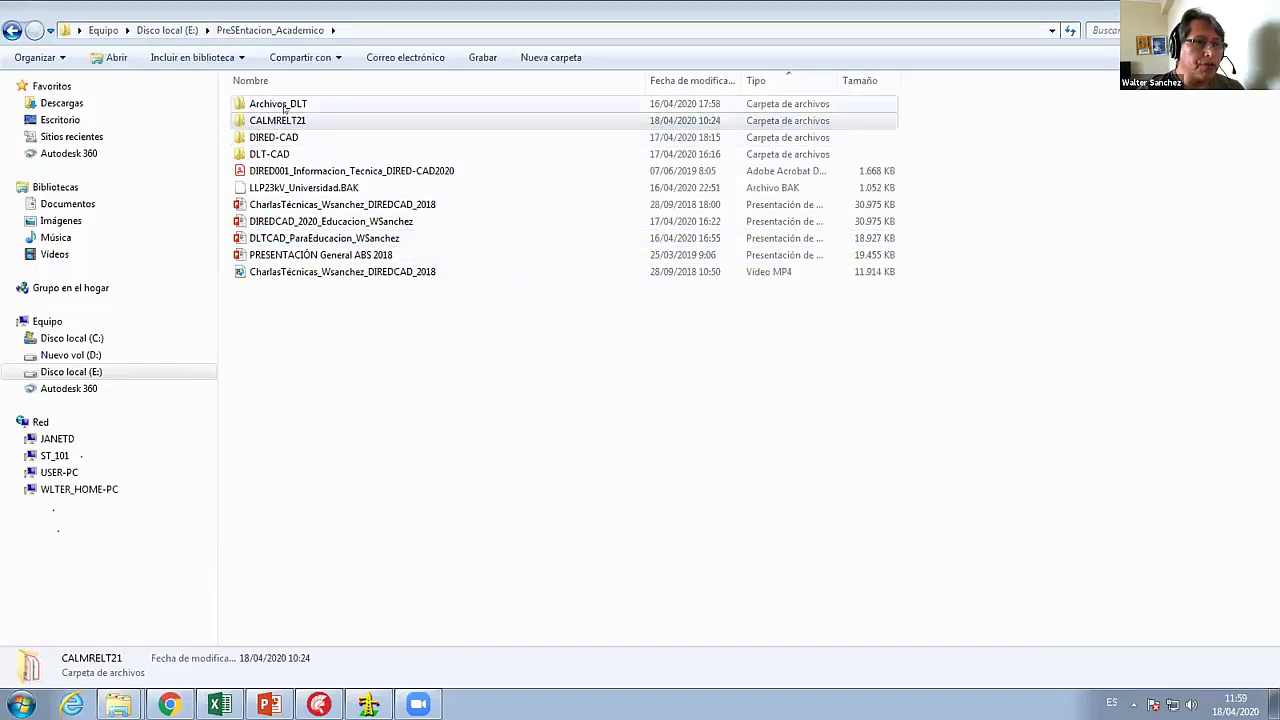
# - Open the 004 Ps1-3 drawing from the Estructuras DGE folder within Curso_DLT-CAD 2108 on drive E
pyautogui.doubleClick(274, 155)
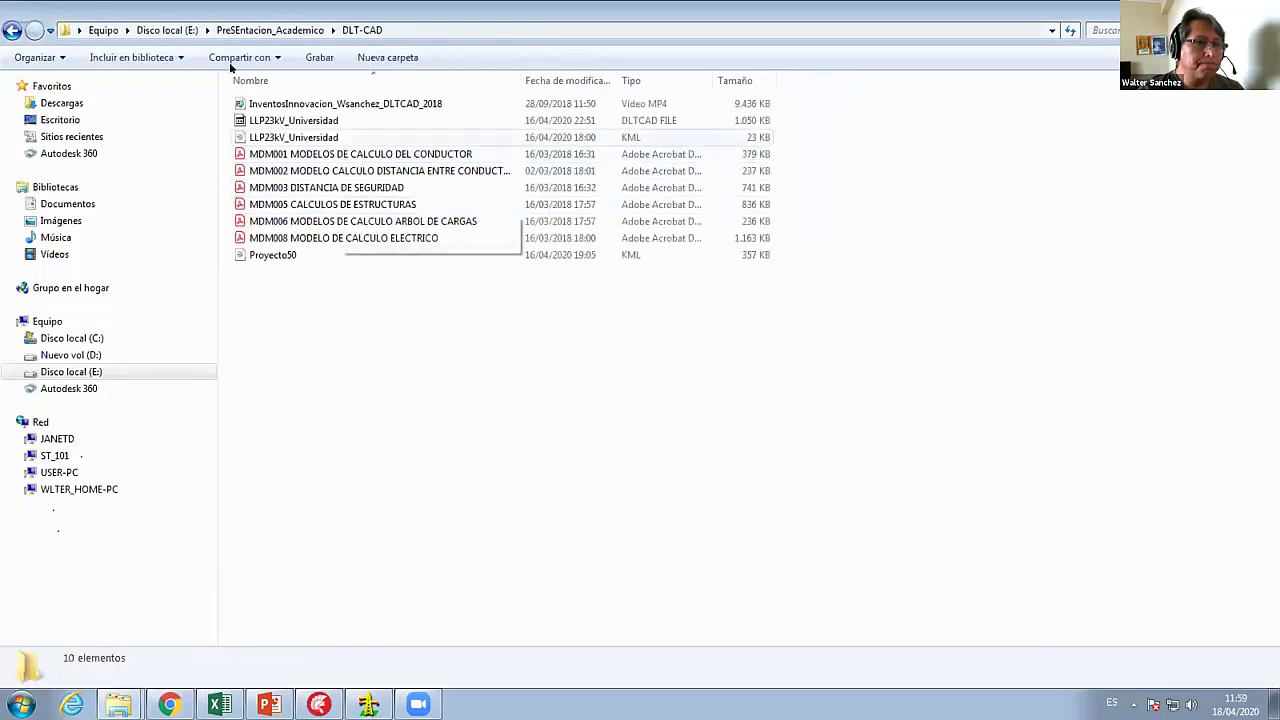
pyautogui.click(184, 31)
pyautogui.doubleClick(300, 204)
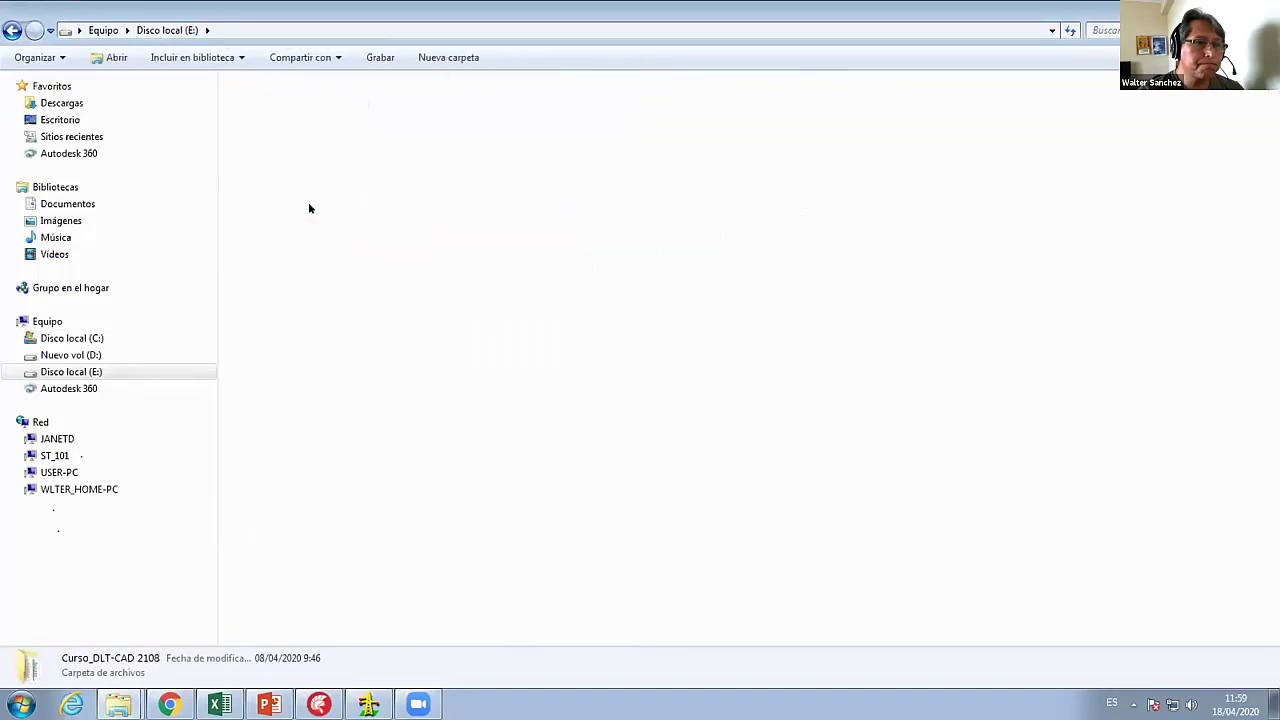
pyautogui.doubleClick(300, 171)
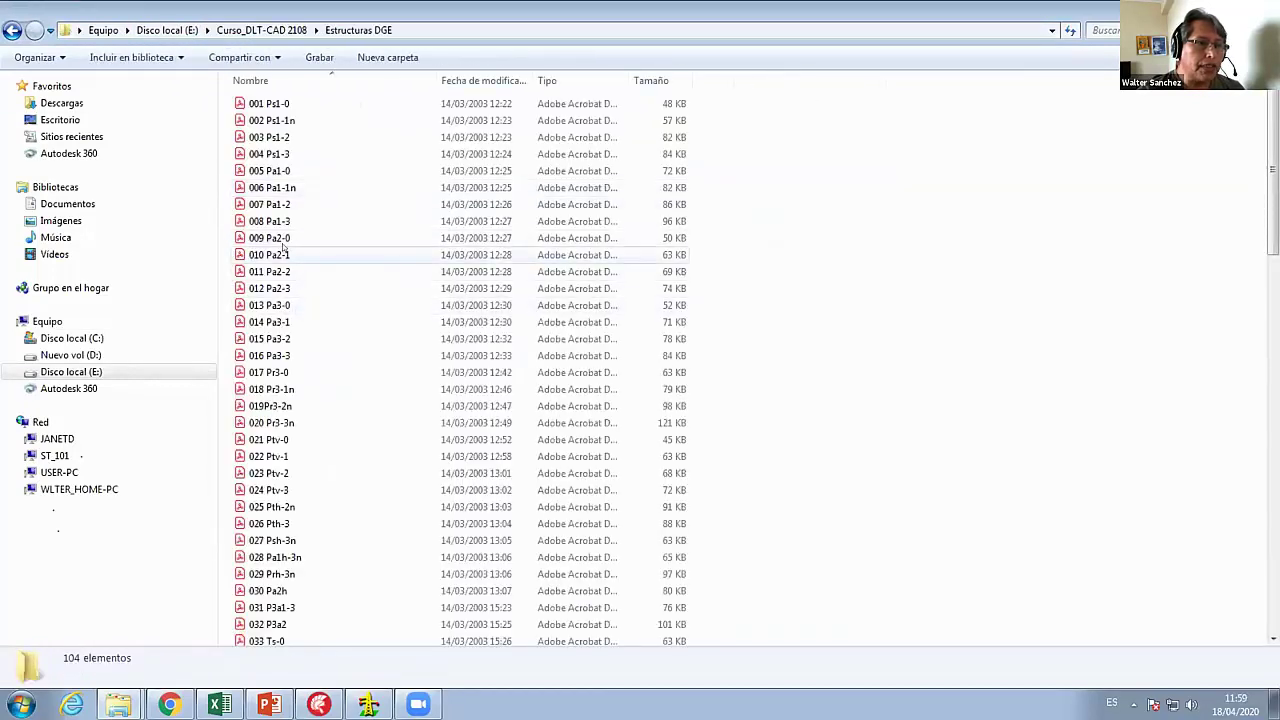
pyautogui.doubleClick(280, 152)
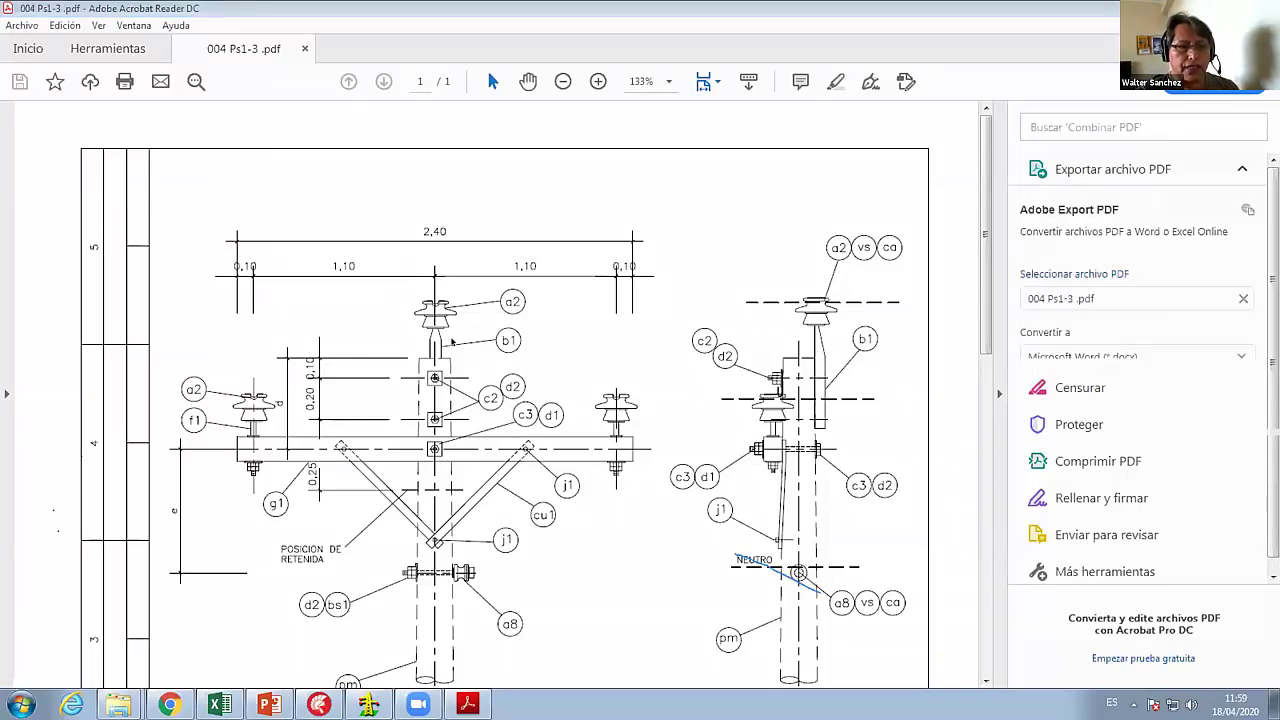
# - Review the title block of sheet 004 and the crossarm arrangement in its front and side views
pyautogui.scroll(-5, 506, 390)
pyautogui.scroll(-10, 506, 390)
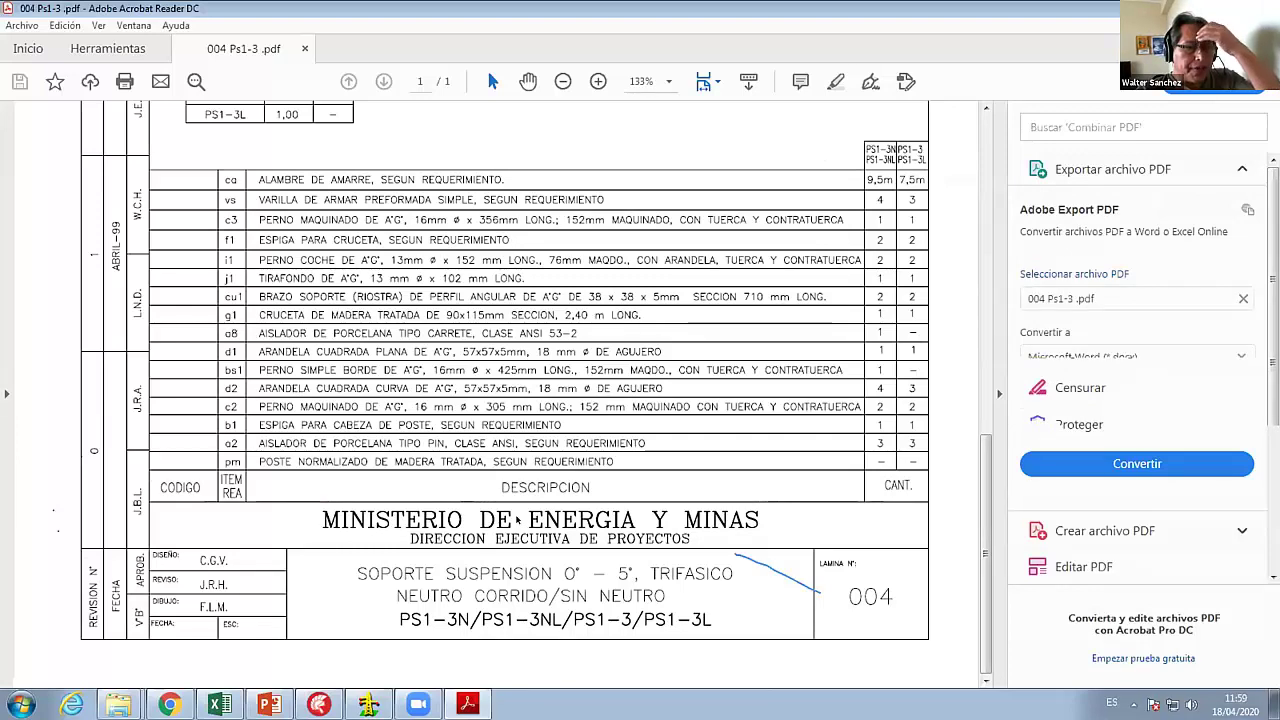
pyautogui.scroll(5, 512, 514)
pyautogui.scroll(9, 510, 510)
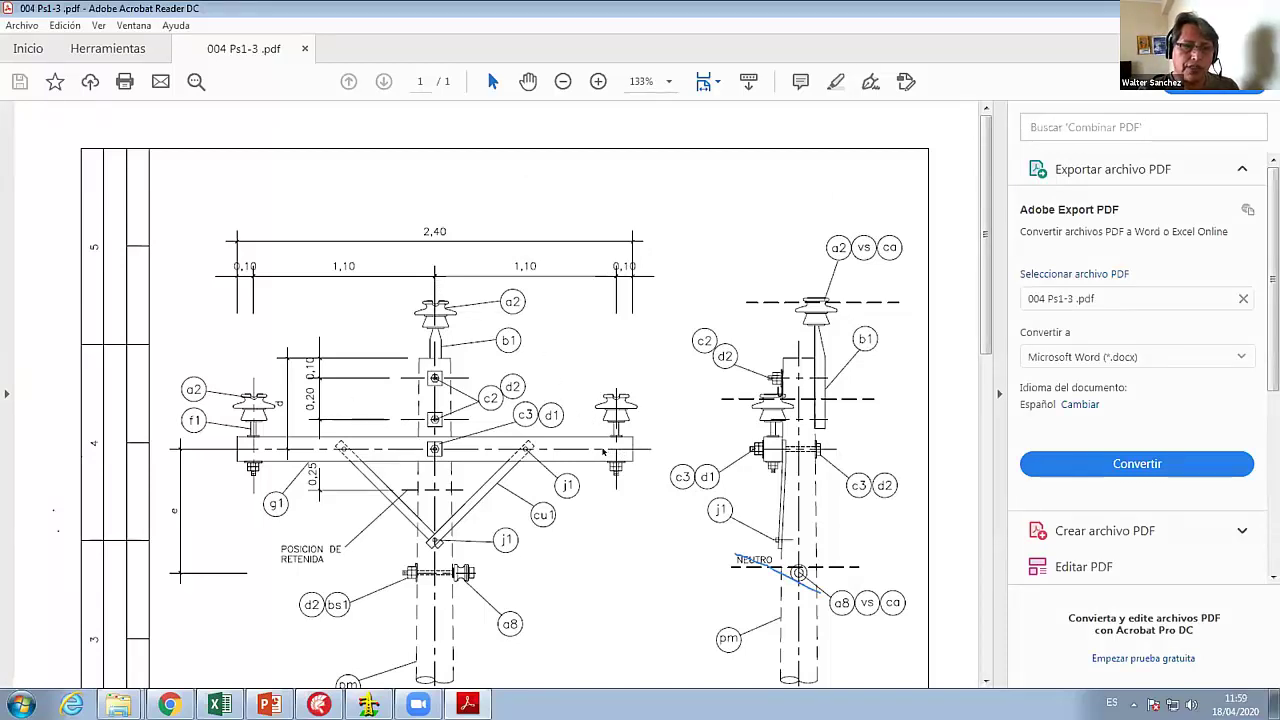
pyautogui.scroll(-3, 338, 188)
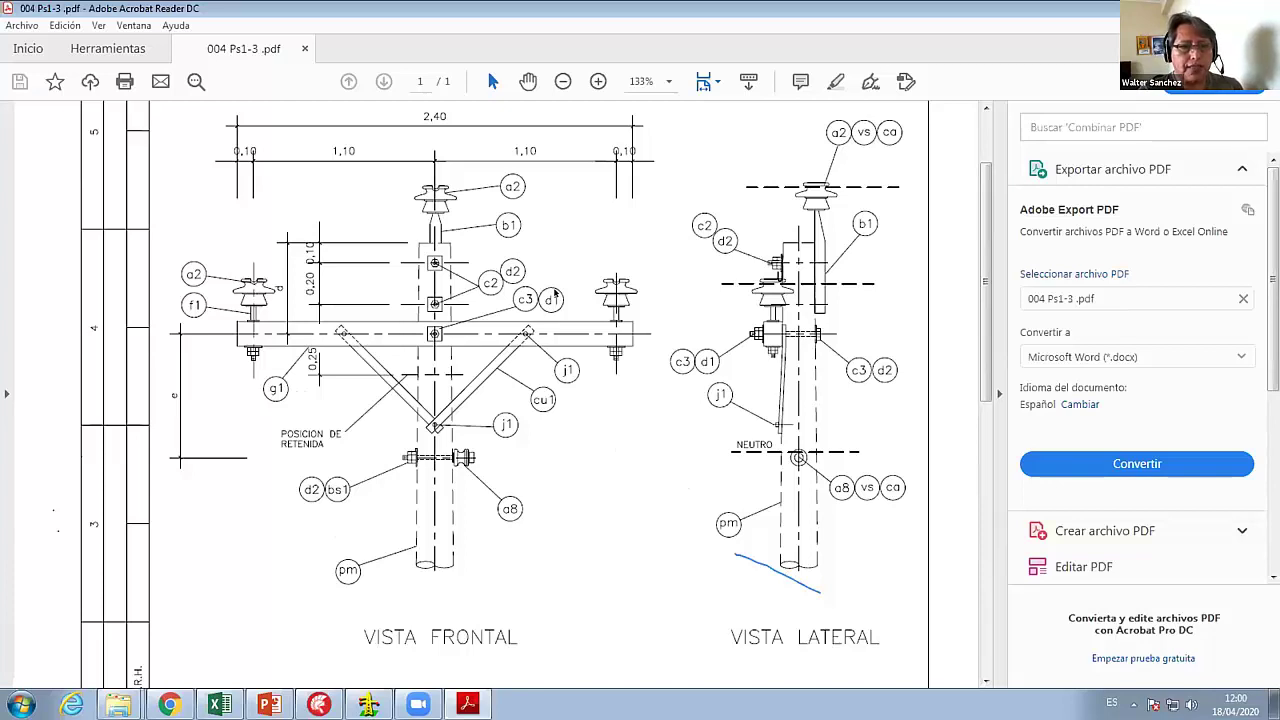
pyautogui.scroll(2, 555, 292)
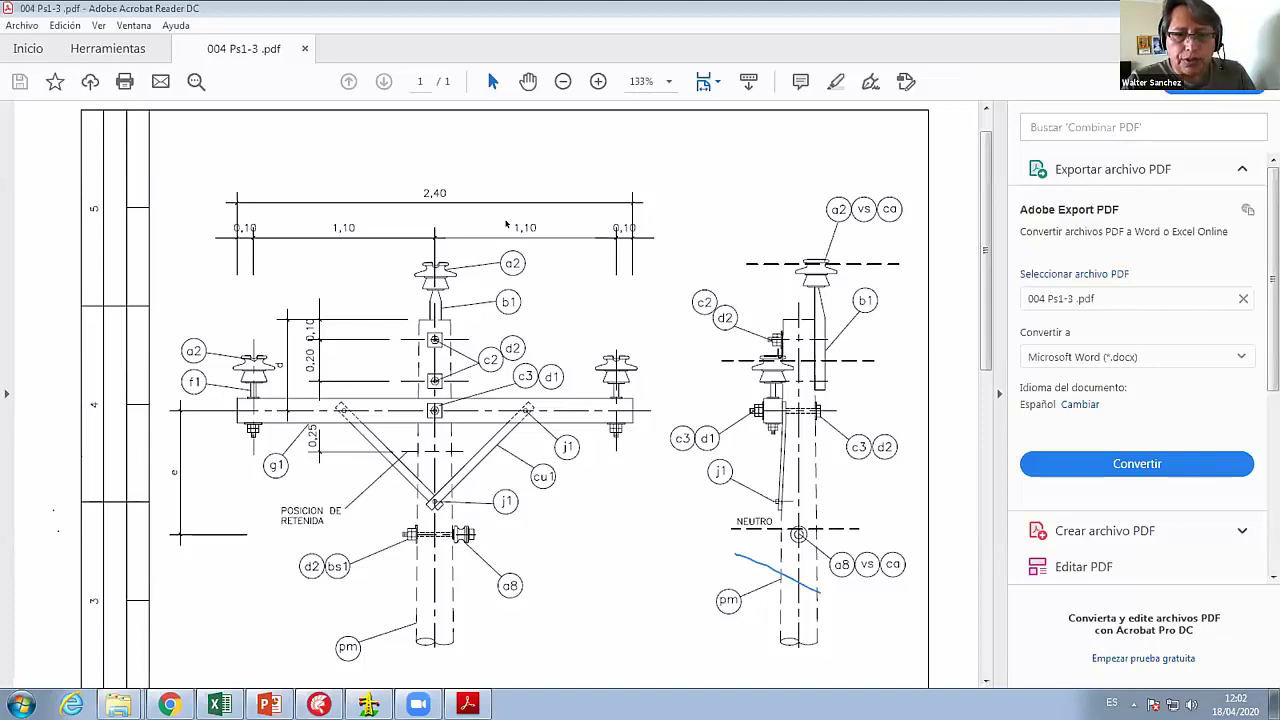
# - Compare the labelled parts of the PS1-3 support with the armado table and material list on sheet 004
pyautogui.scroll(-12, 560, 300)
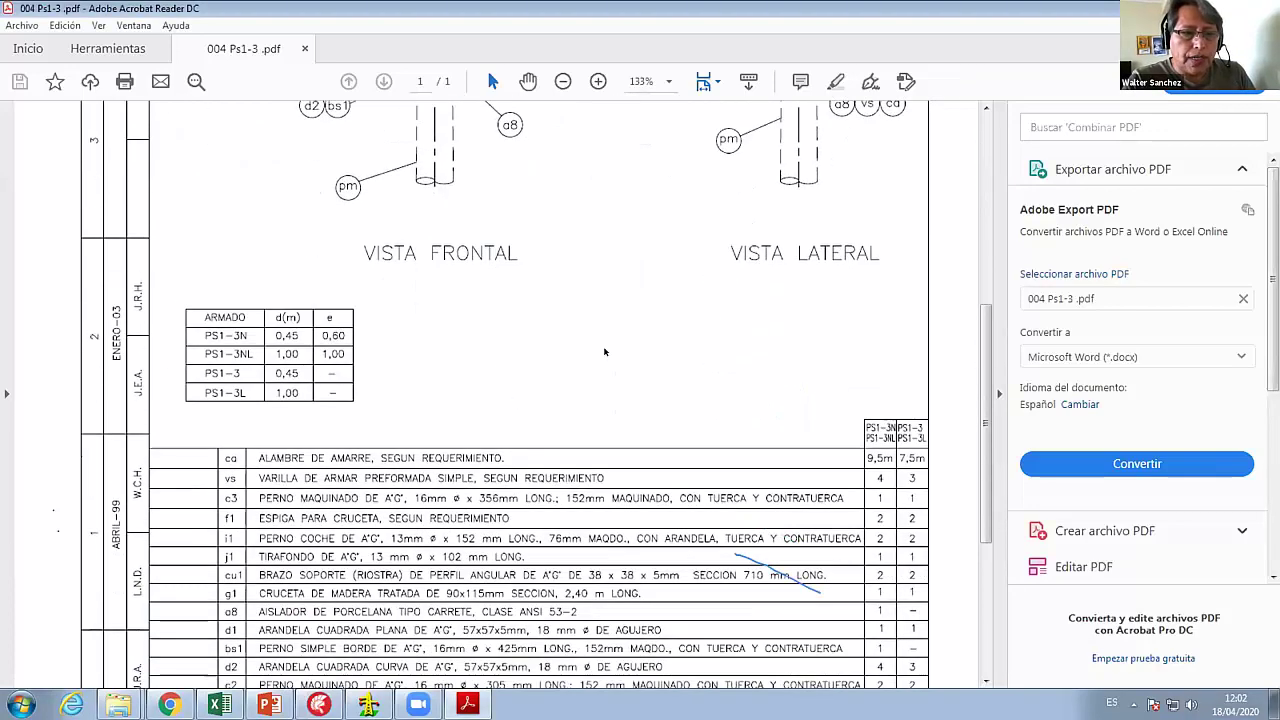
pyautogui.scroll(7, 588, 354)
pyautogui.scroll(-4, 588, 354)
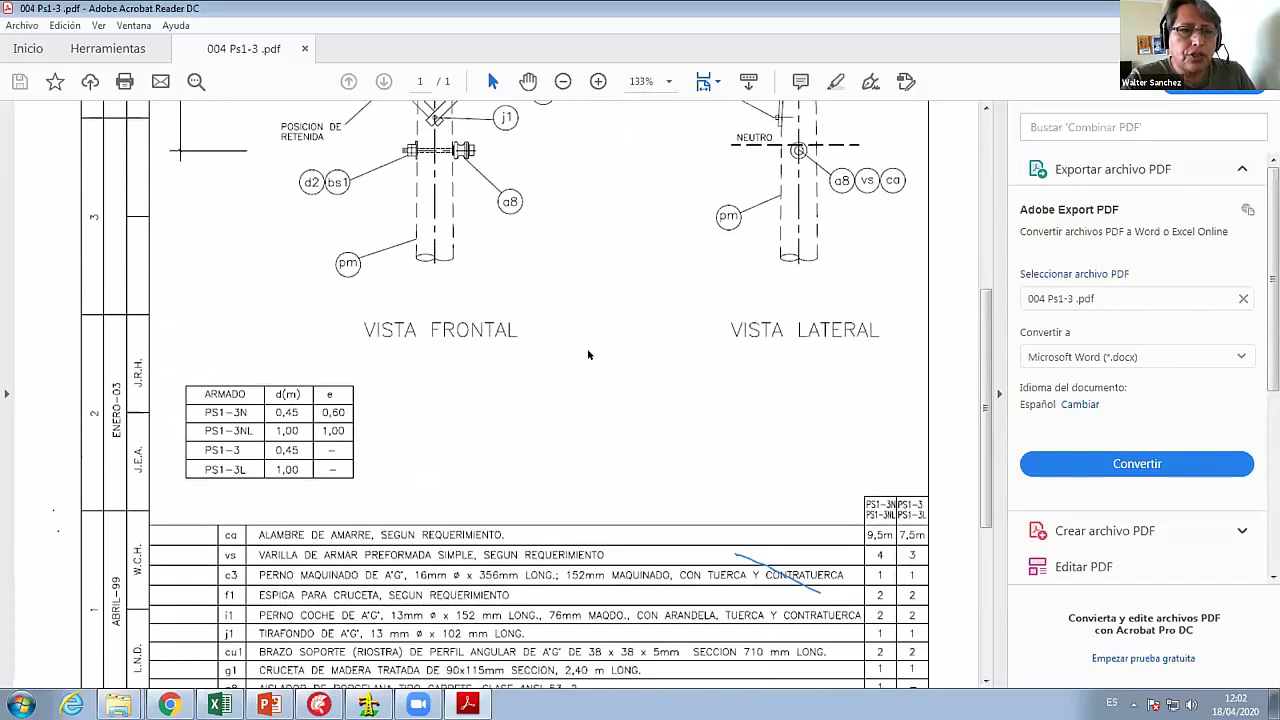
pyautogui.scroll(-5, 588, 354)
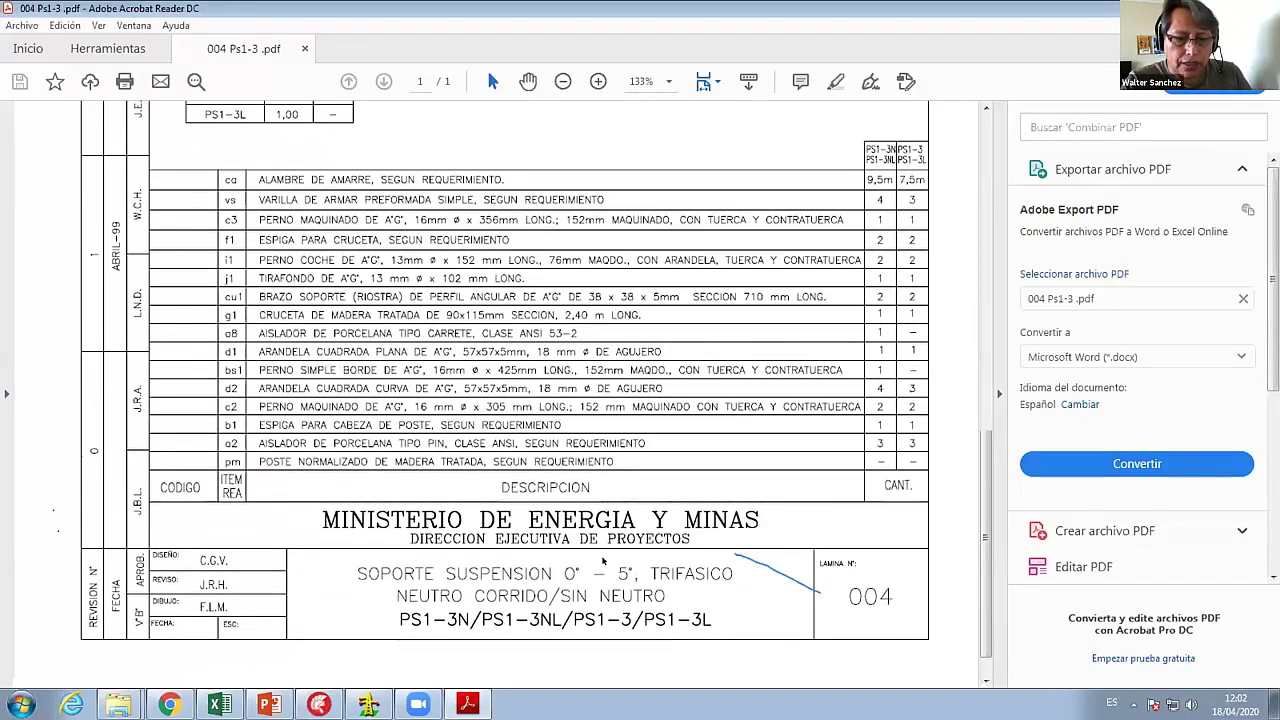
pyautogui.scroll(10, 603, 561)
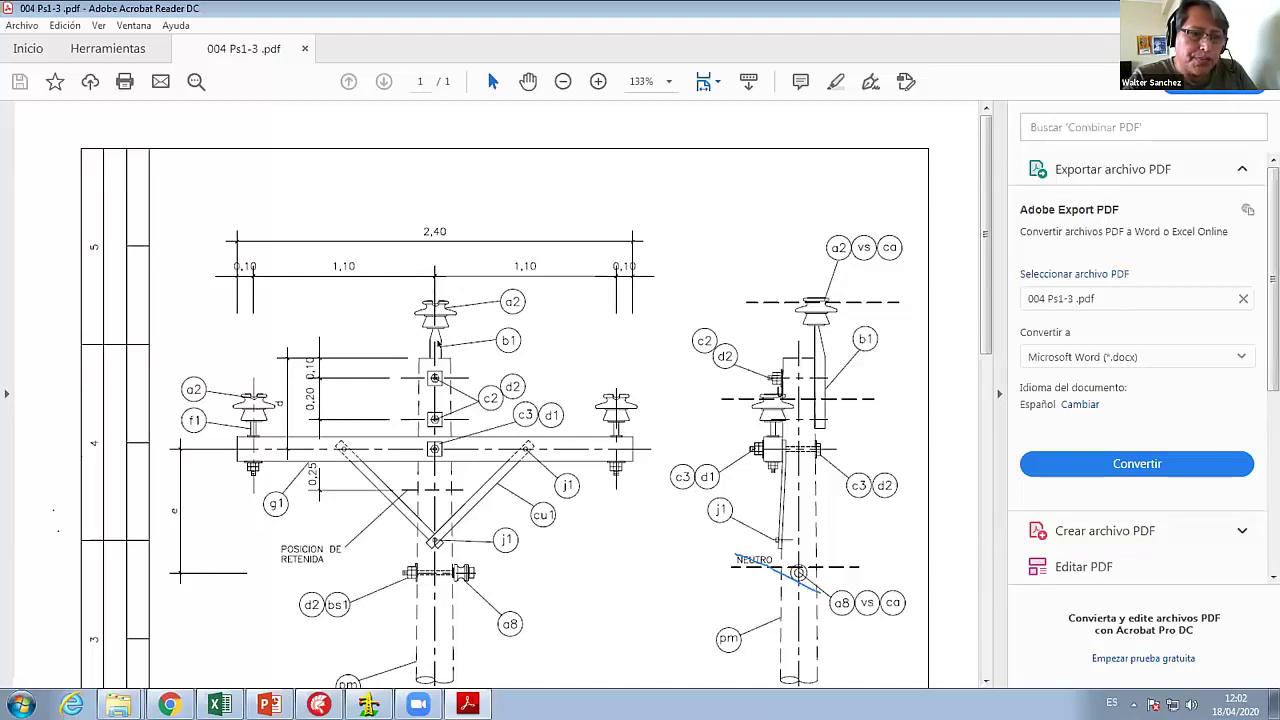
pyautogui.scroll(-10, 440, 350)
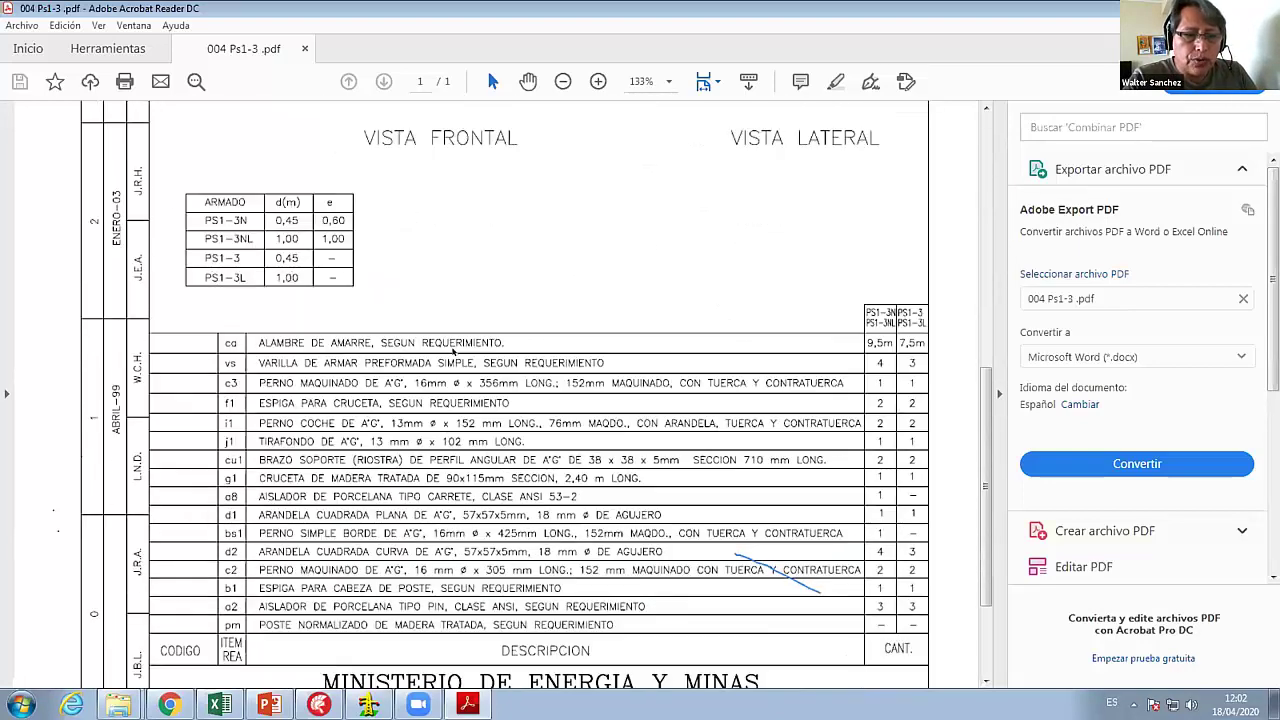
pyautogui.scroll(-4, 667, 530)
pyautogui.scroll(12, 481, 458)
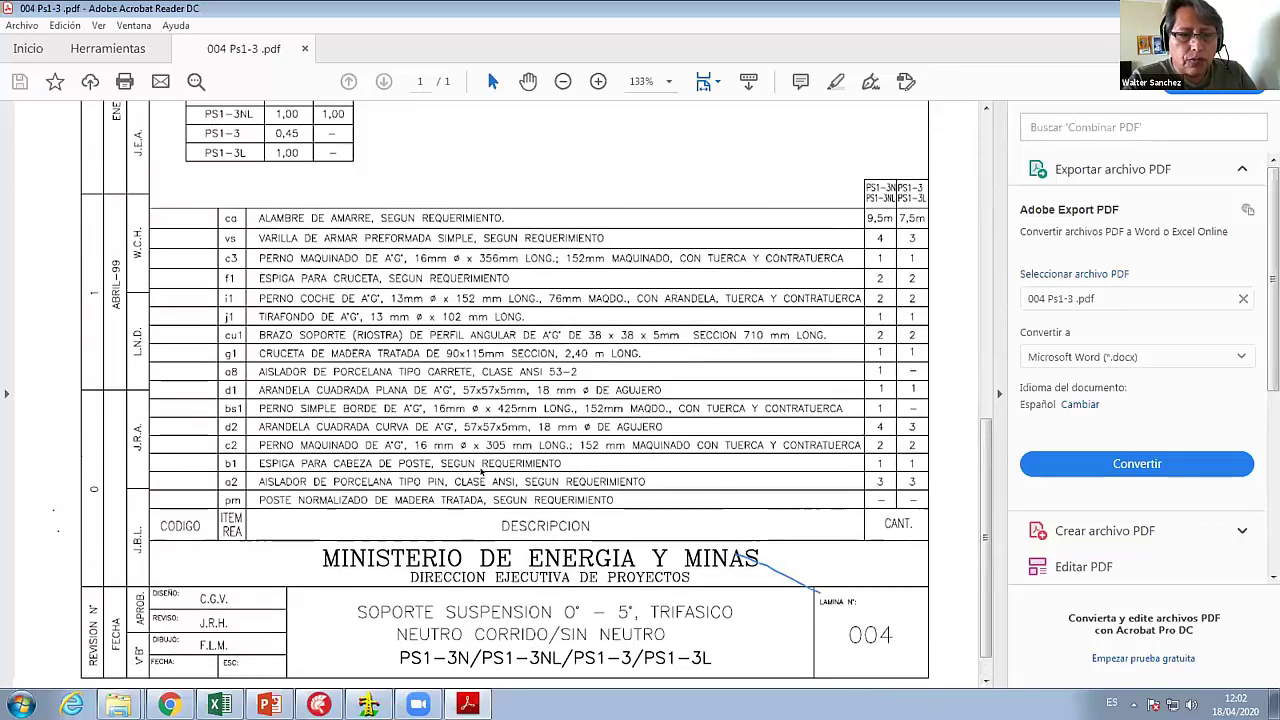
pyautogui.scroll(4, 481, 458)
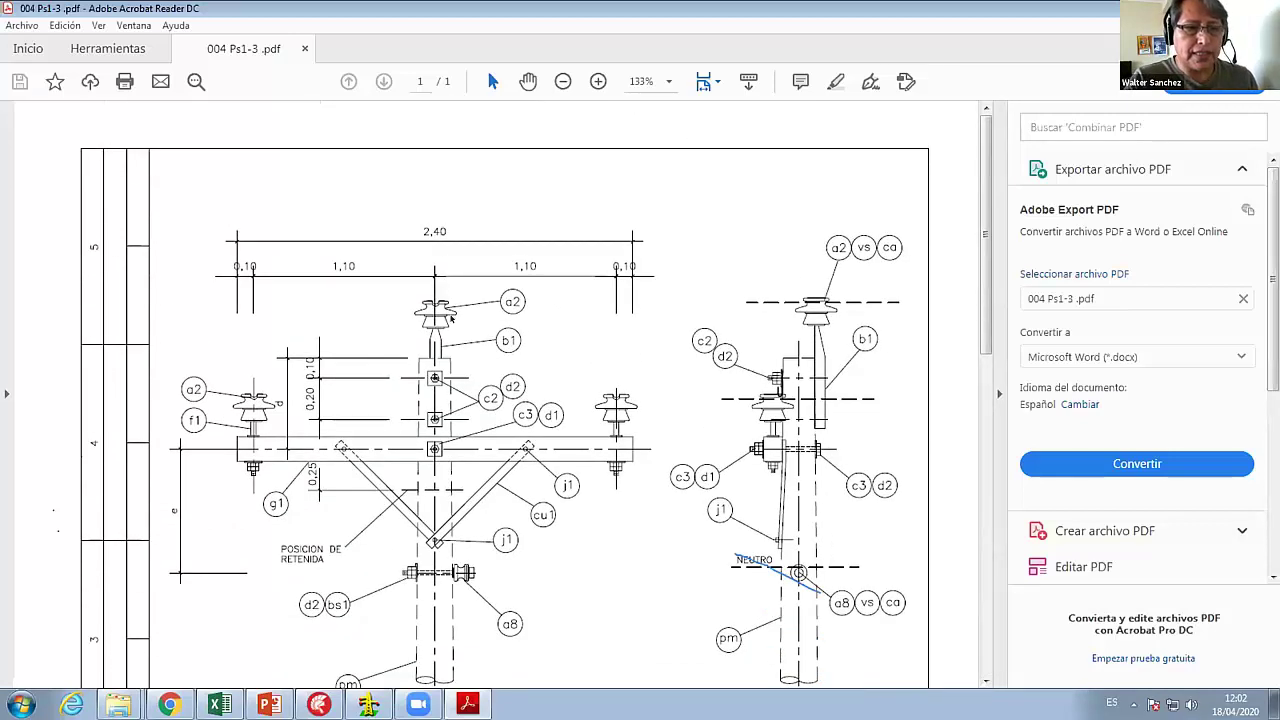
pyautogui.scroll(-10, 450, 377)
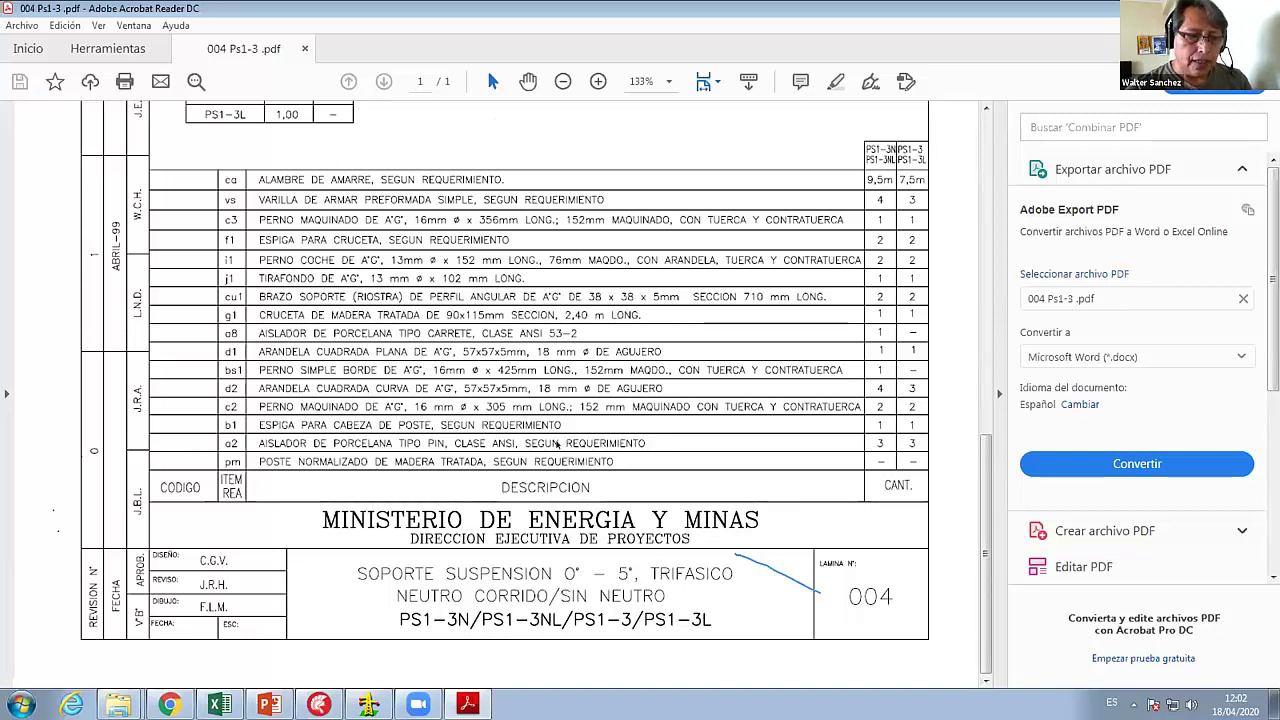
# - Return to the Estructuras DGE folder and open the 008 Pa1-3 drawing
pyautogui.moveTo(118, 703)
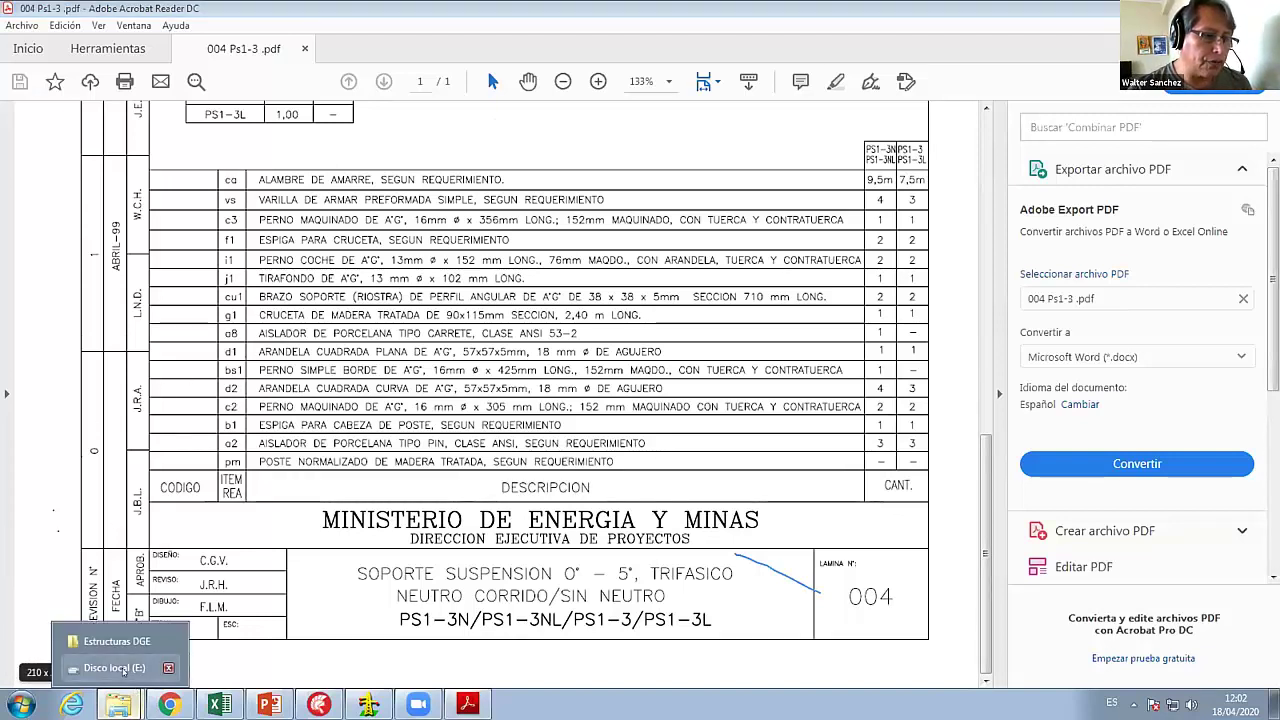
pyautogui.click(117, 641)
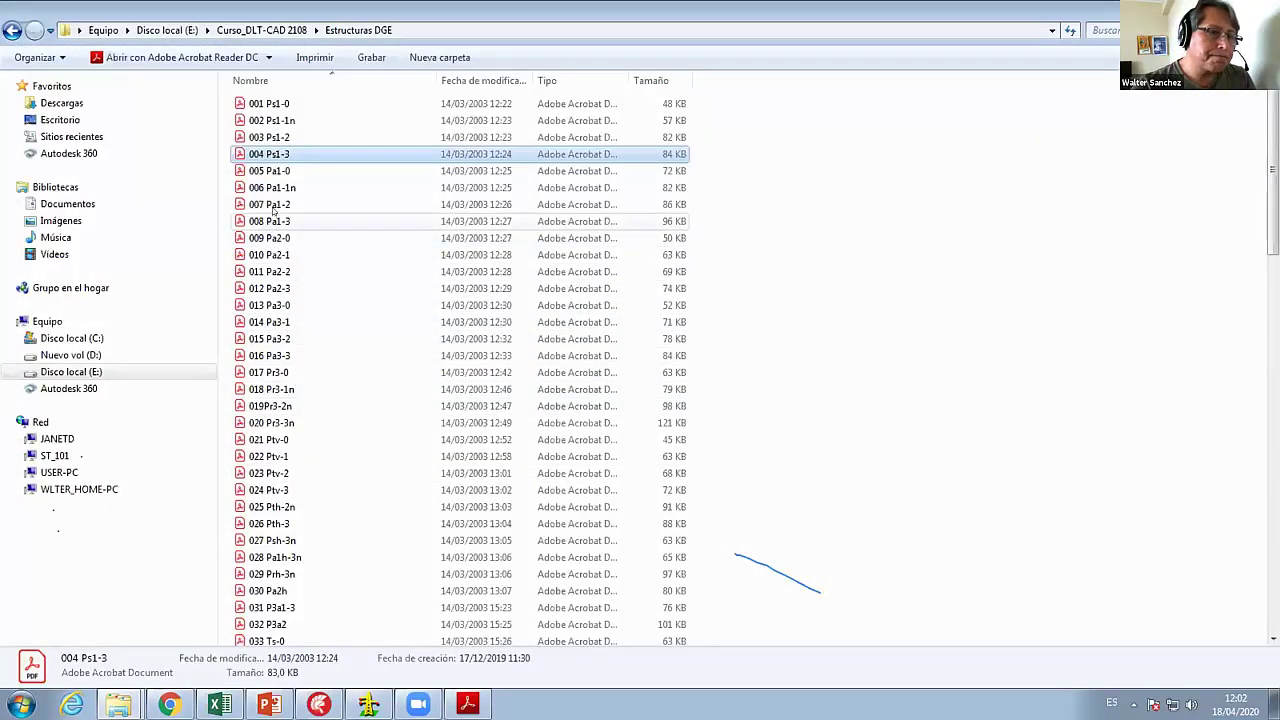
pyautogui.scroll(-2, 276, 215)
pyautogui.scroll(1, 278, 220)
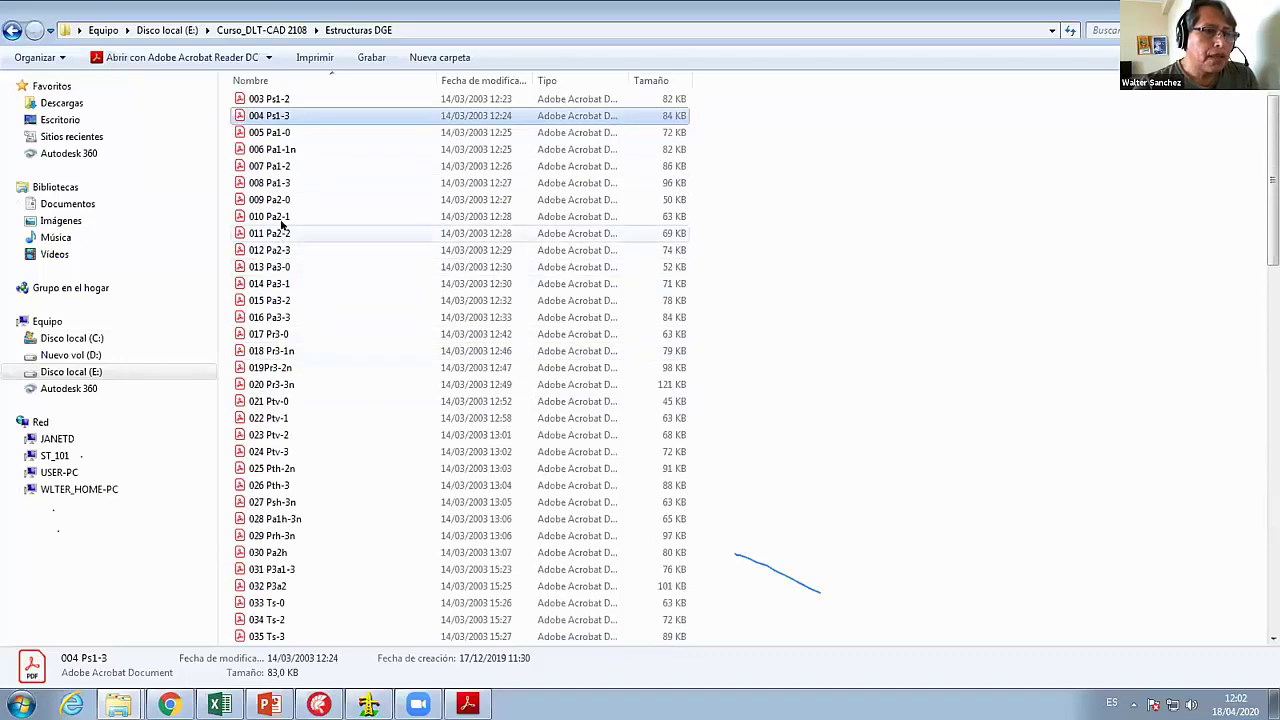
pyautogui.click(275, 181)
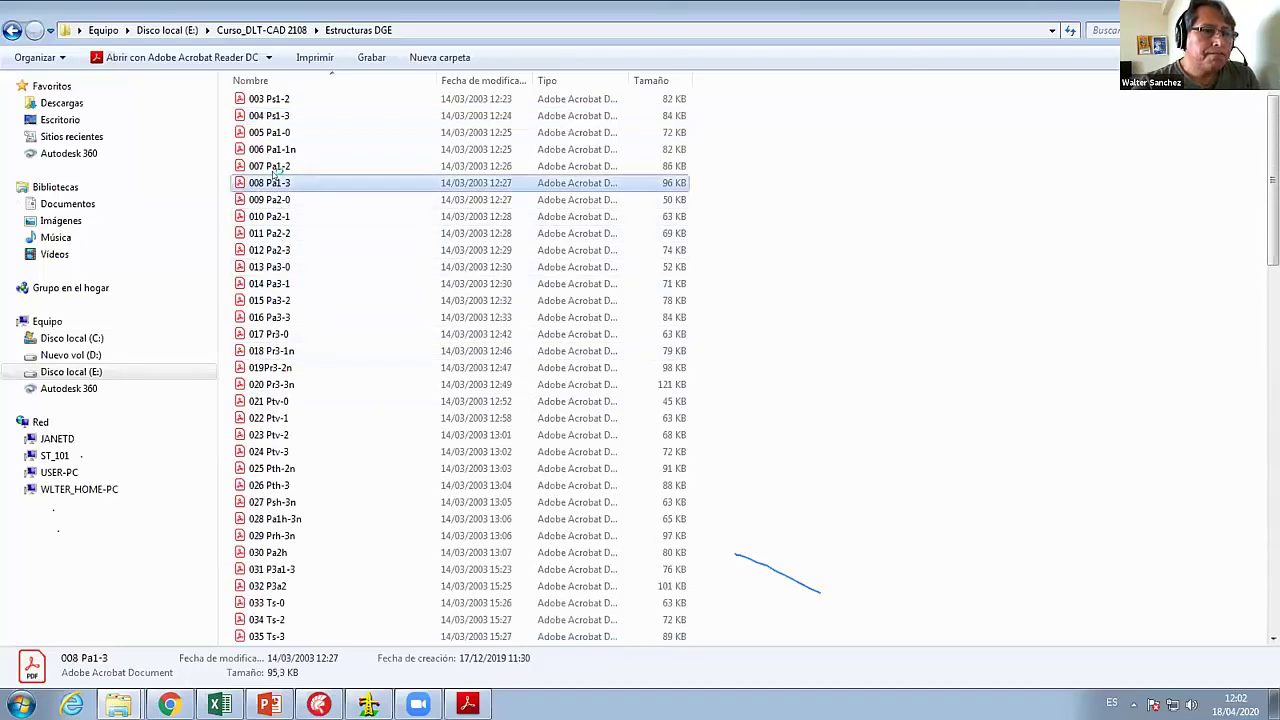
pyautogui.doubleClick(275, 180)
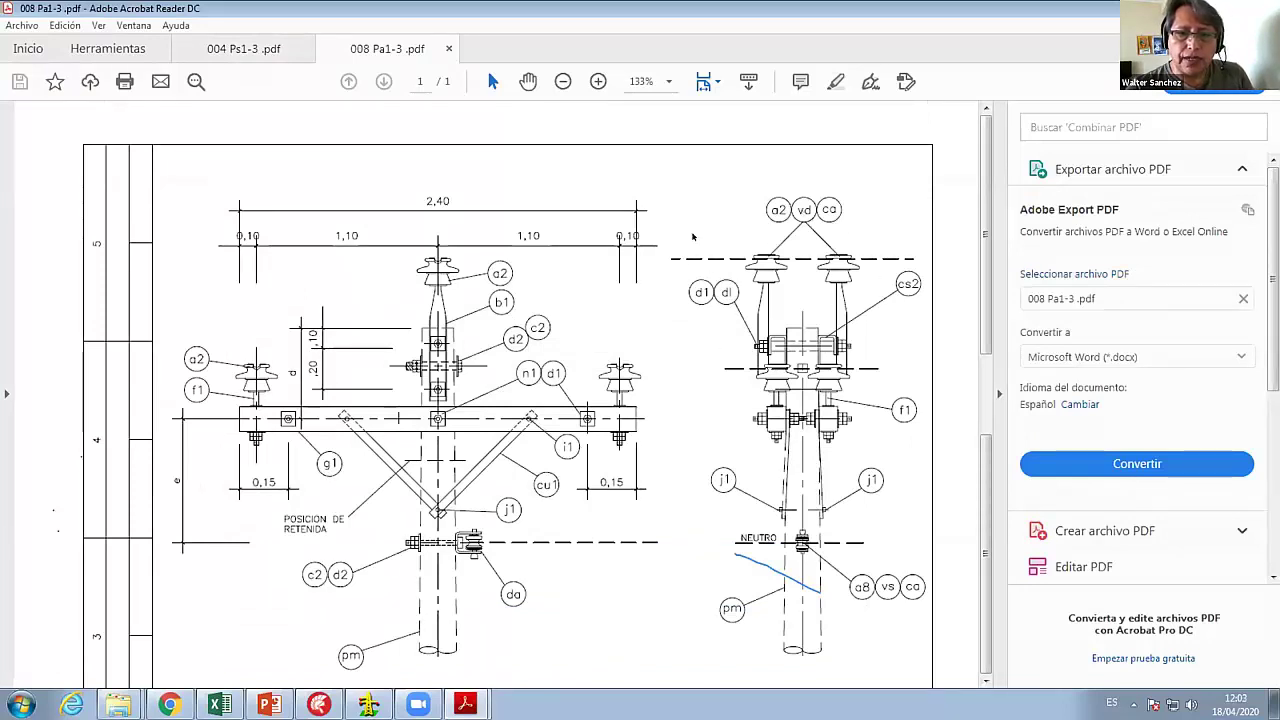
# - Examine the PA1-3 angle support's front and side views, material list and title block on sheet 008
pyautogui.scroll(-3, 768, 418)
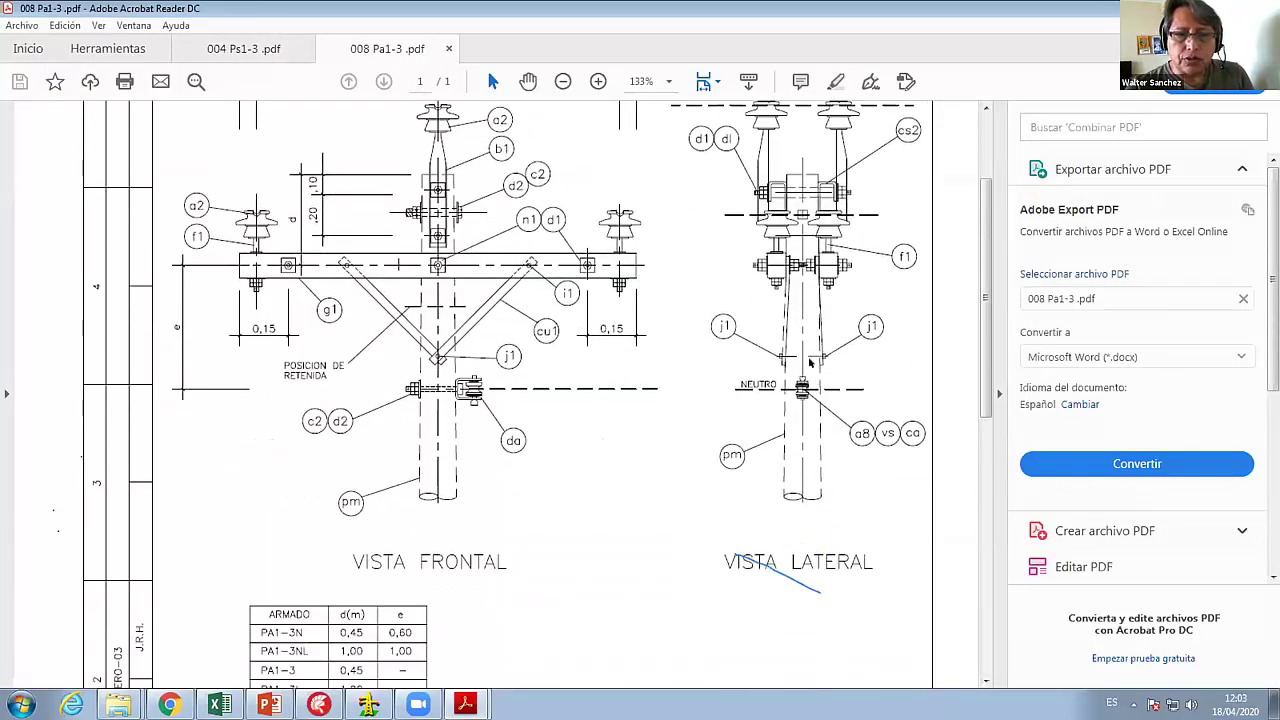
pyautogui.scroll(3, 812, 363)
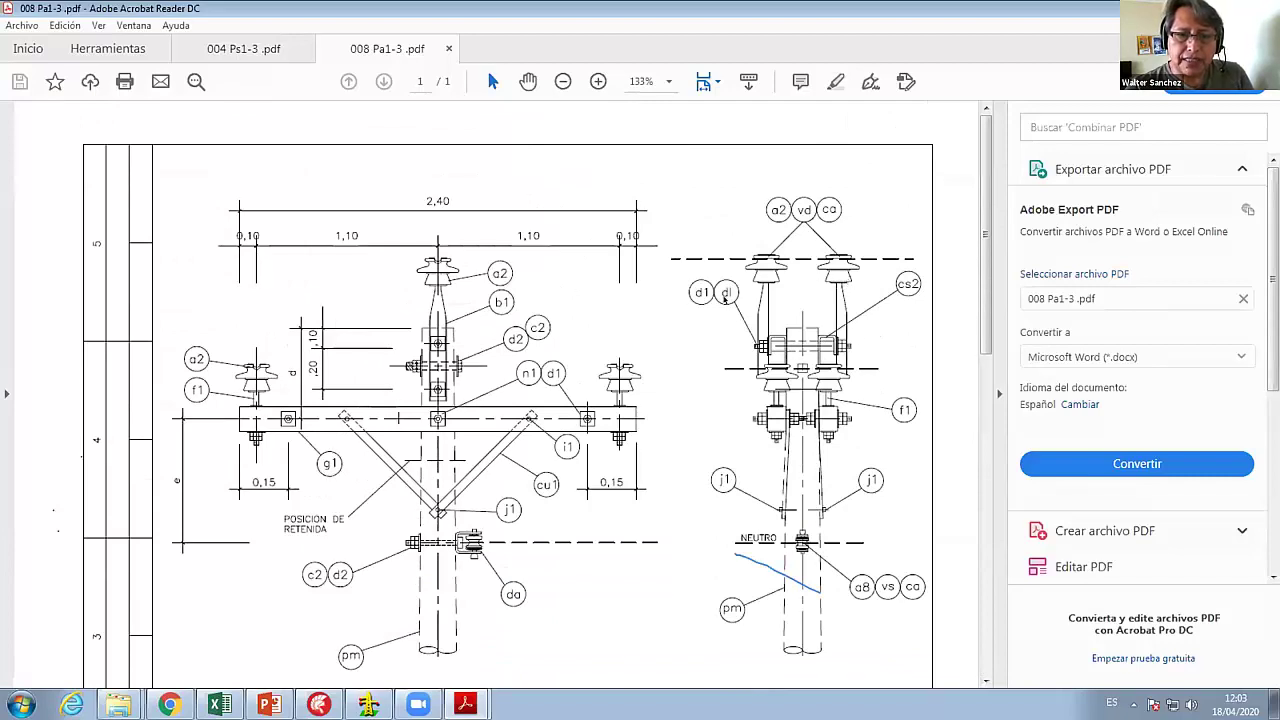
pyautogui.scroll(-10, 505, 490)
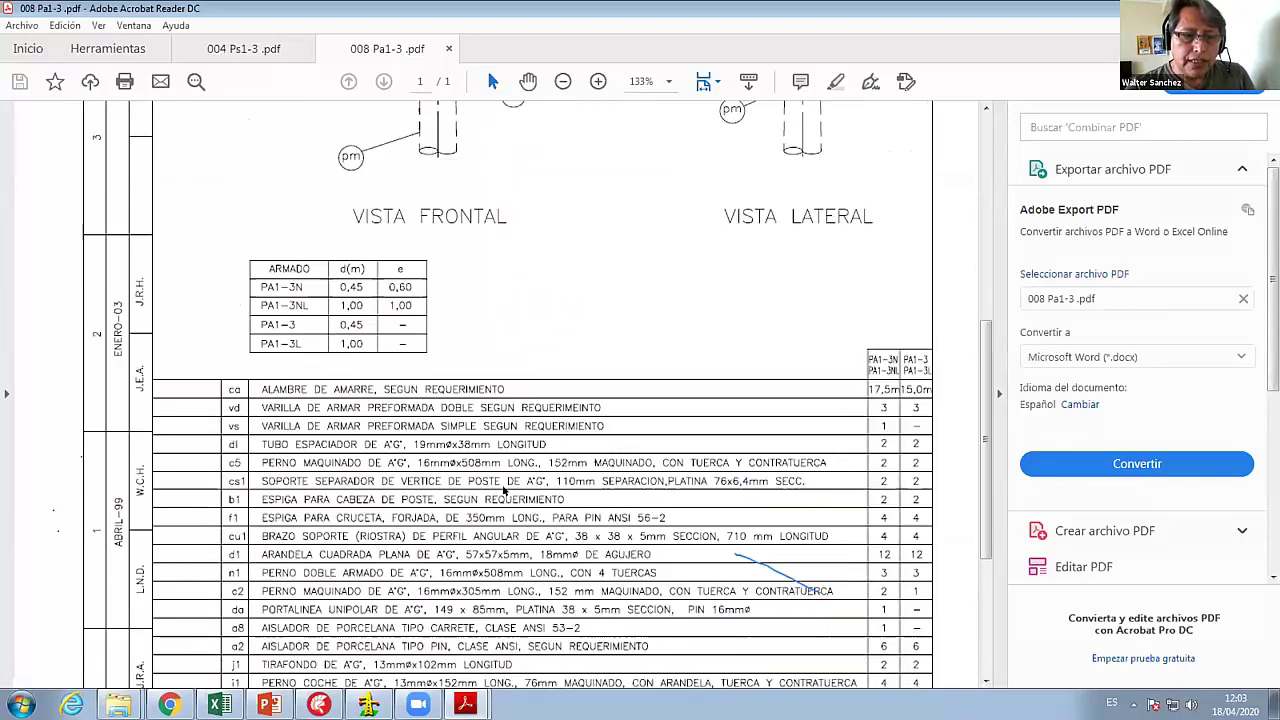
pyautogui.scroll(-5, 505, 490)
pyautogui.scroll(-1, 597, 522)
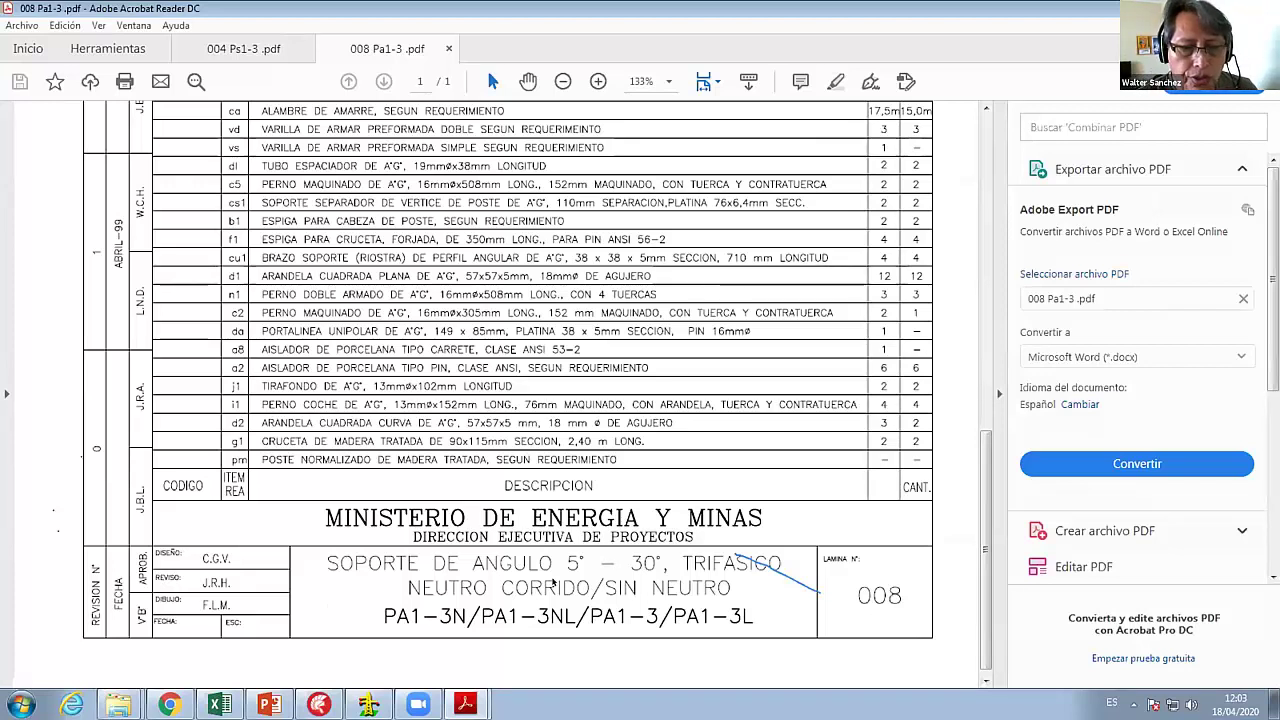
pyautogui.scroll(1, 547, 578)
pyautogui.scroll(-1, 542, 573)
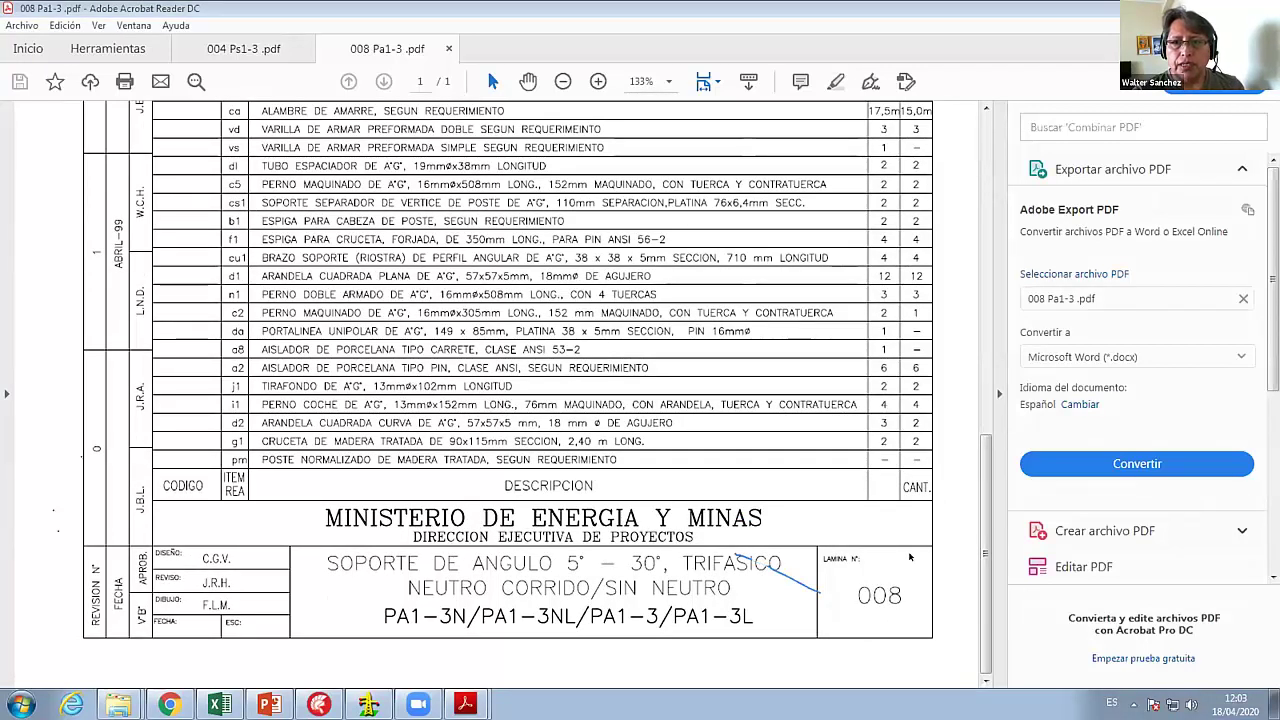
# - Collapse the tools pane to enlarge sheet 008 and review its material list and title block
pyautogui.click(1218, 455)
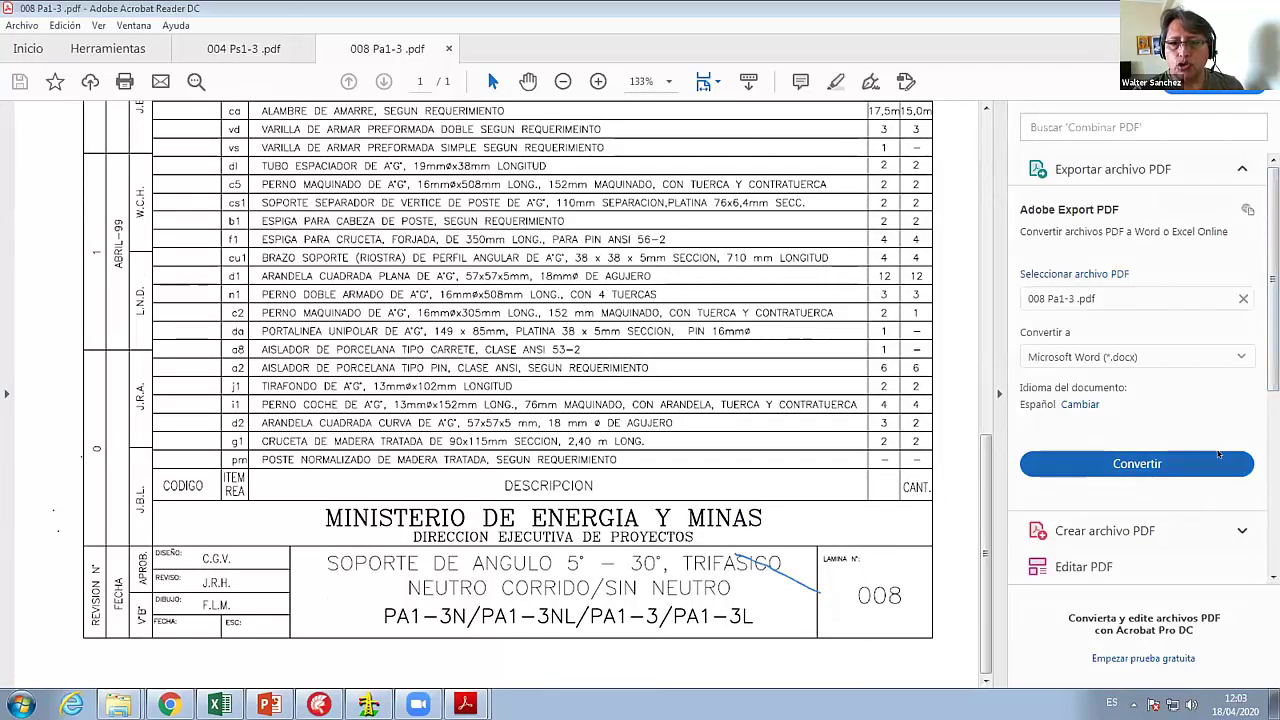
pyautogui.click(1003, 394)
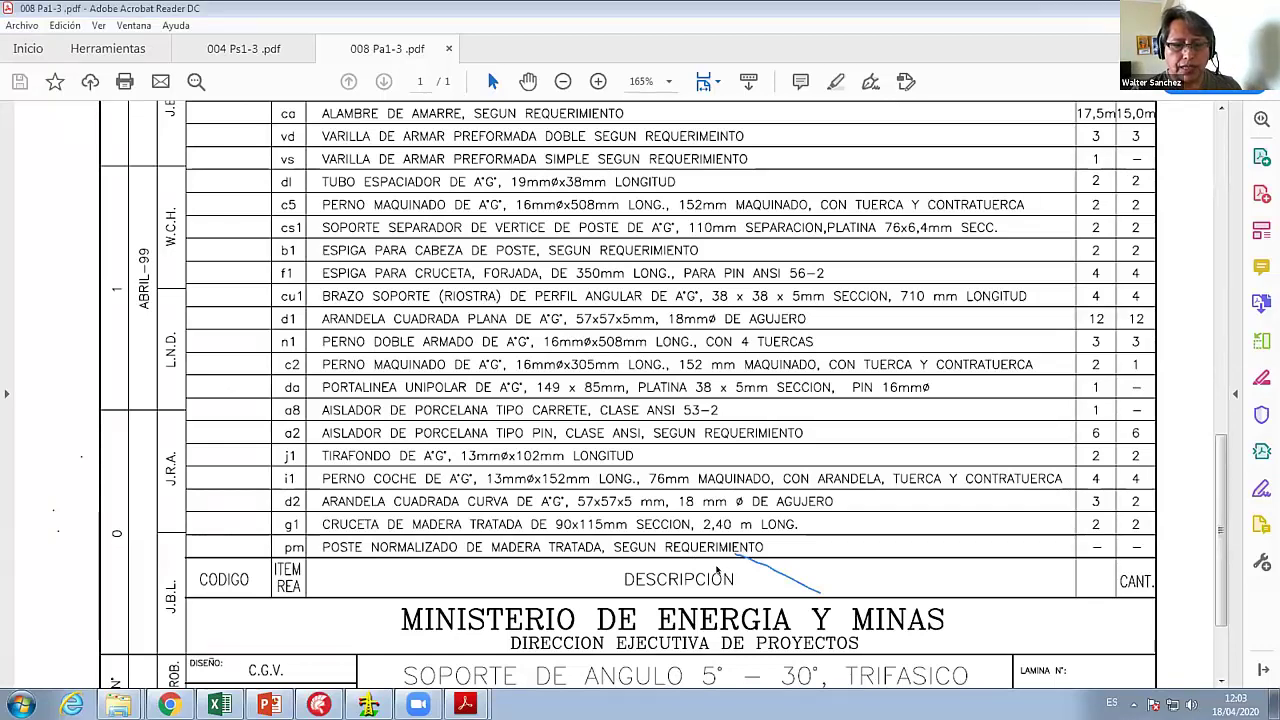
pyautogui.scroll(-3, 617, 471)
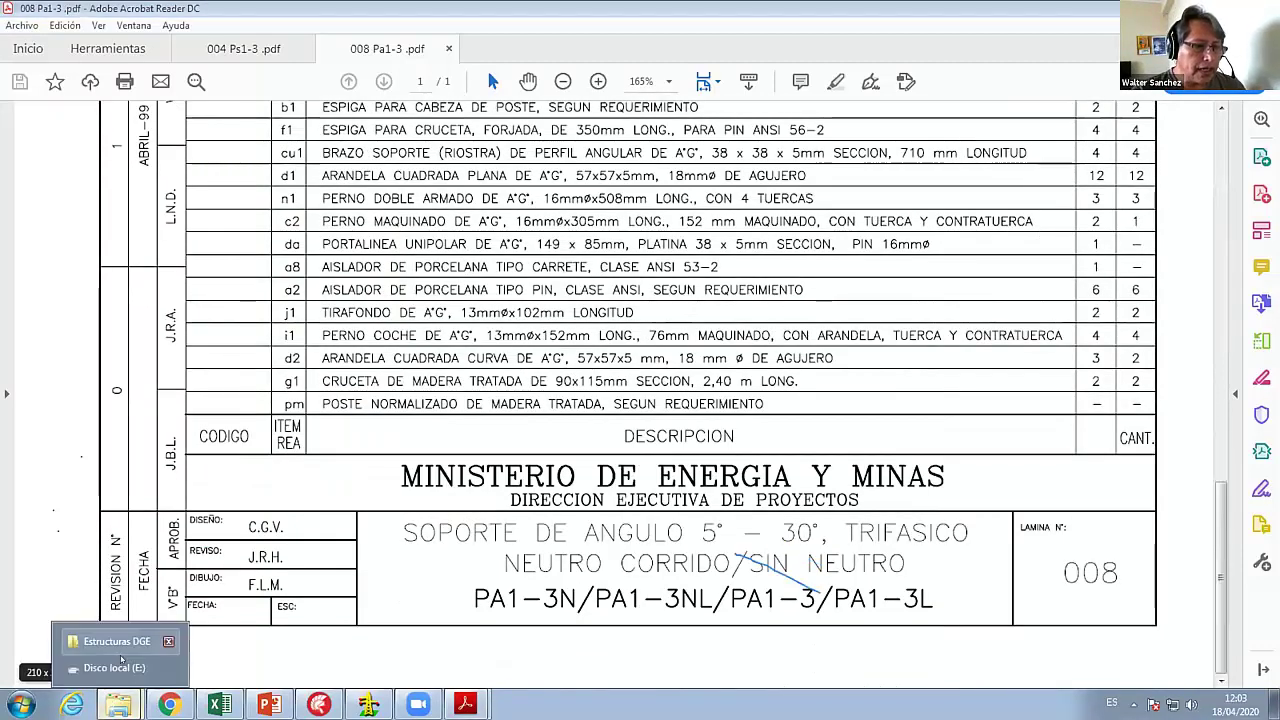
# - Open the 012 Pa2-3 drawing from the Estructuras DGE folder and review its material list and title block
pyautogui.click(80, 650)
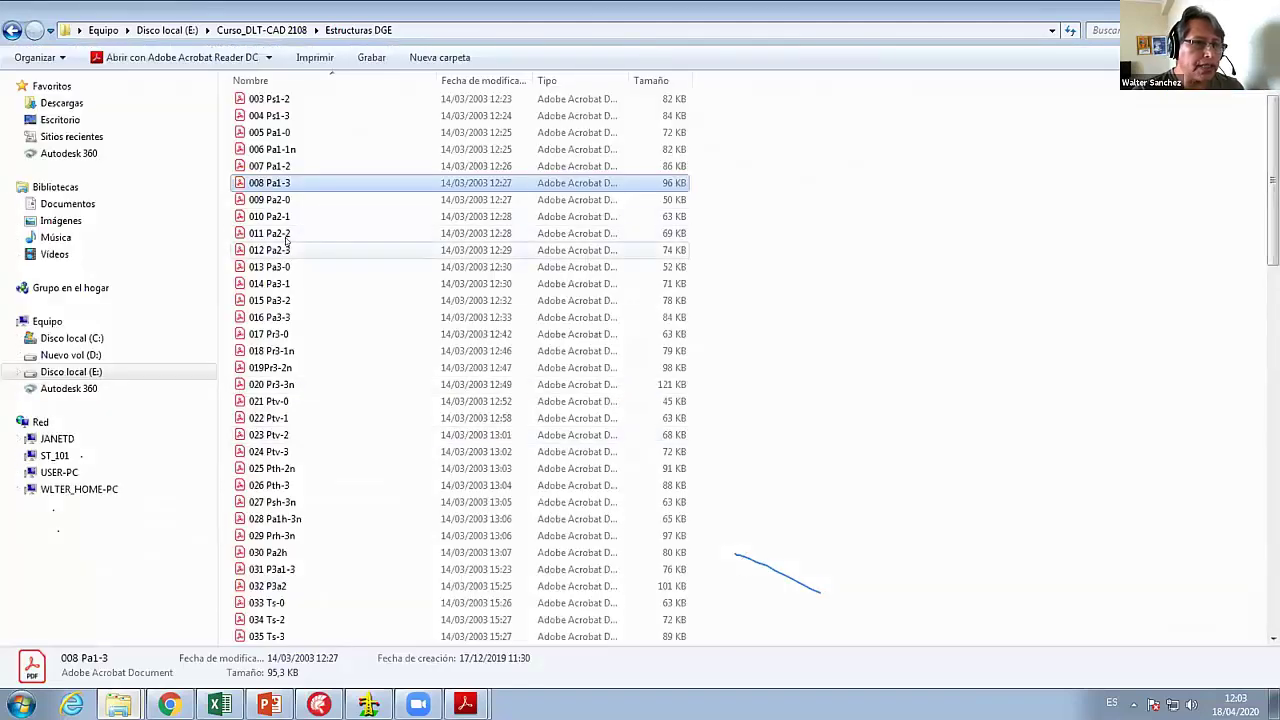
pyautogui.doubleClick(286, 246)
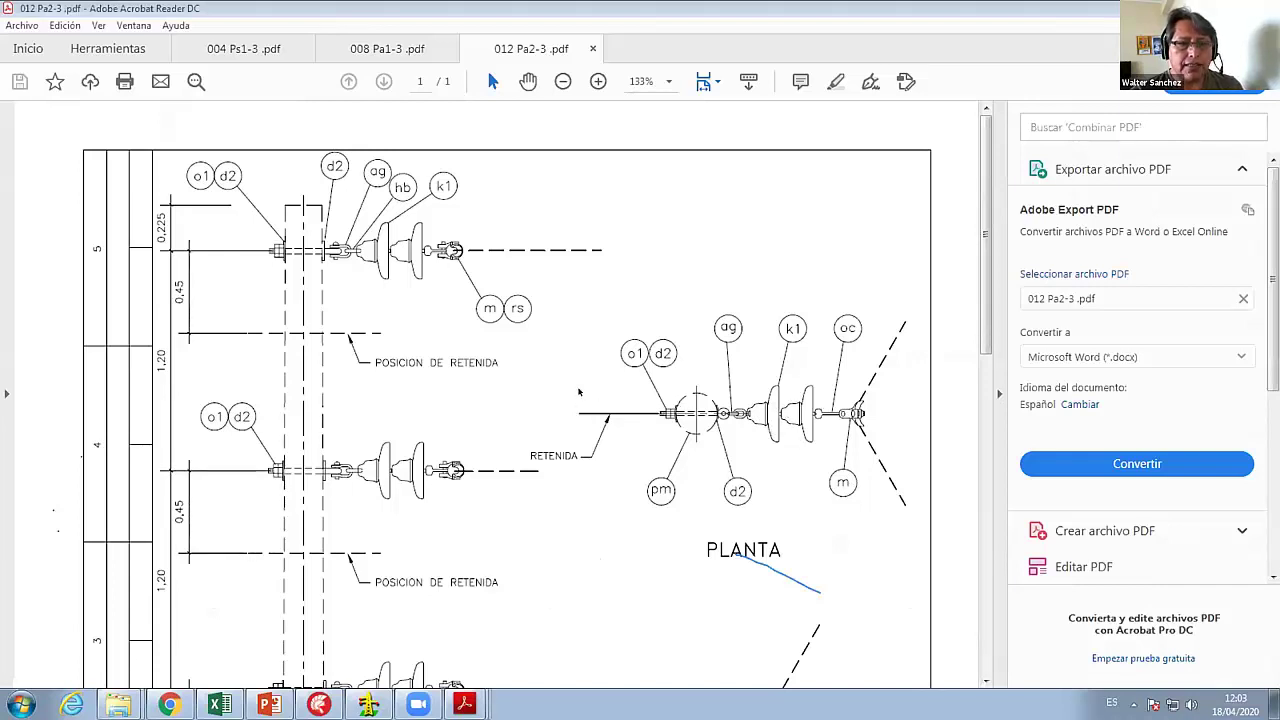
pyautogui.scroll(-10, 580, 402)
pyautogui.scroll(-3, 591, 402)
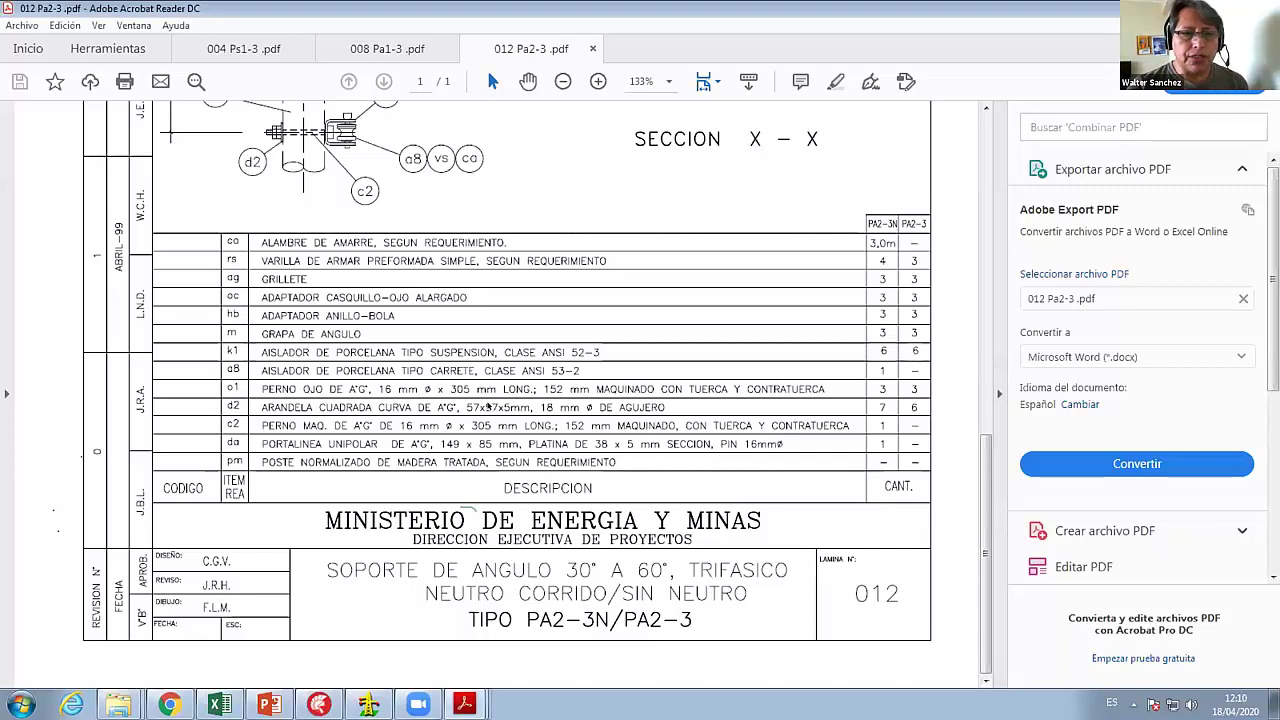
pyautogui.moveTo(735, 555); pyautogui.dragTo(820, 595)
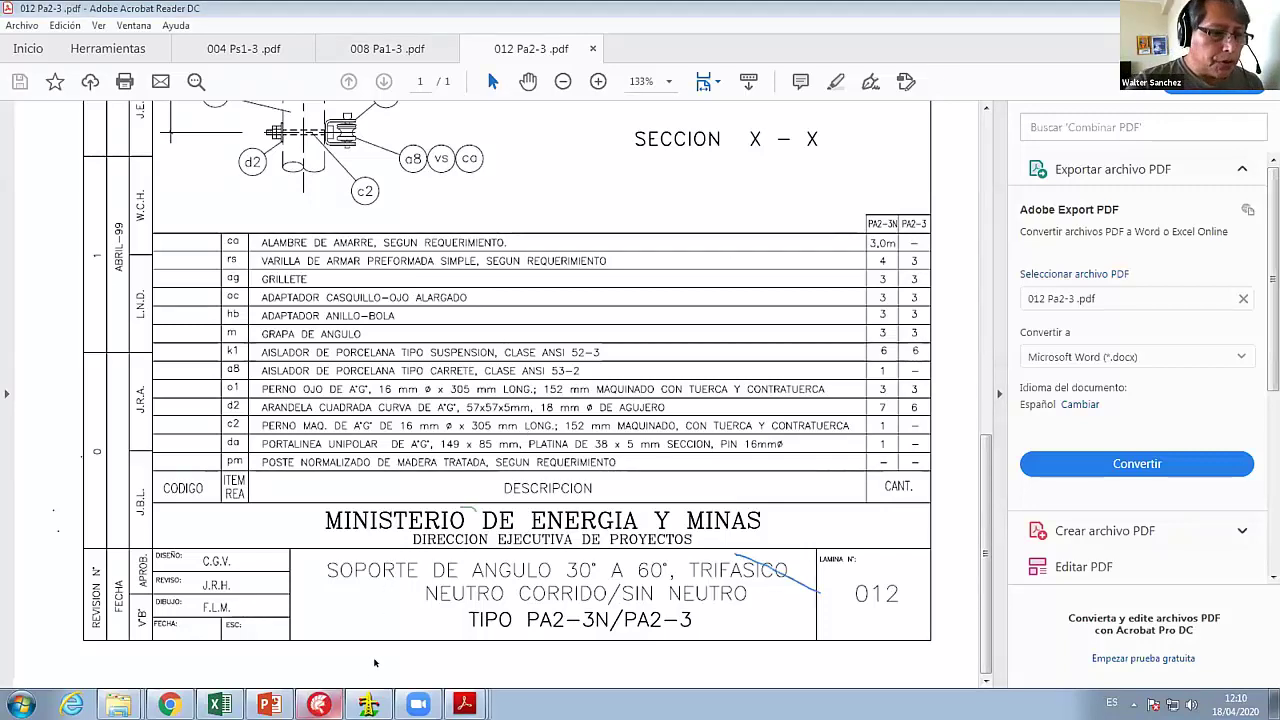
# - Switch to CAMRELT and open the structure assembly (Armados) database for editing
pyautogui.click(368, 704)
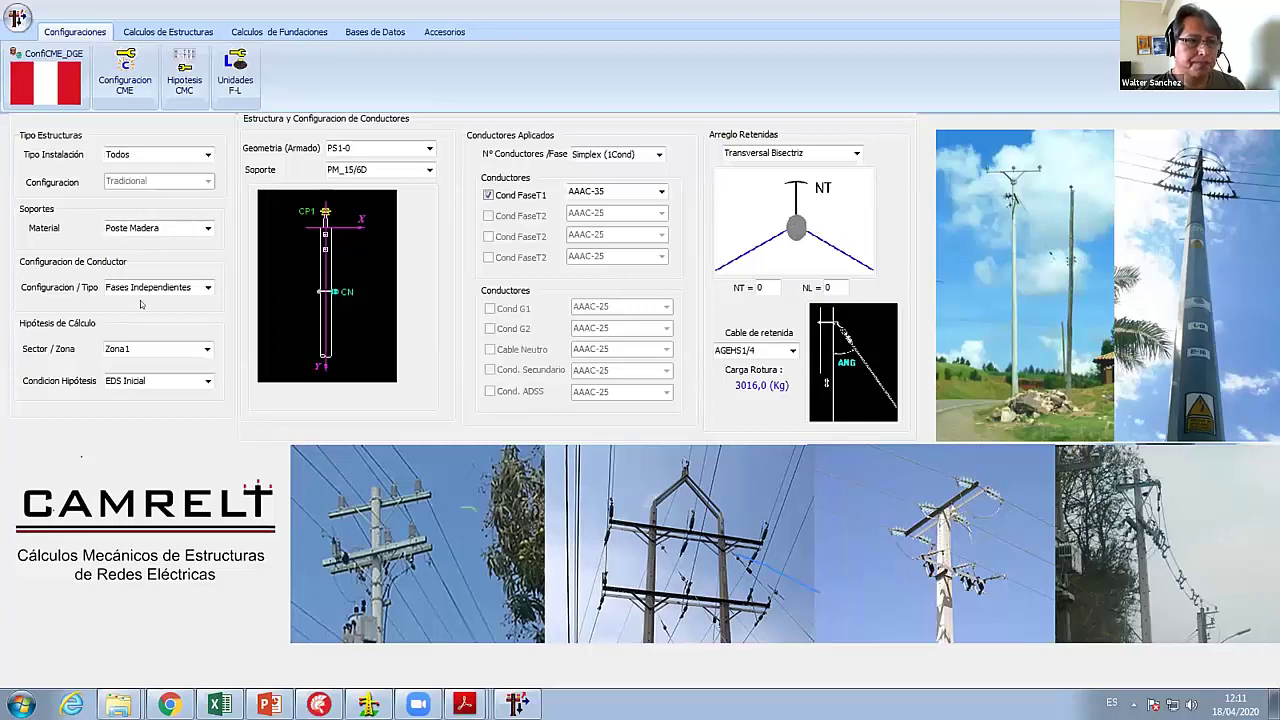
pyautogui.click(376, 32)
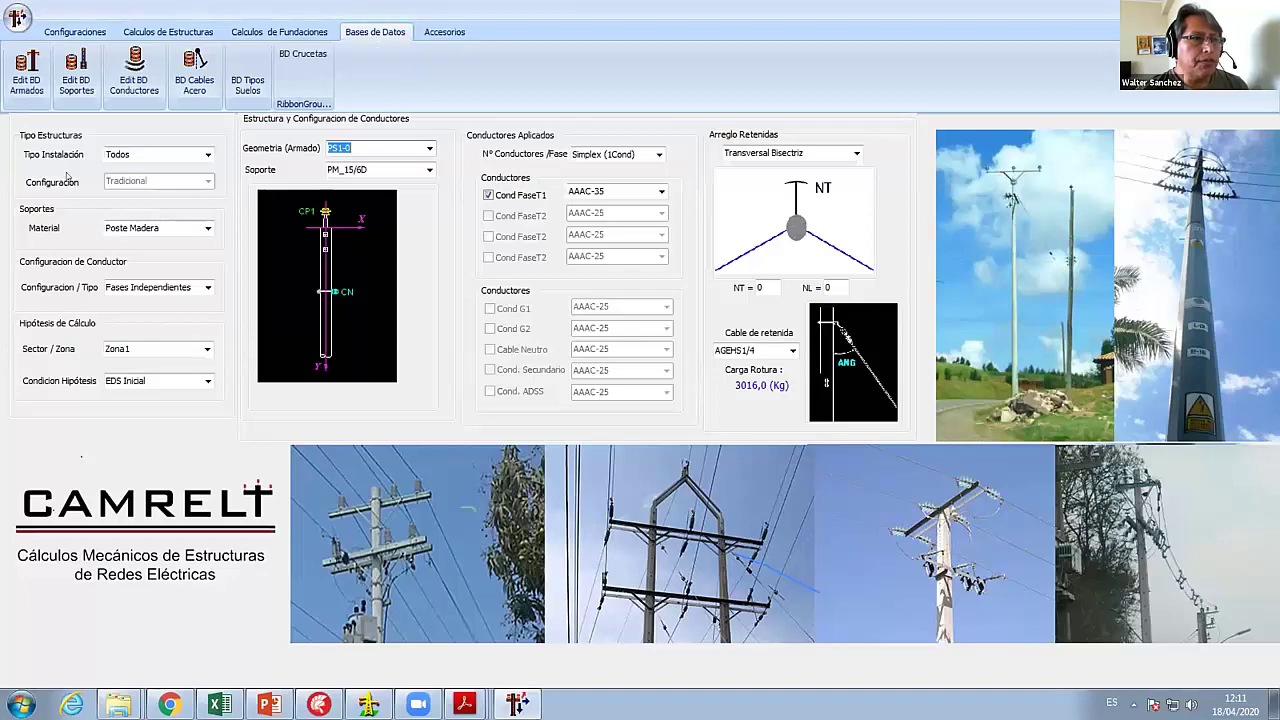
pyautogui.click(27, 86)
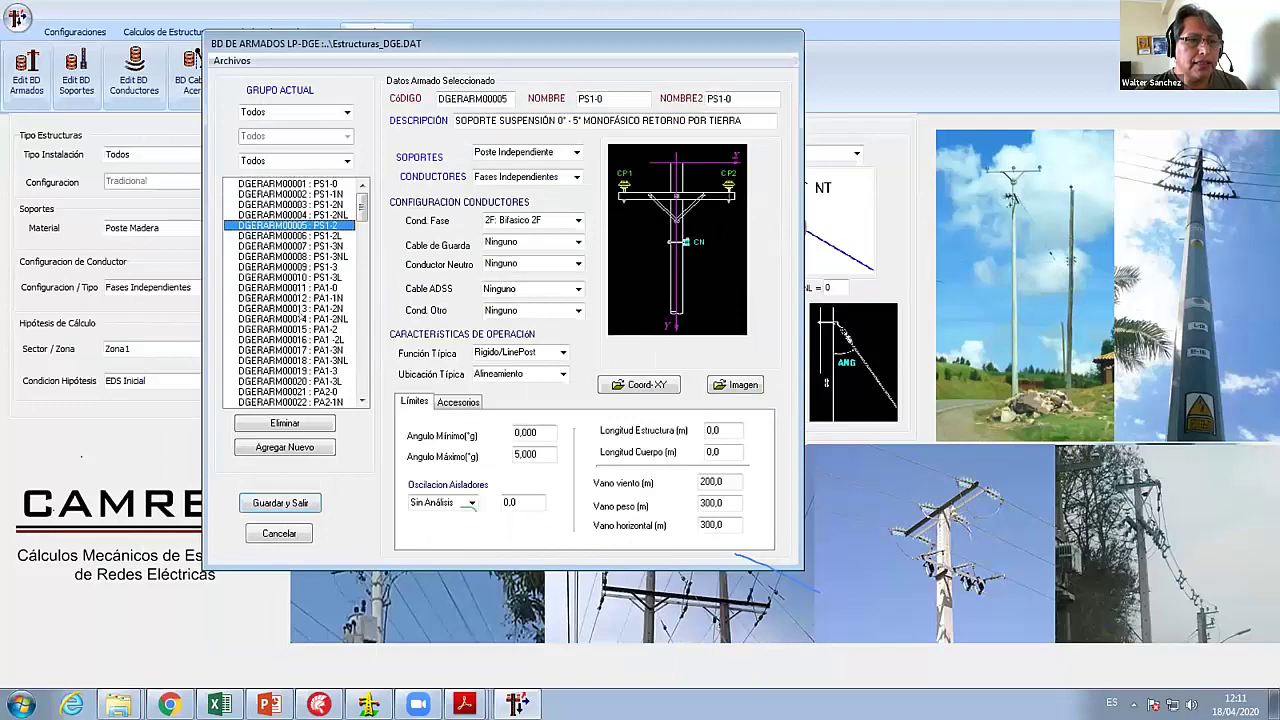
# - Browse the DGE assembly records, viewing the drawings and limits of PS1-3NL, PA1-0 and PS1-3L
pyautogui.click(297, 288)
pyautogui.click(293, 256)
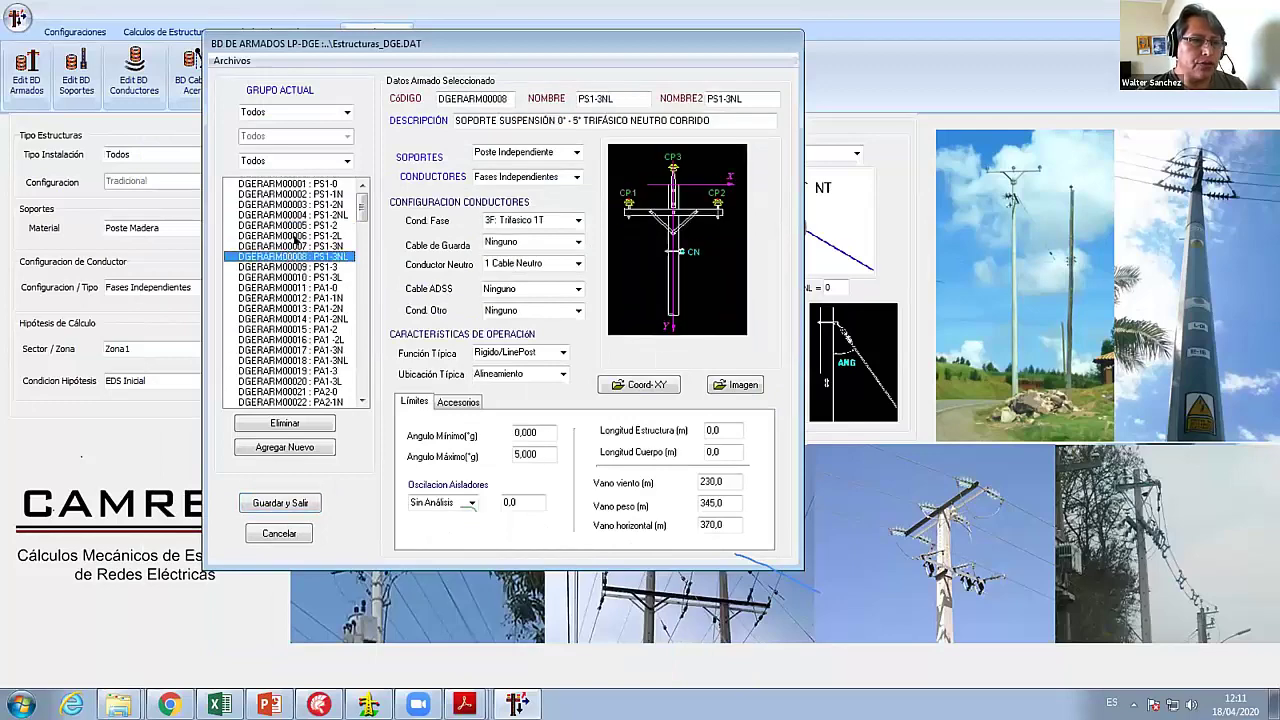
pyautogui.click(293, 277)
pyautogui.click(297, 288)
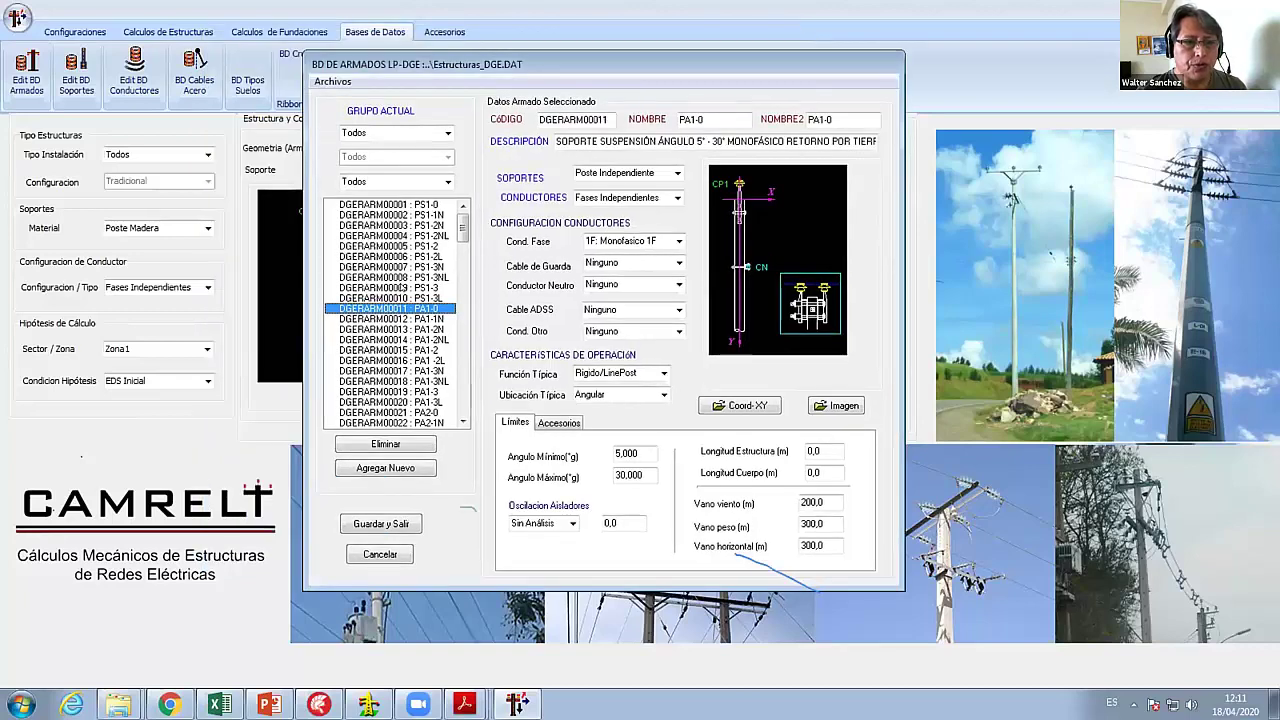
pyautogui.click(403, 288)
pyautogui.click(428, 299)
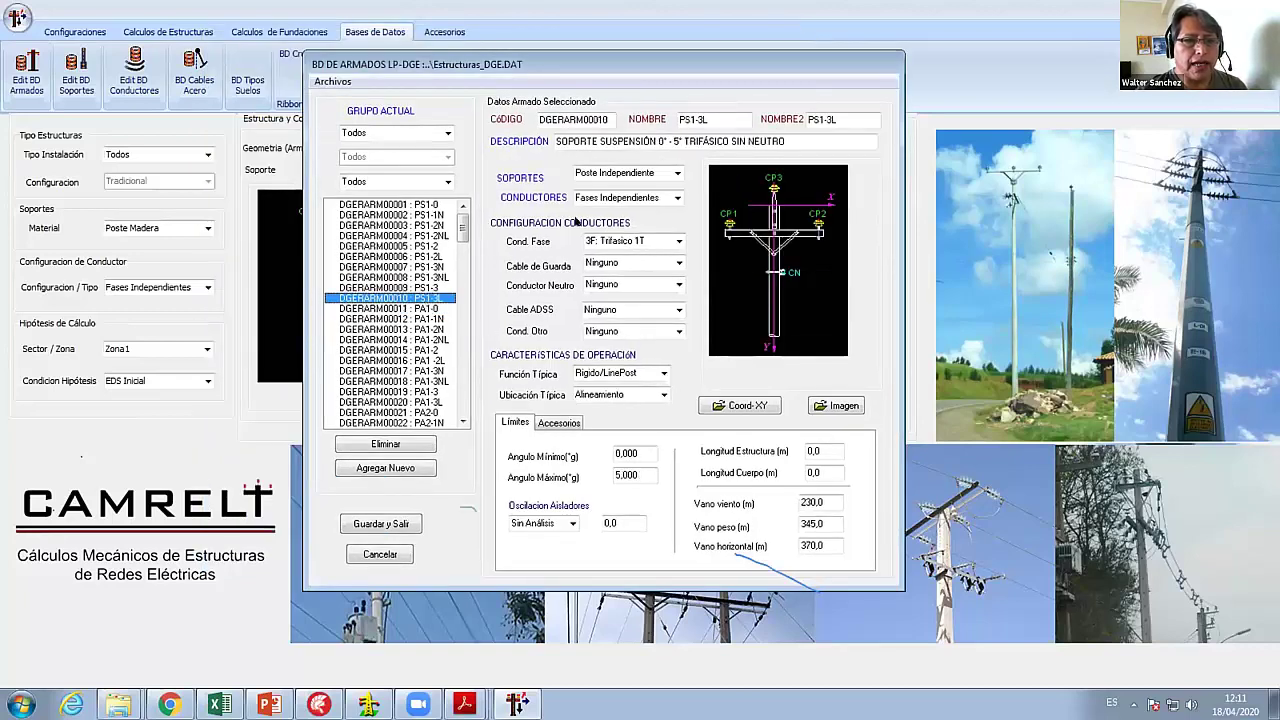
# - Open the conductor attachment coordinates of assembly PS1-3L and review the X and Y values for CP1, CP2 and CP3
pyautogui.moveTo(557, 68); pyautogui.dragTo(452, 59)
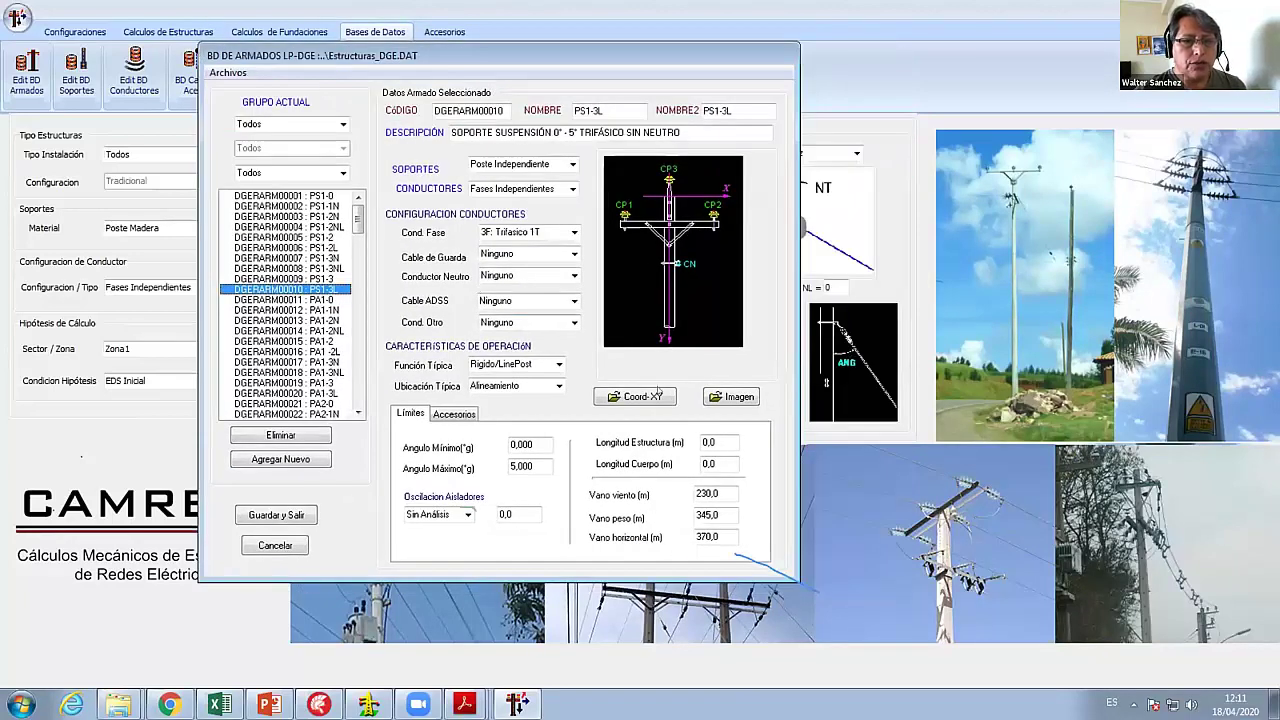
pyautogui.click(645, 398)
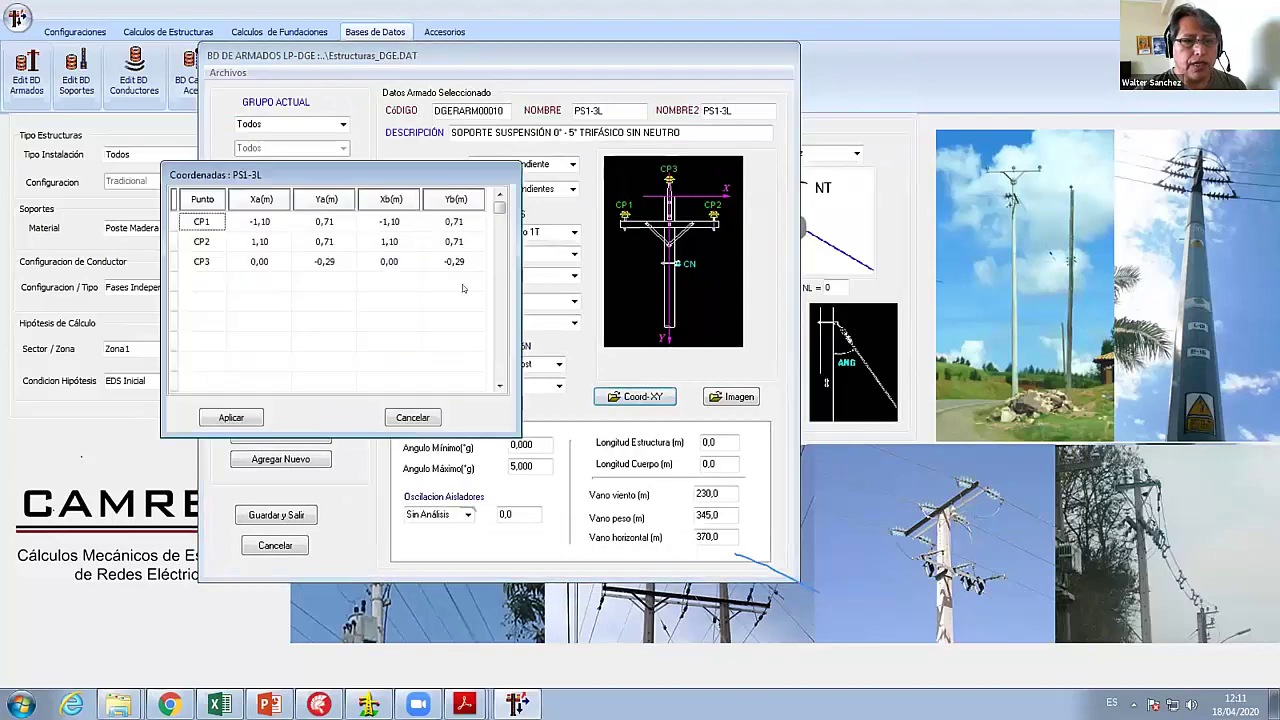
pyautogui.click(273, 226)
pyautogui.click(260, 264)
pyautogui.click(324, 222)
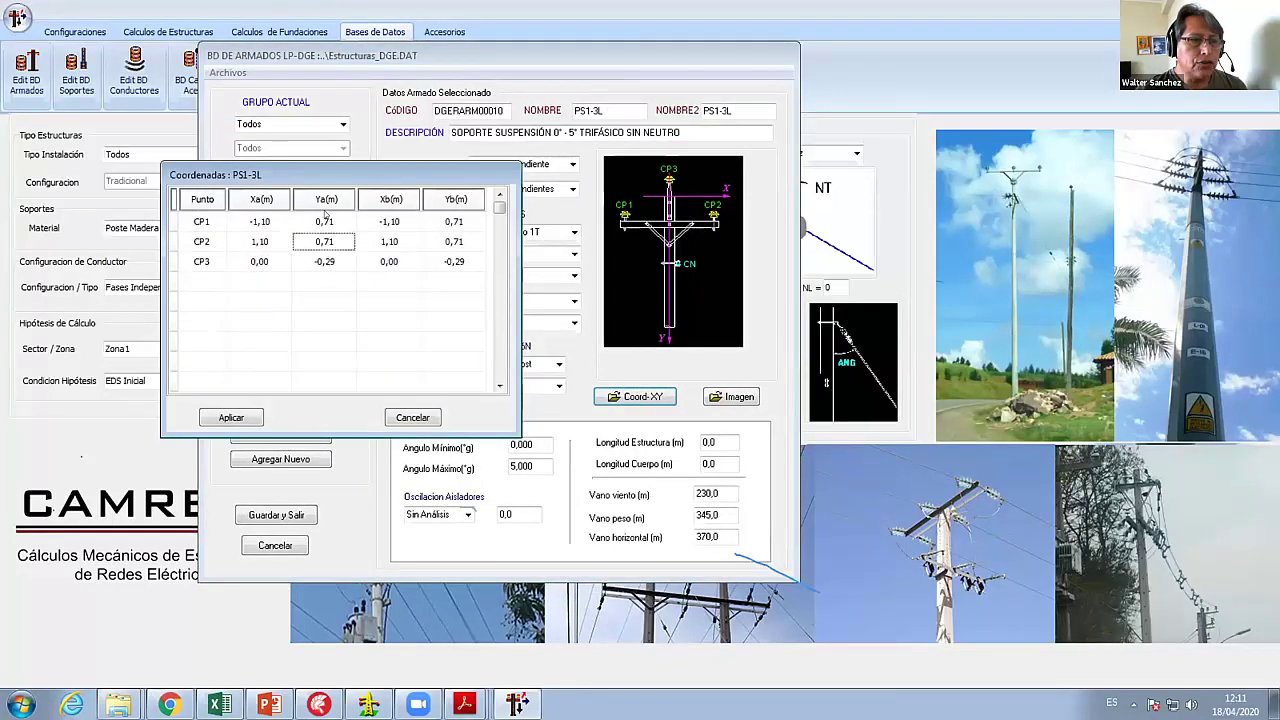
pyautogui.press('Right')
pyautogui.press('Down')
pyautogui.press('Down')
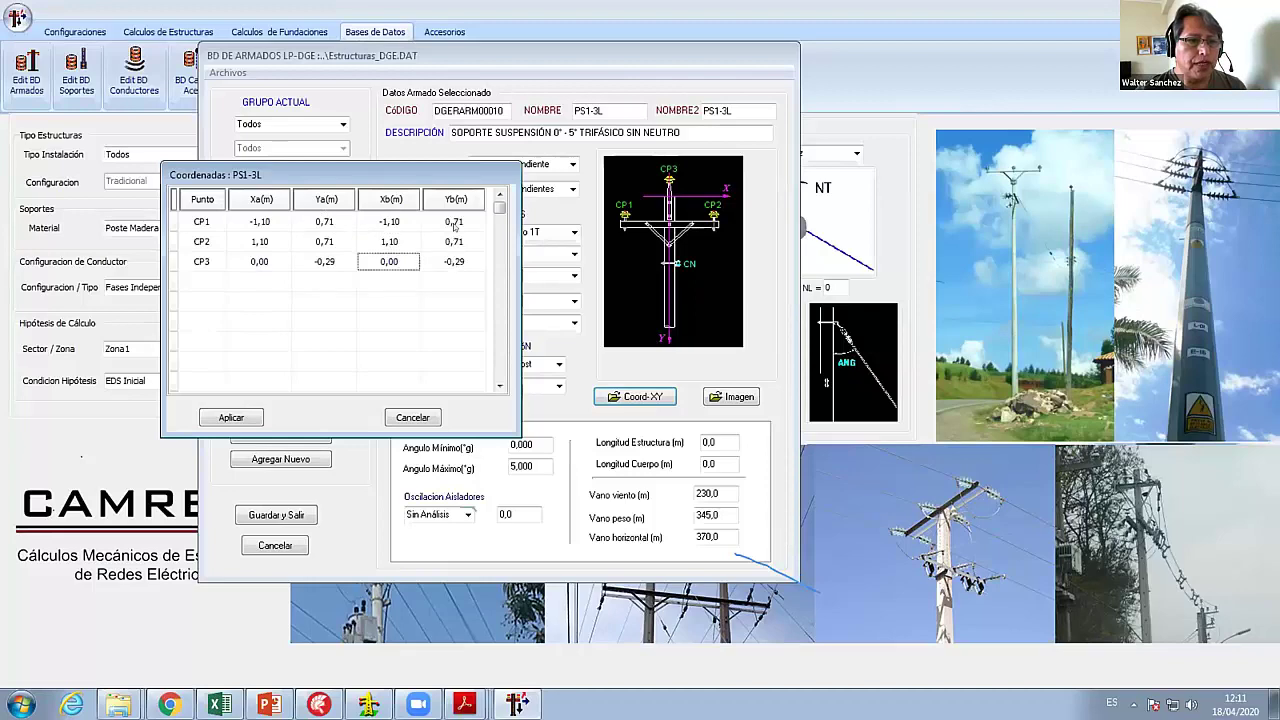
pyautogui.press('Right')
pyautogui.press('Up')
pyautogui.press('Up')
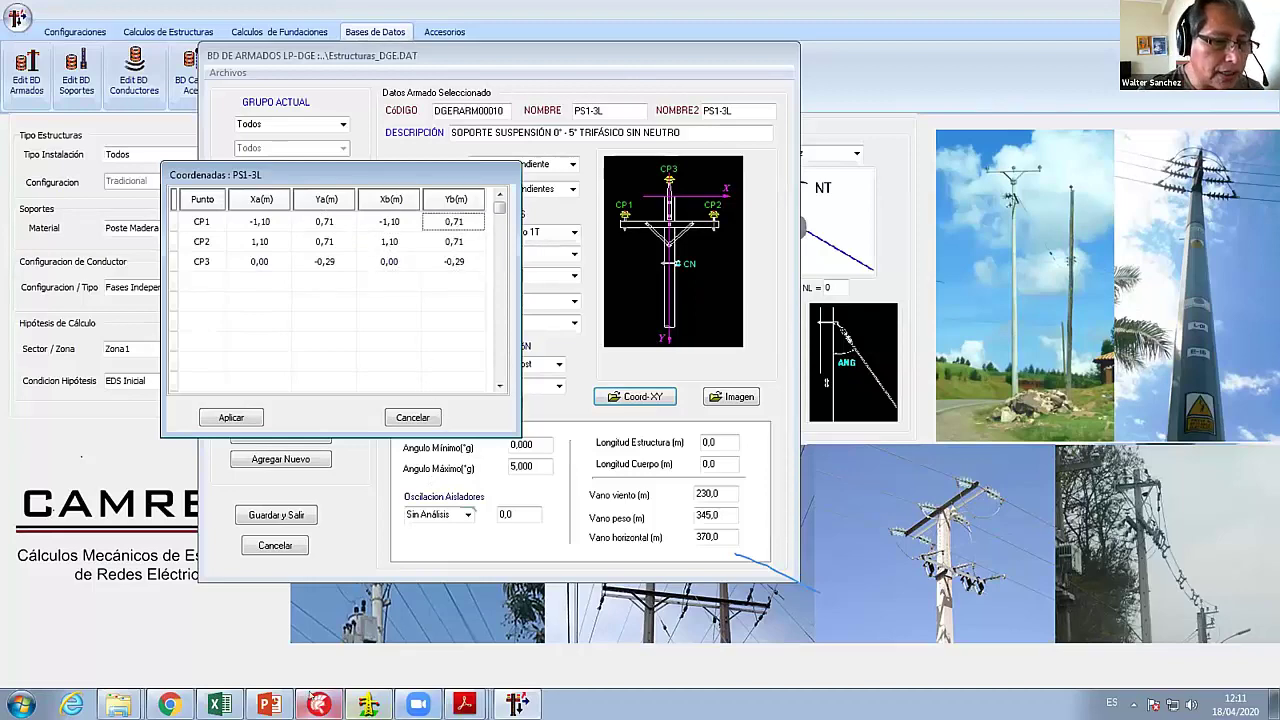
# - Switch to the PowerPoint presentation and show slide 2 on mechanical loads on structures
pyautogui.click(268, 705)
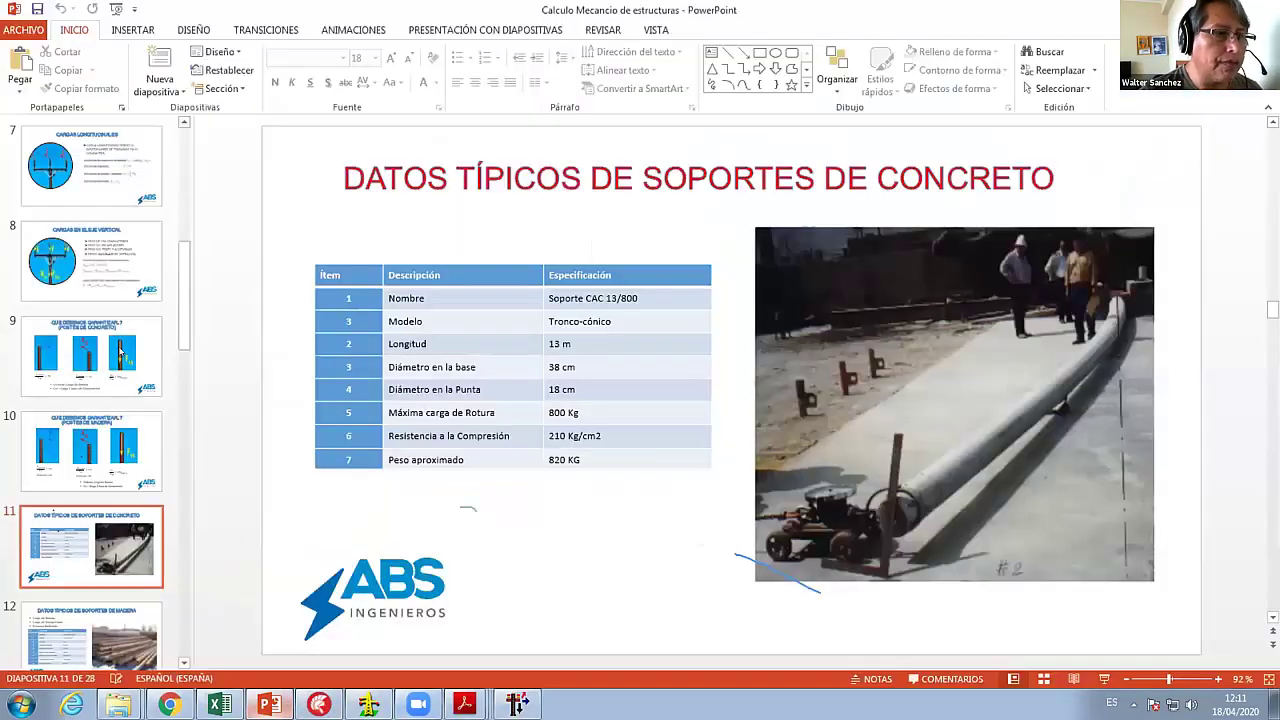
pyautogui.scroll(5, 105, 353)
pyautogui.scroll(5, 105, 353)
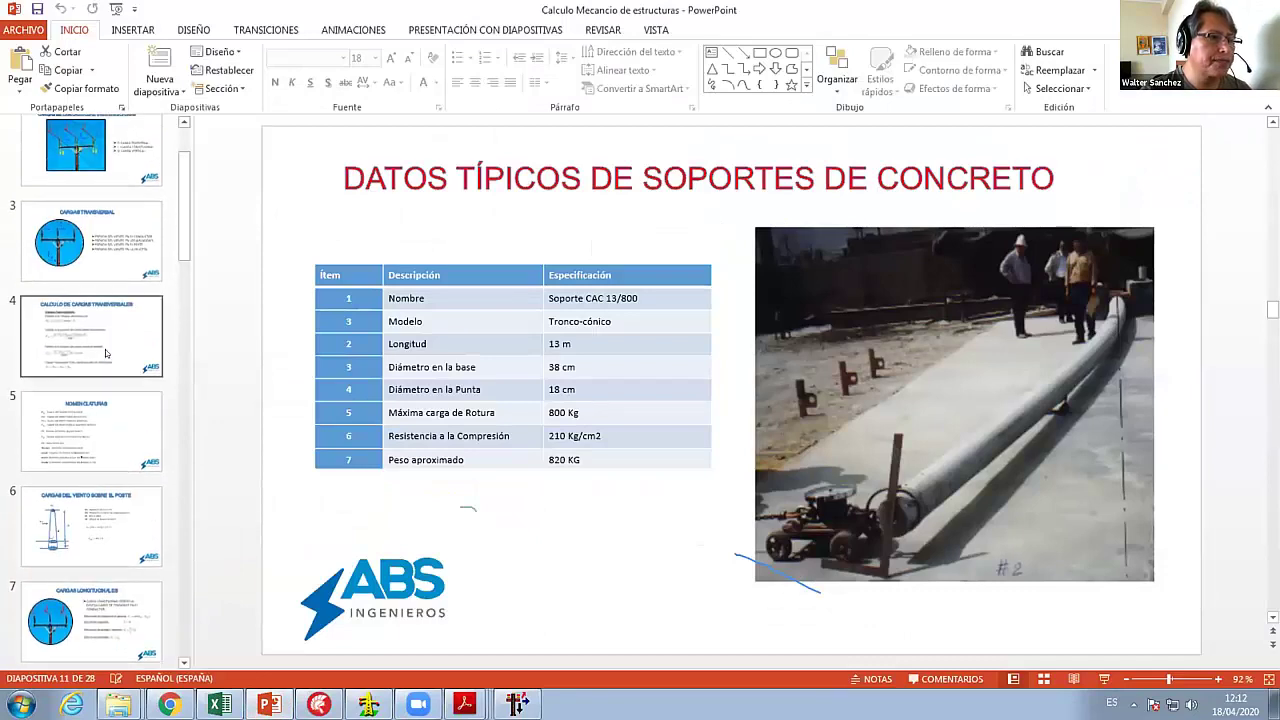
pyautogui.click(90, 237)
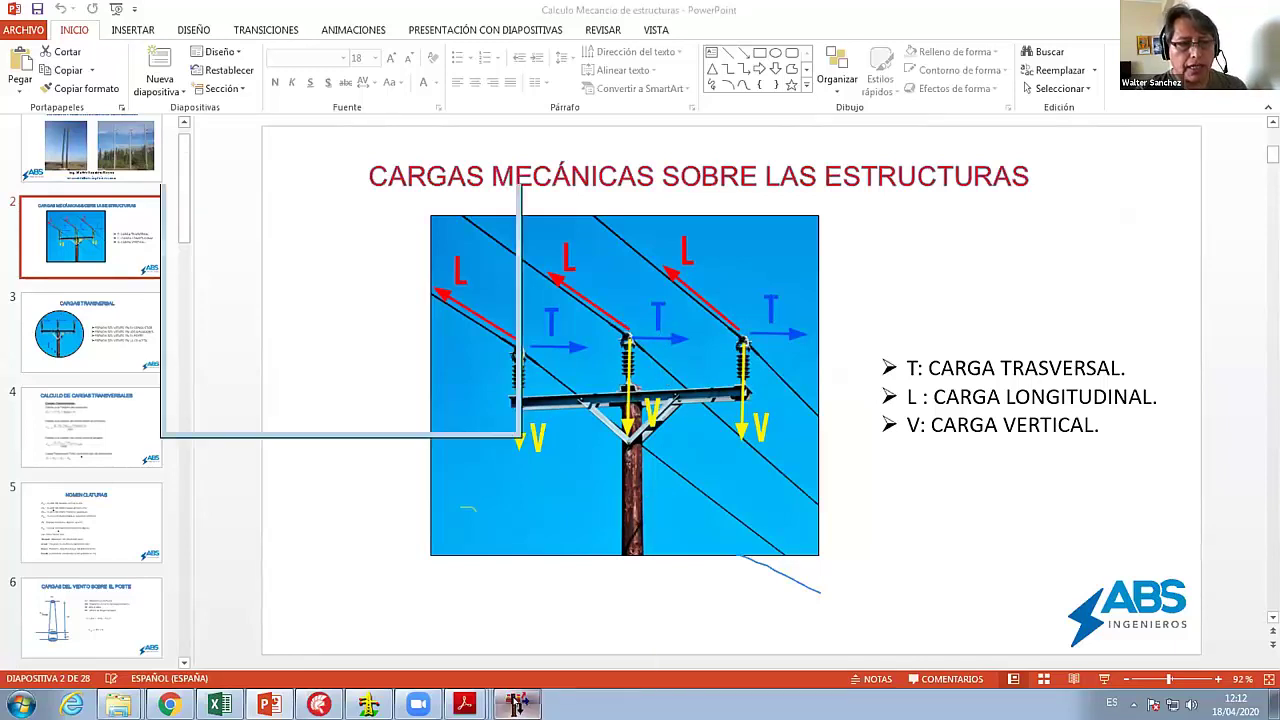
# - Return to CAMRELT and close the PS1-3L coordinates and the assembly database without saving
pyautogui.click(517, 705)
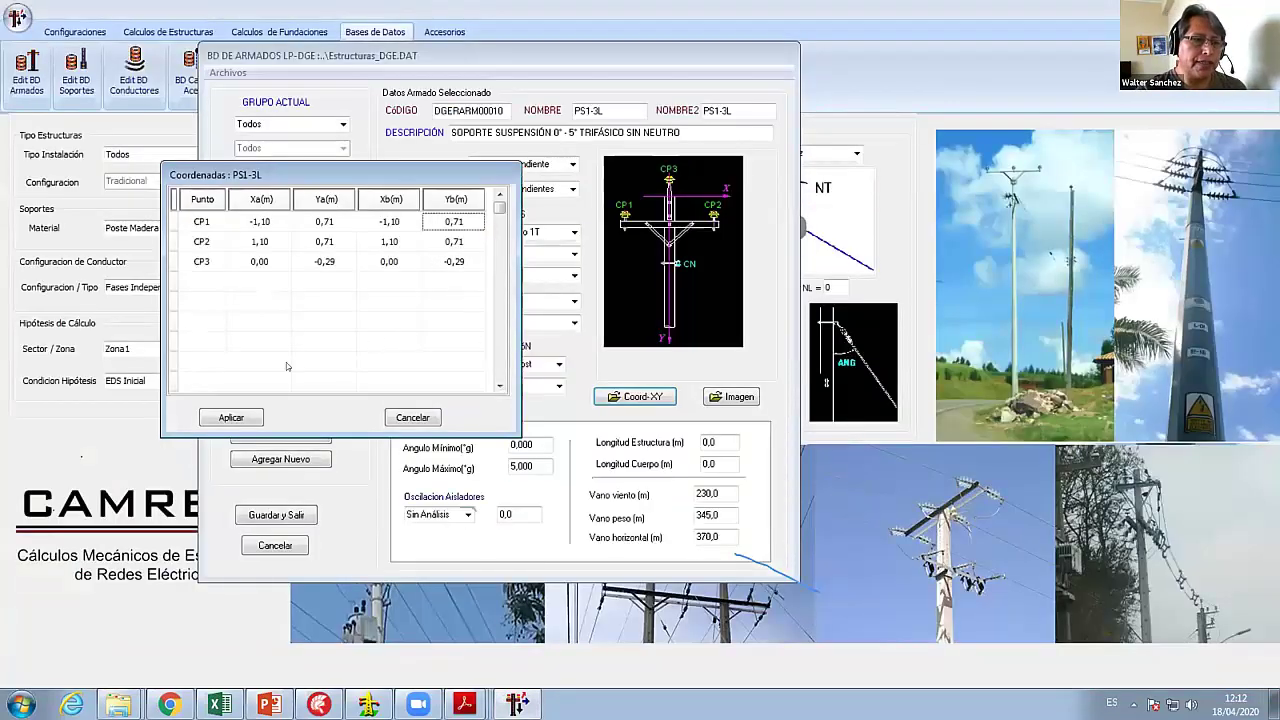
pyautogui.click(413, 418)
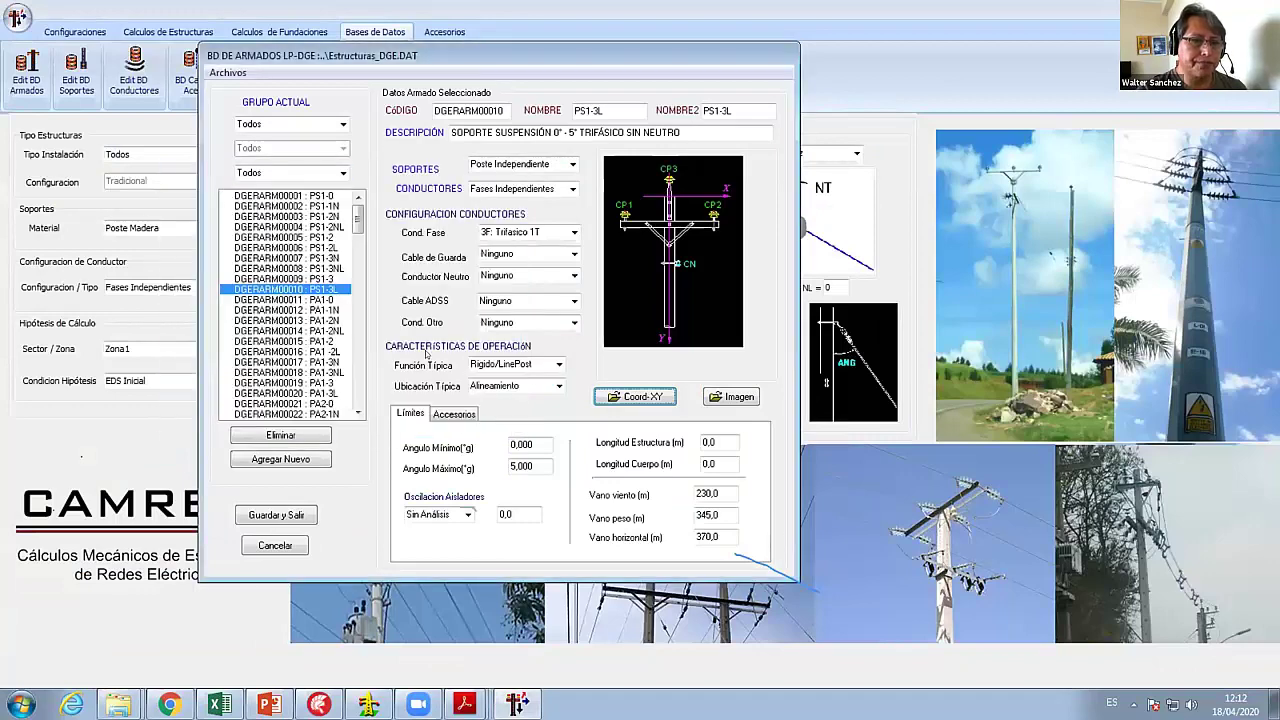
pyautogui.click(298, 545)
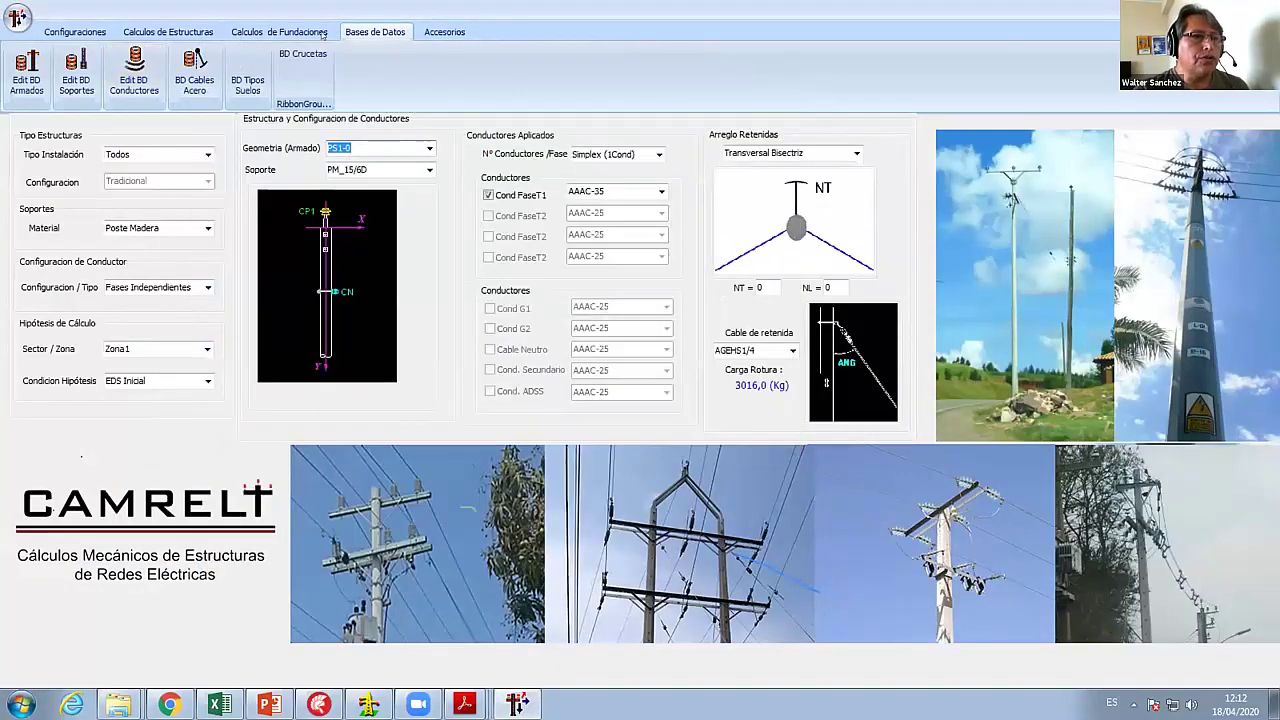
# - Open the DGE conductor database, review the independent-phase AAAC conductors, and close it without saving
pyautogui.click(134, 70)
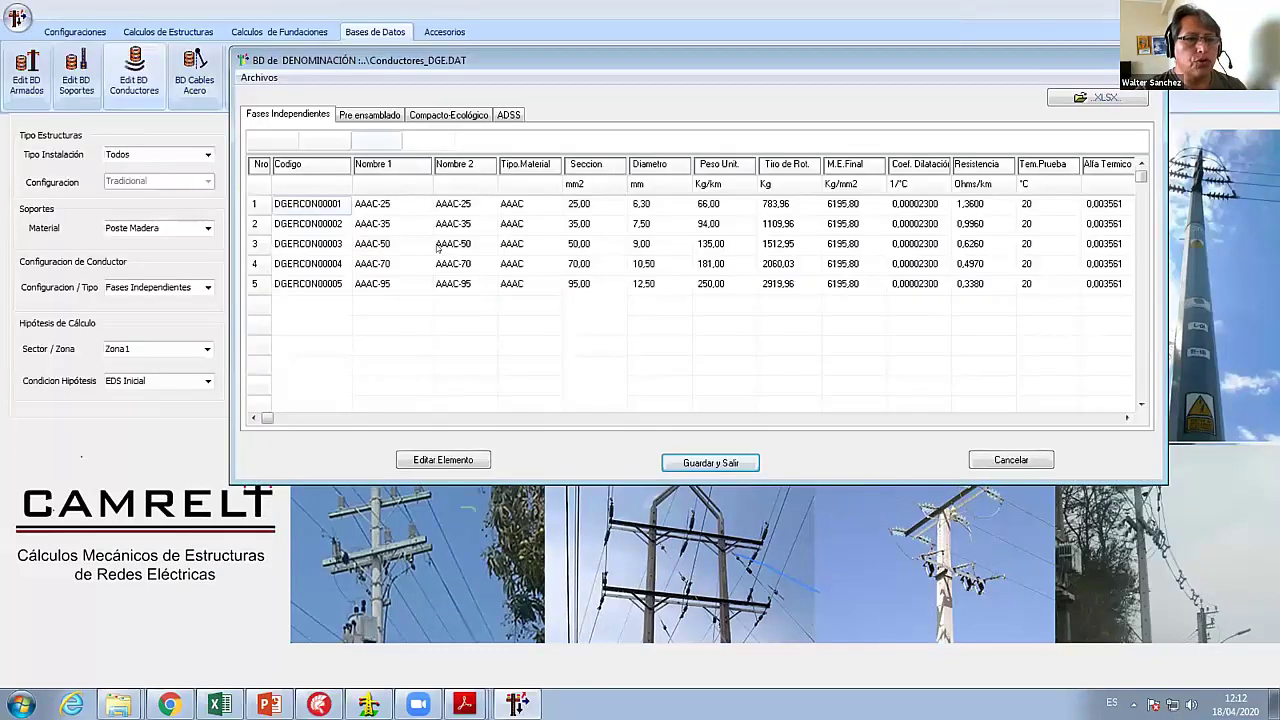
pyautogui.click(453, 246)
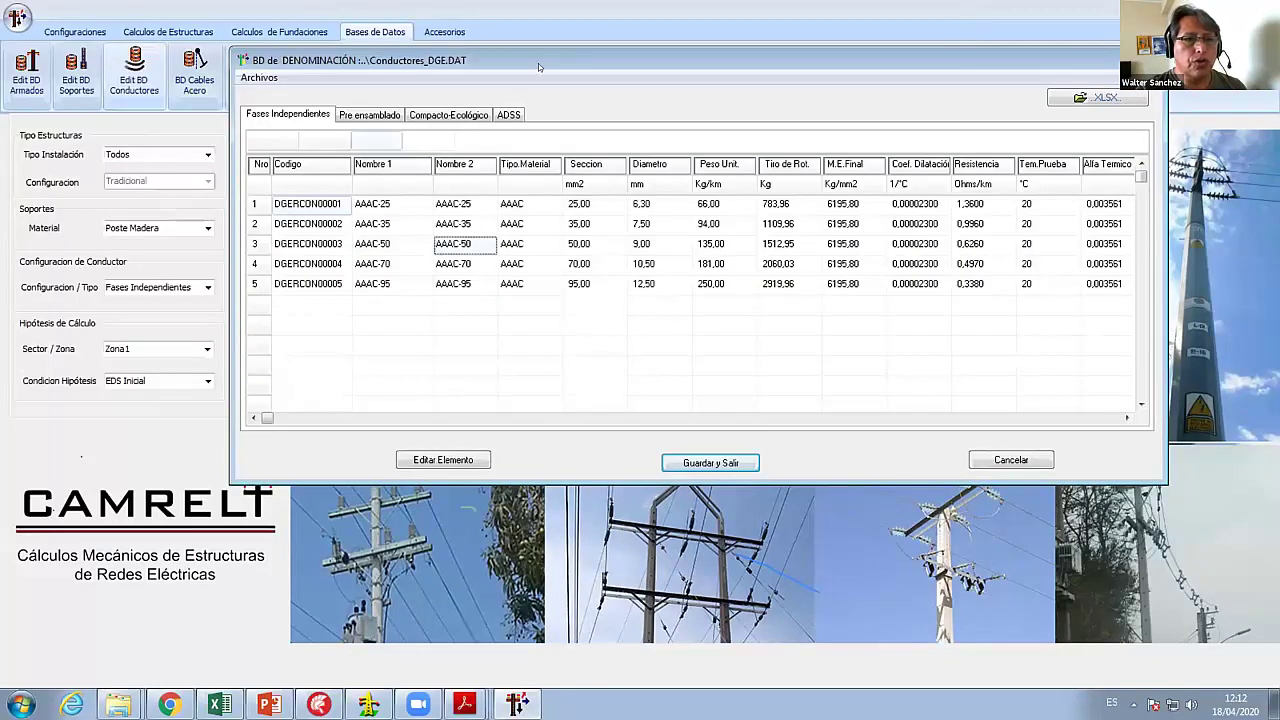
pyautogui.click(290, 294)
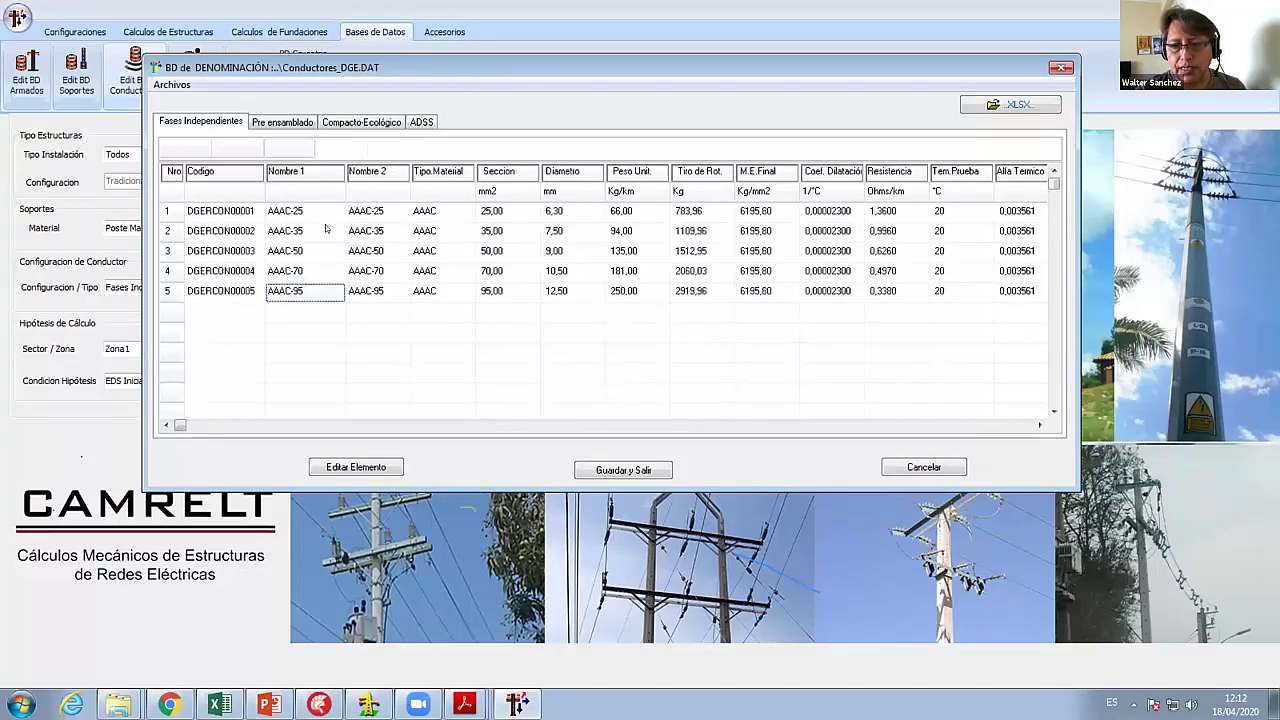
pyautogui.click(288, 251)
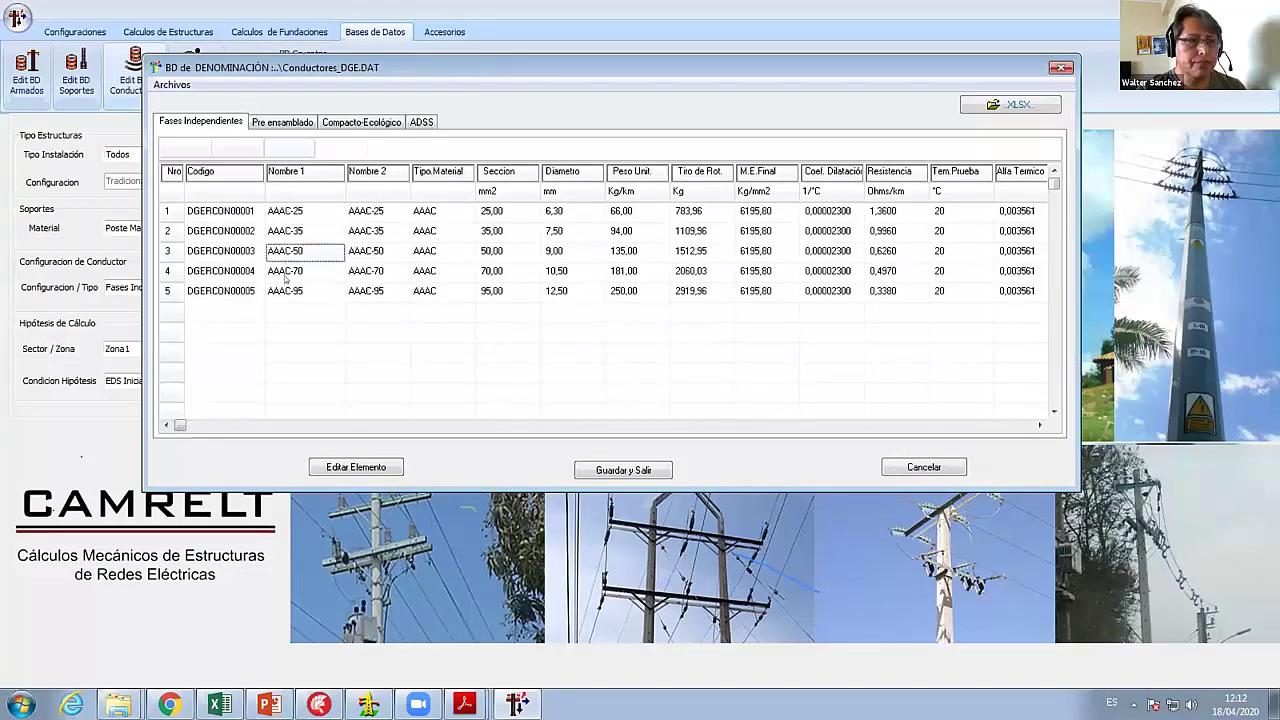
pyautogui.click(289, 226)
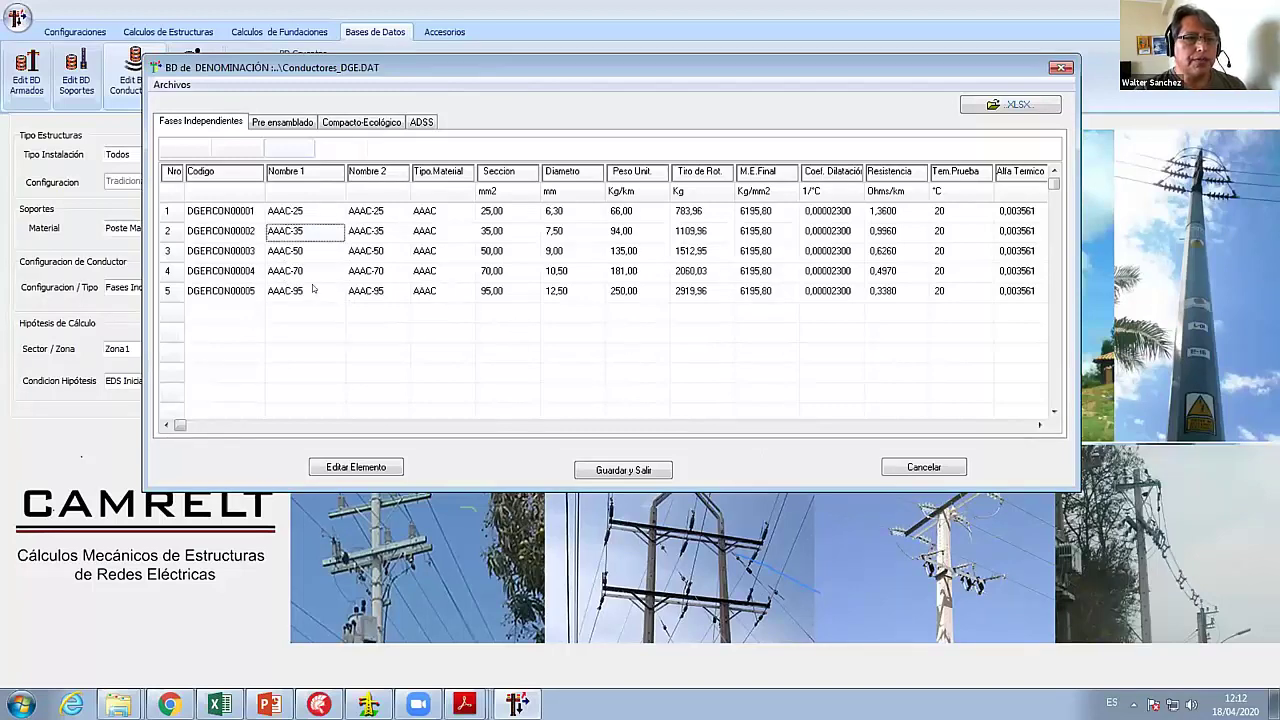
pyautogui.click(295, 250)
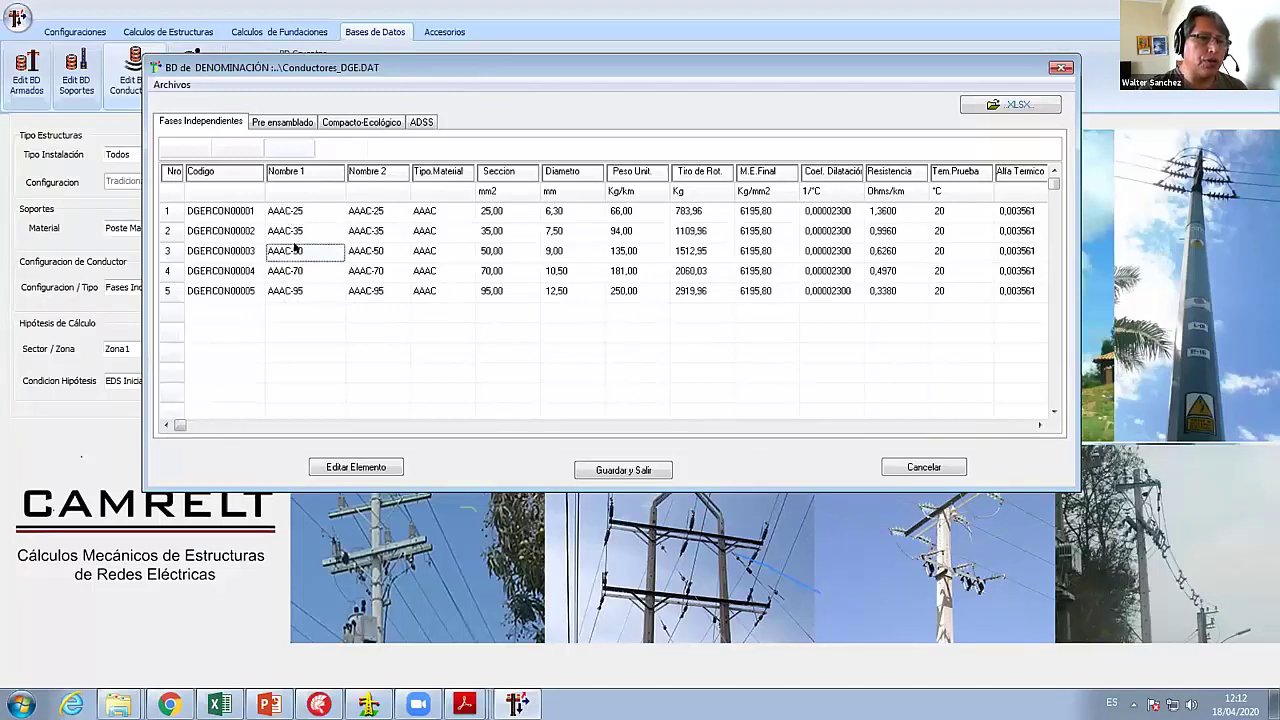
pyautogui.moveTo(436, 72); pyautogui.dragTo(400, 187)
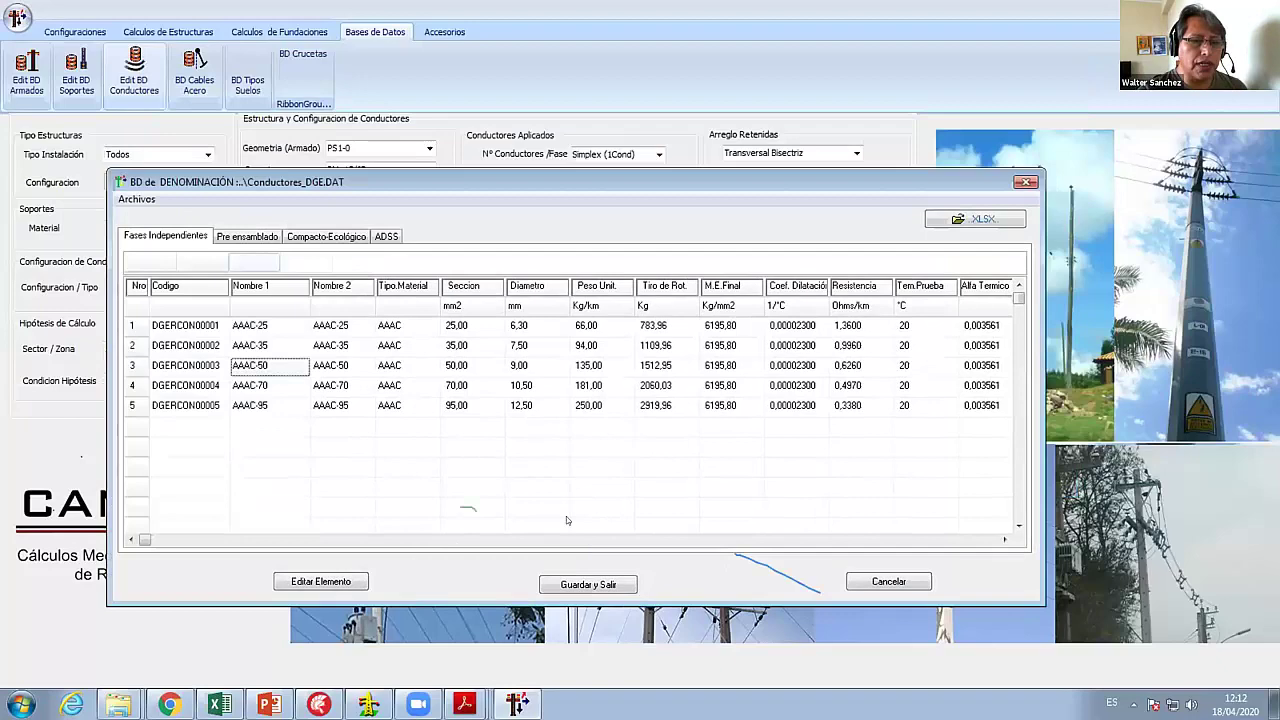
pyautogui.click(889, 581)
# - Load the ConfiCME_DGE.cfg configuration file from the CAMRELT Settings folder
pyautogui.click(75, 31)
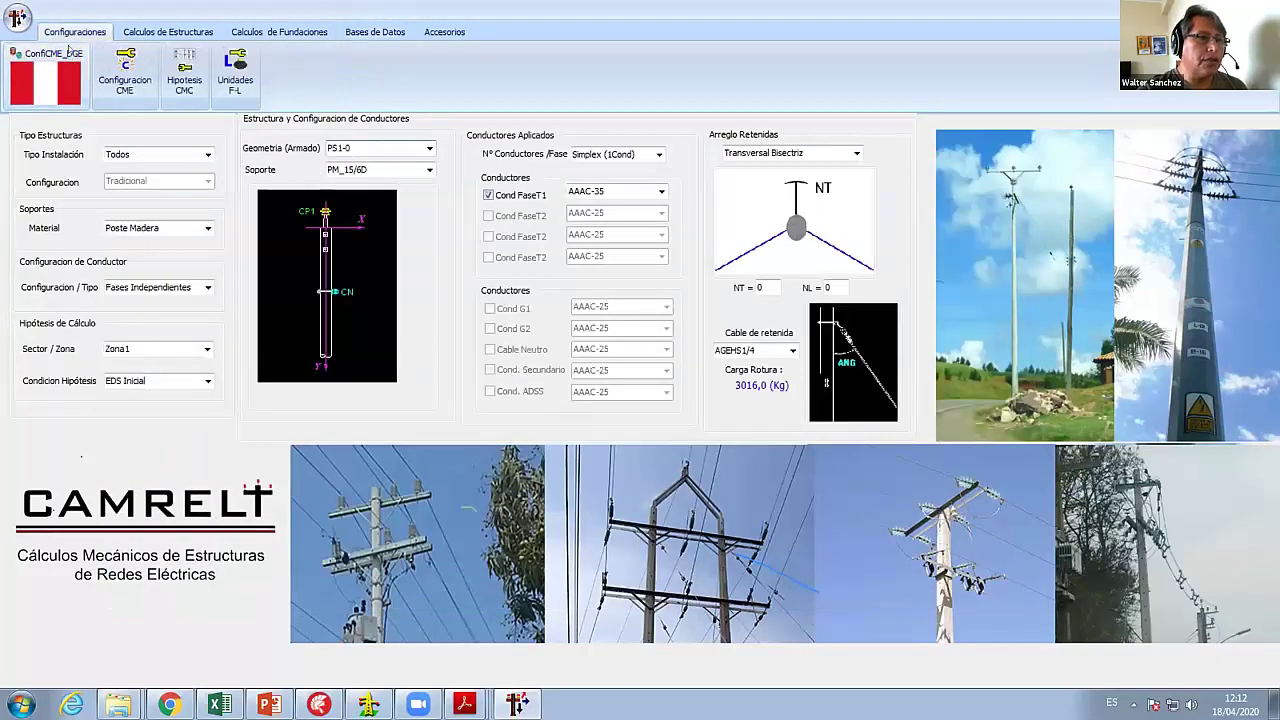
pyautogui.click(68, 52)
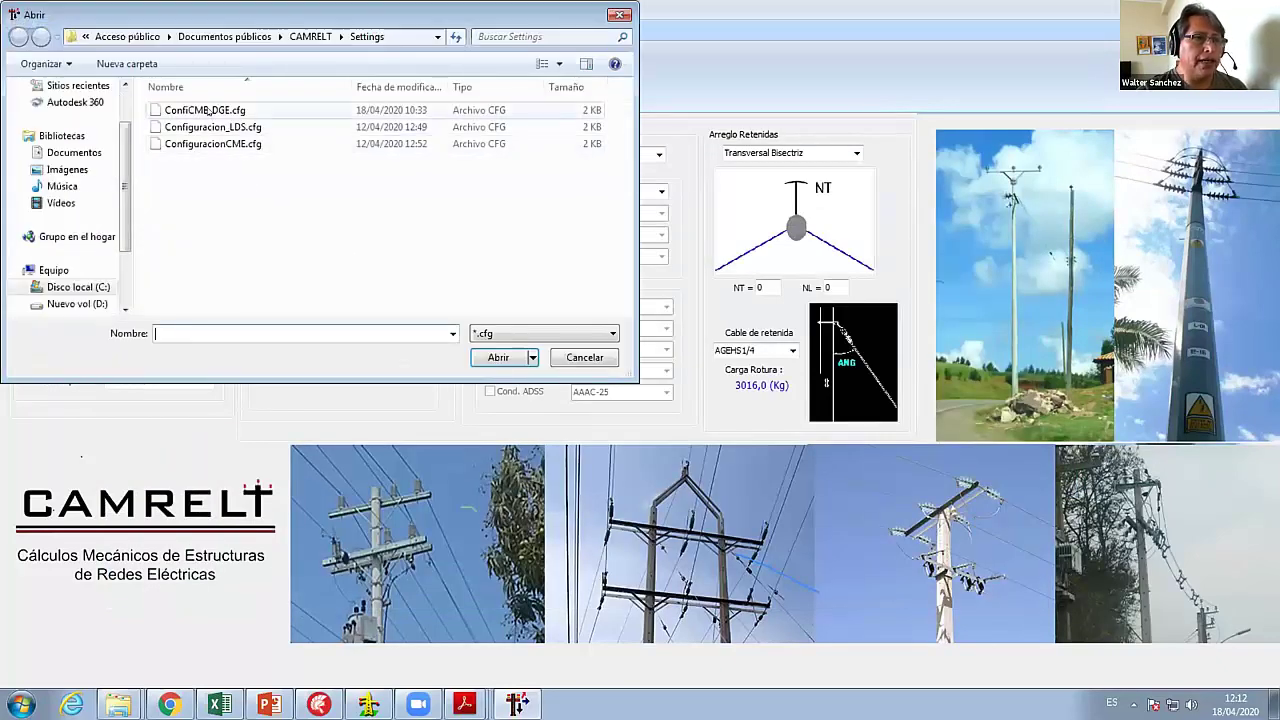
pyautogui.doubleClick(205, 110)
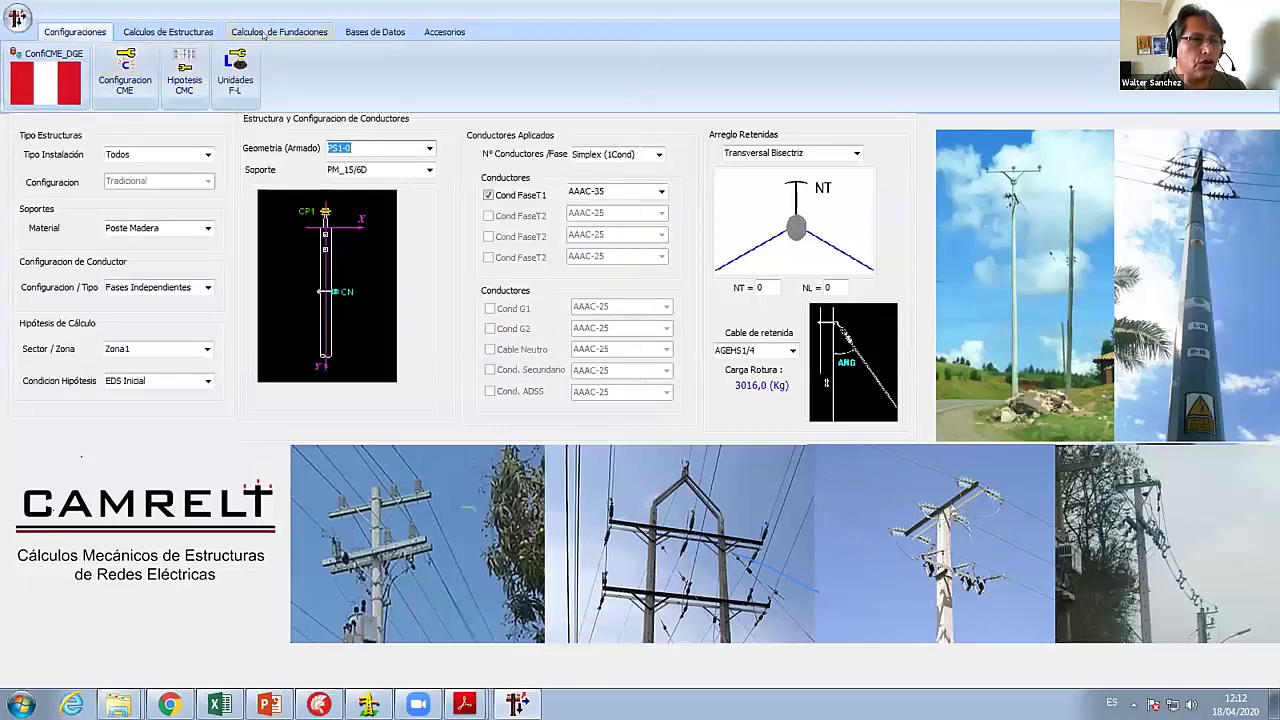
# - Reopen the conductor database, check the AAAC-25 to AAAC-95 entries under the DGE configuration, and close it without saving
pyautogui.click(313, 33)
pyautogui.click(186, 33)
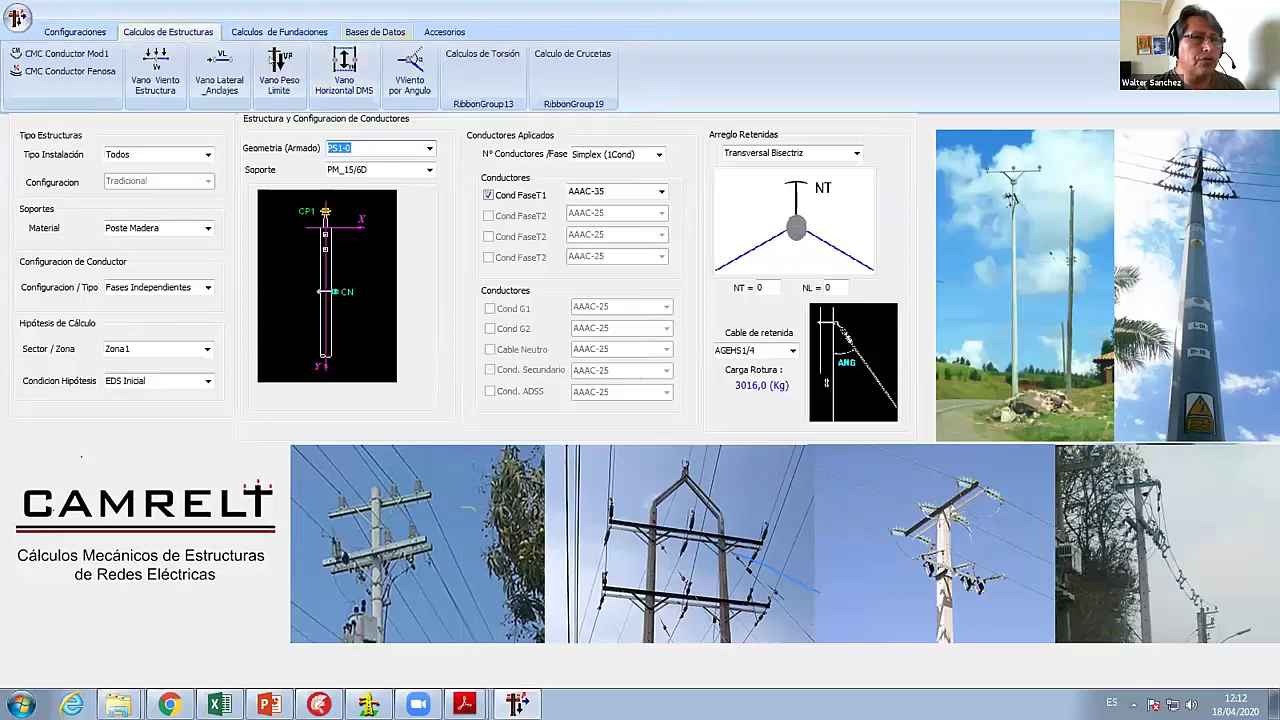
pyautogui.click(375, 31)
pyautogui.click(132, 72)
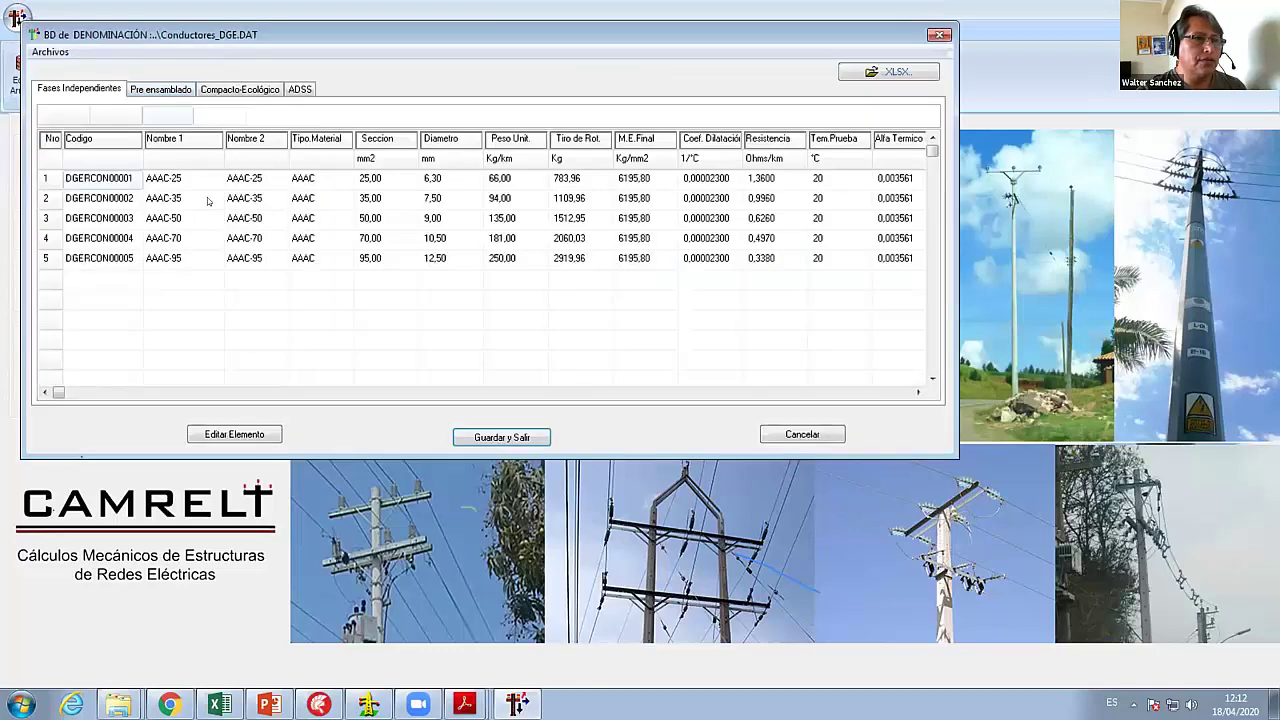
pyautogui.click(175, 182)
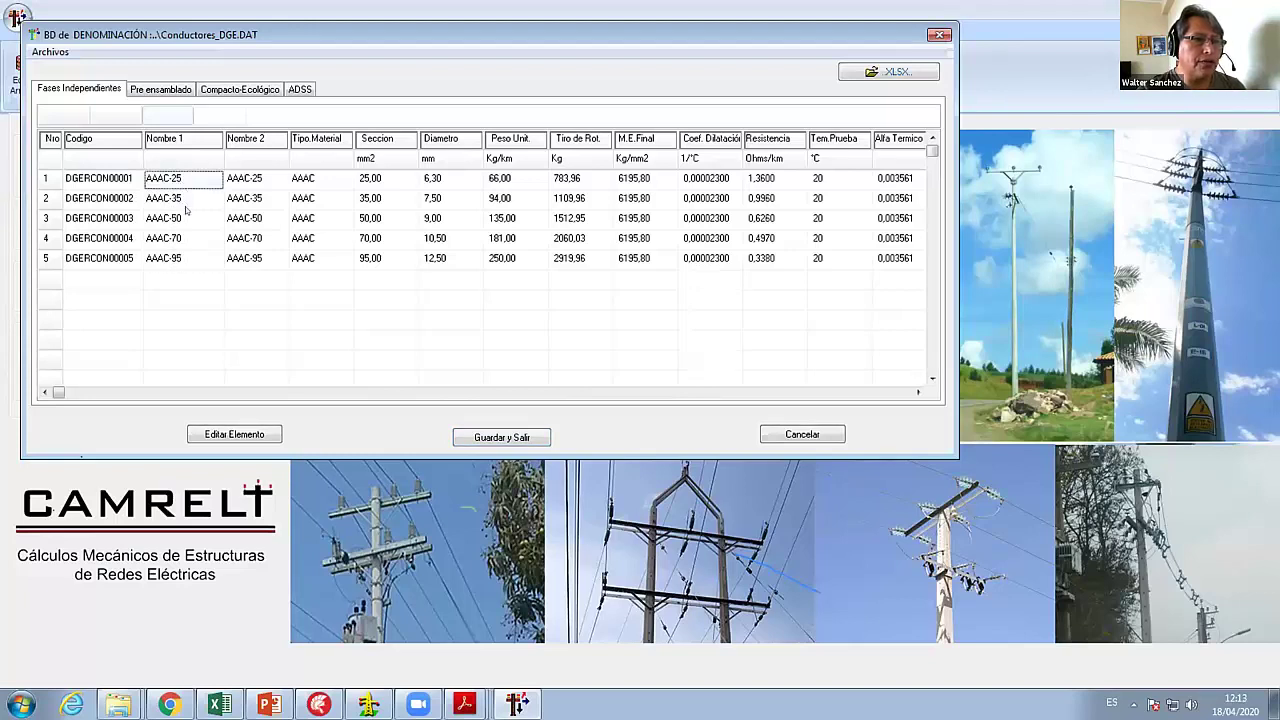
pyautogui.click(180, 258)
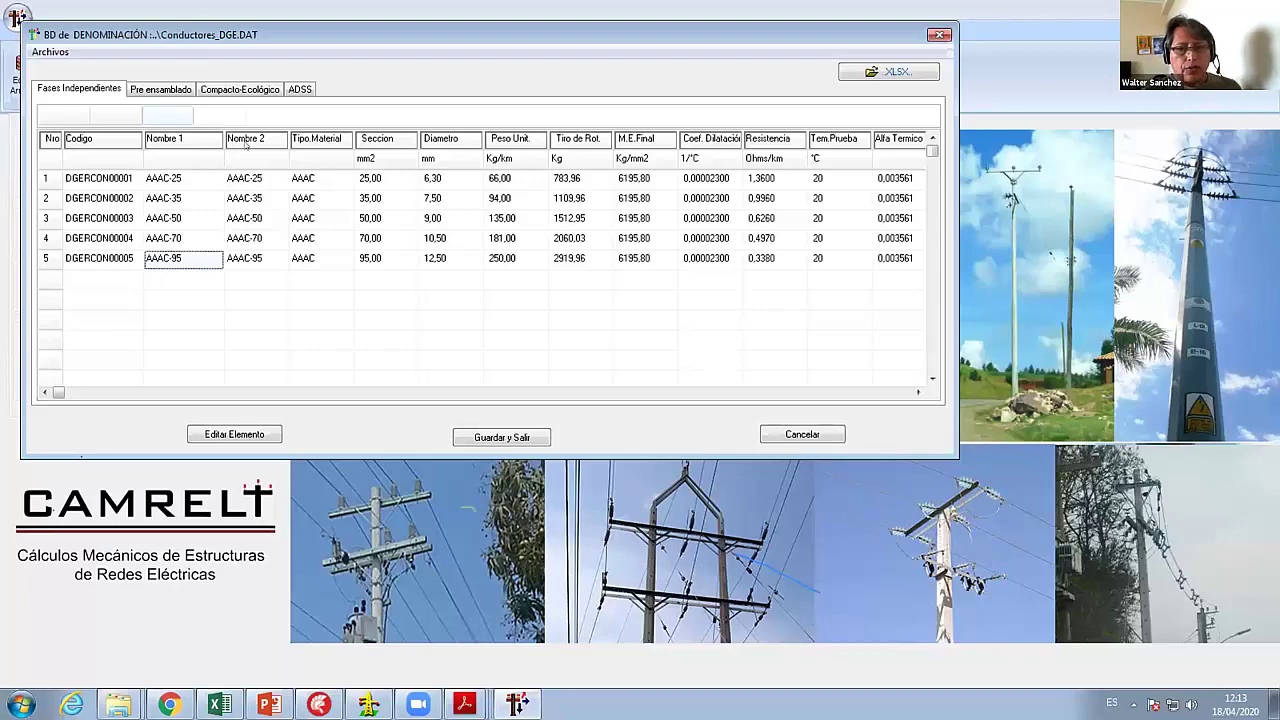
pyautogui.click(802, 434)
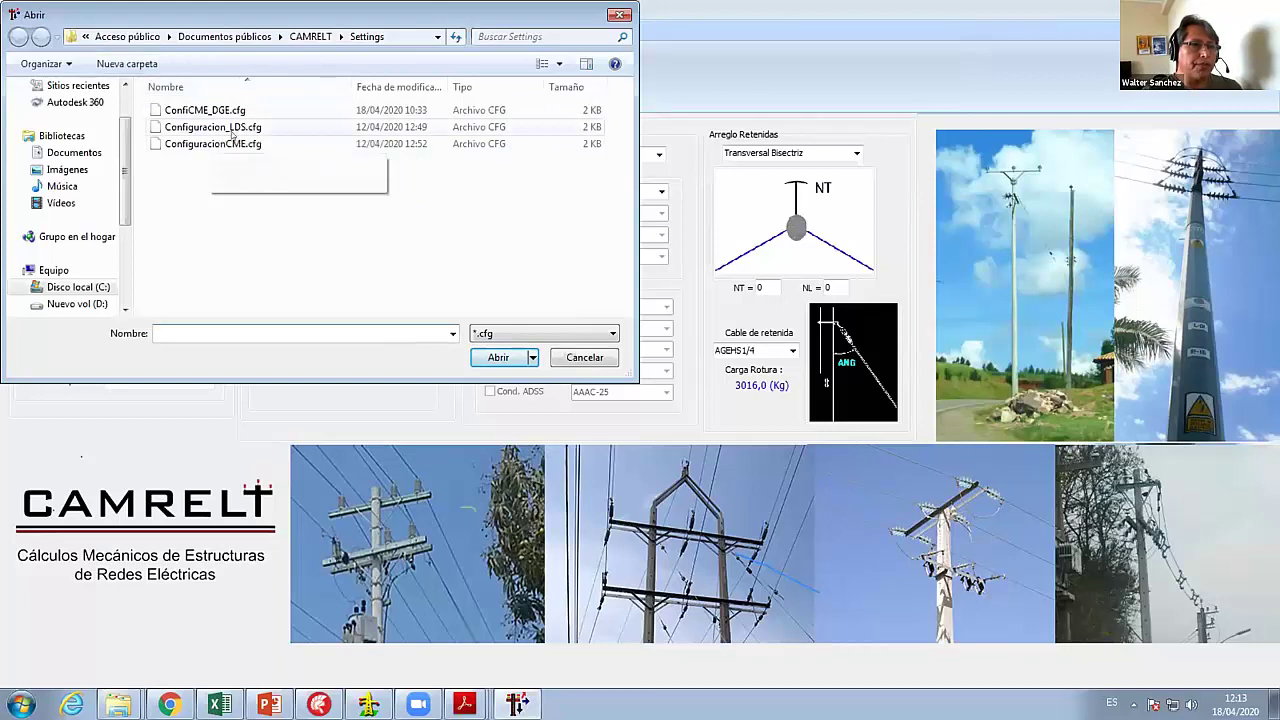
# - Load the Configuracion_LDS.cfg configuration file in place of the DGE configuration
pyautogui.click(176, 130)
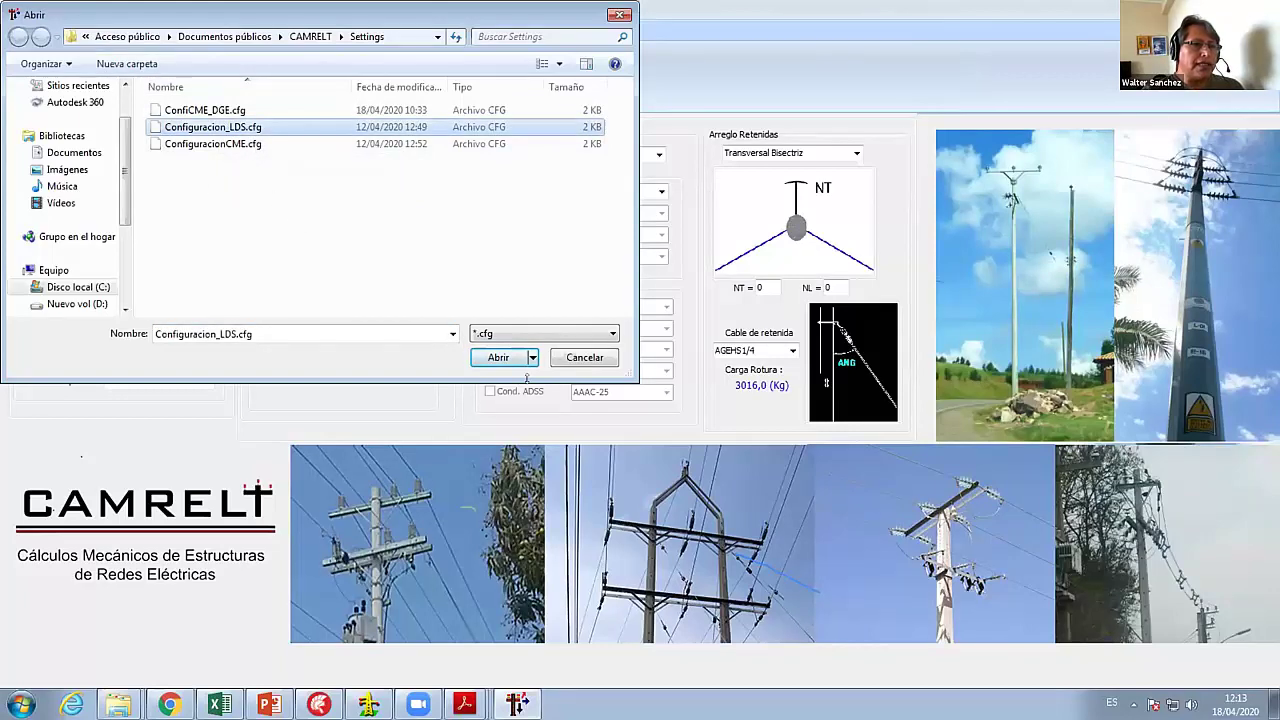
pyautogui.click(498, 357)
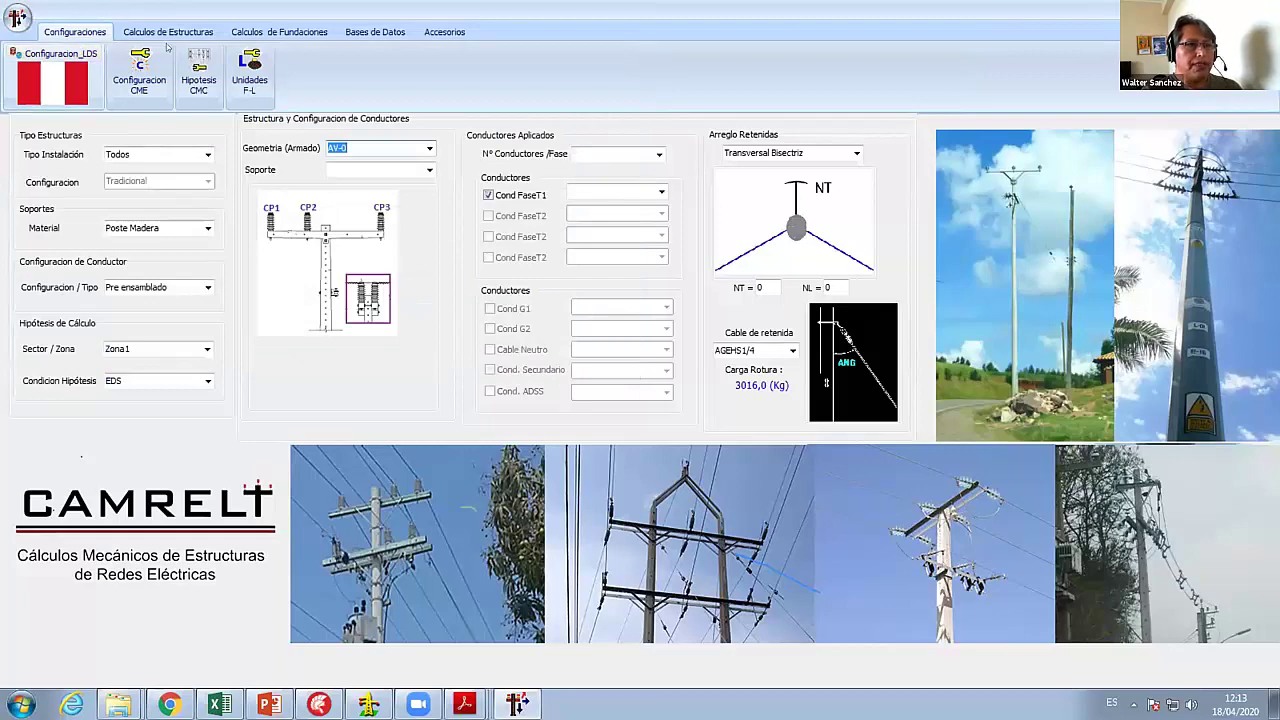
pyautogui.scroll(-1, 167, 47)
pyautogui.scroll(1, 54, 74)
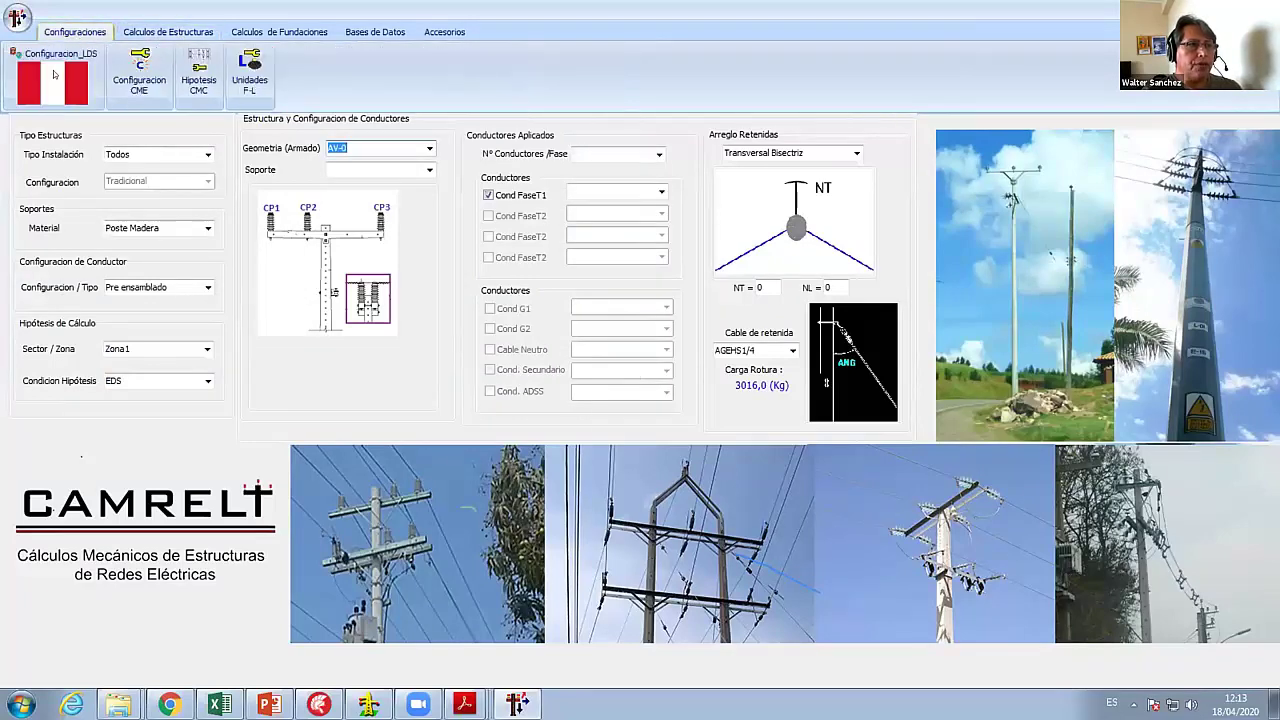
# - Check the database files assigned to the LDS configuration, apply it, and open the conductor database
pyautogui.click(156, 97)
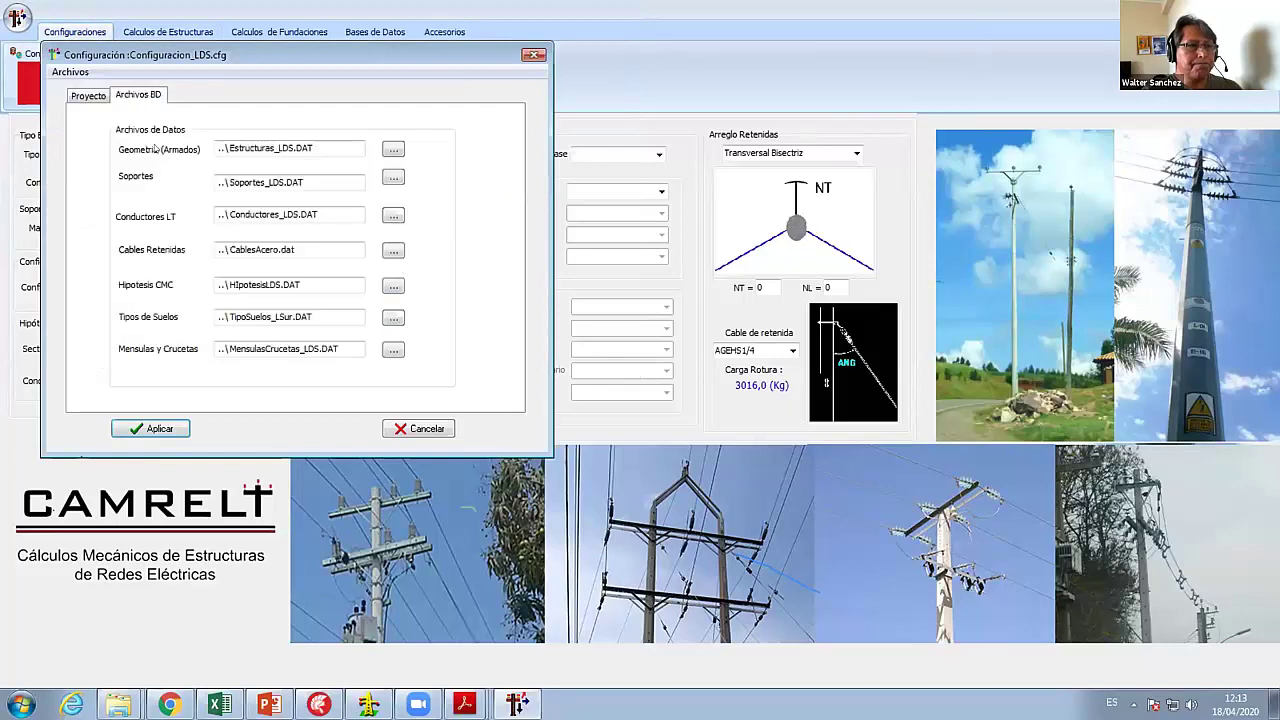
pyautogui.click(150, 428)
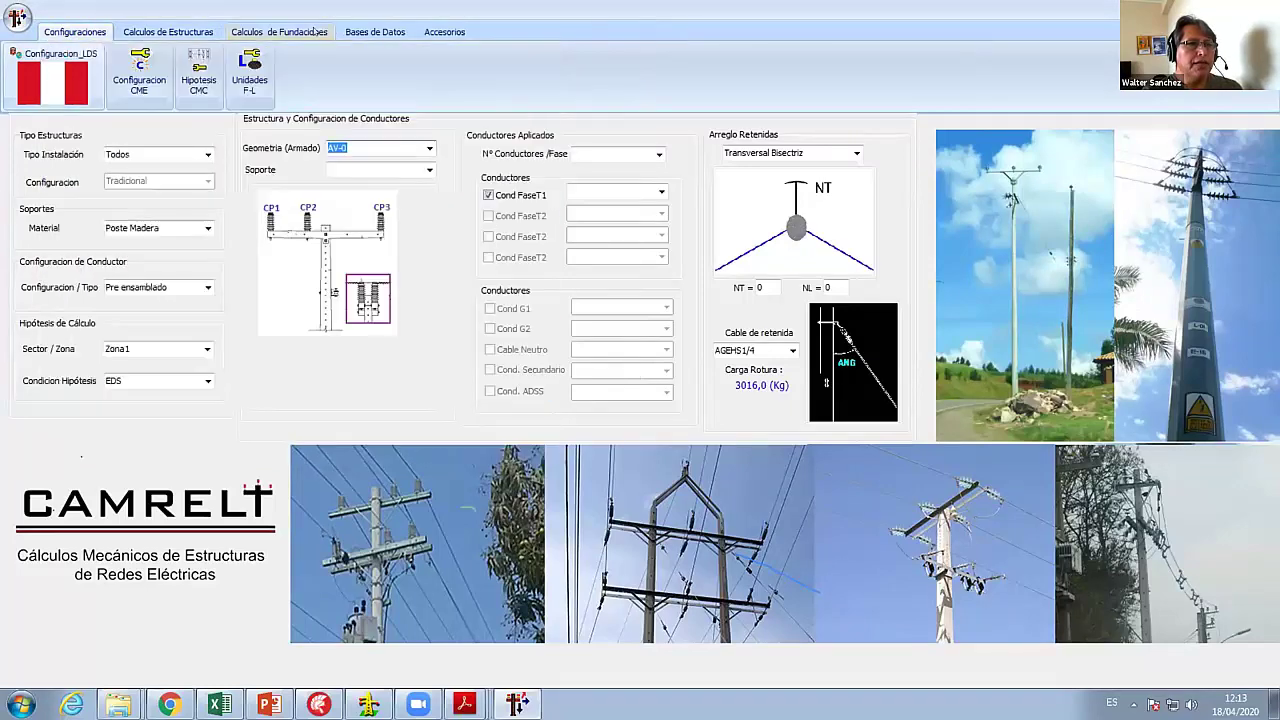
pyautogui.click(375, 32)
pyautogui.click(135, 70)
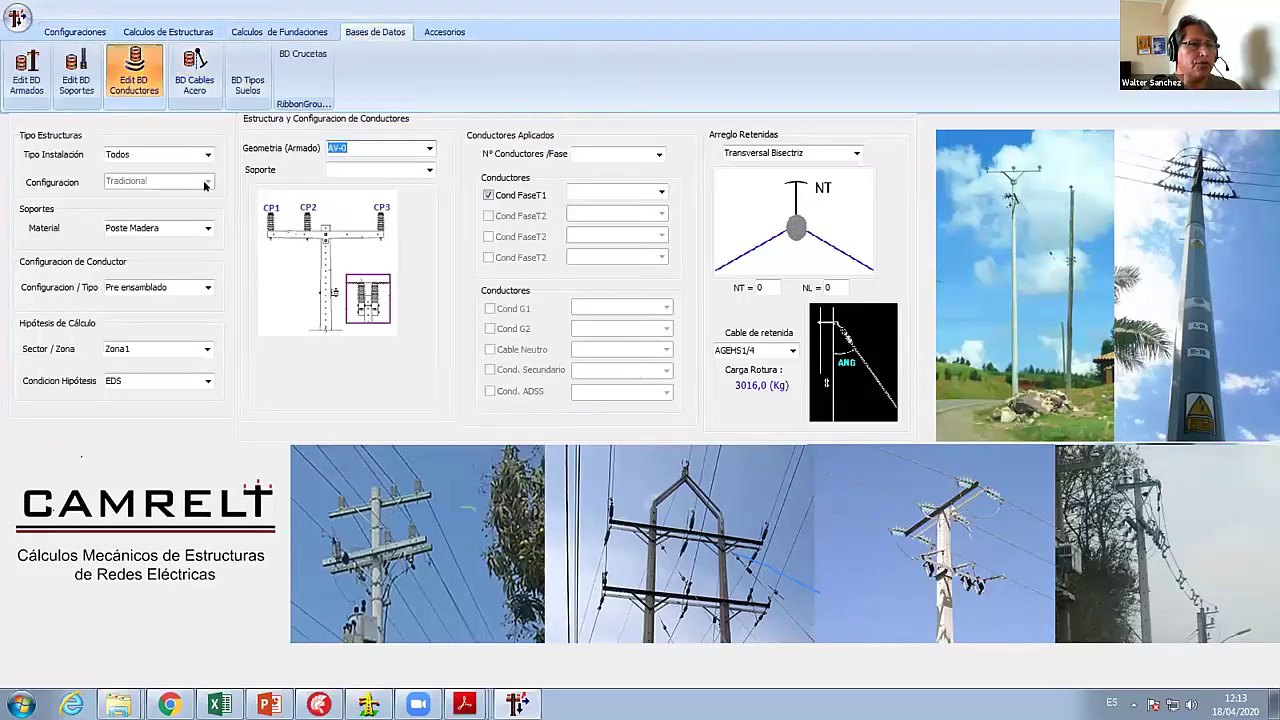
# - Examine the independent-phase AAAC-70, AAAC-120 and AAAC-185 entries in the LDS conductor database
pyautogui.click(222, 278)
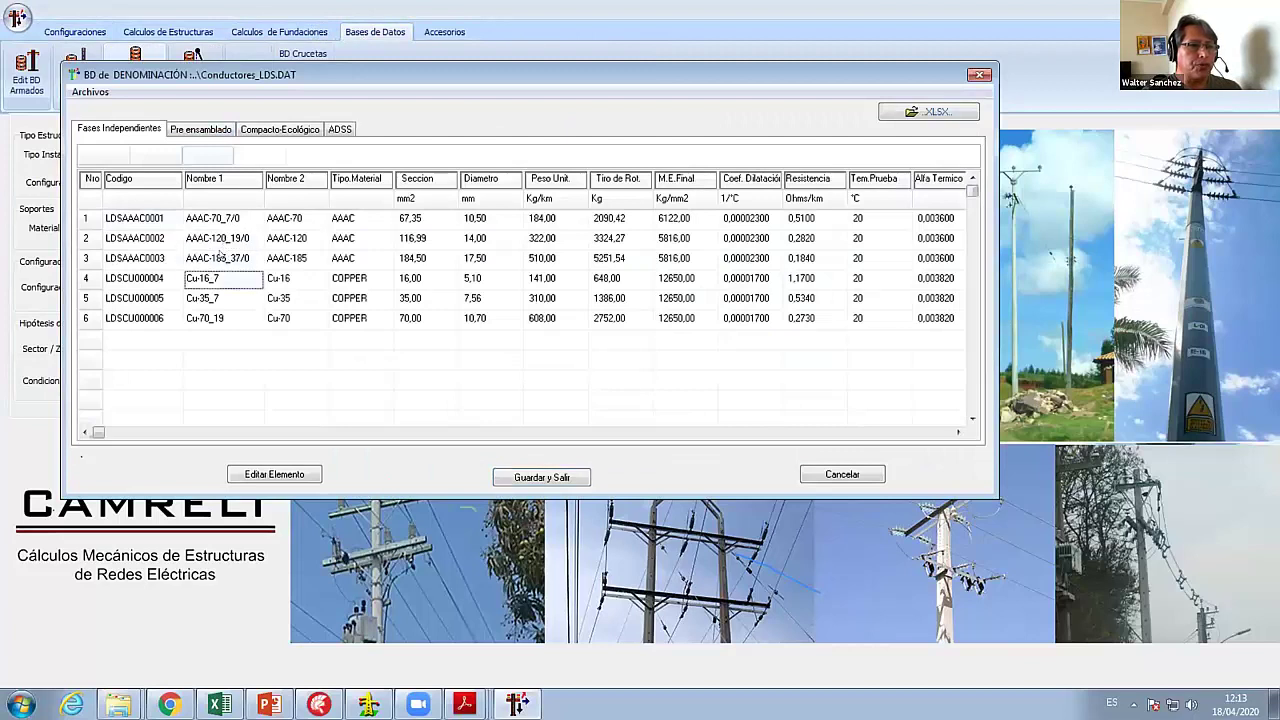
pyautogui.click(222, 252)
pyautogui.click(224, 222)
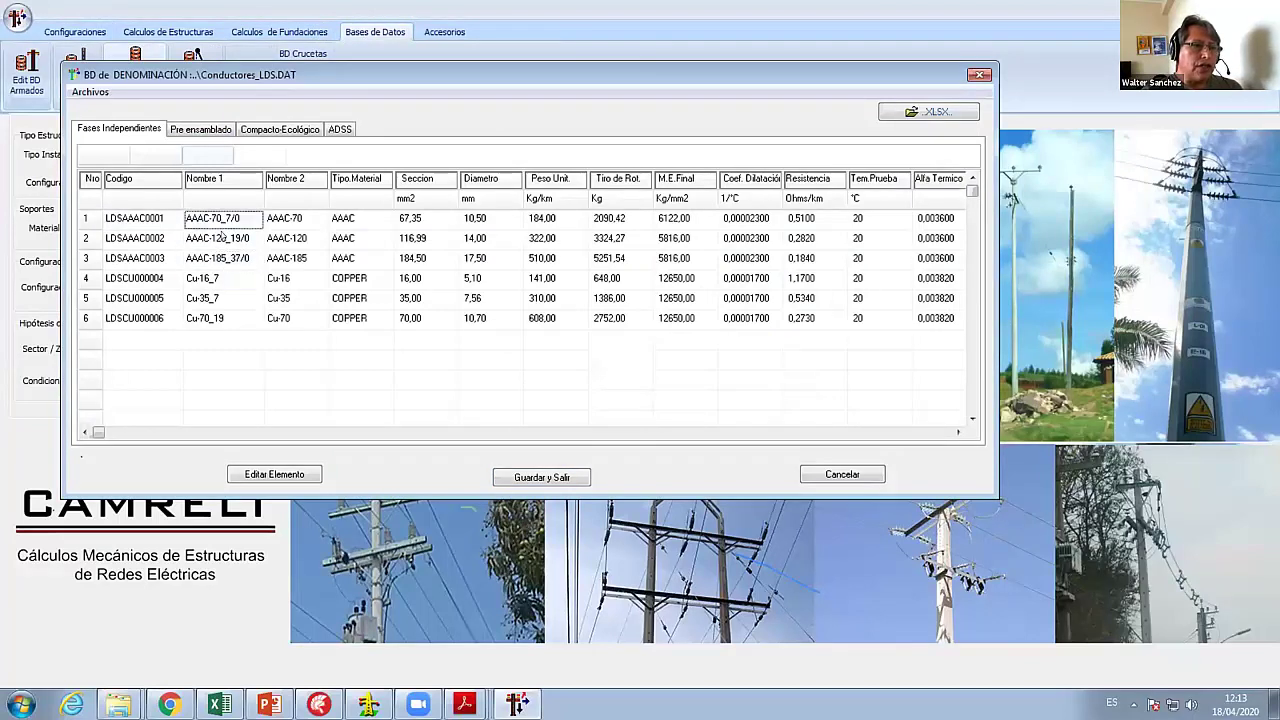
pyautogui.click(236, 240)
pyautogui.click(226, 222)
pyautogui.click(231, 240)
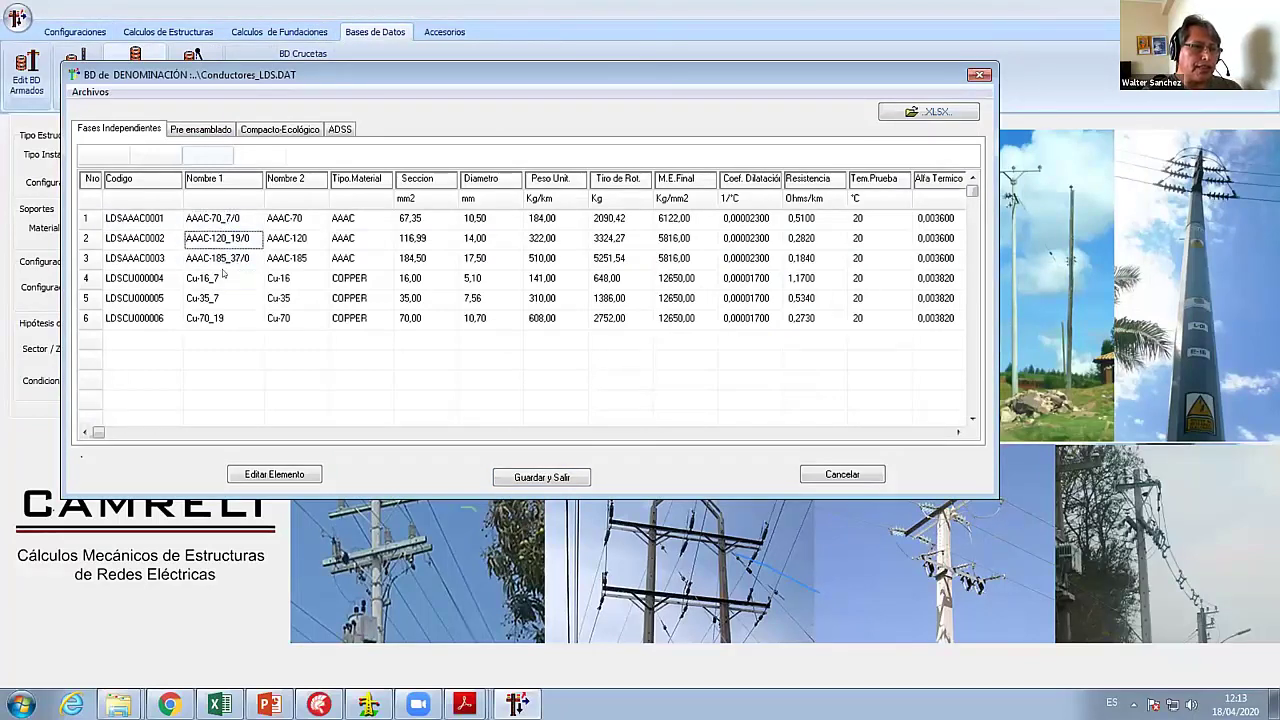
pyautogui.press('Down')
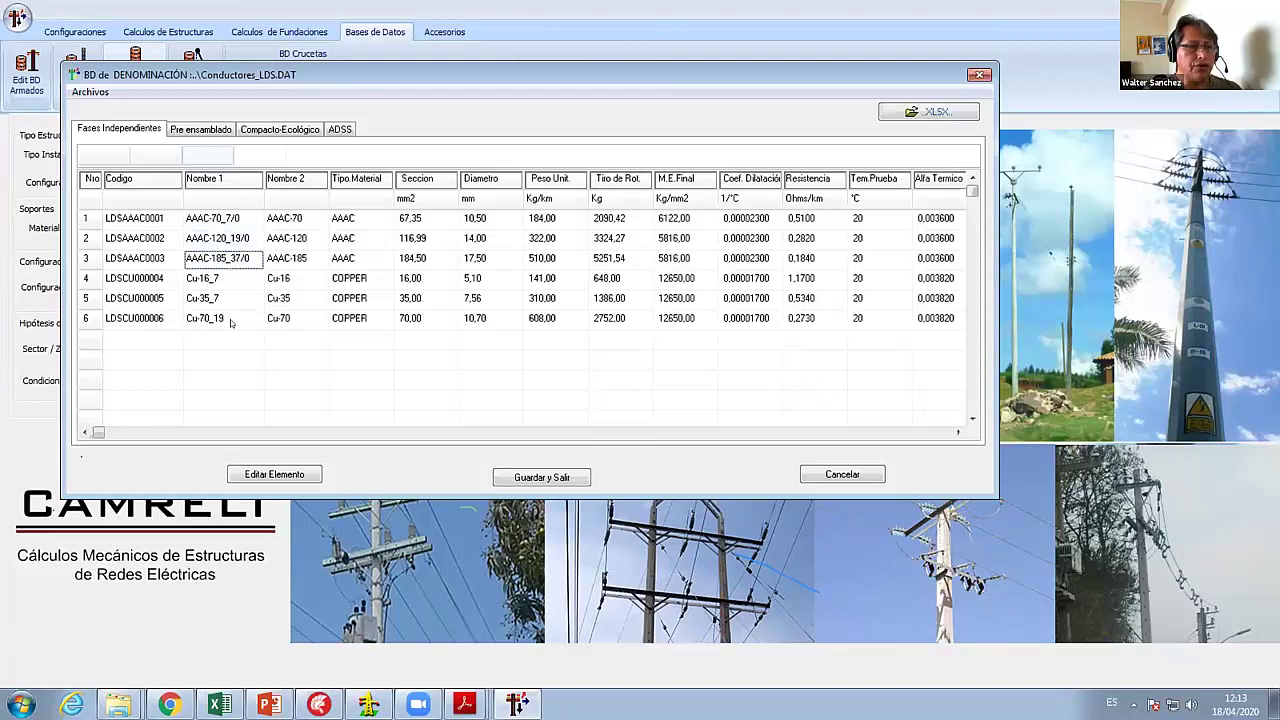
# - Review the Cu-16 to Cu-70 copper entries, then save and exit the LDS conductor database
pyautogui.click(200, 278)
pyautogui.moveTo(211, 314); pyautogui.dragTo(207, 288)
pyautogui.press('Down')
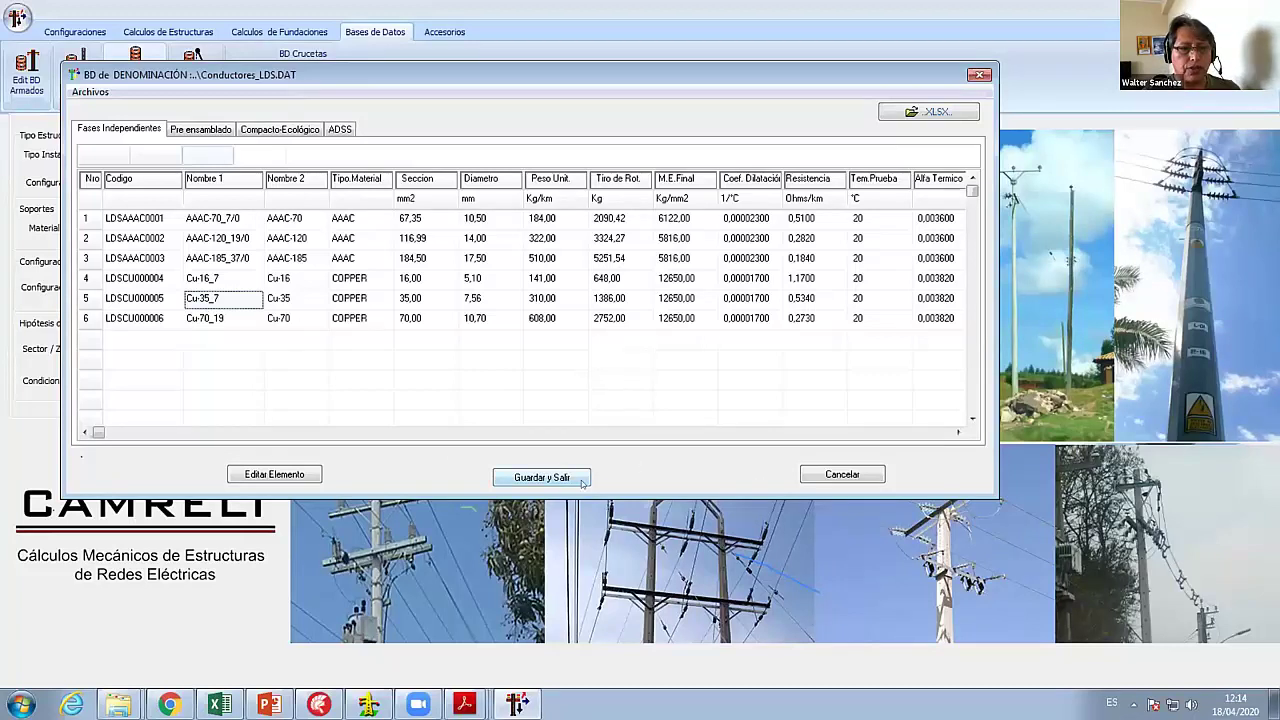
pyautogui.click(213, 278)
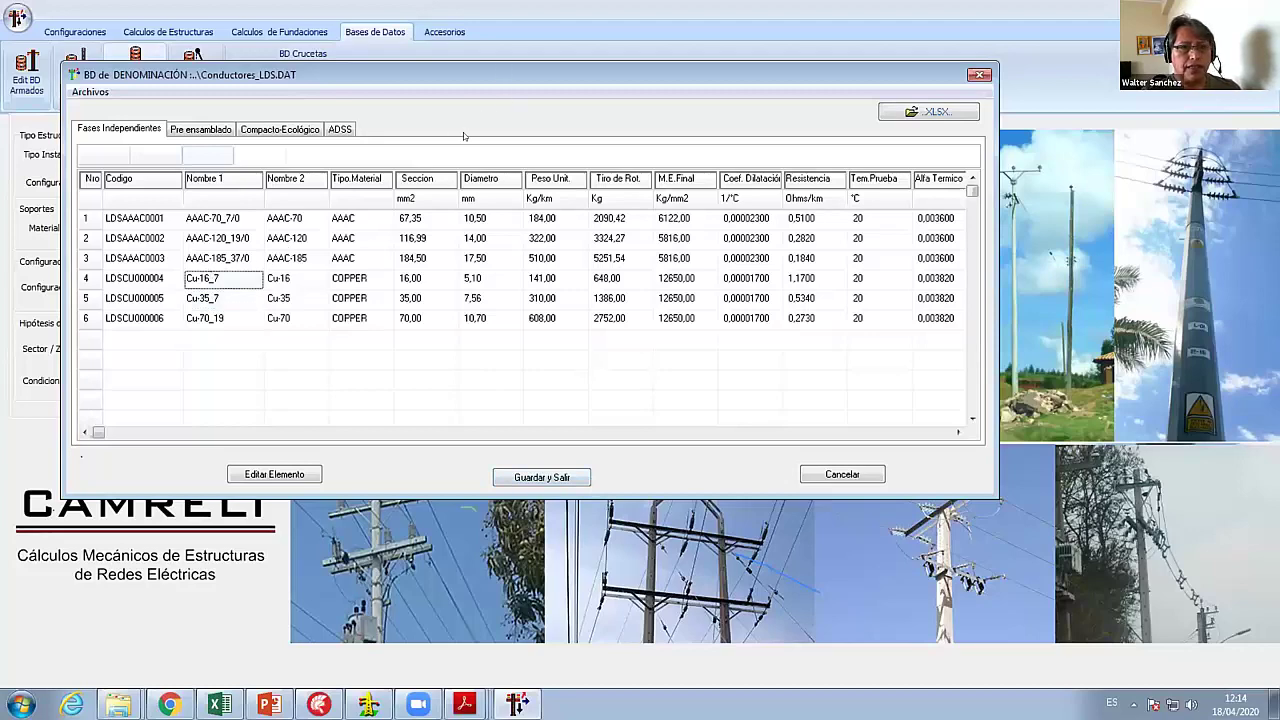
pyautogui.moveTo(503, 70); pyautogui.dragTo(453, 46)
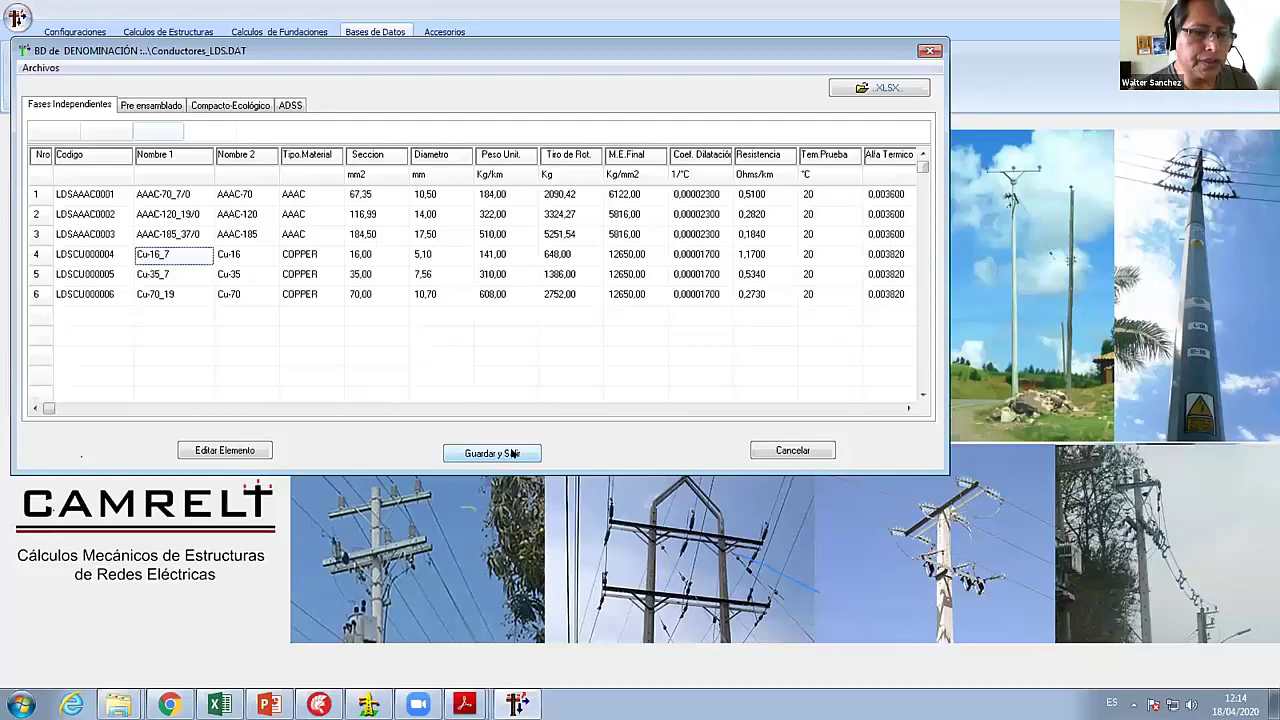
pyautogui.click(512, 453)
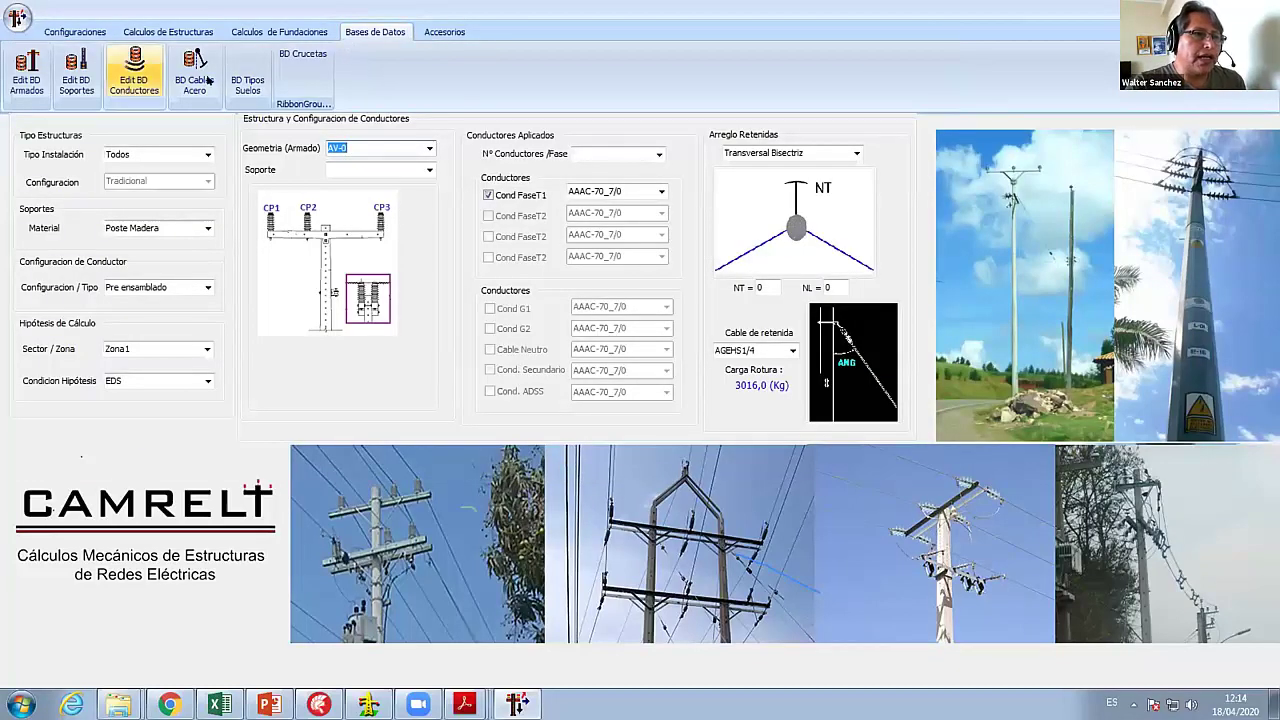
# - Save the LDS configuration as a new file named Configuracion_COlombia in the CAMRELT Settings folder
pyautogui.click(74, 31)
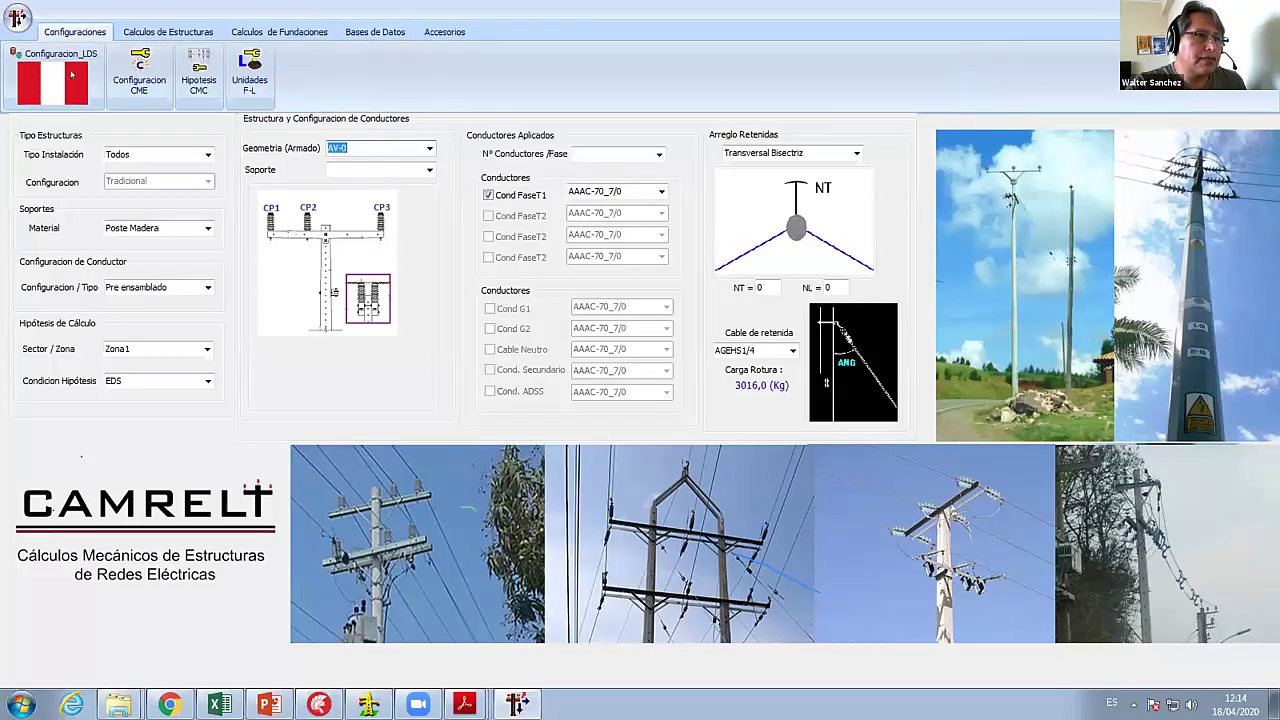
pyautogui.click(66, 75)
pyautogui.click(110, 111)
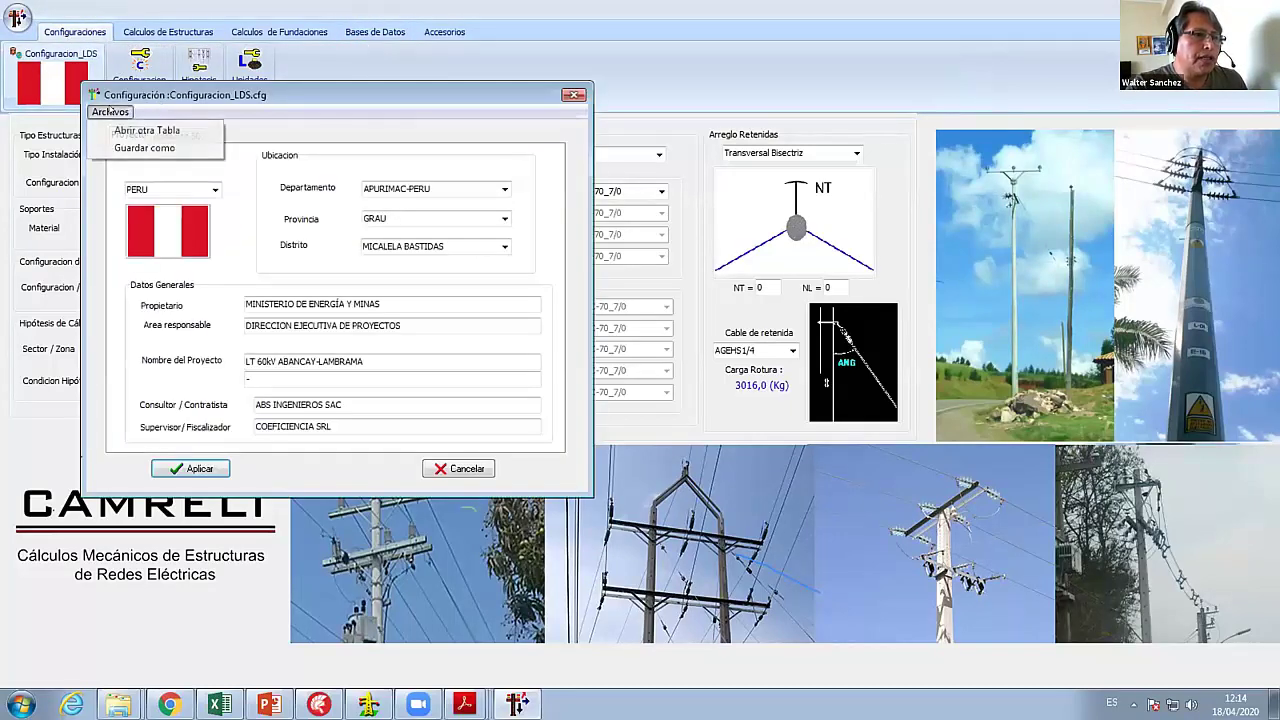
pyautogui.click(150, 148)
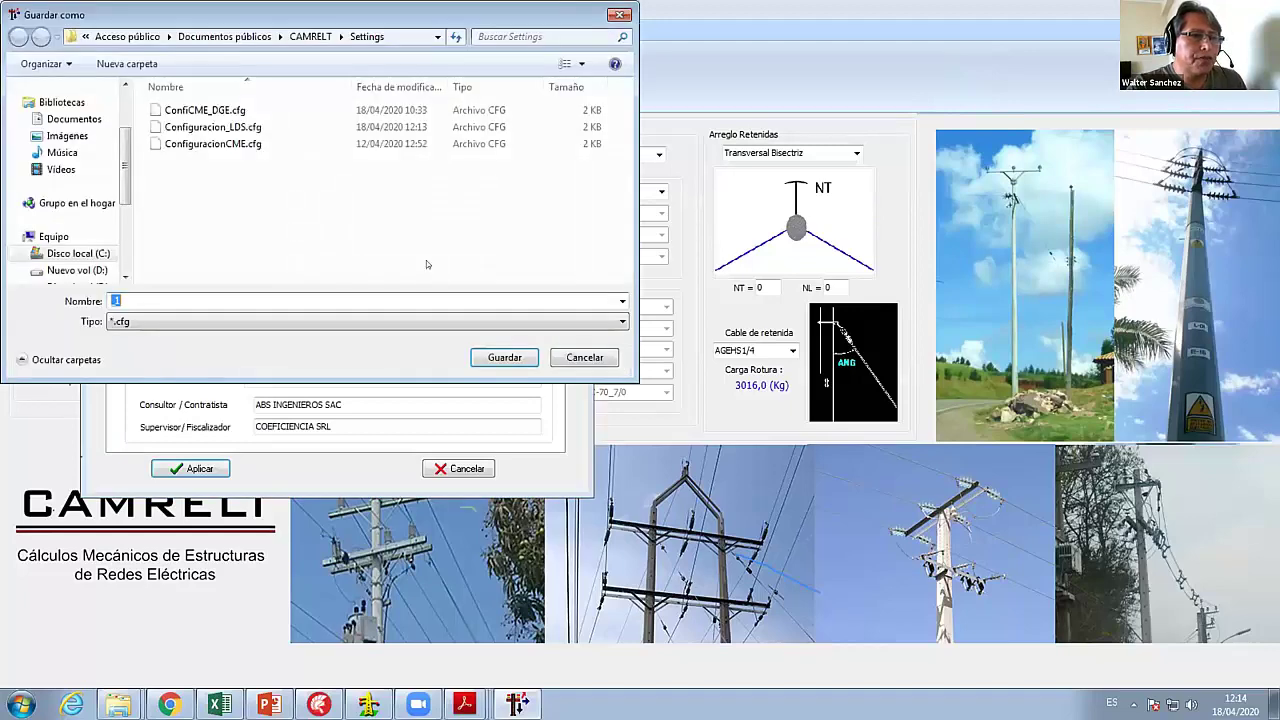
pyautogui.write('Conf')
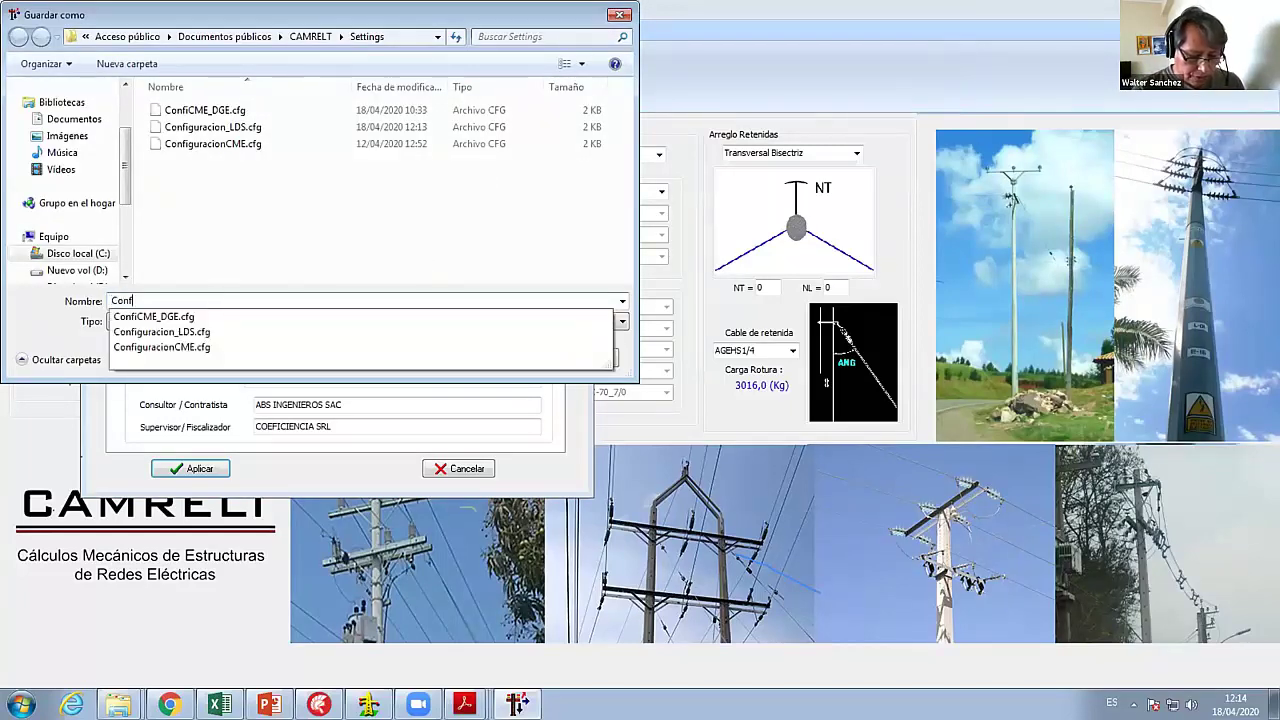
pyautogui.write('iguracion_')
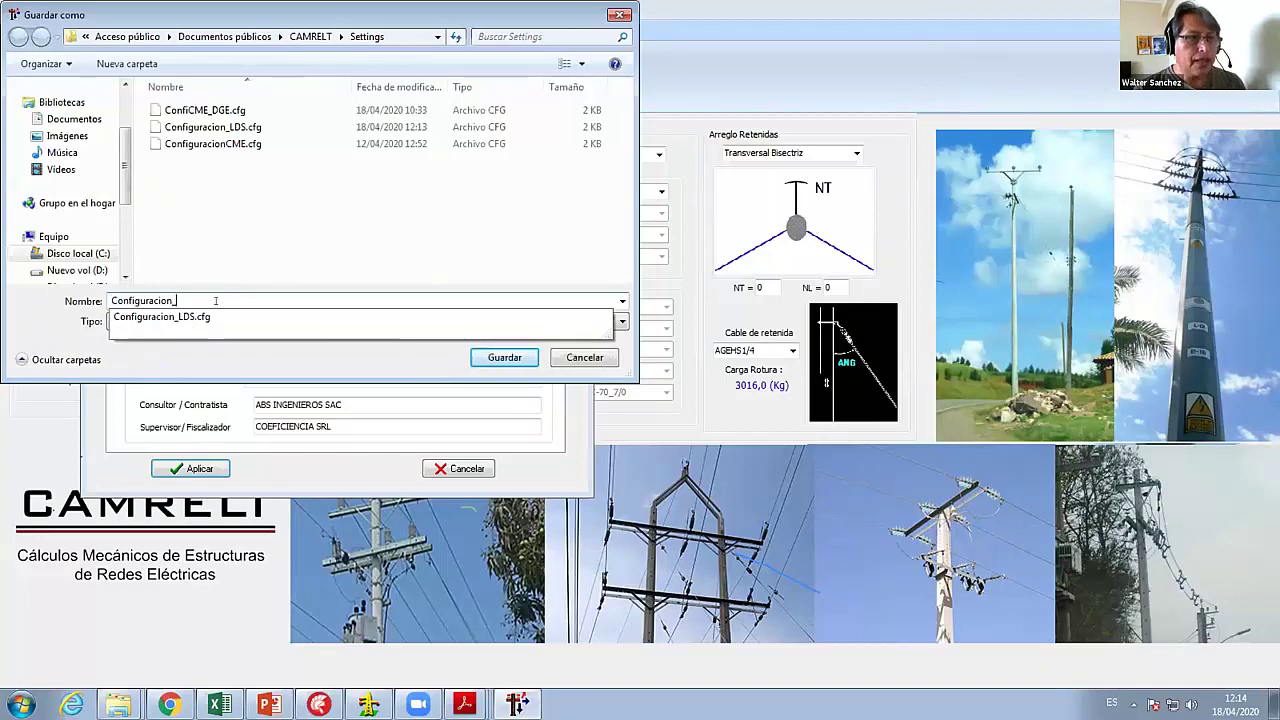
pyautogui.write('CO')
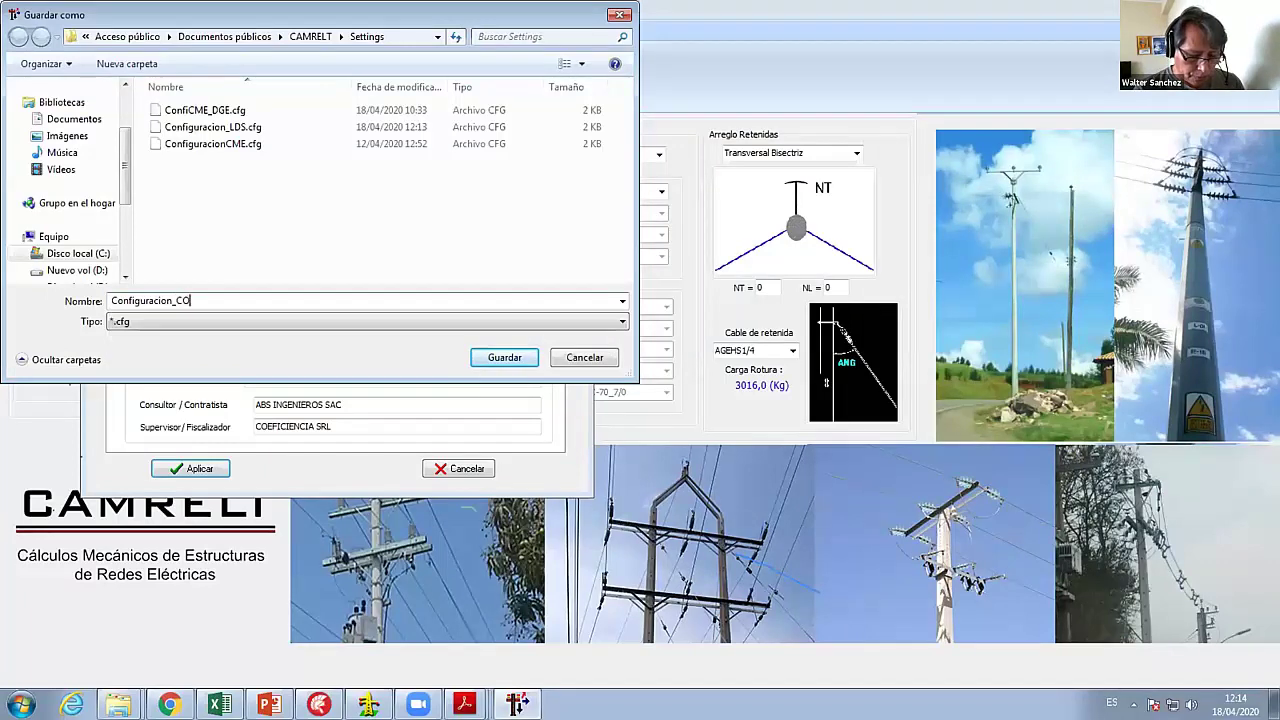
pyautogui.write('lombia')
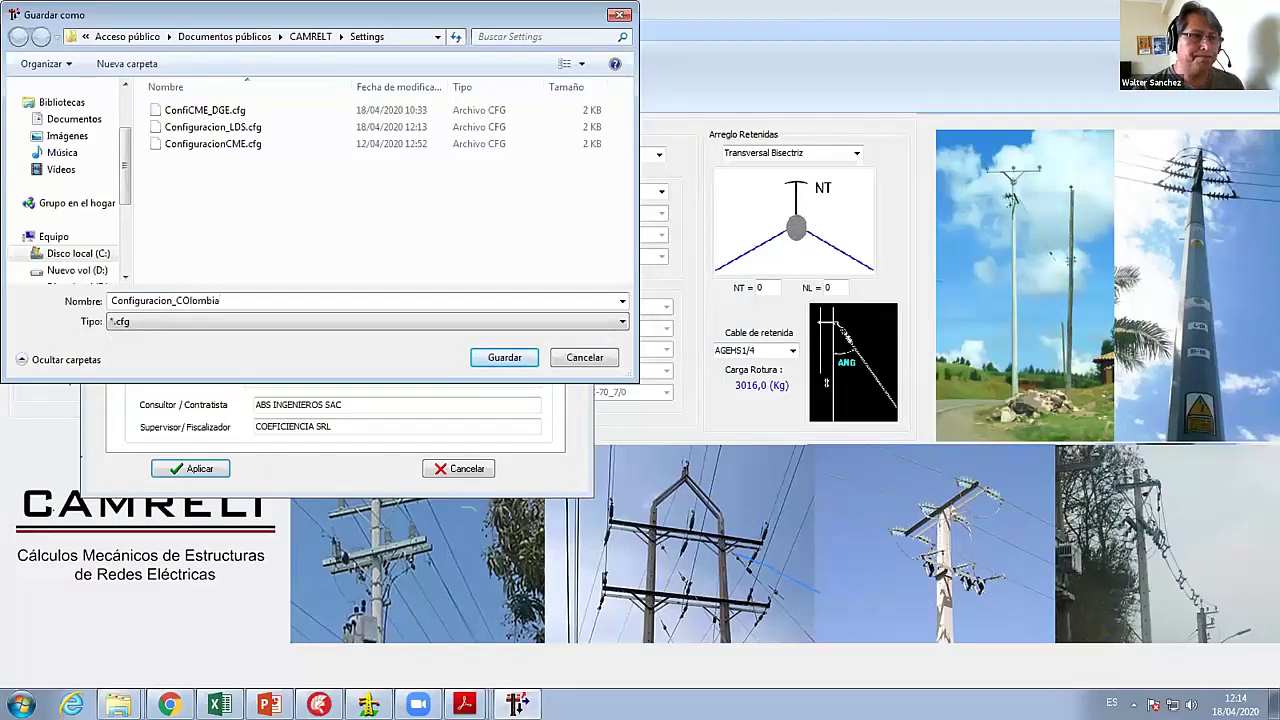
pyautogui.press('Return')
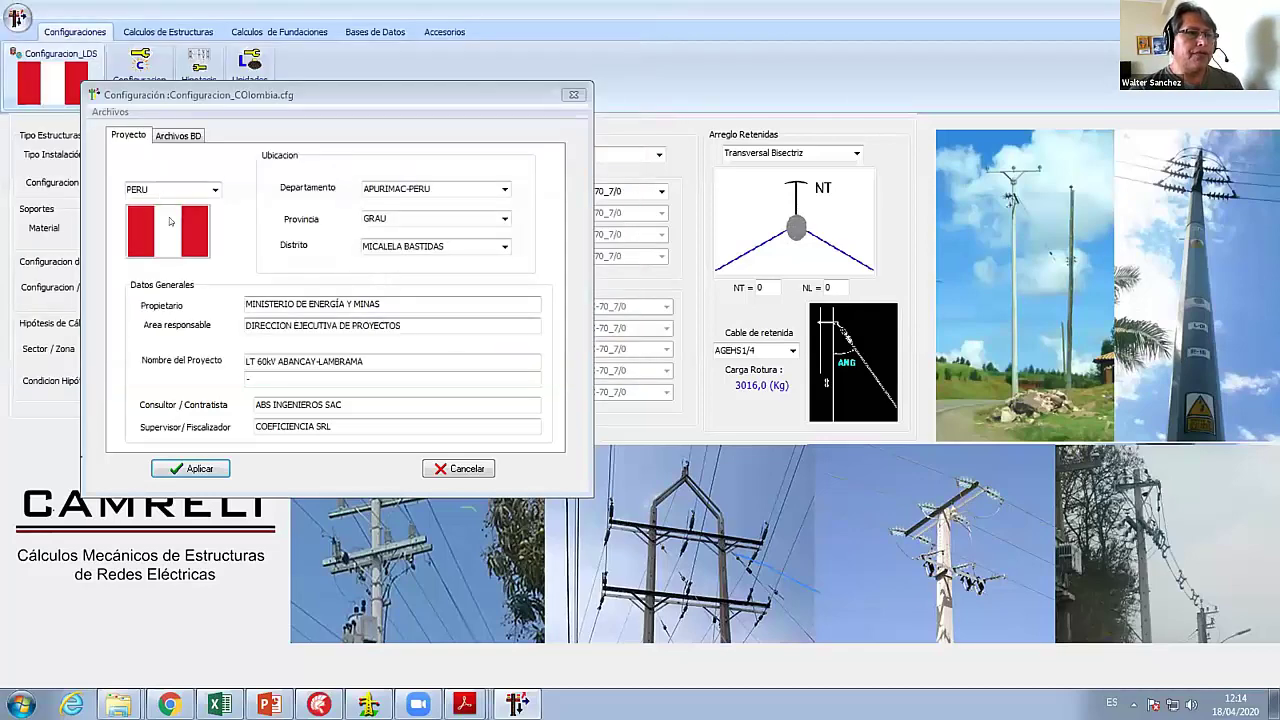
# - Set the project's country to COLOMBIA, its department to Boyacá and its municipality to Aquitania
pyautogui.click(212, 189)
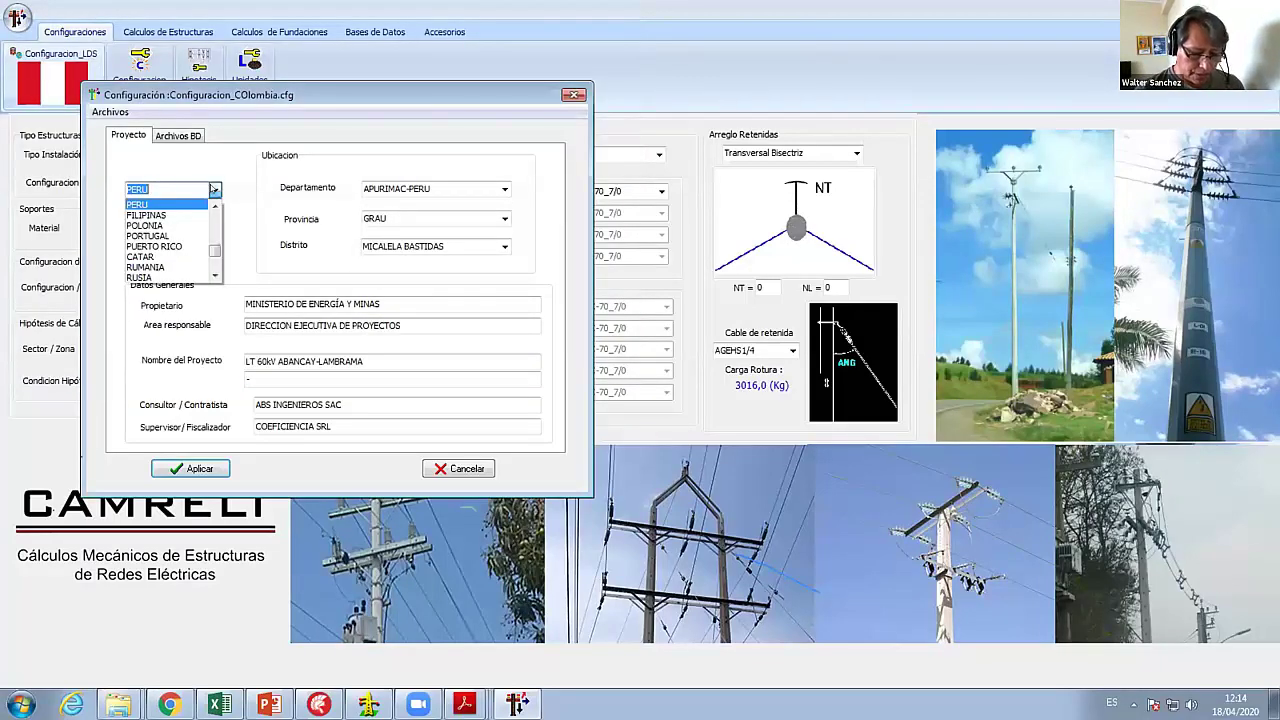
pyautogui.write('coloMBIA')
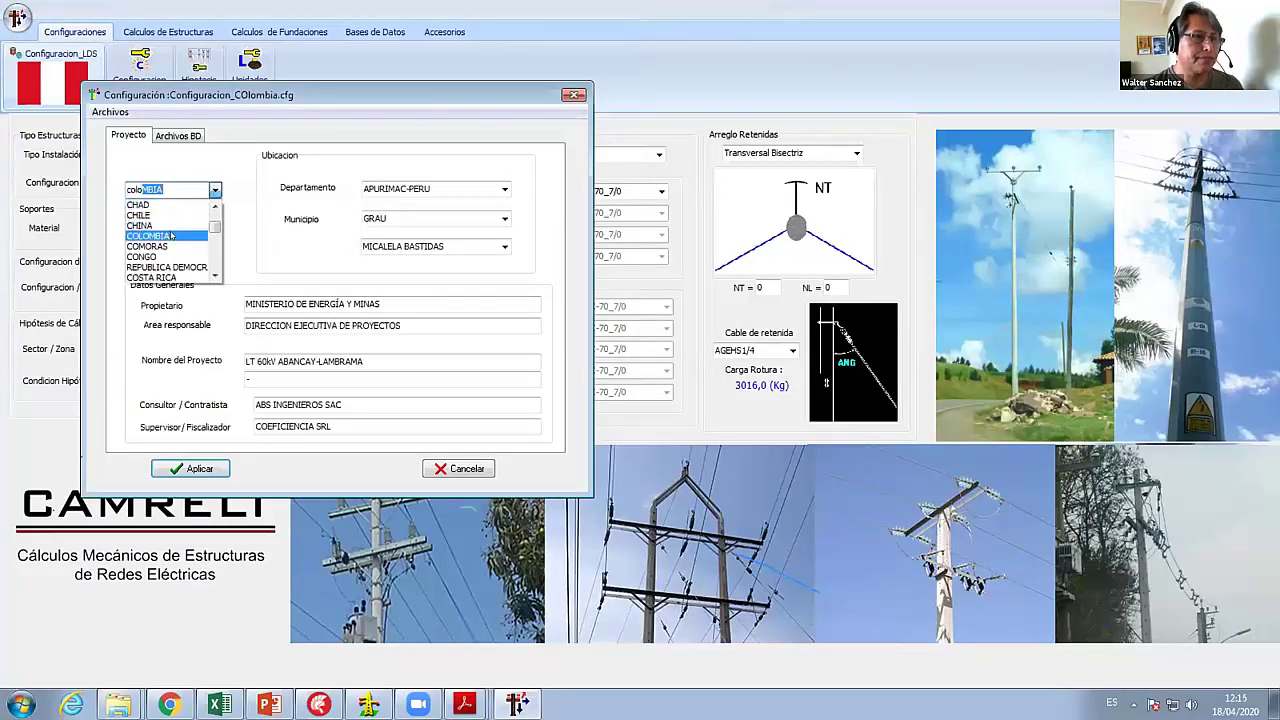
pyautogui.click(171, 238)
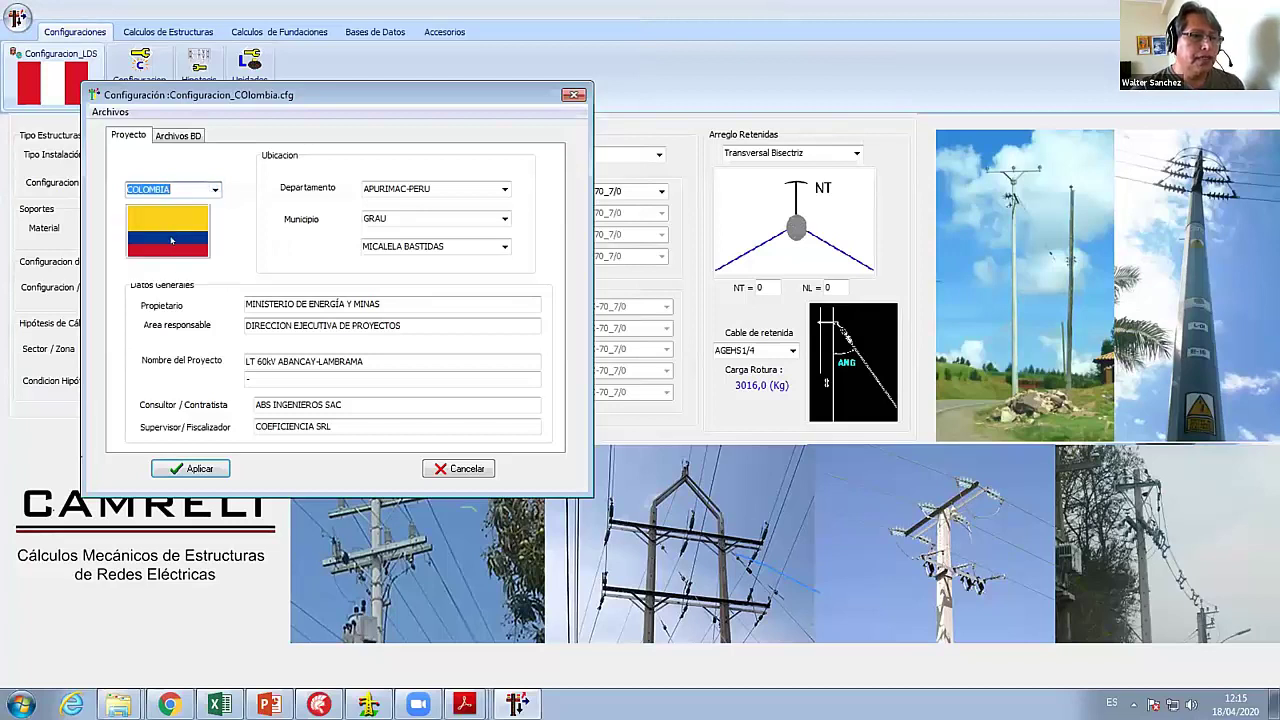
pyautogui.click(505, 189)
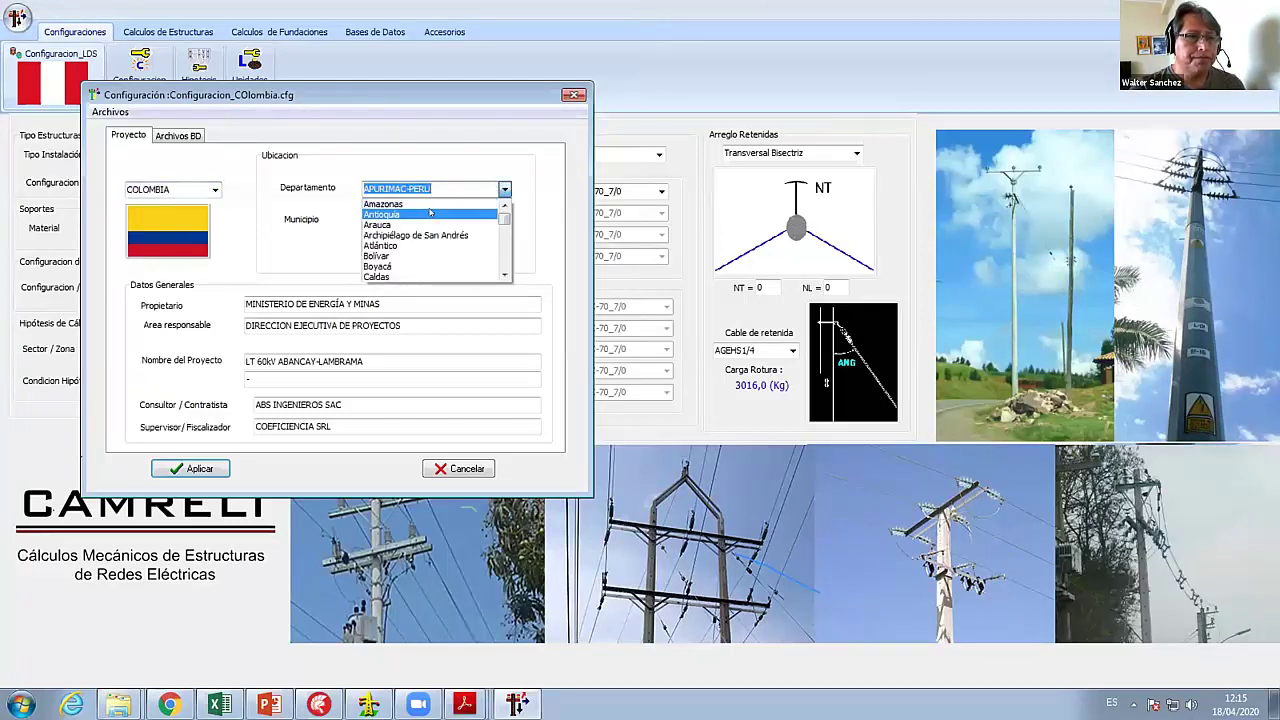
pyautogui.click(415, 266)
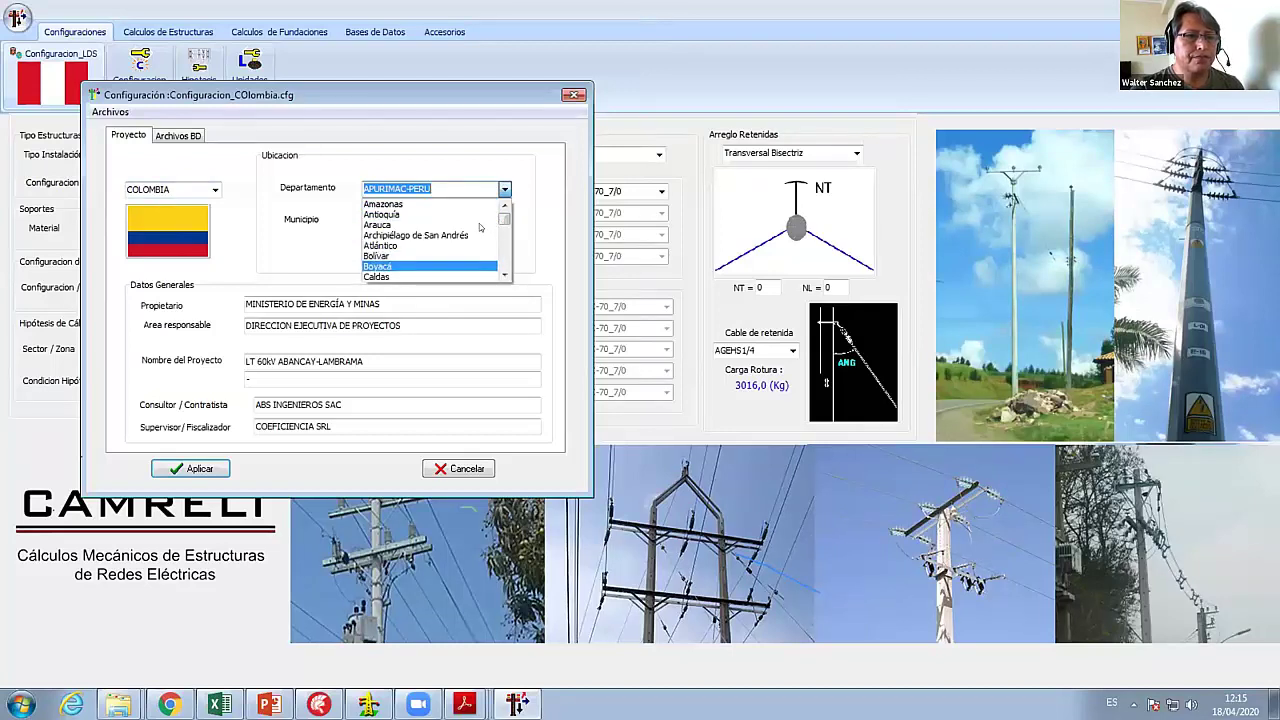
pyautogui.click(505, 219)
# - Browse the structure files available for the Colombia configuration's Geometría (Armados) database
pyautogui.click(180, 134)
pyautogui.click(180, 134)
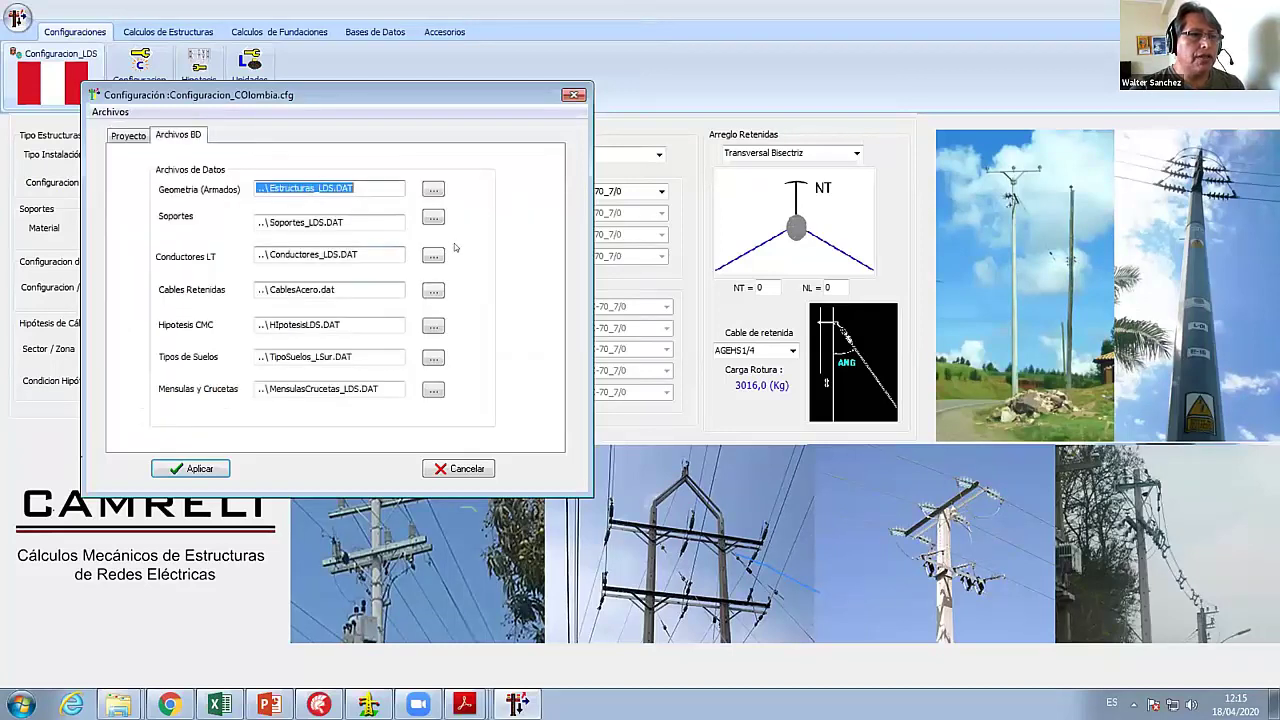
pyautogui.click(430, 191)
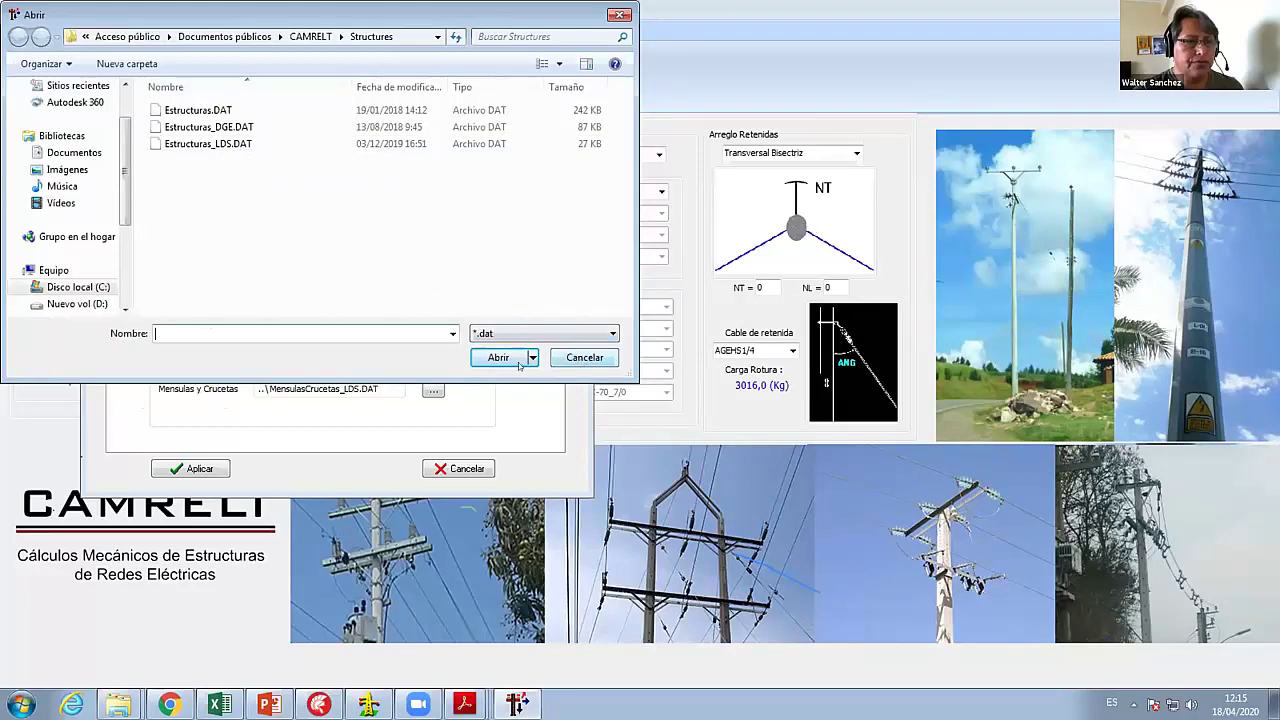
# - Switch to Windows Explorer and copy the structure DAT files from DLT2020\Structures into the CAMRELT\Structures folder, keeping the existing files
pyautogui.moveTo(117, 701)
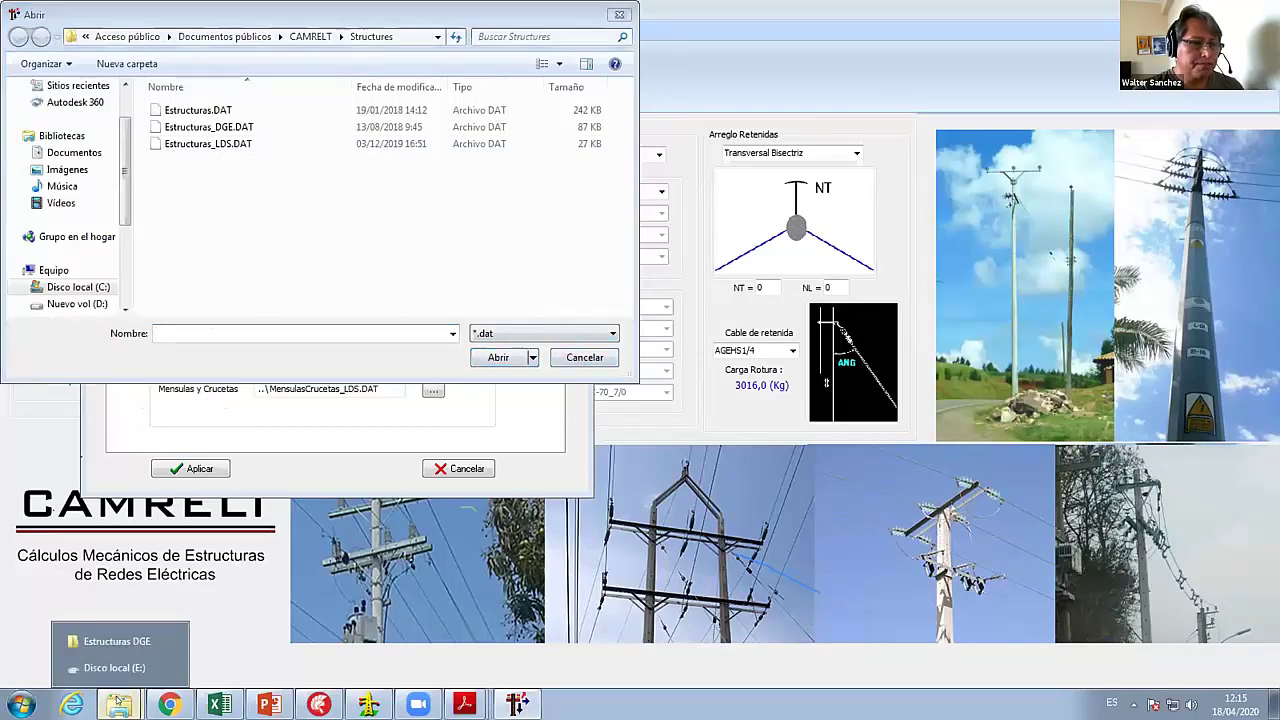
pyautogui.click(90, 643)
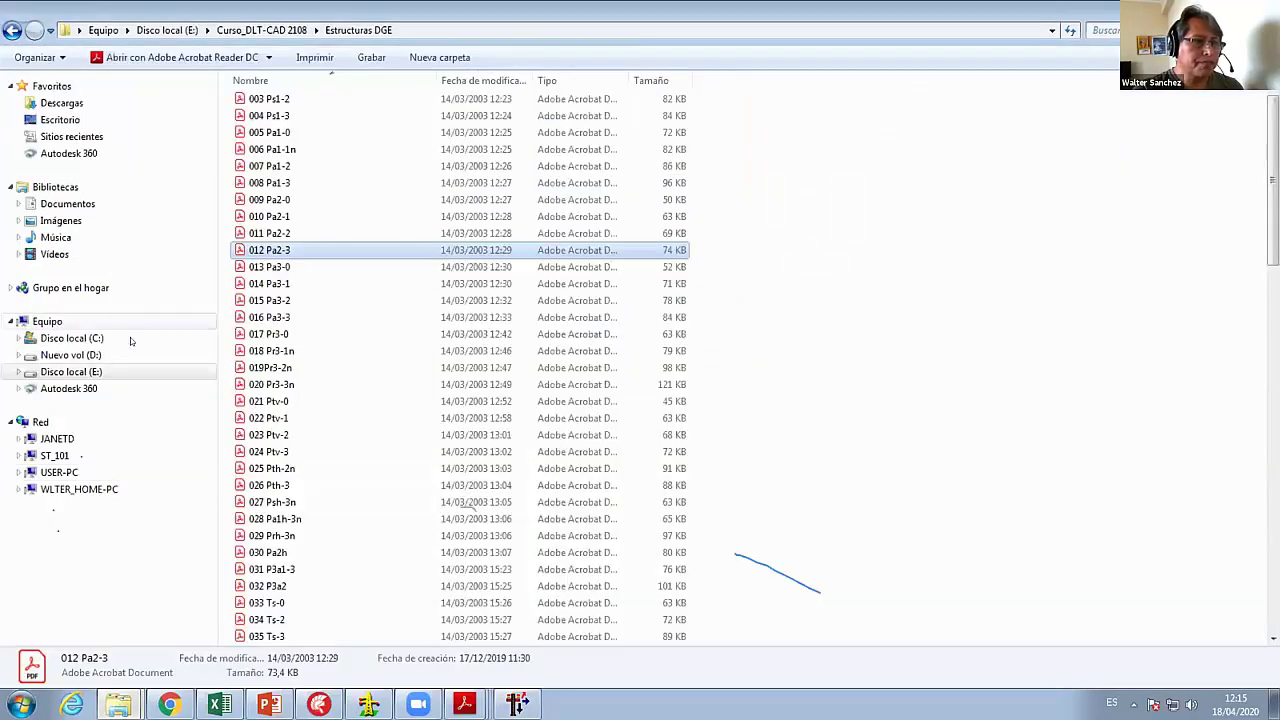
pyautogui.click(84, 205)
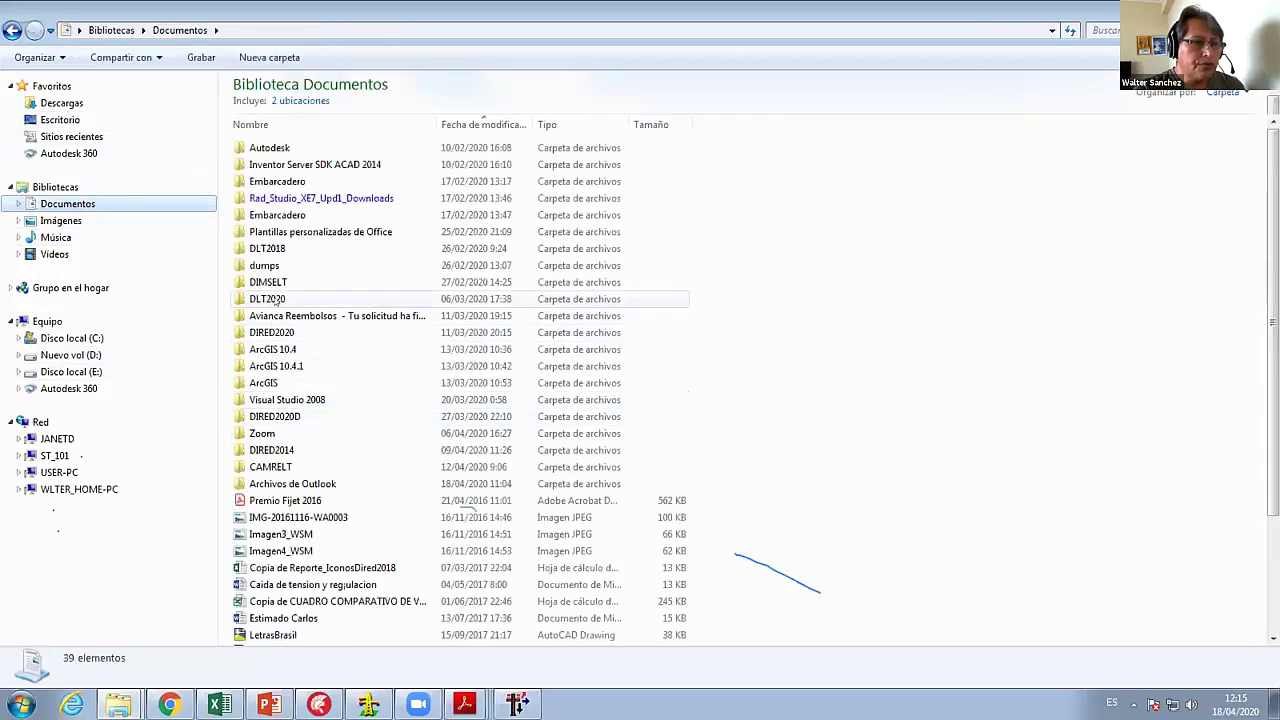
pyautogui.doubleClick(283, 302)
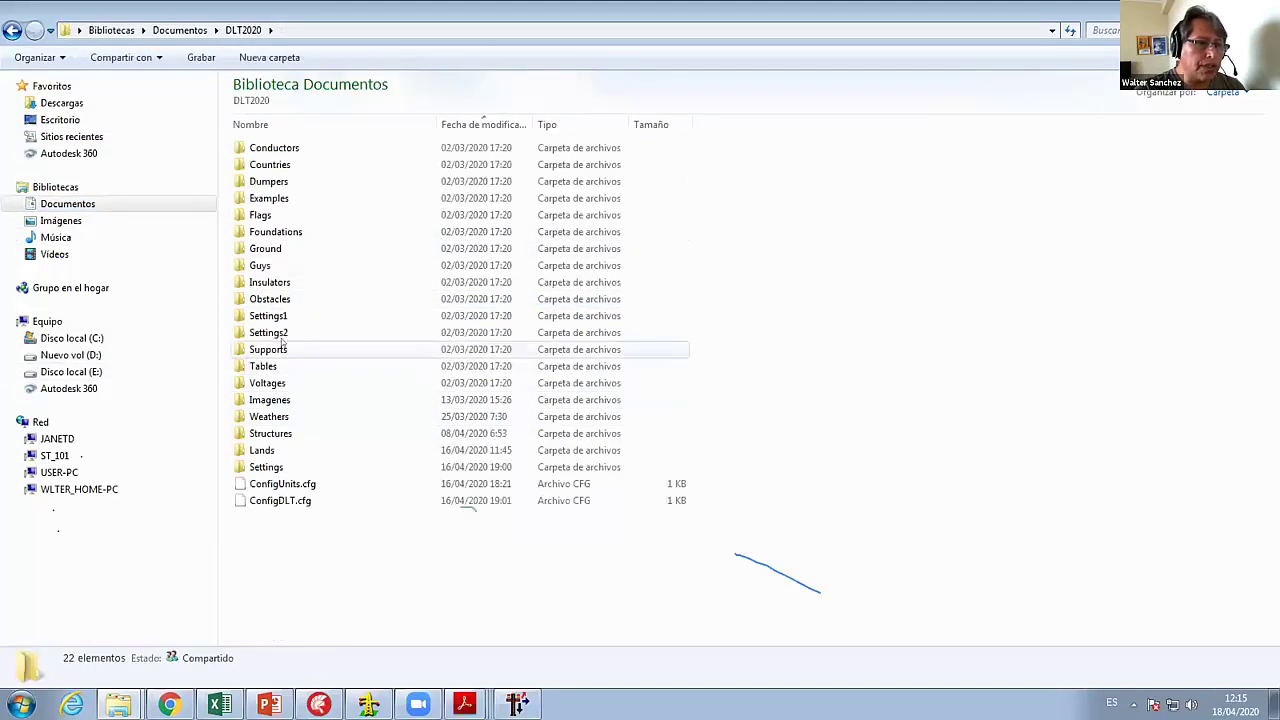
pyautogui.doubleClick(275, 433)
pyautogui.moveTo(339, 580); pyautogui.dragTo(286, 142)
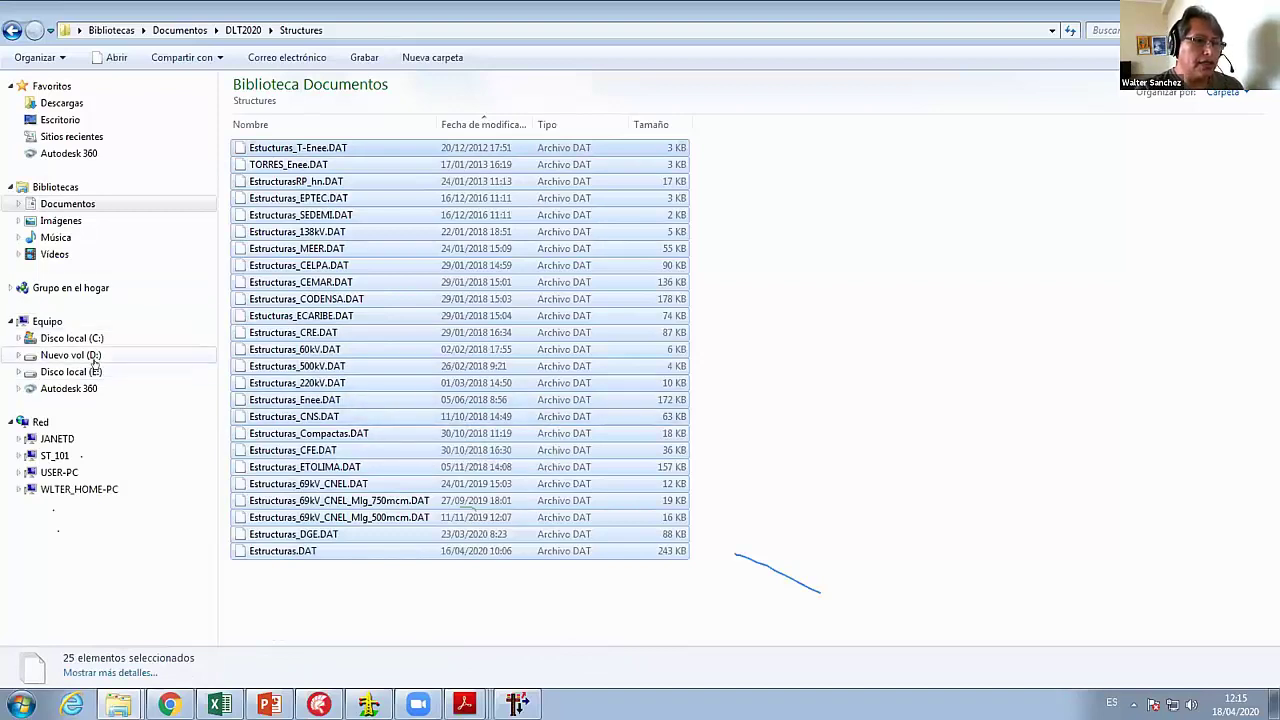
pyautogui.click(94, 206)
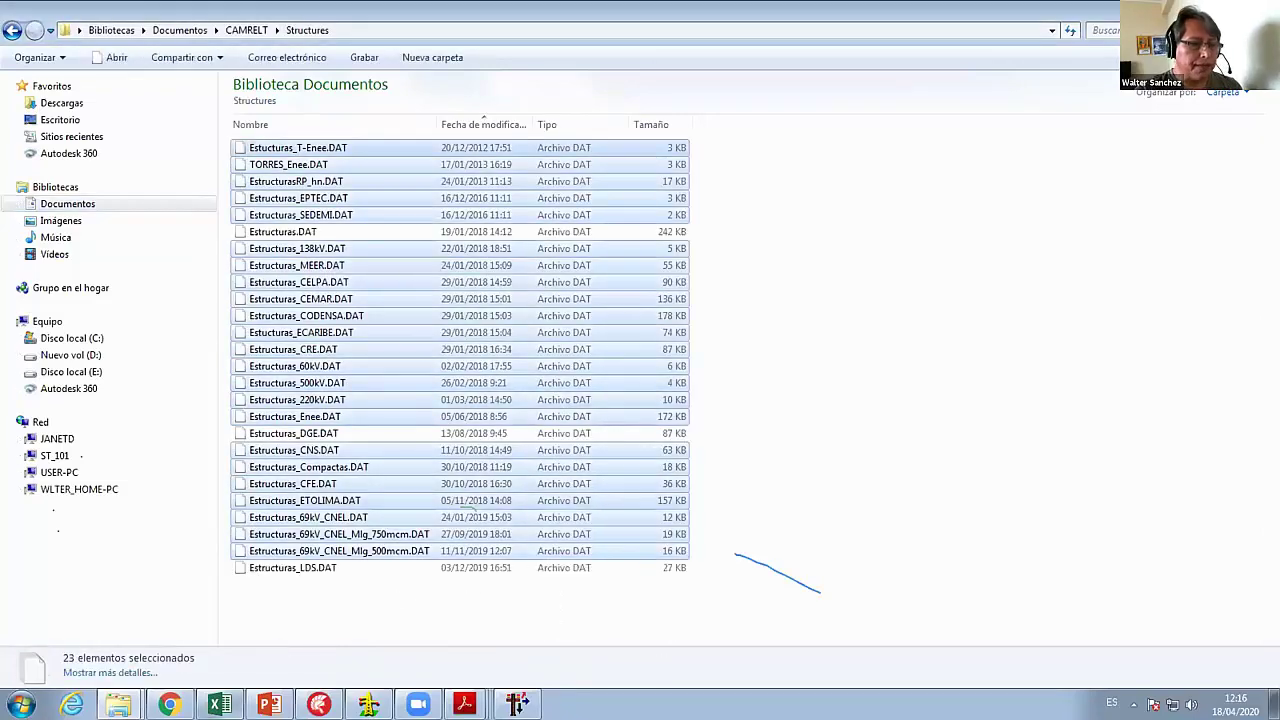
# - Switch back to CAMRELT and assign Estructuras_EPTEC.DAT as the Colombia configuration's Geometría (Armados) database
pyautogui.click(517, 705)
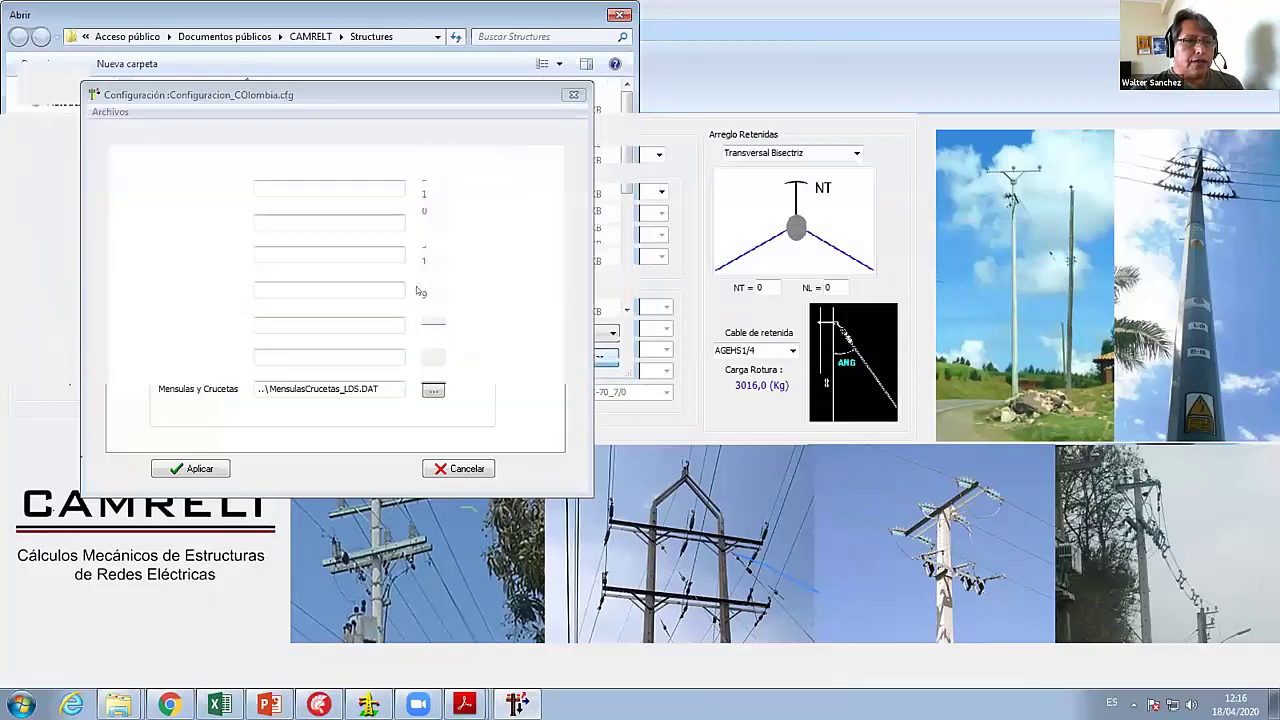
pyautogui.press('Escape')
pyautogui.click(133, 135)
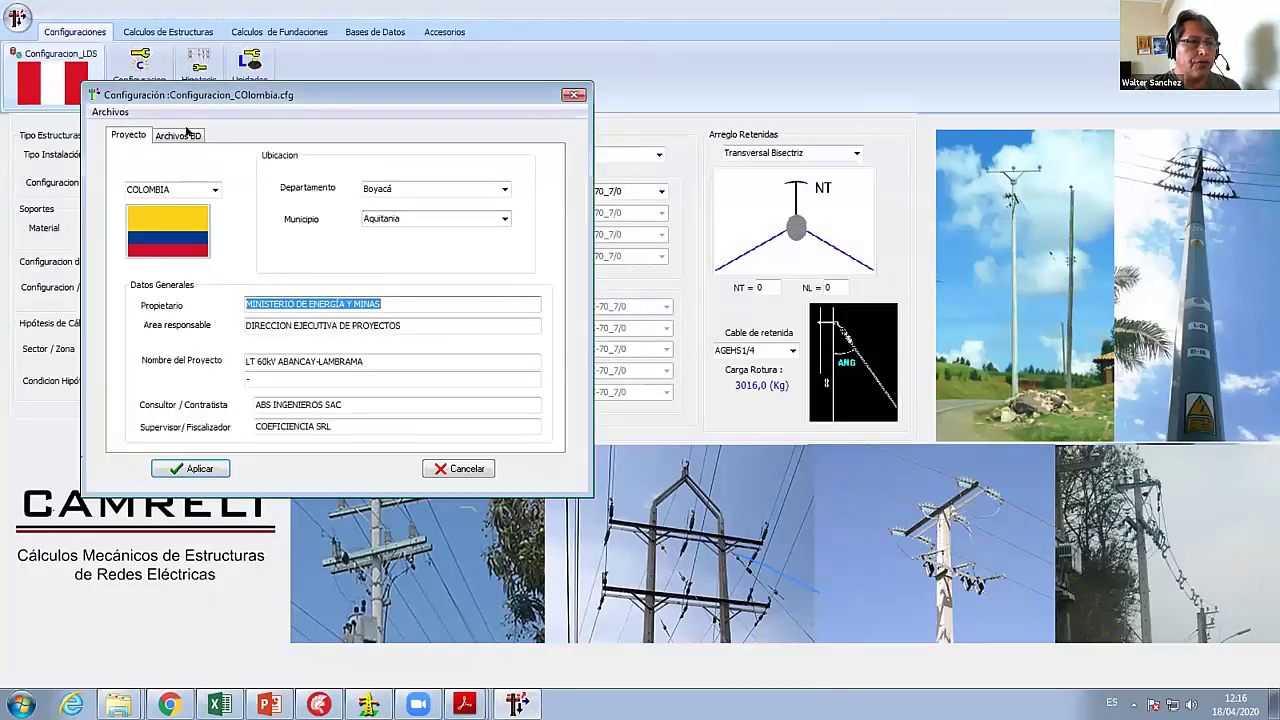
pyautogui.click(180, 134)
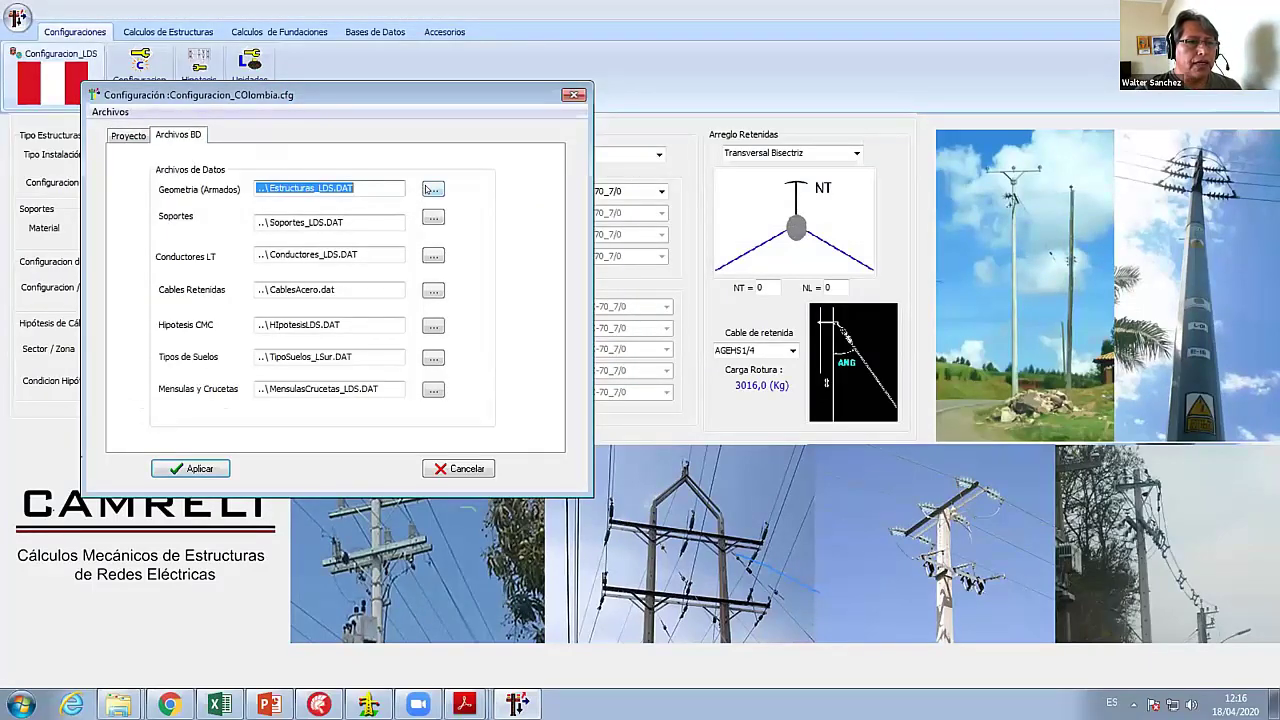
pyautogui.click(432, 189)
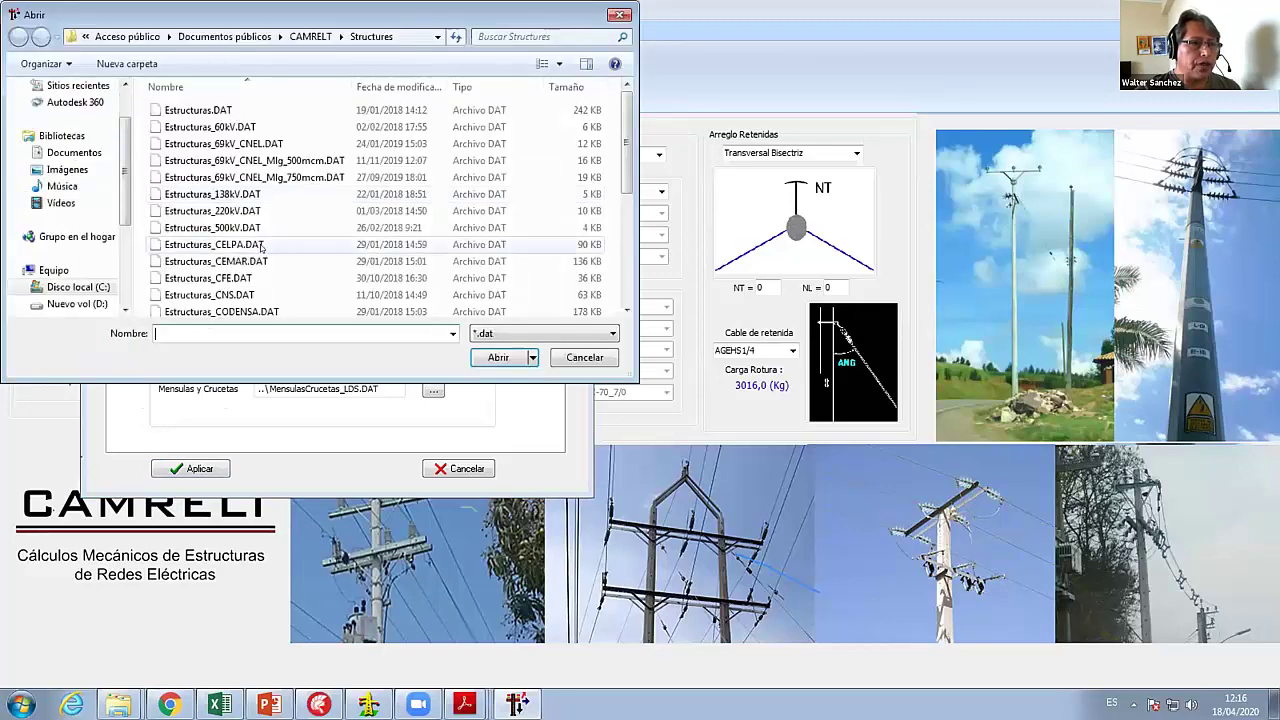
pyautogui.click(235, 295)
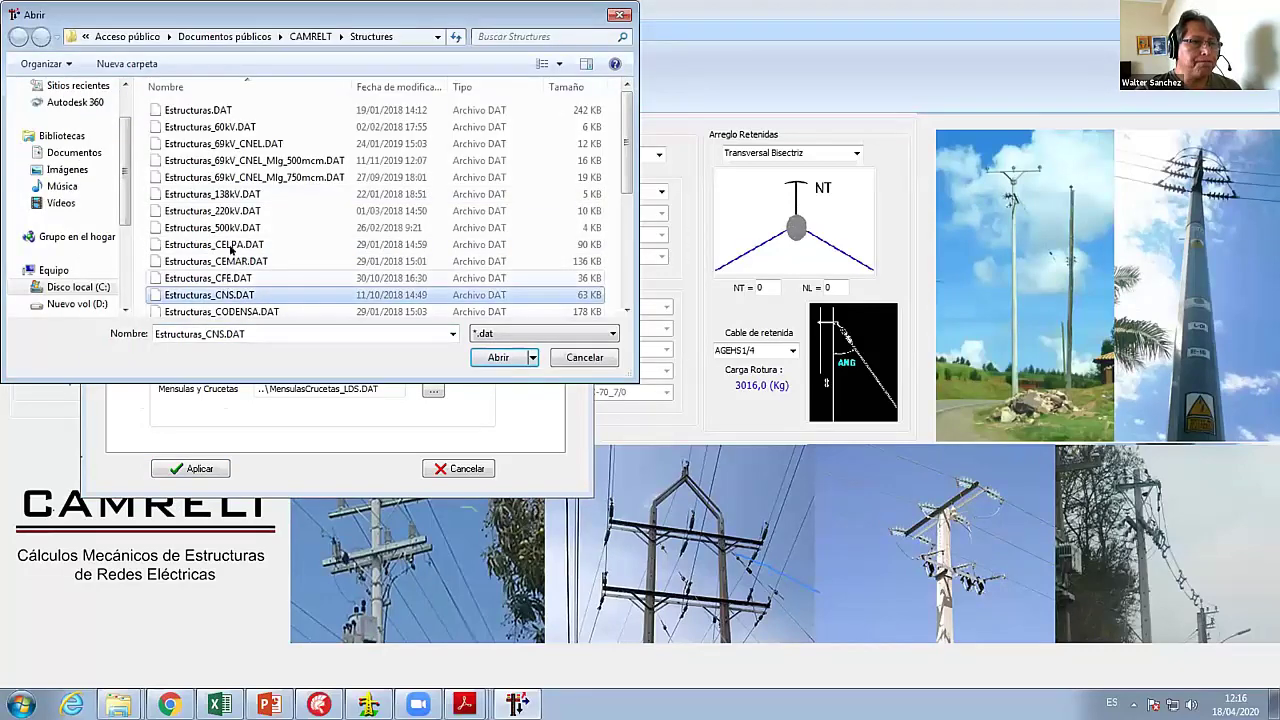
pyautogui.click(213, 194)
pyautogui.scroll(-4, 220, 210)
pyautogui.scroll(1, 222, 235)
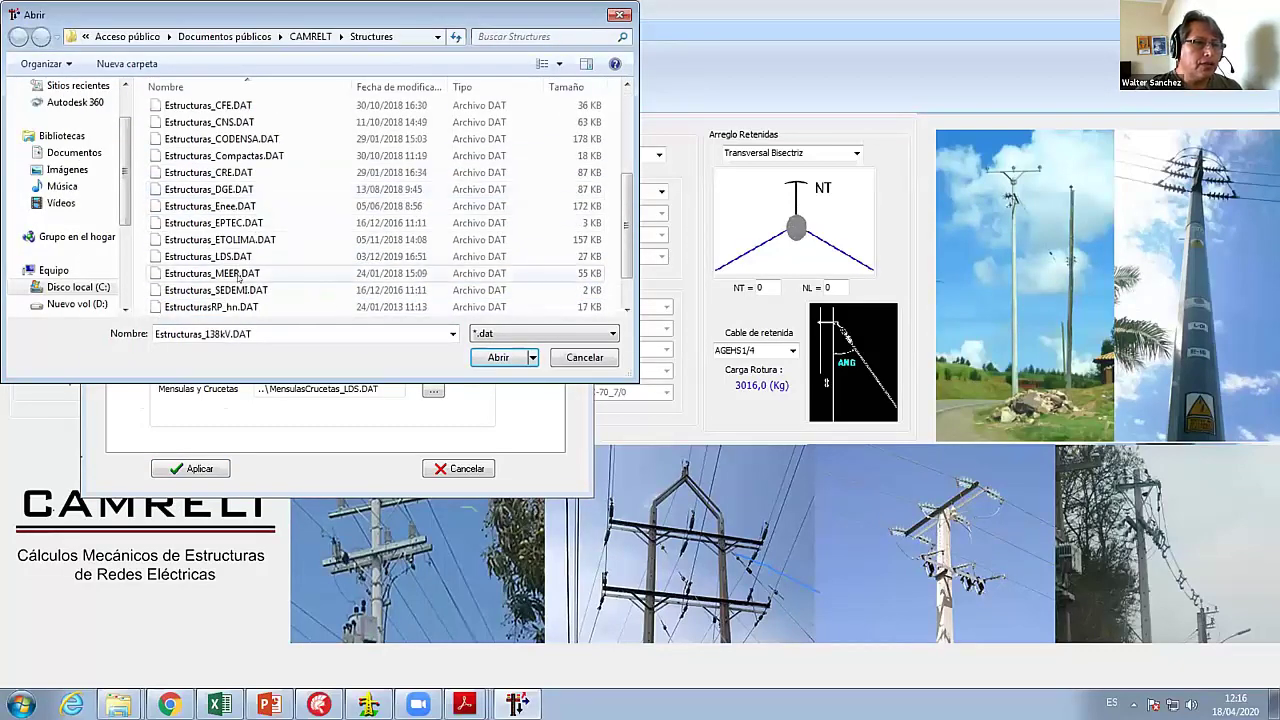
pyautogui.click(223, 240)
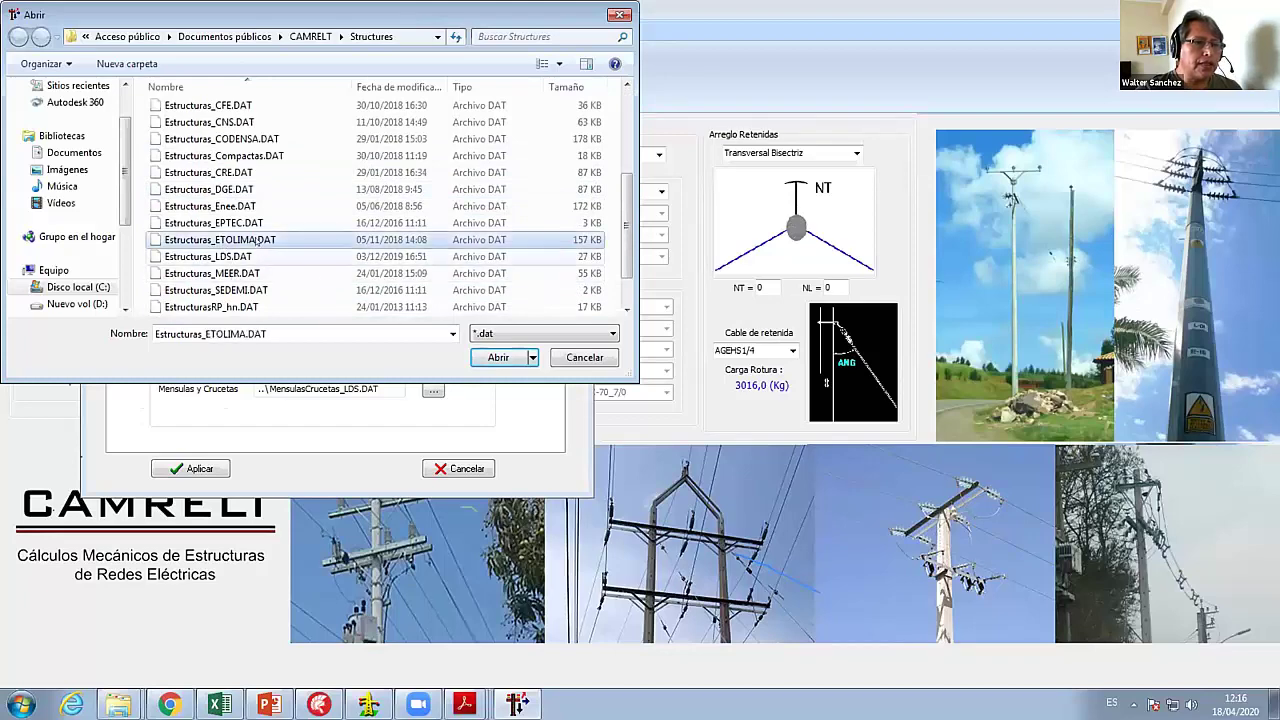
pyautogui.click(218, 224)
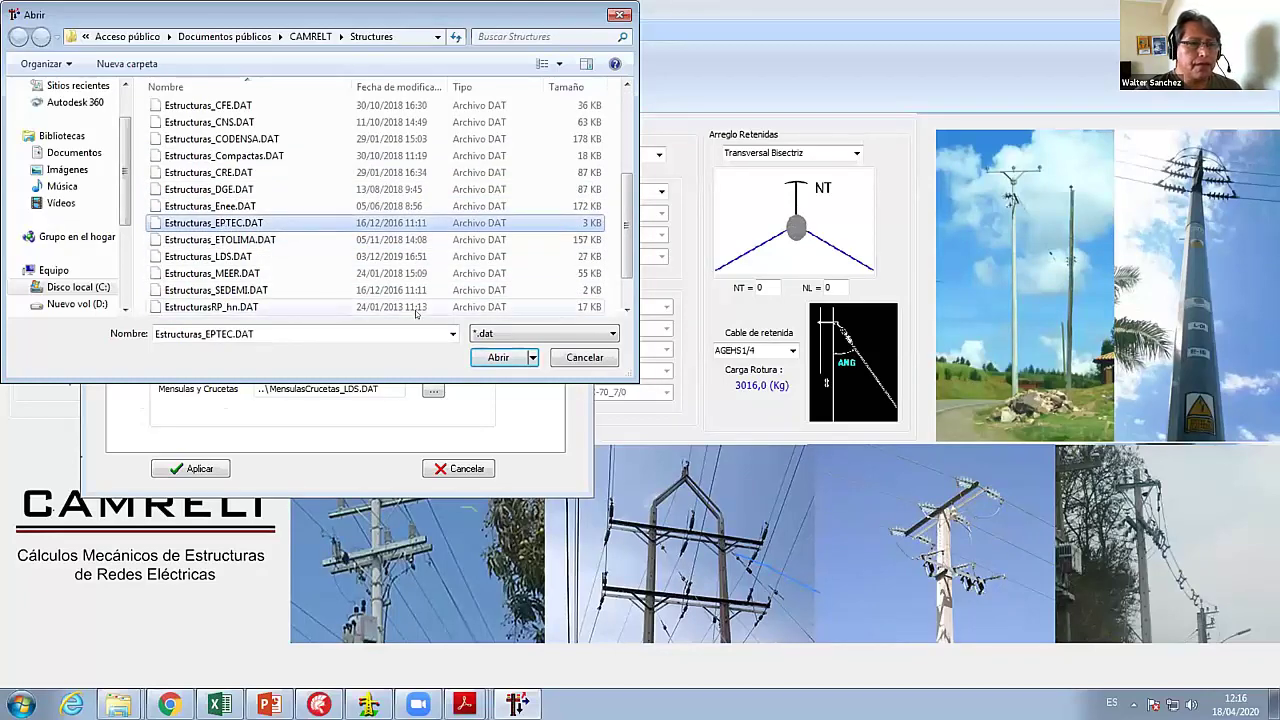
pyautogui.click(498, 357)
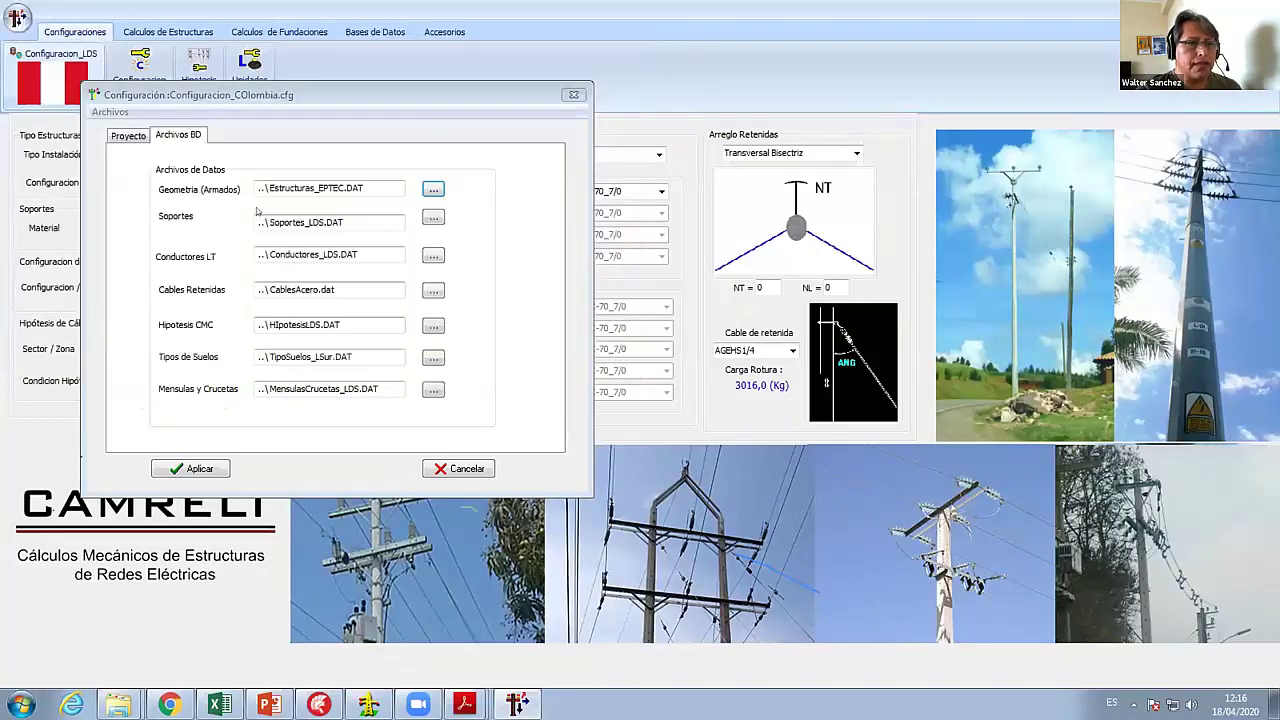
# - Assign Soportes_CODENSA.DAT as the Soportes database and apply the Colombia configuration, continuing past the debugger exception
pyautogui.click(430, 219)
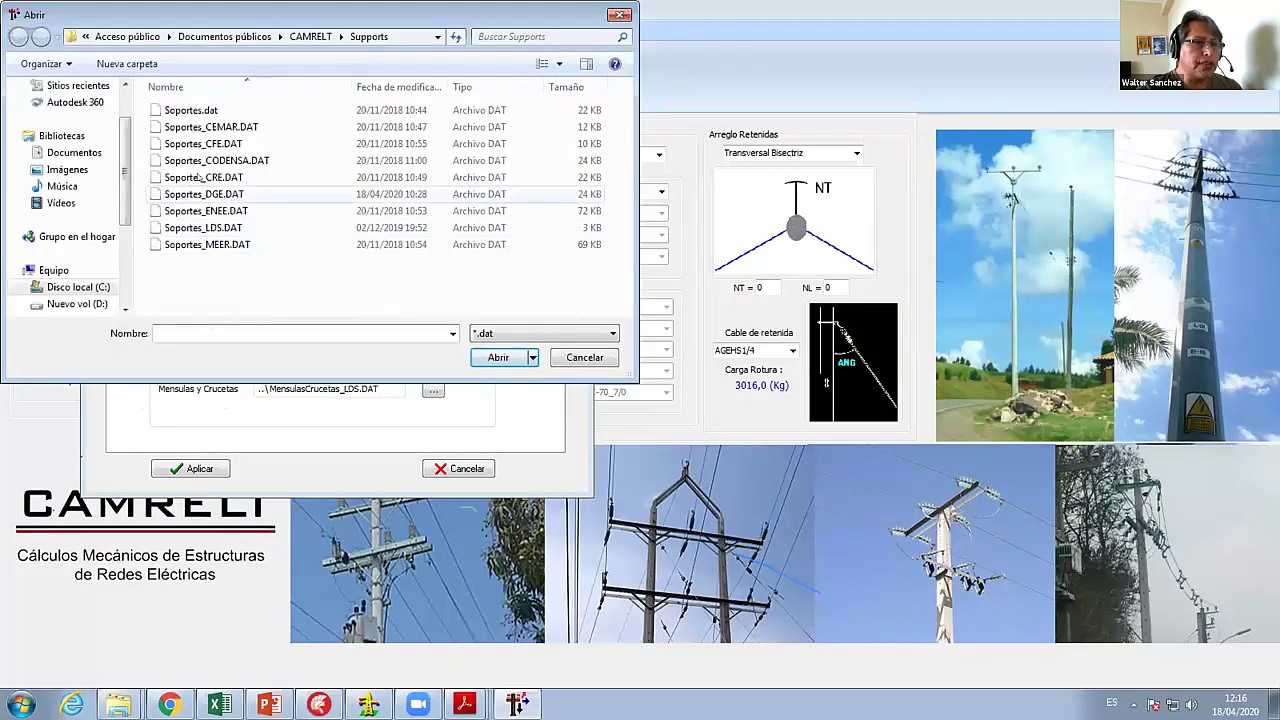
pyautogui.click(405, 160)
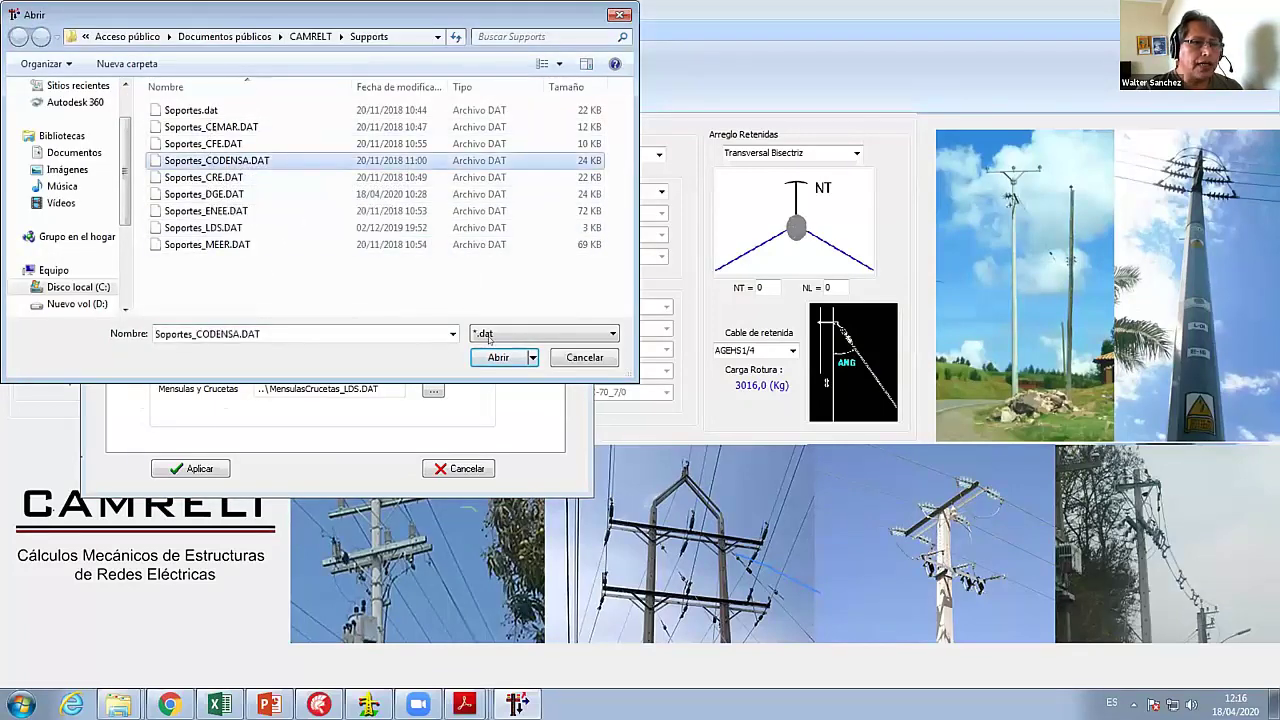
pyautogui.click(498, 357)
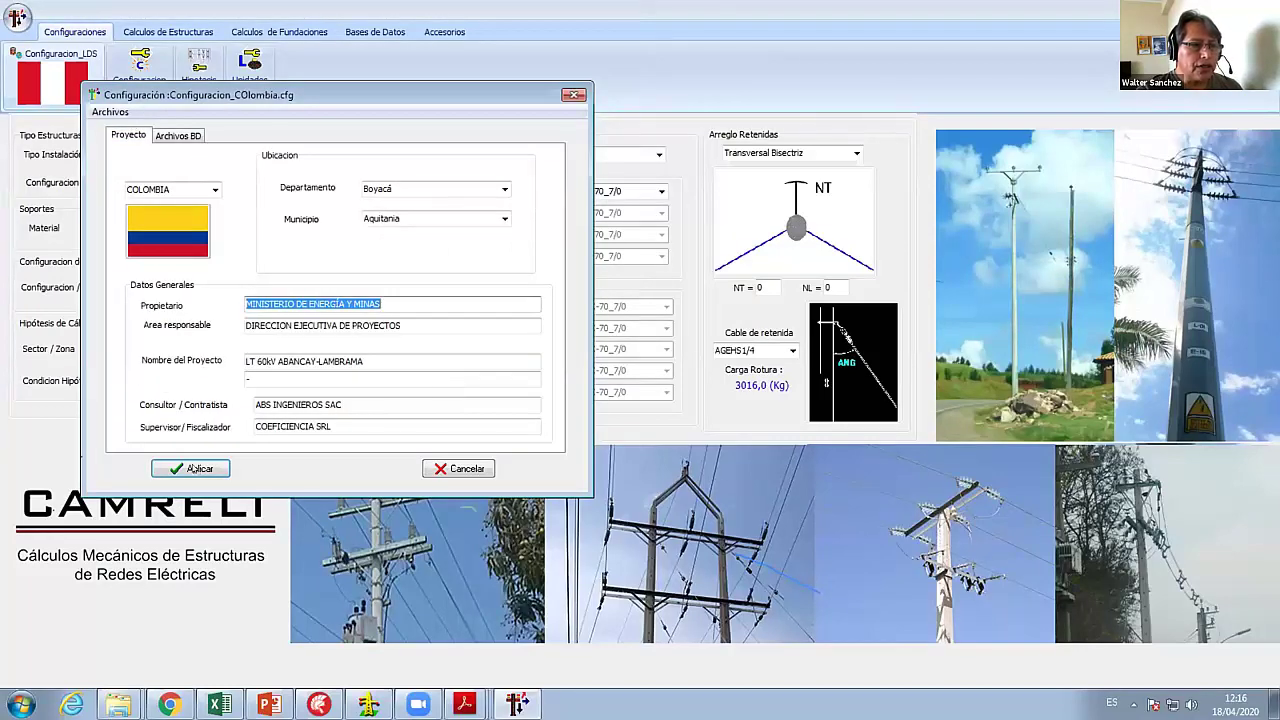
pyautogui.click(195, 468)
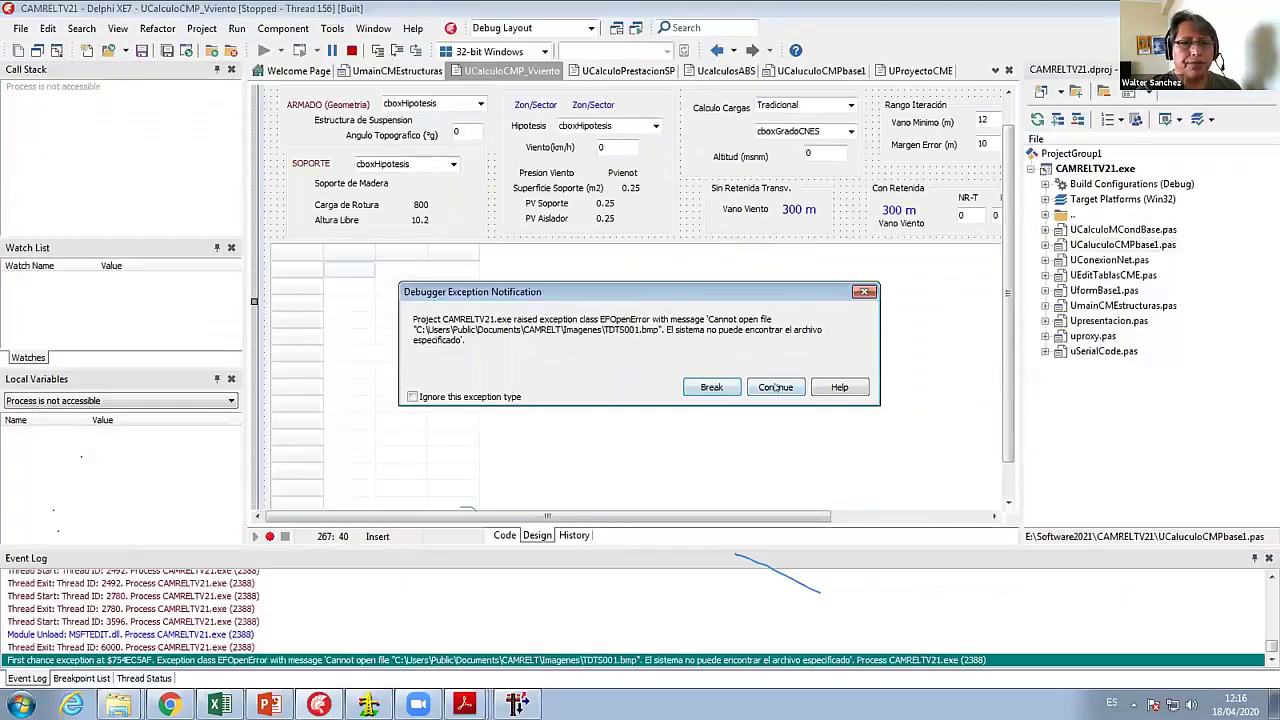
pyautogui.click(776, 387)
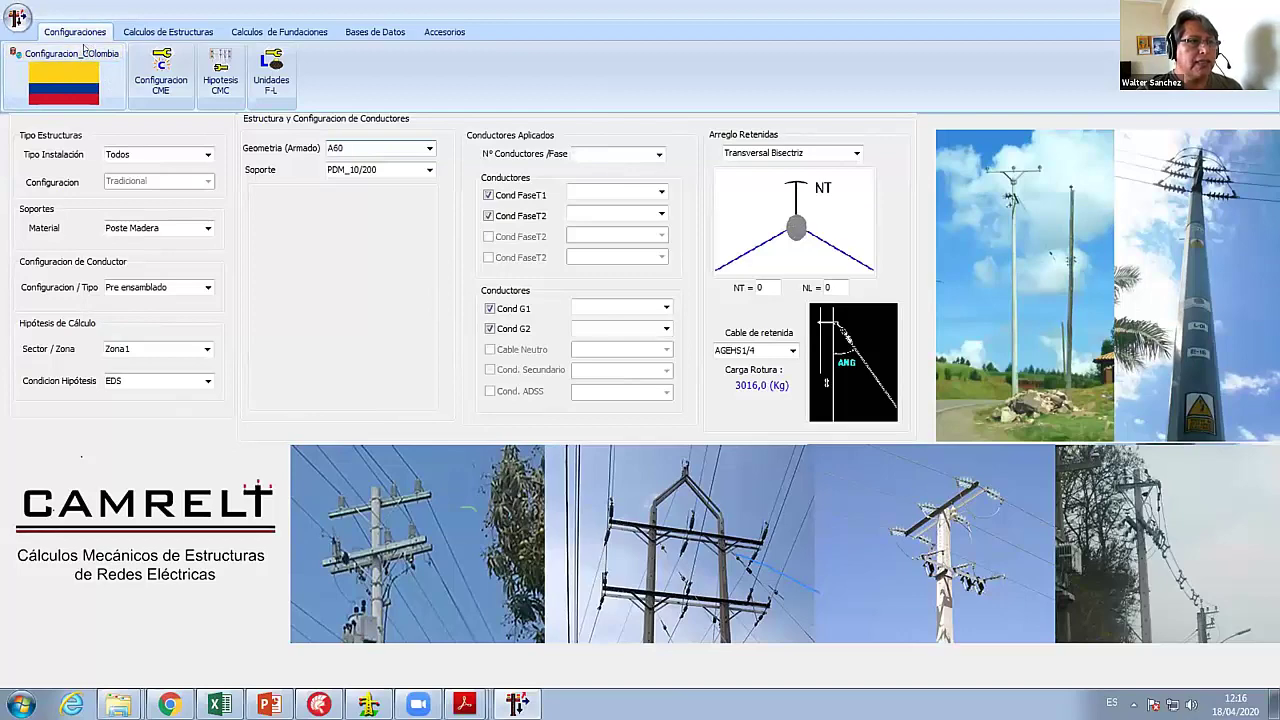
# - Load the ConfiCME_DGE.cfg configuration from the CAMRELT Settings folder
pyautogui.click(88, 60)
pyautogui.click(205, 110)
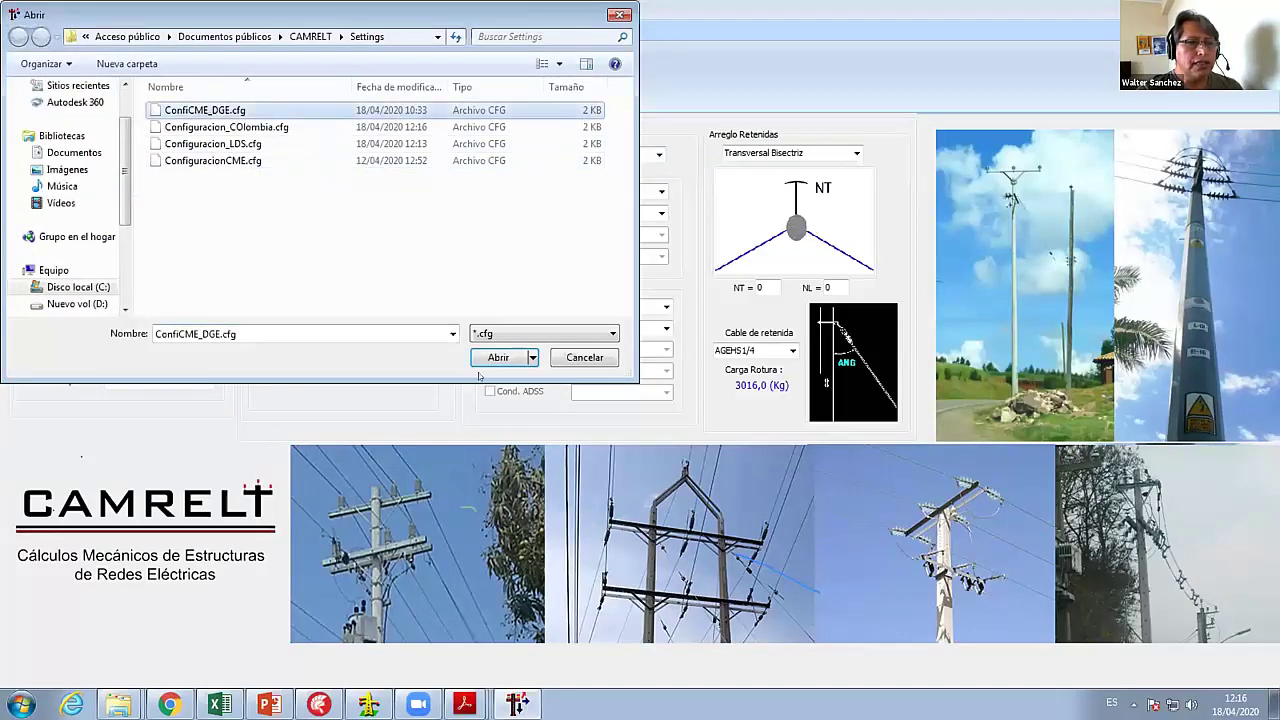
pyautogui.click(490, 358)
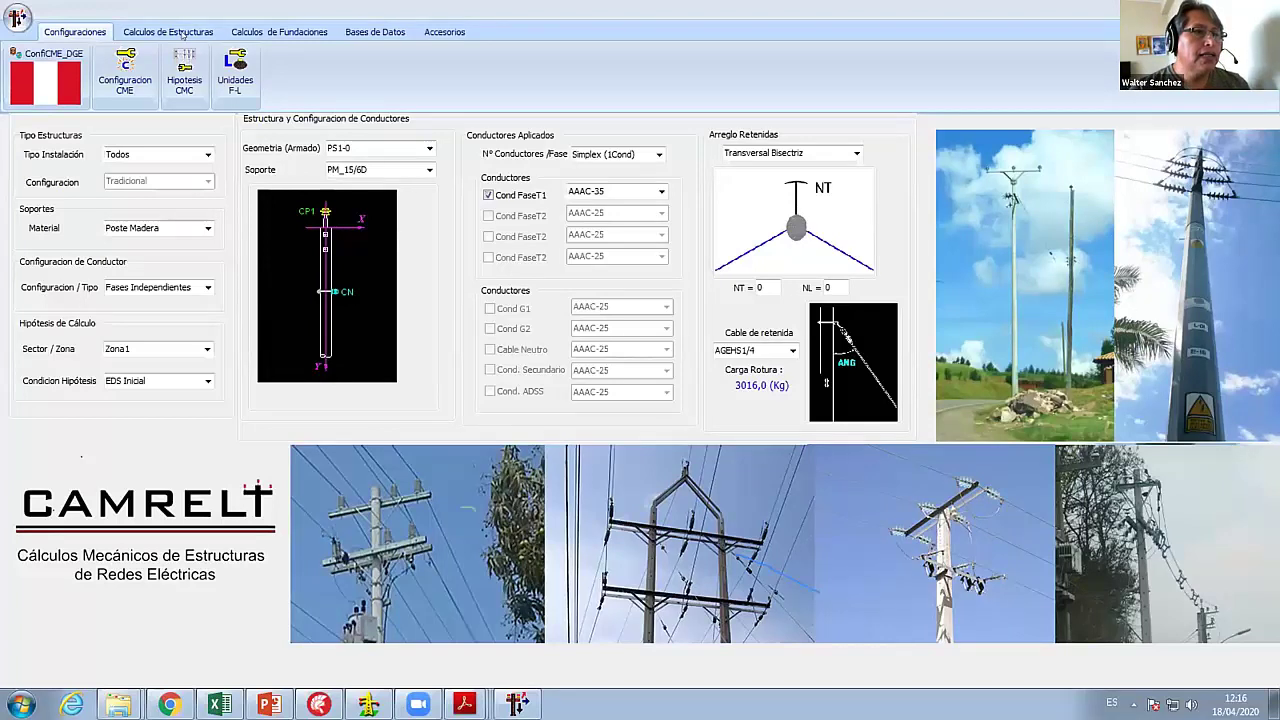
# - For the structure calculations, set the installation type to Fases Independientes, the configuration to 3F: Trifasico 1T and the support material to Poste Concreto
pyautogui.click(182, 33)
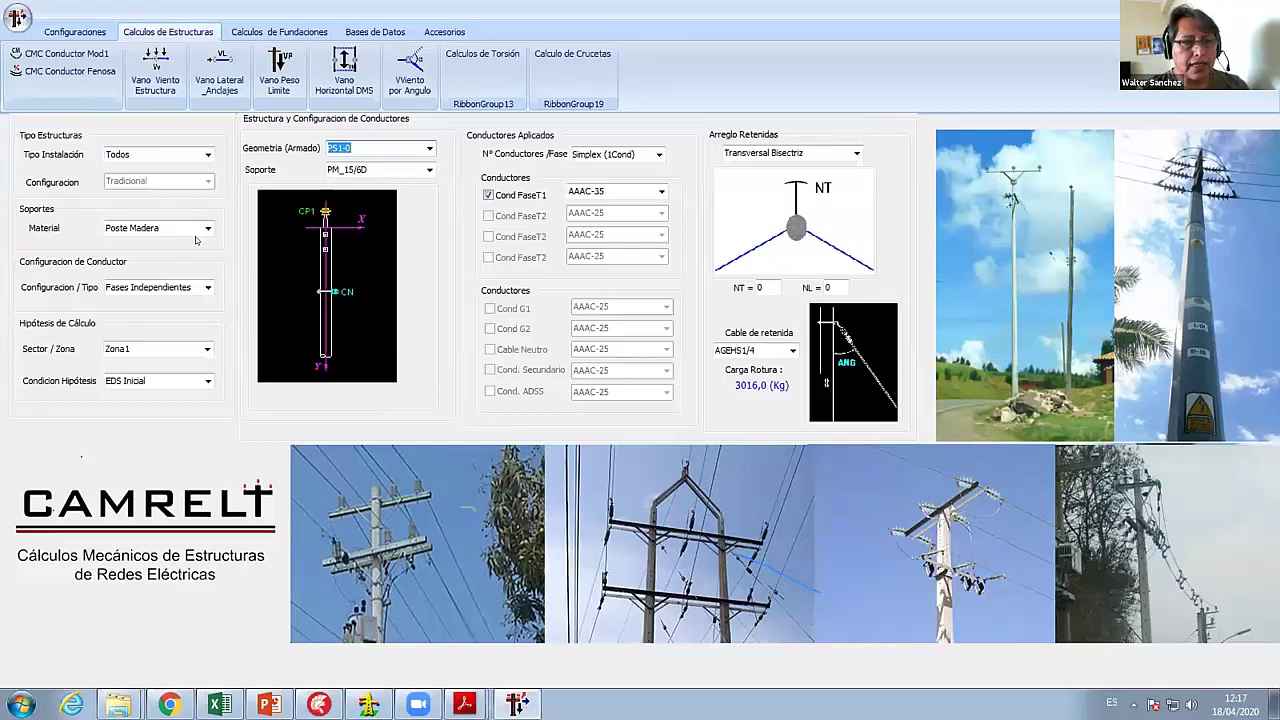
pyautogui.click(199, 156)
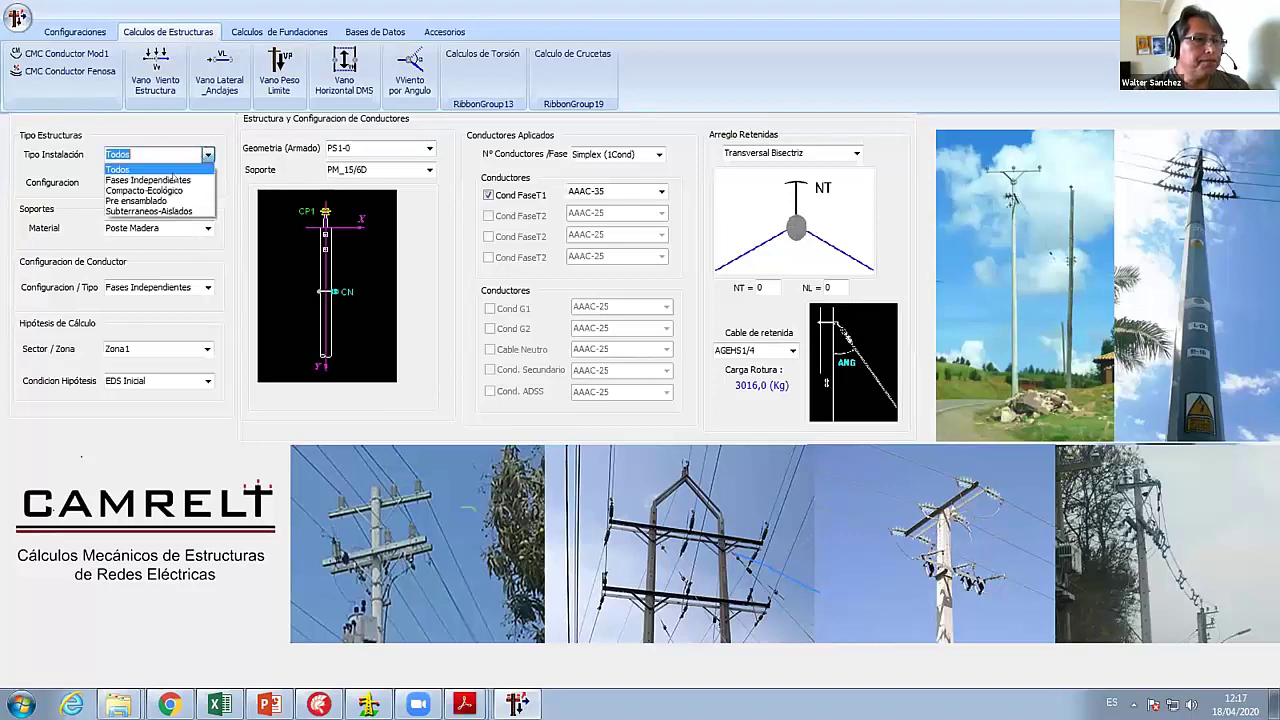
pyautogui.click(176, 172)
pyautogui.click(208, 228)
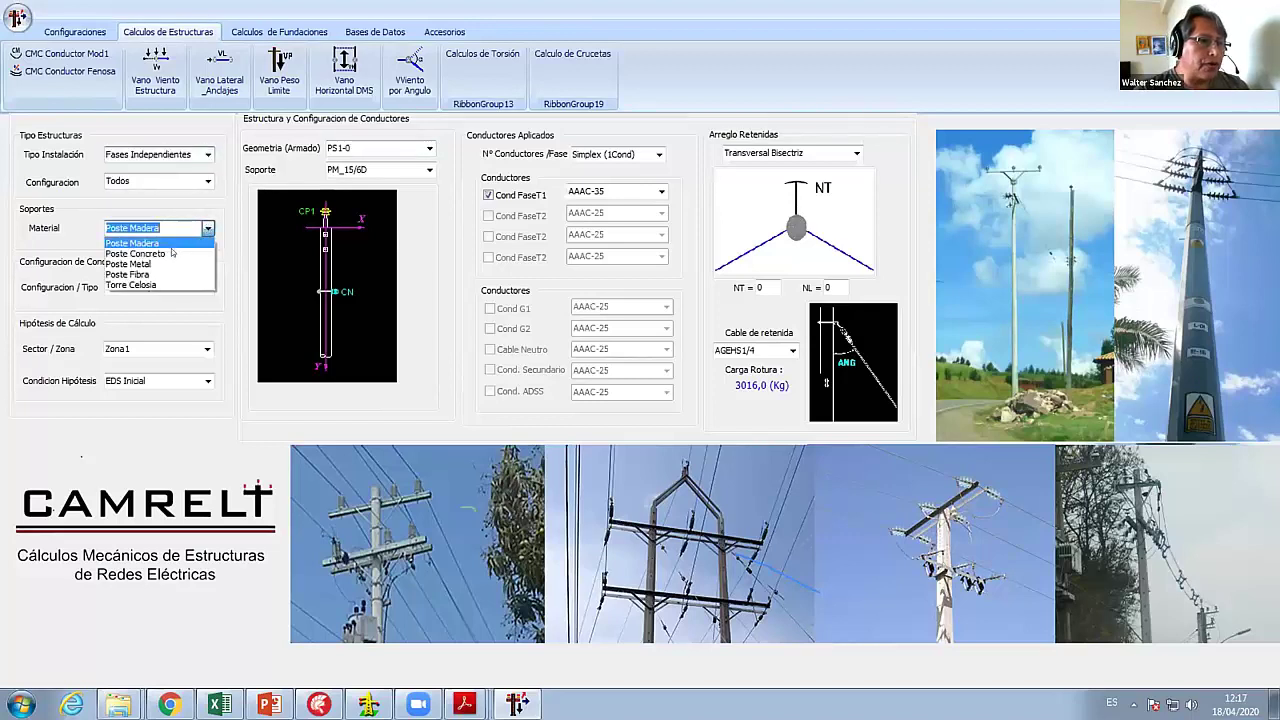
pyautogui.click(178, 251)
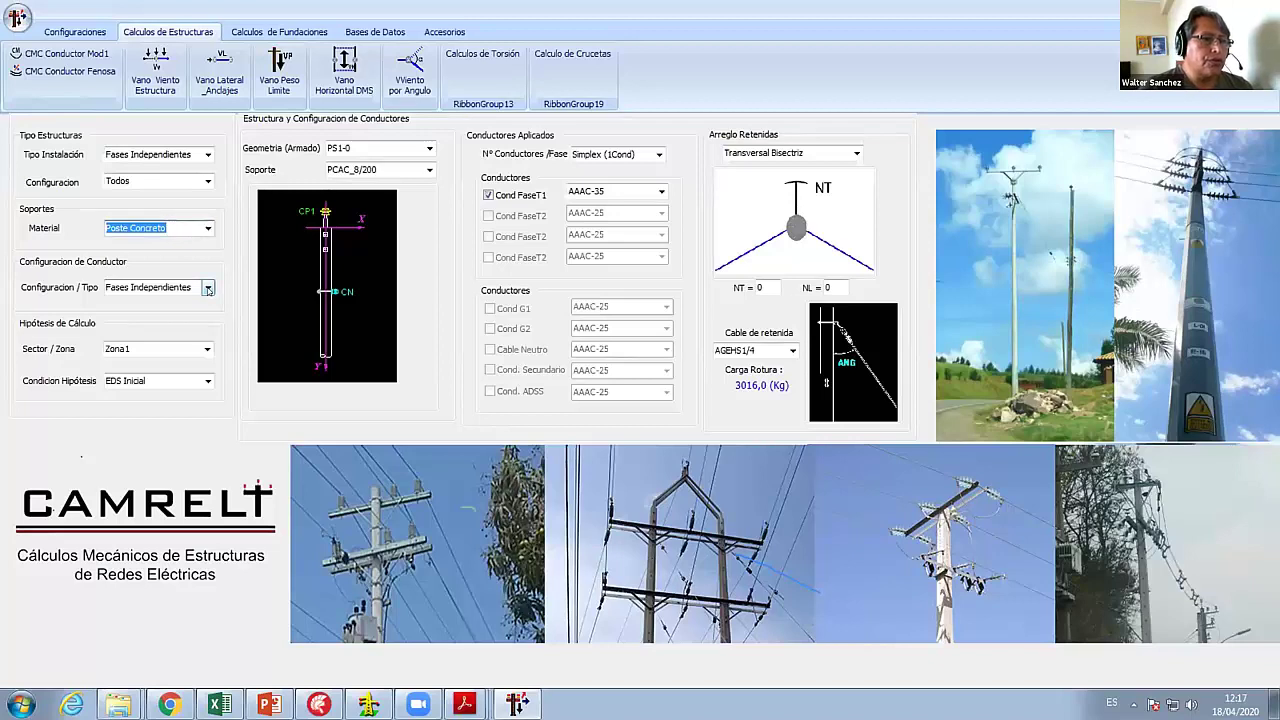
pyautogui.click(208, 181)
pyautogui.click(150, 227)
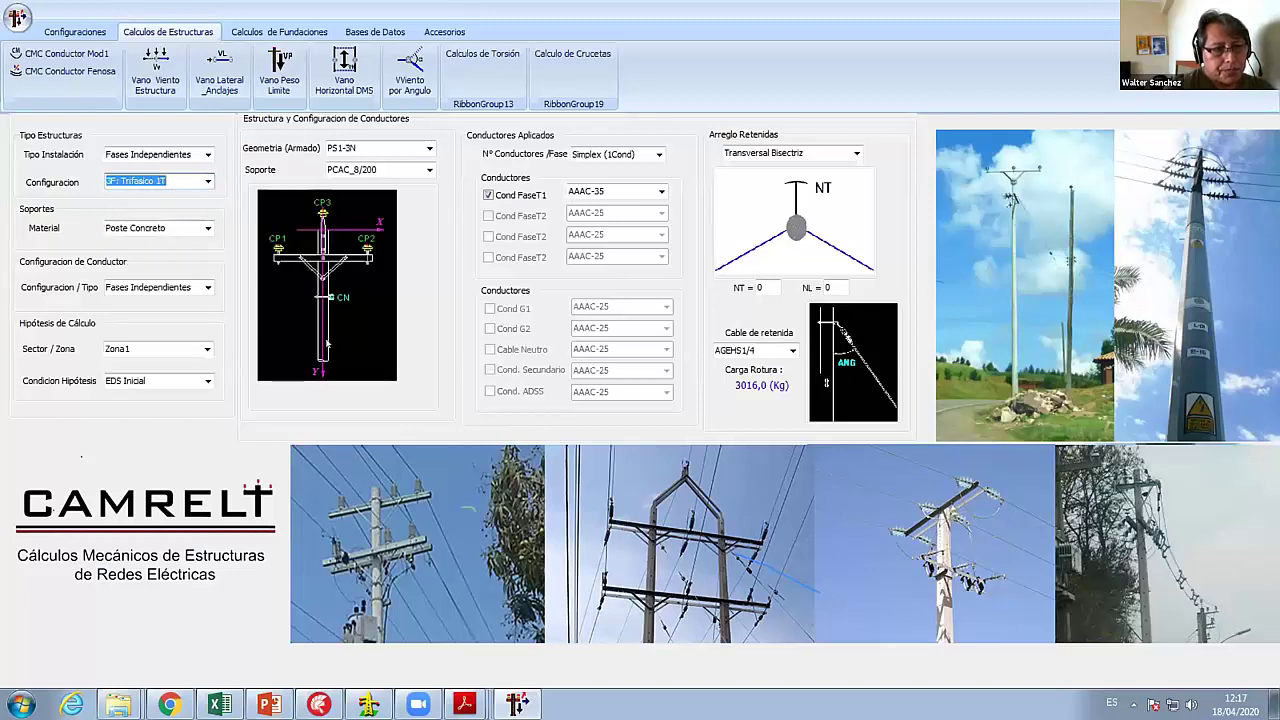
# - Preview the A1RP-3 geometry, choose PRV-3 as the three-phase structure's armado, and look through the remaining geometries
pyautogui.click(206, 183)
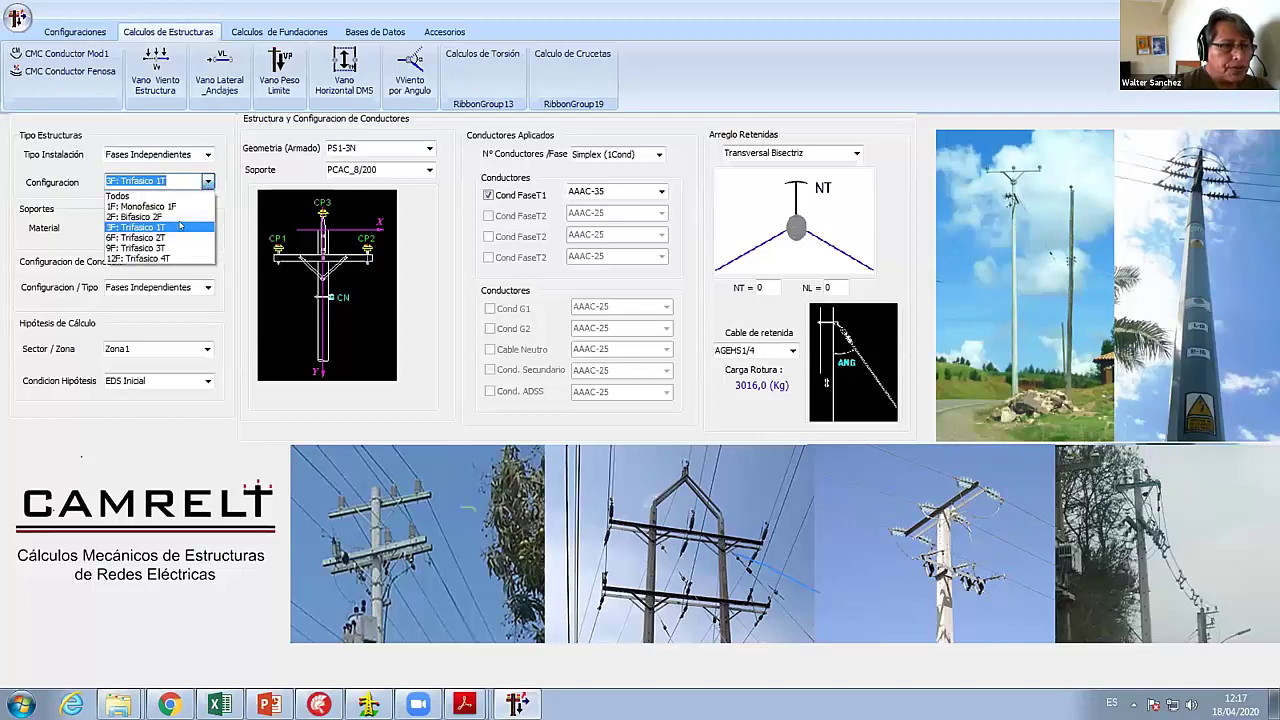
pyautogui.click(414, 147)
pyautogui.click(429, 148)
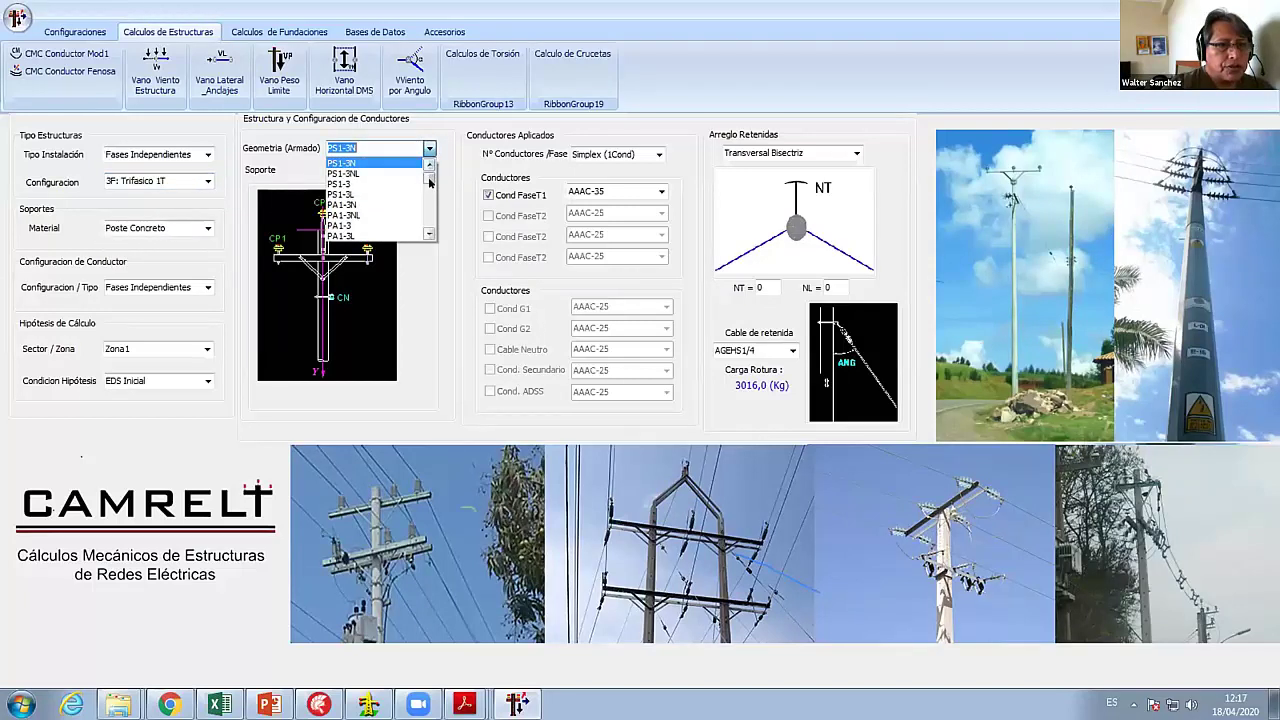
pyautogui.moveTo(429, 178); pyautogui.dragTo(428, 222)
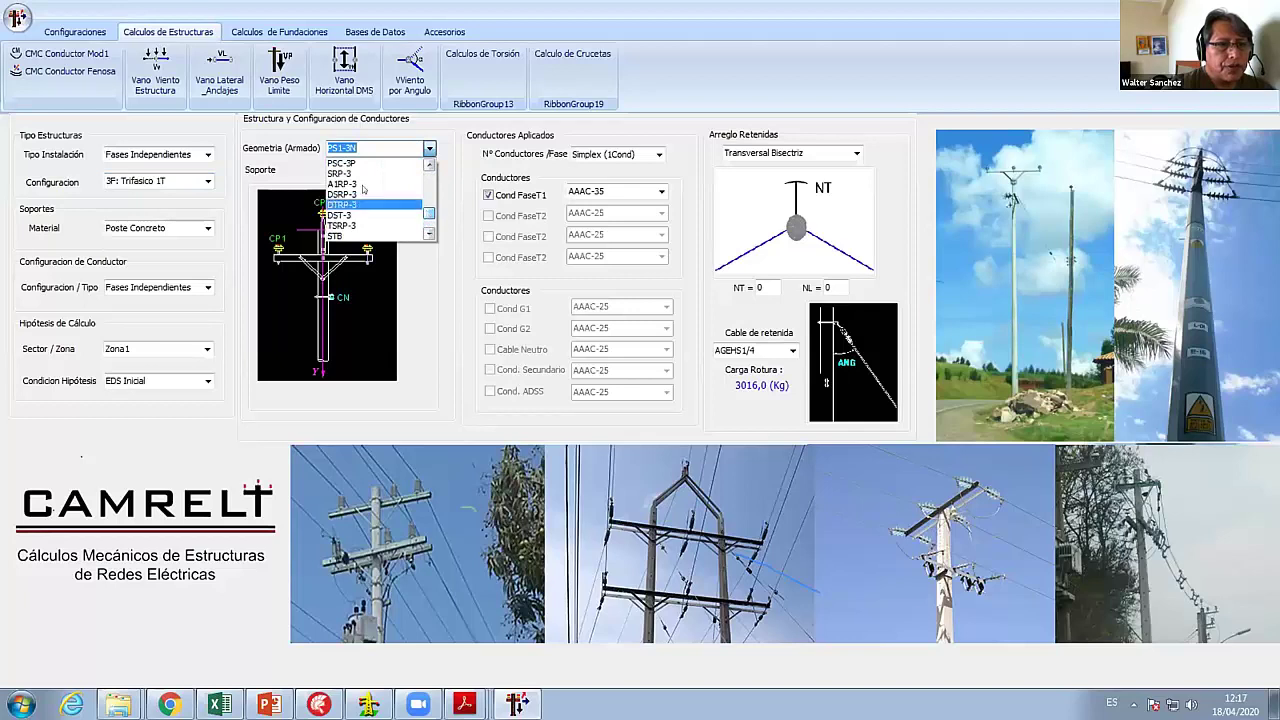
pyautogui.click(412, 213)
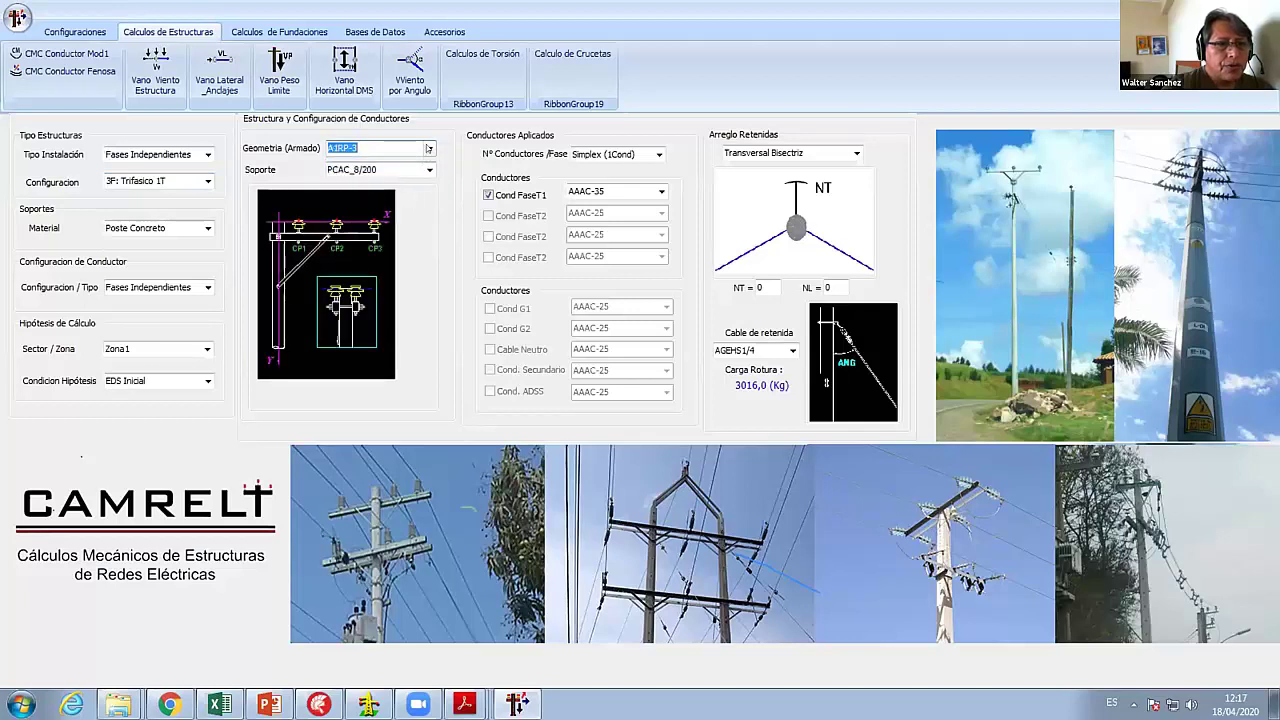
pyautogui.click(429, 148)
pyautogui.click(429, 163)
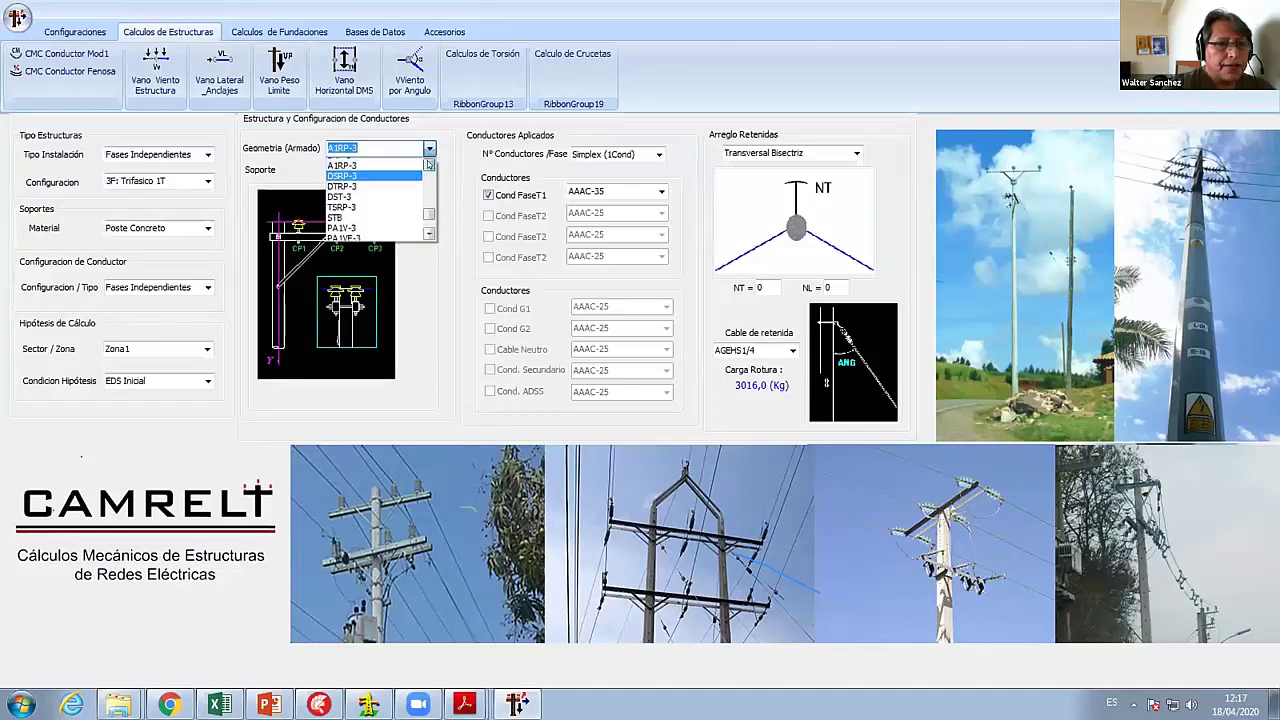
pyautogui.click(429, 163)
pyautogui.click(429, 163)
pyautogui.click(350, 174)
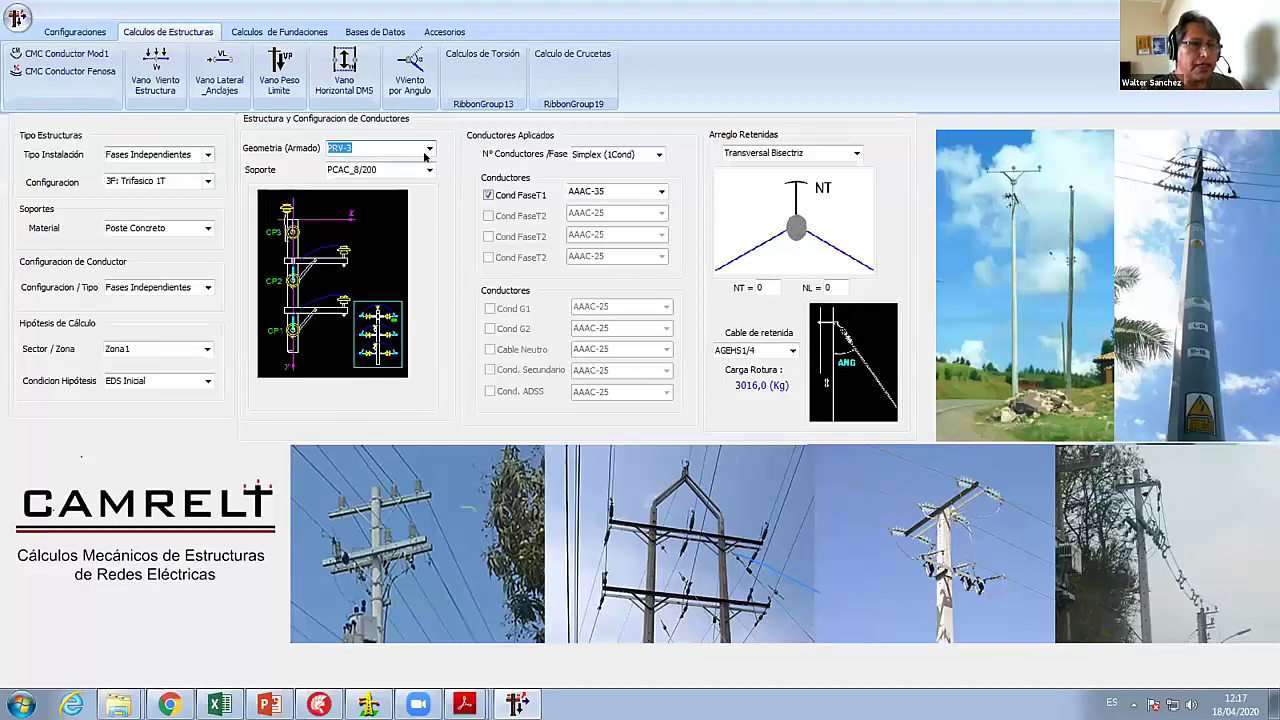
pyautogui.click(429, 148)
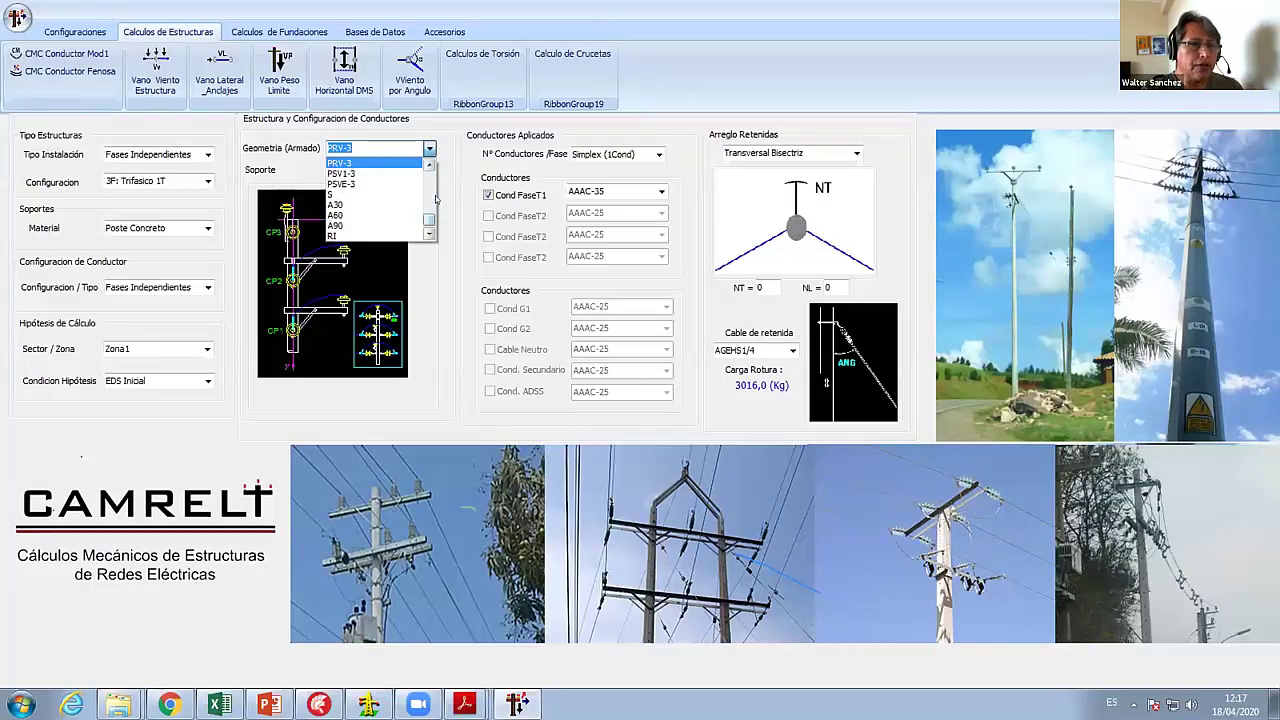
pyautogui.click(430, 205)
pyautogui.scroll(-1, 428, 234)
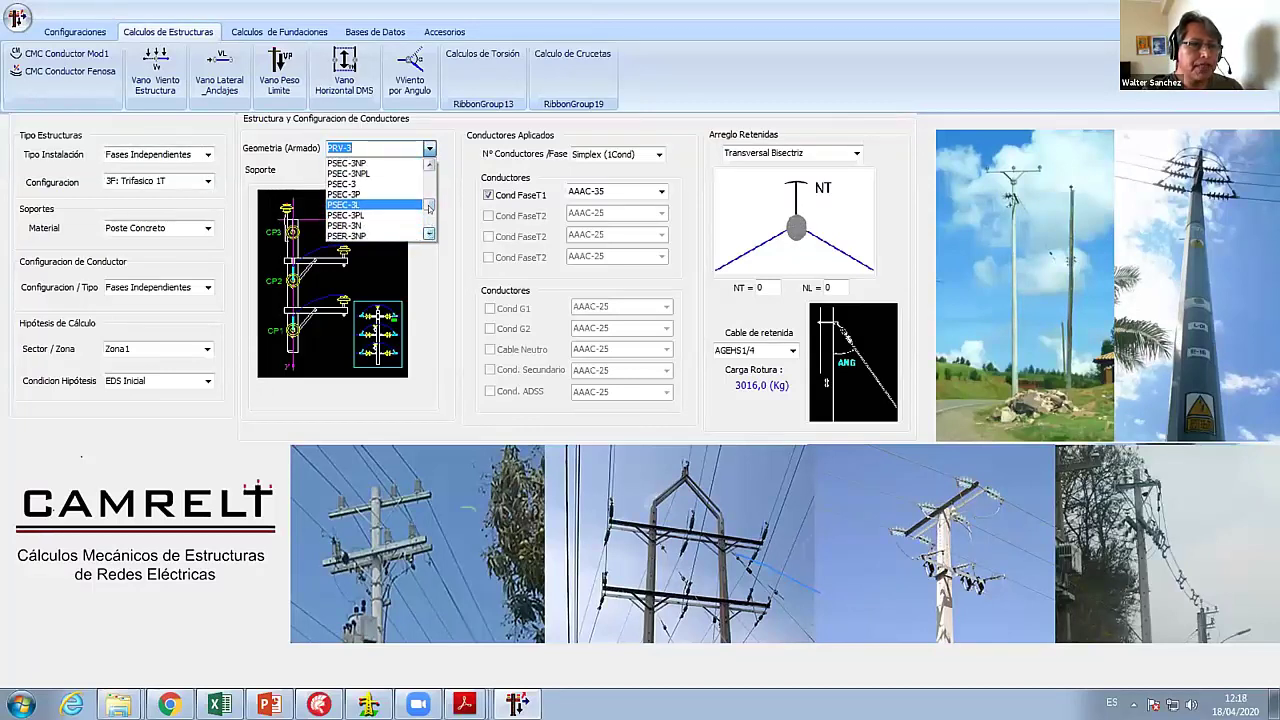
# - Review the support material and conductor type options, keeping Poste Concreto and Fases Independientes
pyautogui.click(205, 228)
pyautogui.click(207, 228)
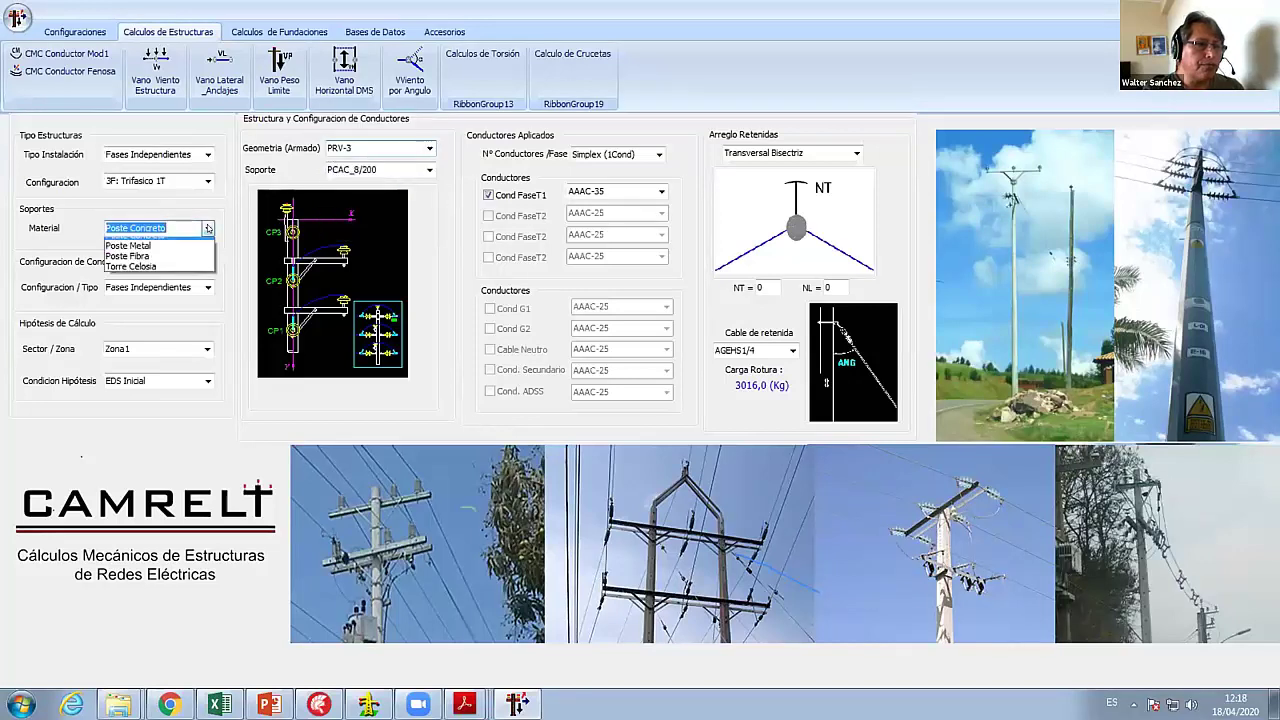
pyautogui.click(170, 260)
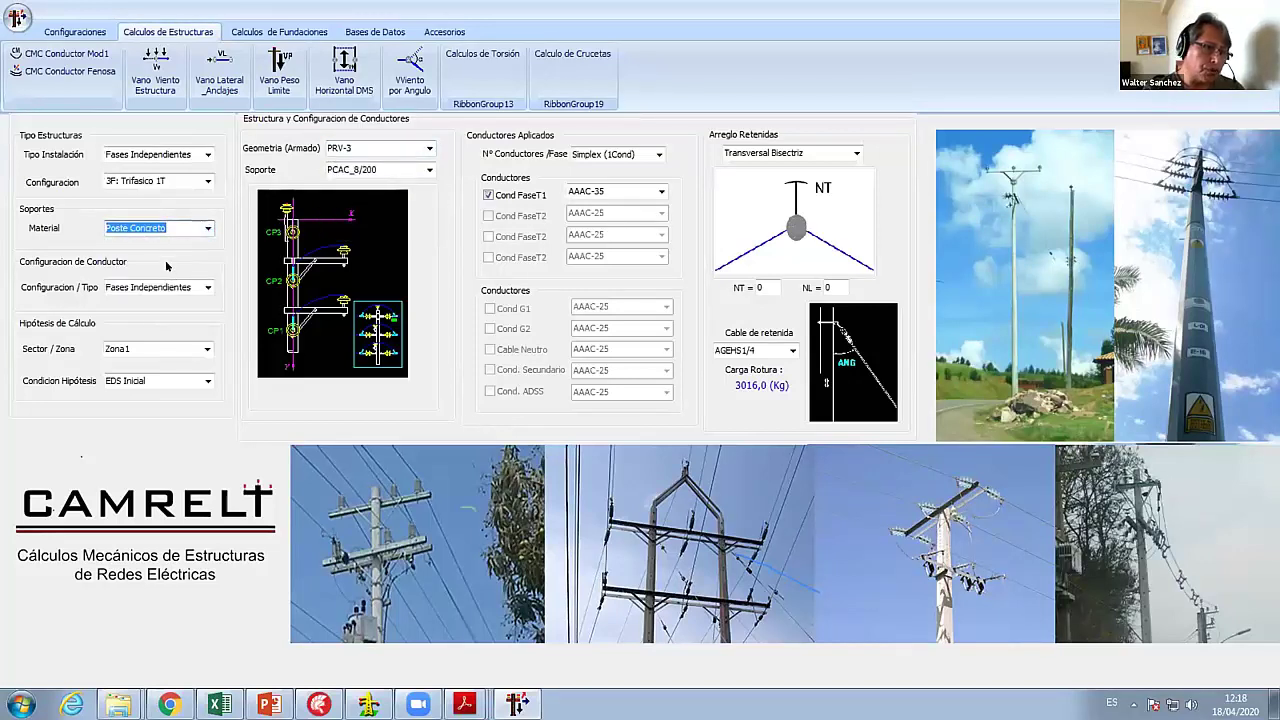
pyautogui.click(207, 287)
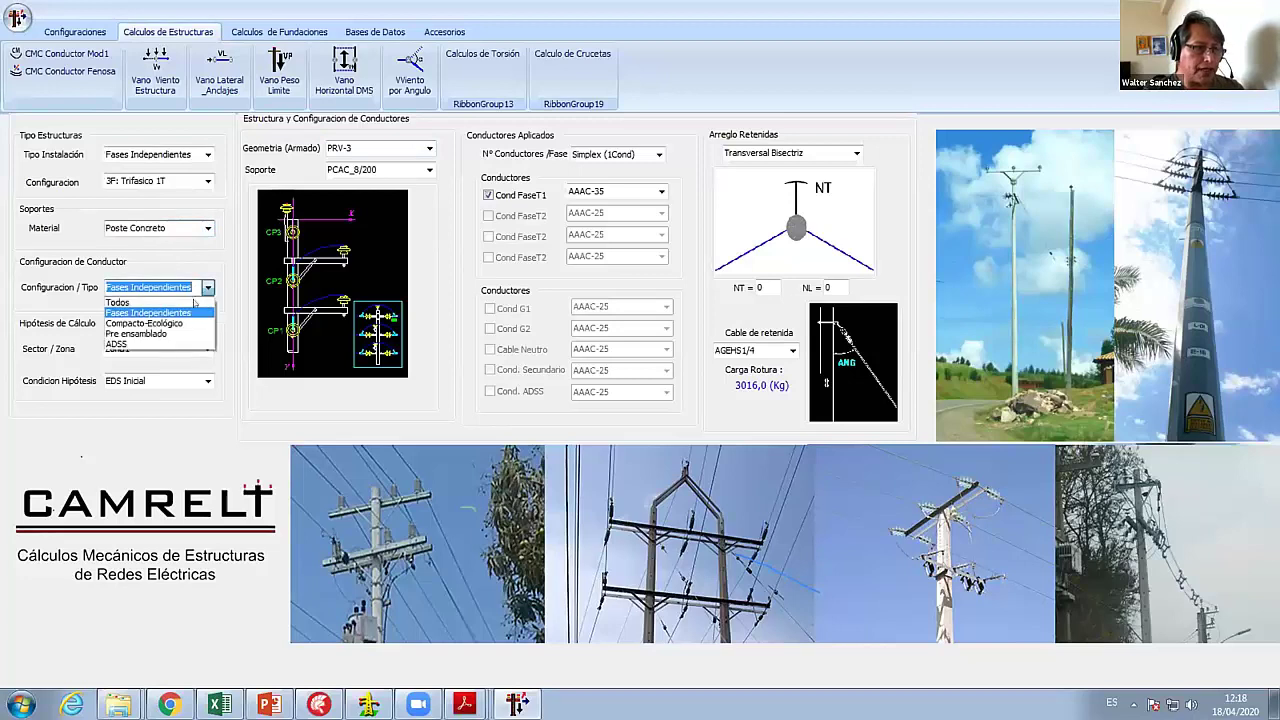
pyautogui.click(196, 299)
# - Set the calculation hypothesis to sector Zona1 with the Maximo Viento condition
pyautogui.click(208, 349)
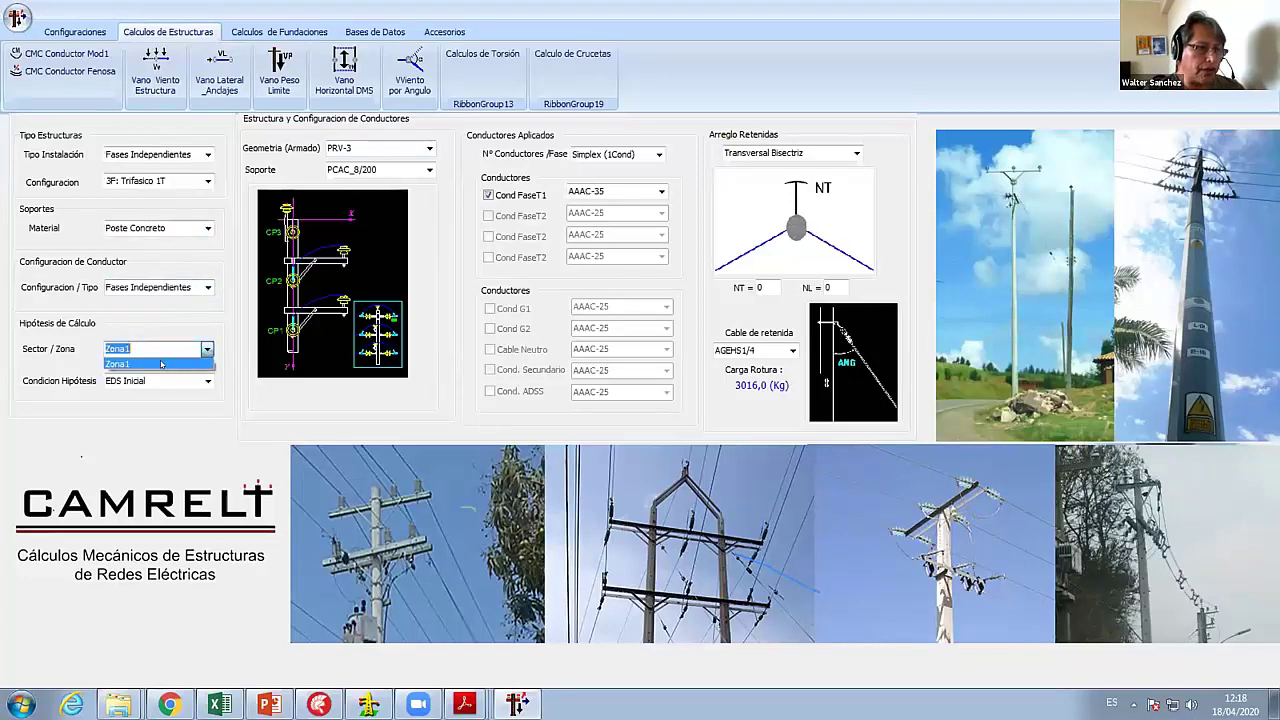
pyautogui.click(163, 365)
pyautogui.click(208, 384)
pyautogui.click(158, 404)
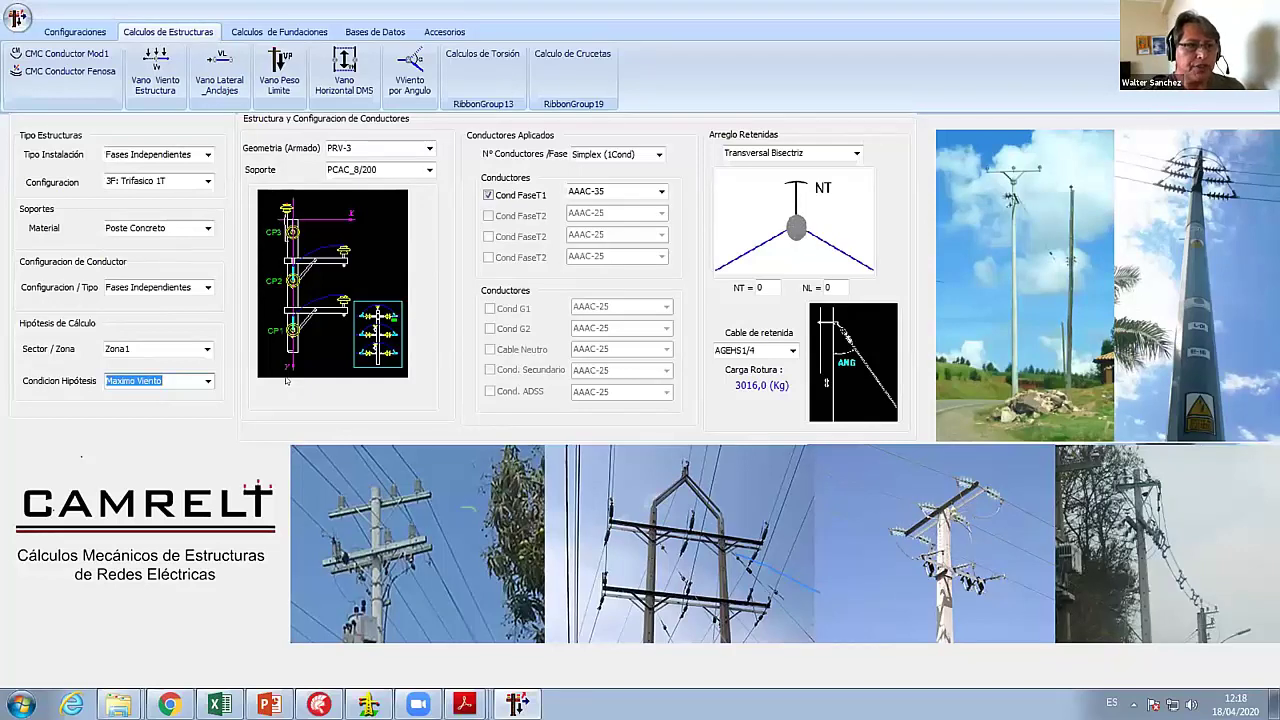
# - Review the CMC hypothesis table for SECTOR I, Zona1, checking the Maximo Viento conditions, and accept it
pyautogui.click(75, 31)
pyautogui.click(184, 72)
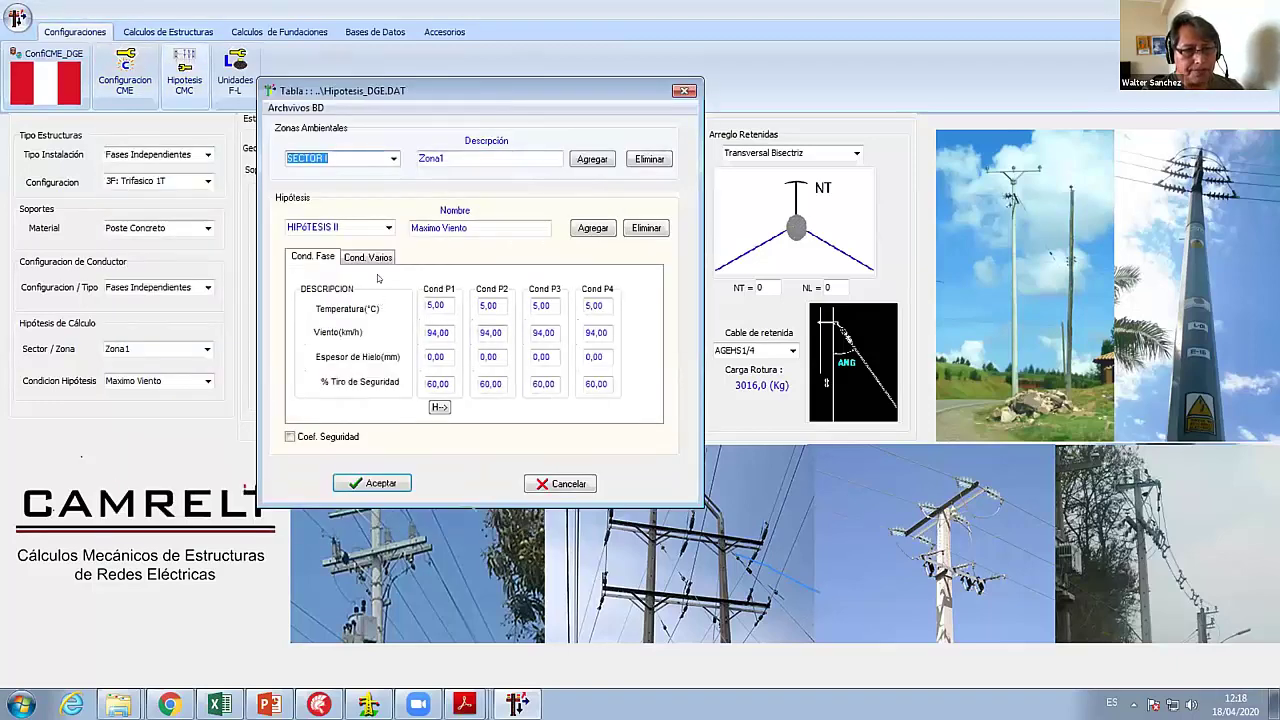
pyautogui.click(379, 476)
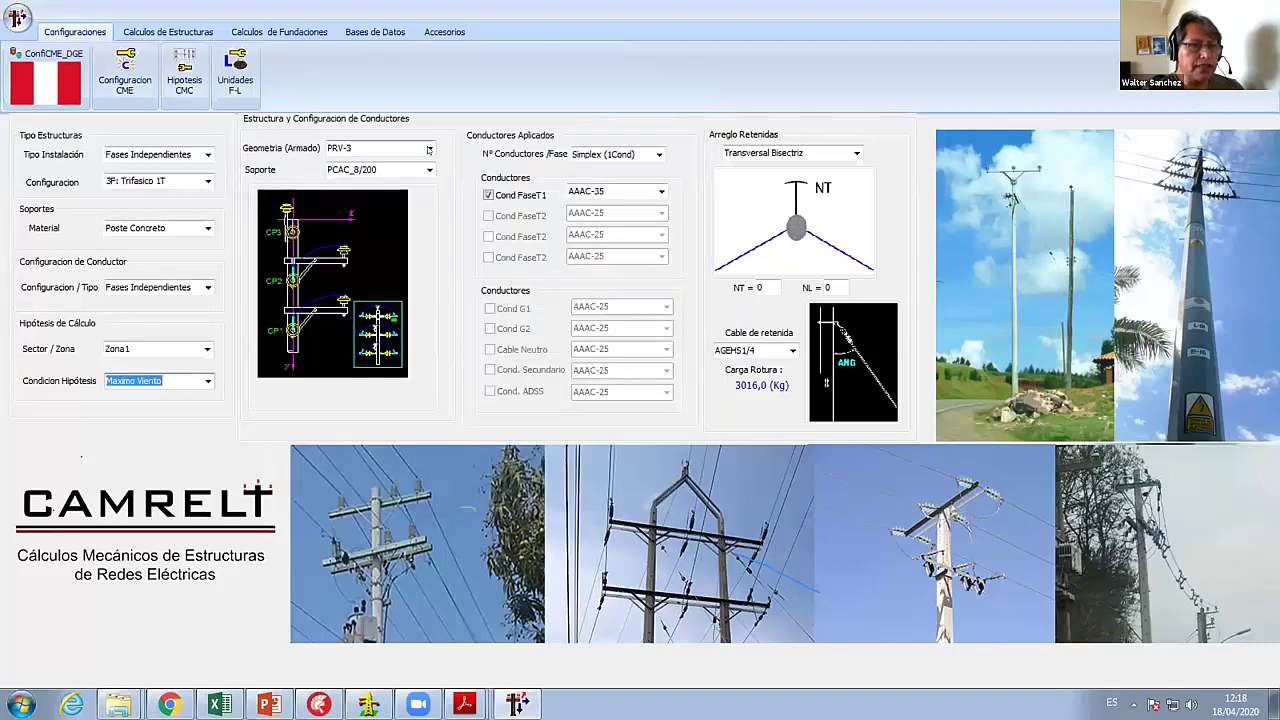
# - Choose PS1-3L as the structure's armado and set the Cond FaseT1 conductor to AAAC-50
pyautogui.click(429, 148)
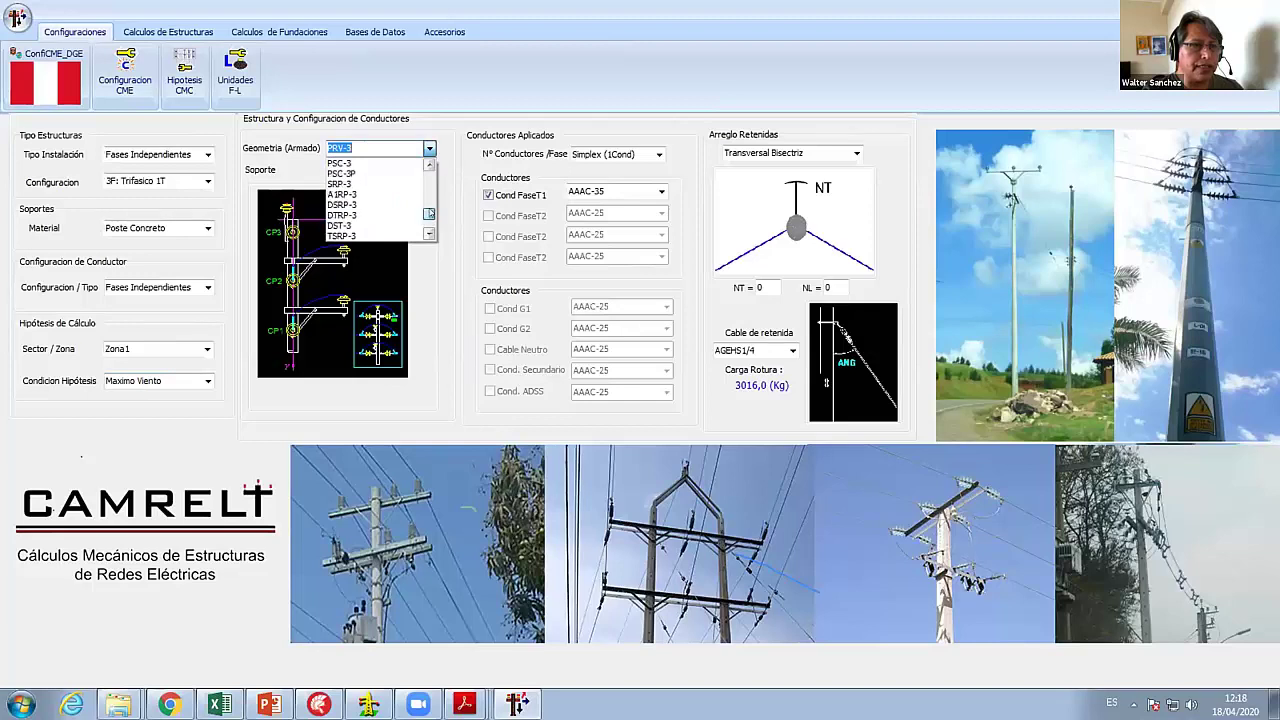
pyautogui.scroll(1, 428, 225)
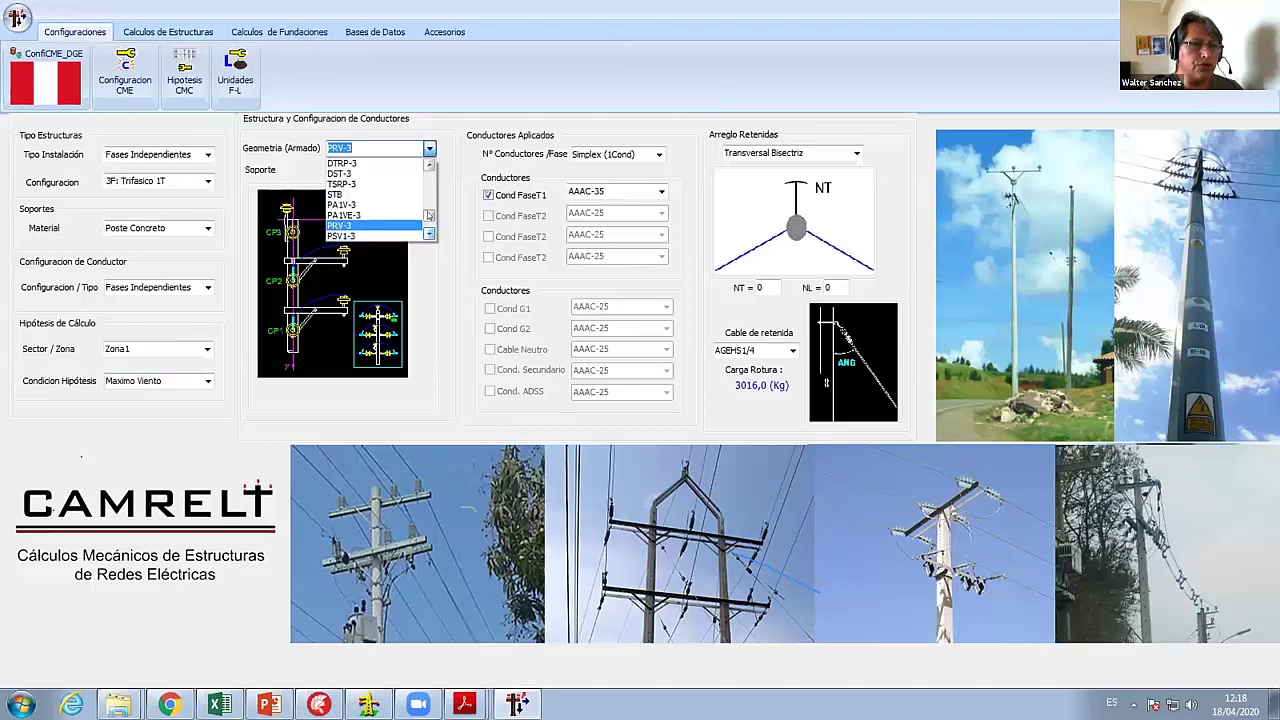
pyautogui.moveTo(429, 215); pyautogui.dragTo(428, 180)
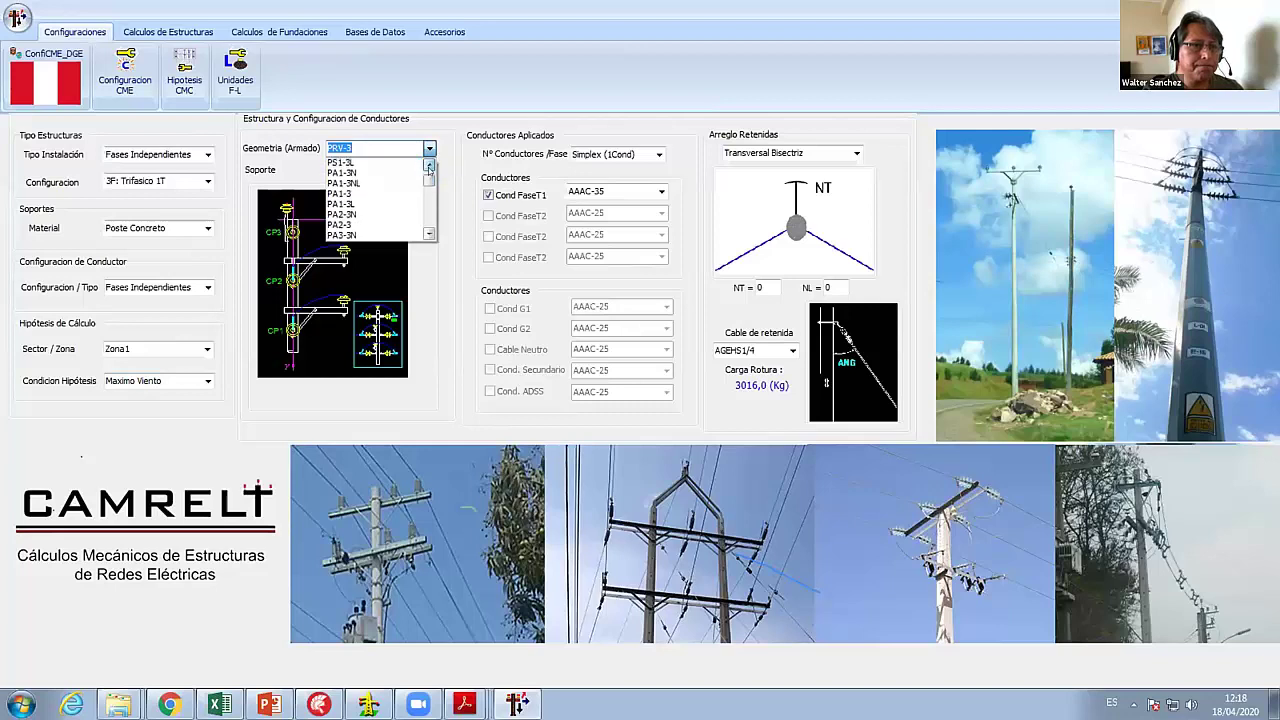
pyautogui.click(362, 163)
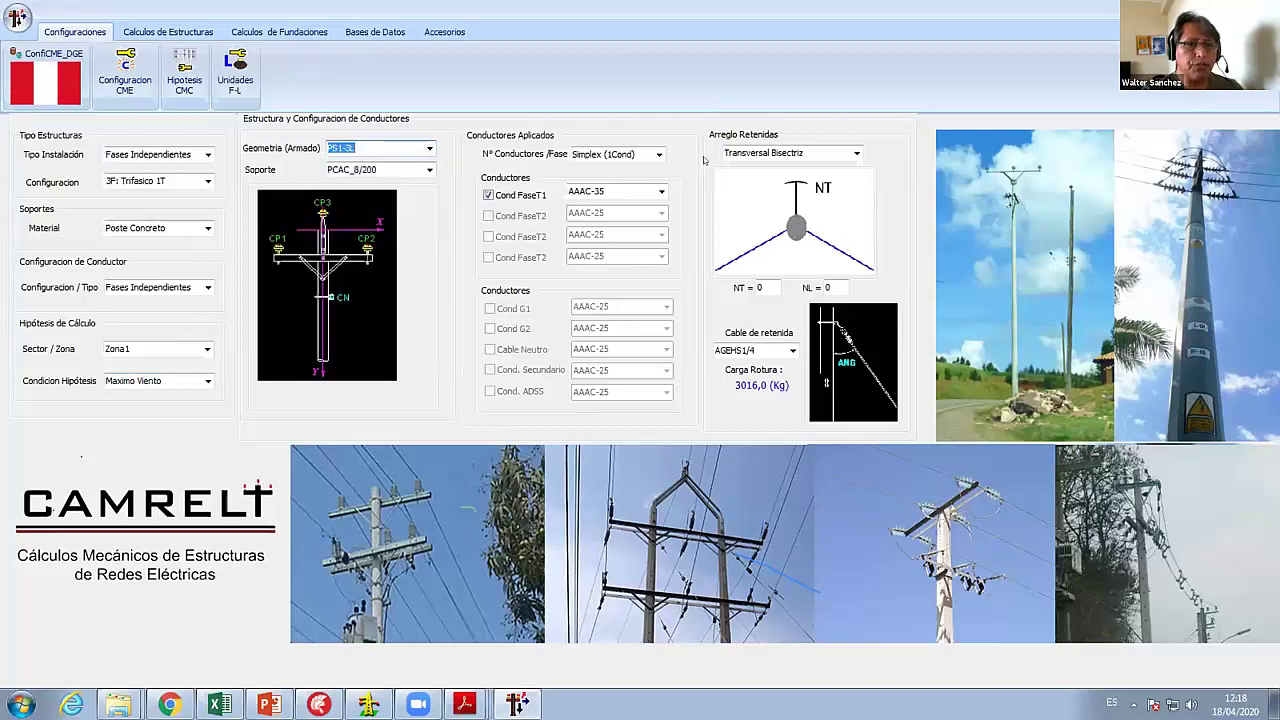
pyautogui.click(660, 192)
pyautogui.click(643, 208)
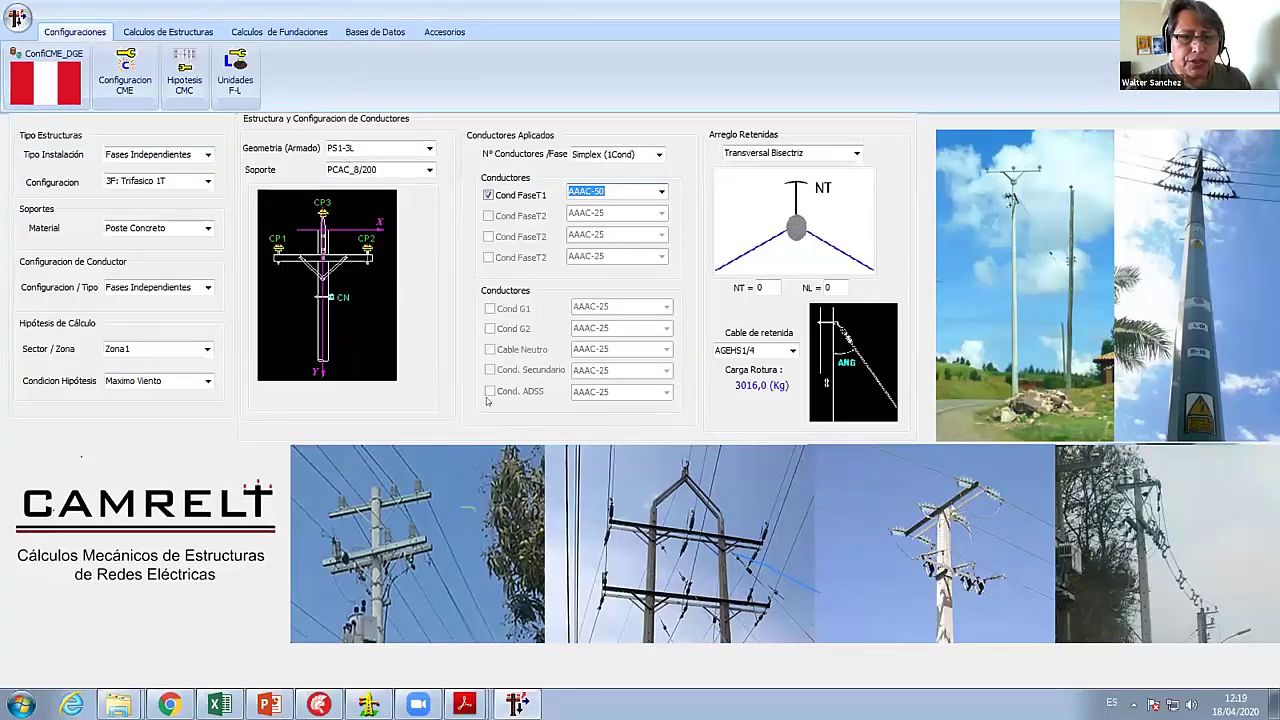
# - Set the guy cable (Cable de retenida) to AGEHS5/16
pyautogui.click(794, 350)
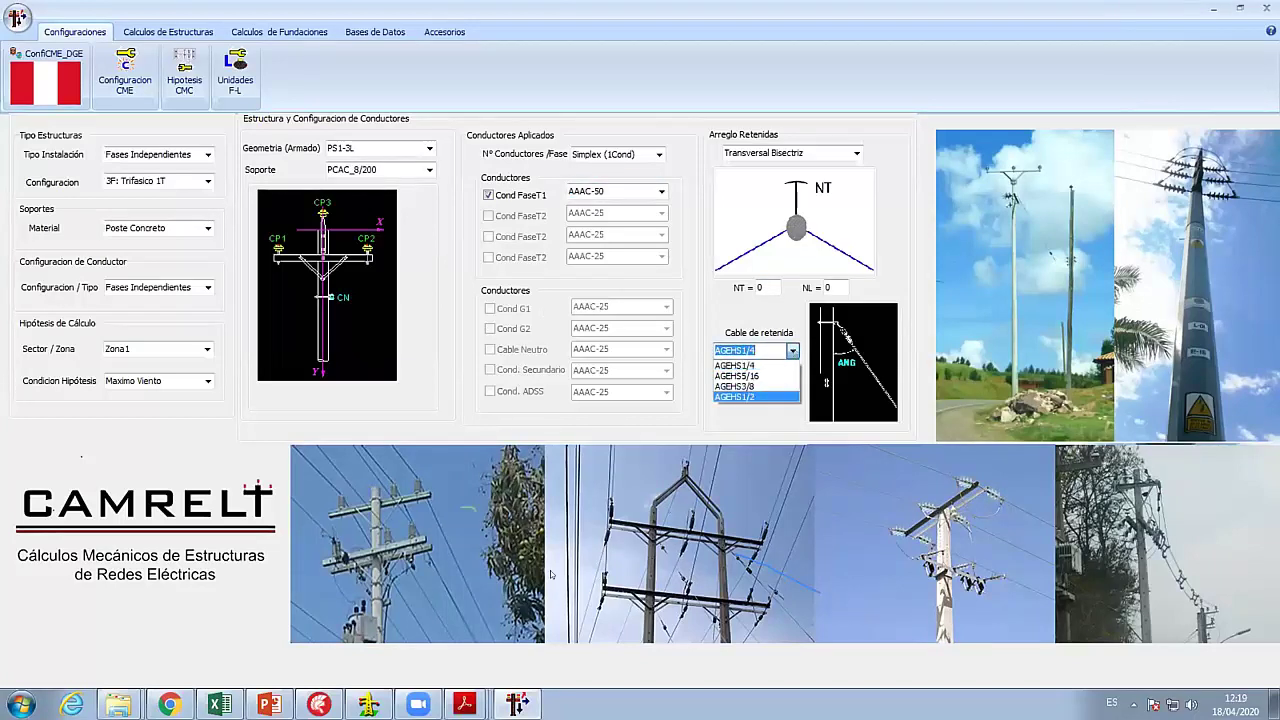
pyautogui.click(875, 22)
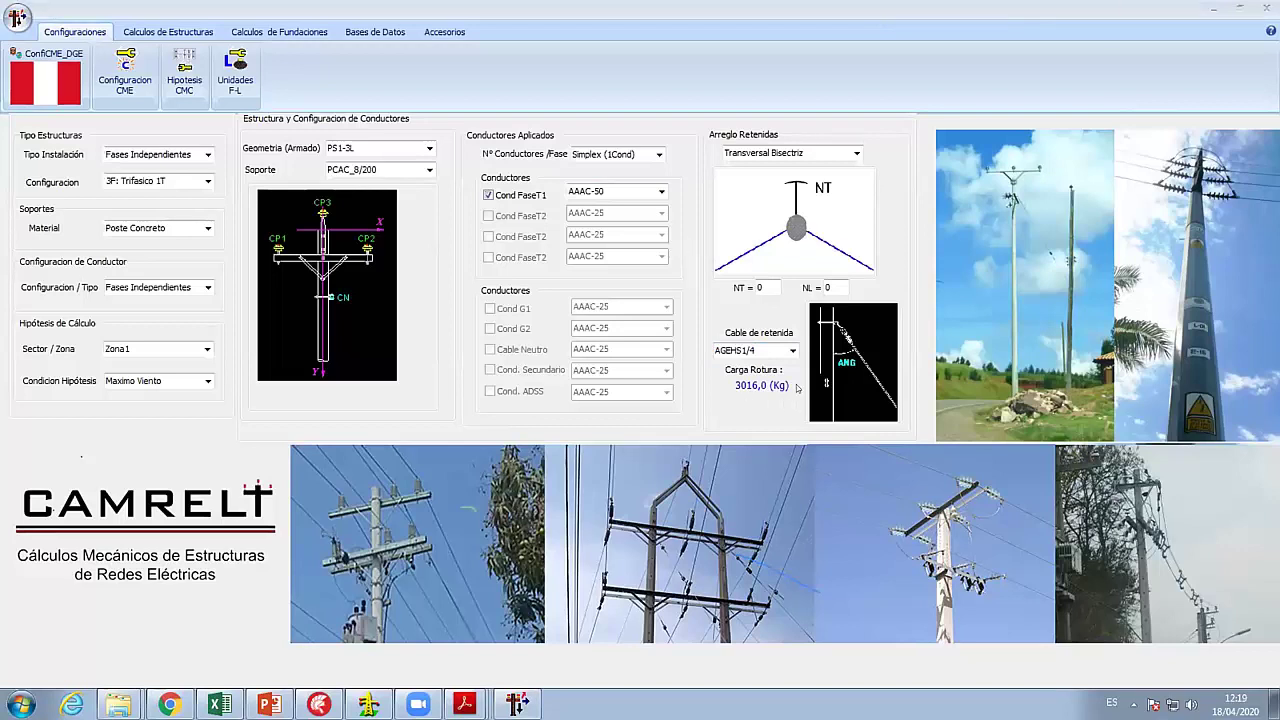
pyautogui.click(790, 350)
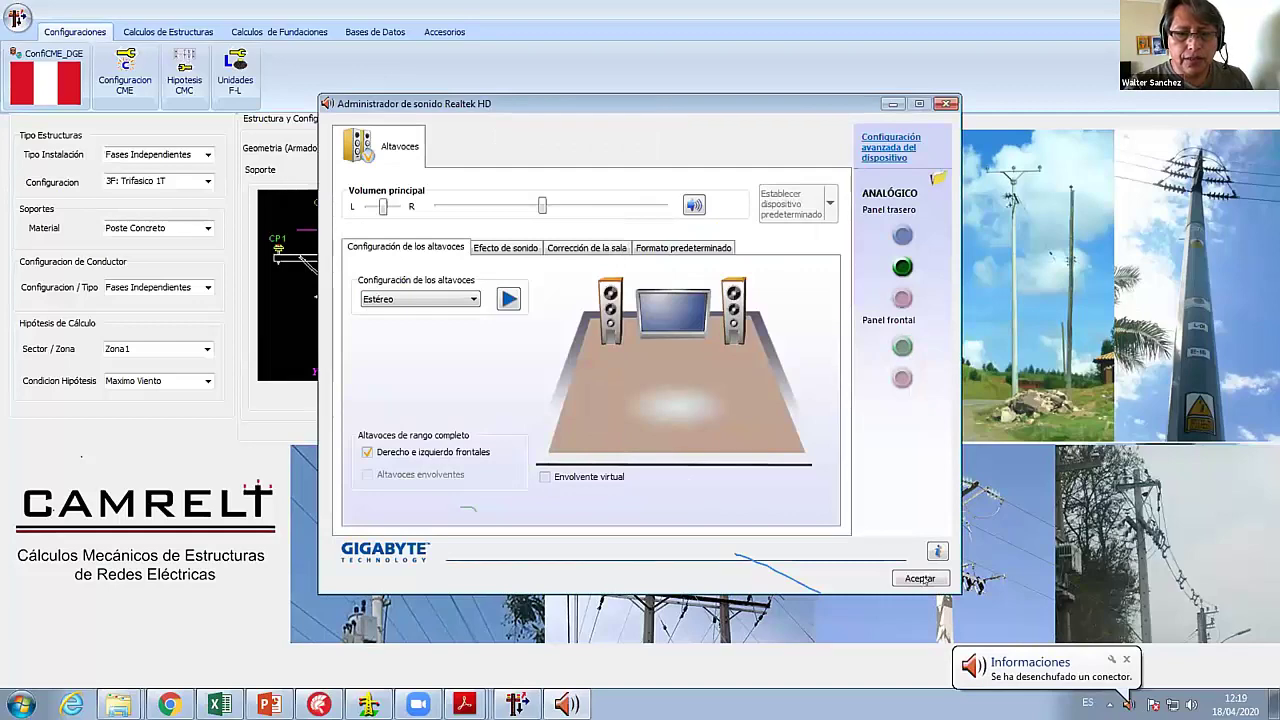
pyautogui.click(771, 351)
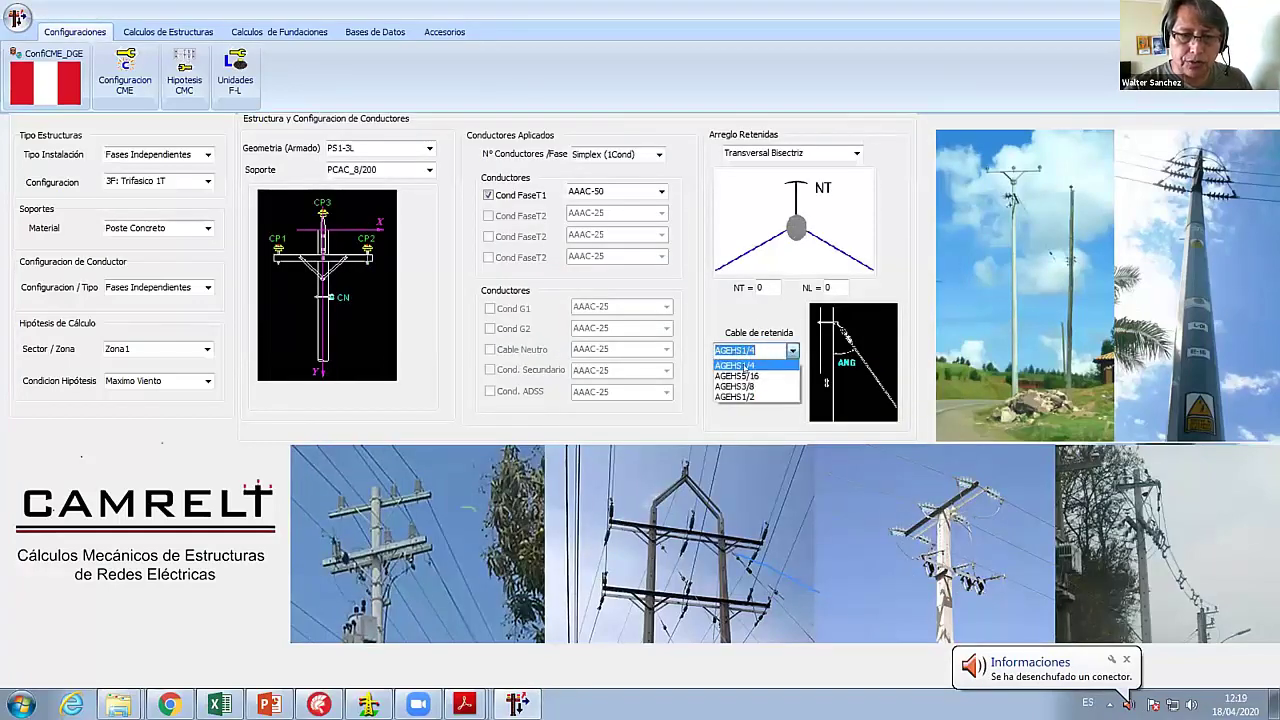
pyautogui.click(742, 376)
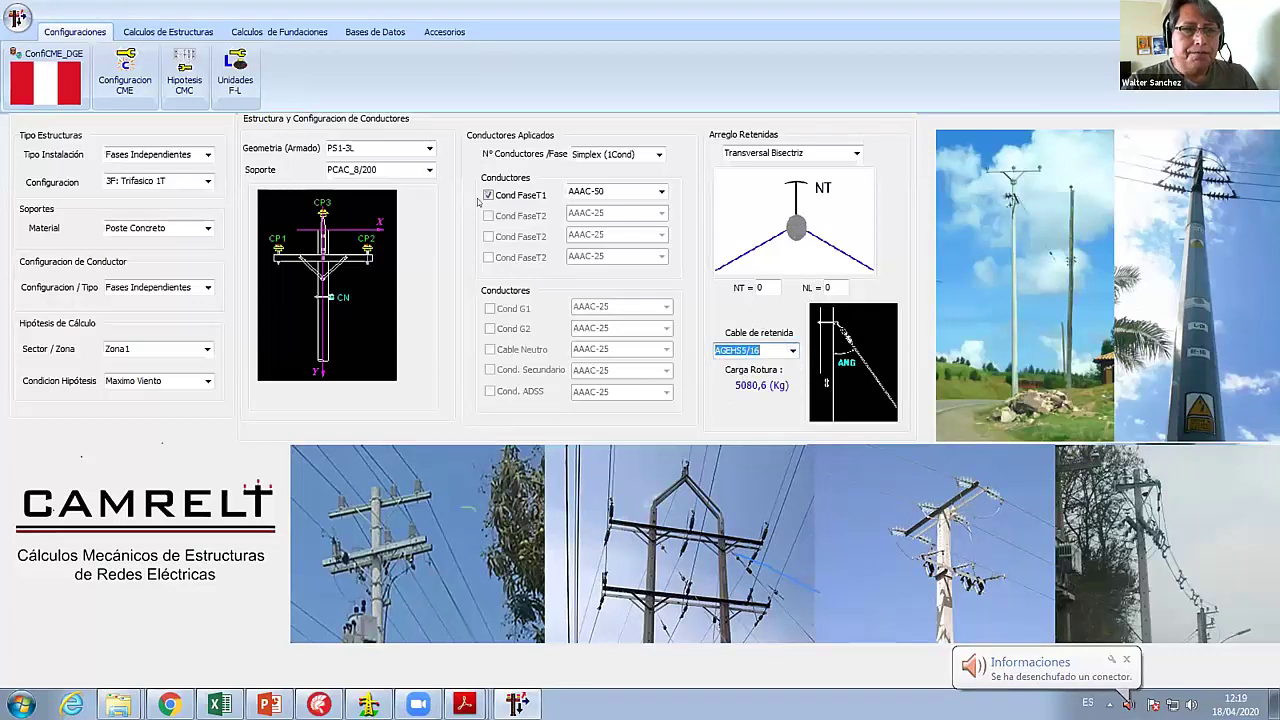
# - Run the Mod1 mechanical conductor calculation for AAAC-50 and examine the Hip. 1 sags and Hip. 2 horizontal tensions
pyautogui.click(161, 32)
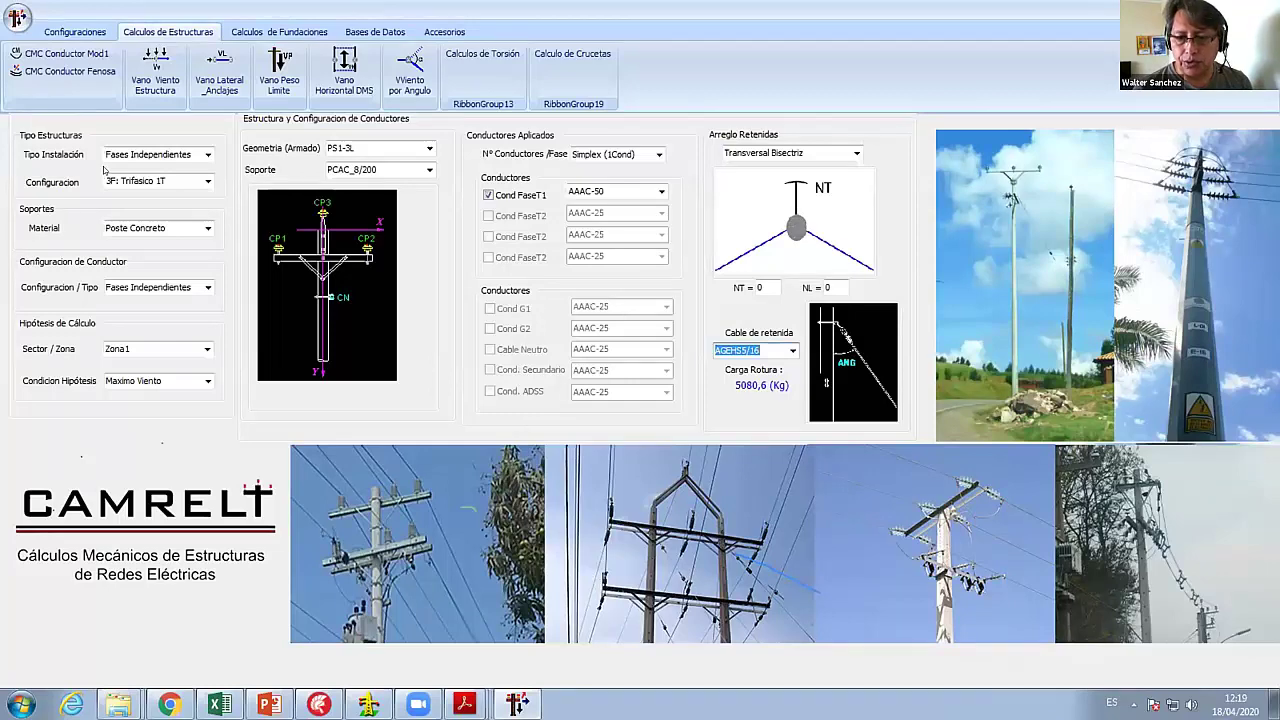
pyautogui.click(55, 53)
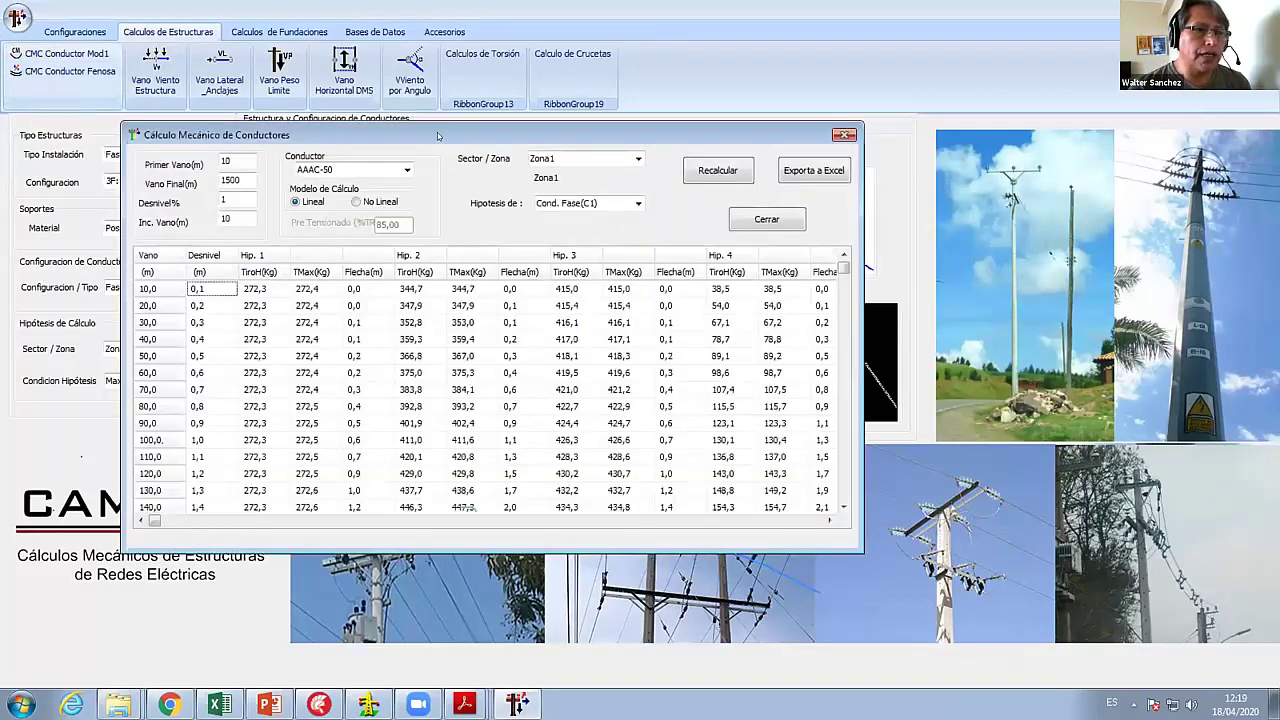
pyautogui.click(350, 242)
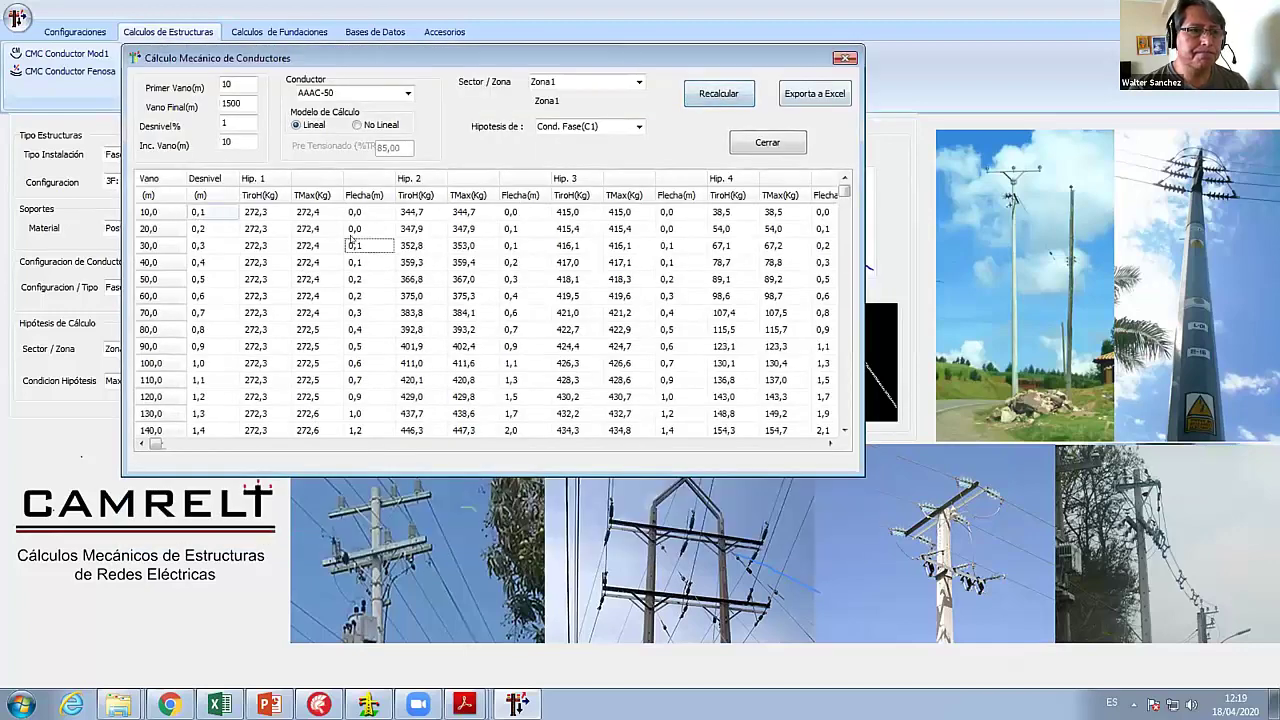
pyautogui.press('Down')
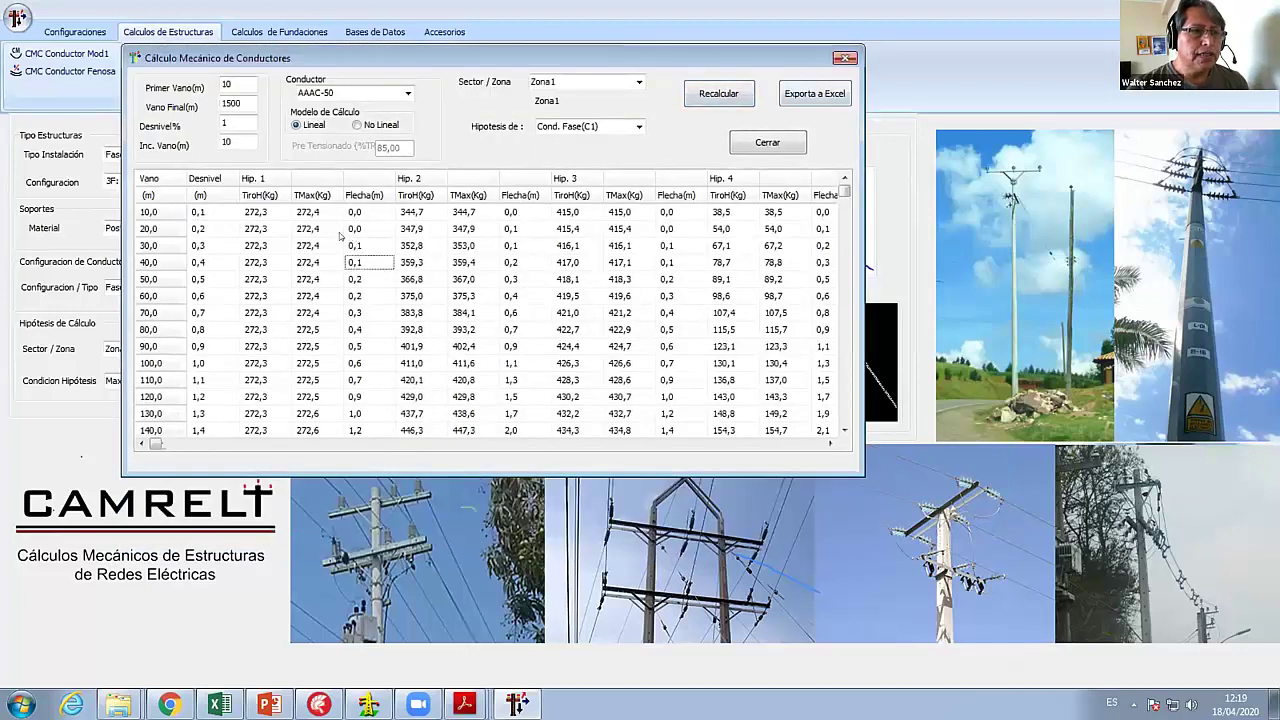
pyautogui.click(410, 262)
pyautogui.press('Down')
pyautogui.press('Down')
pyautogui.press('Down')
pyautogui.press('Down')
pyautogui.press('Down')
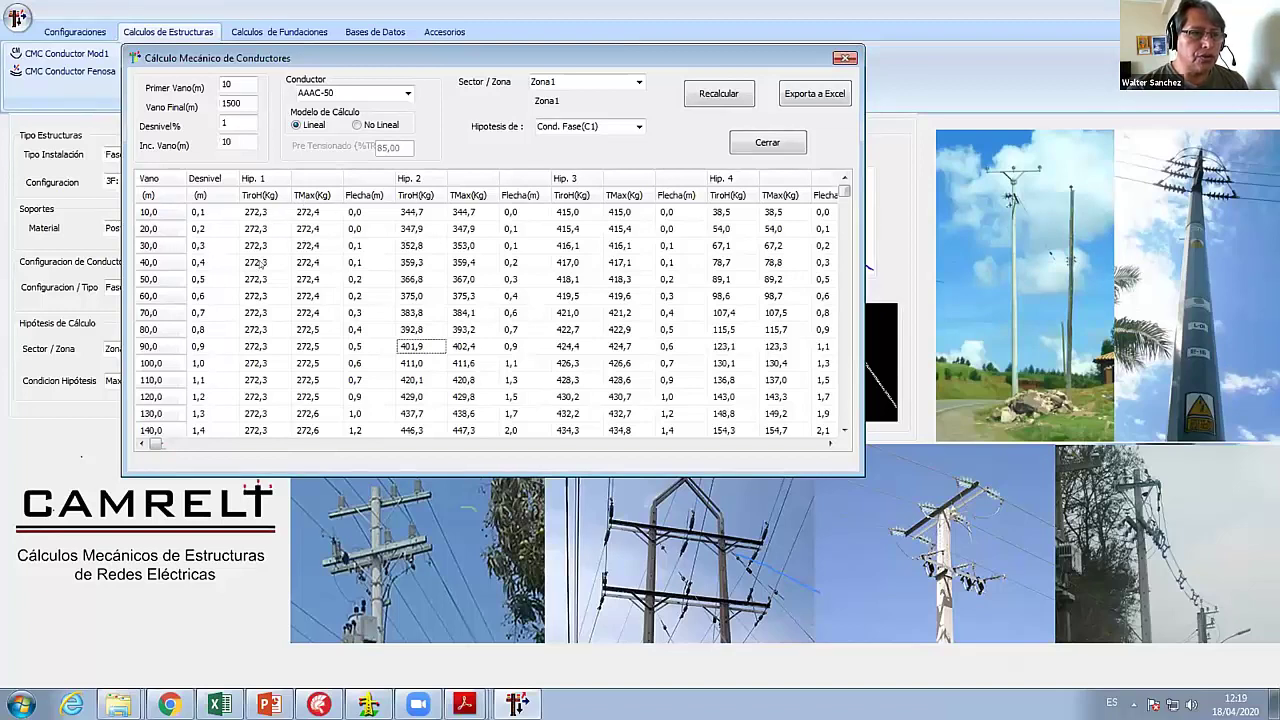
pyautogui.press('pageup')
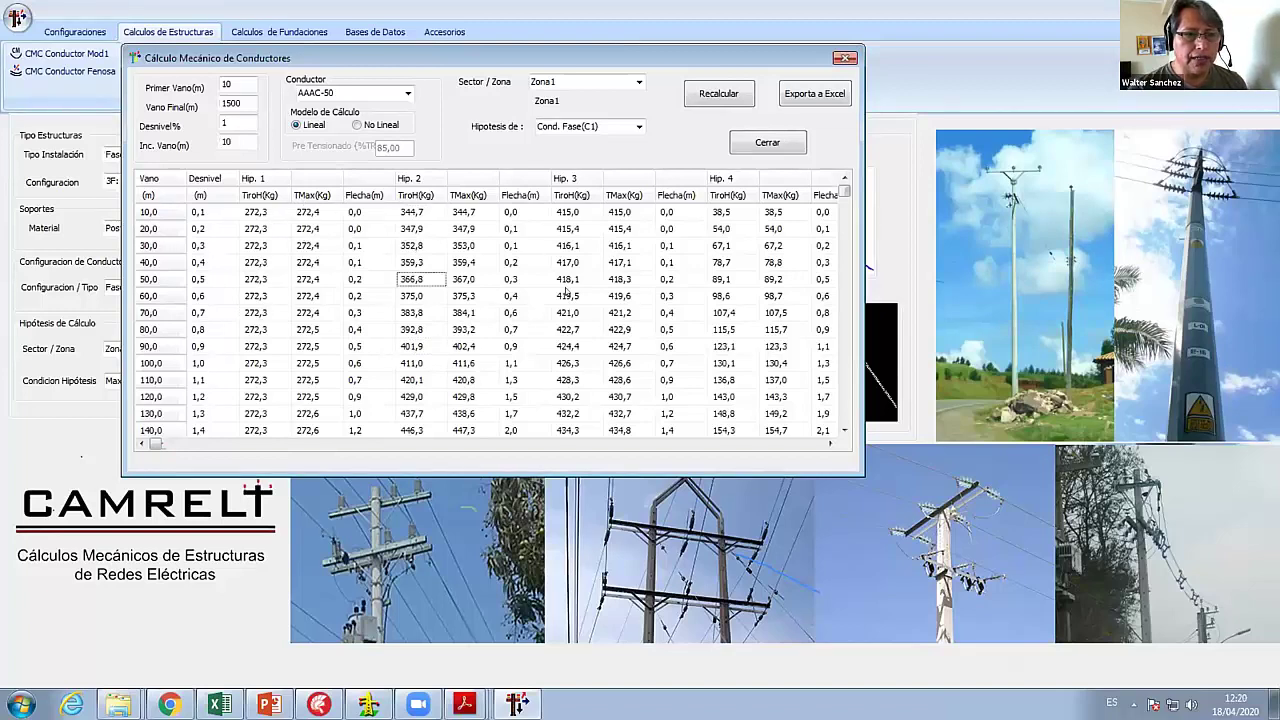
# - Examine how the horizontal tension changes with span length under Hip. 4 and Hip. 3
pyautogui.click(712, 211)
pyautogui.click(721, 347)
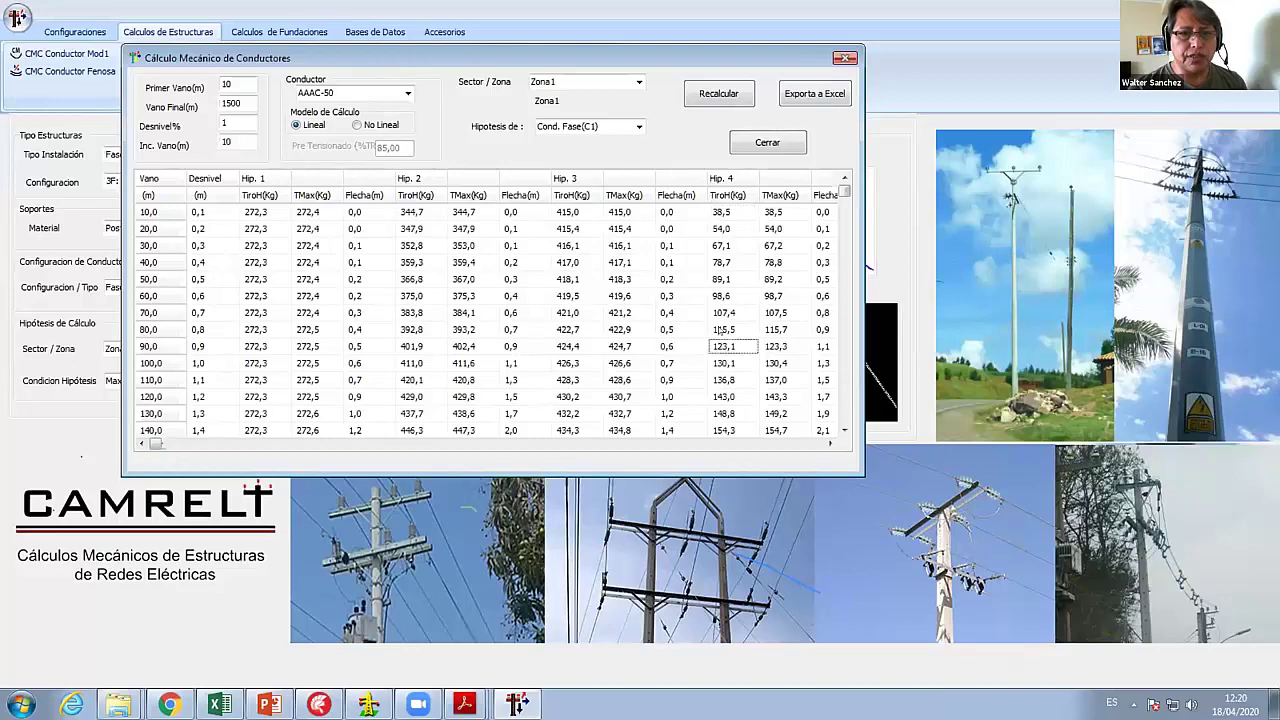
pyautogui.press('Down')
pyautogui.press('Down')
pyautogui.press('Down')
pyautogui.press('Down')
pyautogui.press('Down')
pyautogui.press('Up')
pyautogui.press('Up')
pyautogui.press('Up')
pyautogui.press('Up')
pyautogui.press('Up')
pyautogui.press('Up')
pyautogui.press('Up')
pyautogui.press('Up')
pyautogui.press('Up')
pyautogui.press('Up')
pyautogui.press('Up')
pyautogui.press('Up')
pyautogui.press('Up')
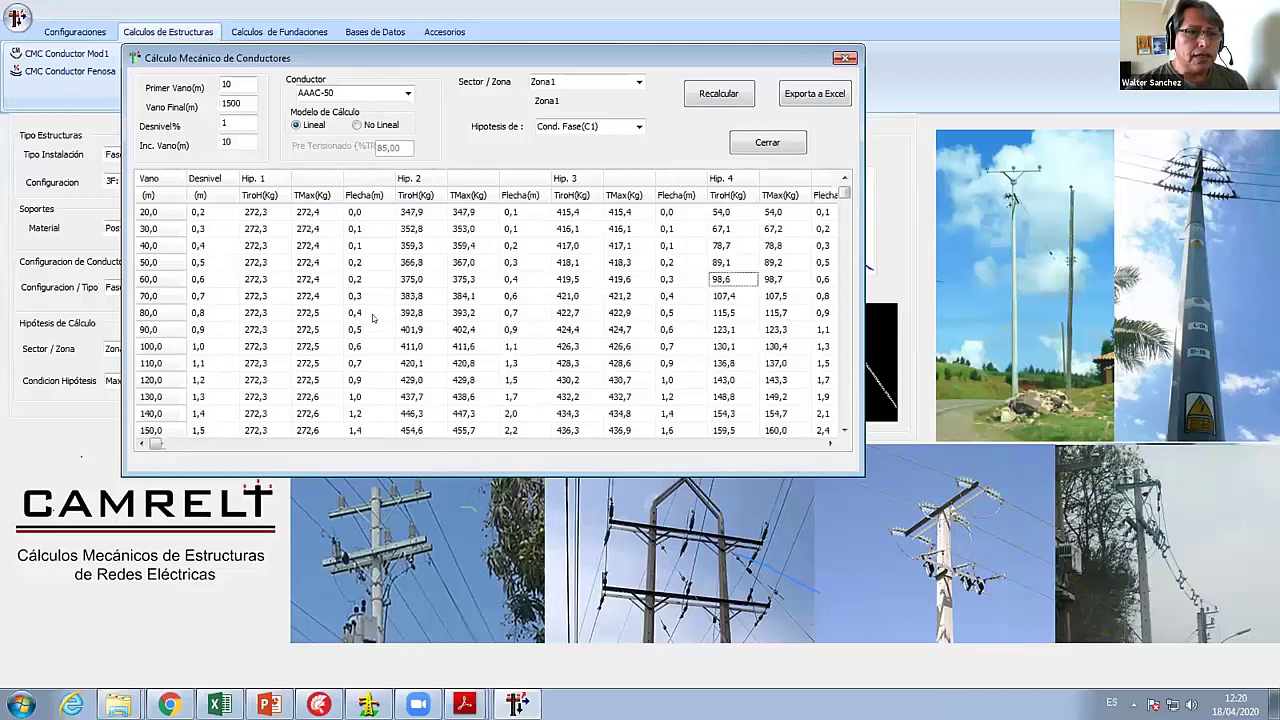
pyautogui.click(566, 229)
pyautogui.click(565, 279)
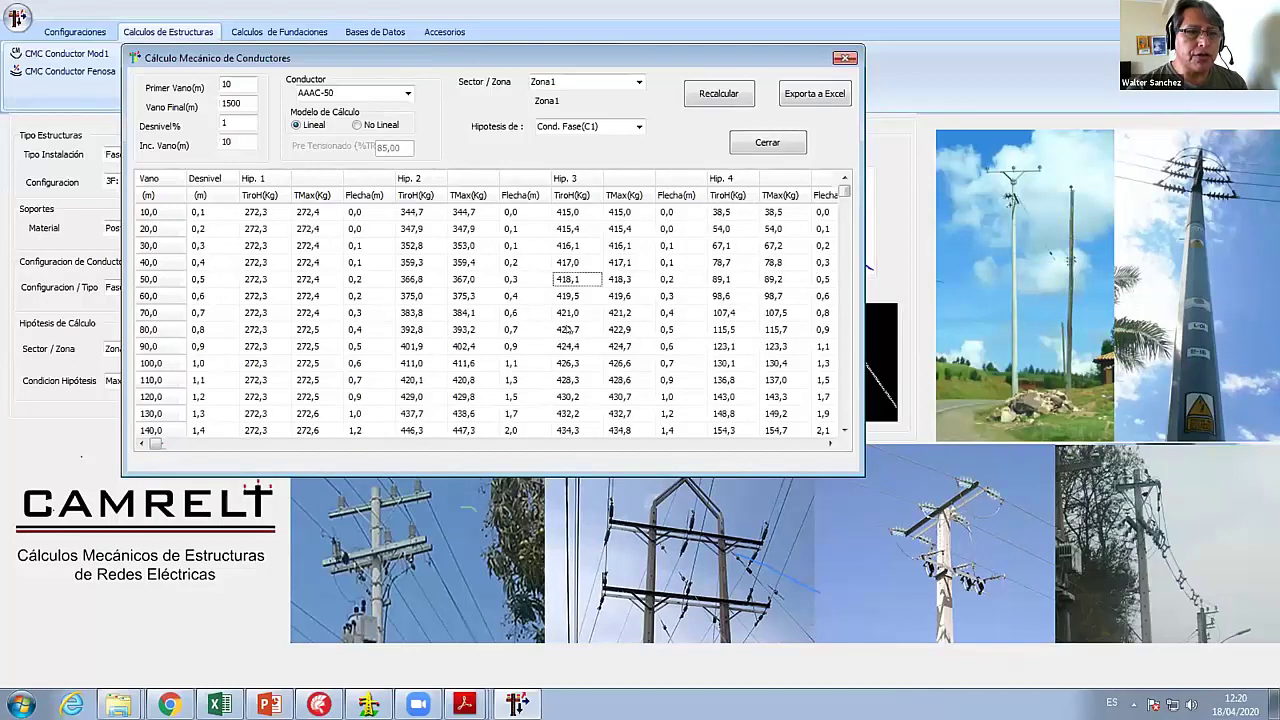
pyautogui.click(565, 329)
pyautogui.click(560, 346)
pyautogui.press('pageup')
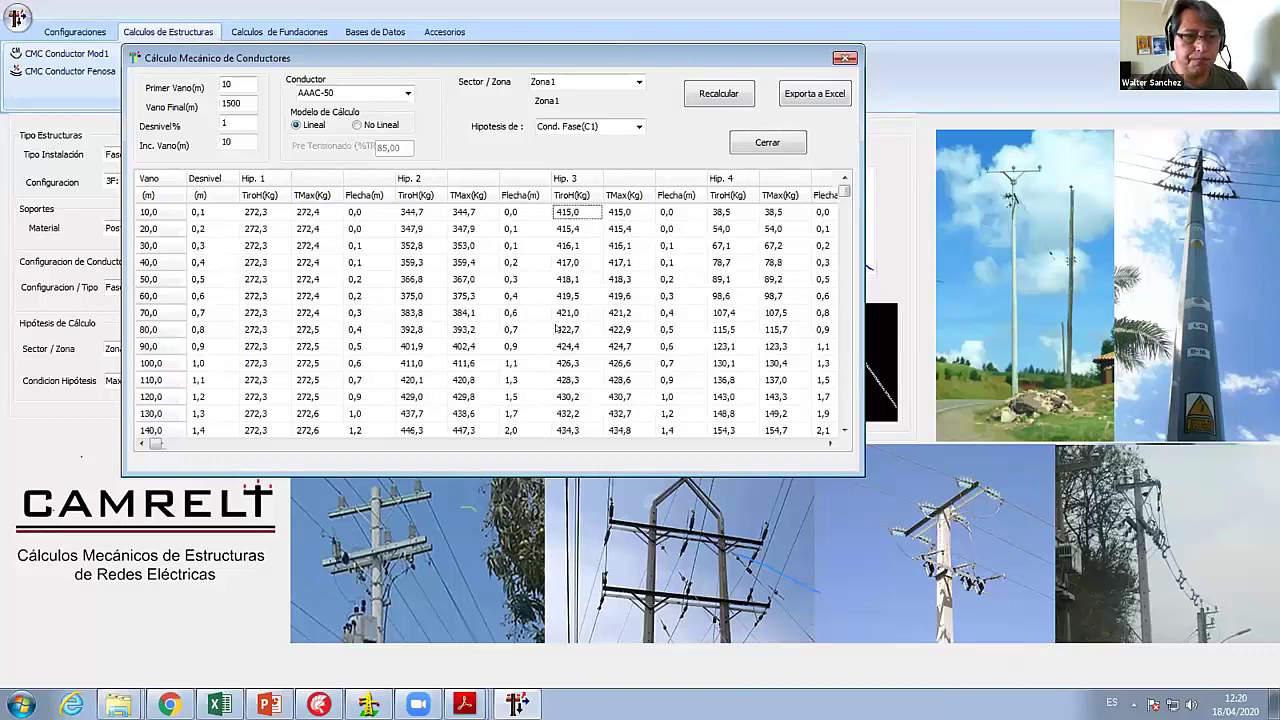
# - Examine how the Hip. 2 horizontal tension varies with the span from 10 to 230 m
pyautogui.moveTo(413, 212); pyautogui.dragTo(411, 235)
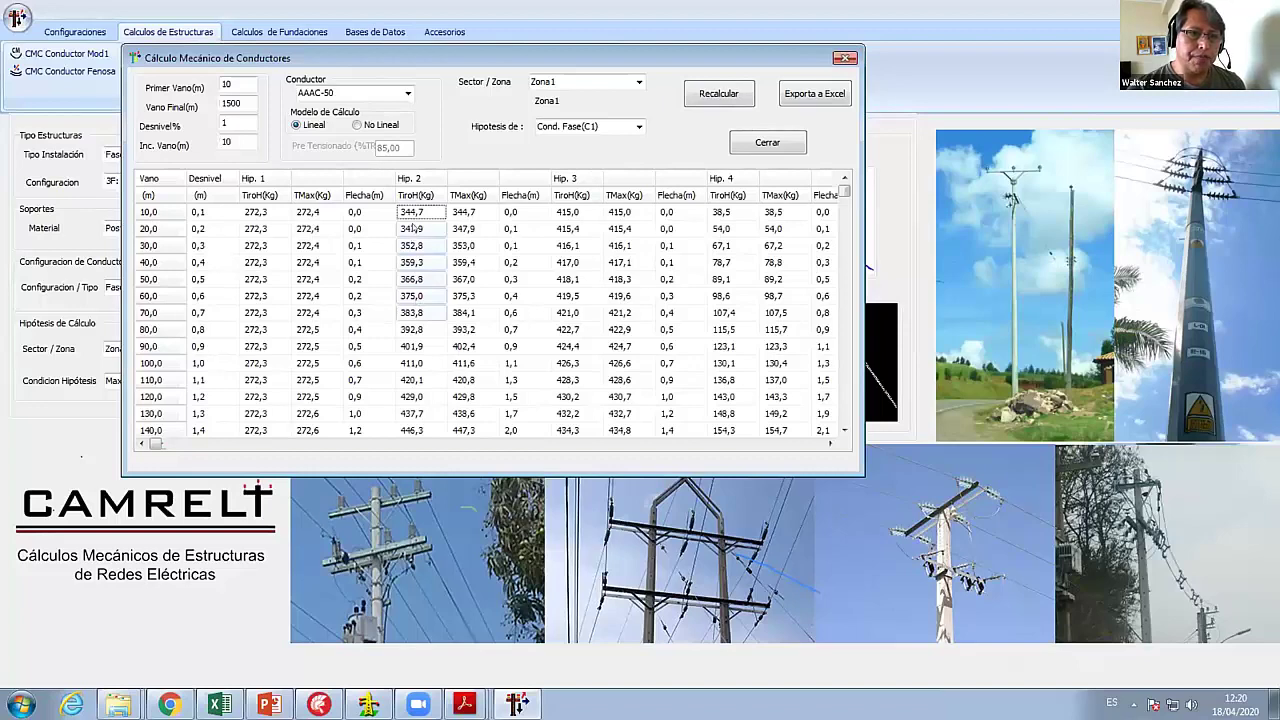
pyautogui.click(415, 229)
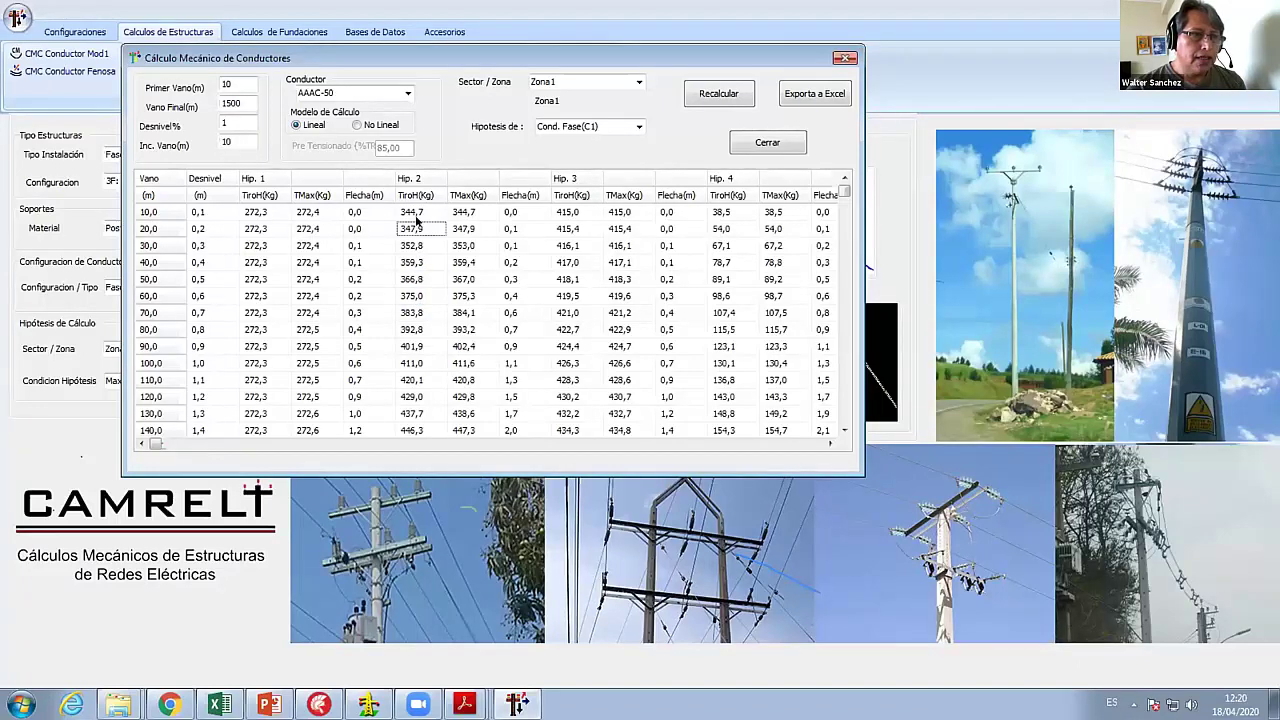
pyautogui.click(416, 215)
pyautogui.click(416, 228)
pyautogui.click(417, 212)
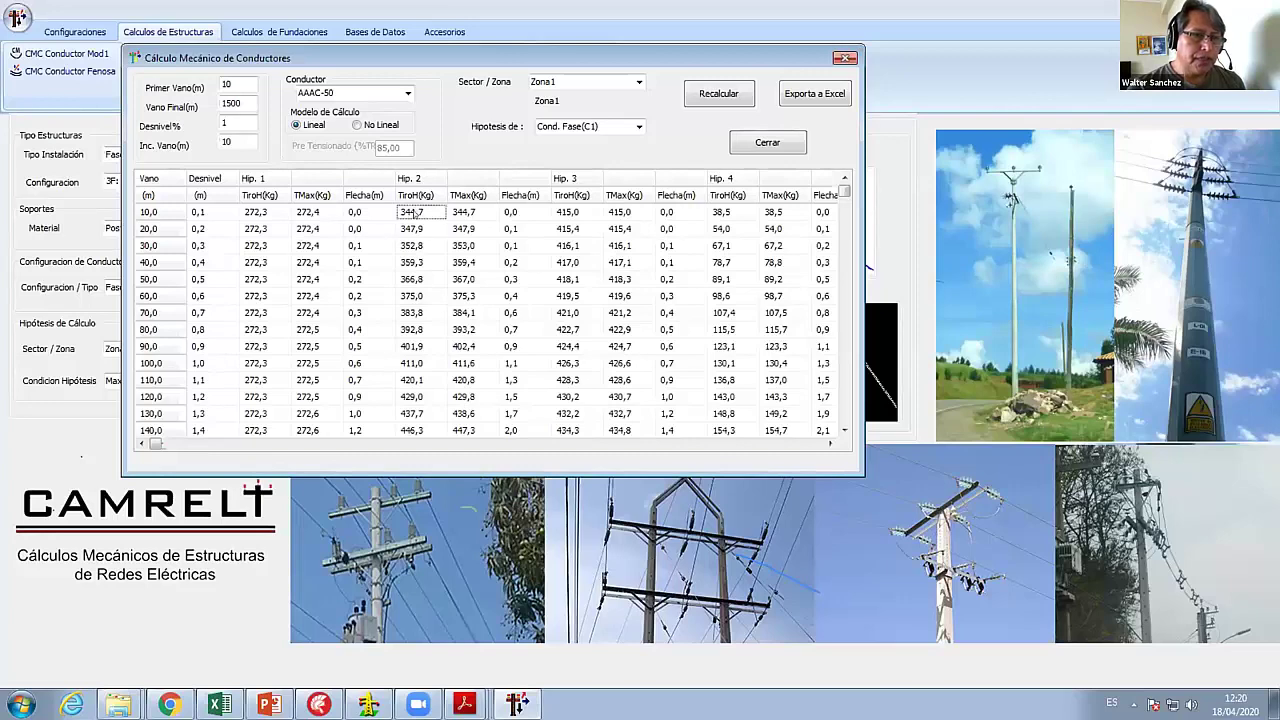
pyautogui.click(417, 226)
pyautogui.press('Down')
pyautogui.press('Down')
pyautogui.press('Down')
pyautogui.press('Down')
pyautogui.press('Down')
pyautogui.press('Down')
pyautogui.press('Down')
pyautogui.press('Down')
pyautogui.press('Down')
pyautogui.press('Down')
pyautogui.press('Down')
pyautogui.press('Down')
pyautogui.press('Down')
pyautogui.press('Down')
pyautogui.press('Down')
pyautogui.press('Down')
pyautogui.press('Down')
pyautogui.press('Down')
pyautogui.press('Down')
pyautogui.press('Down')
pyautogui.press('Down')
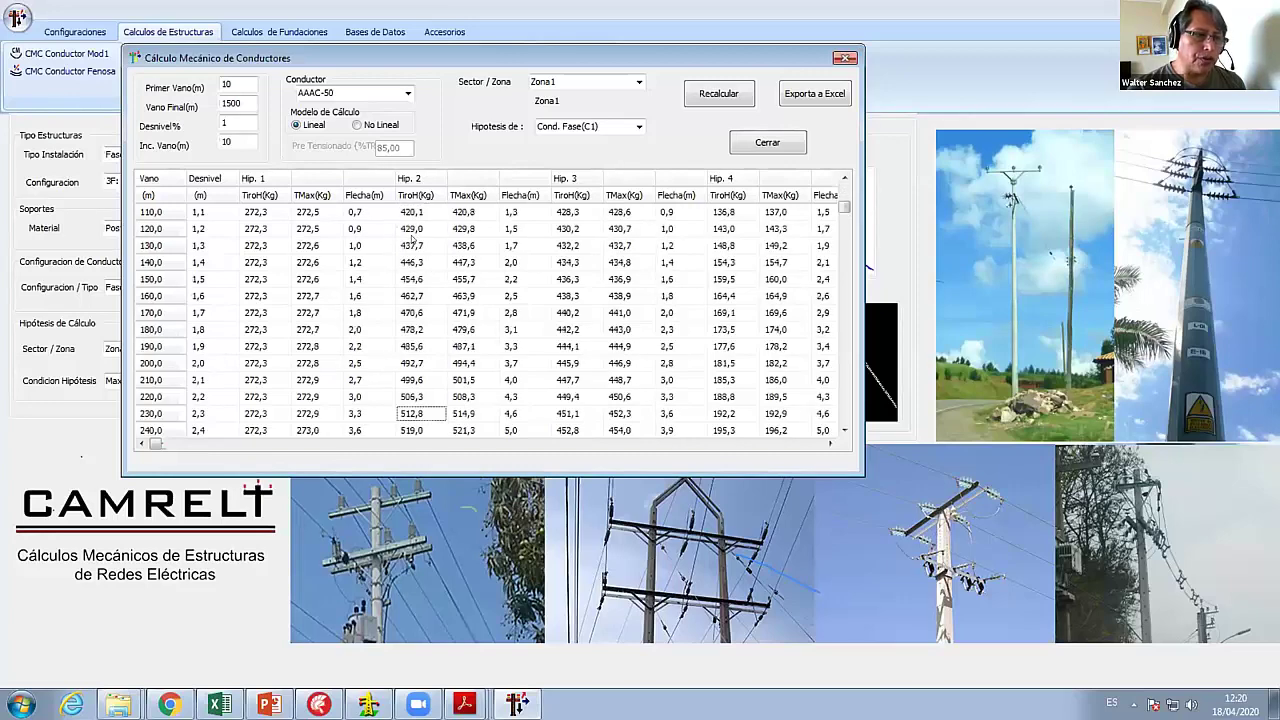
pyautogui.press('Up')
pyautogui.press('Up')
pyautogui.press('Up')
pyautogui.press('Up')
pyautogui.press('Up')
pyautogui.press('Up')
pyautogui.press('Up')
pyautogui.press('Up')
pyautogui.press('Up')
pyautogui.press('Up')
pyautogui.press('Up')
pyautogui.press('Up')
pyautogui.press('Up')
pyautogui.press('Up')
pyautogui.press('Up')
pyautogui.press('Up')
pyautogui.press('Up')
pyautogui.press('Up')
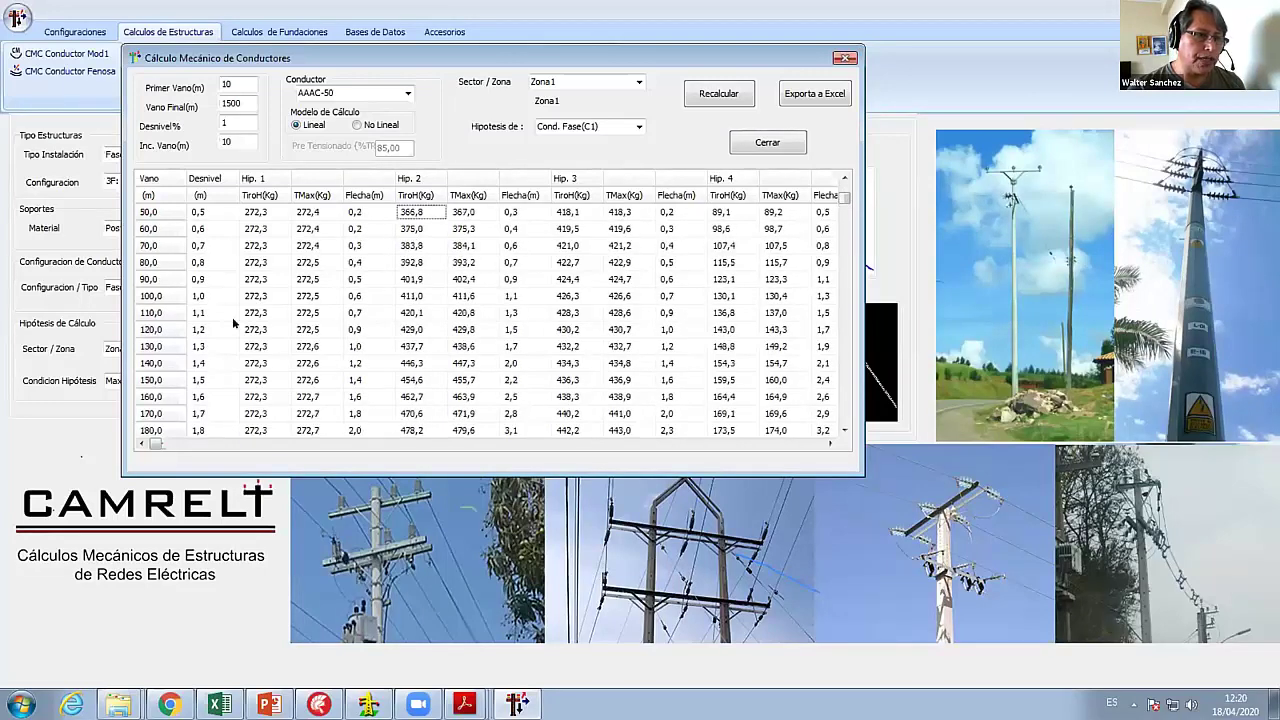
# - Compare the horizontal tensions of Hip. 2 and Hip. 3 for spans of about 90 to 210 m
pyautogui.click(405, 297)
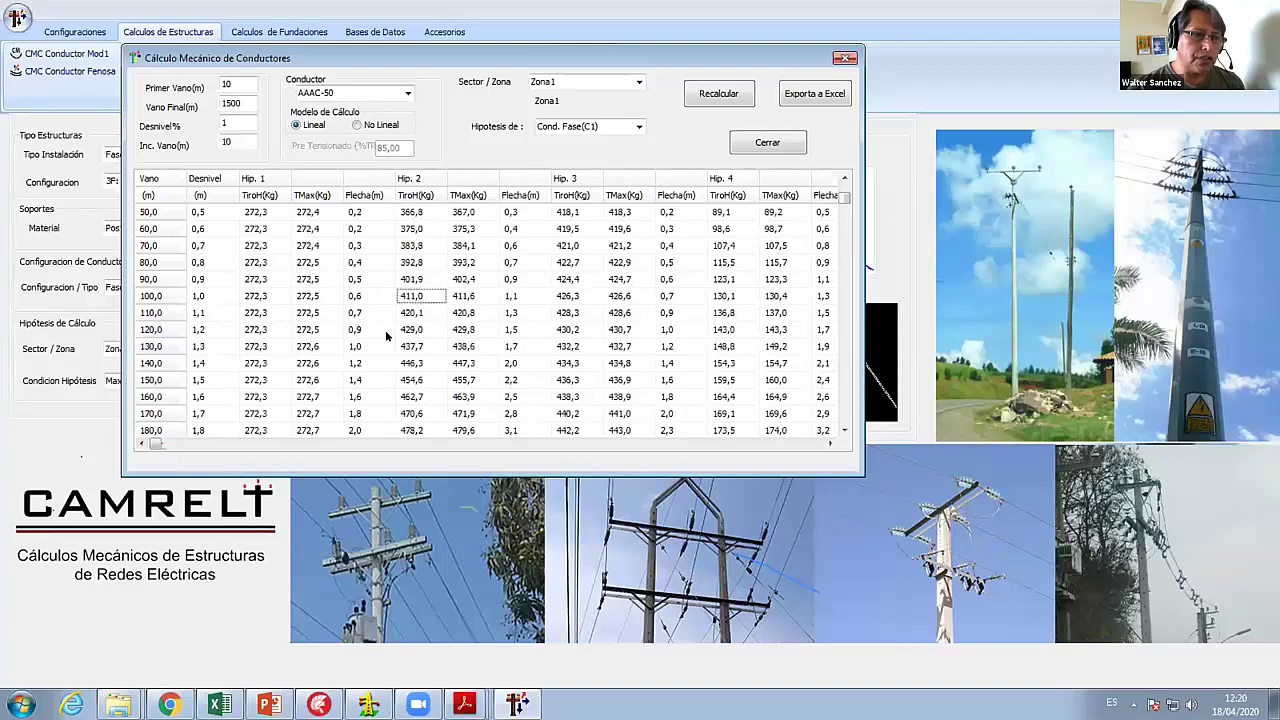
pyautogui.press('Down')
pyautogui.press('Down')
pyautogui.press('Down')
pyautogui.press('Down')
pyautogui.press('Down')
pyautogui.press('Down')
pyautogui.press('Down')
pyautogui.press('Down')
pyautogui.press('Down')
pyautogui.press('Down')
pyautogui.press('Down')
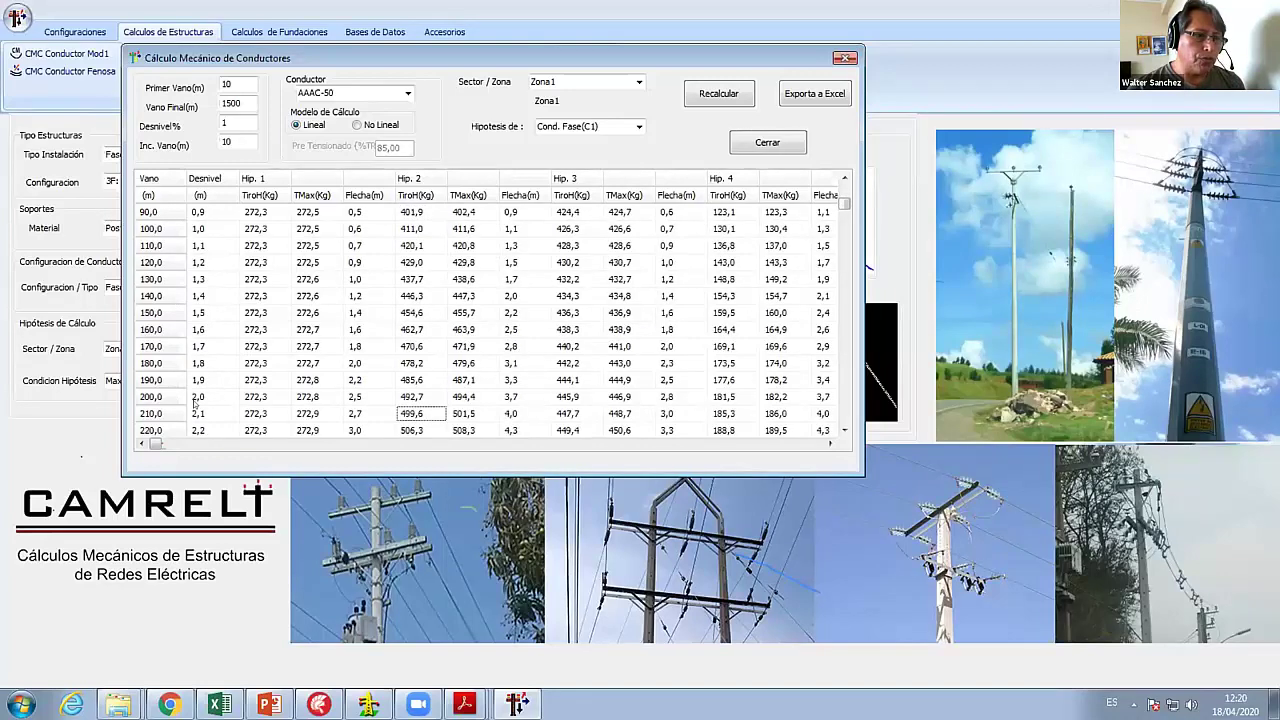
pyautogui.click(410, 399)
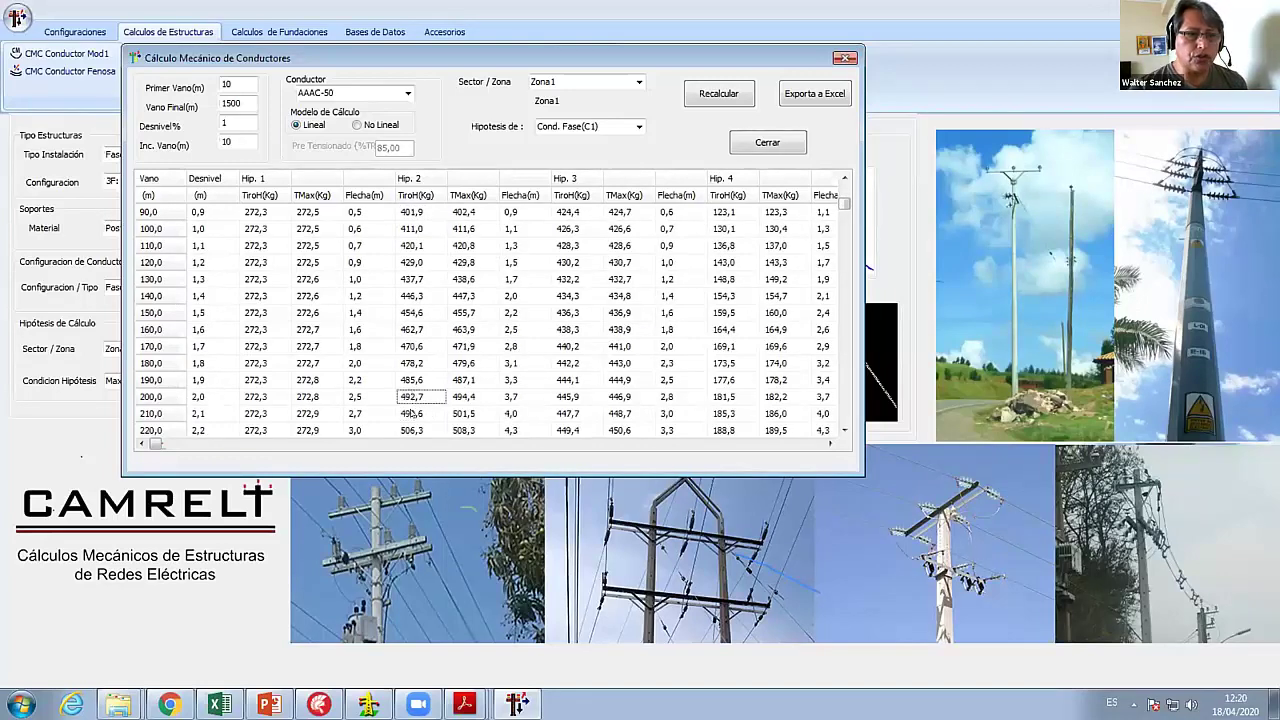
pyautogui.click(572, 212)
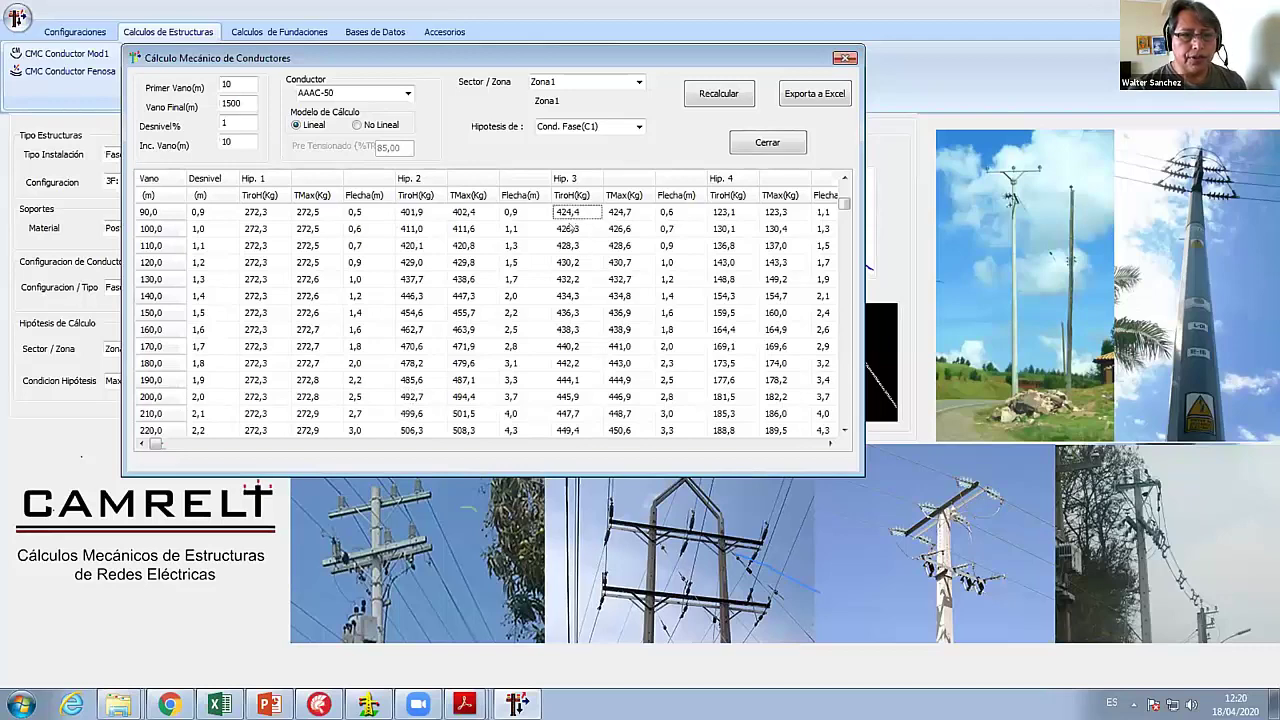
pyautogui.click(567, 365)
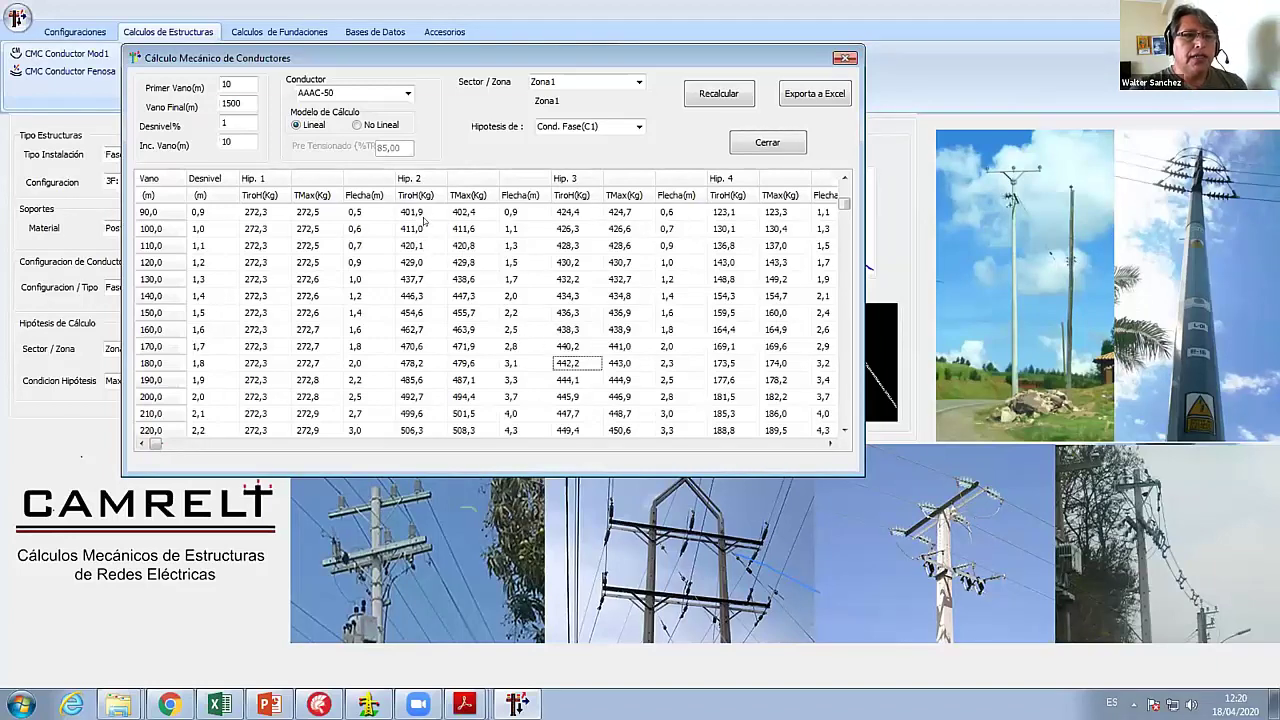
pyautogui.moveTo(416, 212); pyautogui.dragTo(403, 389)
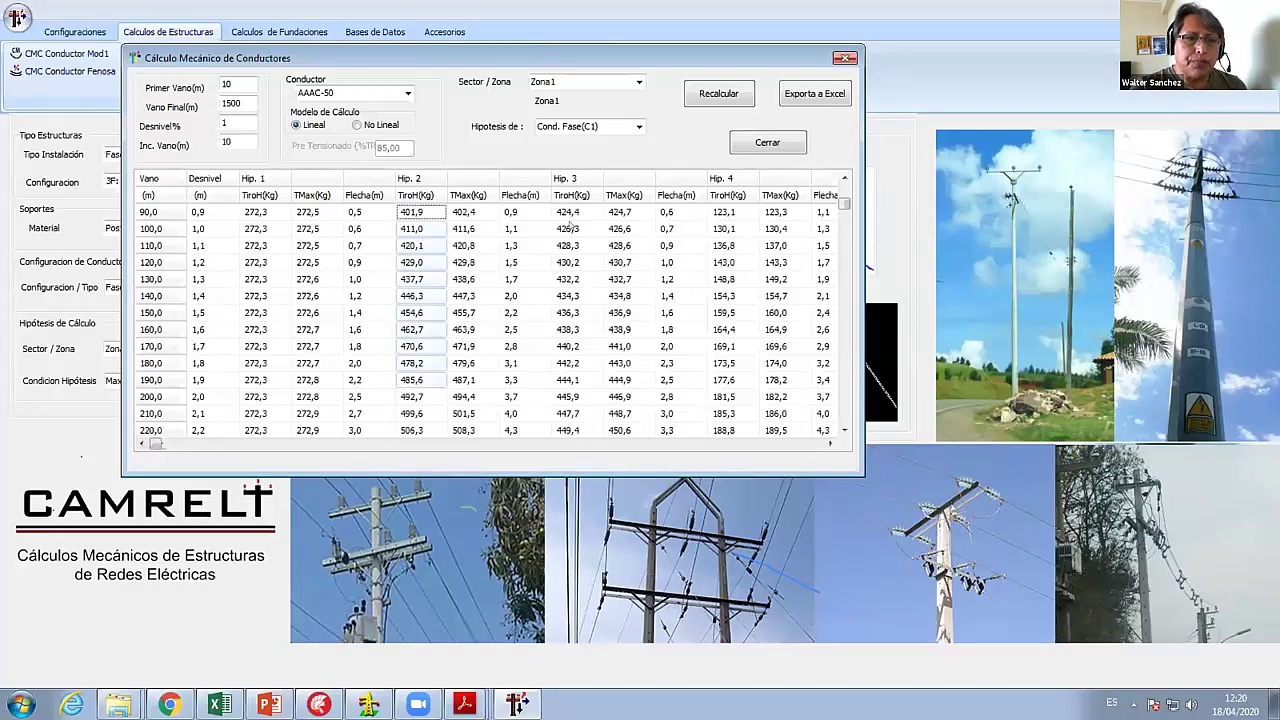
pyautogui.click(571, 214)
pyautogui.moveTo(570, 403); pyautogui.dragTo(576, 430)
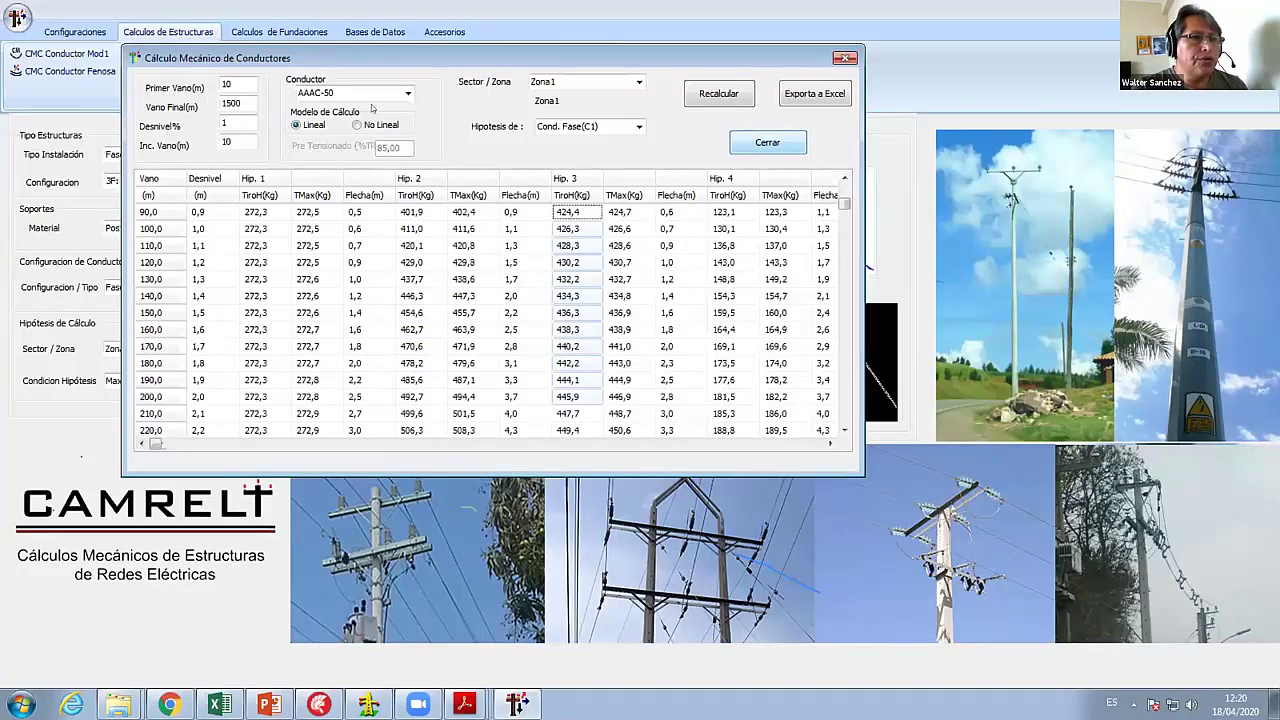
# - Close the conductor calculation and open the transversal wind-span report (Vano Viento Estructura) for the PS1-3L structure
pyautogui.press('Escape')
pyautogui.click(155, 72)
pyautogui.moveTo(544, 154); pyautogui.dragTo(530, 52)
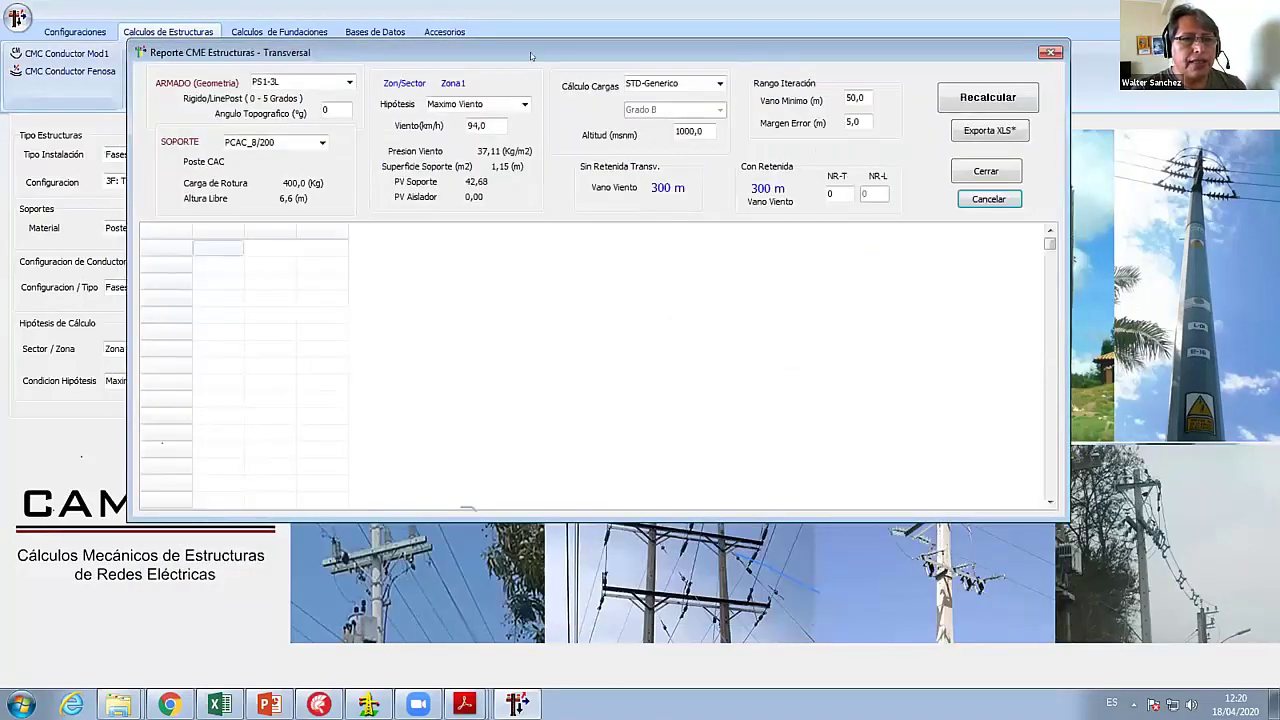
# - Set the transversal report's support to the PCAC_12/200 post under the Maximo Viento hypothesis and recalculate the wind span
pyautogui.click(470, 104)
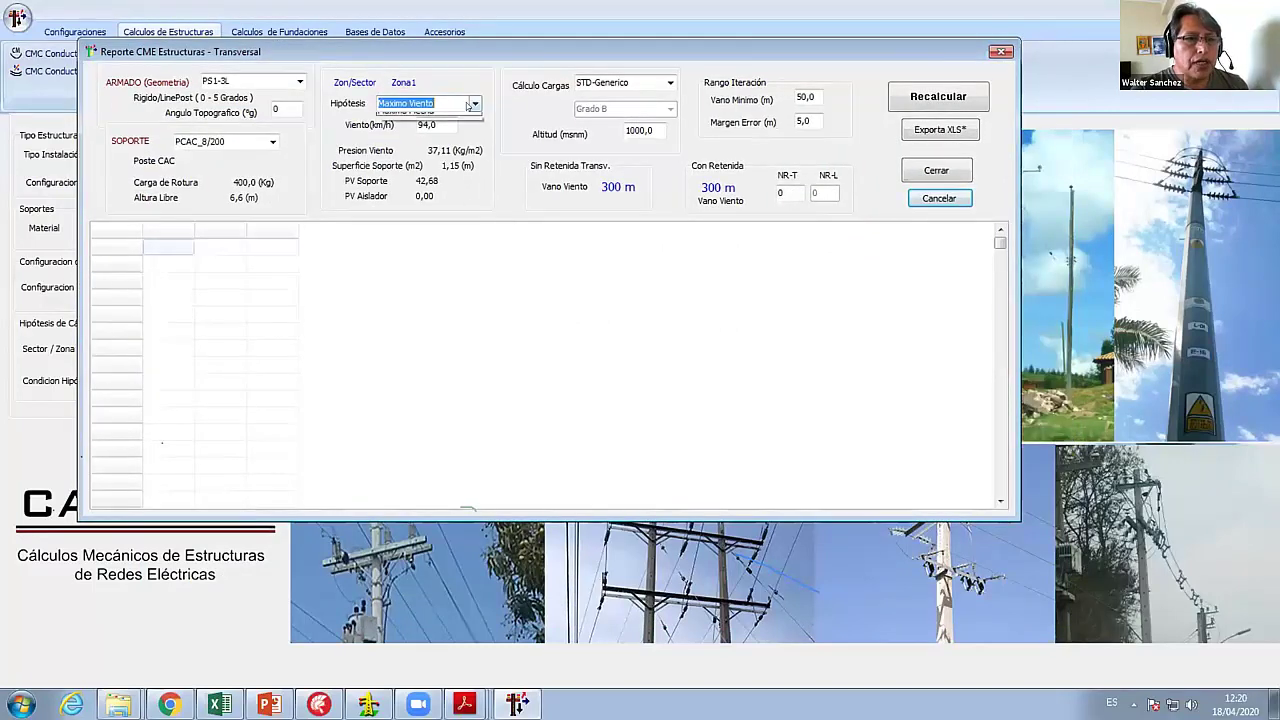
pyautogui.click(721, 404)
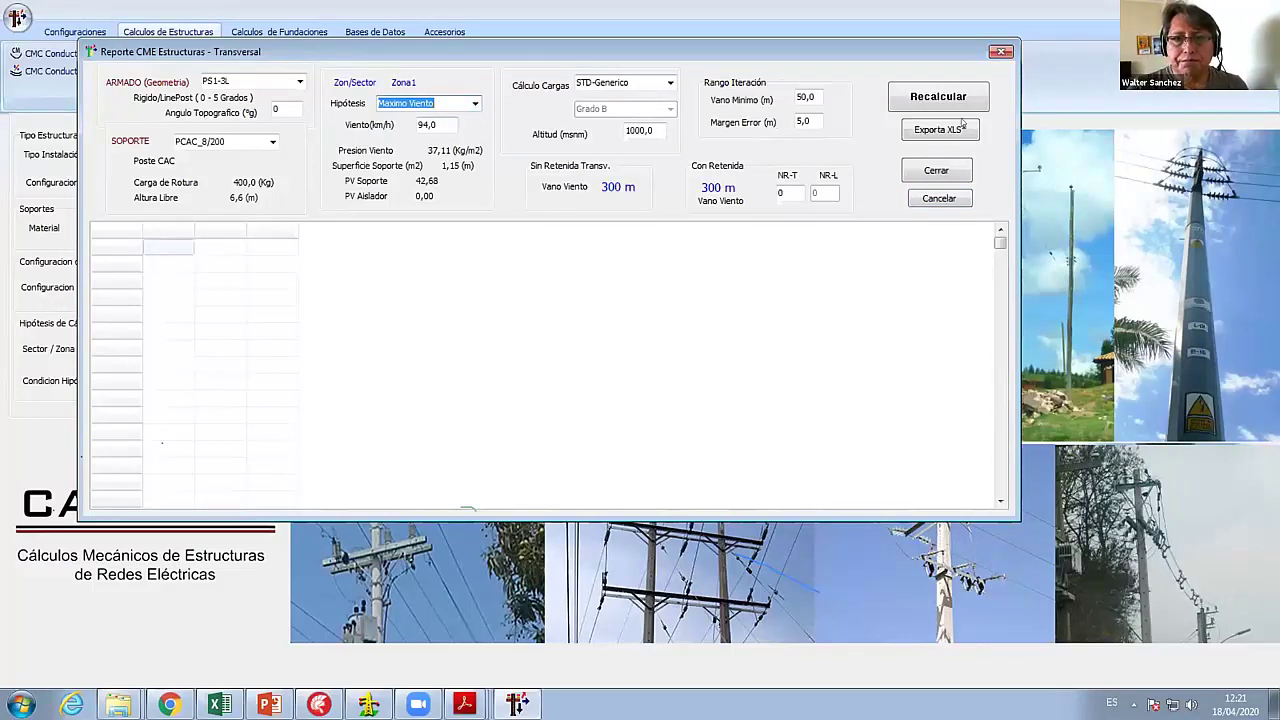
pyautogui.click(270, 144)
pyautogui.scroll(-2, 262, 192)
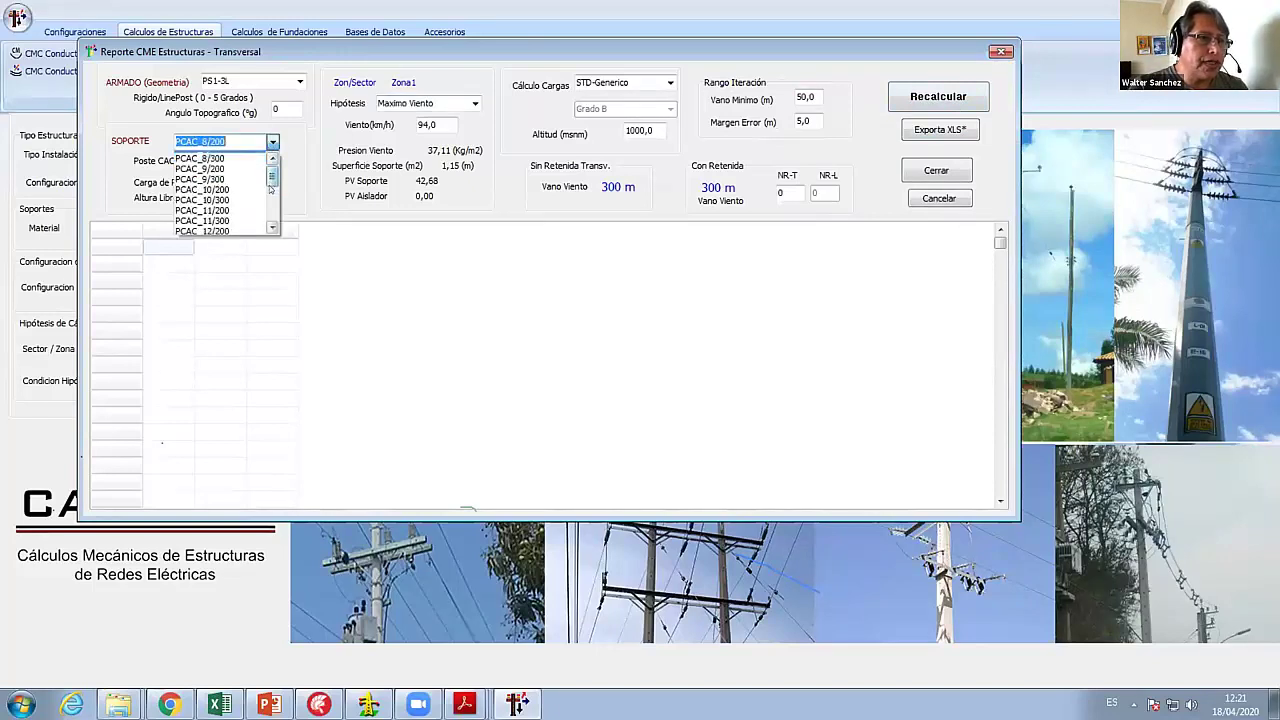
pyautogui.scroll(-1, 259, 195)
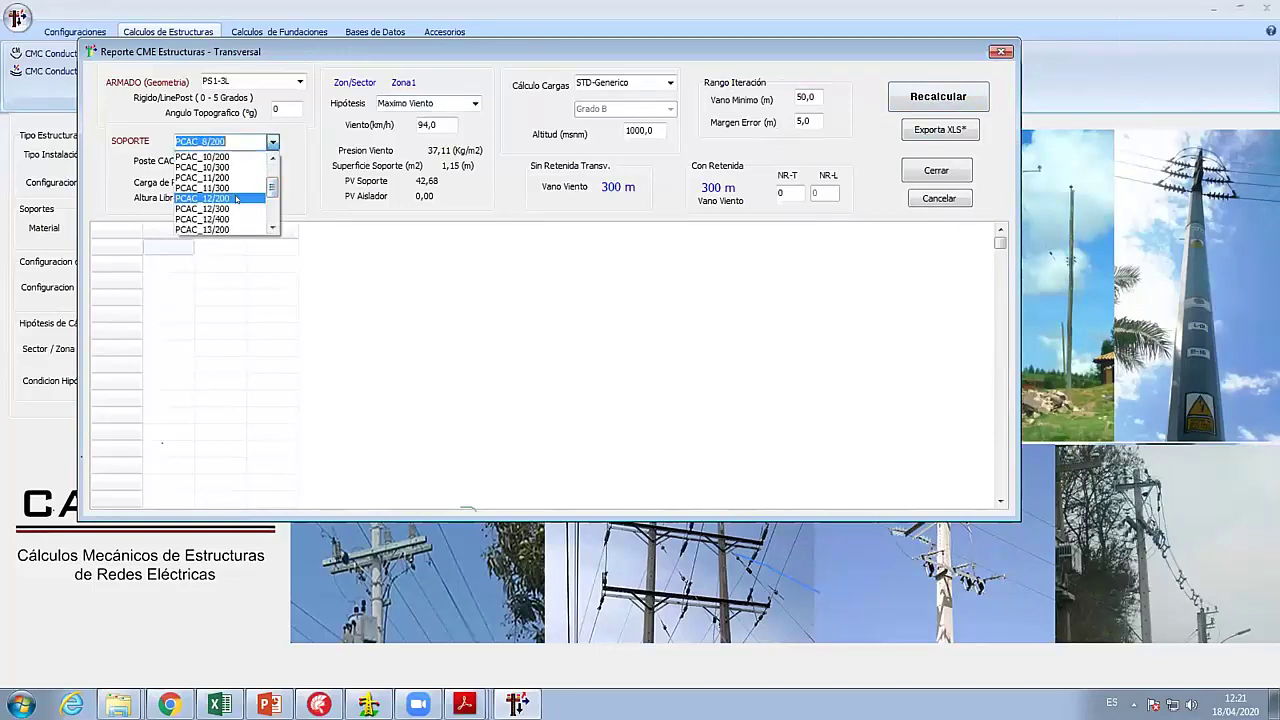
pyautogui.click(232, 209)
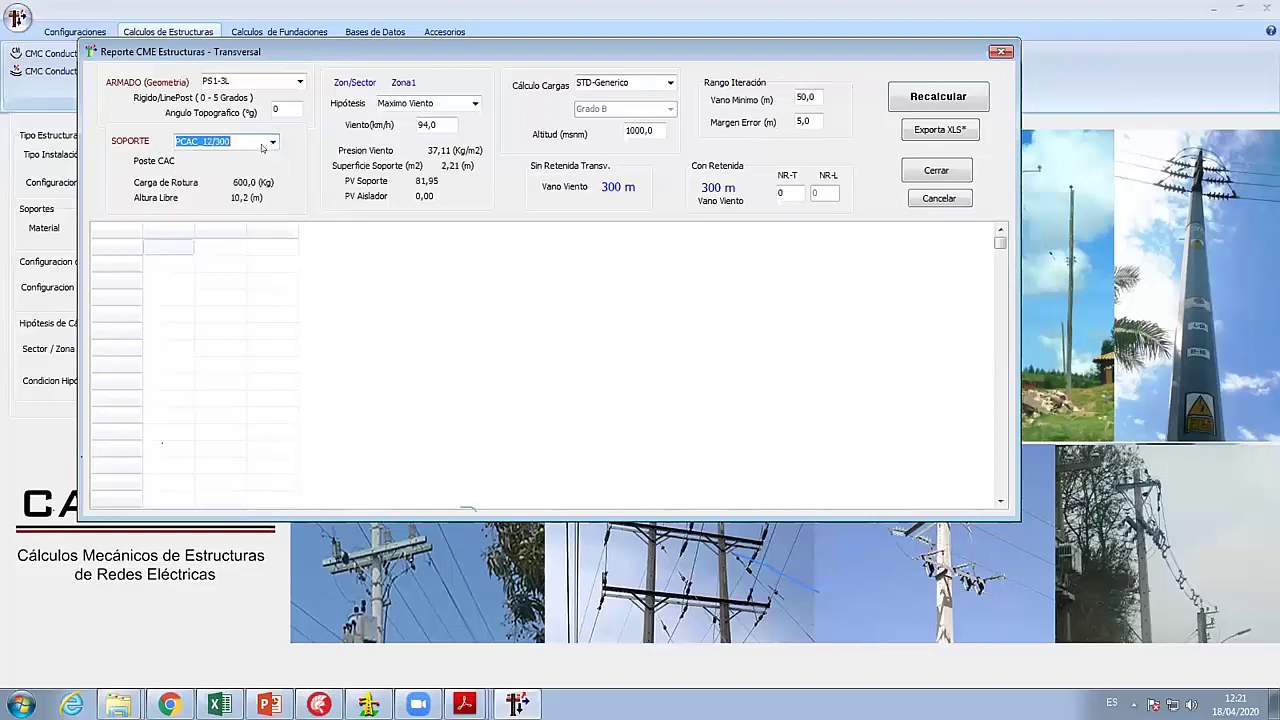
pyautogui.click(272, 142)
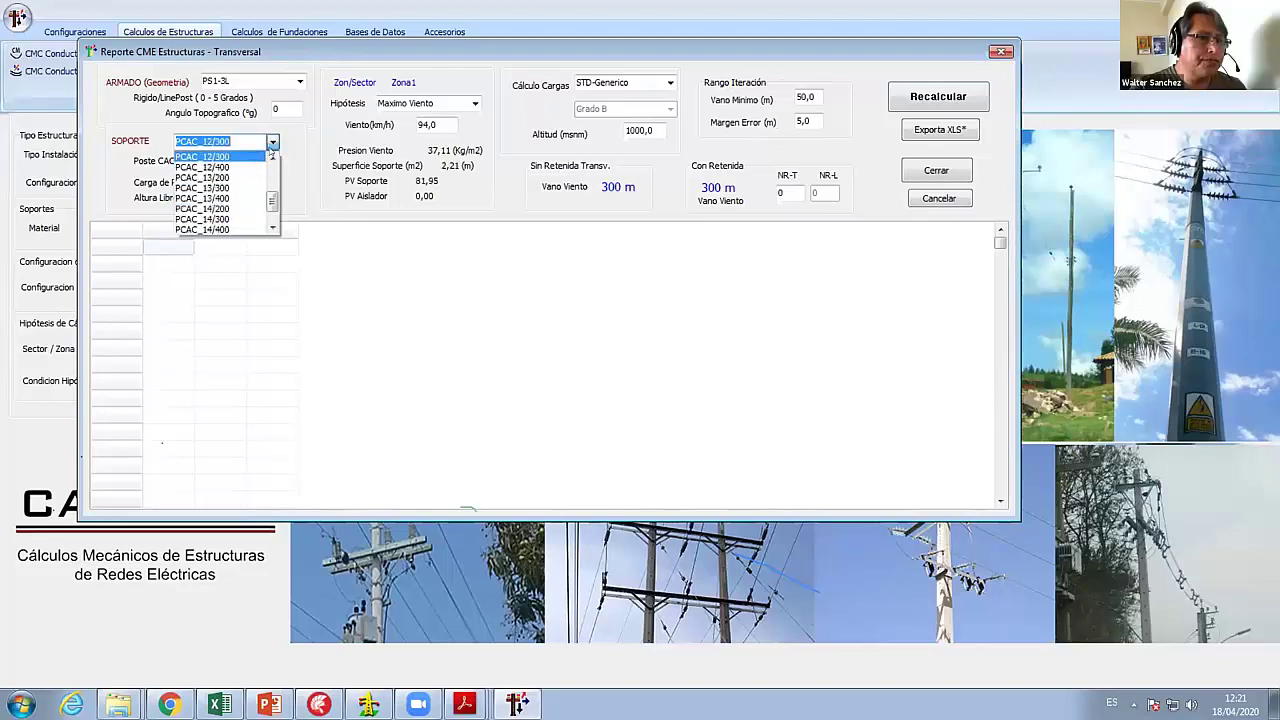
pyautogui.click(248, 158)
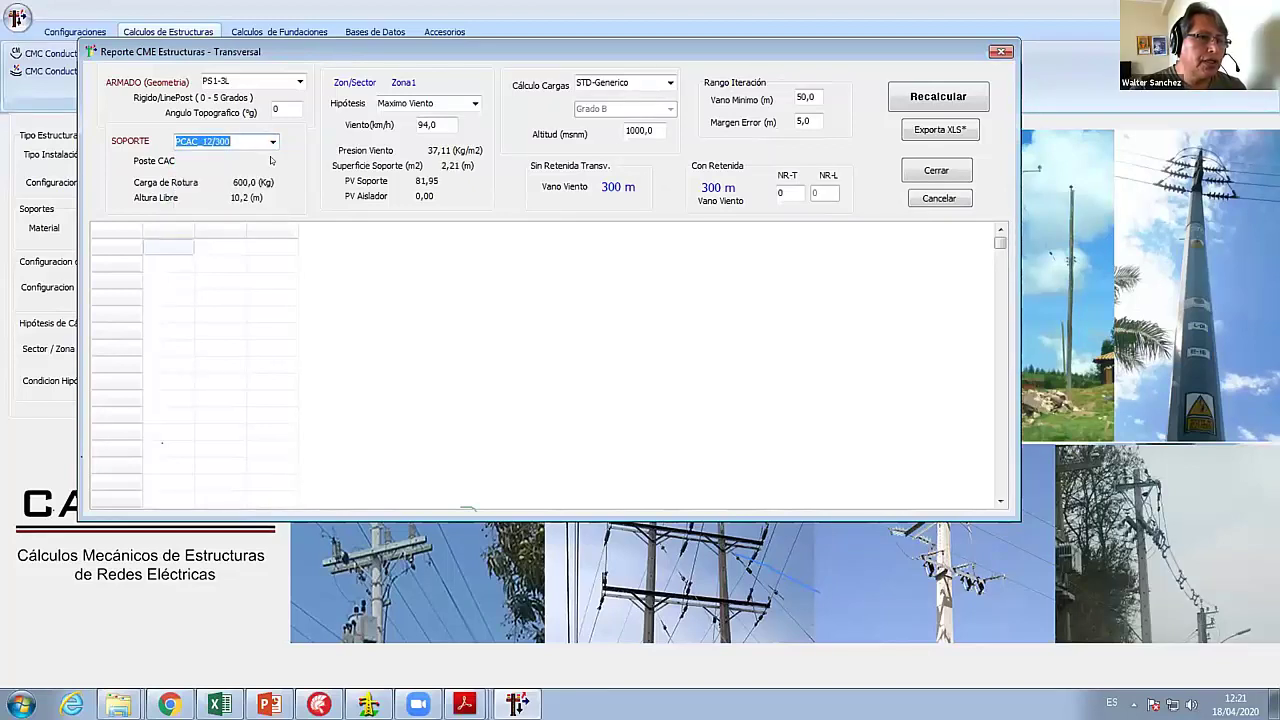
pyautogui.click(272, 142)
pyautogui.click(220, 168)
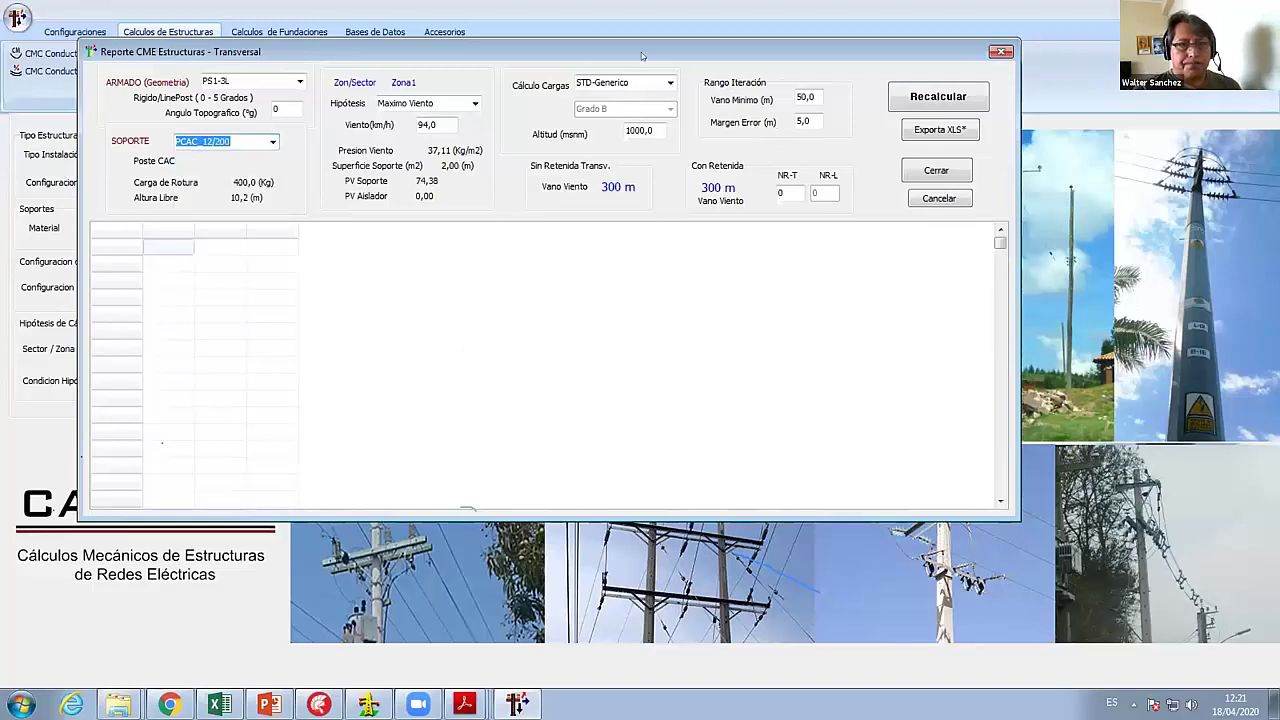
pyautogui.moveTo(644, 54); pyautogui.dragTo(613, 53)
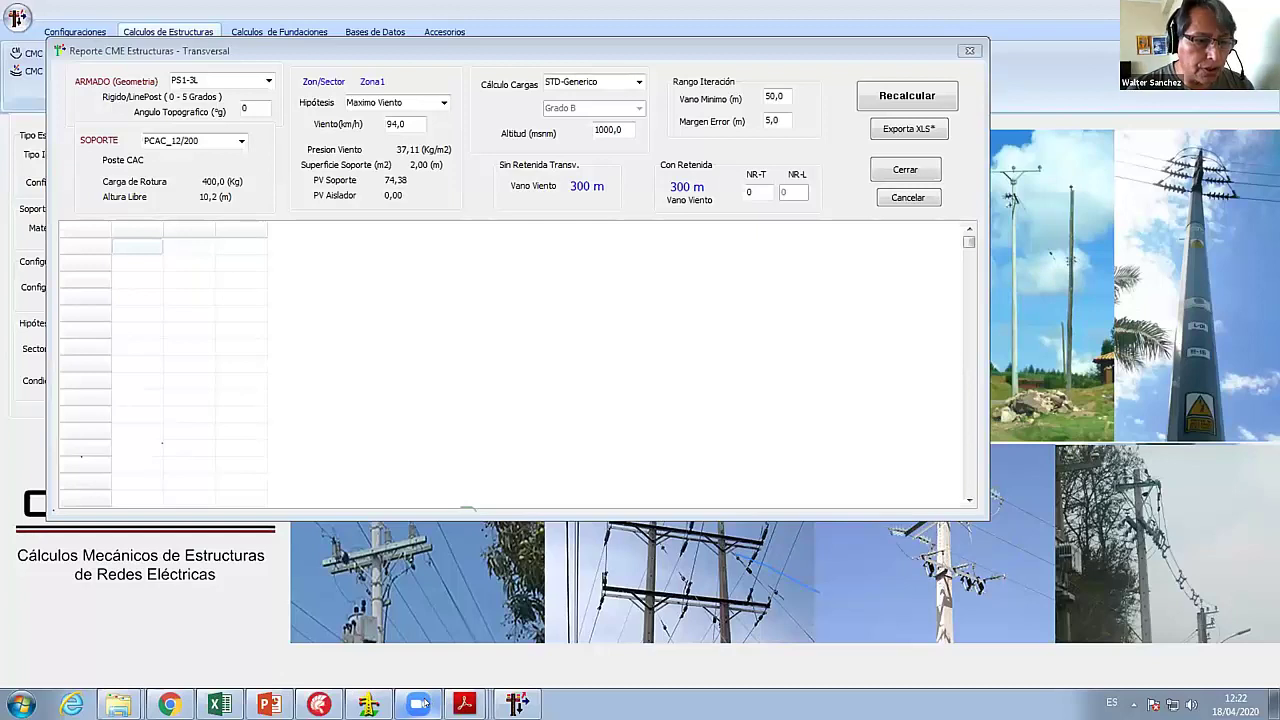
pyautogui.moveTo(423, 704)
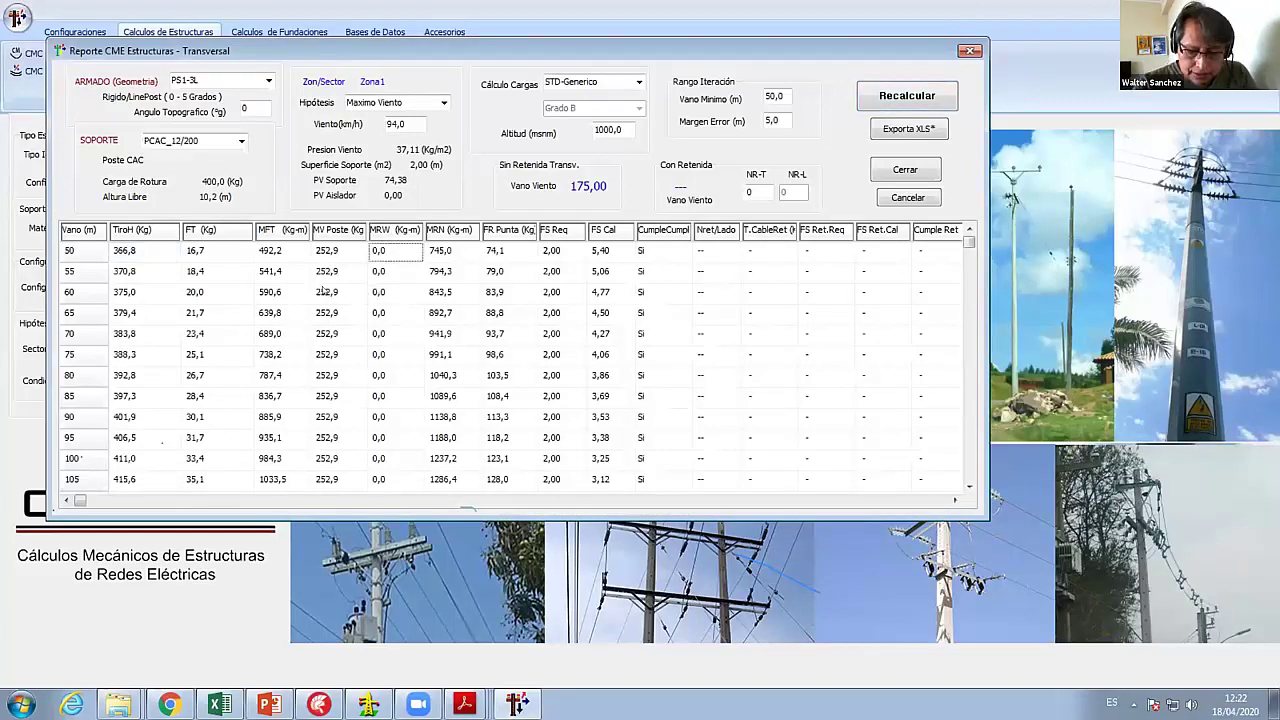
# - Examine the 50 m span row of the report, from the horizontal tension through the moments to the calculated safety factor
pyautogui.click(324, 280)
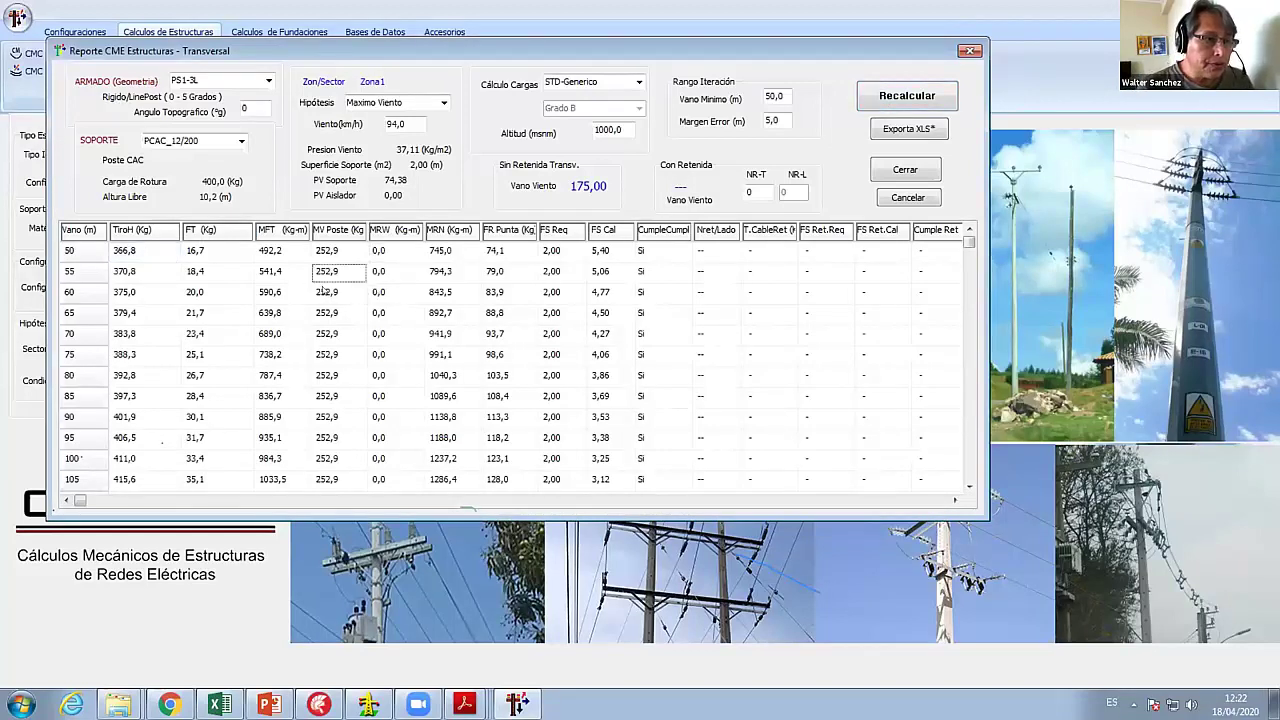
pyautogui.press('Up')
pyautogui.press('Left')
pyautogui.press('Left')
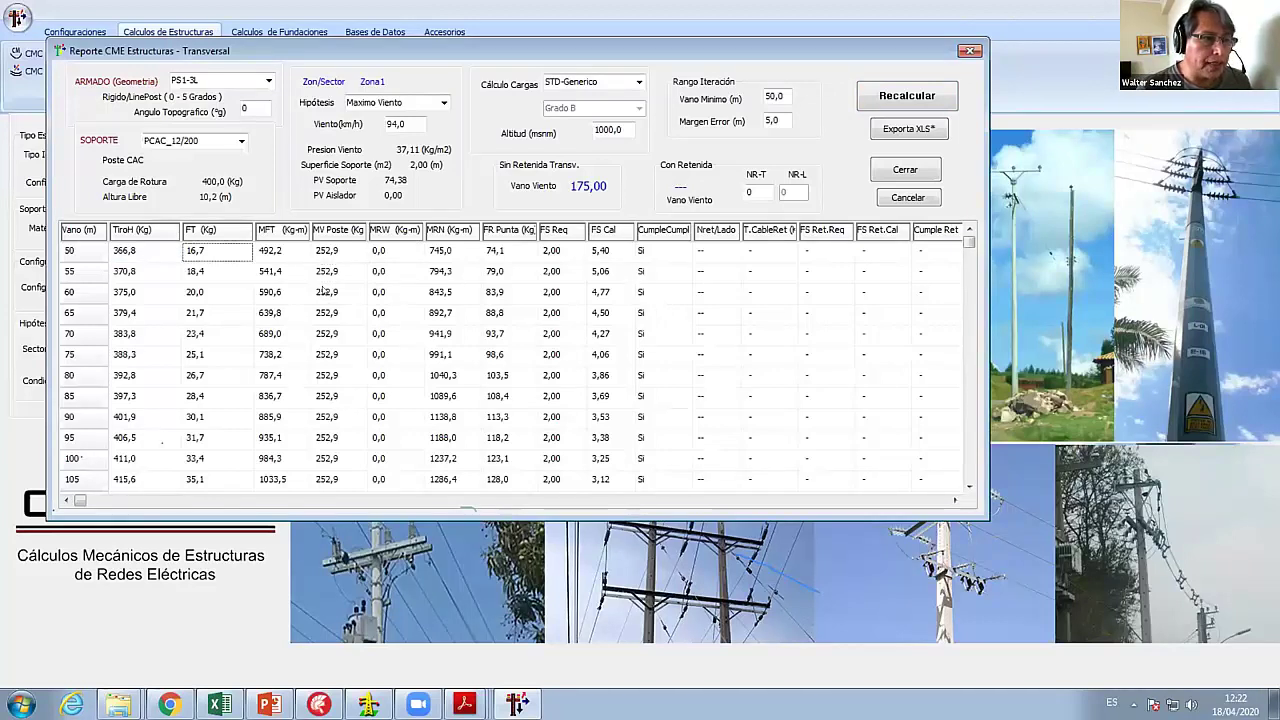
pyautogui.press('Left')
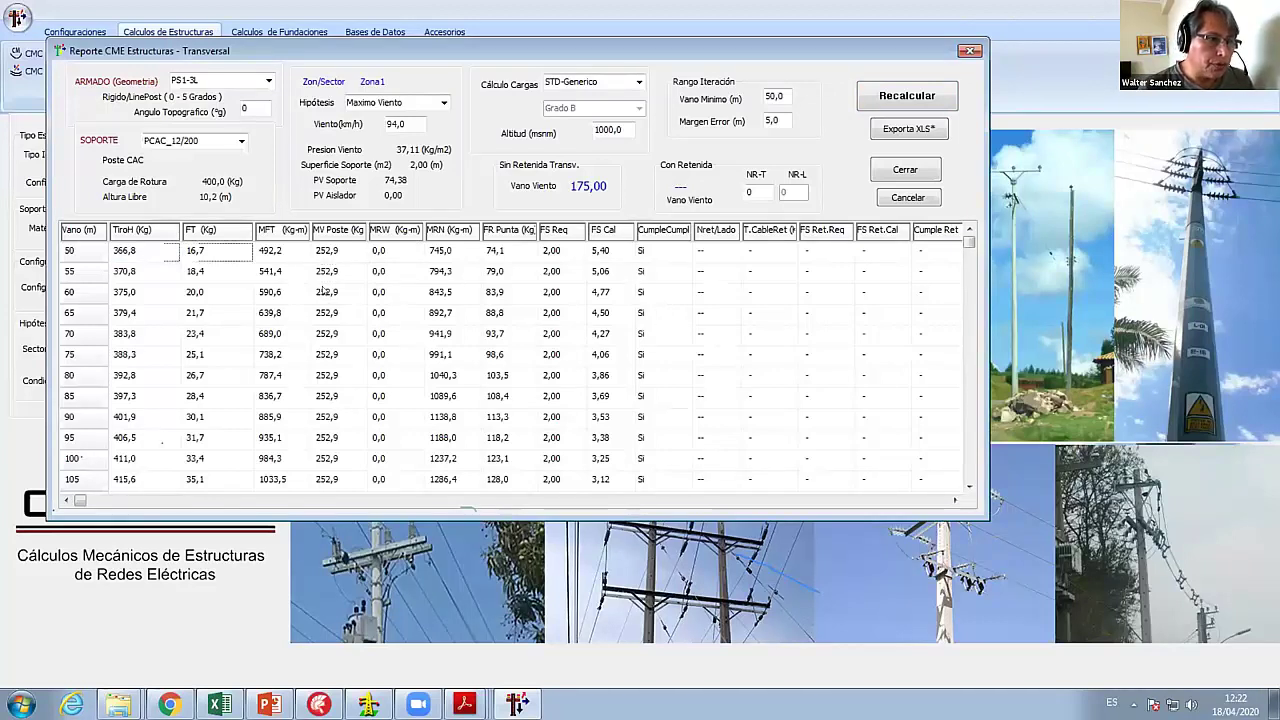
pyautogui.press('Left')
pyautogui.press('Down')
pyautogui.press('Down')
pyautogui.press('Up')
pyautogui.press('Up')
pyautogui.press('Right')
pyautogui.press('Right')
pyautogui.press('Right')
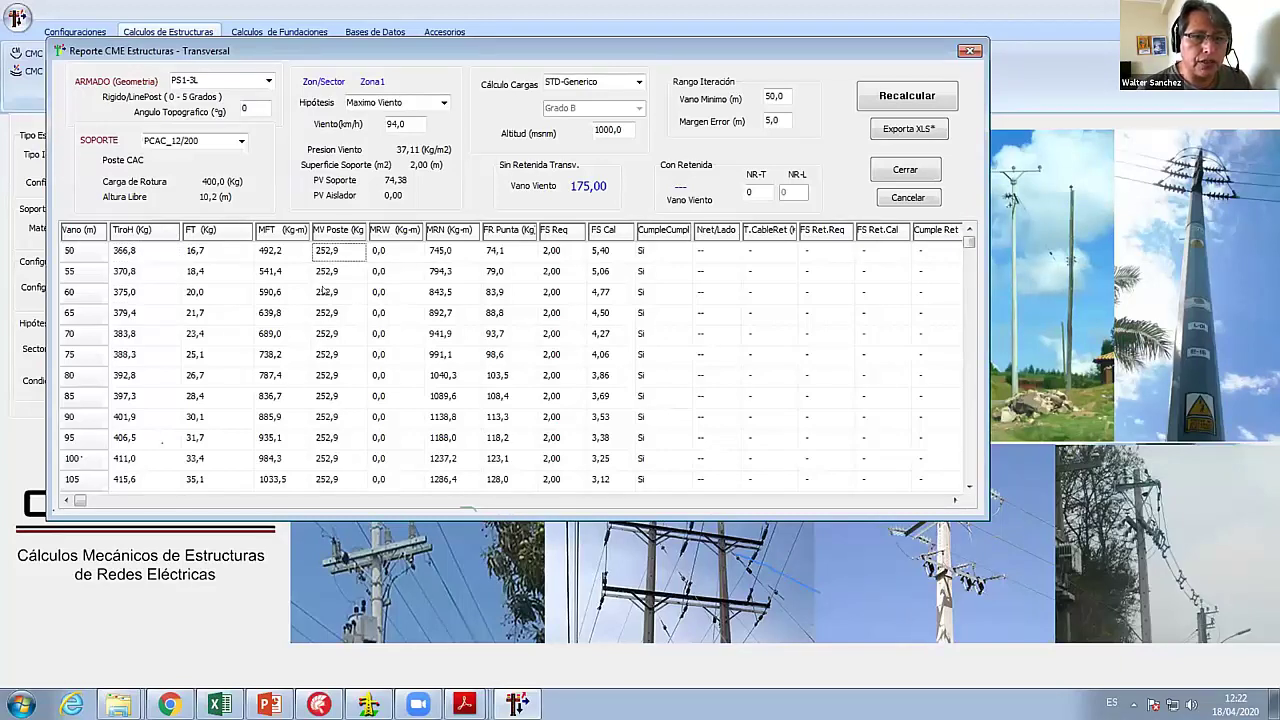
pyautogui.press('Right')
pyautogui.press('Right')
pyautogui.press('Right')
pyautogui.press('Right')
pyautogui.press('Right')
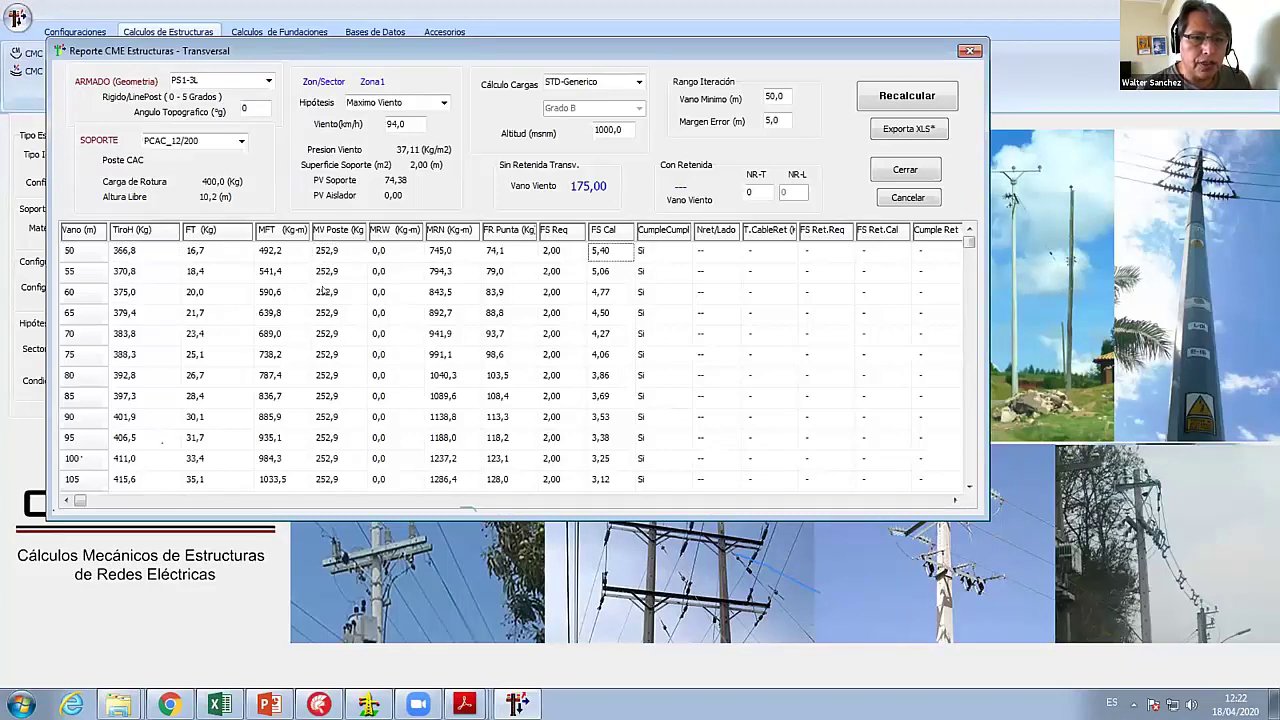
# - Follow the calculated safety factor (FS Cal) through the spans from 50 to 180 m
pyautogui.press('Down')
pyautogui.press('Down')
pyautogui.press('Down')
pyautogui.press('Down')
pyautogui.press('Down')
pyautogui.press('Down')
pyautogui.press('Down')
pyautogui.press('Down')
pyautogui.press('Down')
pyautogui.press('Down')
pyautogui.press('Down')
pyautogui.press('Down')
pyautogui.press('Down')
pyautogui.press('Down')
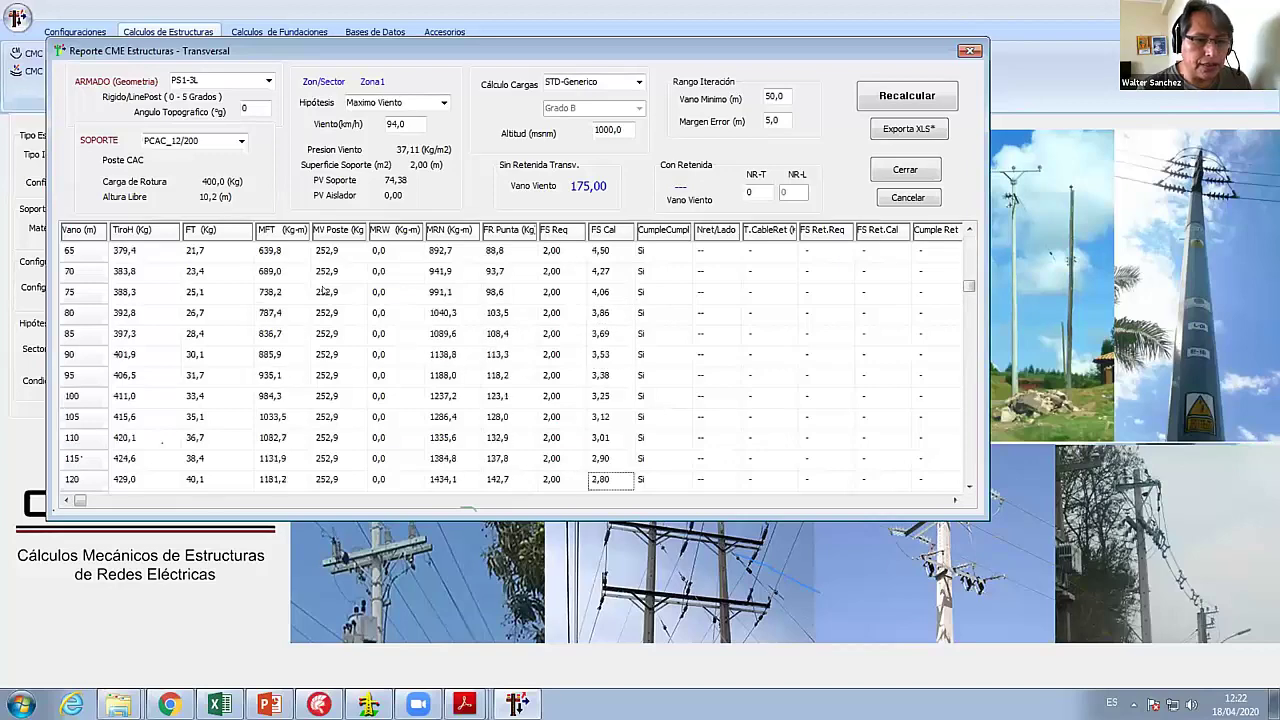
pyautogui.press('Down')
pyautogui.press('Down')
pyautogui.press('Down')
pyautogui.press('Down')
pyautogui.press('Down')
pyautogui.press('Down')
pyautogui.press('Down')
pyautogui.press('Down')
pyautogui.press('Down')
pyautogui.press('Down')
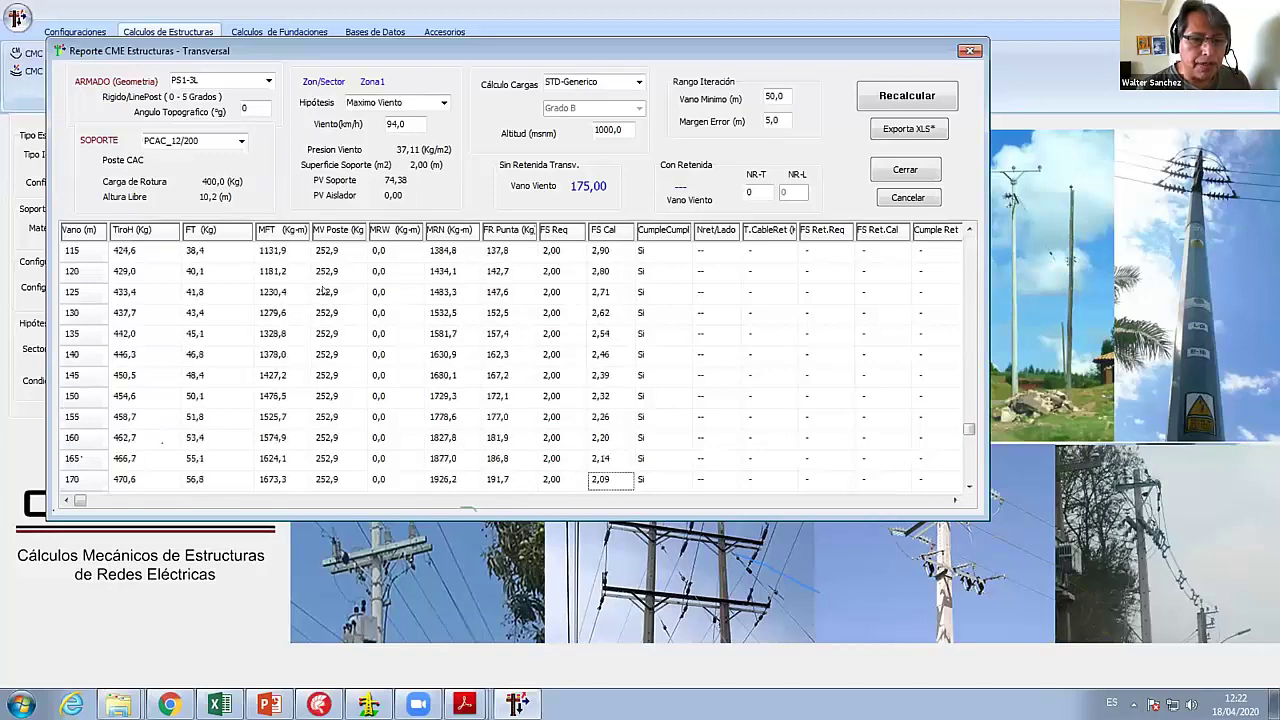
pyautogui.press('Down')
pyautogui.press('Down')
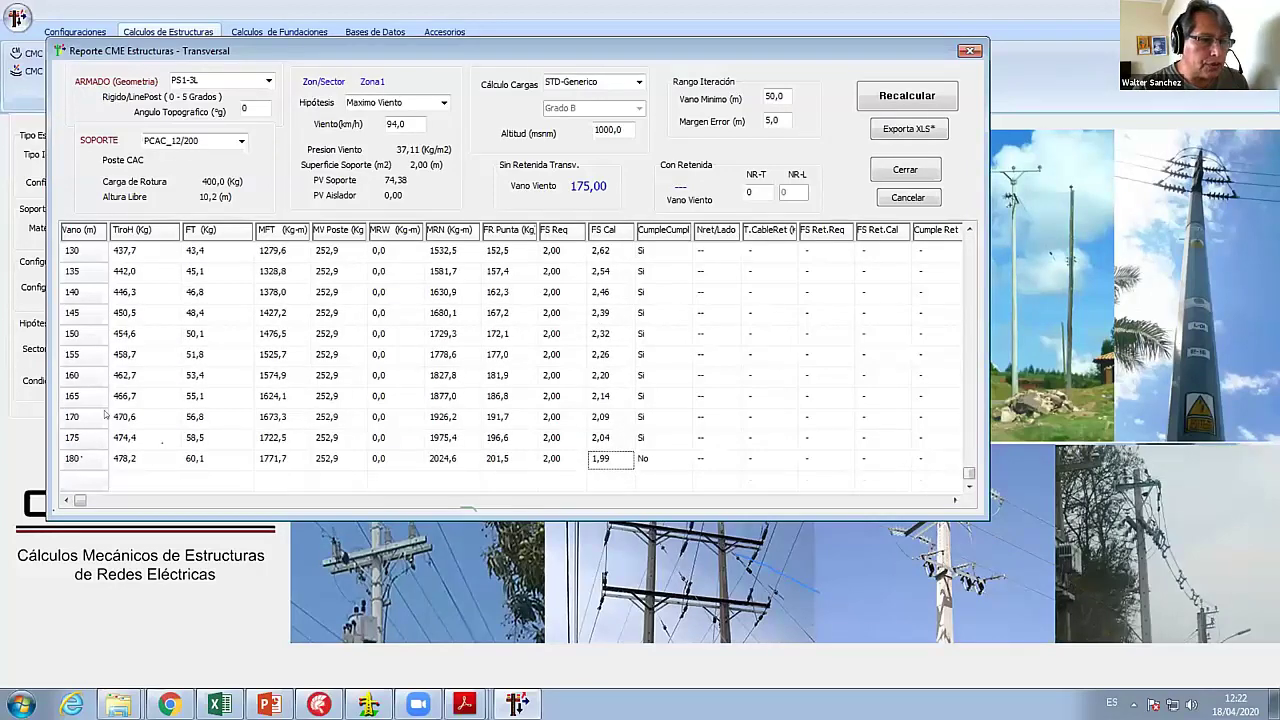
# - Compare the calculated safety factors of the 175 and 180 m spans with the required factor, including the 175 m horizontal tension
pyautogui.click(607, 456)
pyautogui.click(606, 441)
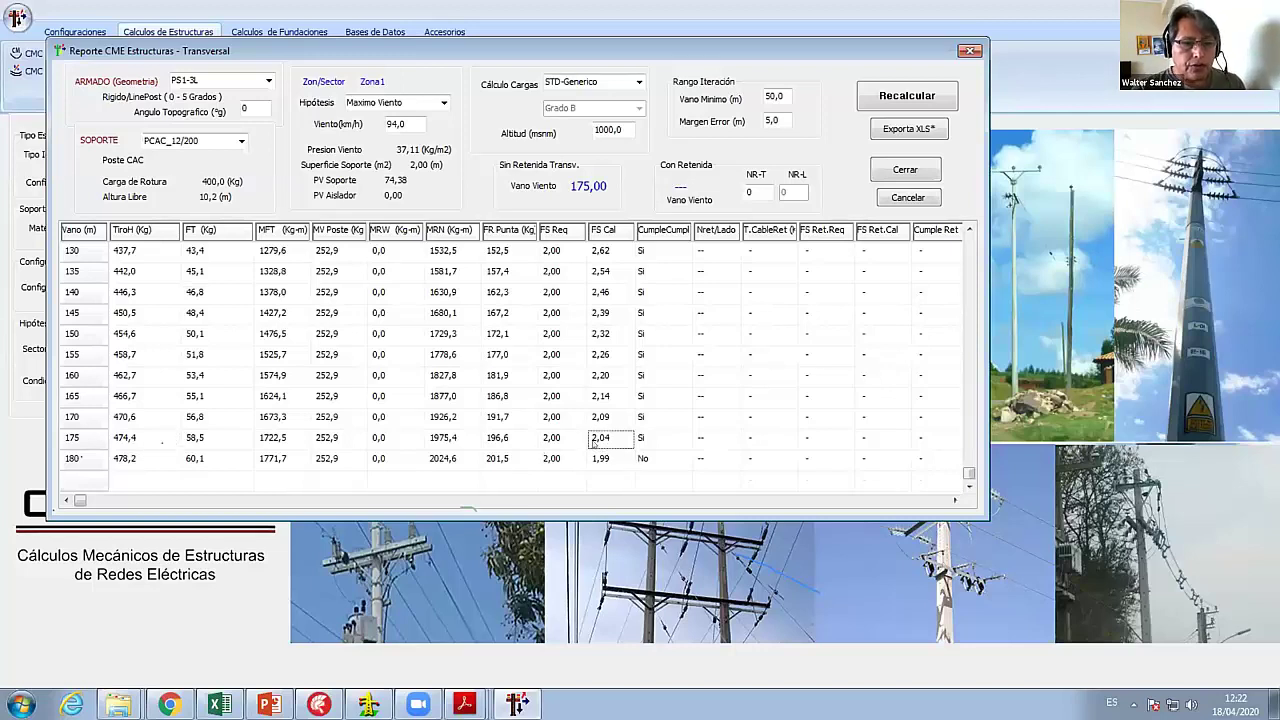
pyautogui.click(170, 440)
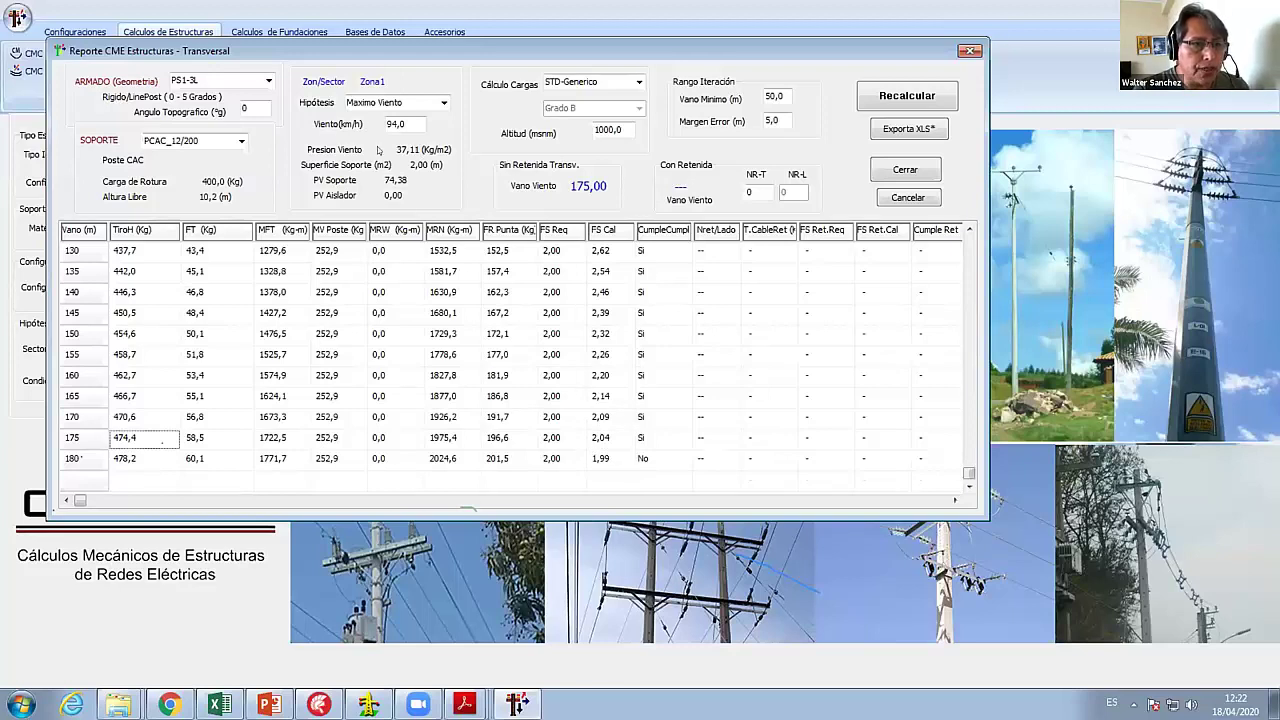
pyautogui.click(603, 440)
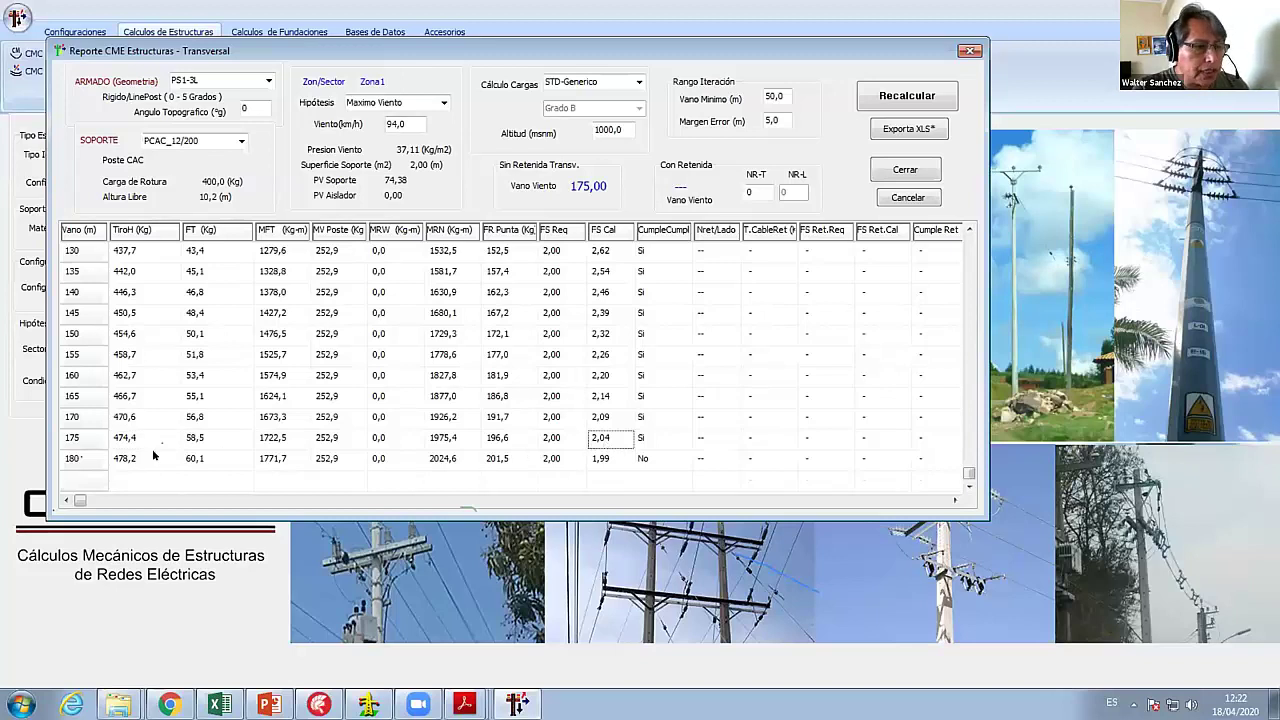
pyautogui.click(121, 438)
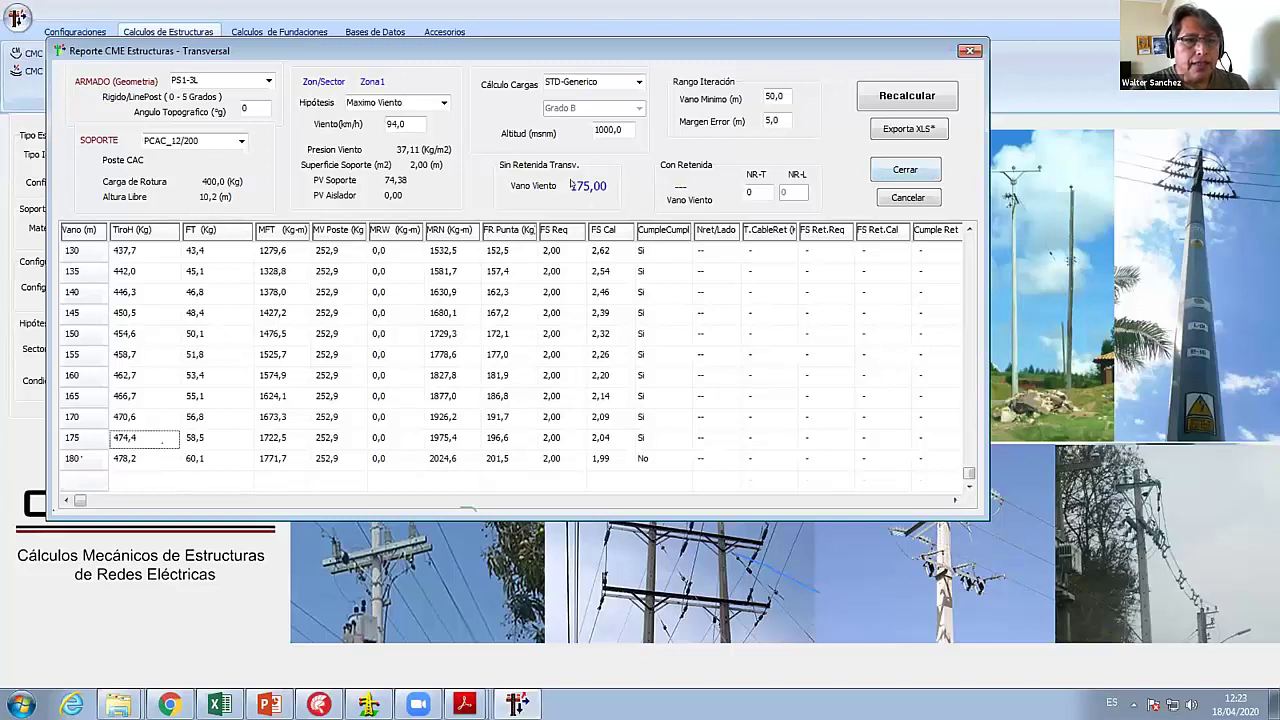
pyautogui.click(557, 291)
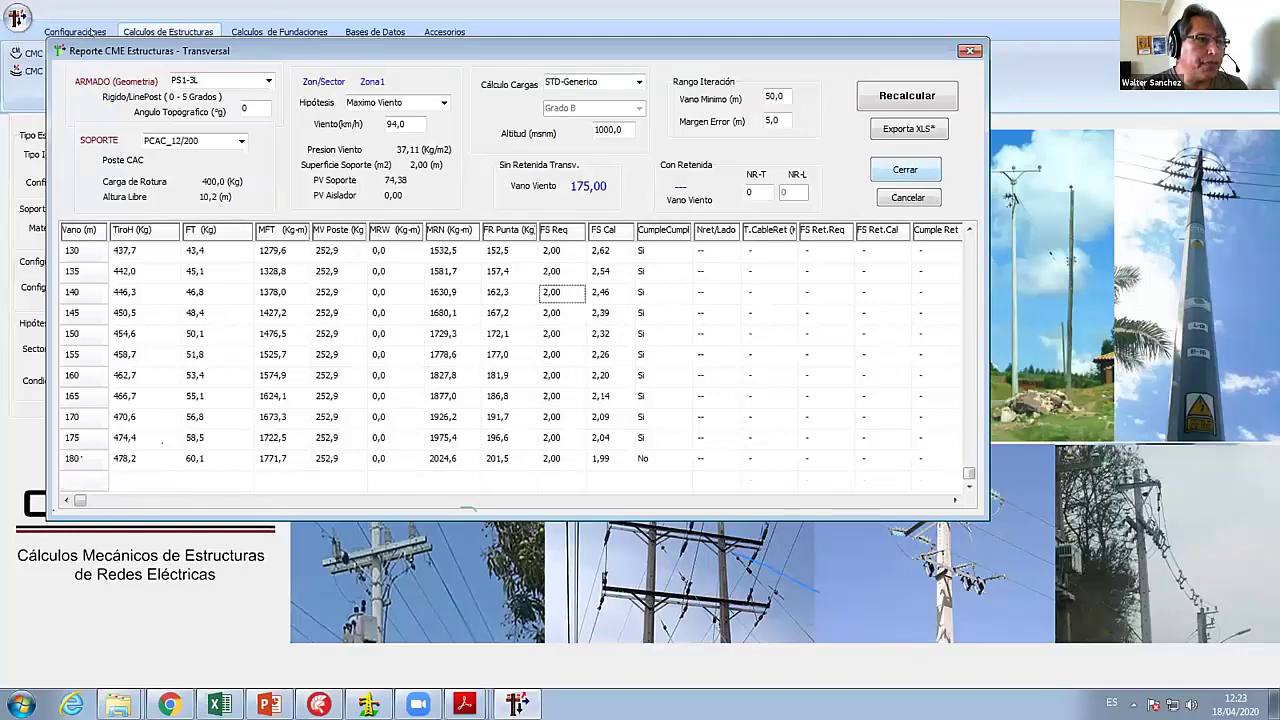
# - Set the support rupture, compression and torsion safety factors to 2,5 in the general CME configuration and accept it
pyautogui.click(80, 31)
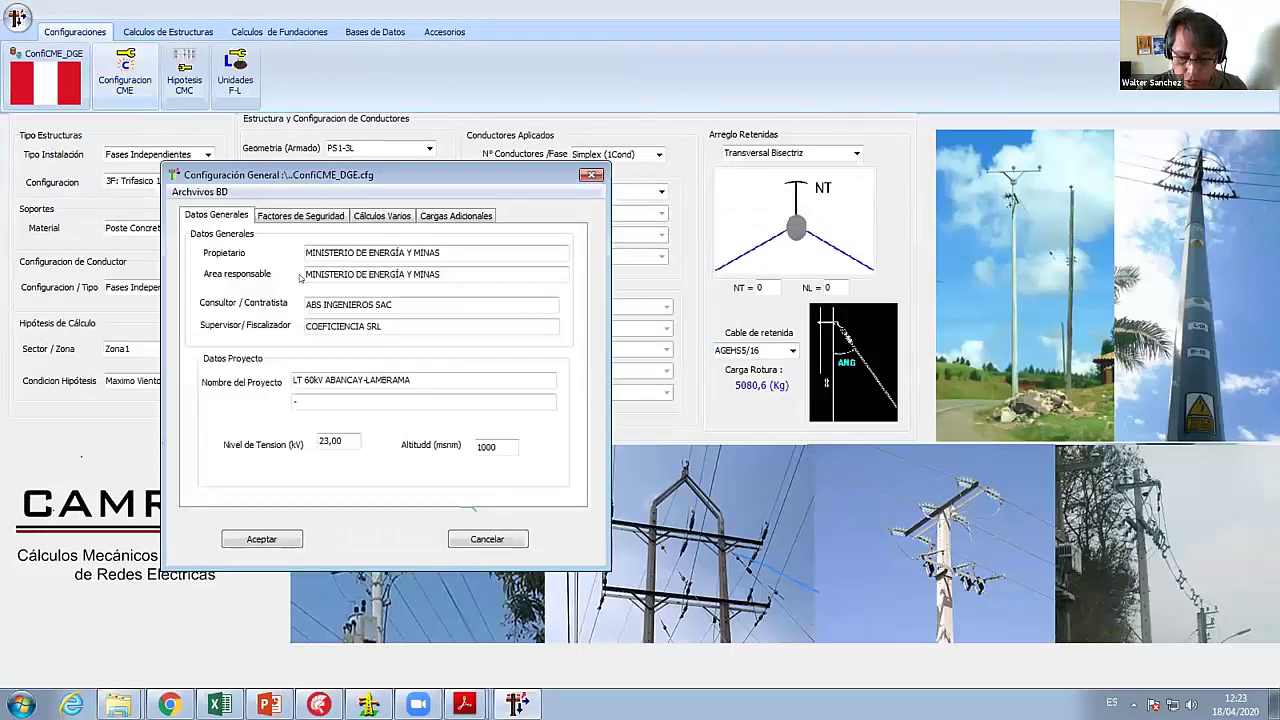
pyautogui.click(300, 215)
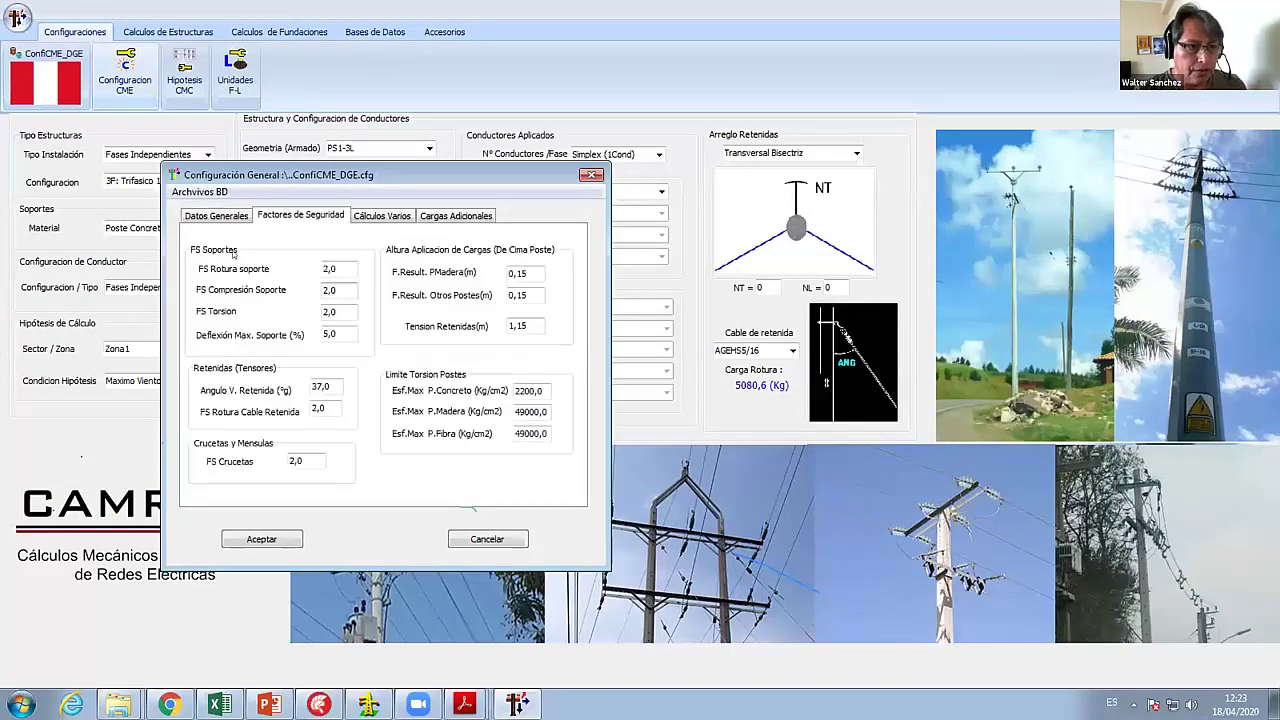
pyautogui.click(340, 268)
pyautogui.press('BackSpace')
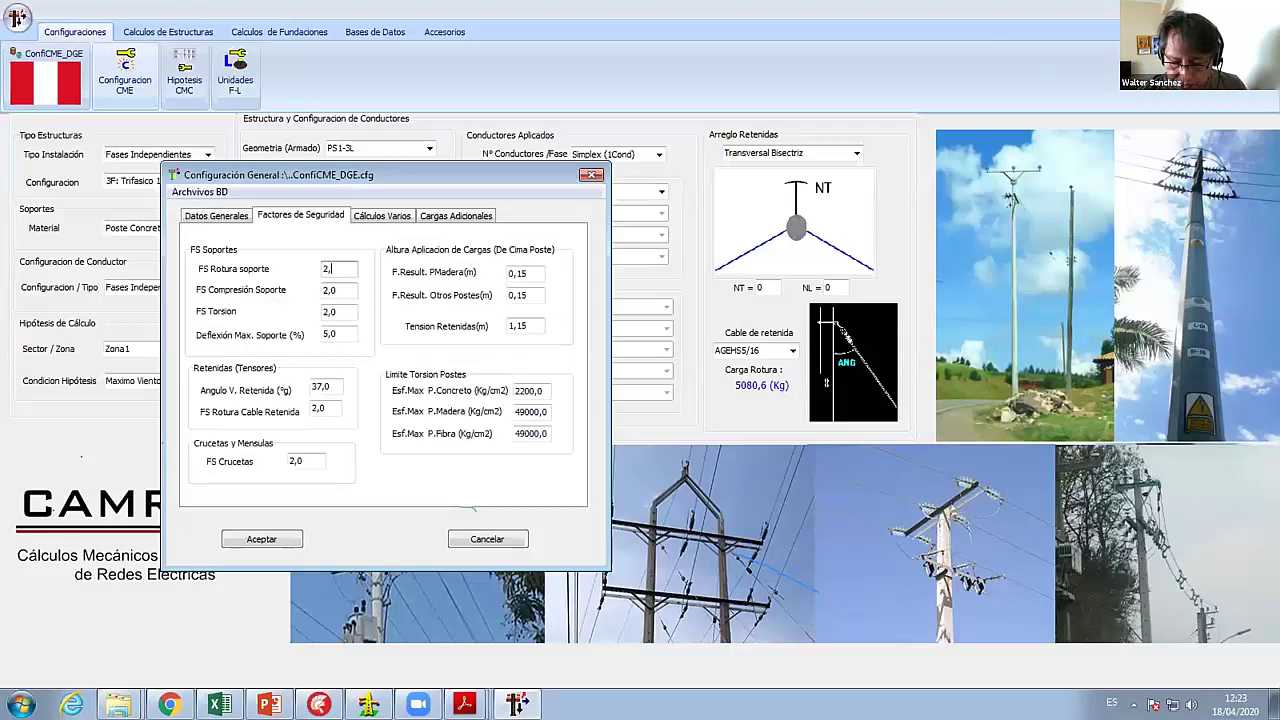
pyautogui.write('5')
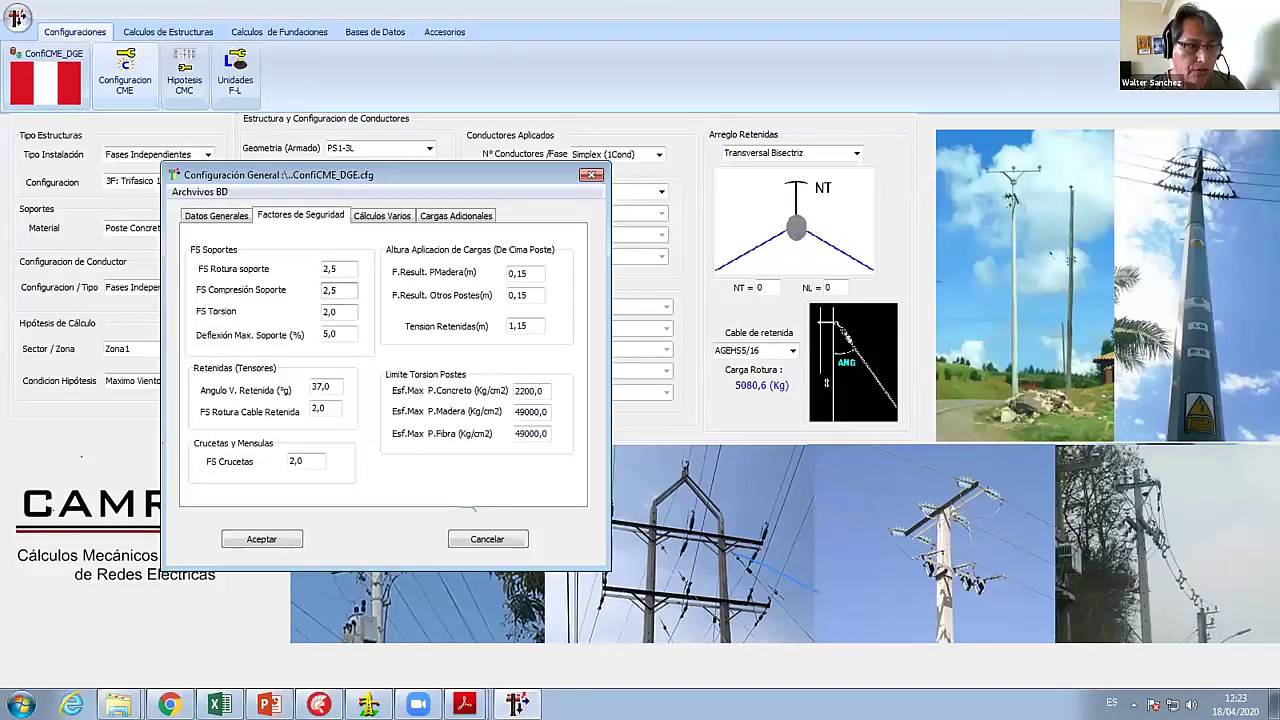
pyautogui.press('Tab')
pyautogui.write('2,5')
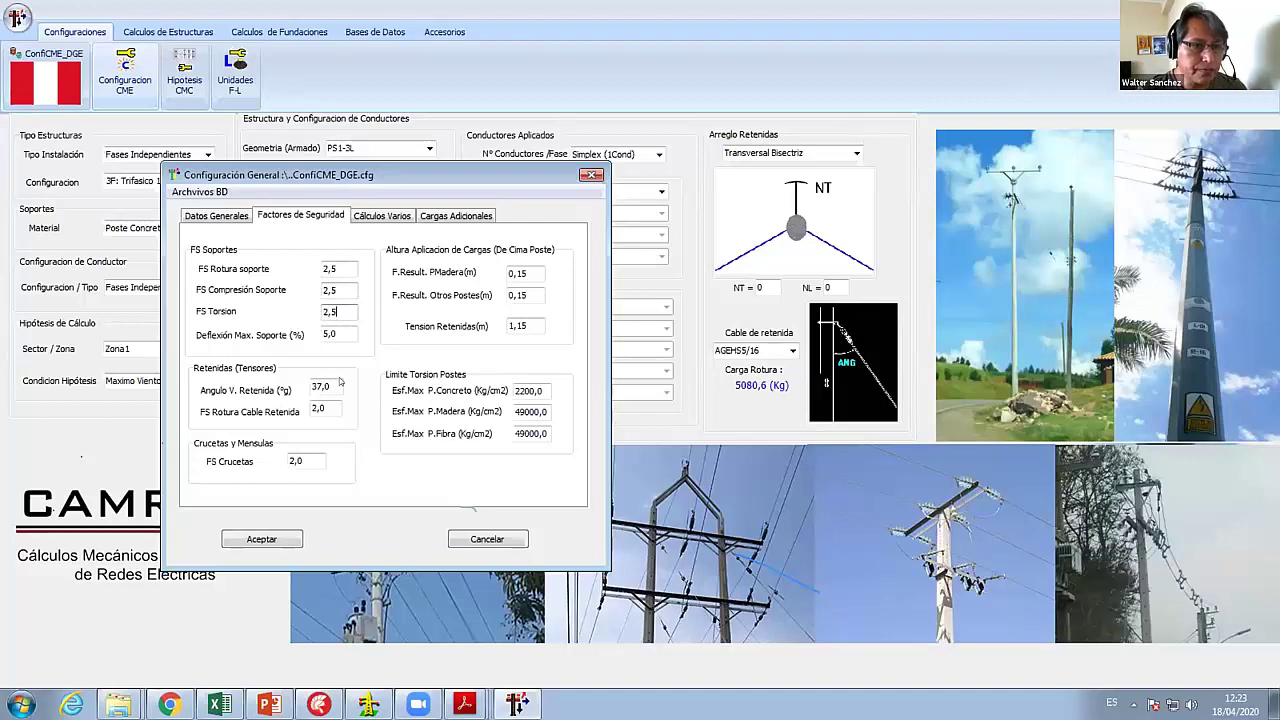
pyautogui.click(263, 543)
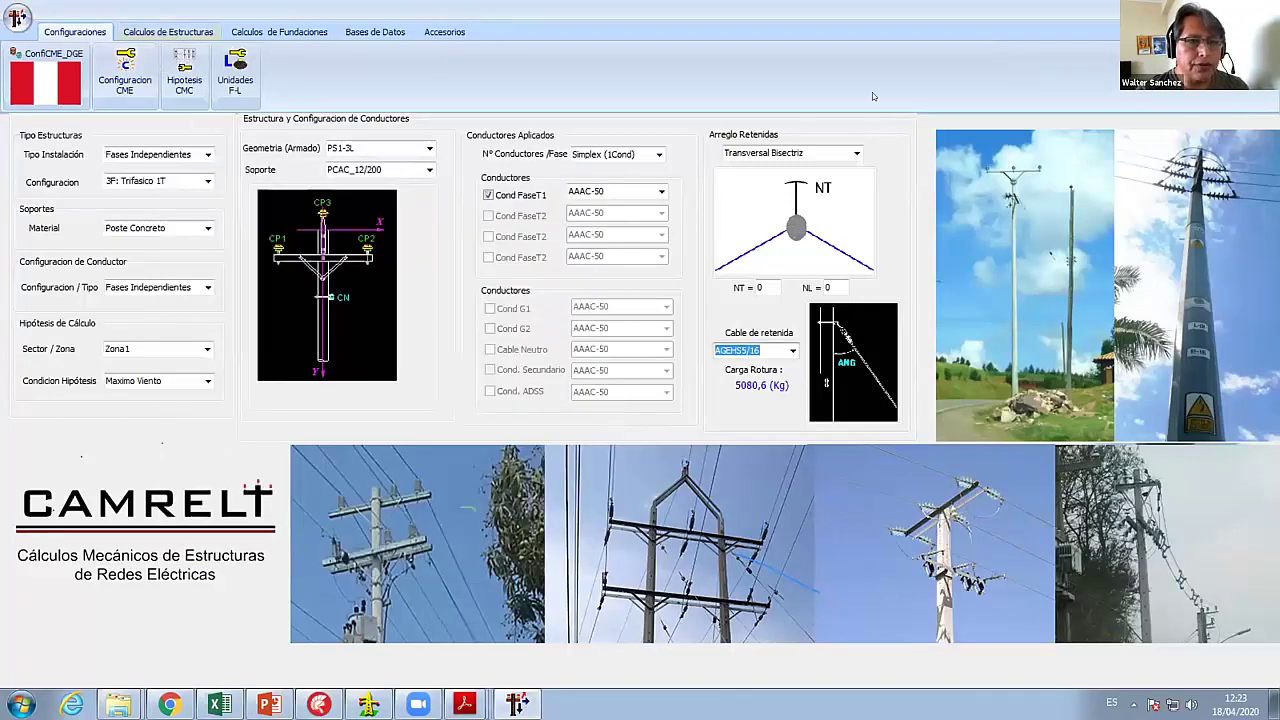
# - Reopen the transversal report, recalculate it and check the required and calculated safety factors for spans up to 140 m
pyautogui.click(168, 31)
pyautogui.click(60, 52)
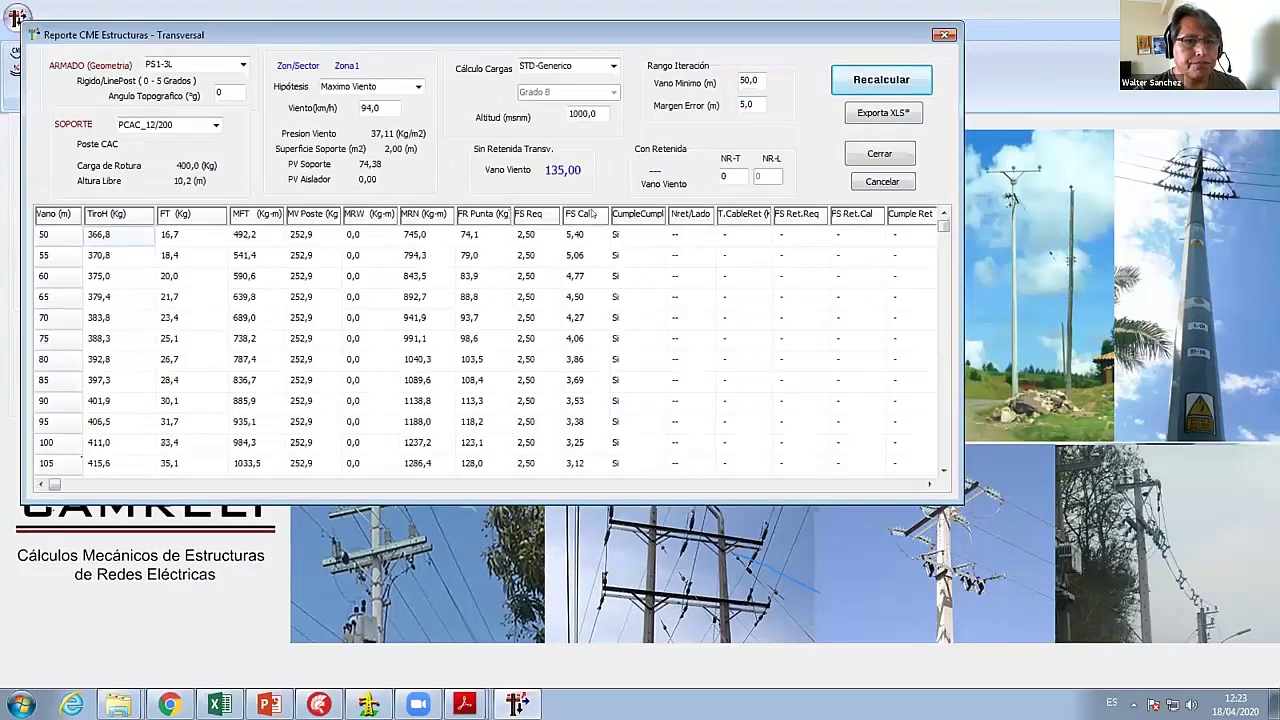
pyautogui.click(537, 330)
pyautogui.press('Down')
pyautogui.press('Down')
pyautogui.press('Down')
pyautogui.press('Down')
pyautogui.press('Down')
pyautogui.press('Down')
pyautogui.press('Down')
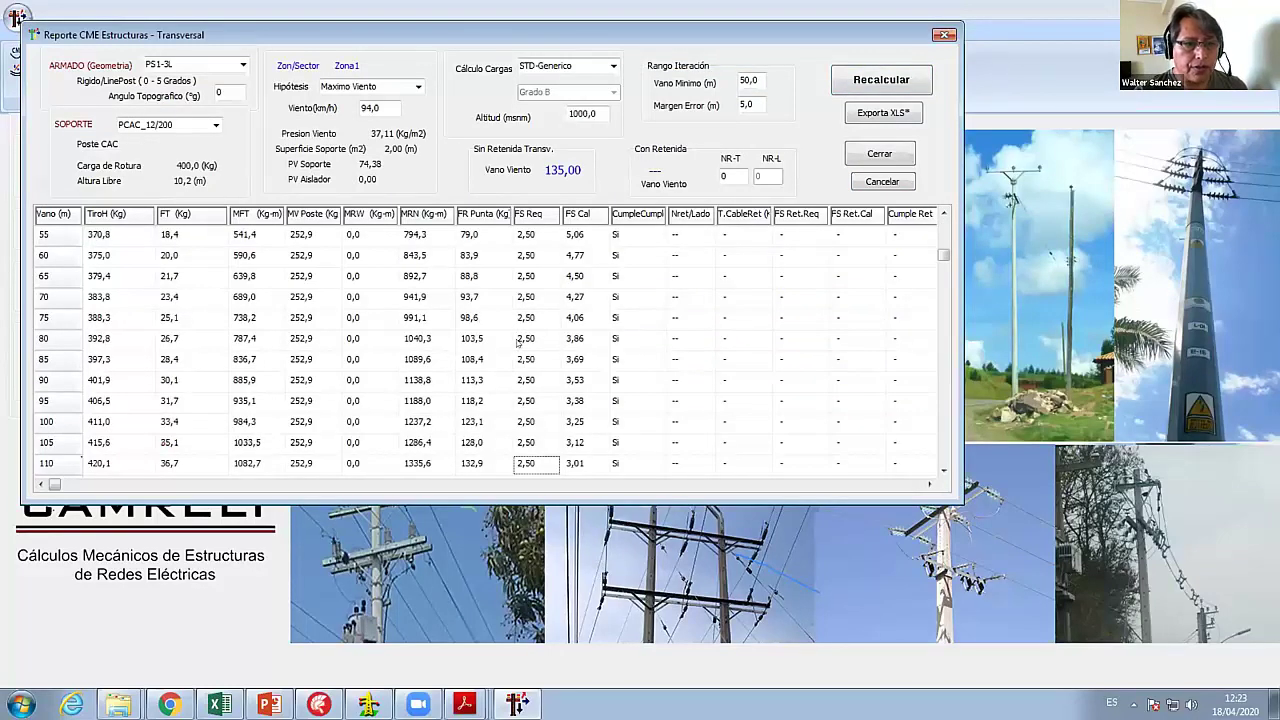
pyautogui.scroll(-3, 255, 135)
pyautogui.click(585, 442)
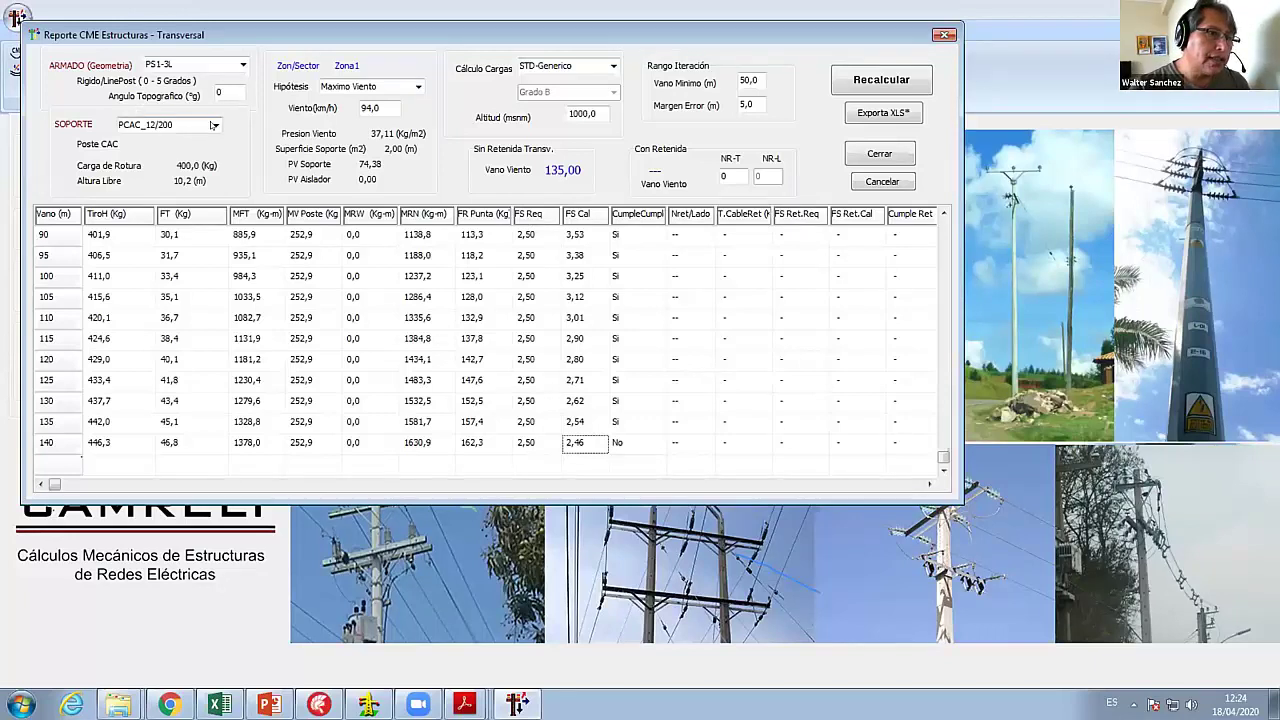
# - Change the report's support to the PCAC_12/300 post
pyautogui.click(213, 125)
pyautogui.click(188, 150)
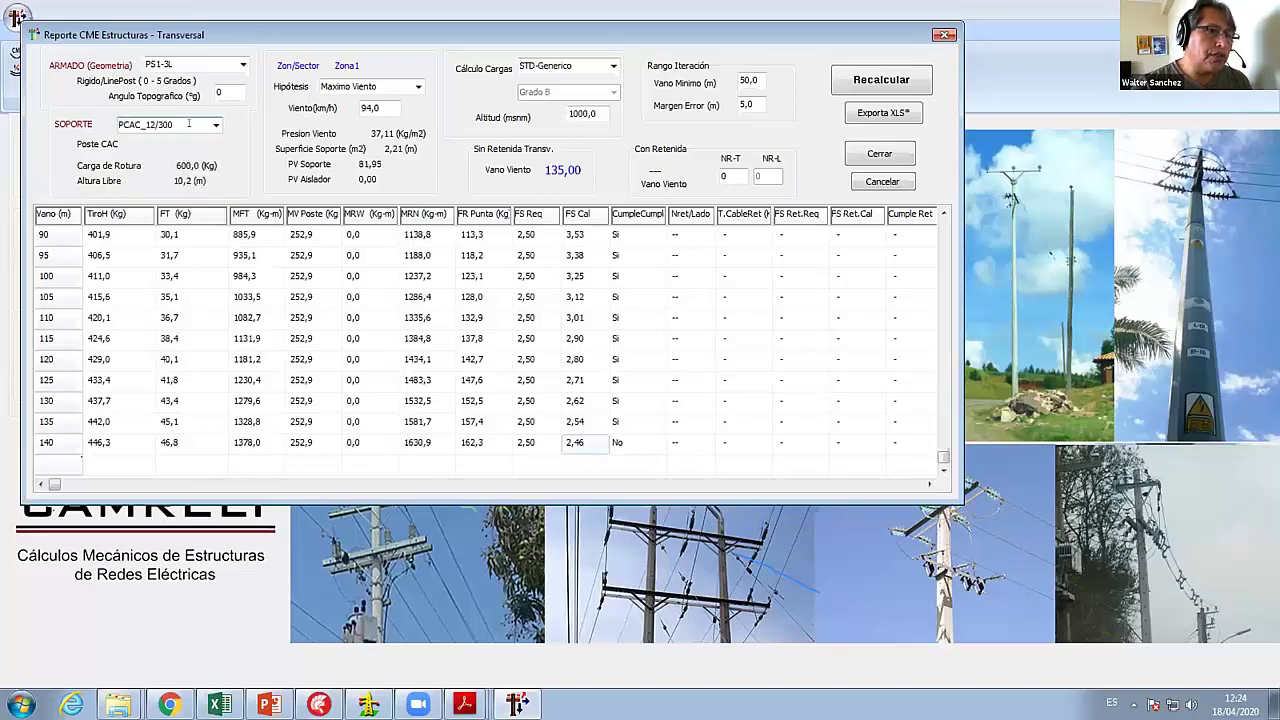
pyautogui.hotkey('shift', 'Left')
pyautogui.hotkey('shift', 'Left')
pyautogui.hotkey('shift', 'Left')
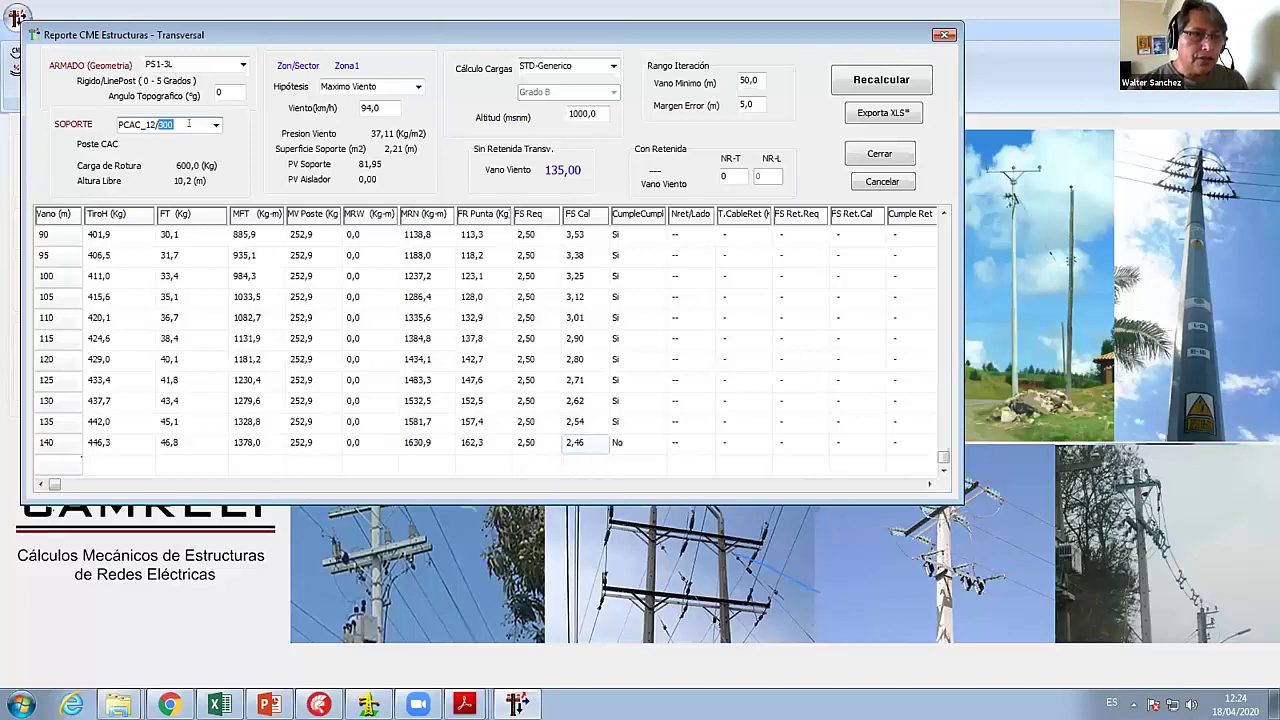
pyautogui.click(175, 123)
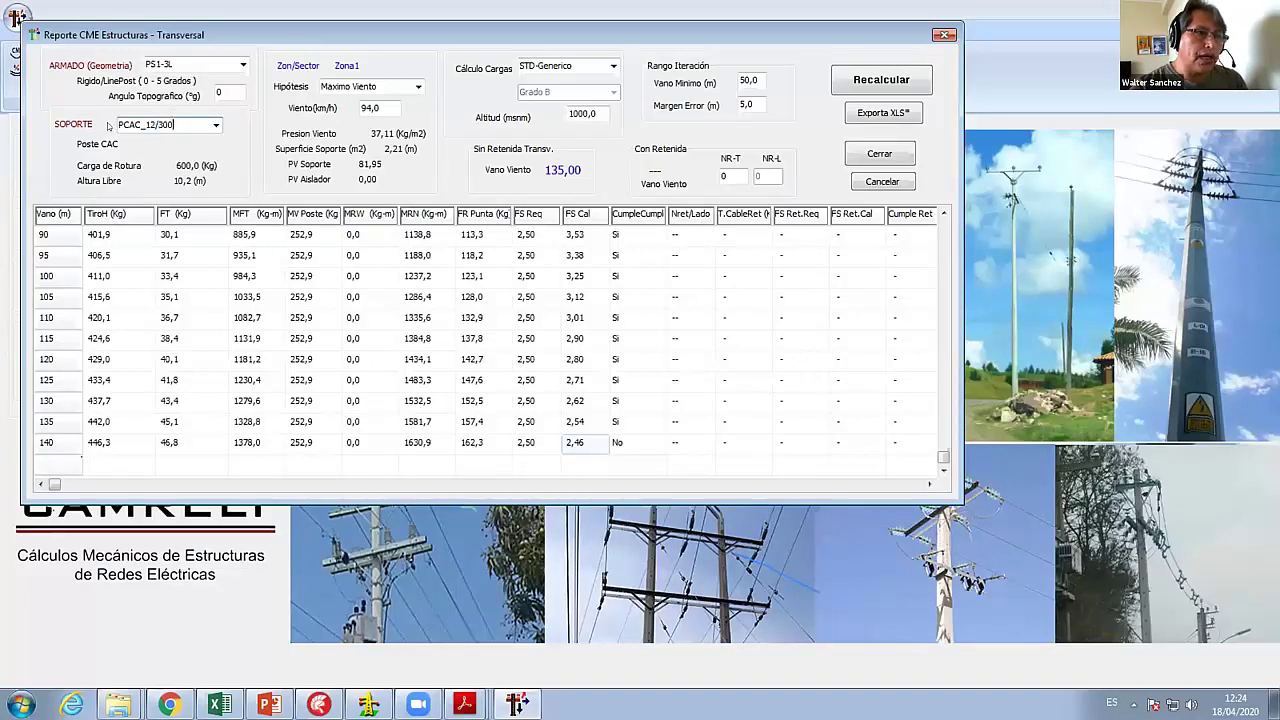
# - Recalculate the transversal report for the PCAC_12/300 post and check the required and calculated safety factors for spans up to 220 m
pyautogui.moveTo(146, 123); pyautogui.dragTo(195, 125)
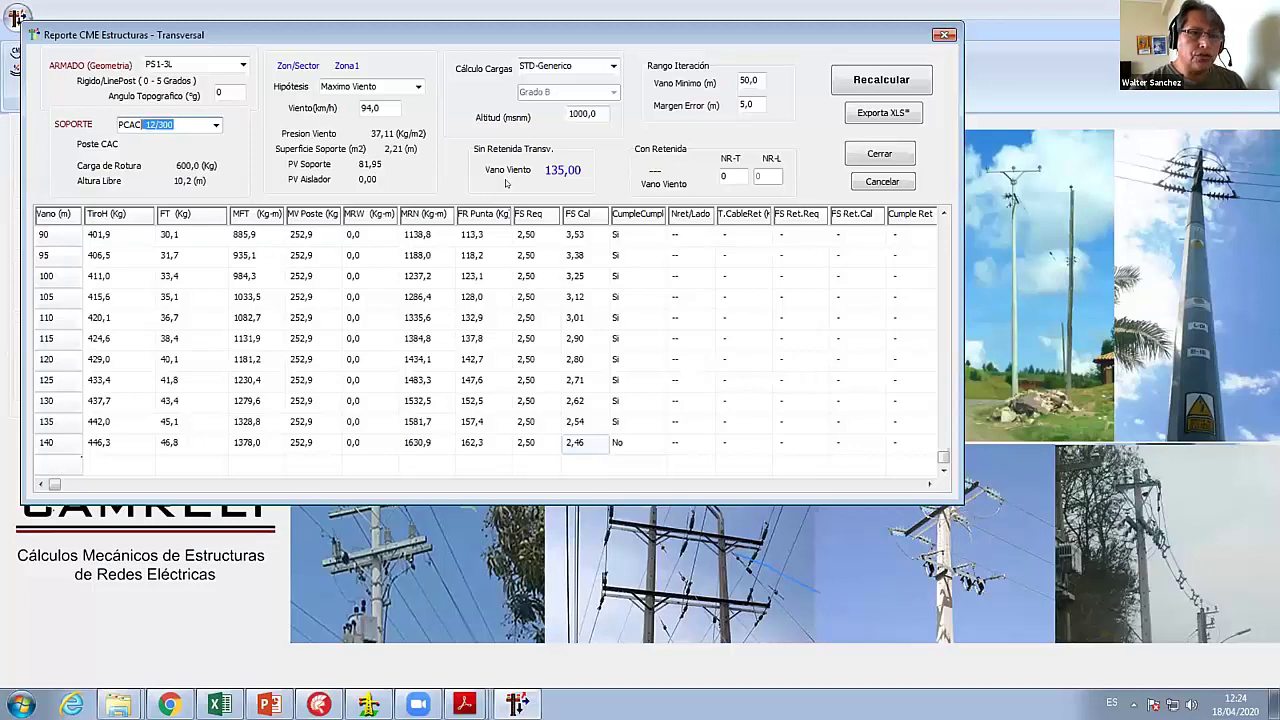
pyautogui.click(865, 84)
pyautogui.click(578, 322)
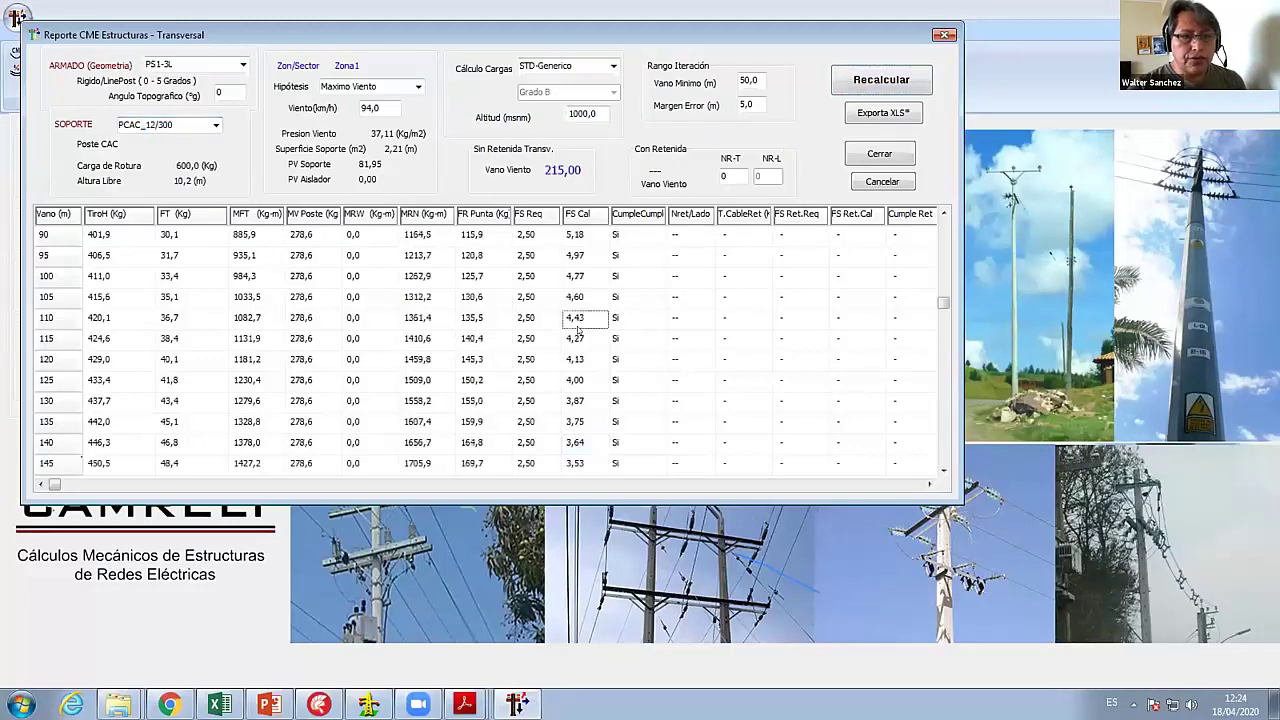
pyautogui.scroll(-4, 578, 326)
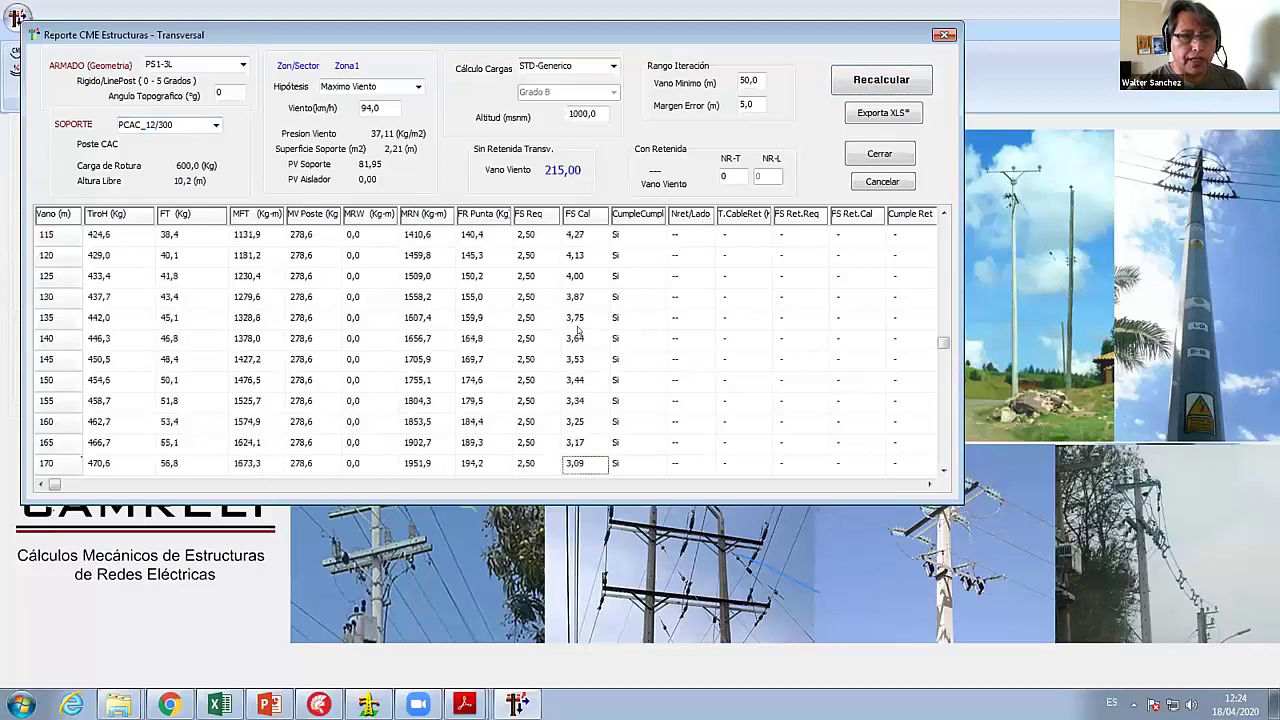
pyautogui.scroll(-4, 578, 330)
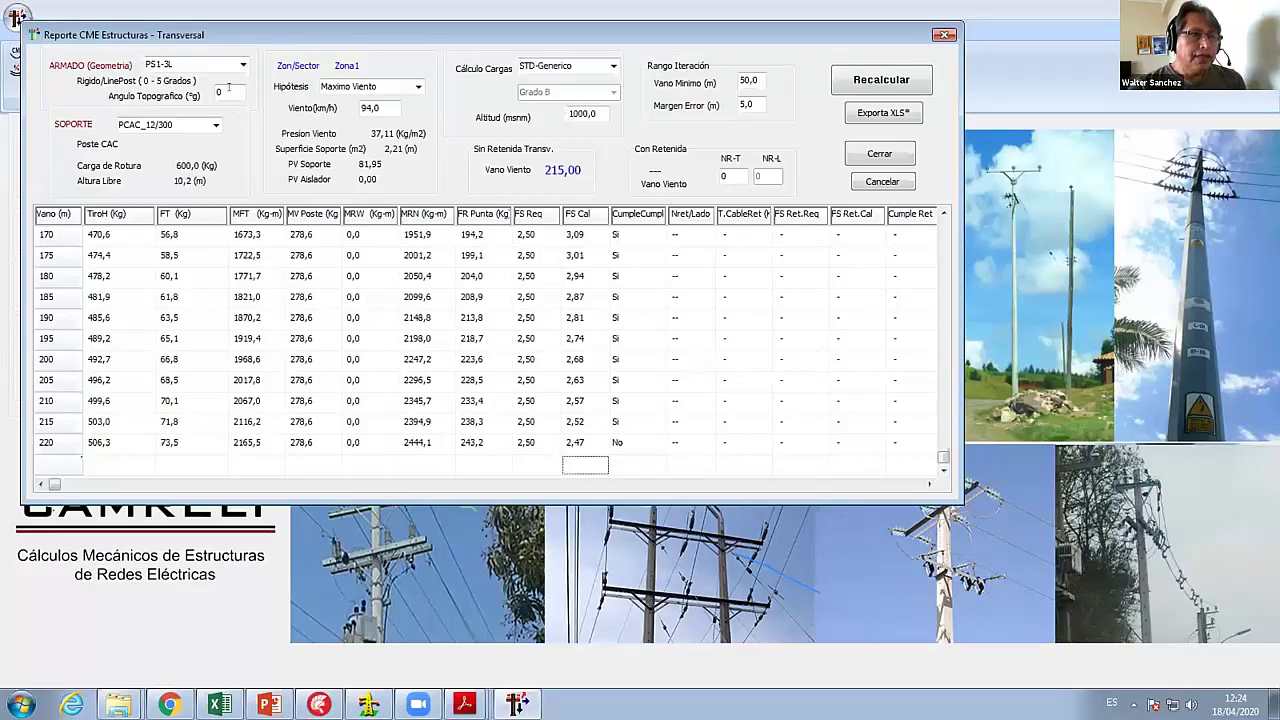
# - Set the topographic angle to 5 degrees and recalculate the transversal wind span
pyautogui.click(222, 91)
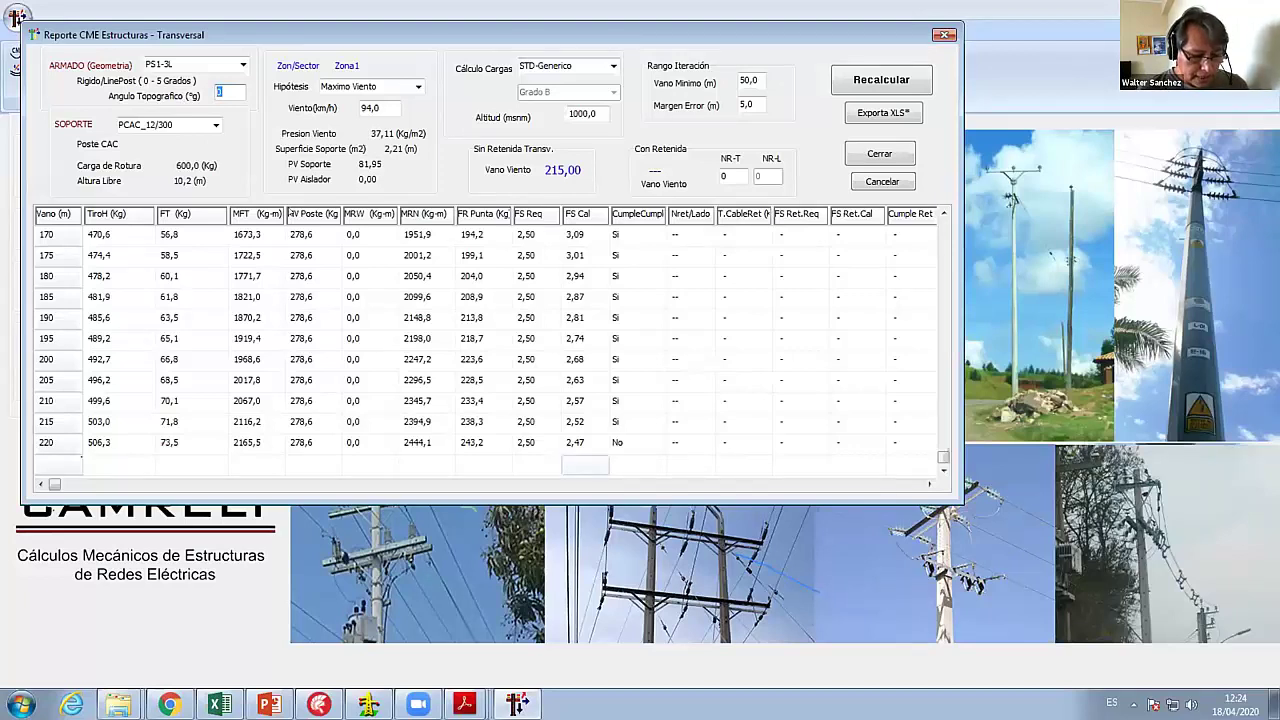
pyautogui.write('5')
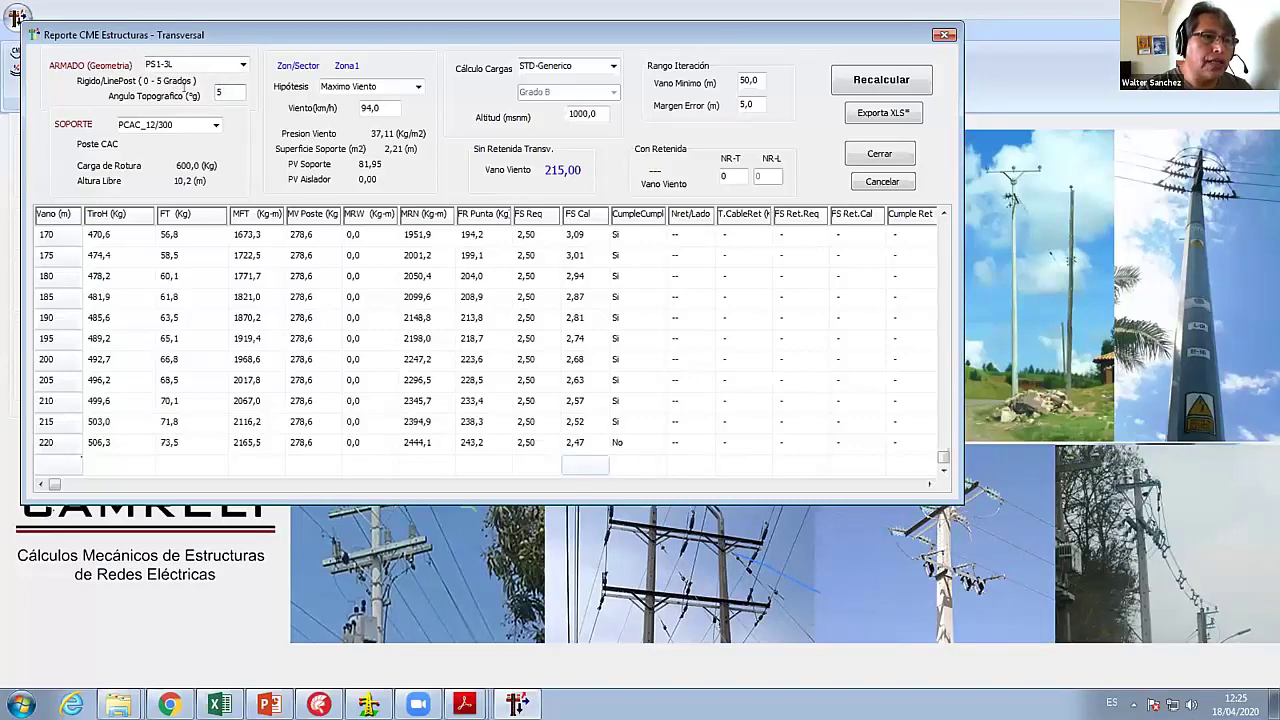
pyautogui.click(890, 85)
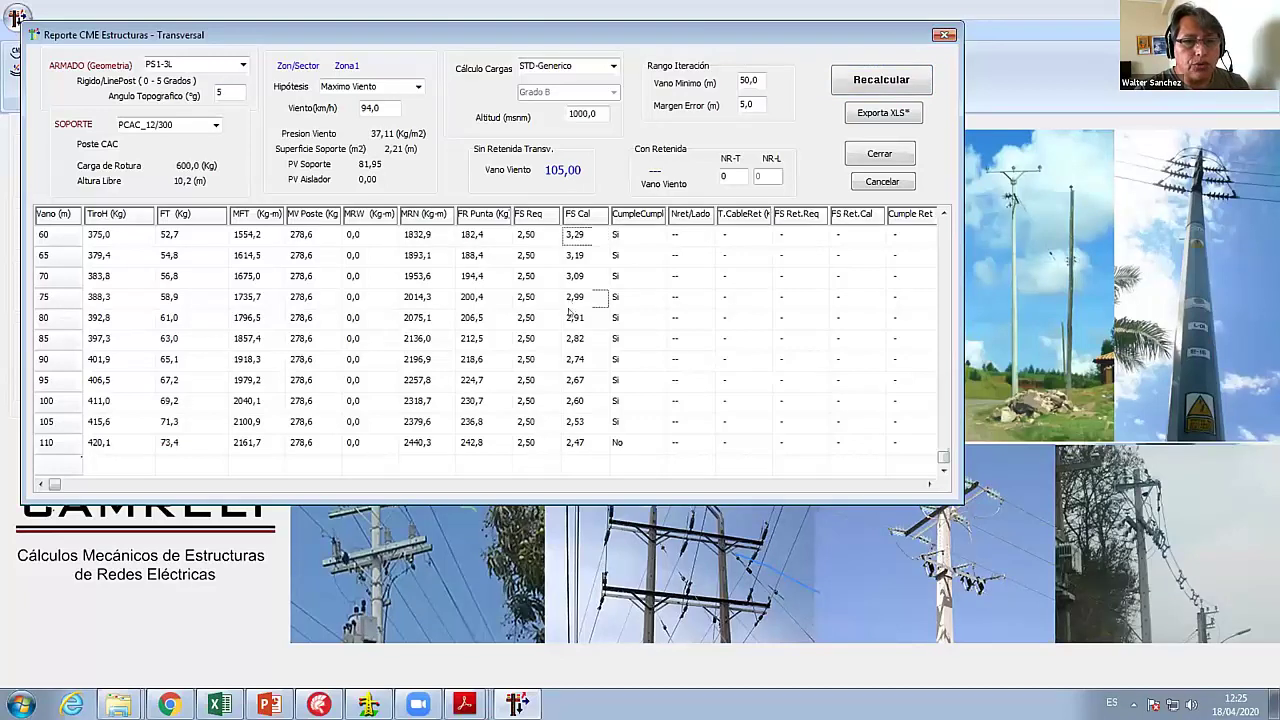
# - Compare the calculated safety factor of the 105 m span with the required factors for spans from 65 to 110 m
pyautogui.click(580, 423)
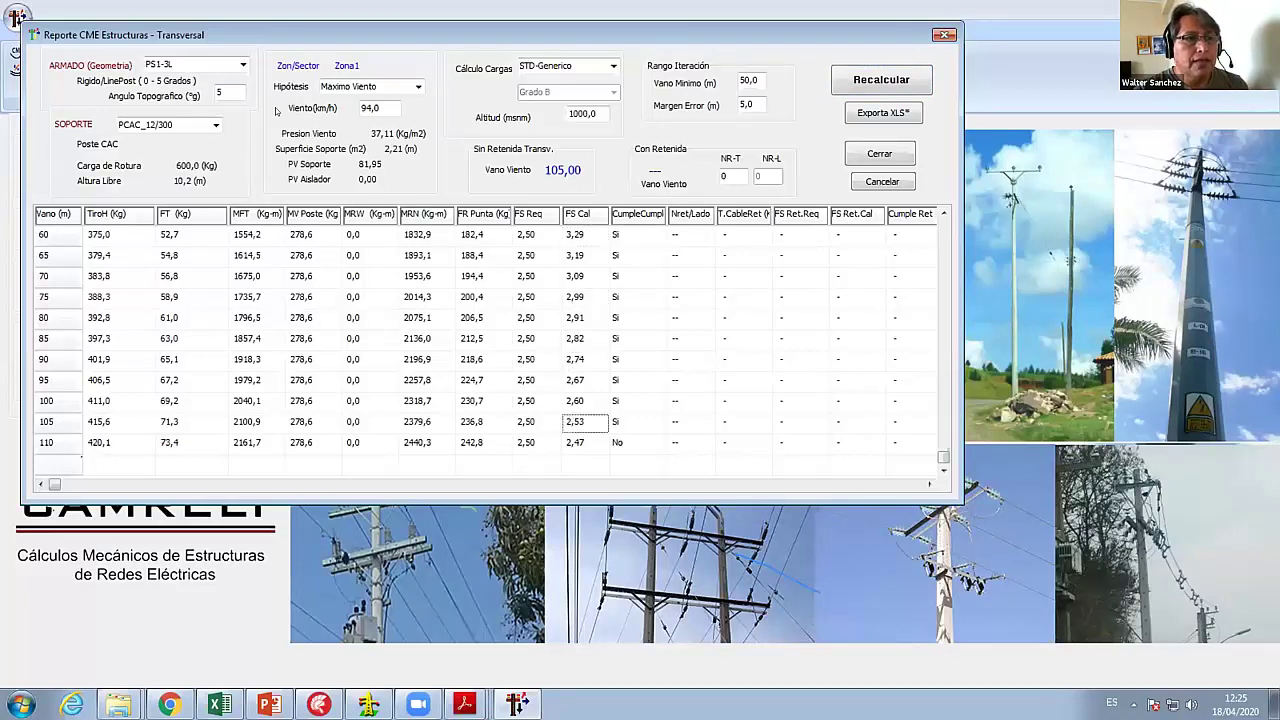
pyautogui.click(533, 258)
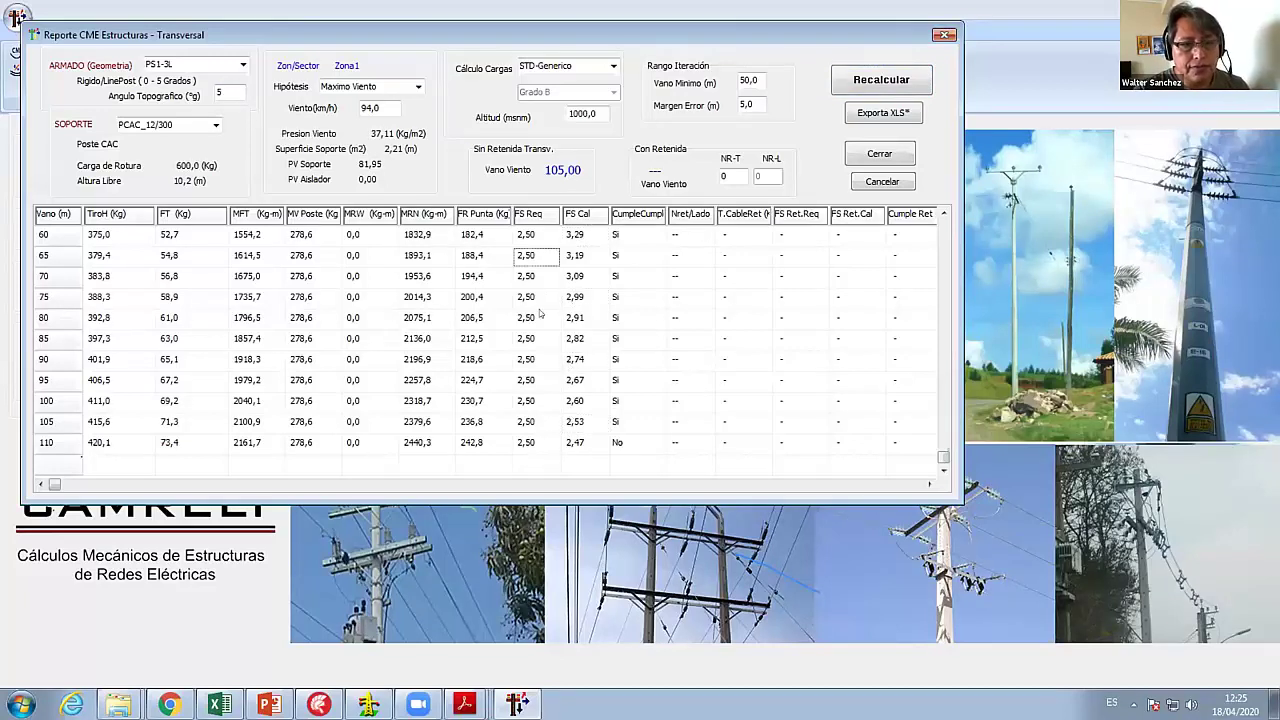
pyautogui.click(540, 317)
pyautogui.click(532, 359)
pyautogui.press('Down')
pyautogui.press('Down')
pyautogui.press('Down')
pyautogui.press('Down')
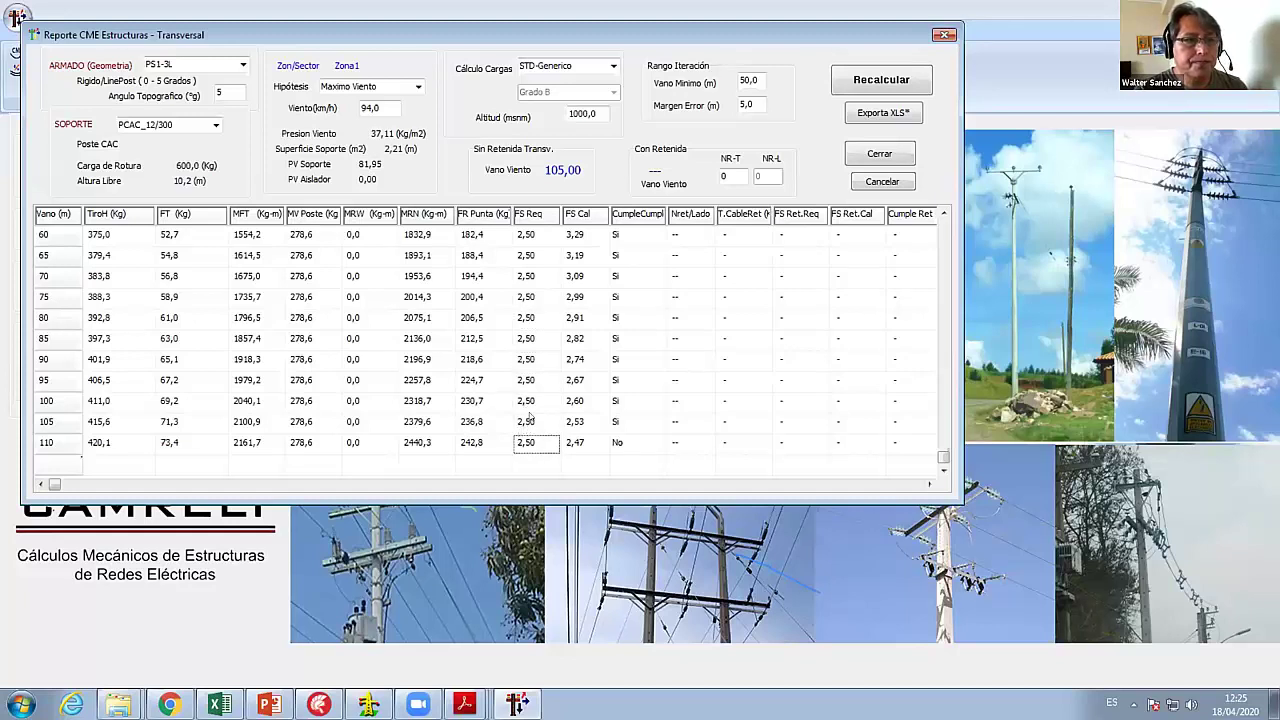
# - Recalculate the wind span with topographic angles of 3 and 2 degrees
pyautogui.doubleClick(220, 91)
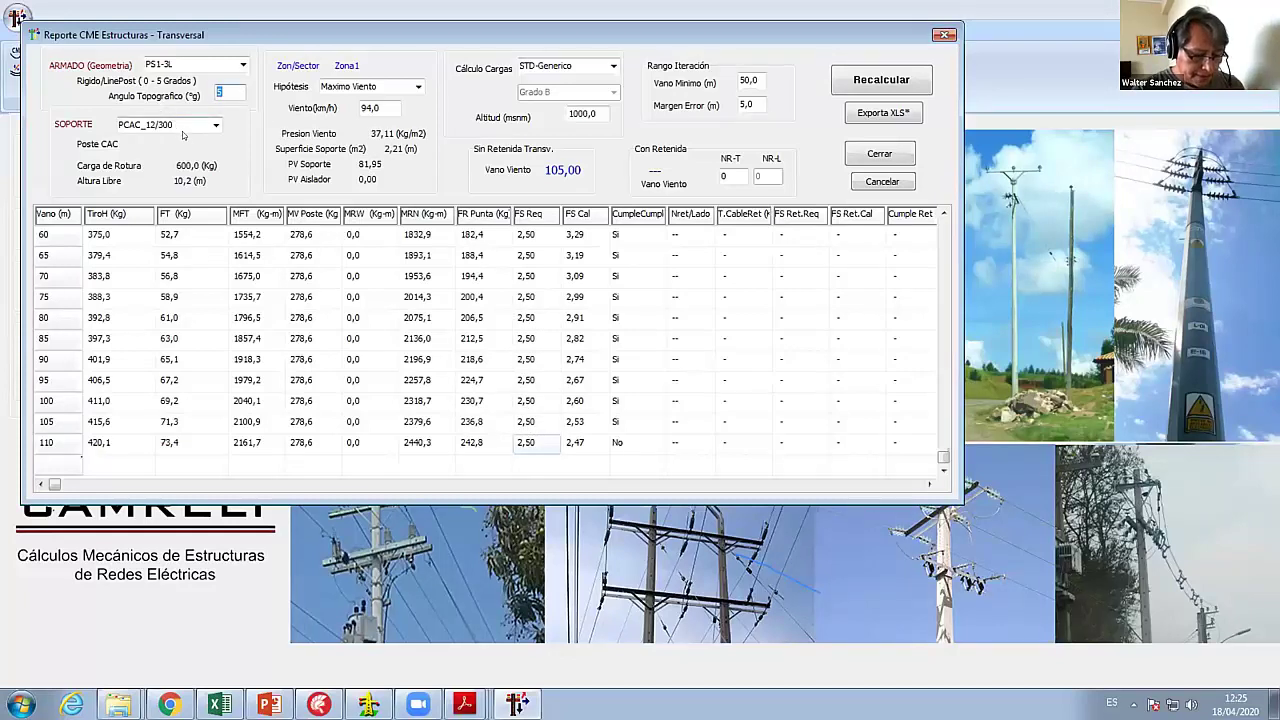
pyautogui.write('3')
pyautogui.click(884, 80)
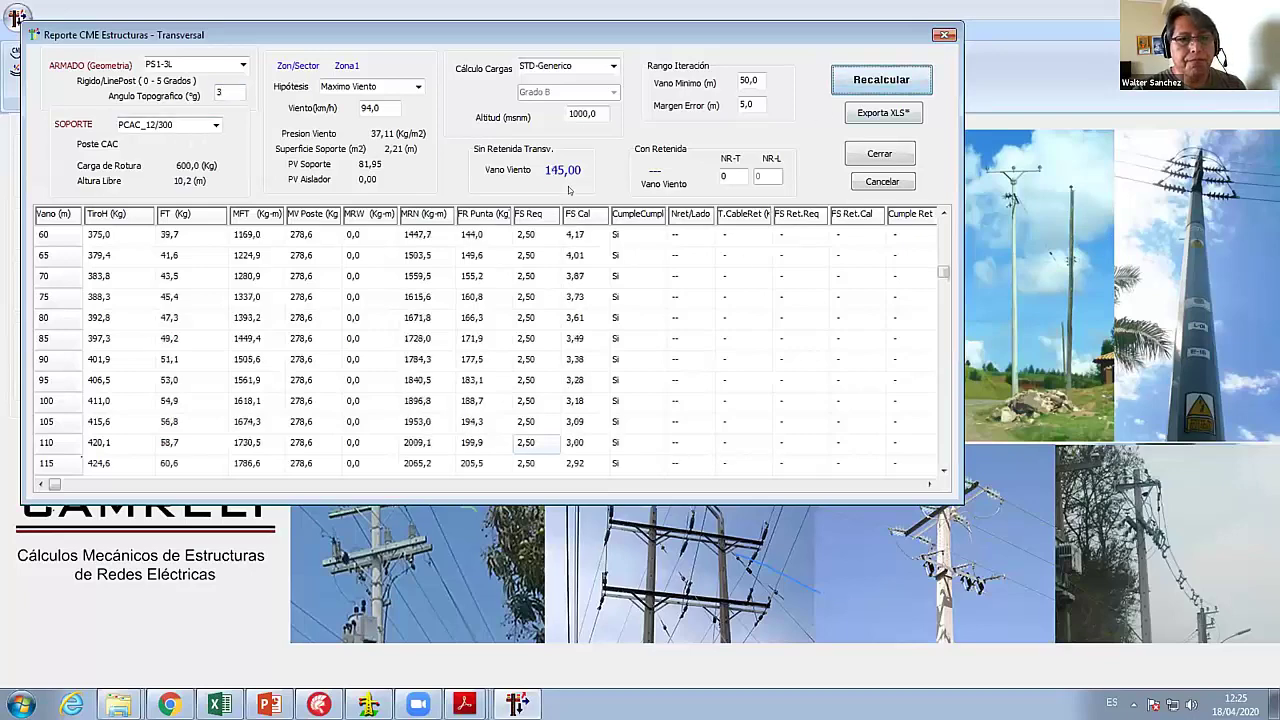
pyautogui.doubleClick(220, 91)
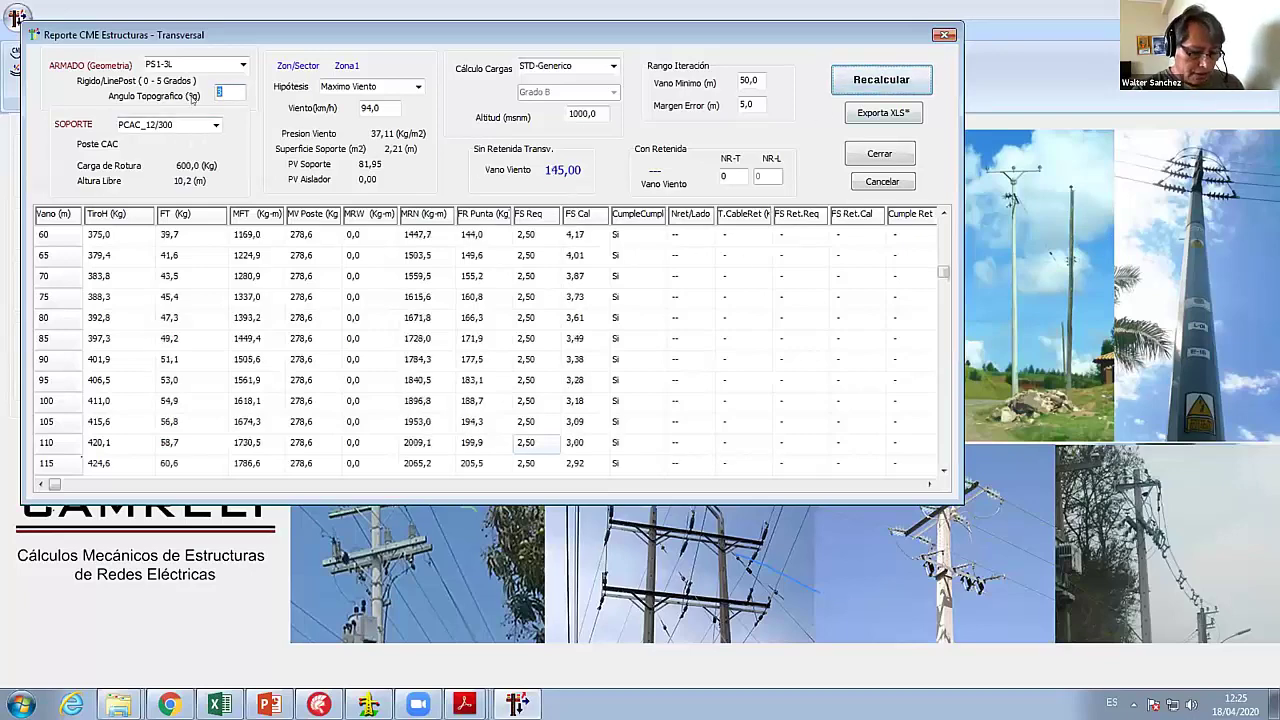
pyautogui.write('2')
pyautogui.click(880, 80)
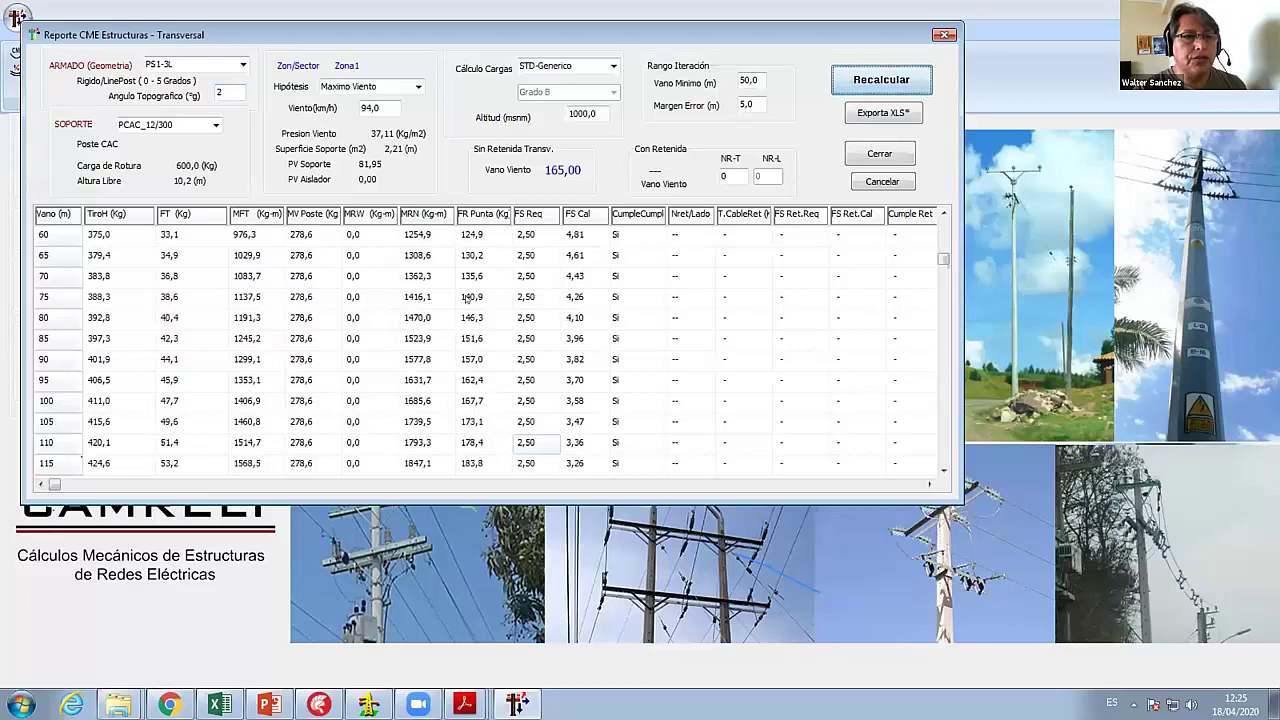
# - Return the topographic angle to 5 degrees, recalculate, and review the calculated safety factors from the 50 m to the 110 m span
pyautogui.doubleClick(225, 91)
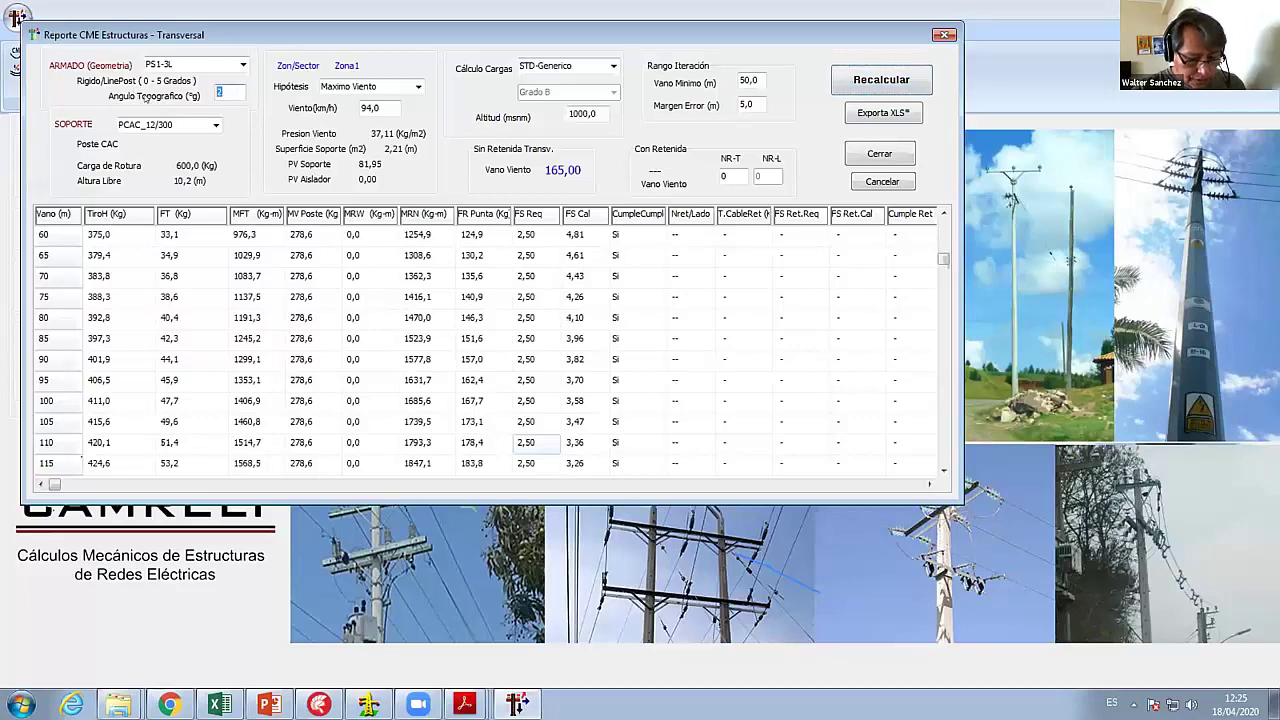
pyautogui.write('5')
pyautogui.click(878, 79)
pyautogui.click(567, 298)
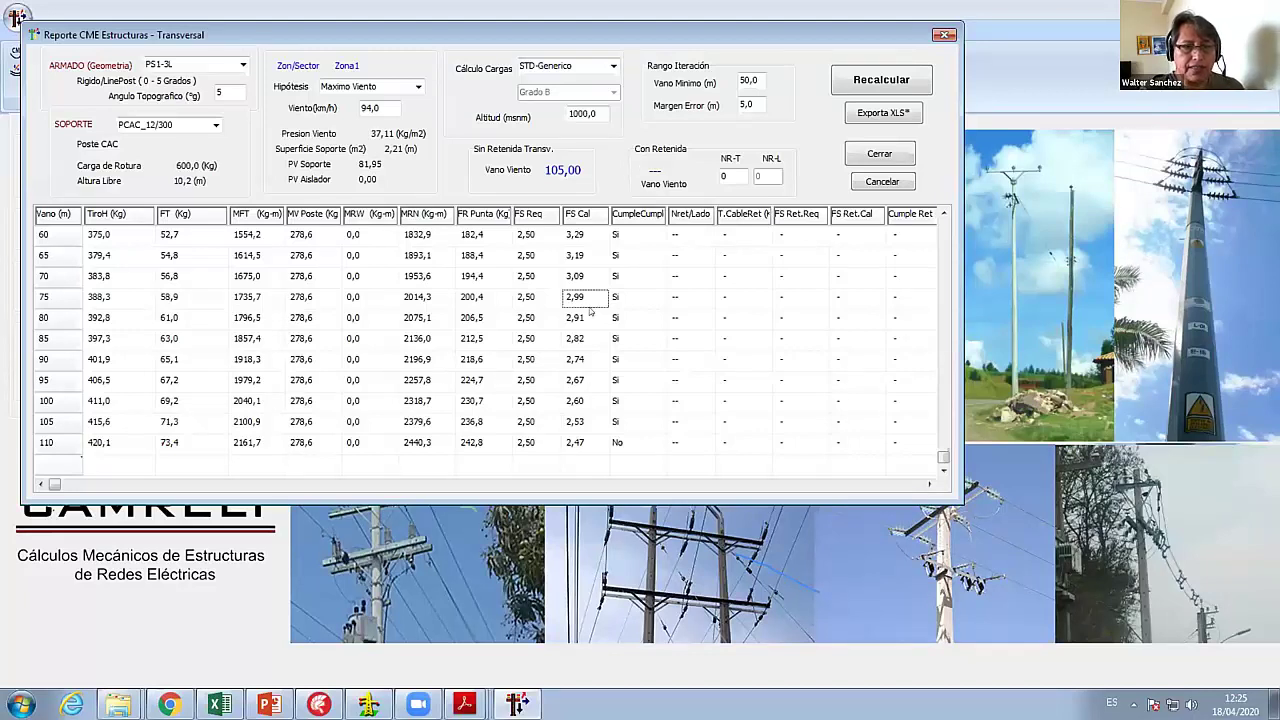
pyautogui.click(580, 276)
pyautogui.press('pagedown')
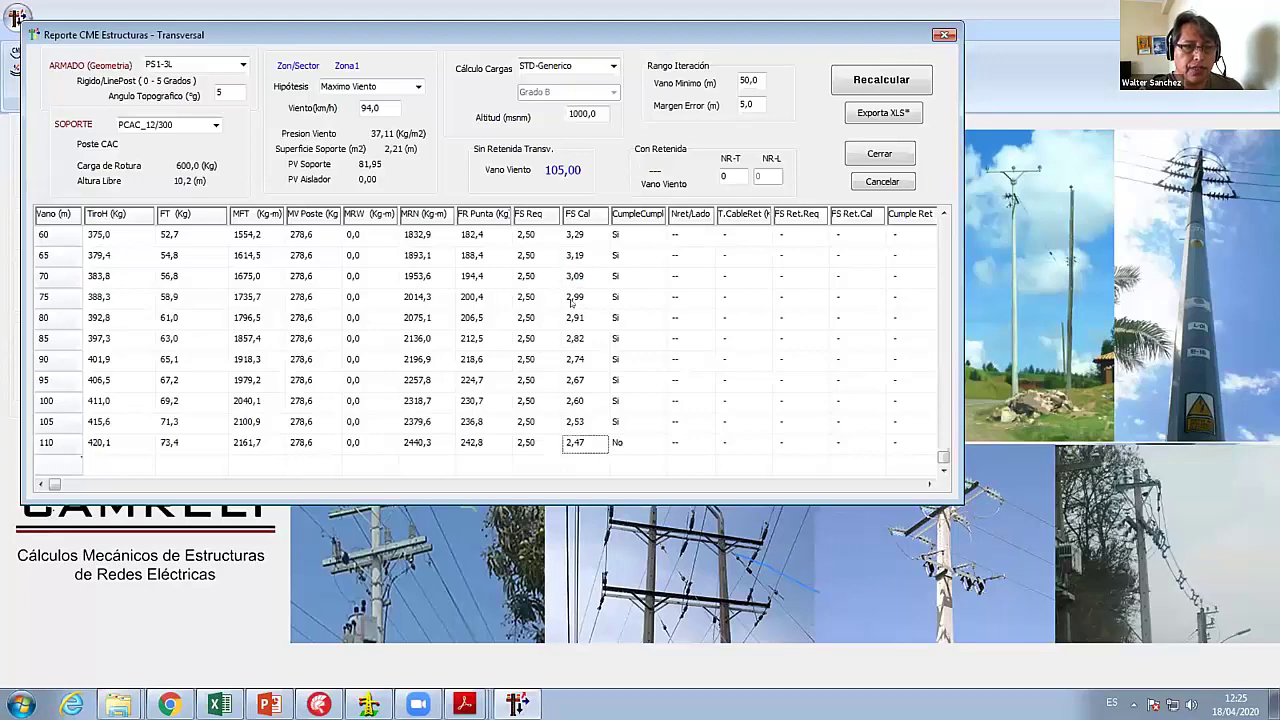
pyautogui.press('pageup')
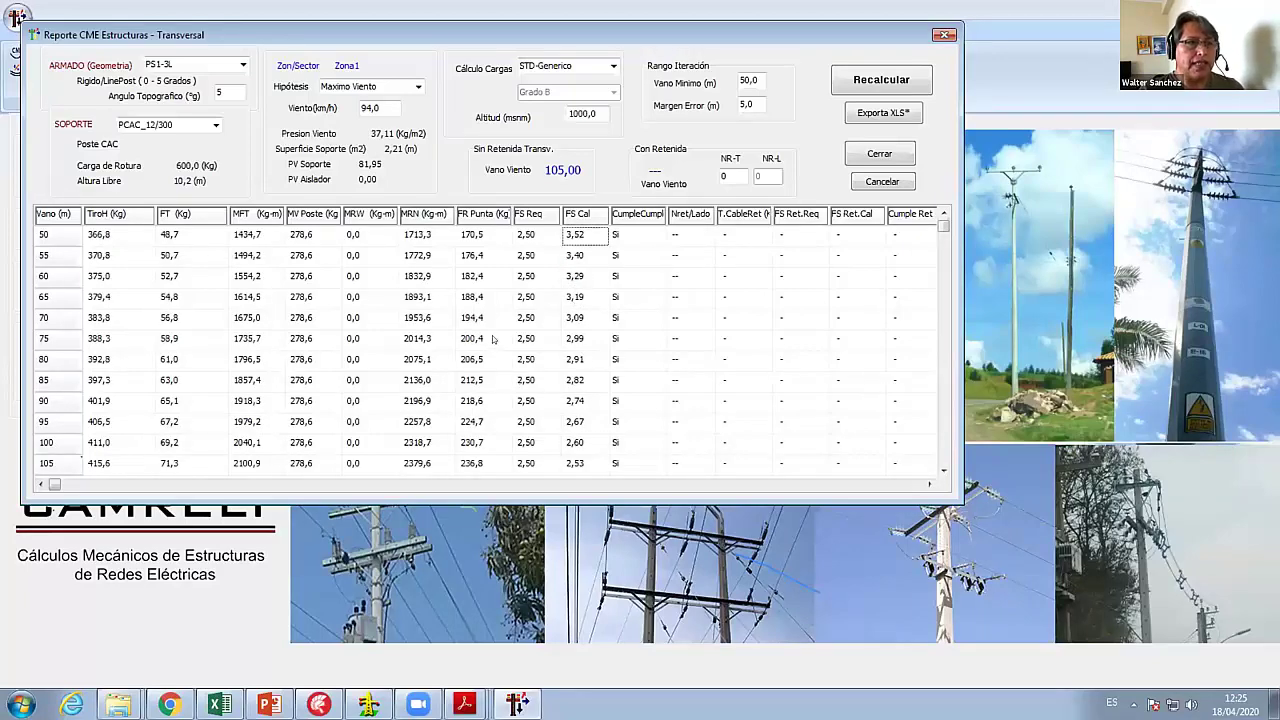
# - Close the report, re-enter 2,5 as the support rupture safety factor in the general CME configuration and accept it
pyautogui.click(879, 155)
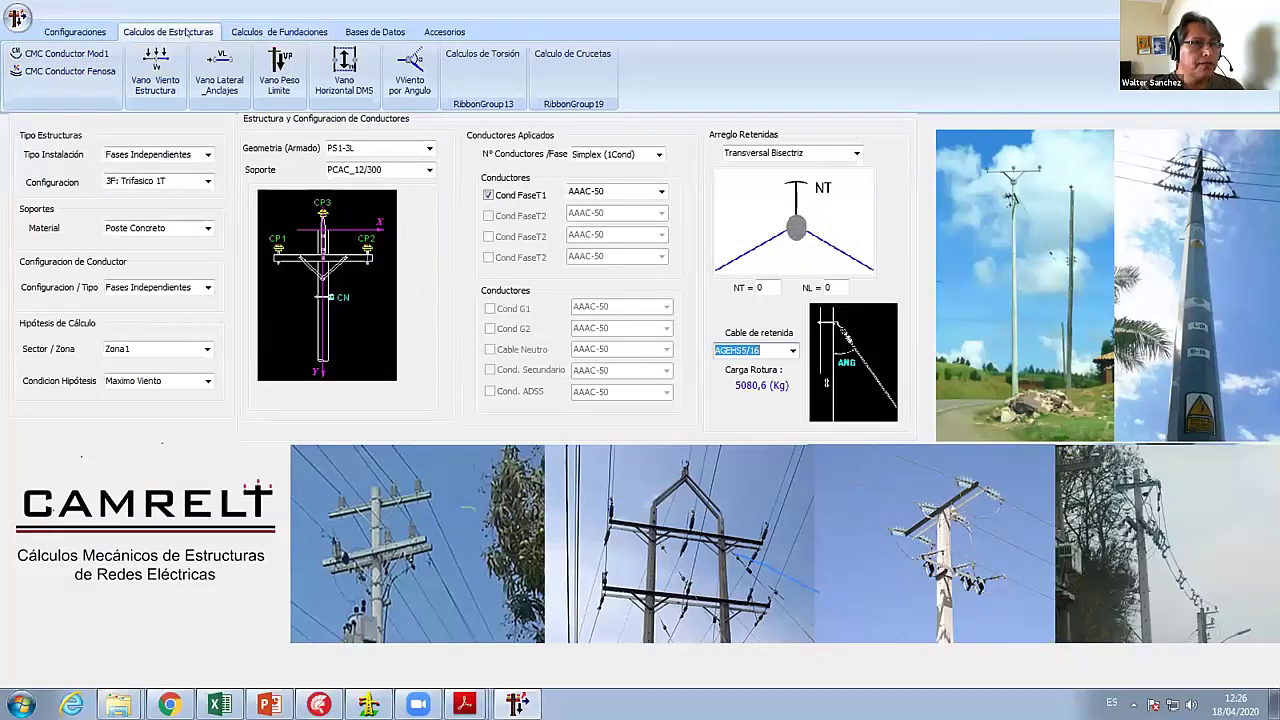
pyautogui.click(95, 31)
pyautogui.click(111, 68)
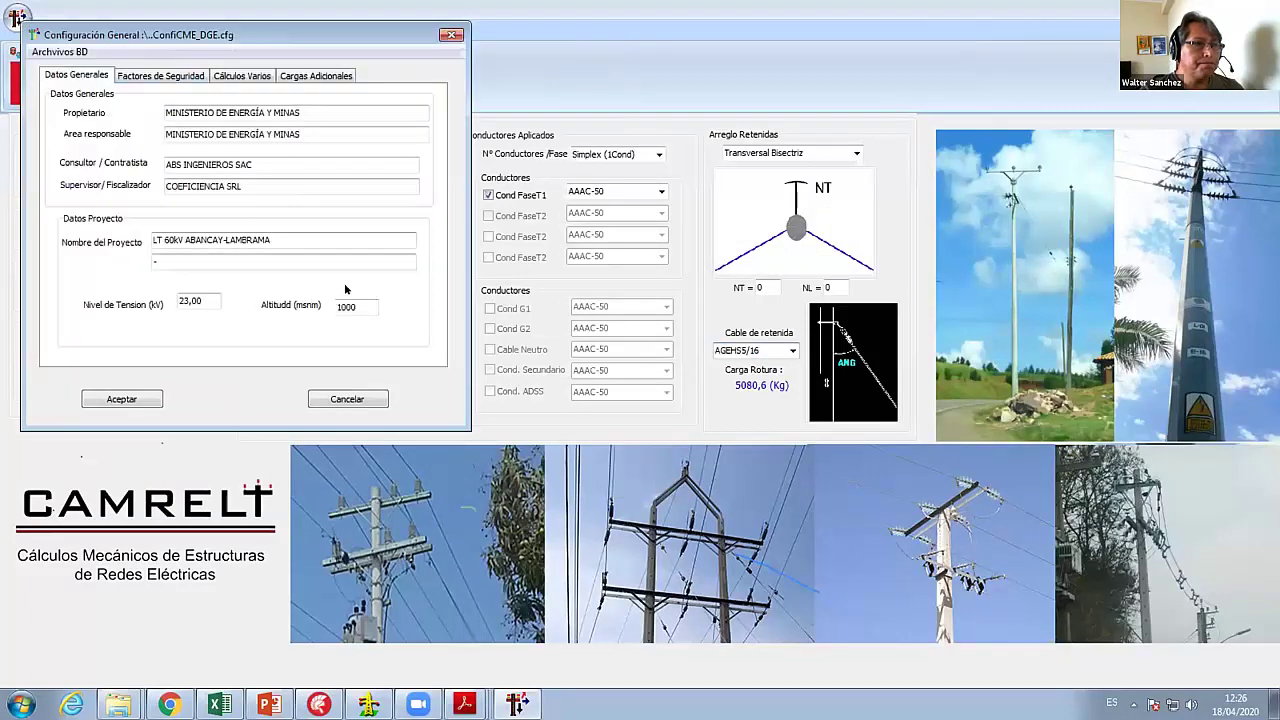
pyautogui.click(160, 75)
pyautogui.doubleClick(190, 125)
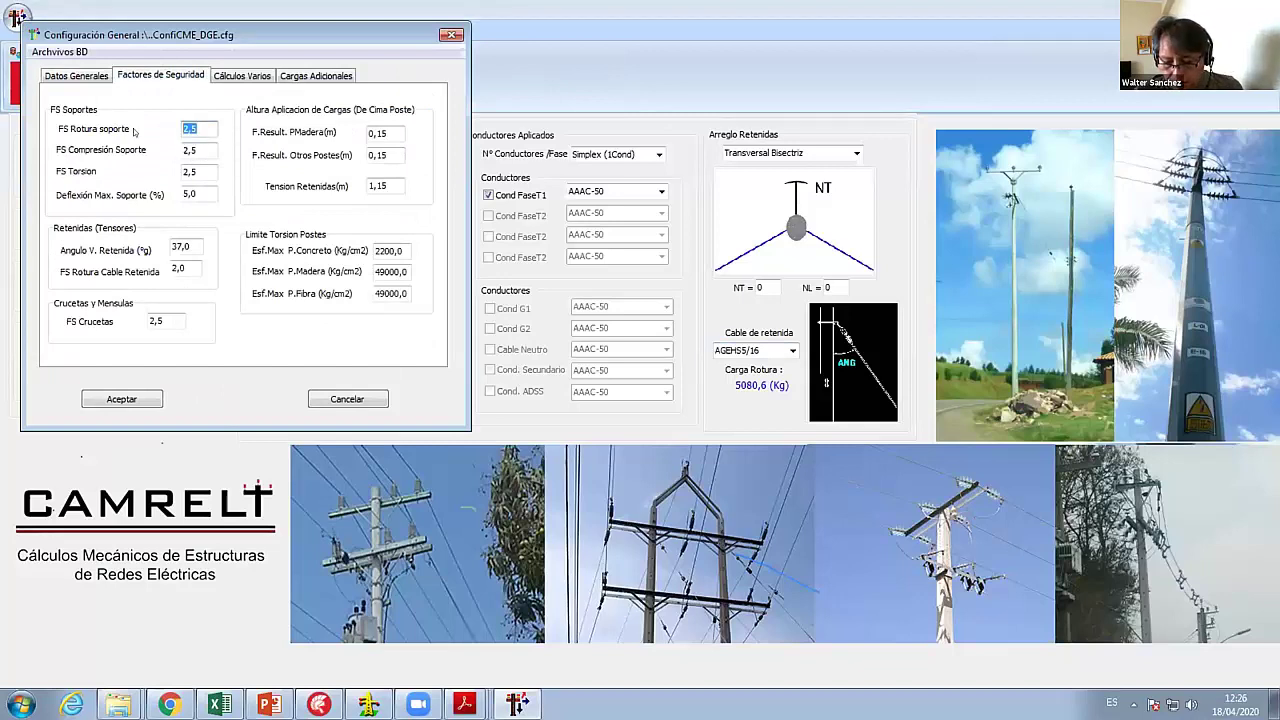
pyautogui.write('2')
pyautogui.hotkey('shift', 'Home')
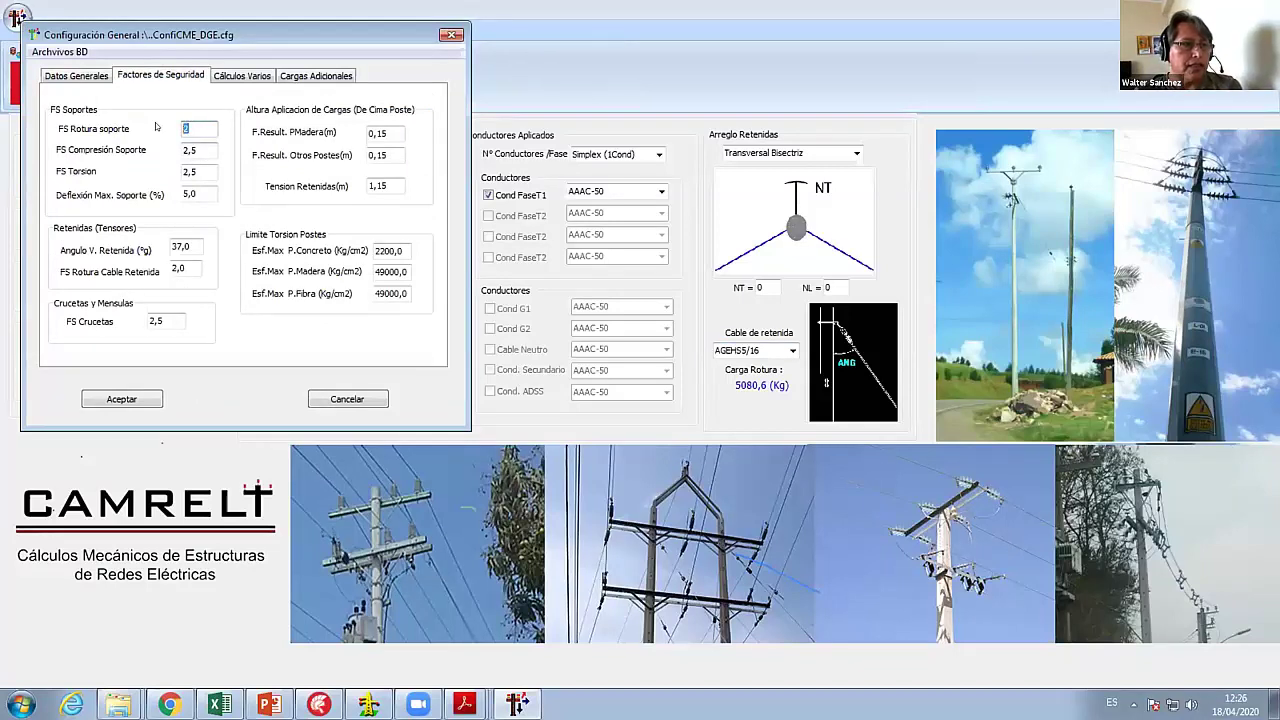
pyautogui.write('2,5')
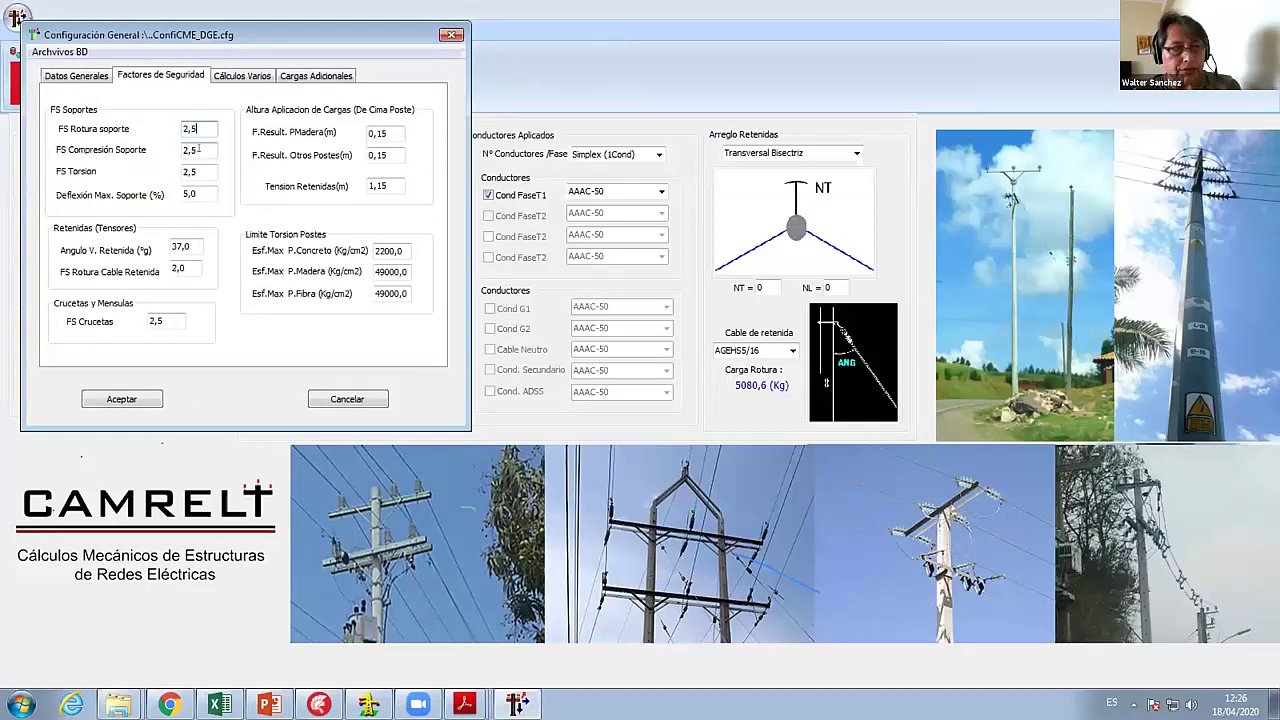
pyautogui.click(130, 396)
# - Reopen the transversal wind span report and set its load calculation to the STD-CNES2011 standard with Grado C
pyautogui.click(168, 31)
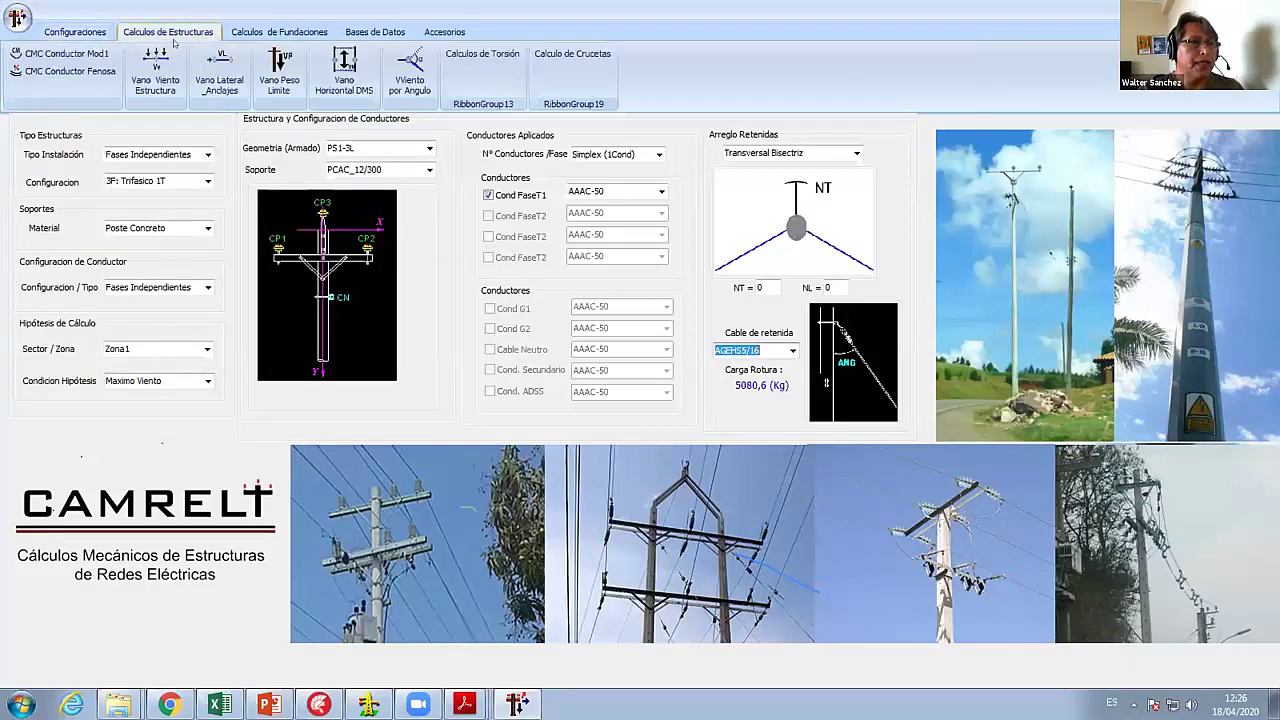
pyautogui.click(155, 85)
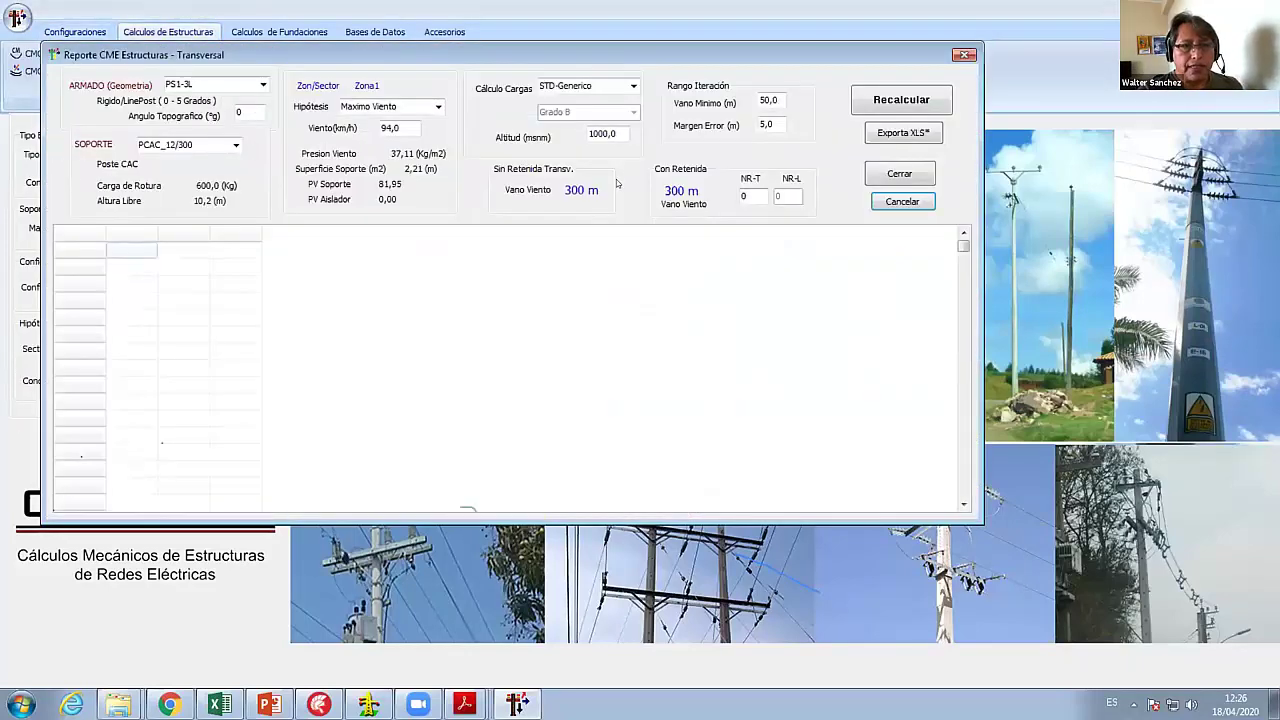
pyautogui.click(632, 85)
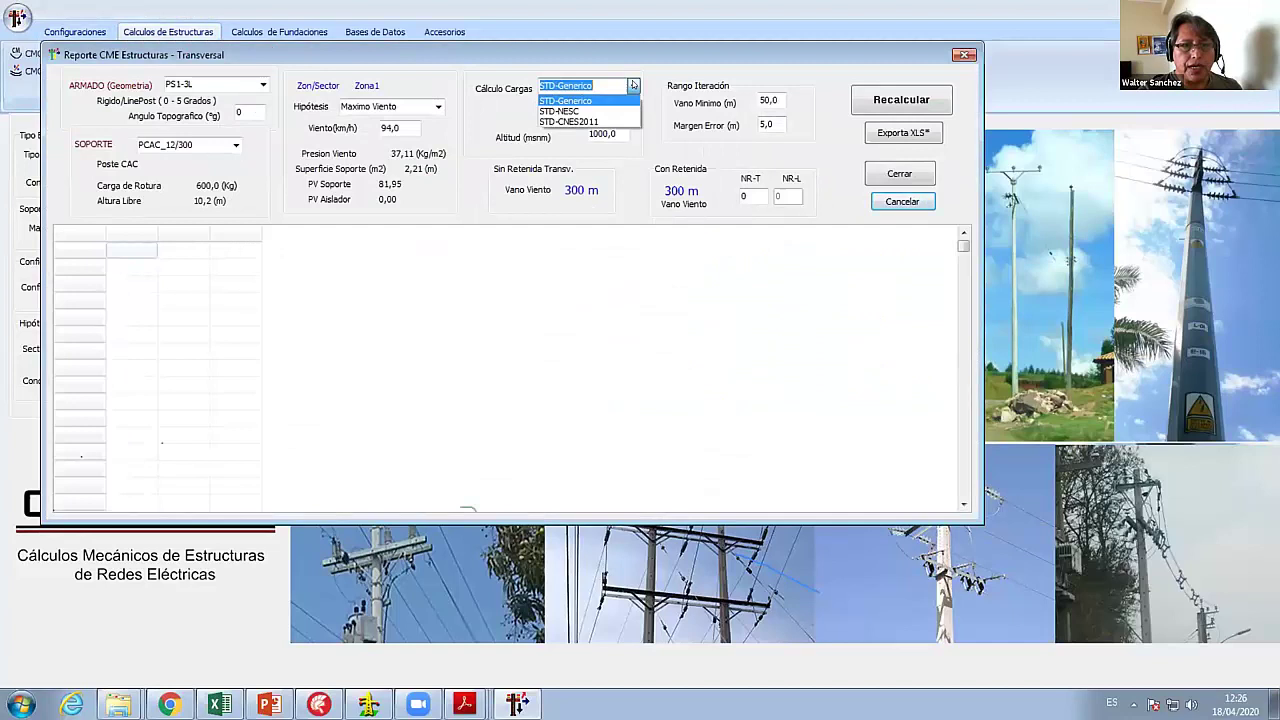
pyautogui.click(594, 121)
pyautogui.click(632, 85)
pyautogui.click(600, 110)
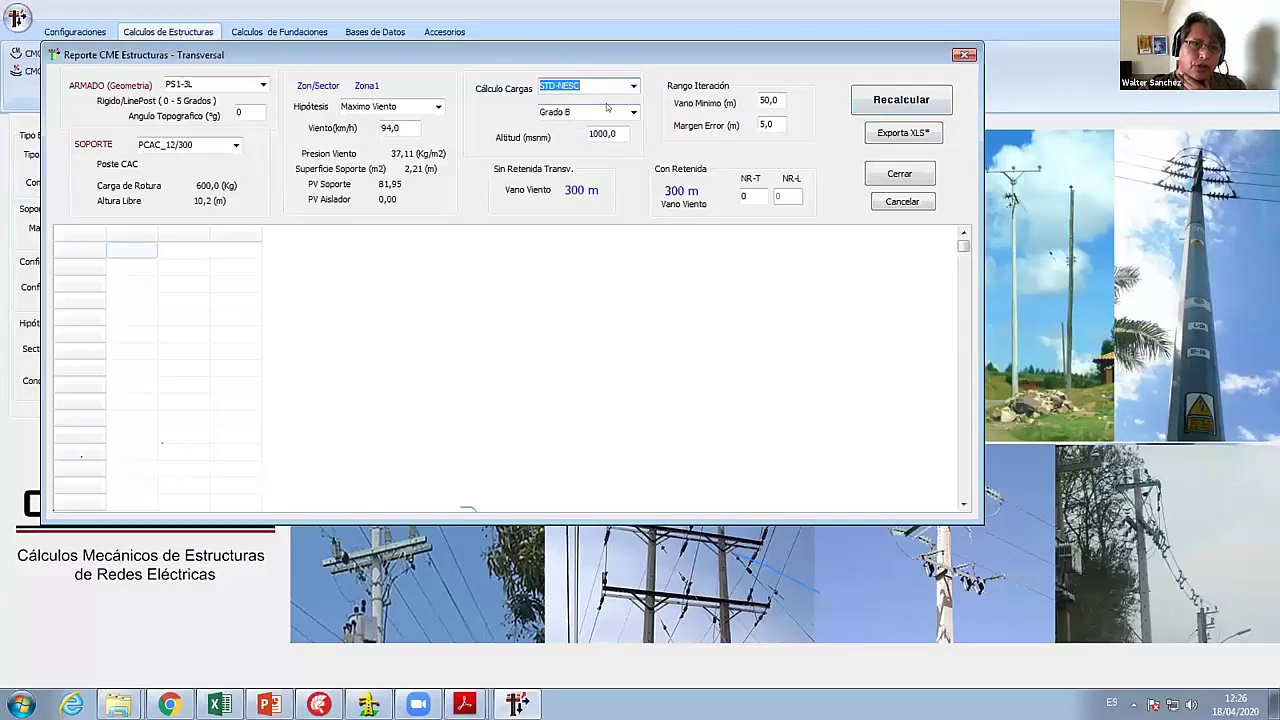
pyautogui.click(632, 85)
pyautogui.click(594, 121)
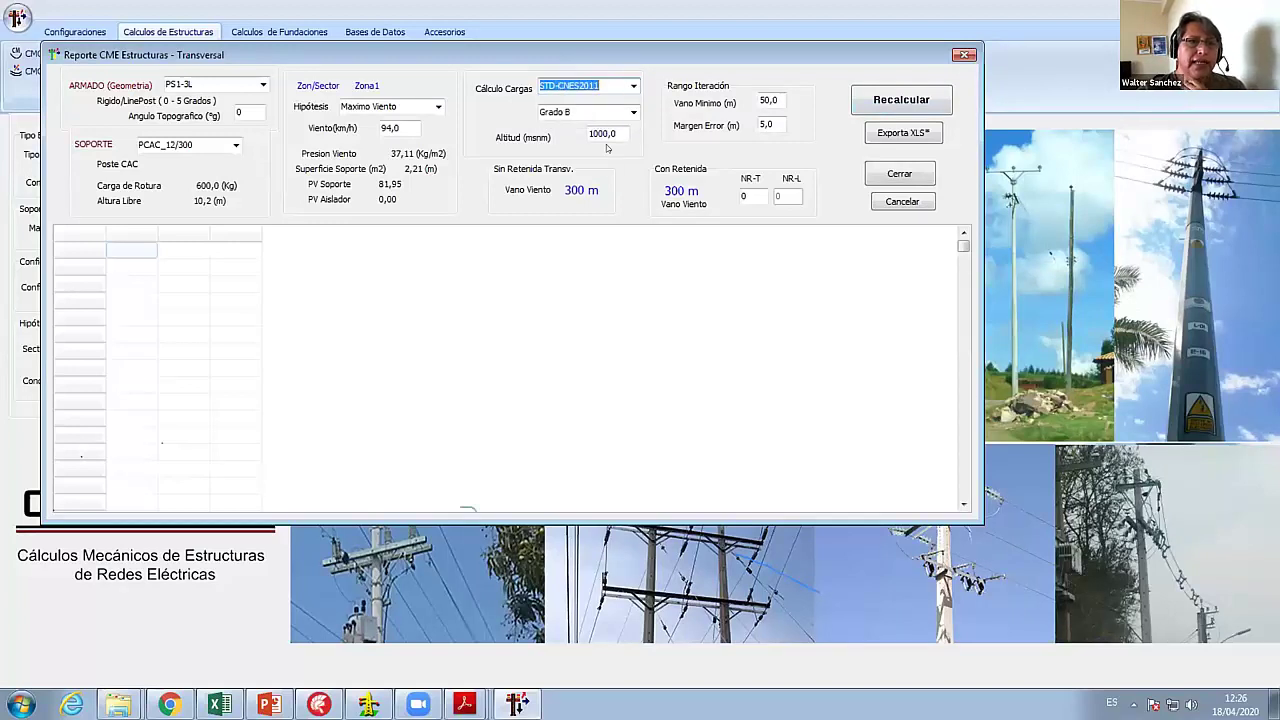
pyautogui.click(632, 113)
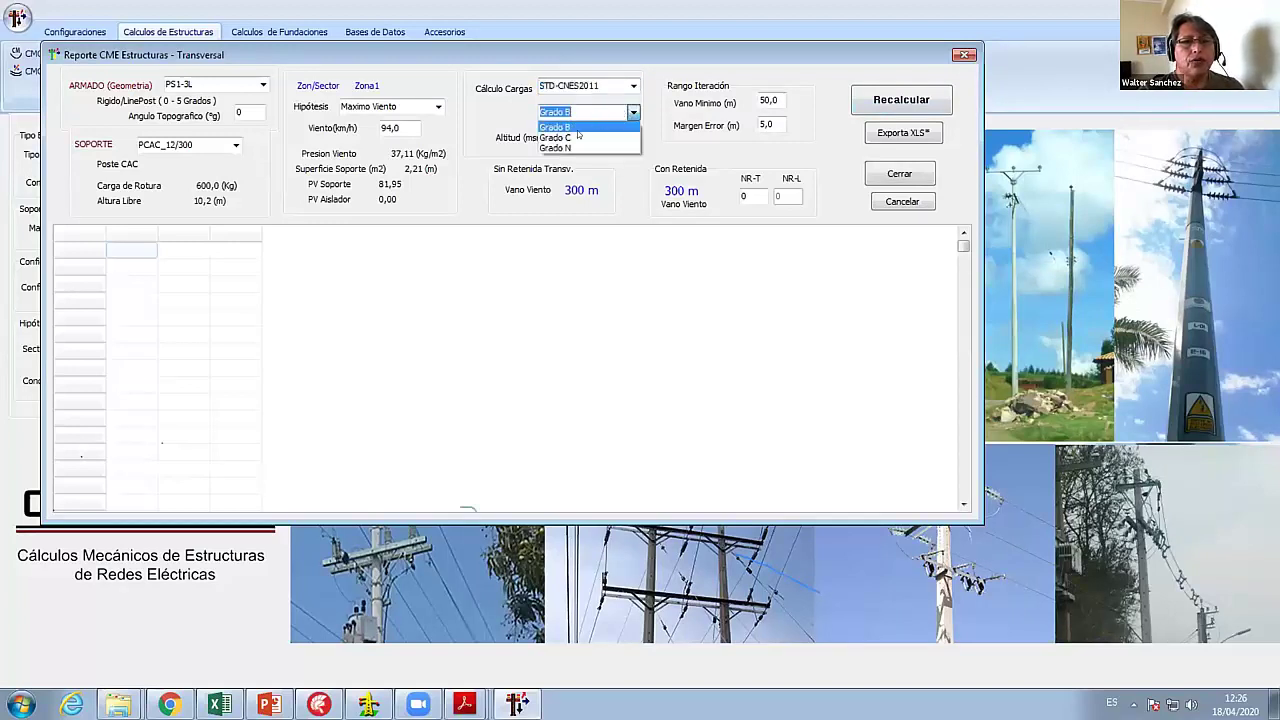
pyautogui.click(578, 137)
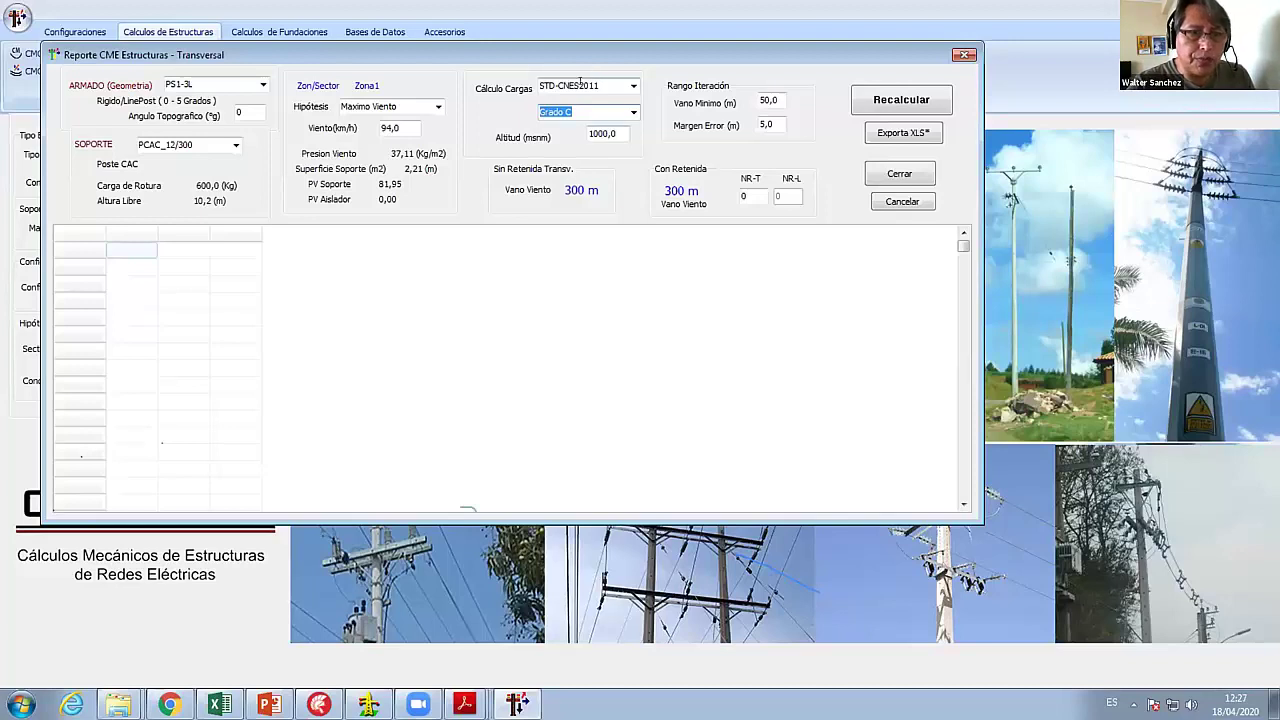
# - Reselect the STD-CNES2011 load standard, keep construction grade Grado C, and recalculate the transversal report
pyautogui.click(632, 87)
pyautogui.click(600, 121)
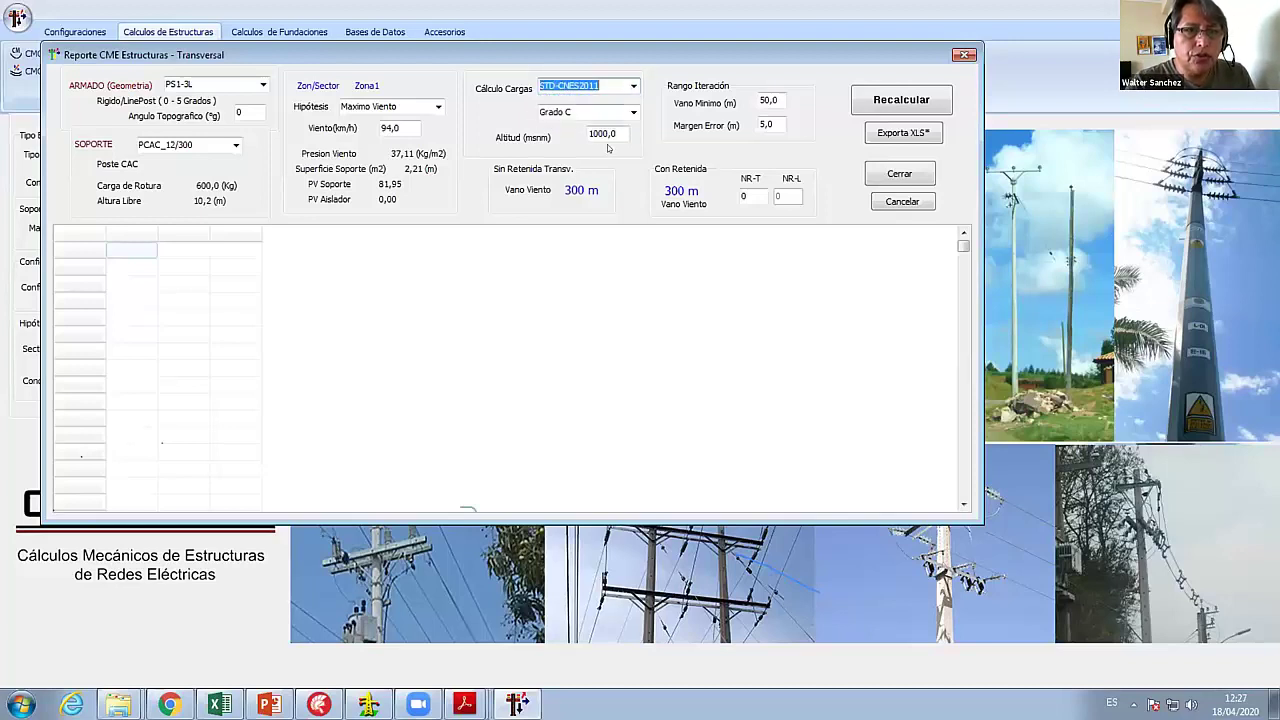
pyautogui.press('Tab')
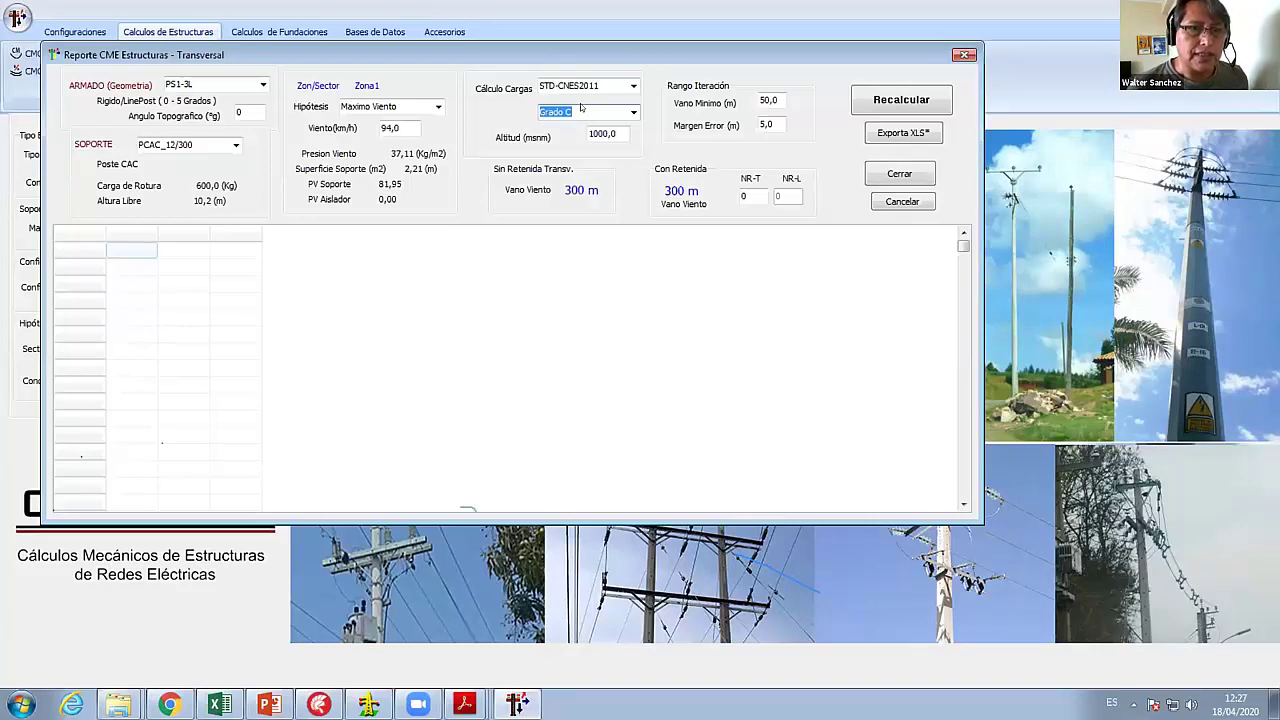
pyautogui.click(633, 86)
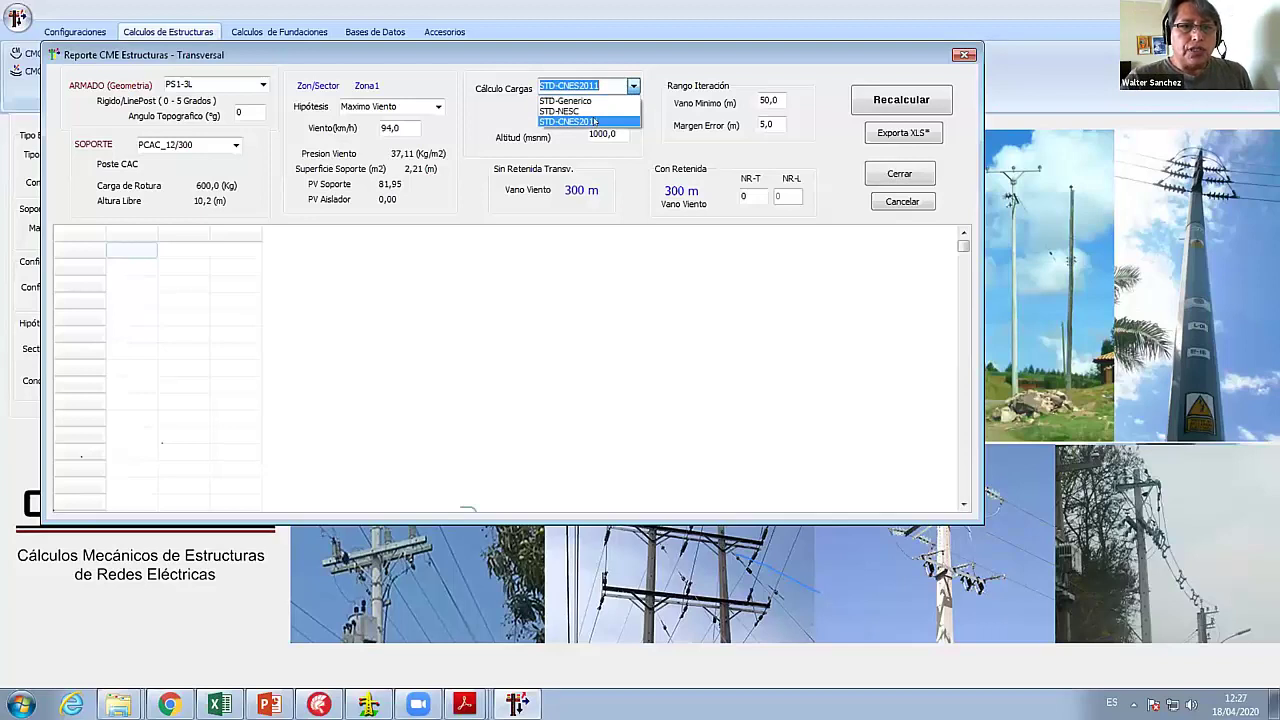
pyautogui.click(590, 121)
pyautogui.click(632, 112)
pyautogui.click(632, 112)
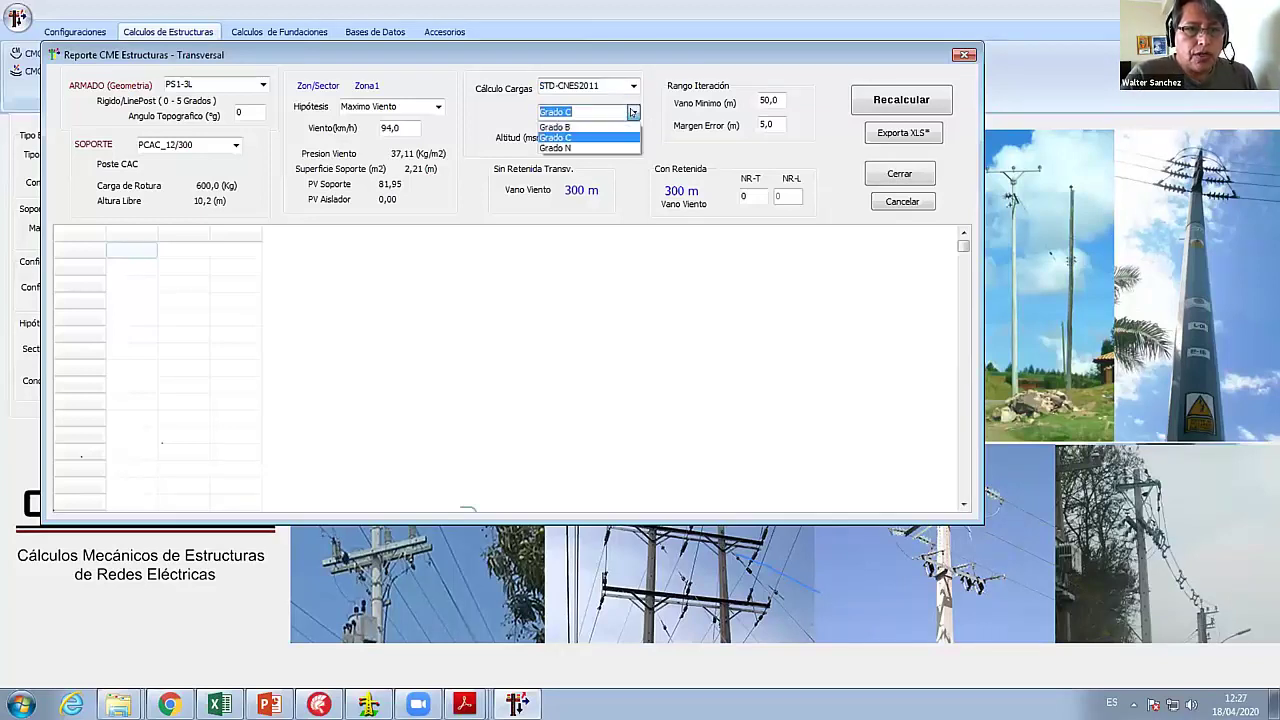
pyautogui.click(585, 121)
pyautogui.click(913, 106)
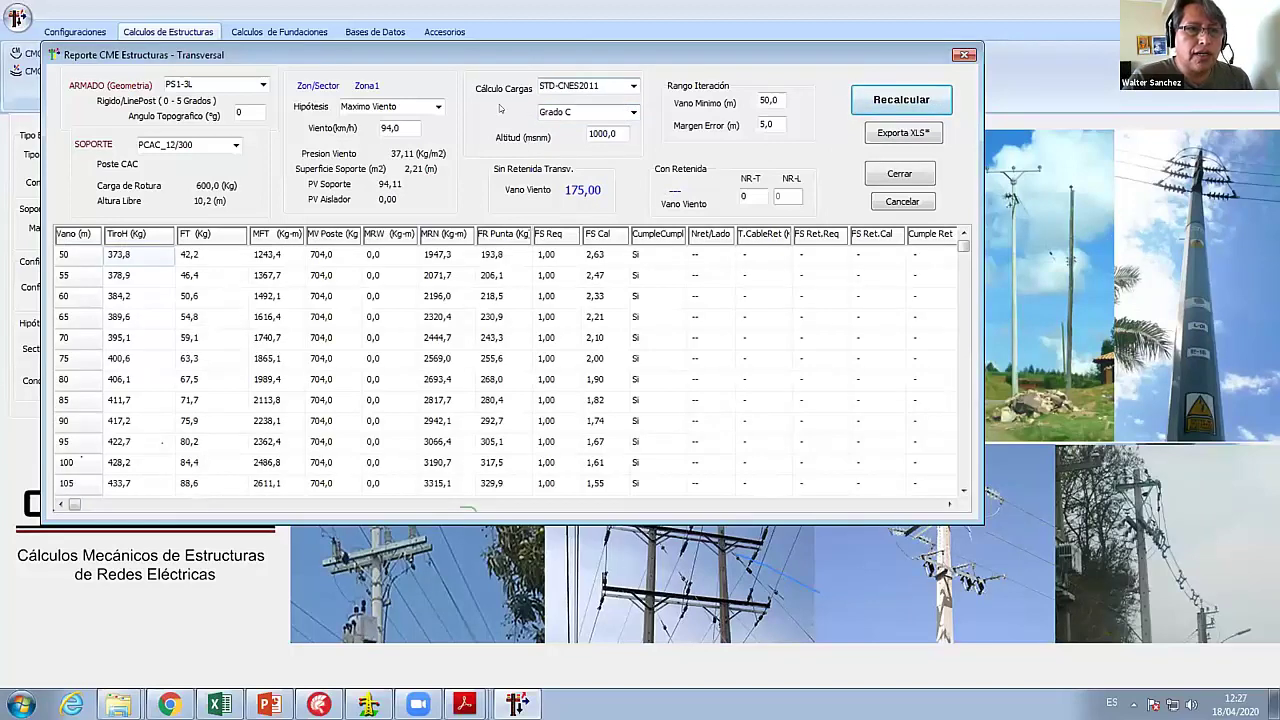
# - Check the available construction grades while keeping Grado C, and inspect the calculated safety factors of the 50 to 60 m spans
pyautogui.click(632, 112)
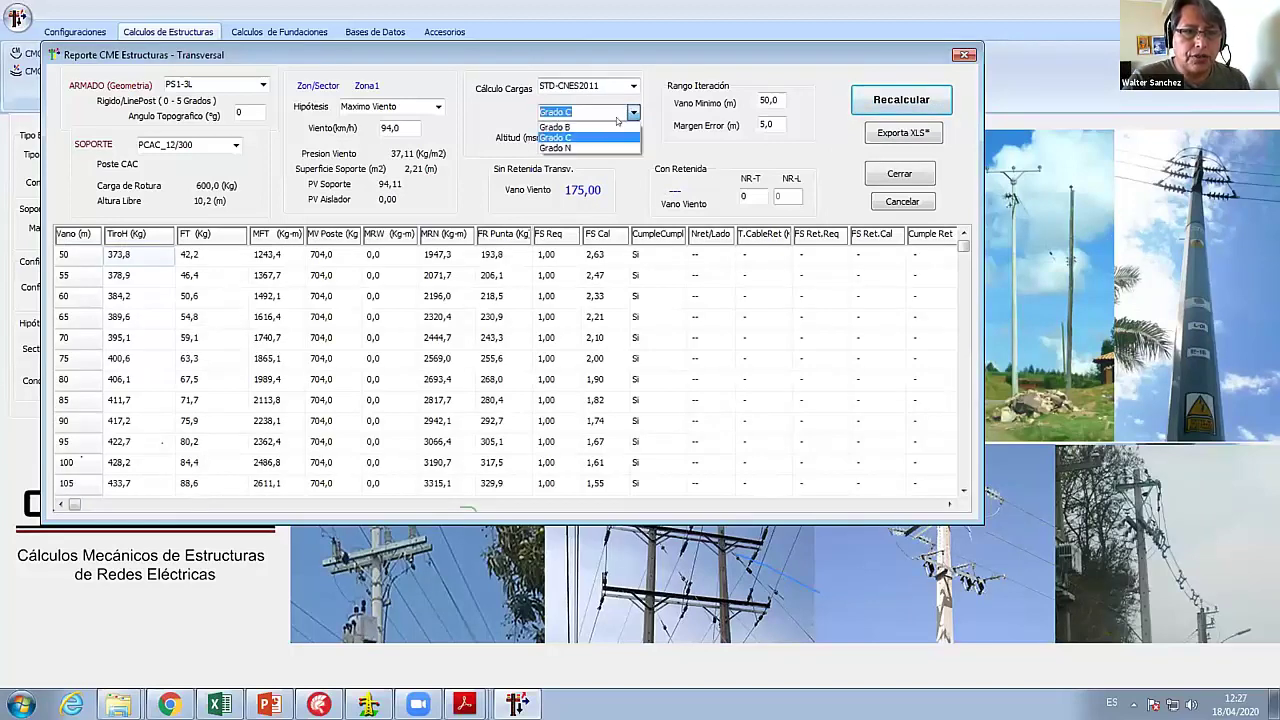
pyautogui.click(586, 125)
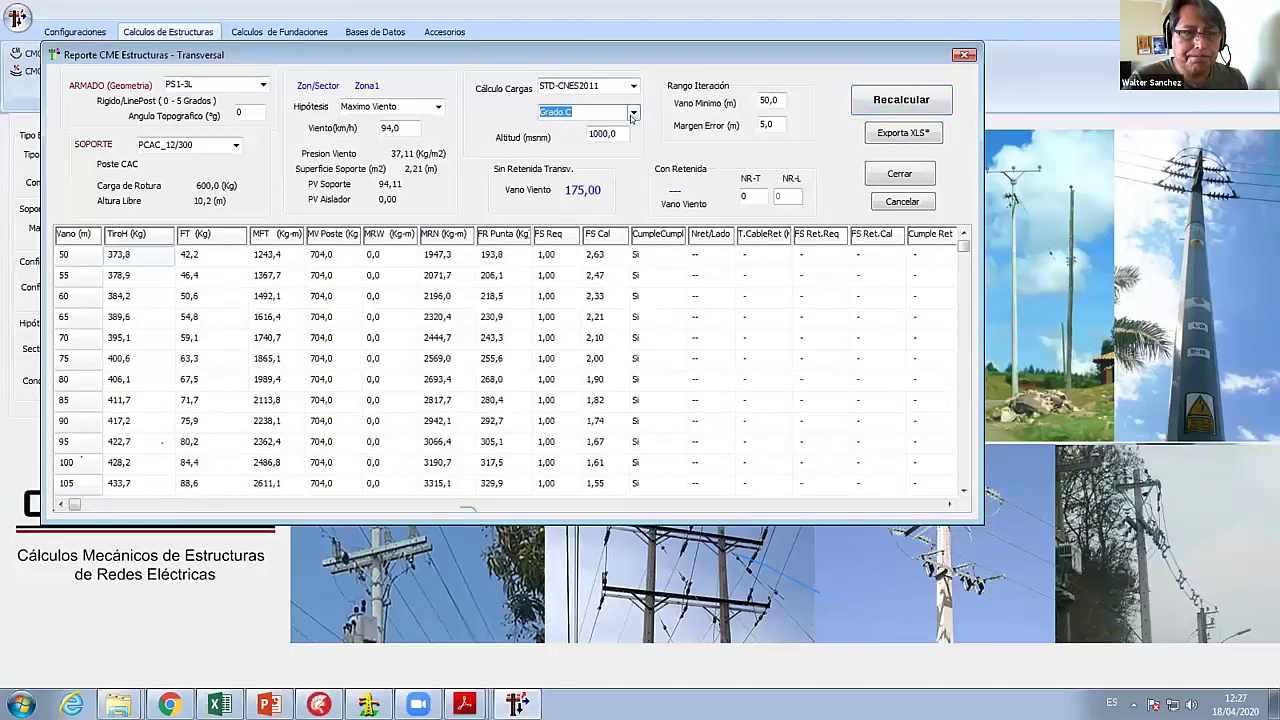
pyautogui.click(596, 297)
pyautogui.press('Up')
pyautogui.press('Up')
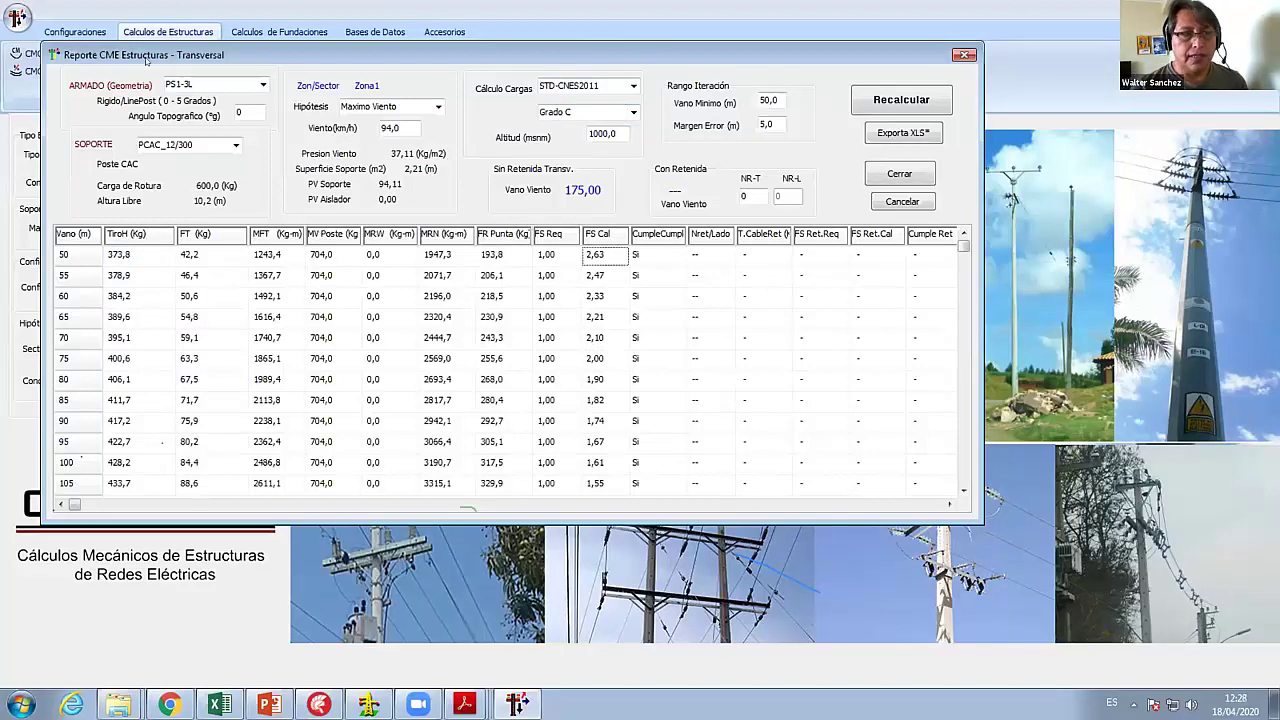
# - Change the load calculation standard to STD-Generico and recalculate the transversal wind span at a 0 degree topographic angle
pyautogui.click(241, 112)
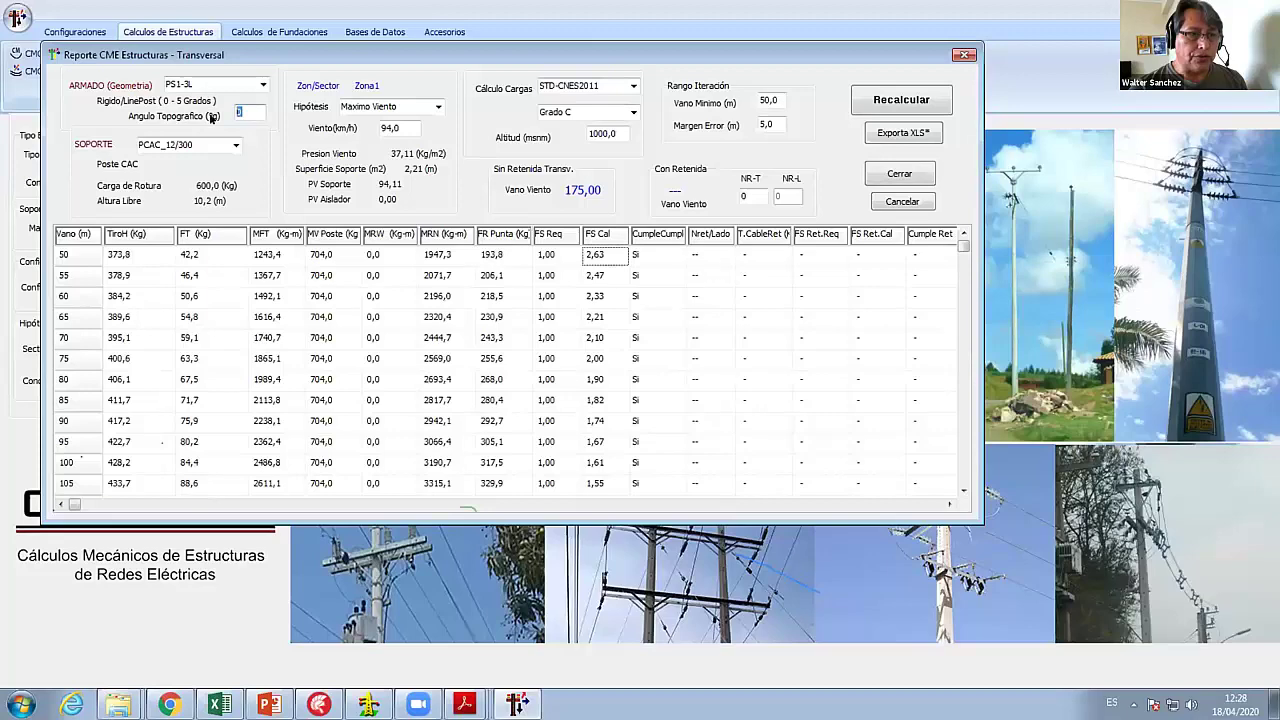
pyautogui.click(622, 87)
pyautogui.click(566, 101)
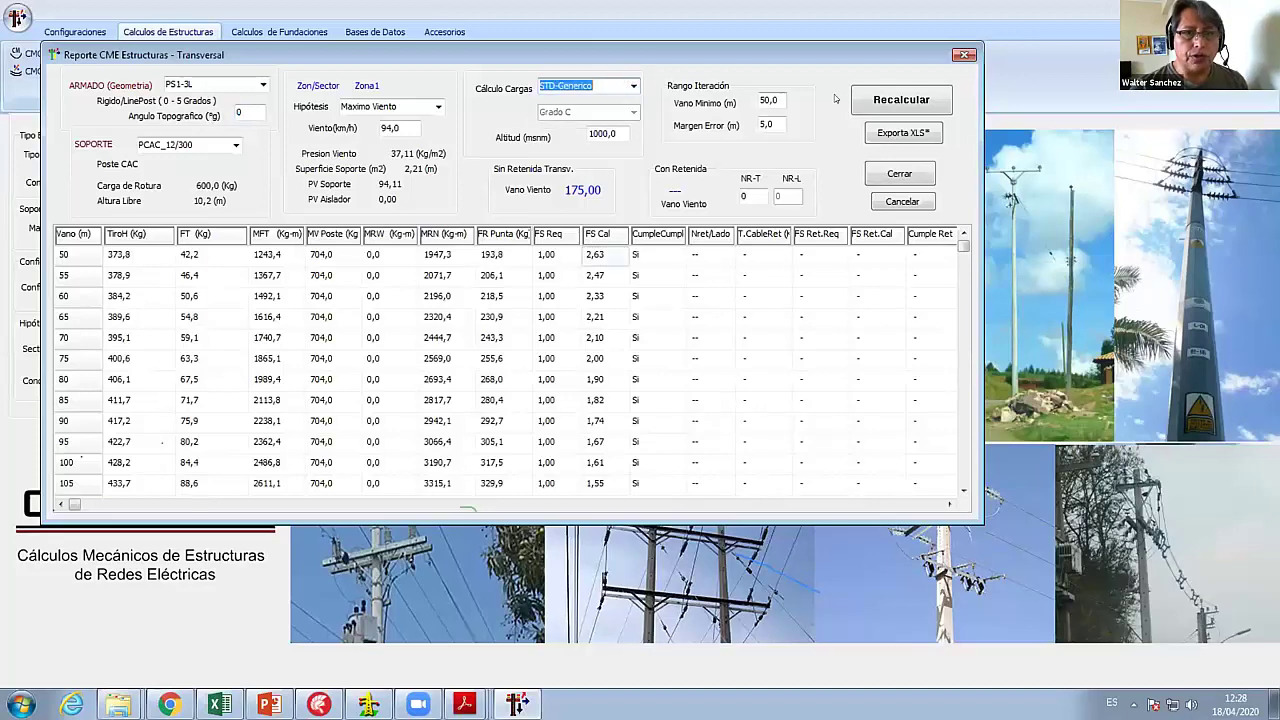
pyautogui.click(901, 99)
pyautogui.click(596, 297)
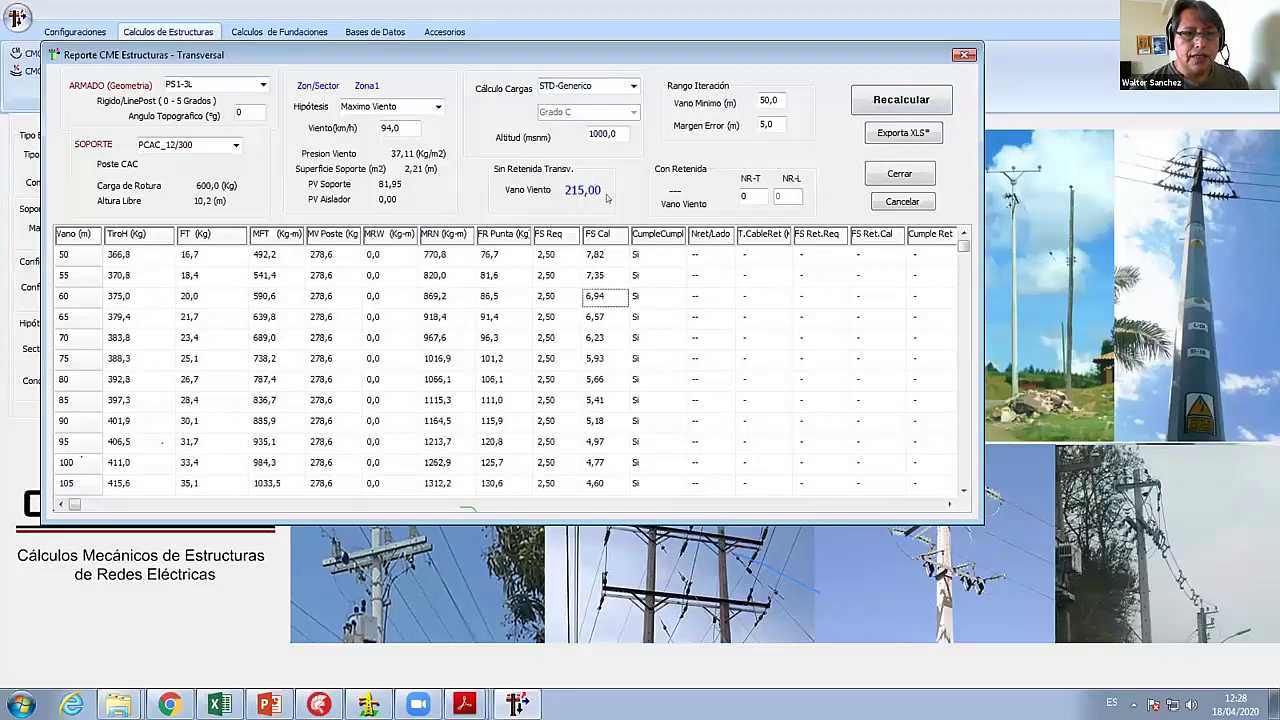
pyautogui.press('Tab')
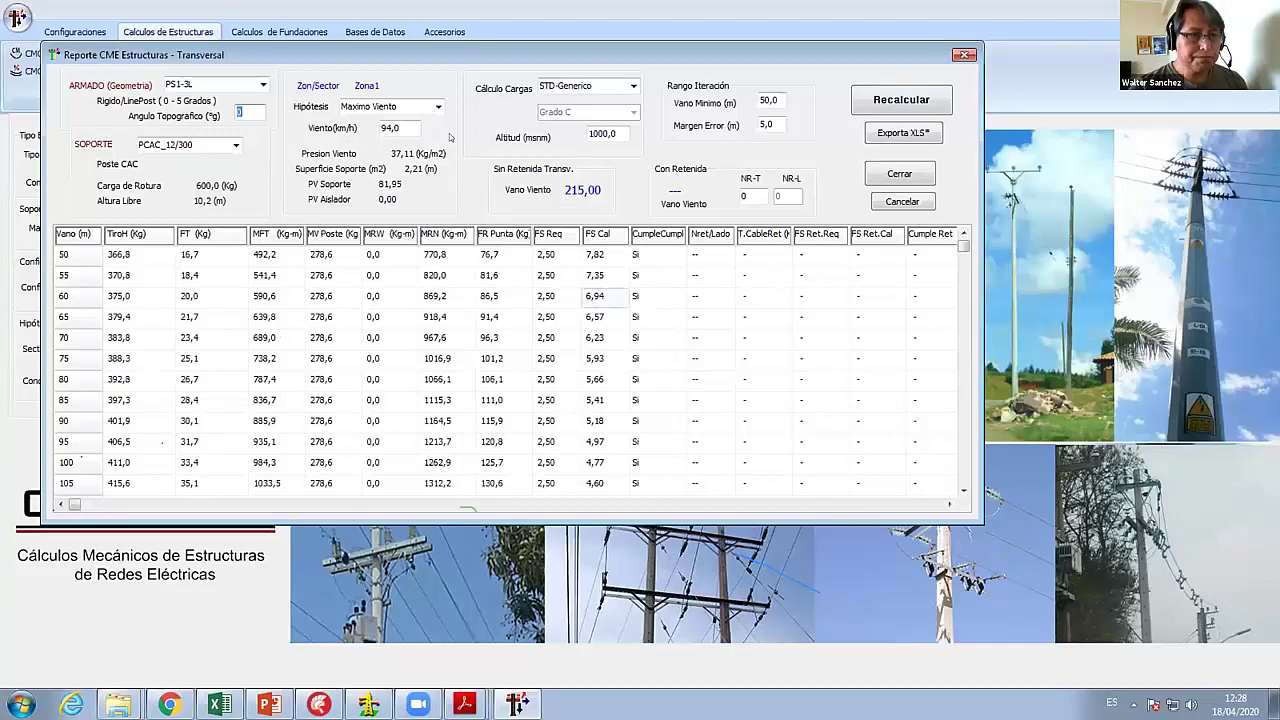
# - Return the load calculation to STD-CNES2011, recalculate, and review the calculated safety factors of the 50 to 70 m spans
pyautogui.click(632, 85)
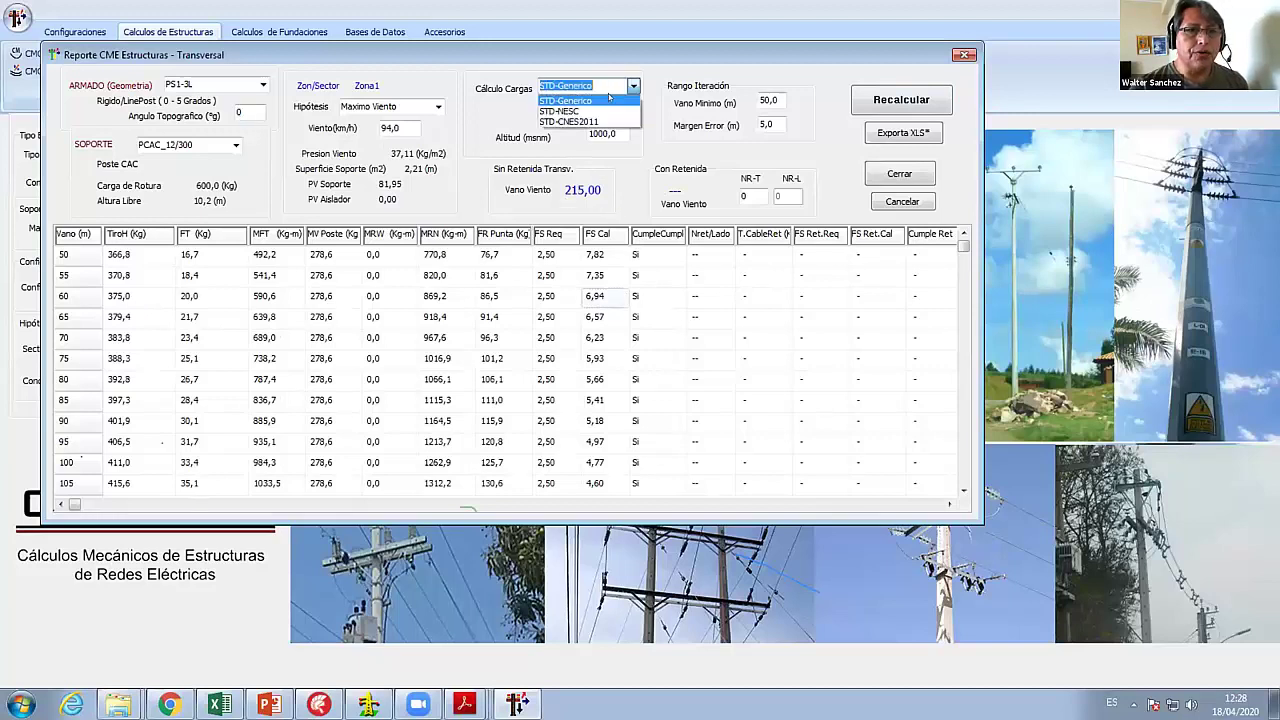
pyautogui.click(590, 110)
pyautogui.click(899, 102)
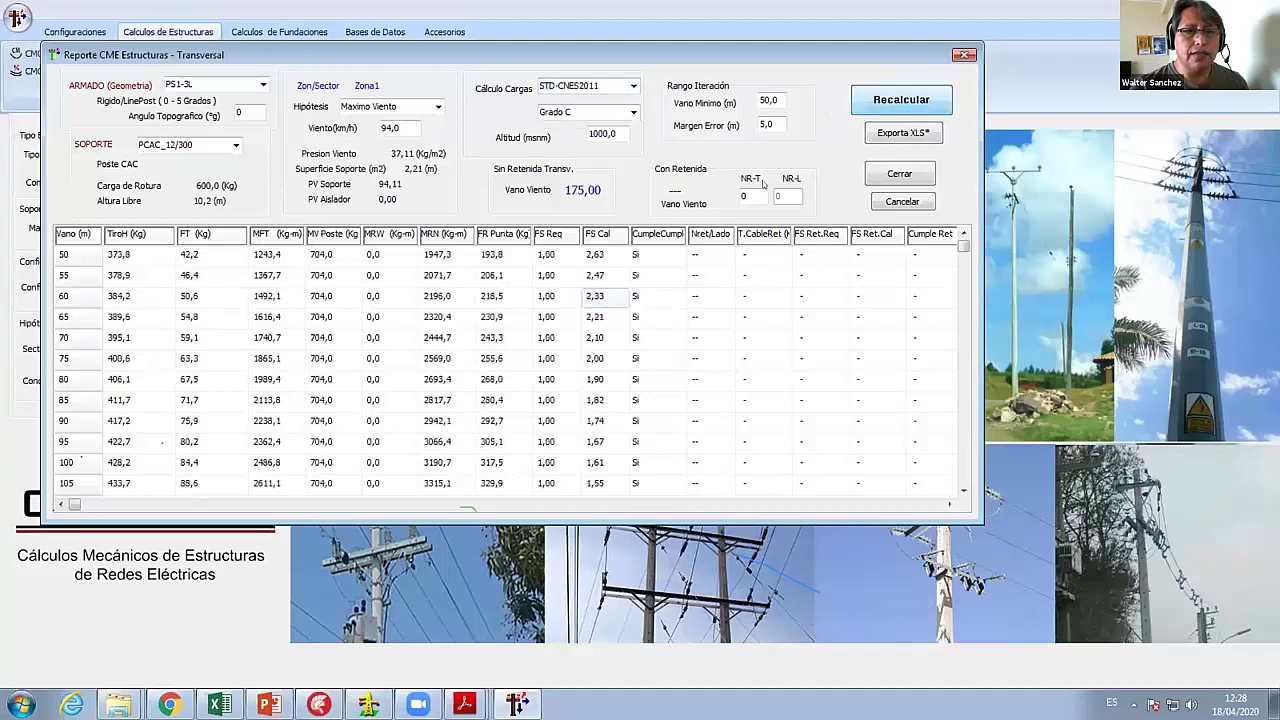
pyautogui.click(593, 276)
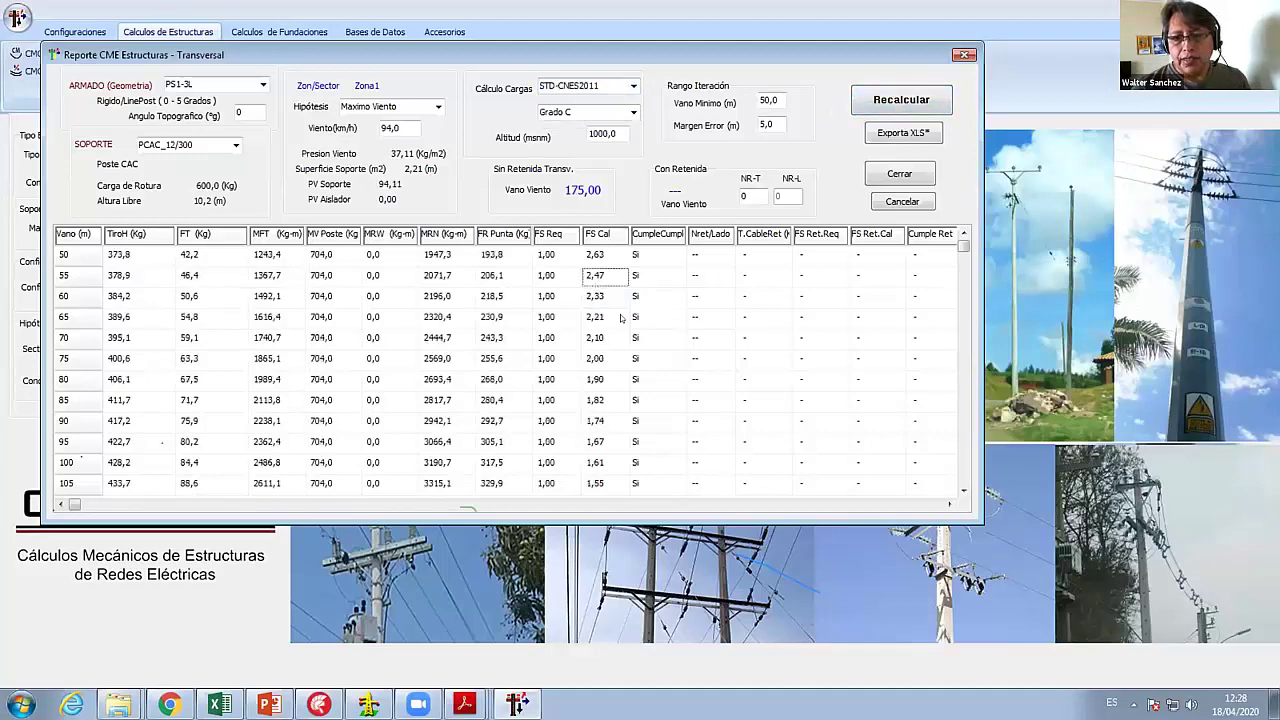
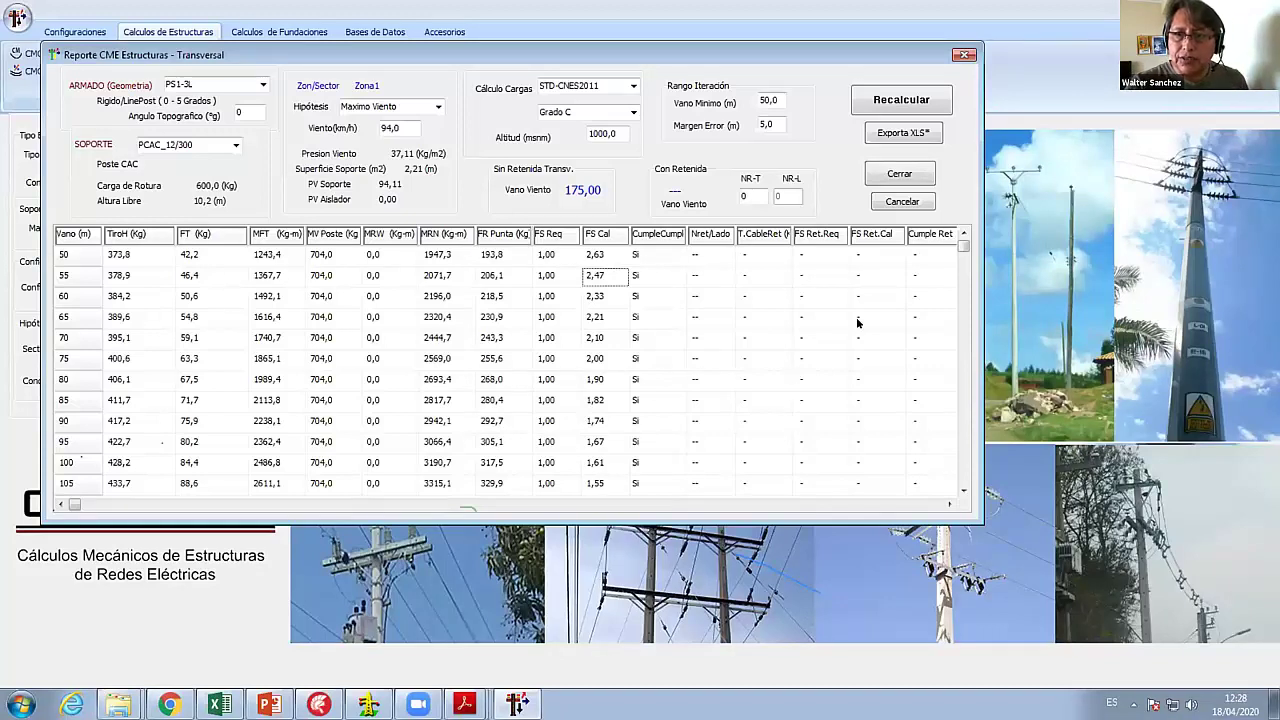
pyautogui.click(590, 339)
pyautogui.click(595, 275)
pyautogui.click(595, 255)
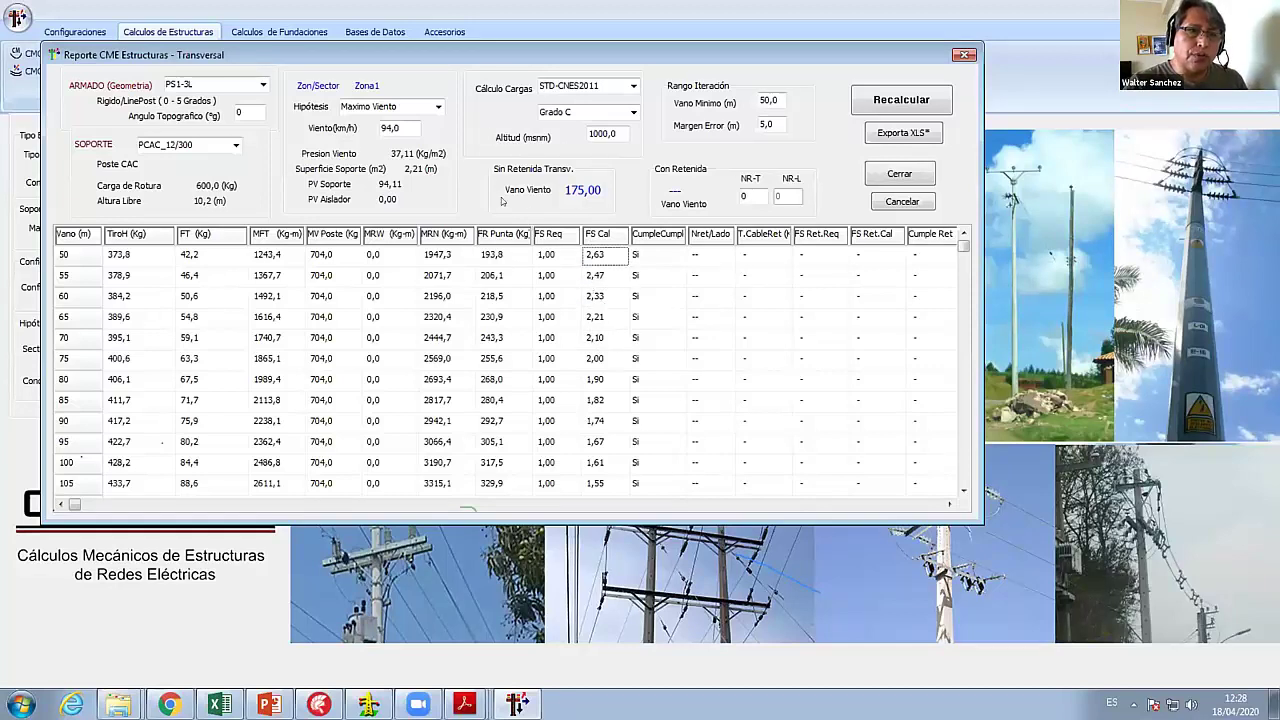
pyautogui.click(595, 338)
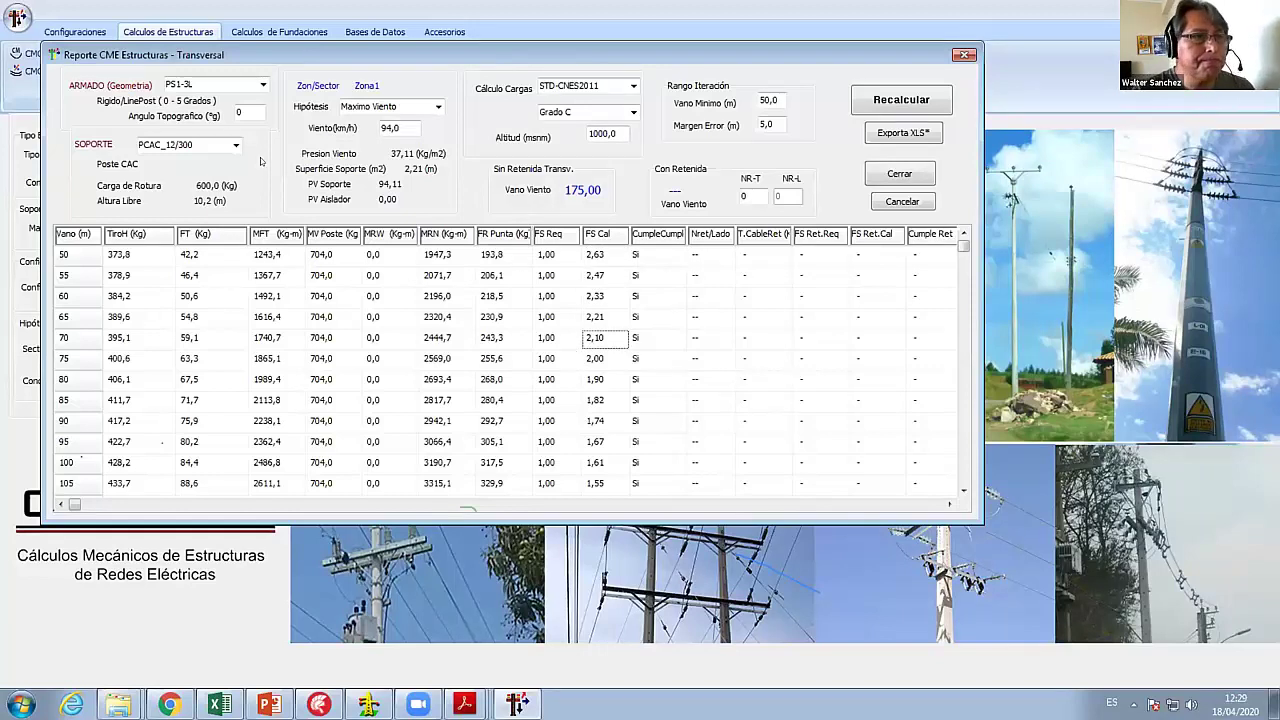
# - Set the topographic angle to 3 degrees, recalculate the report, and check the calculated safety factor of the 85 m span
pyautogui.doubleClick(237, 116)
pyautogui.write('3')
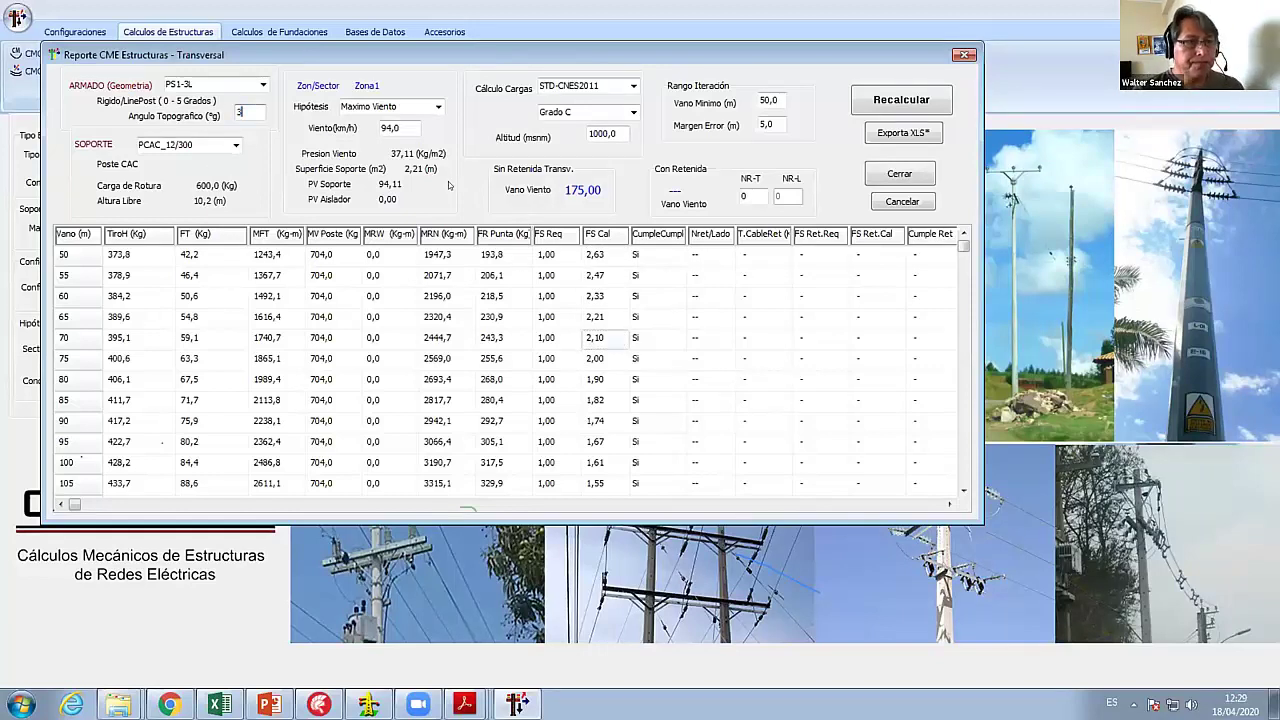
pyautogui.press('Return')
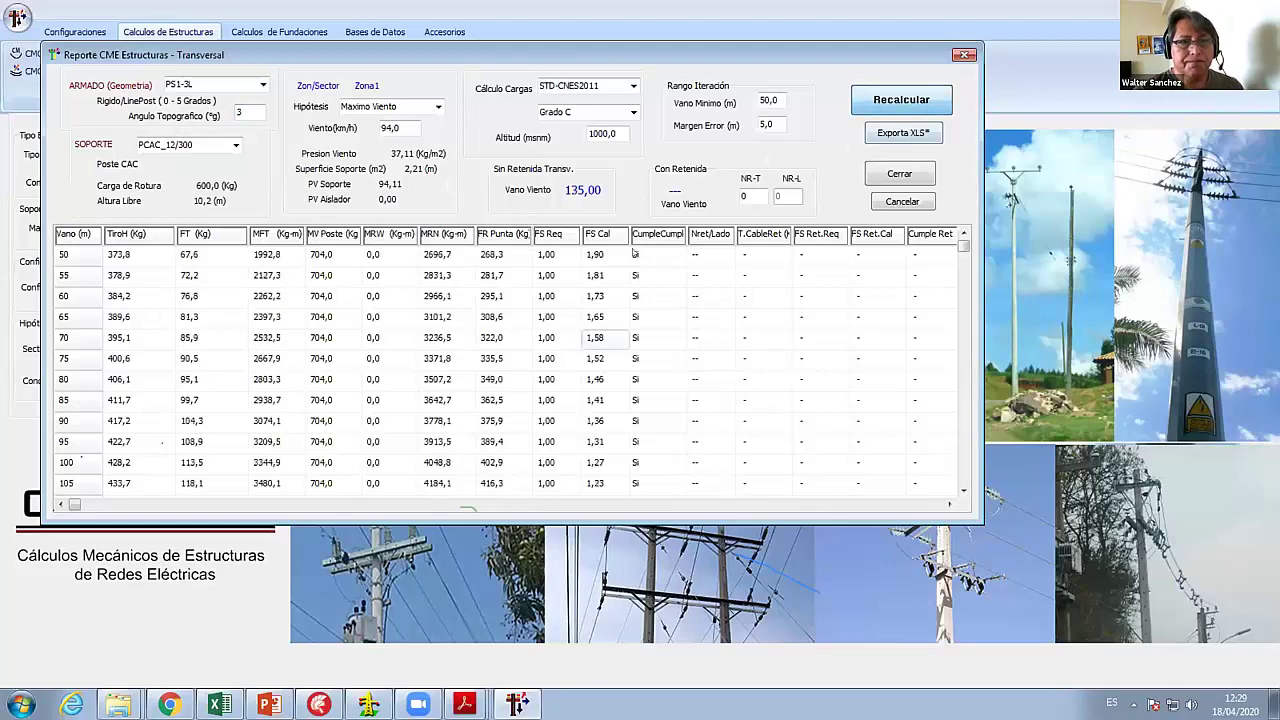
pyautogui.click(605, 401)
# - Change the structure geometry from PS1-3L to the angular structure PA1-3L
pyautogui.click(263, 85)
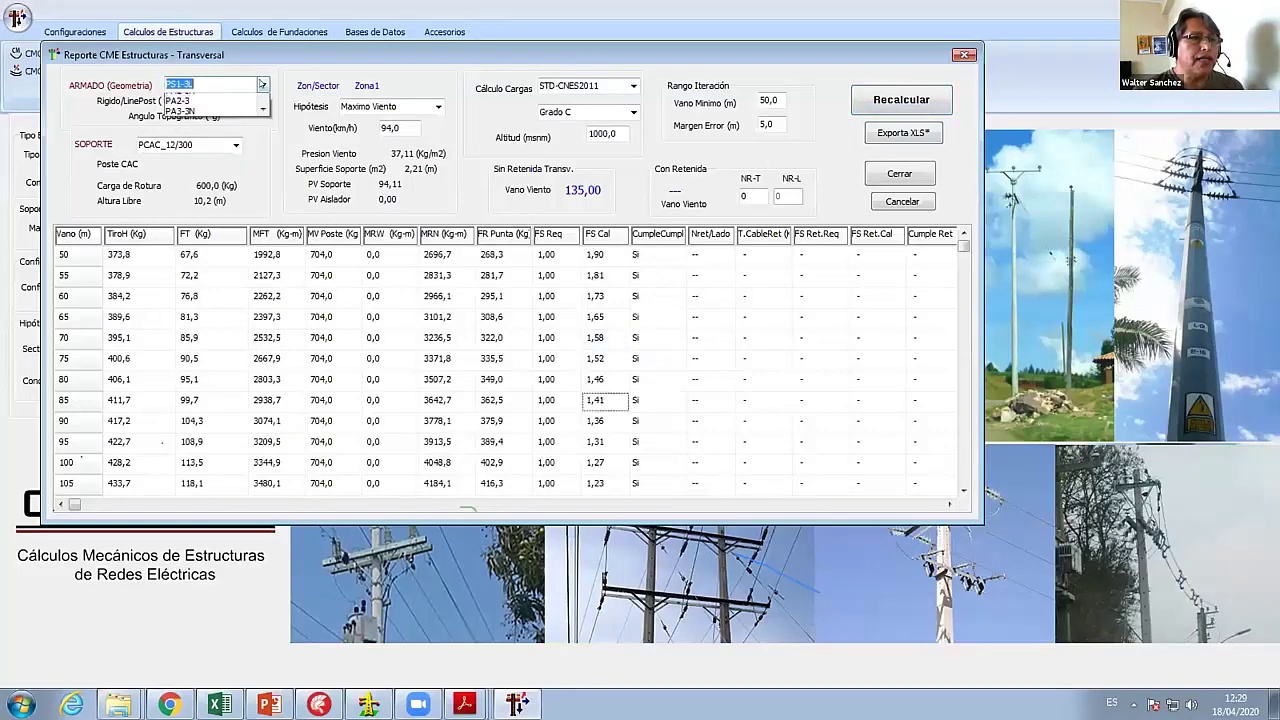
pyautogui.scroll(1, 261, 115)
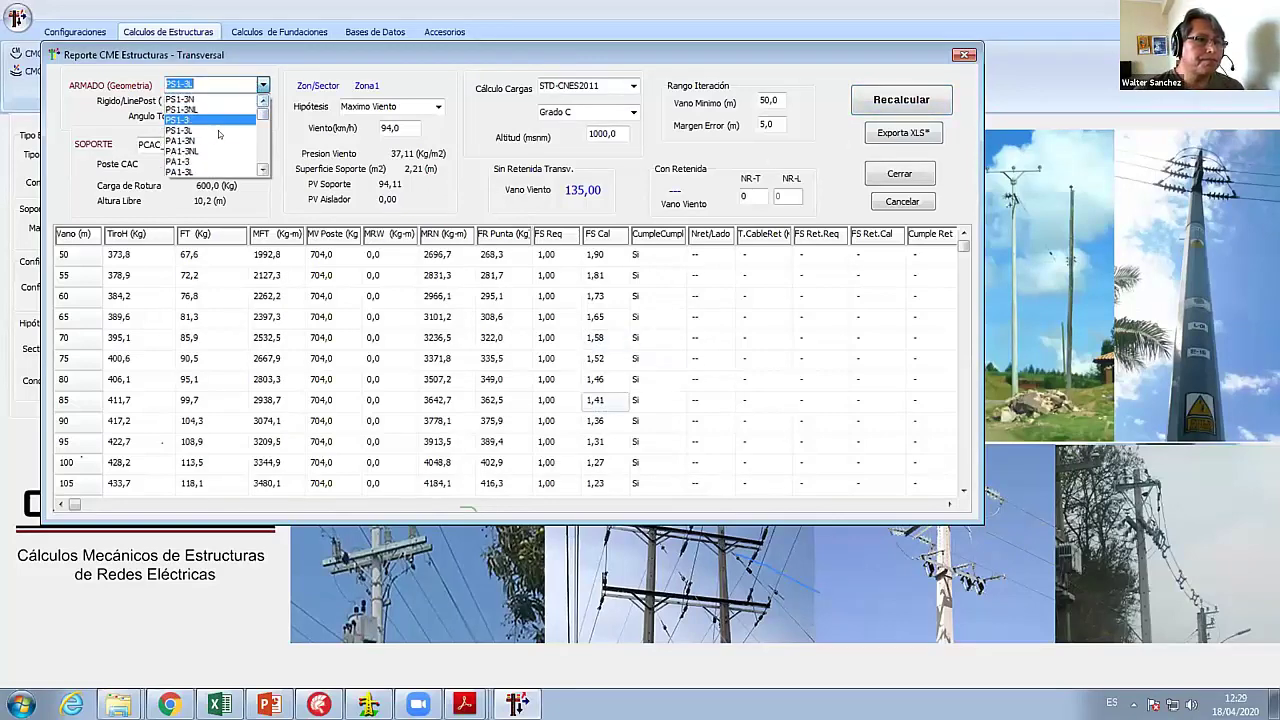
pyautogui.click(197, 172)
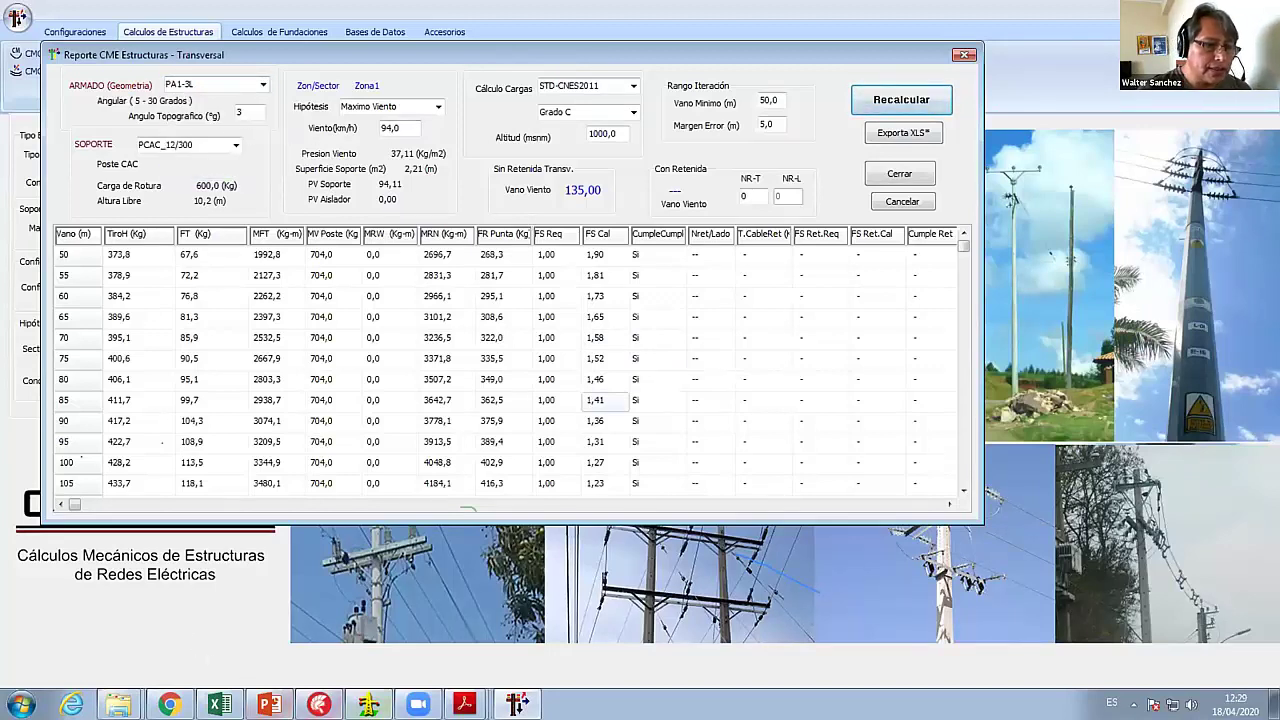
# - Switch to Adobe Reader to examine the structure drawing in 008 Pa1-3 .pdf, and return to the transversal report
pyautogui.click(463, 705)
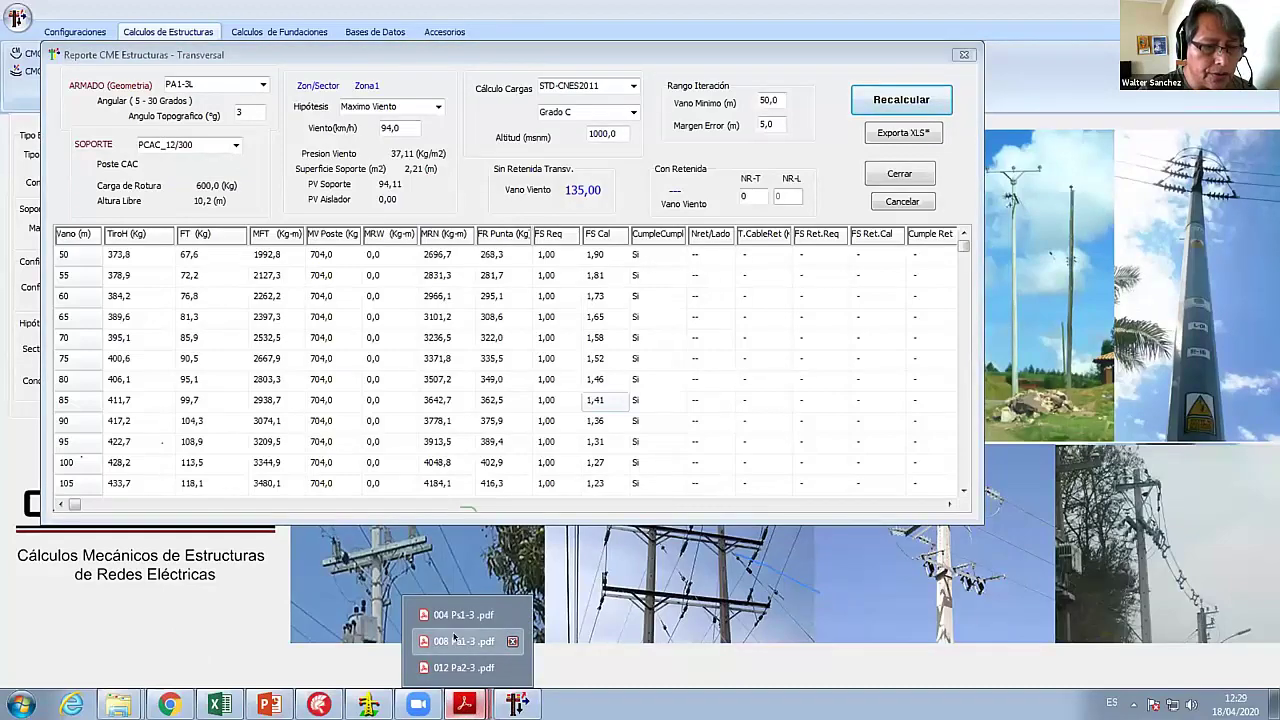
pyautogui.click(461, 643)
pyautogui.scroll(8, 665, 441)
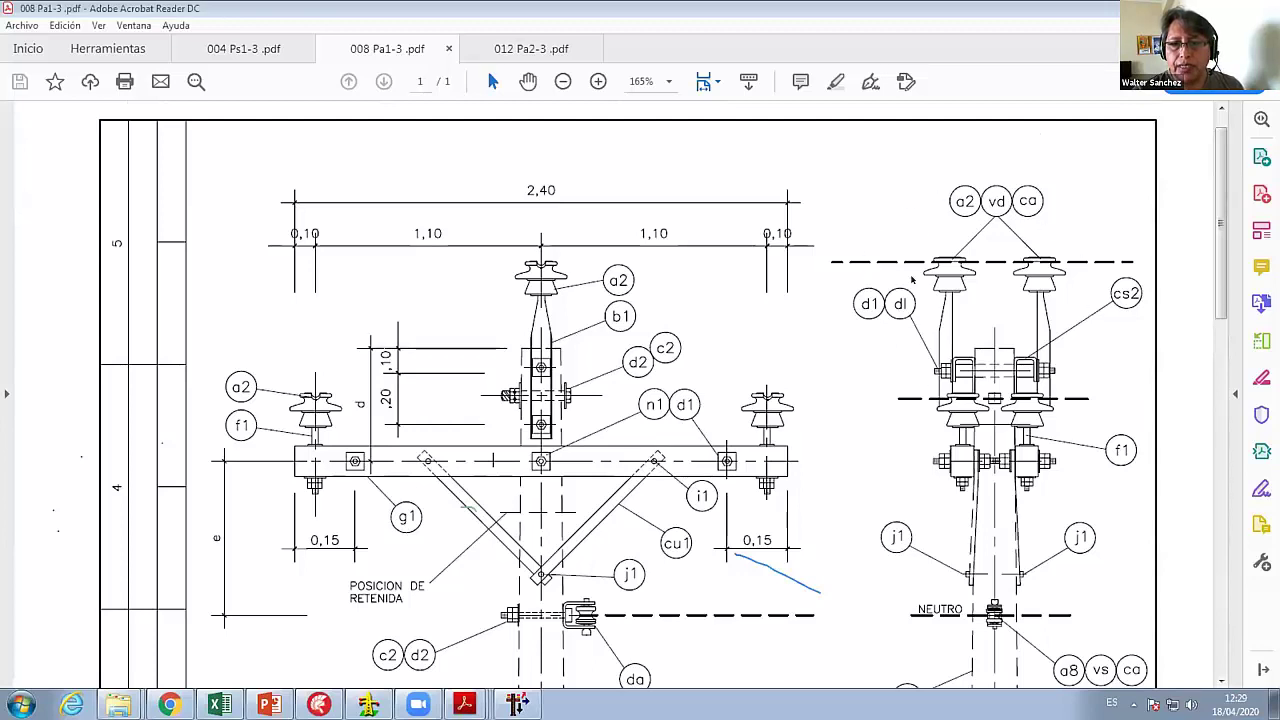
pyautogui.hotkey('alt', 'Tab')
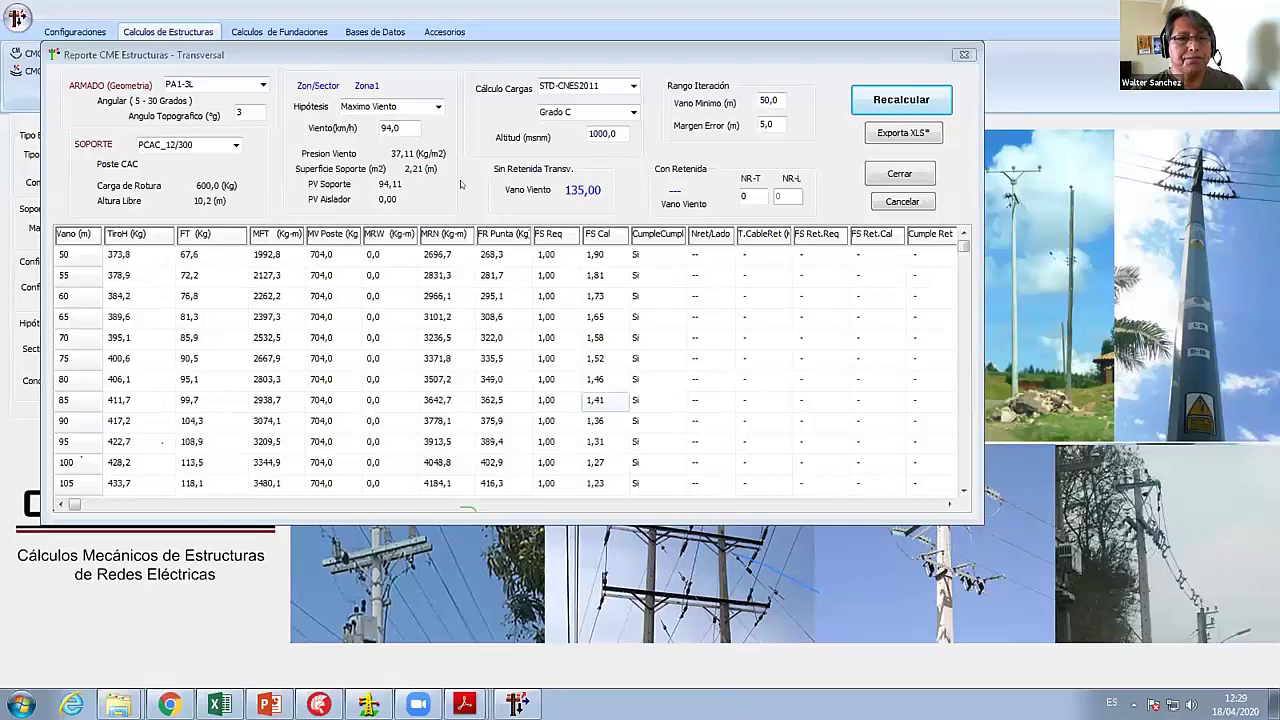
# - Set the topographic angle to 5 degrees for the PA1-3L structure and recalculate the wind span
pyautogui.doubleClick(240, 112)
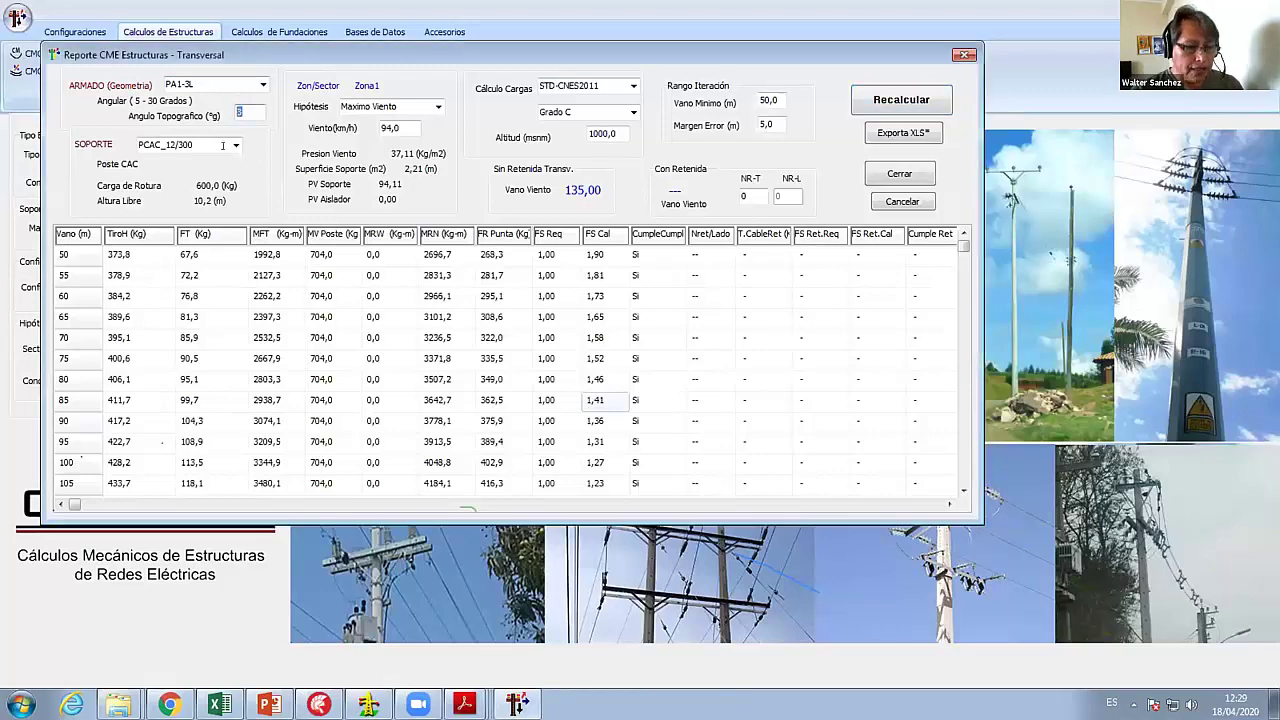
pyautogui.write('5')
pyautogui.press('Return')
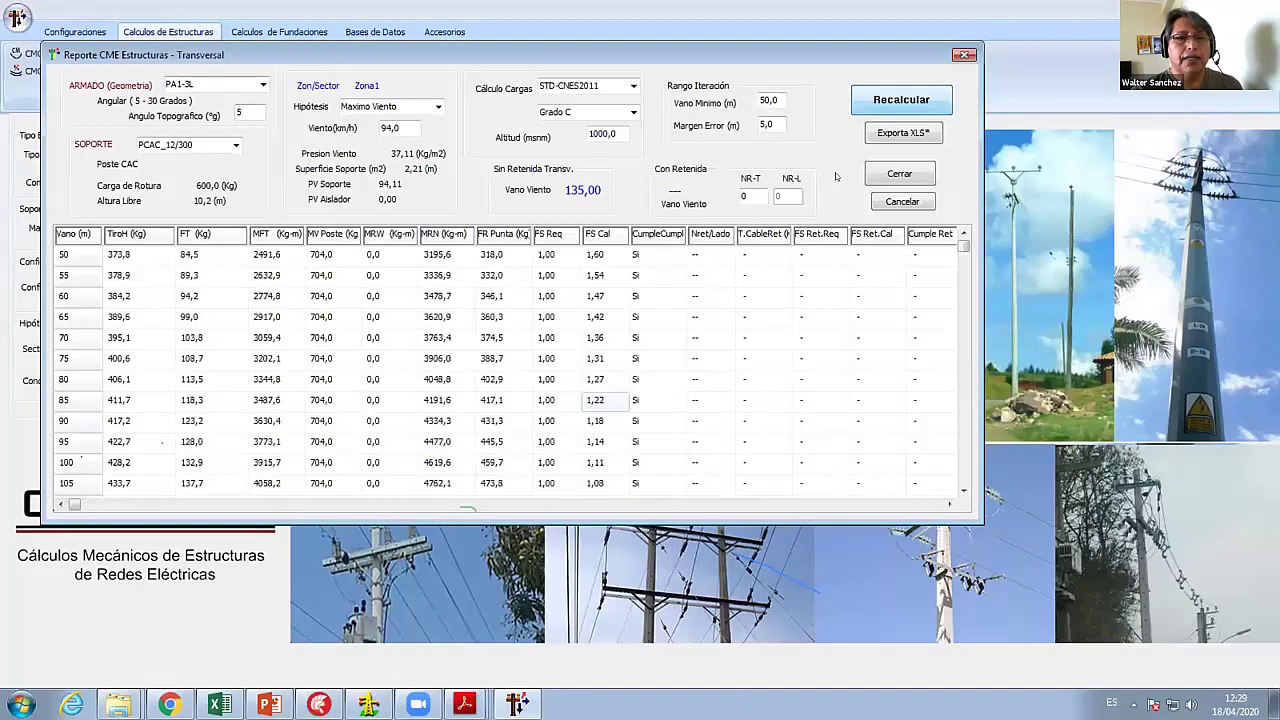
# - Switch the PA1-3L load calculation to the STD-Generico standard and recalculate
pyautogui.click(633, 86)
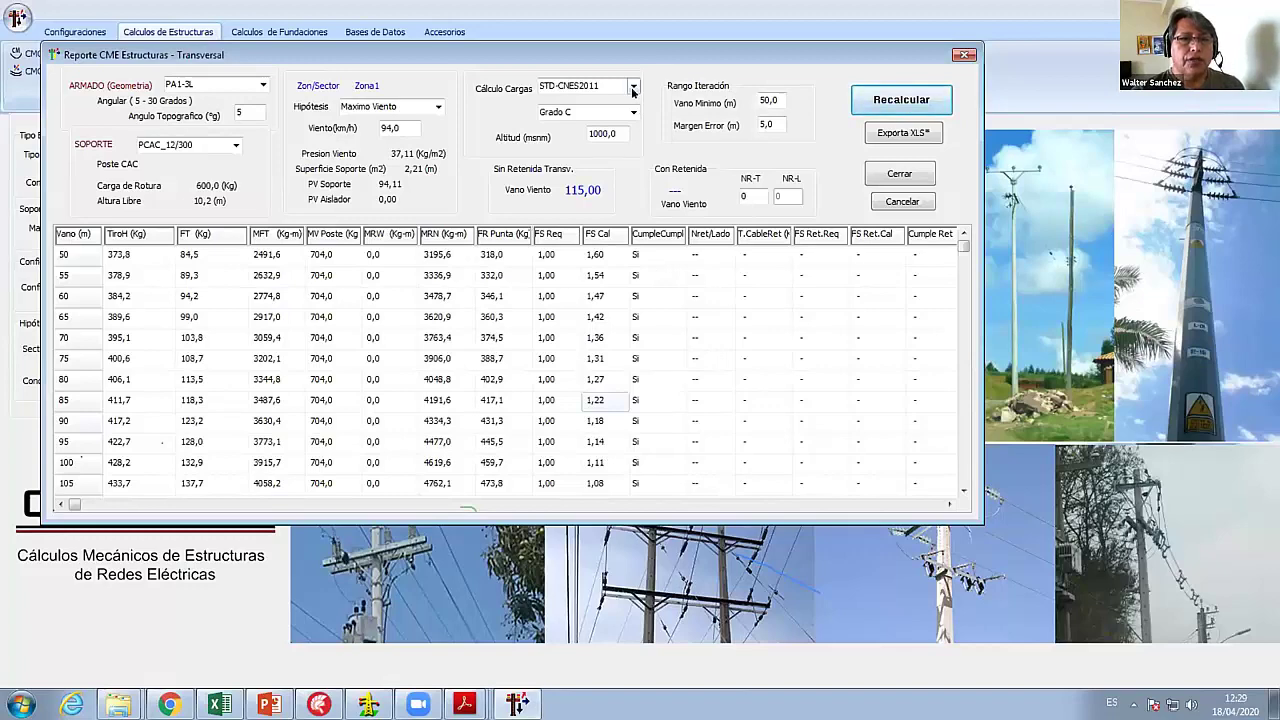
pyautogui.click(568, 101)
pyautogui.click(900, 100)
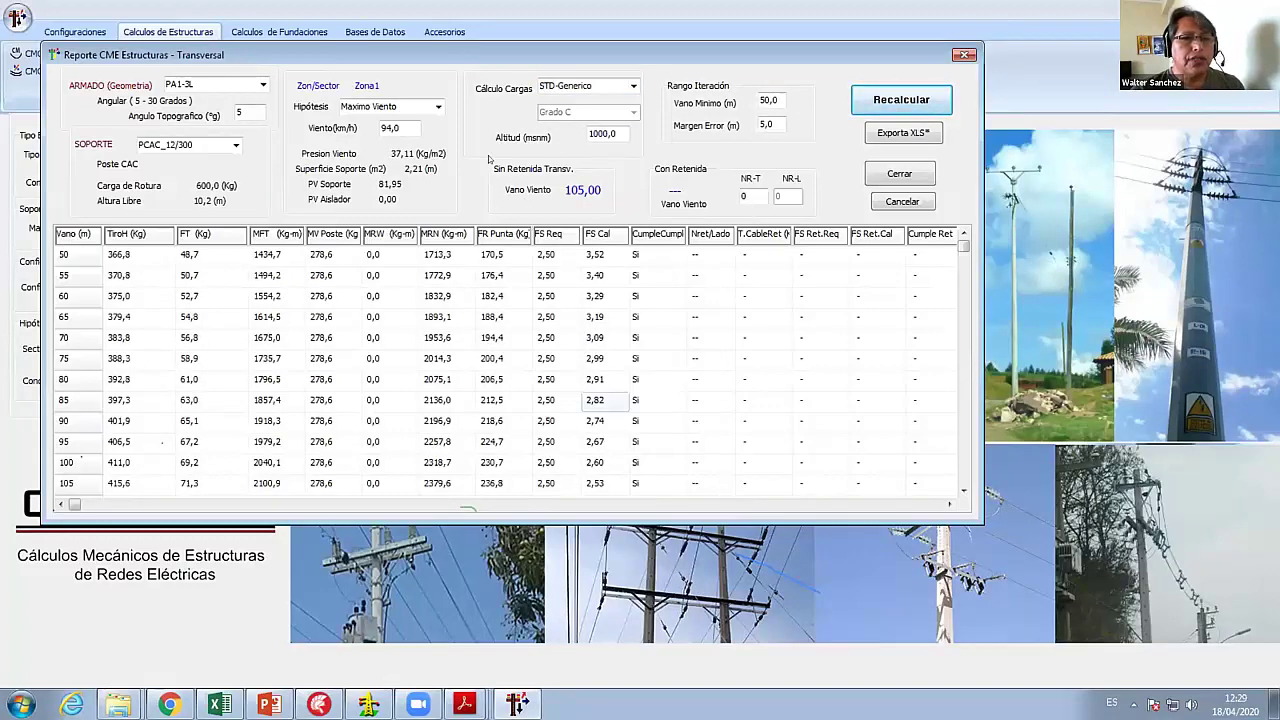
# - Set the wind speed of the Maximo Viento hypothesis to 70 km/h and recalculate the wind span
pyautogui.click(392, 128)
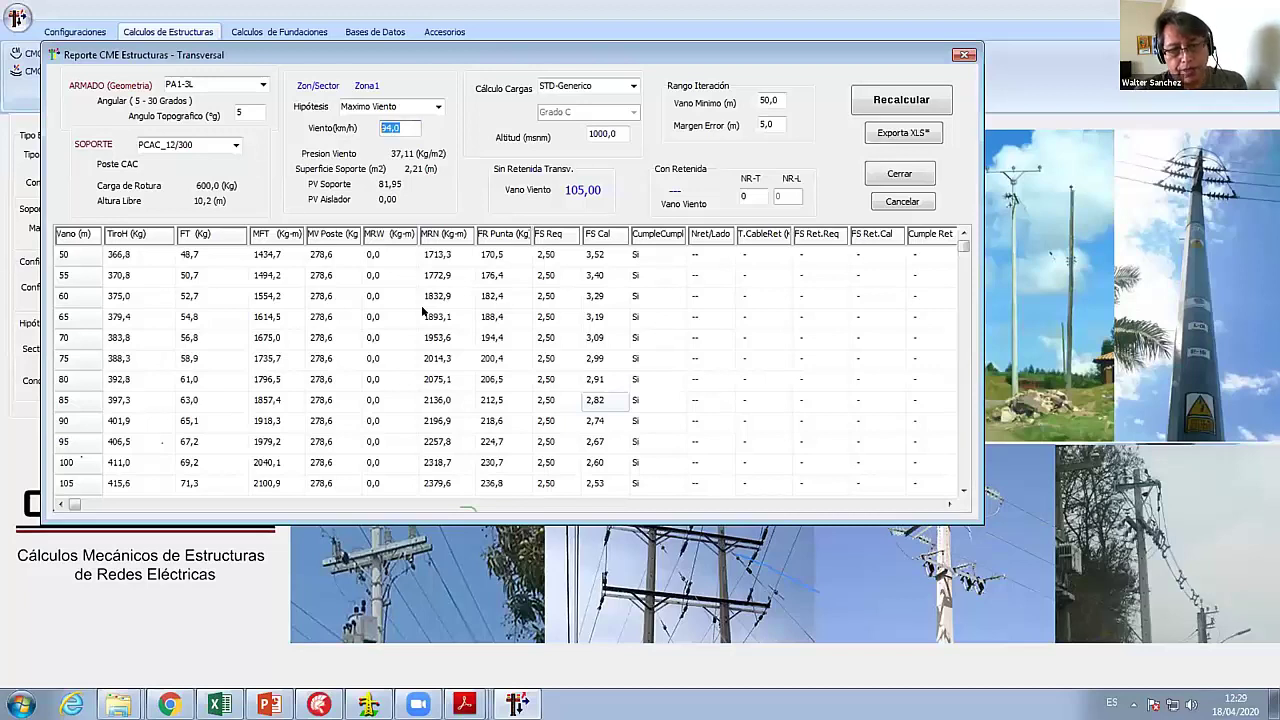
pyautogui.write('70')
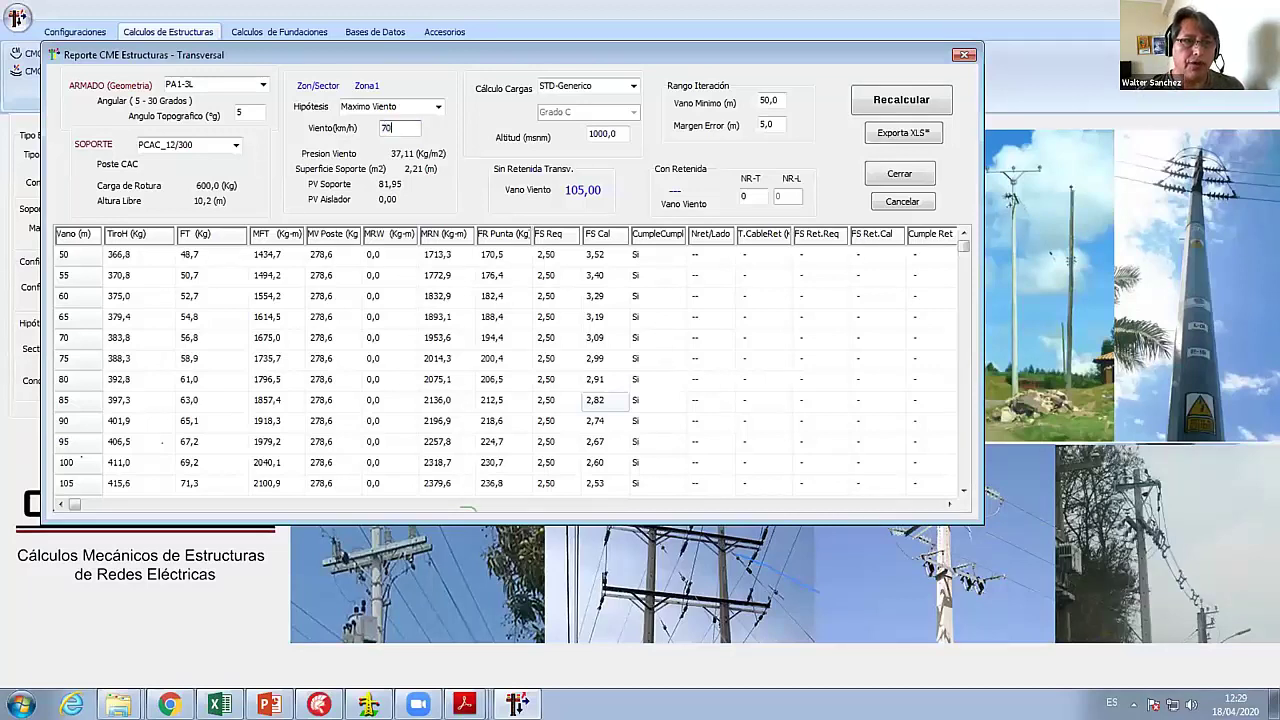
pyautogui.click(900, 98)
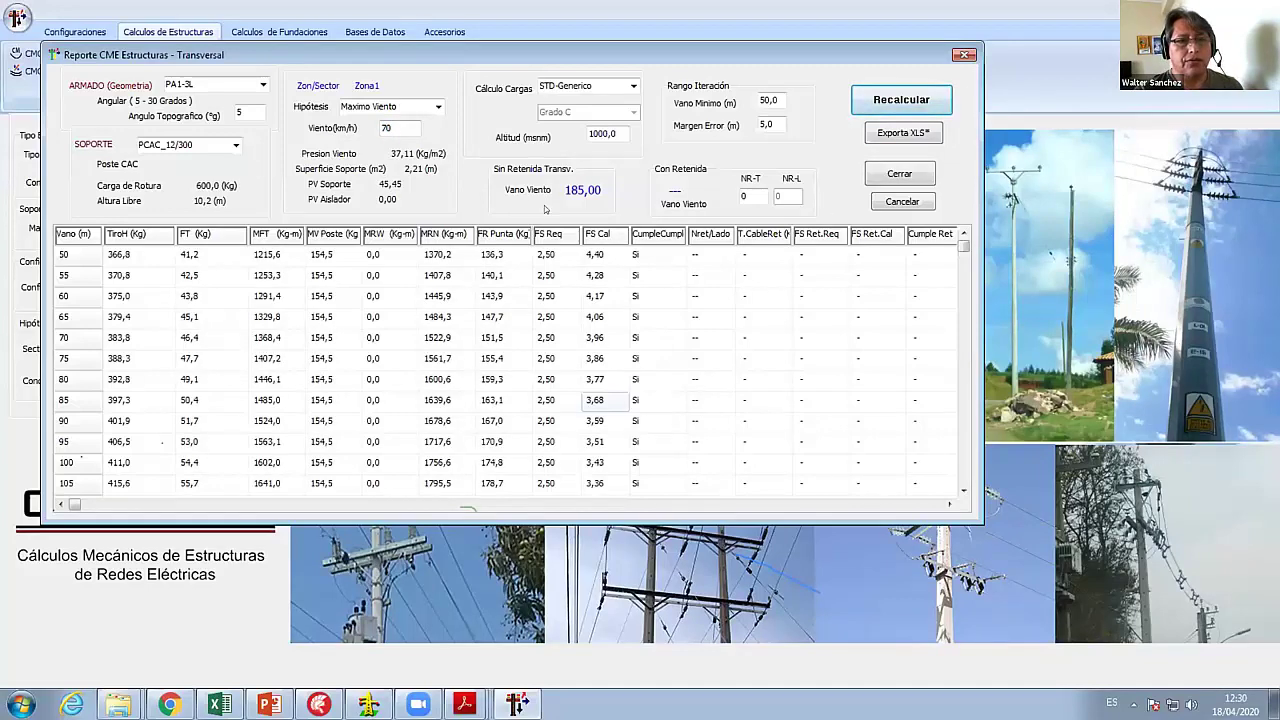
# - Reduce the wind speed to 50 km/h and recalculate the PA1-3L wind span
pyautogui.doubleClick(395, 128)
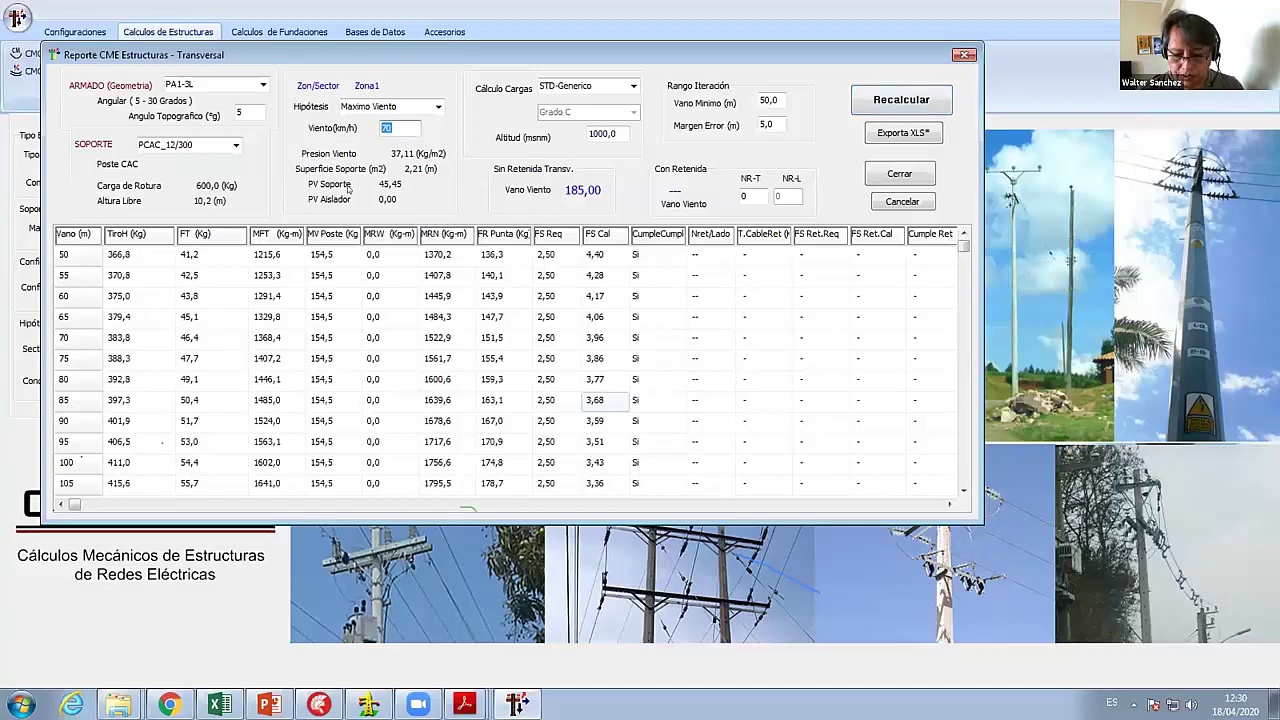
pyautogui.write('50')
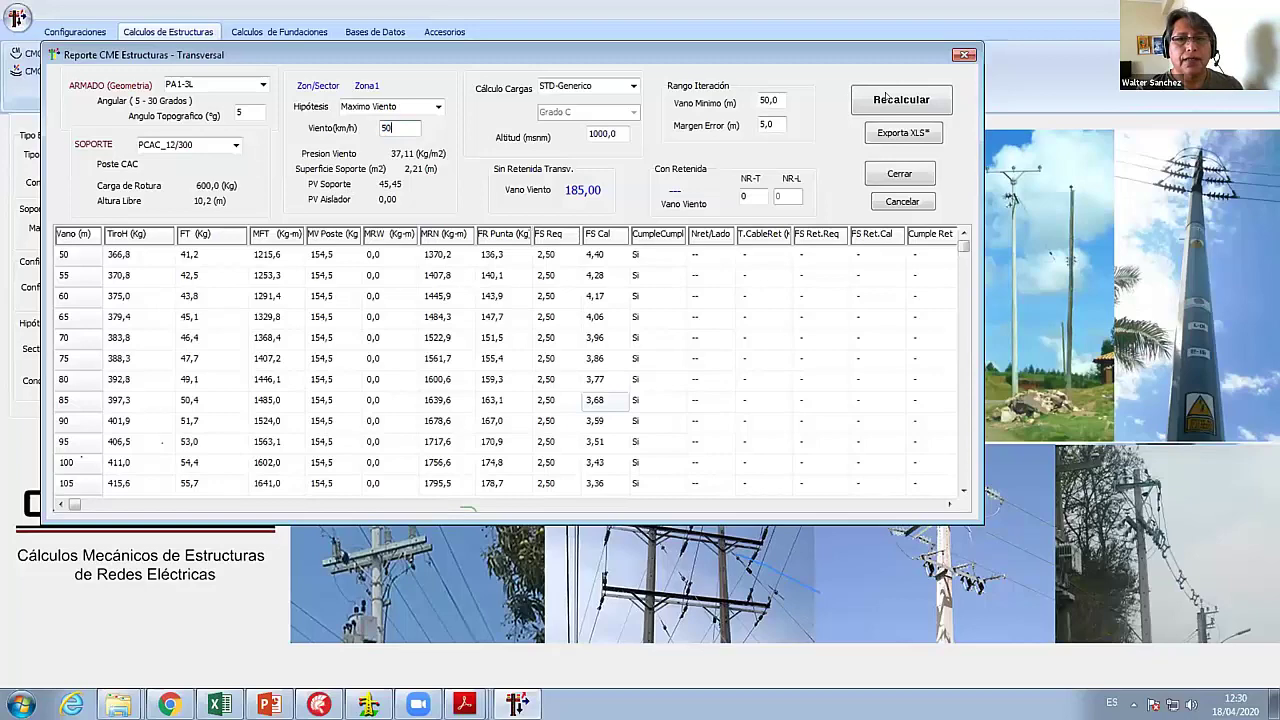
pyautogui.click(900, 100)
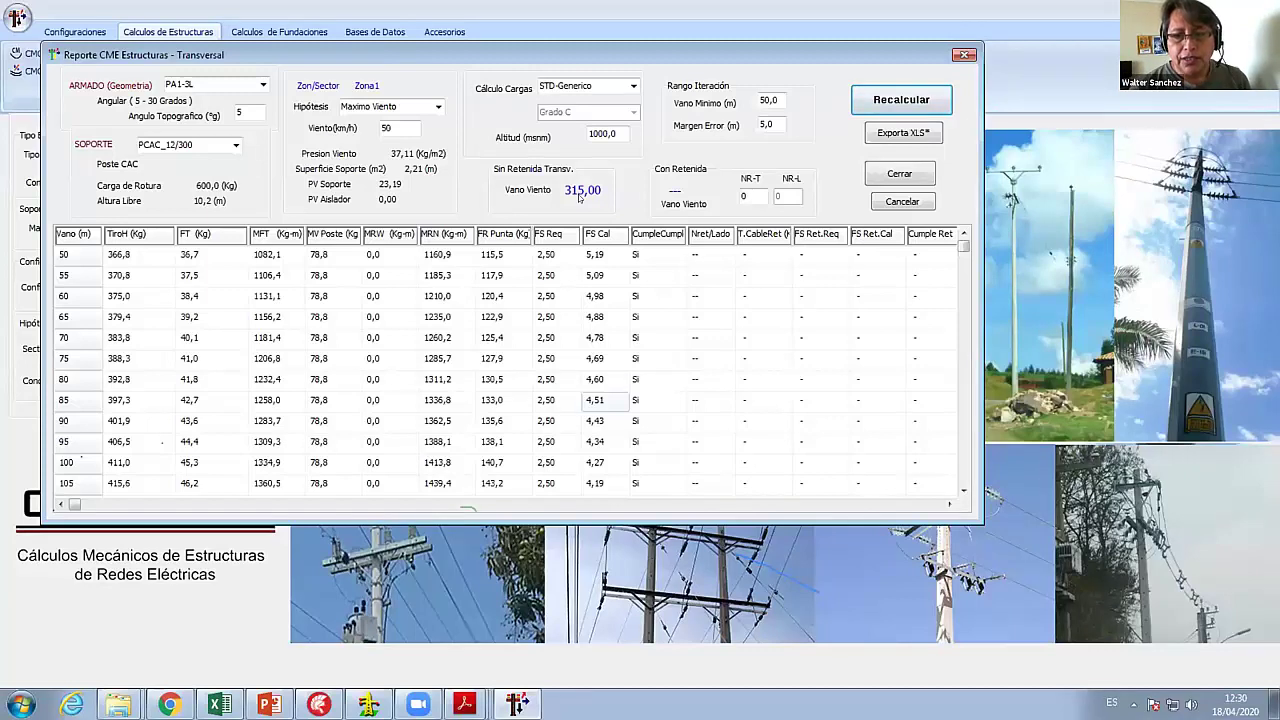
pyautogui.click(1169, 367)
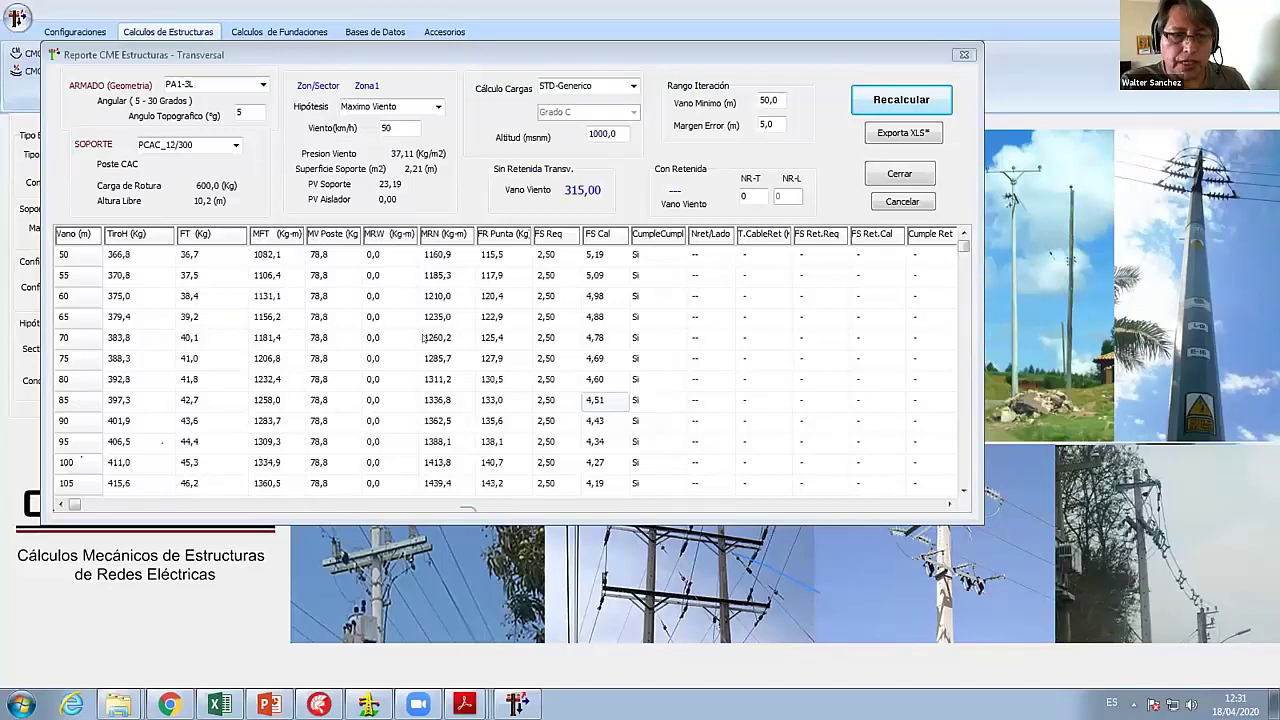
pyautogui.click(366, 326)
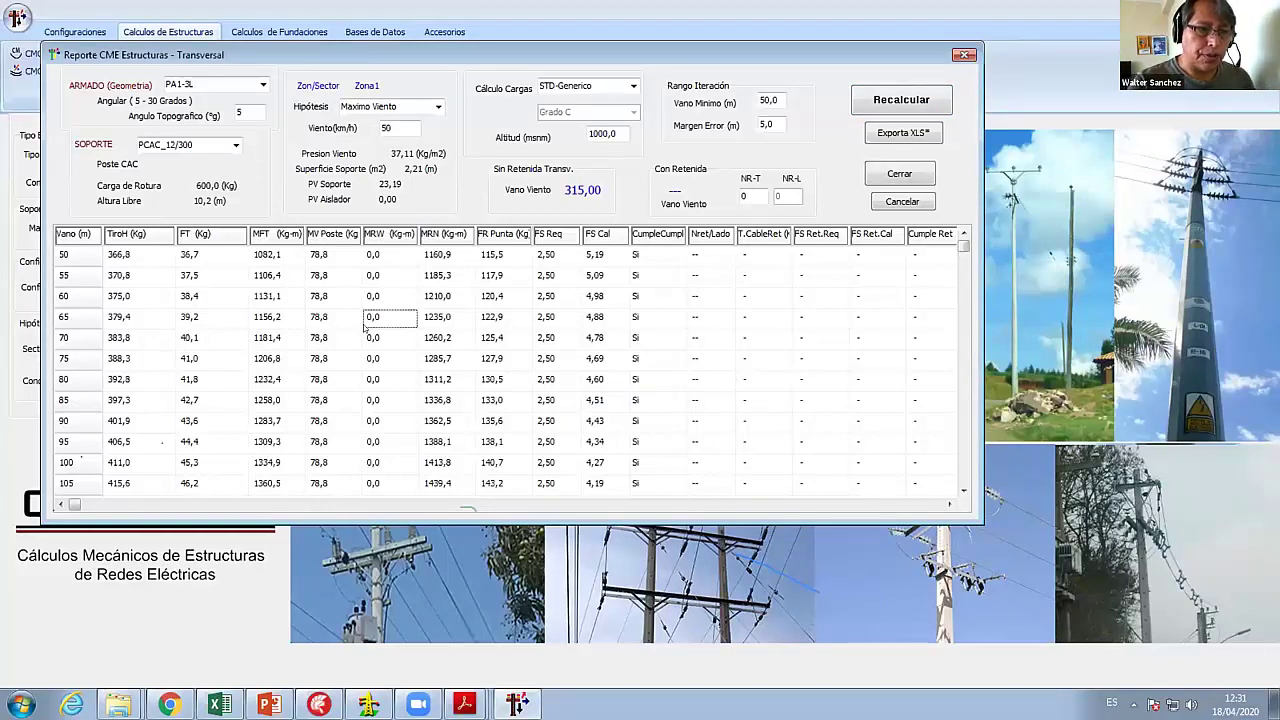
pyautogui.press('Up')
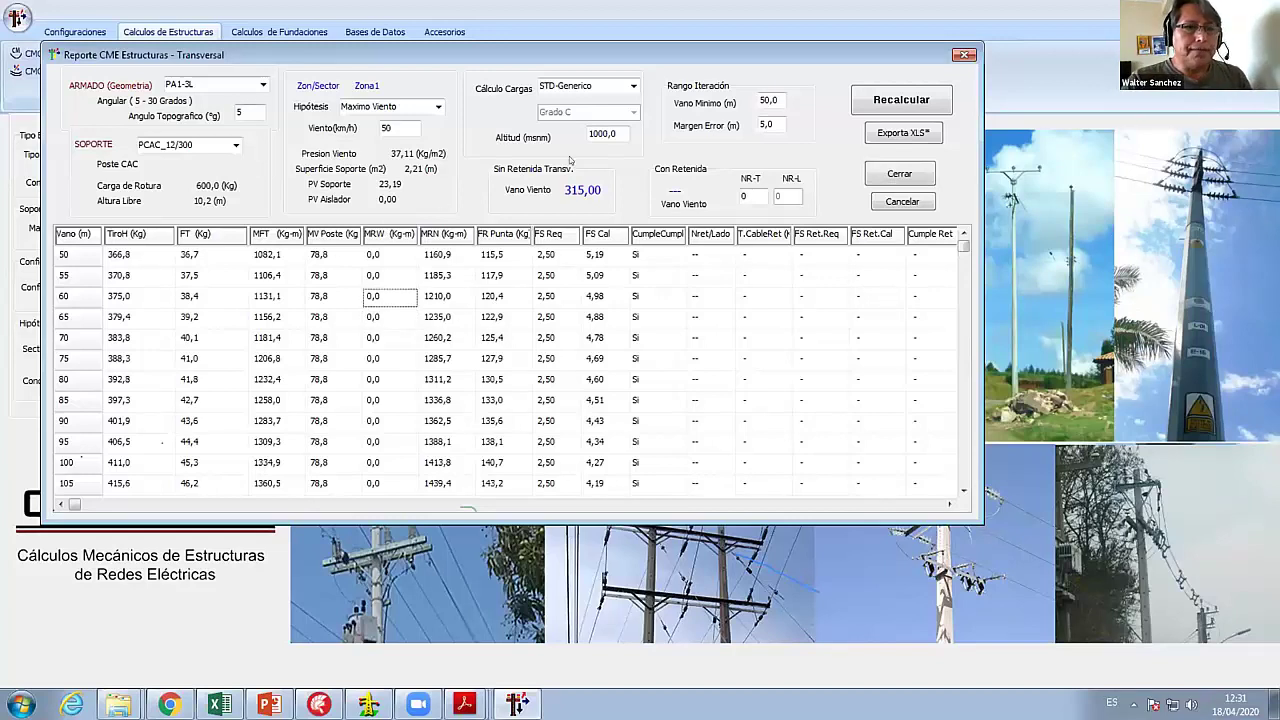
# - Set the topographic angle to 30 degrees for the unguyed PA1-3L structure and recalculate the wind span
pyautogui.doubleClick(250, 112)
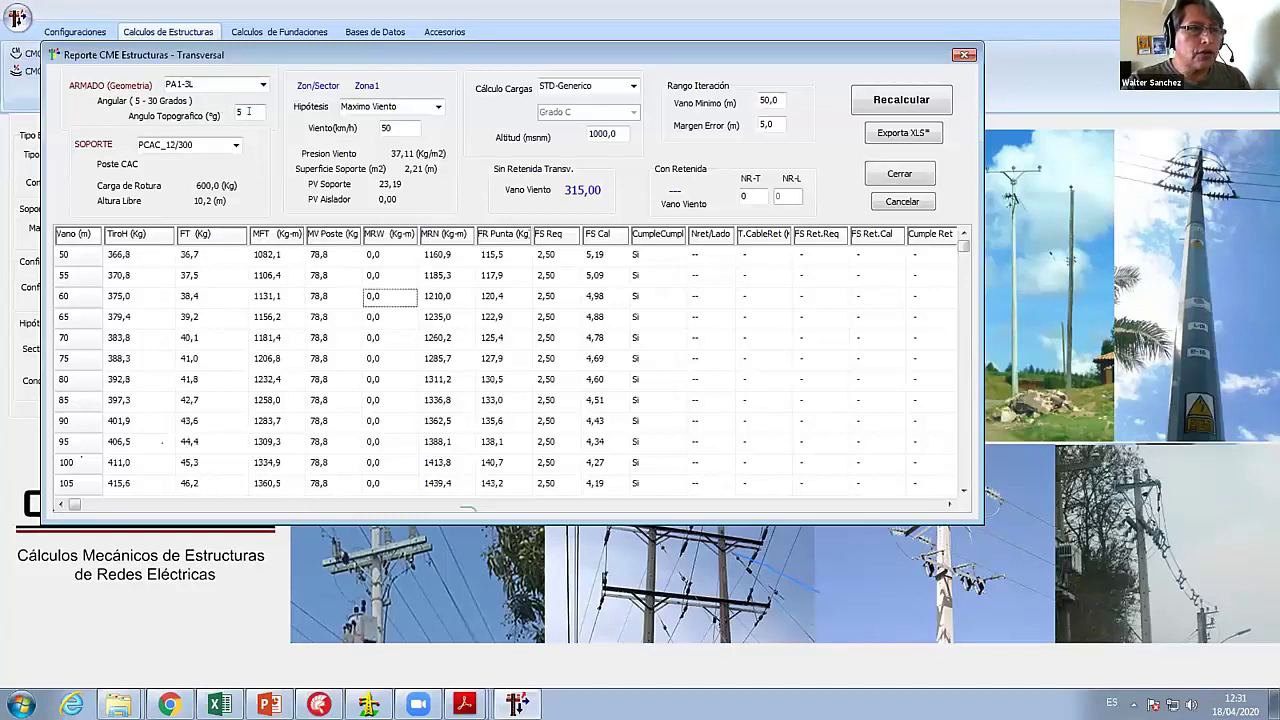
pyautogui.write('30')
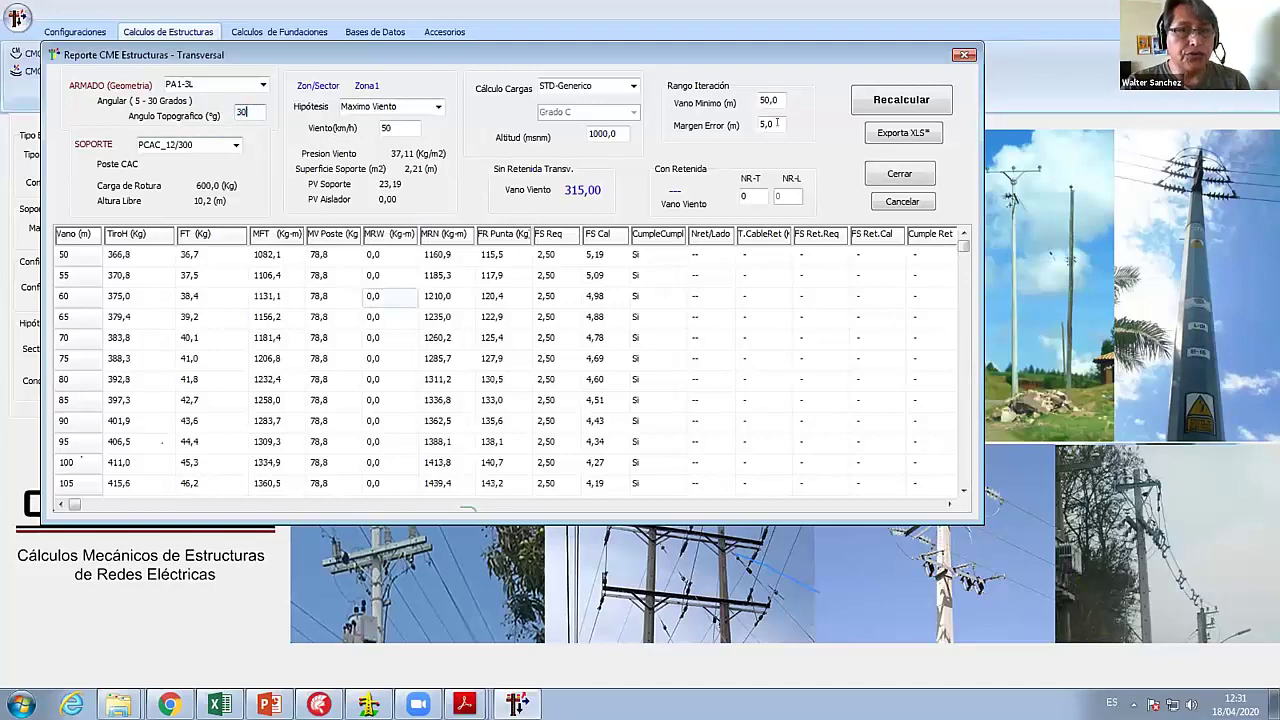
pyautogui.press('Return')
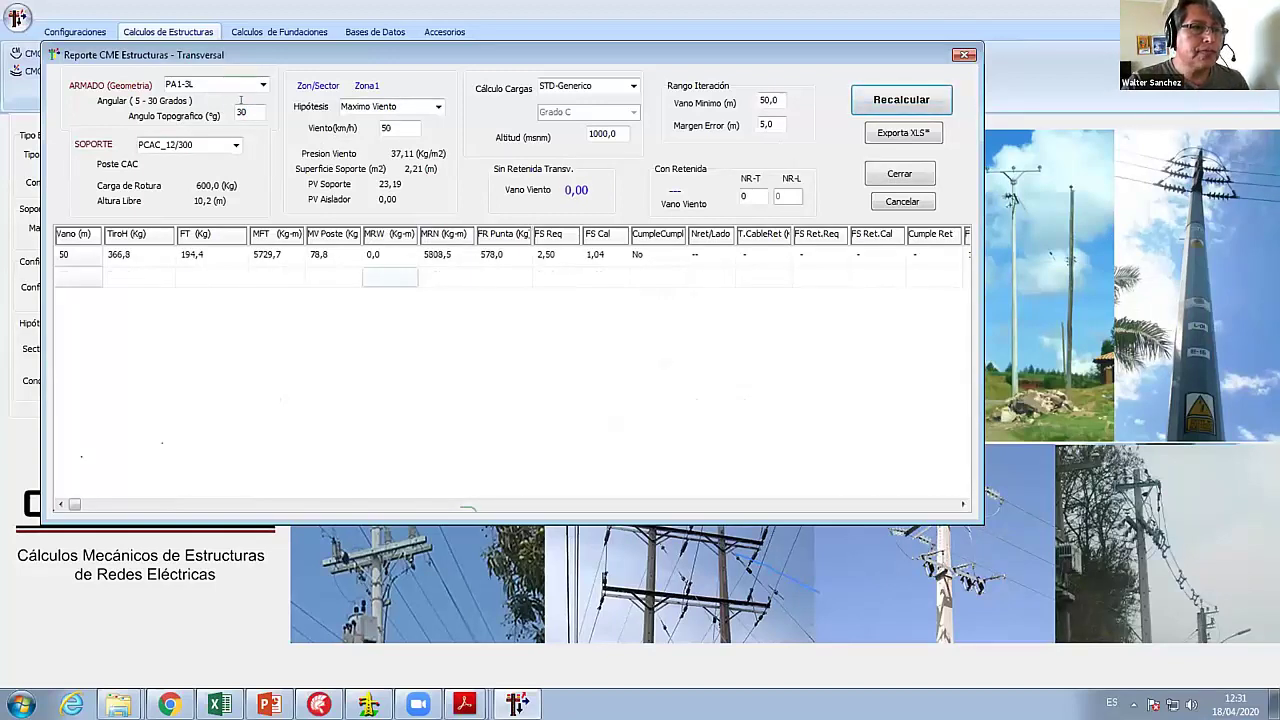
pyautogui.doubleClick(240, 112)
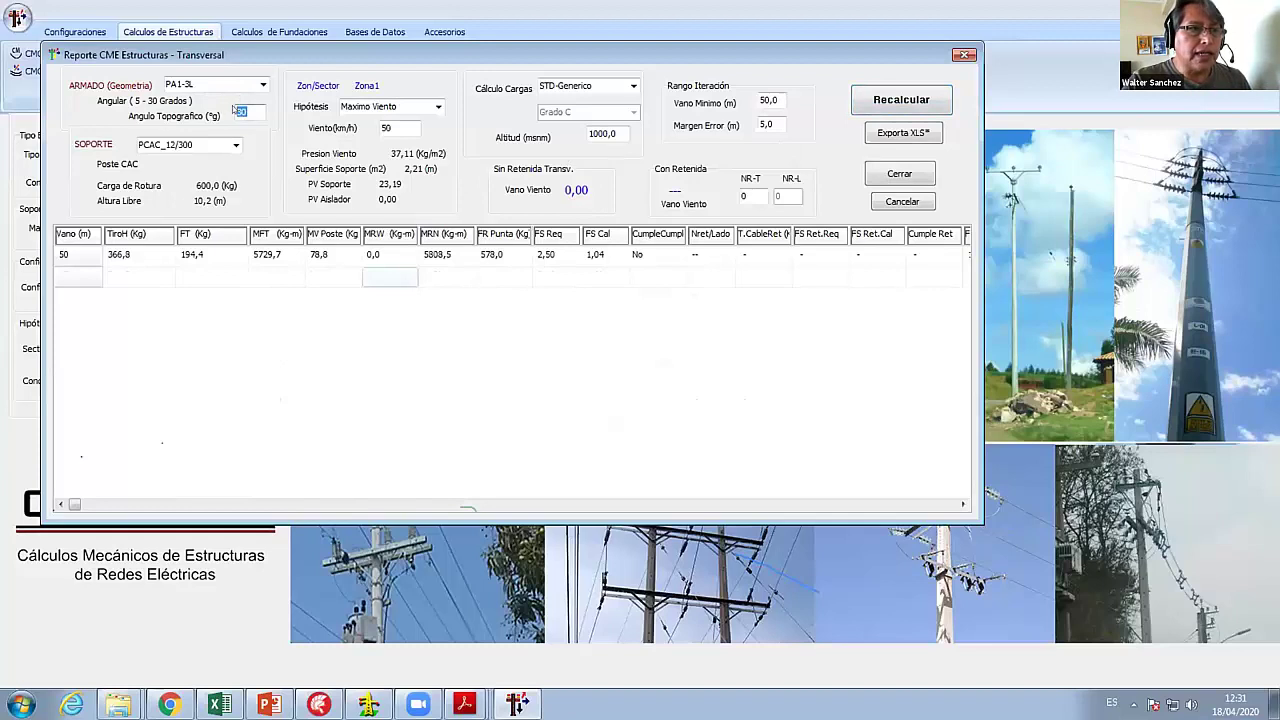
pyautogui.click(210, 87)
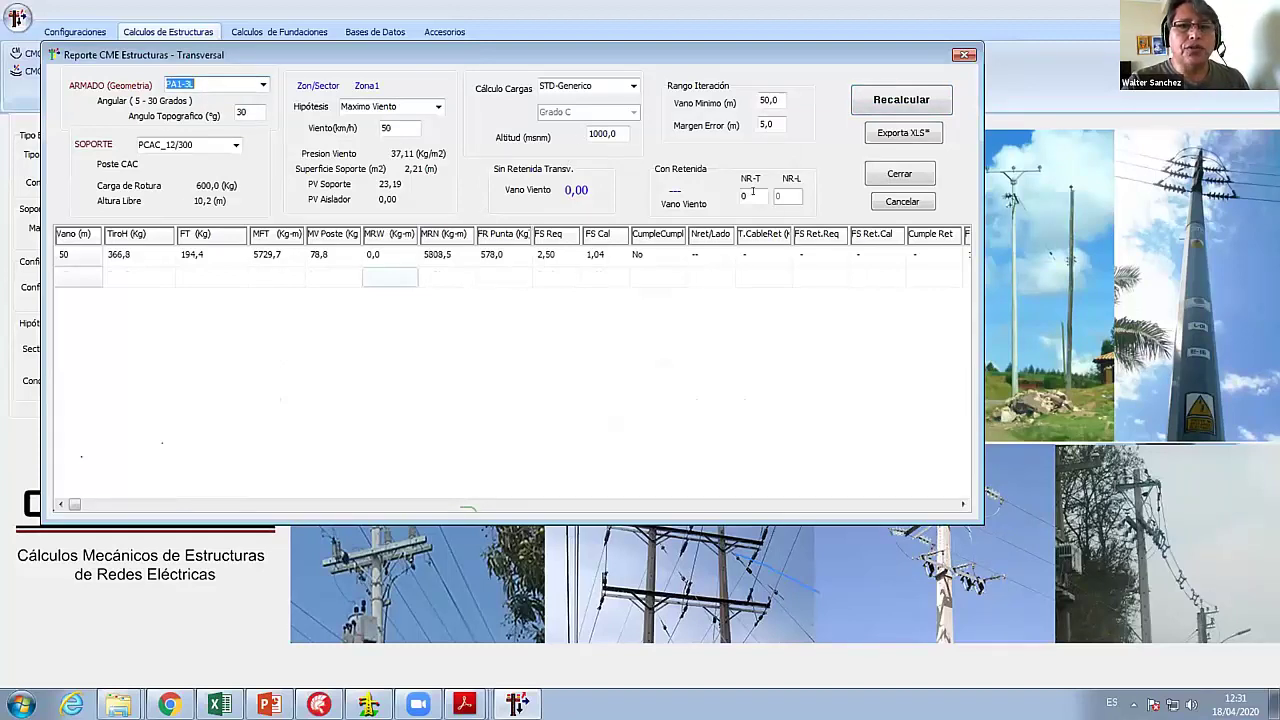
# - Set the number of transversal guys (NR-T) to 1 and close the transversal report
pyautogui.doubleClick(750, 196)
pyautogui.write('1')
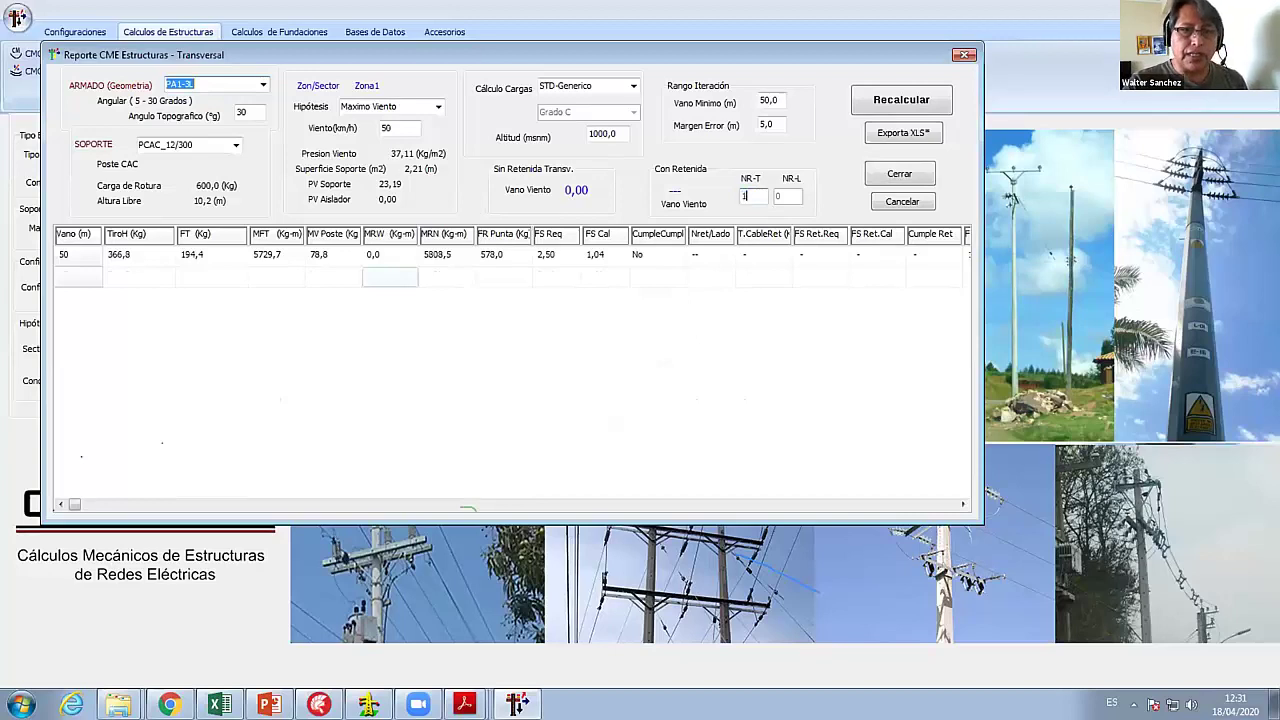
pyautogui.doubleClick(745, 196)
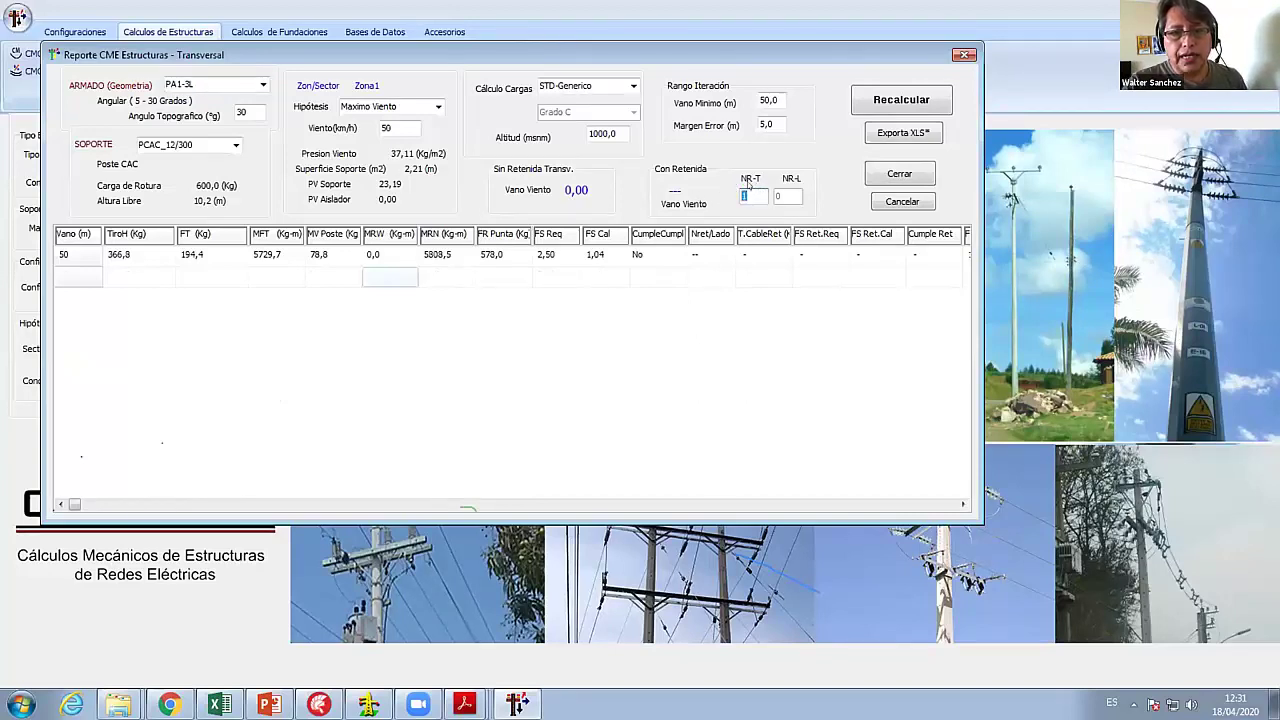
pyautogui.click(900, 175)
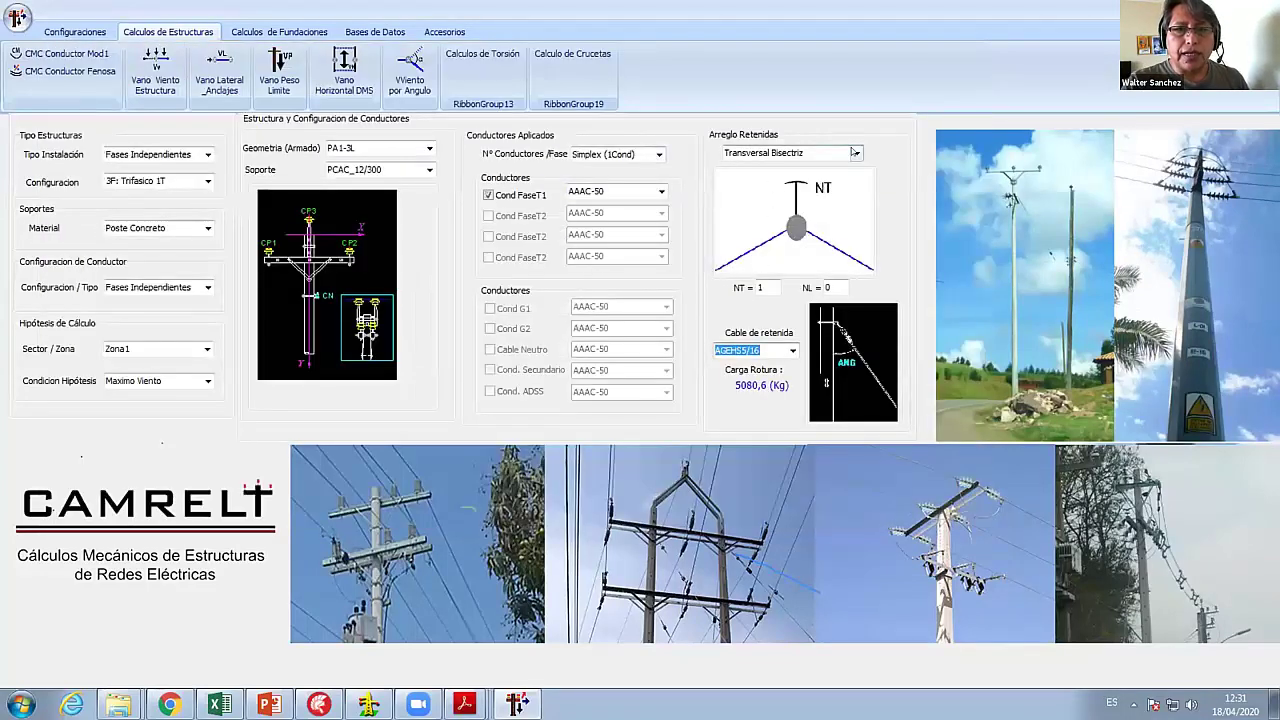
# - Preview the guy arrangement diagrams, including Longitudinal Anclaje, Longitudinal Terminal, Transversal Doble Recto and Transversal Doble Lado
pyautogui.click(847, 160)
pyautogui.click(850, 169)
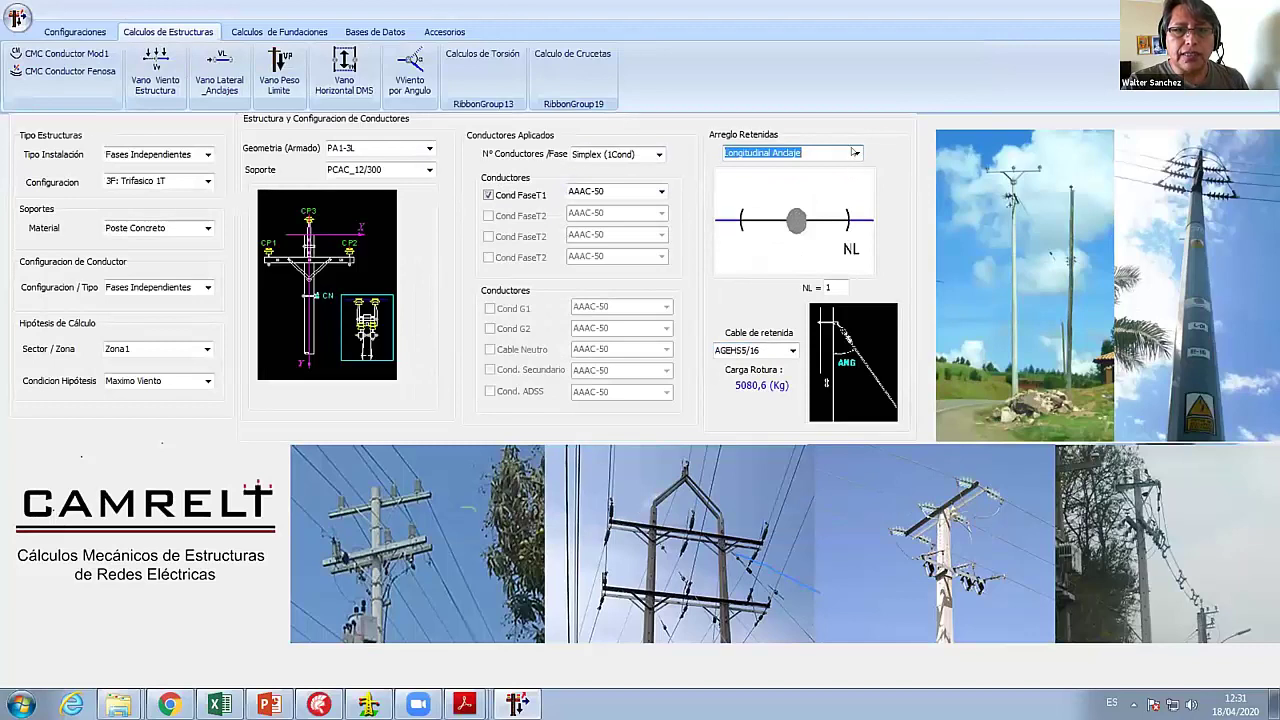
pyautogui.click(856, 153)
pyautogui.click(838, 183)
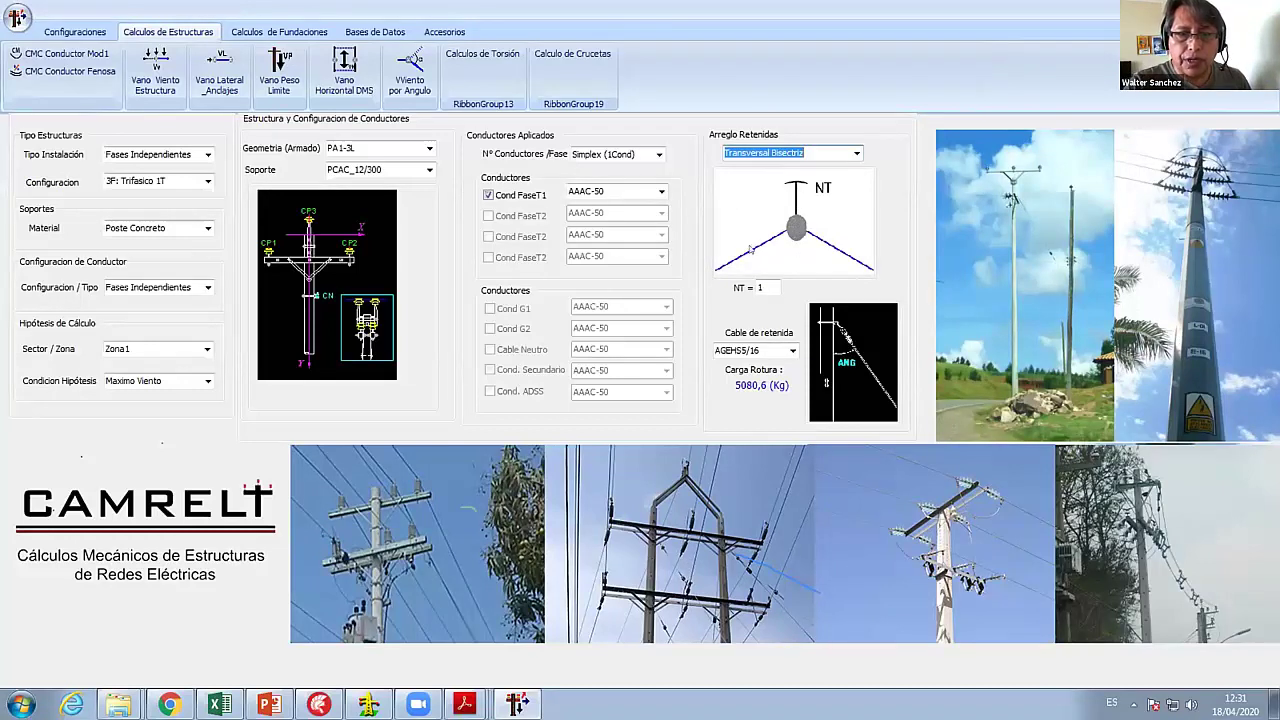
pyautogui.click(856, 153)
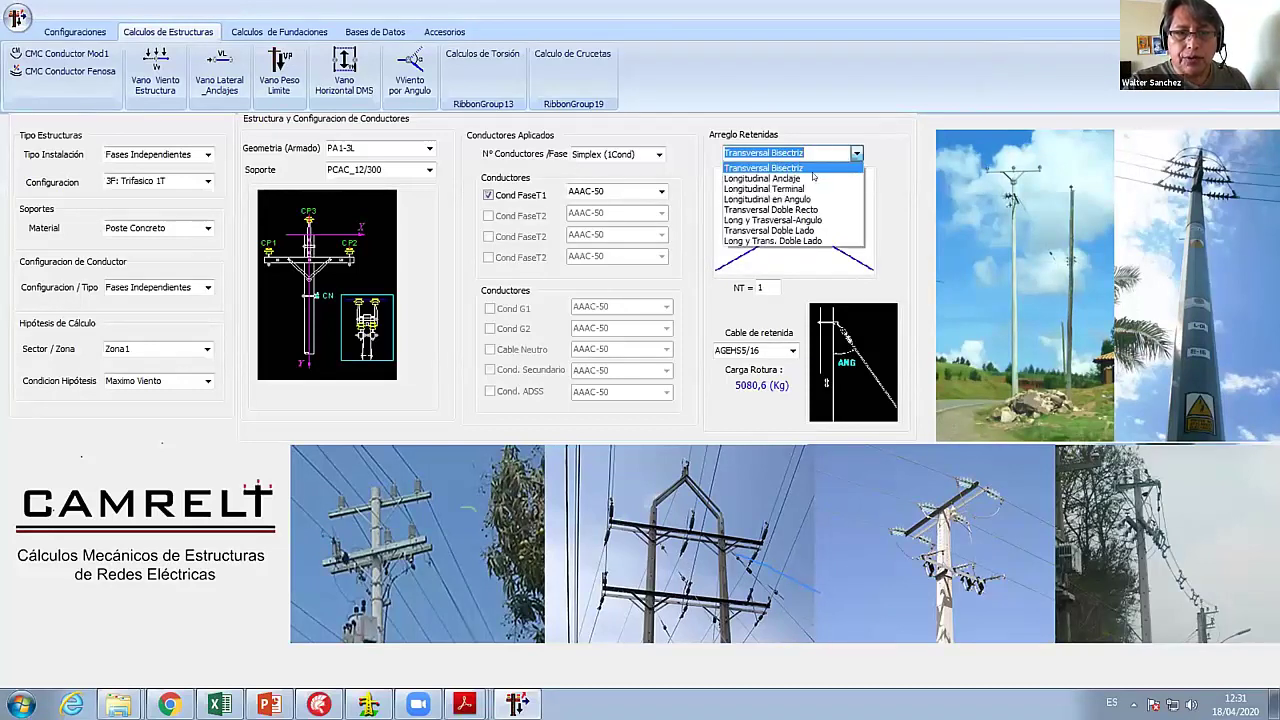
pyautogui.click(820, 178)
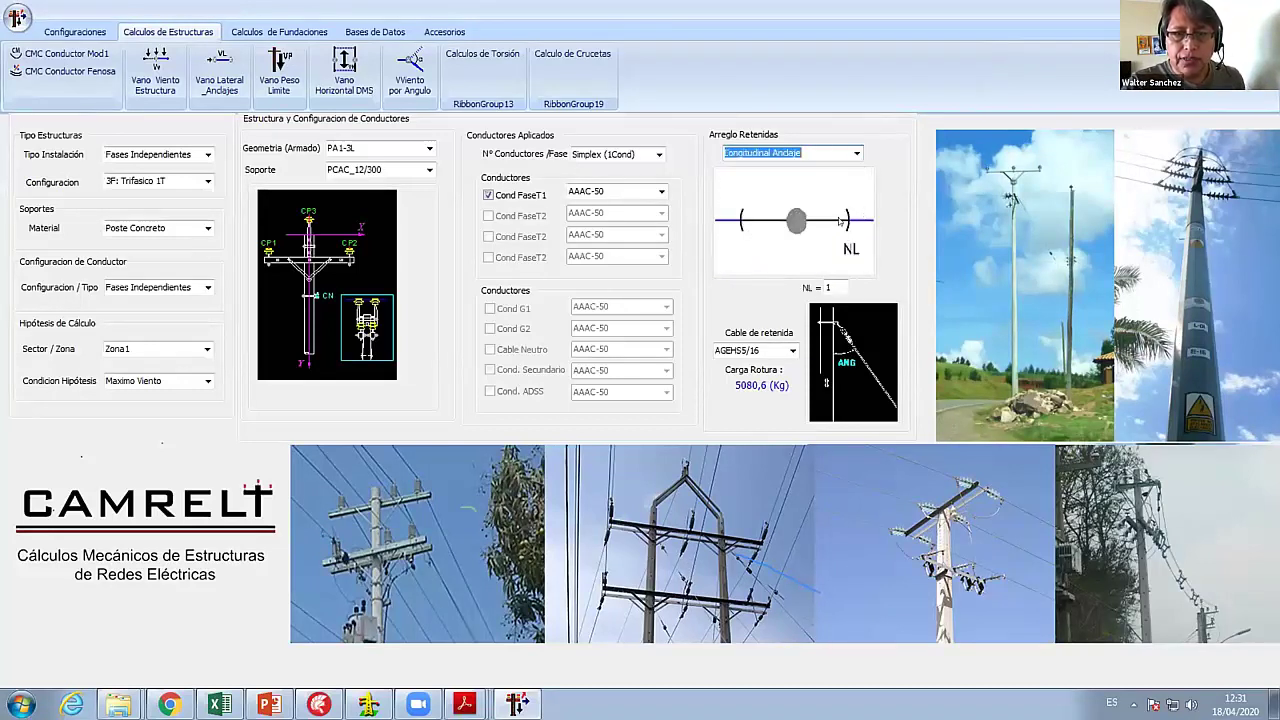
pyautogui.click(857, 151)
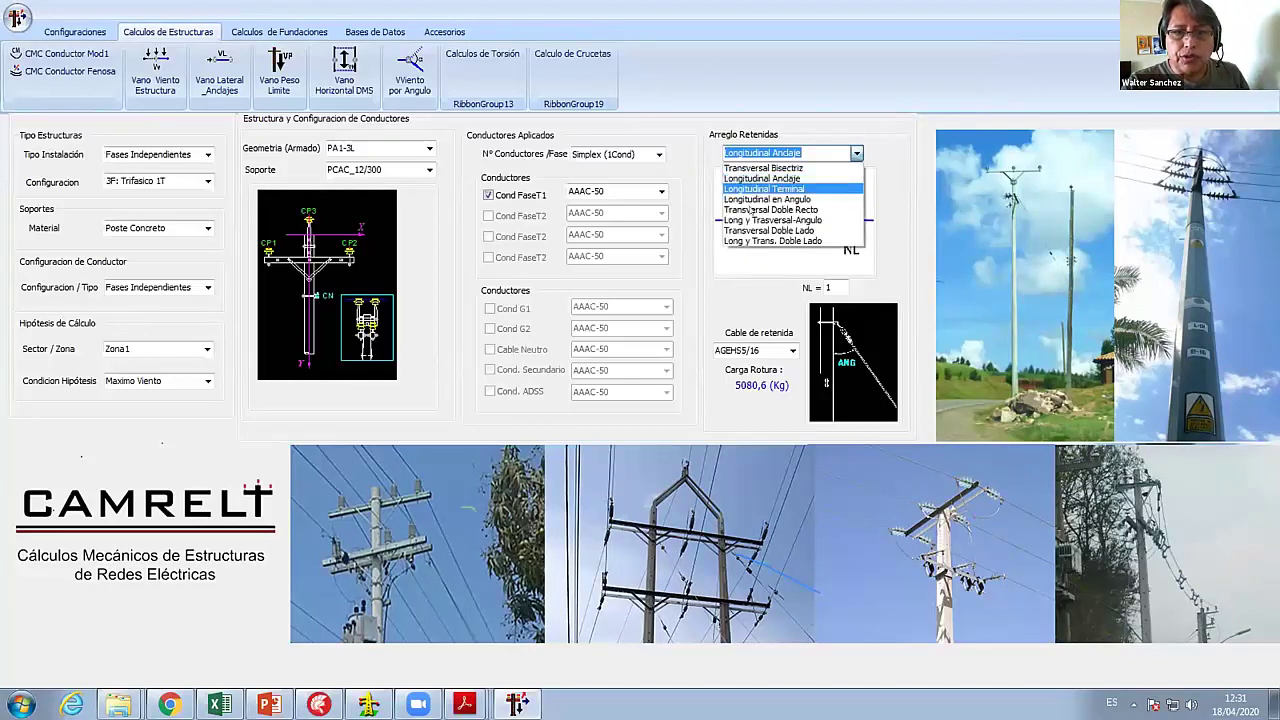
pyautogui.click(838, 176)
pyautogui.click(845, 157)
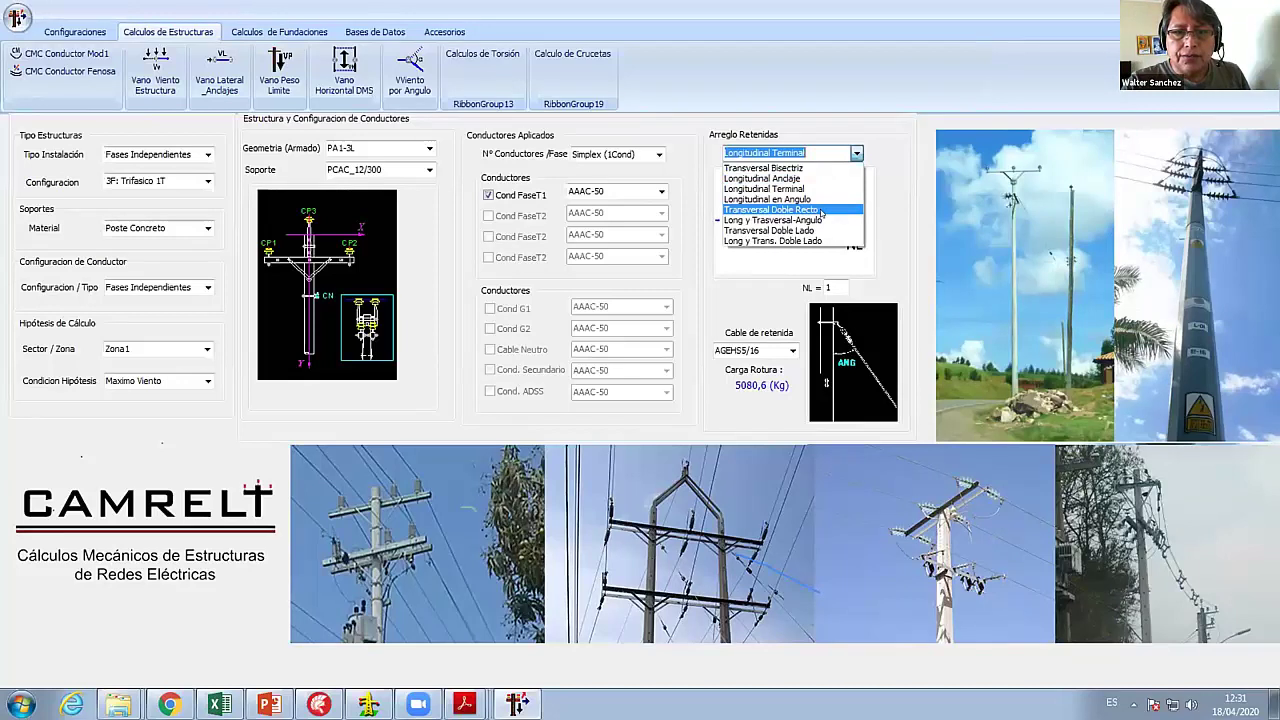
pyautogui.click(824, 213)
pyautogui.click(857, 152)
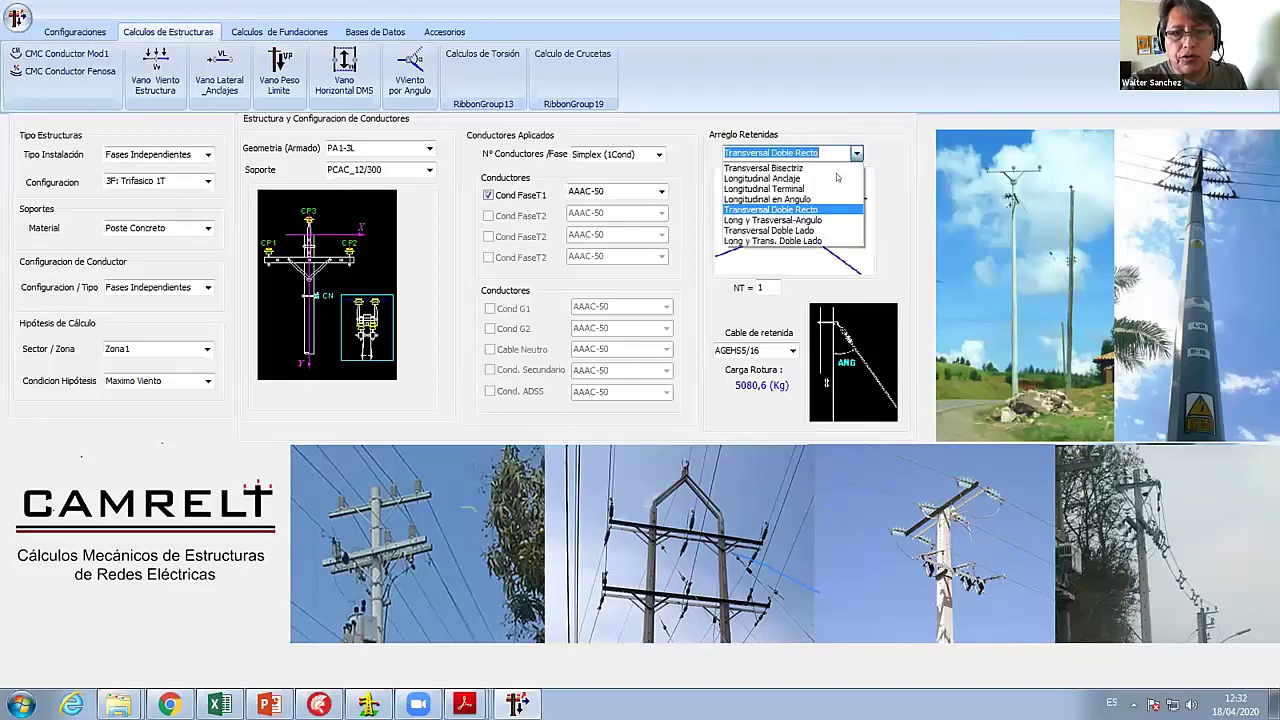
pyautogui.click(810, 231)
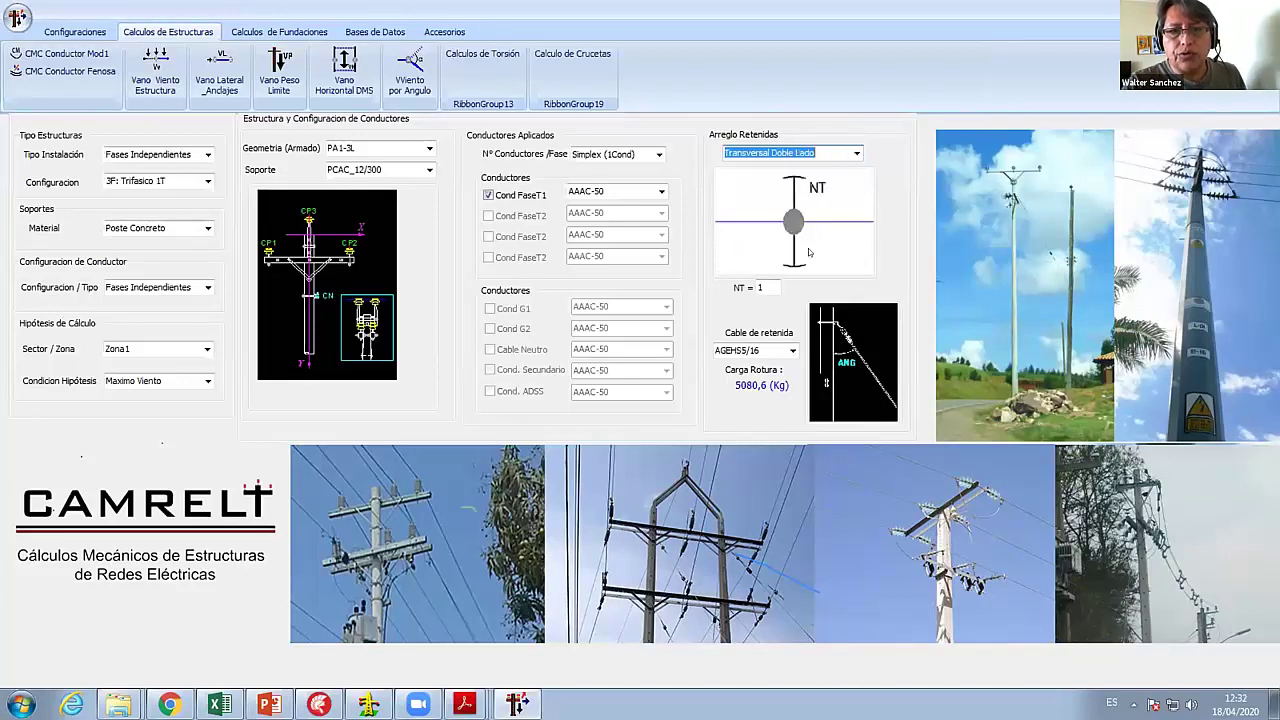
# - Choose the Transversal Bisectriz guy arrangement and calculate the PA1-3L structure's wind span
pyautogui.click(856, 153)
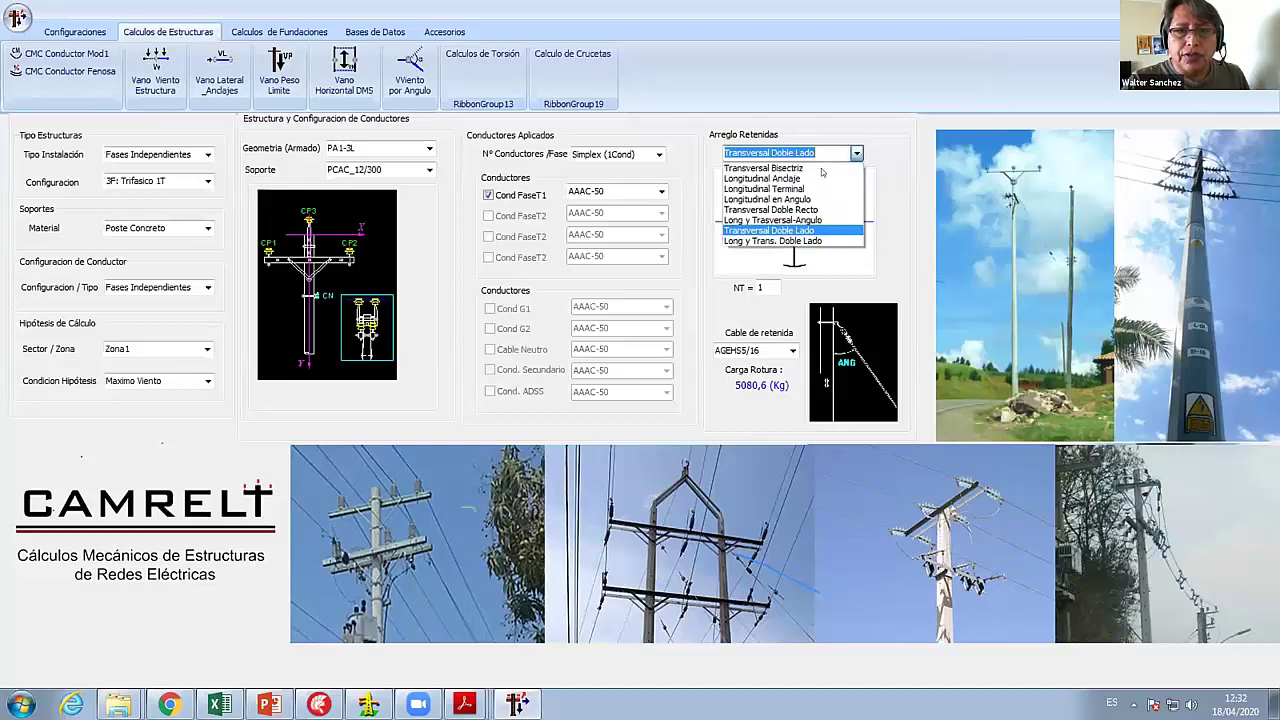
pyautogui.click(780, 167)
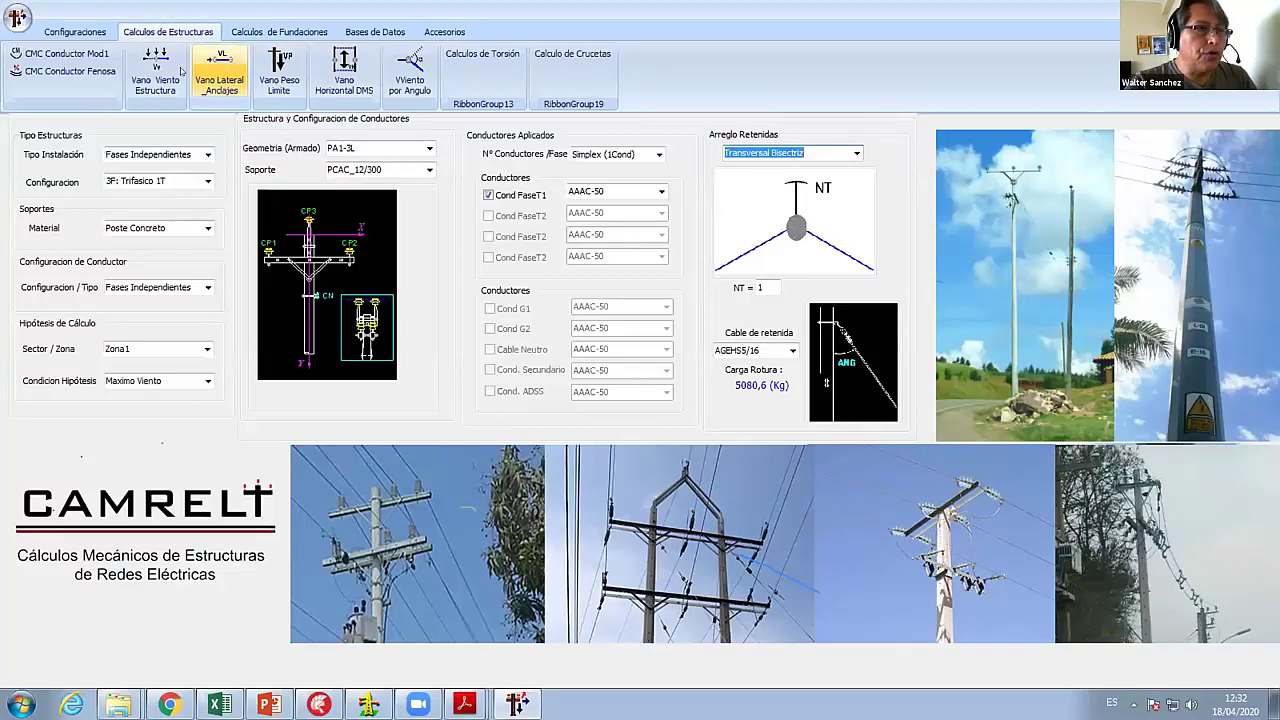
pyautogui.click(155, 75)
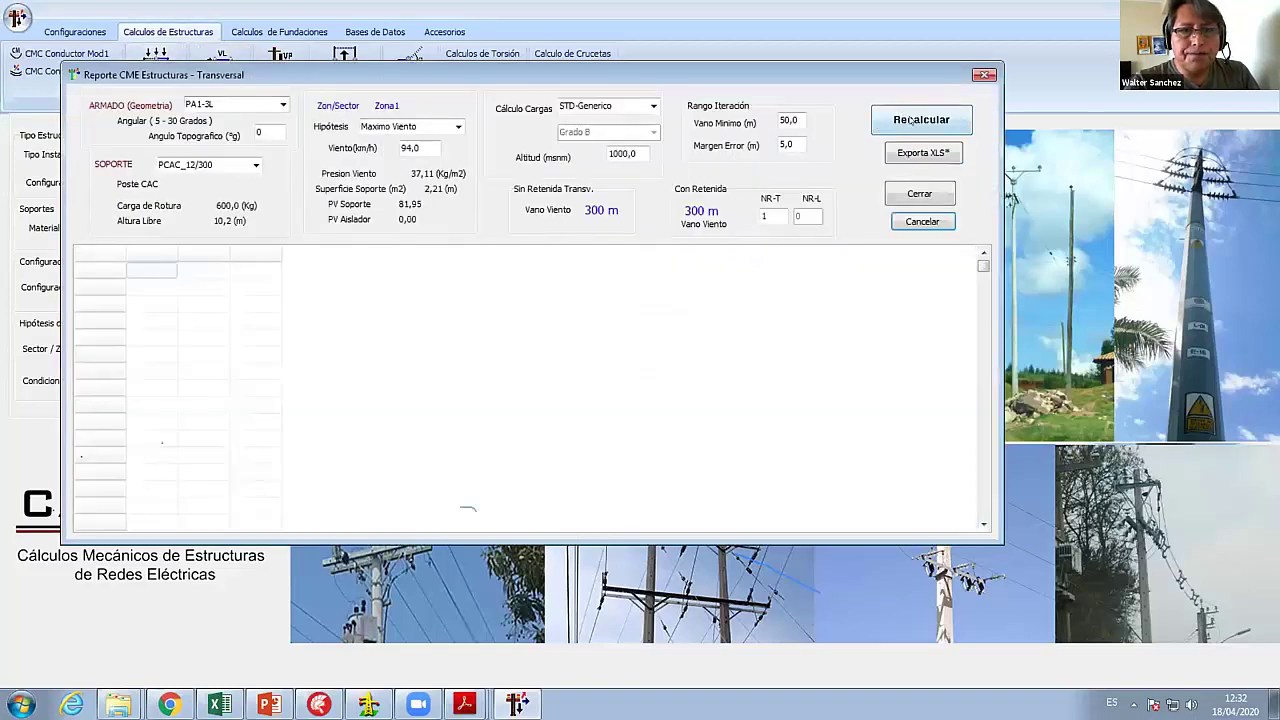
pyautogui.click(909, 118)
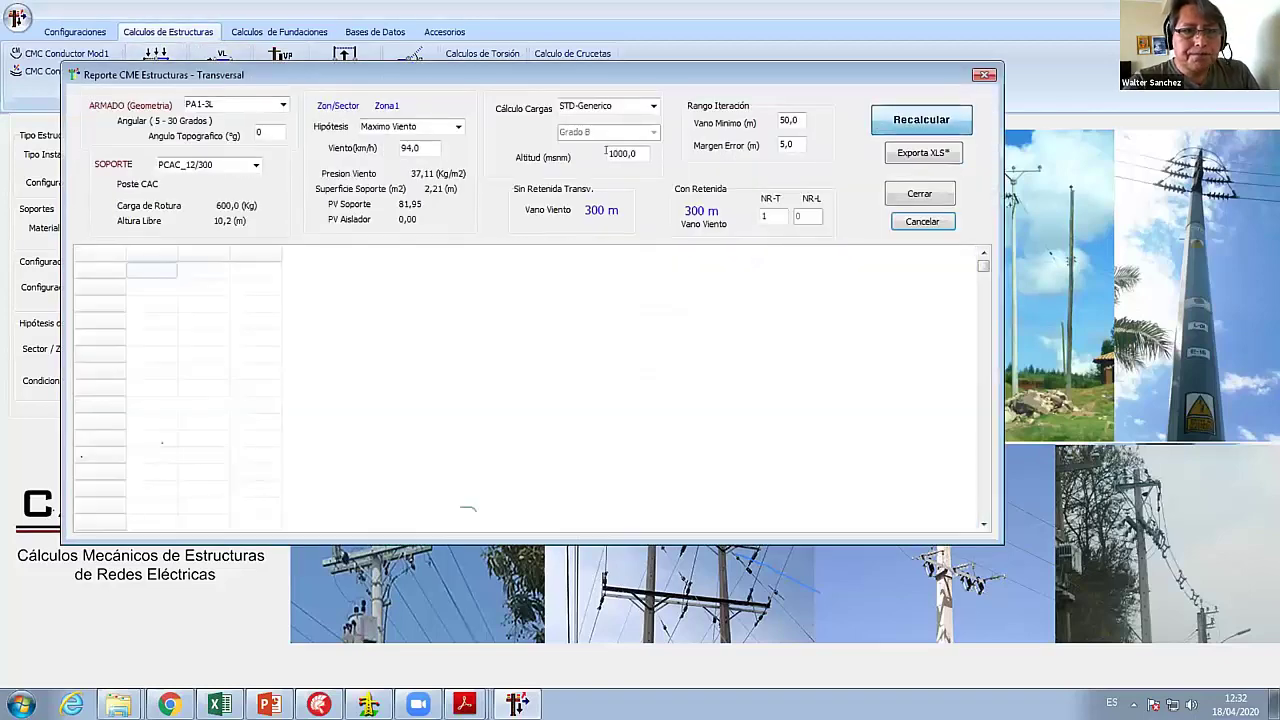
# - Set the topographic angle to 30 degrees and recalculate the wind span with one transversal guy
pyautogui.doubleClick(262, 133)
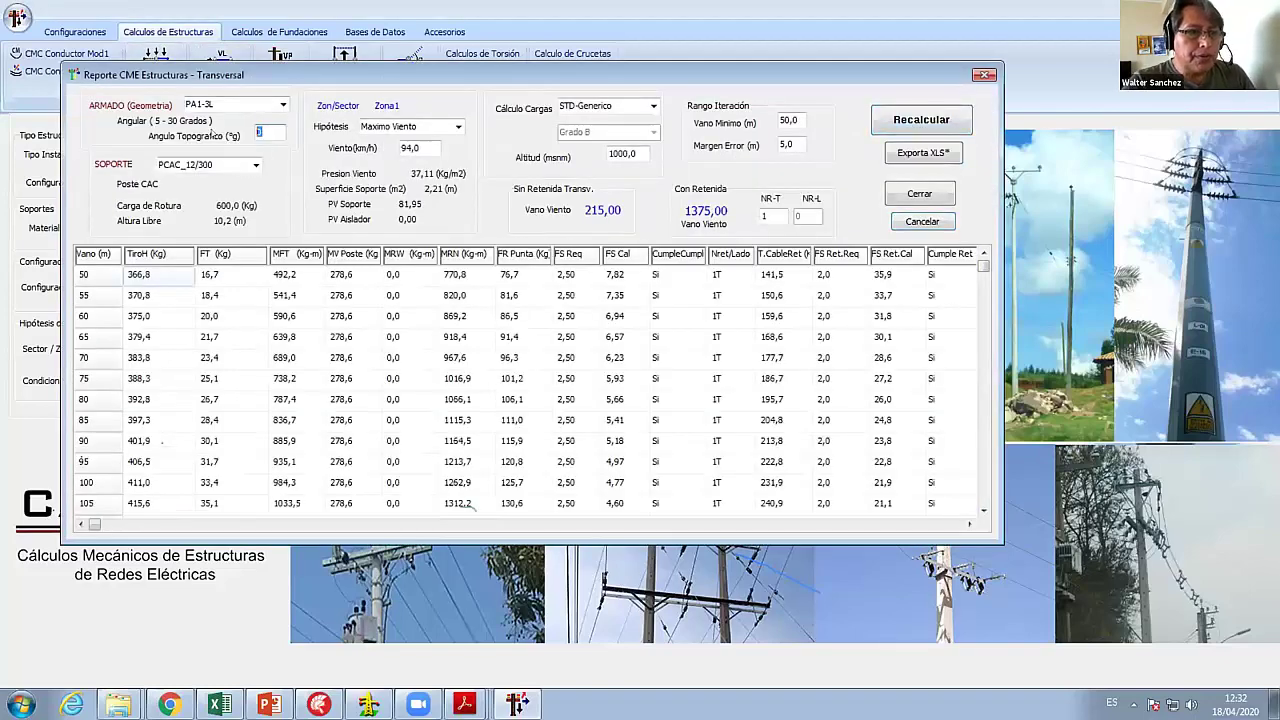
pyautogui.write('30')
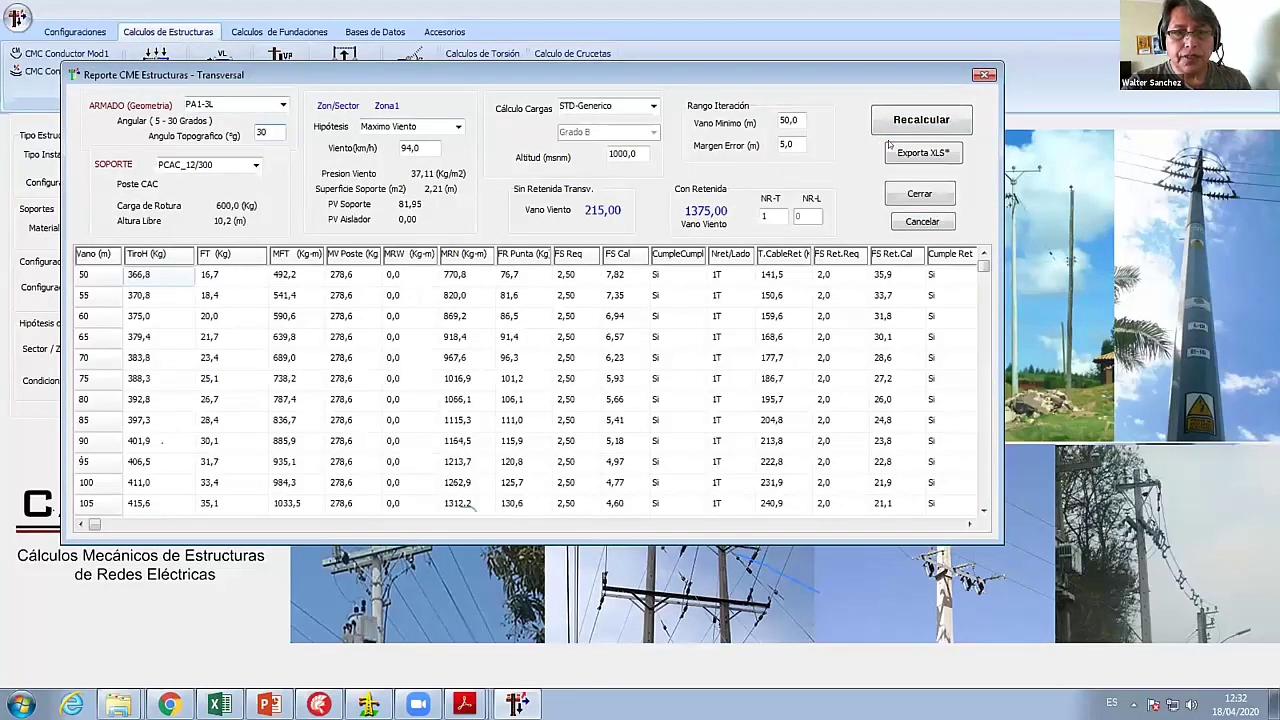
pyautogui.press('Return')
pyautogui.press('Tab')
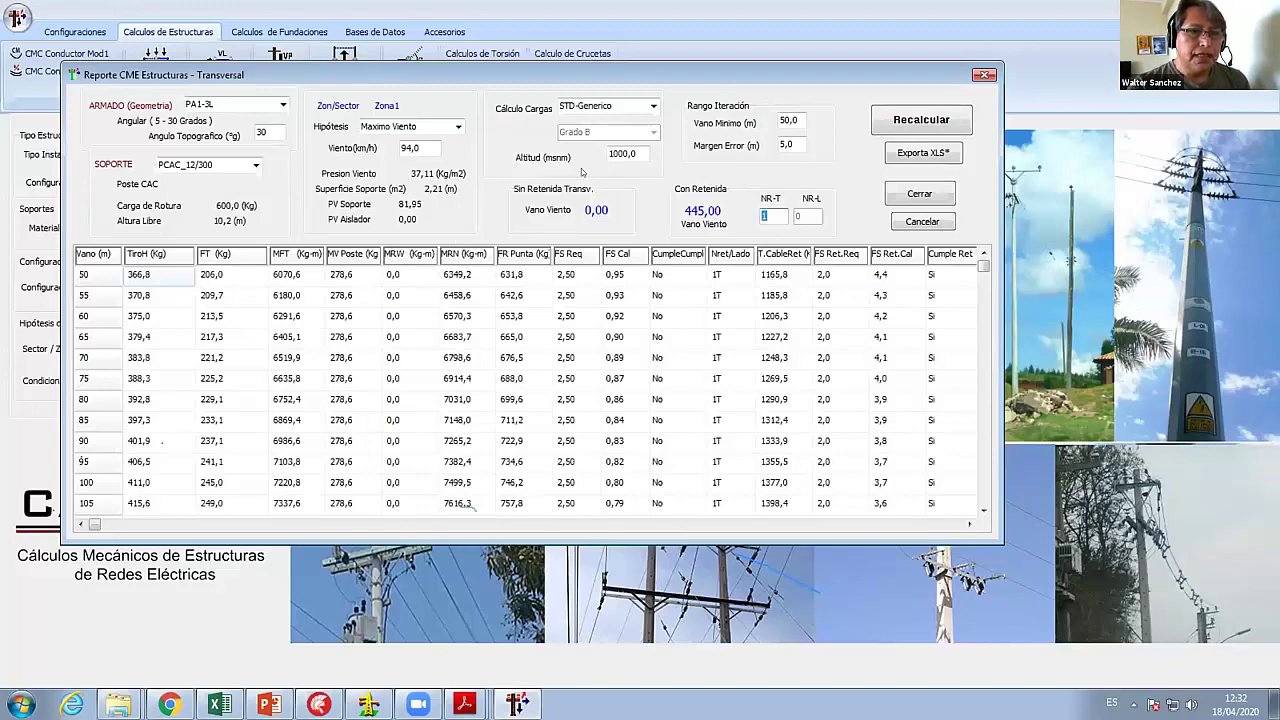
pyautogui.doubleClick(264, 132)
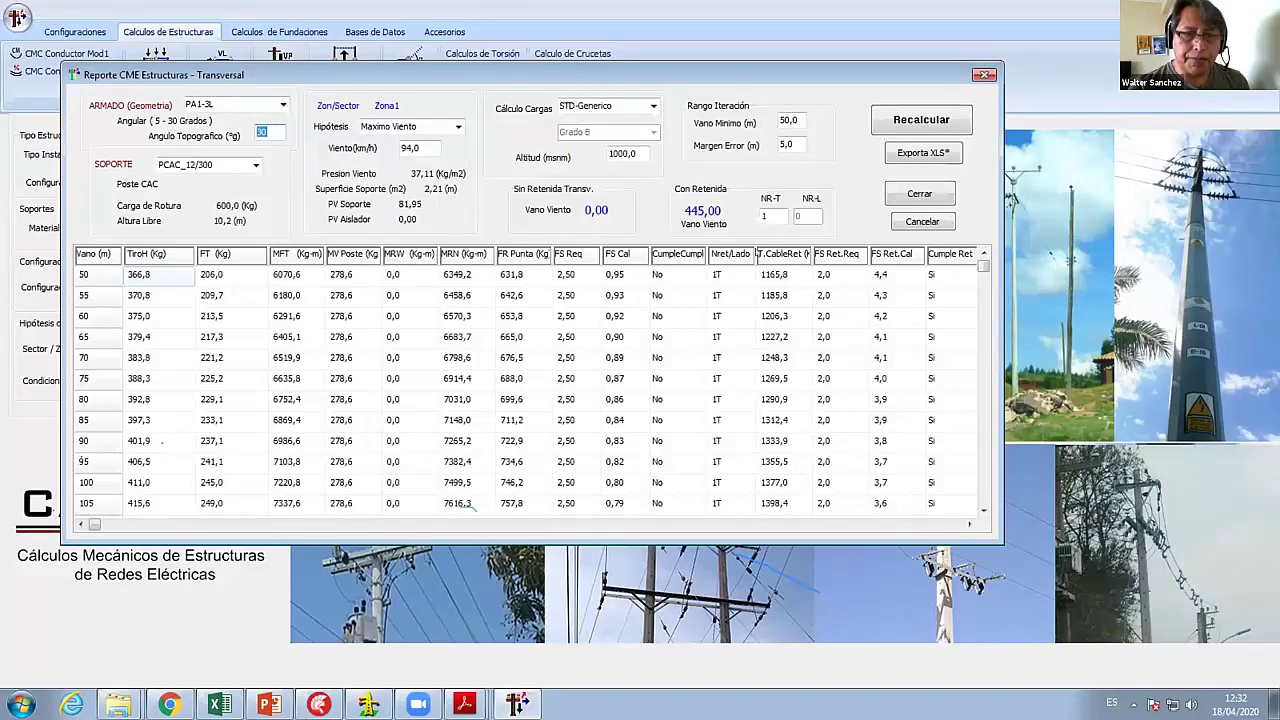
pyautogui.click(764, 217)
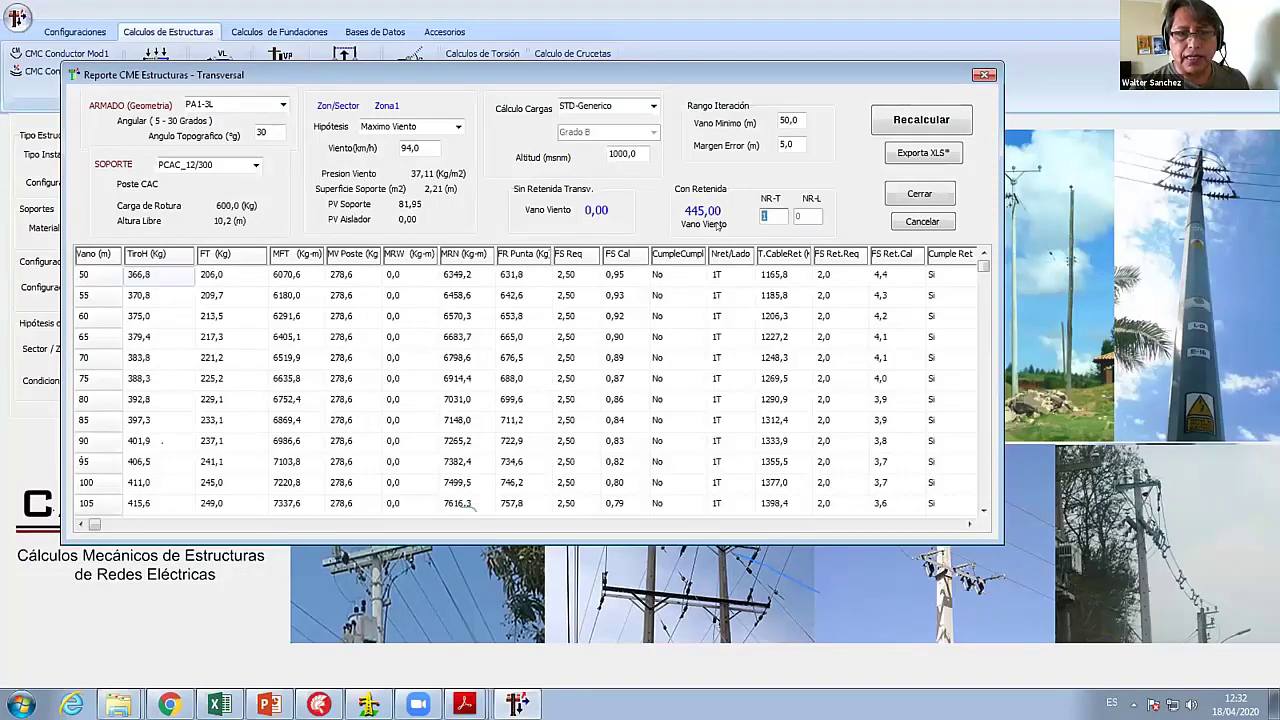
# - Close the transversal report and change the guy cable to AGEHS1/4
pyautogui.click(919, 193)
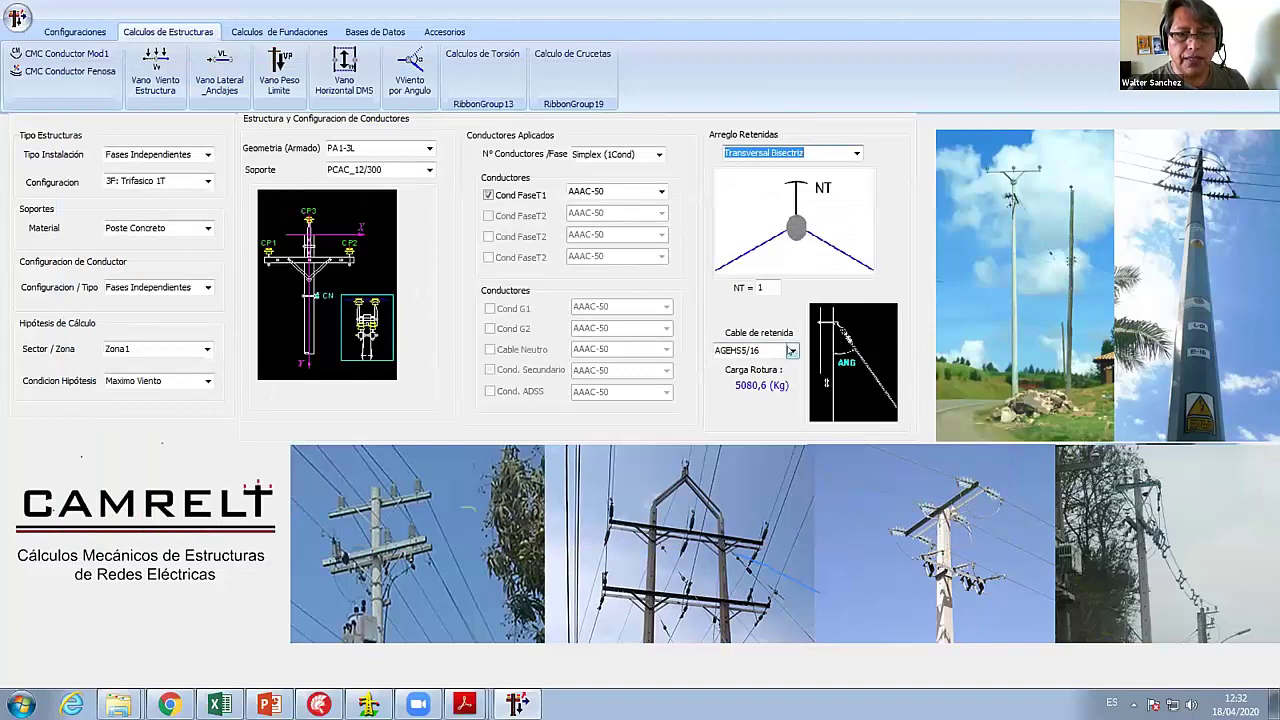
pyautogui.click(791, 351)
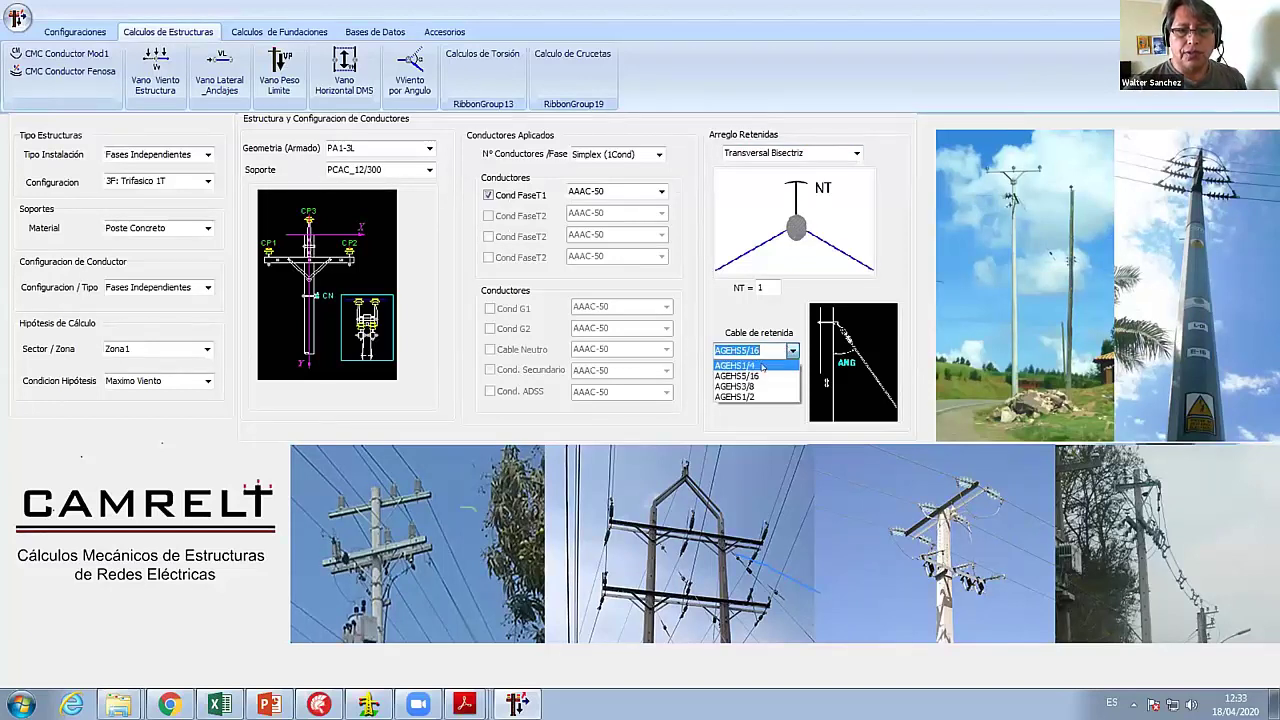
pyautogui.click(762, 366)
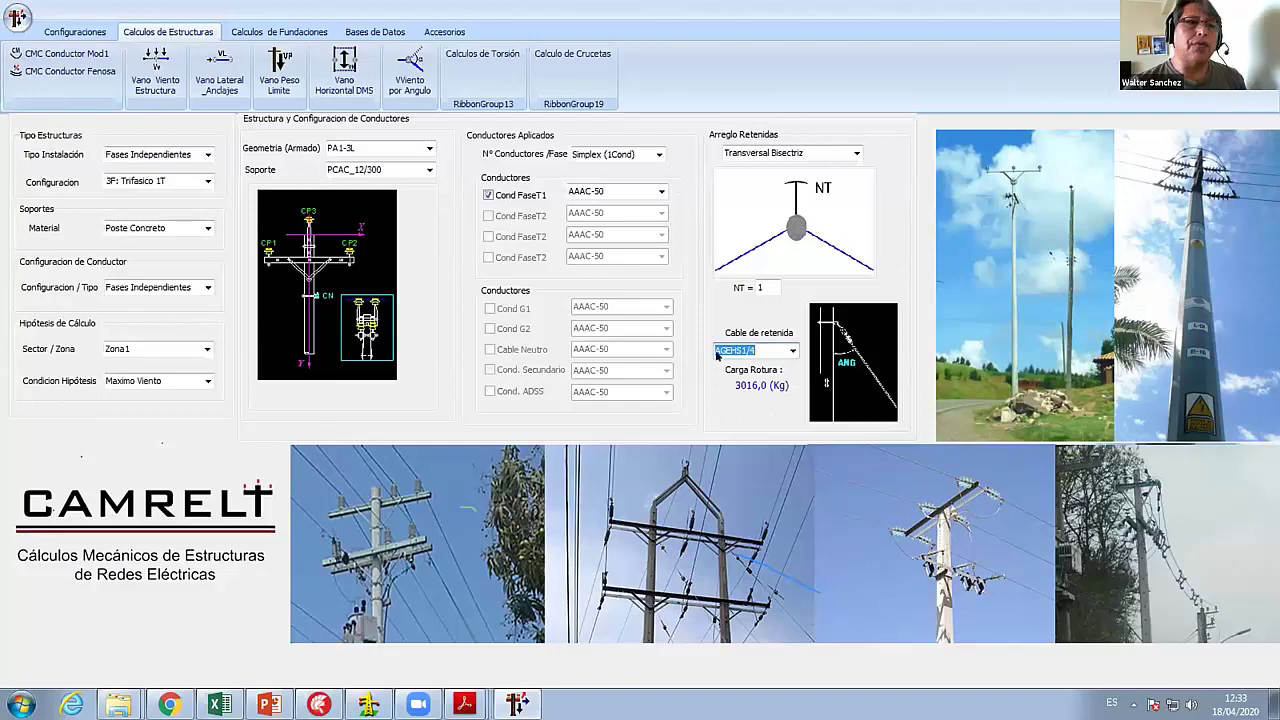
# - Calculate the wind span with the AGEHS1/4 guy cable and recalculate it with a topographic angle of 30 degrees
pyautogui.click(156, 72)
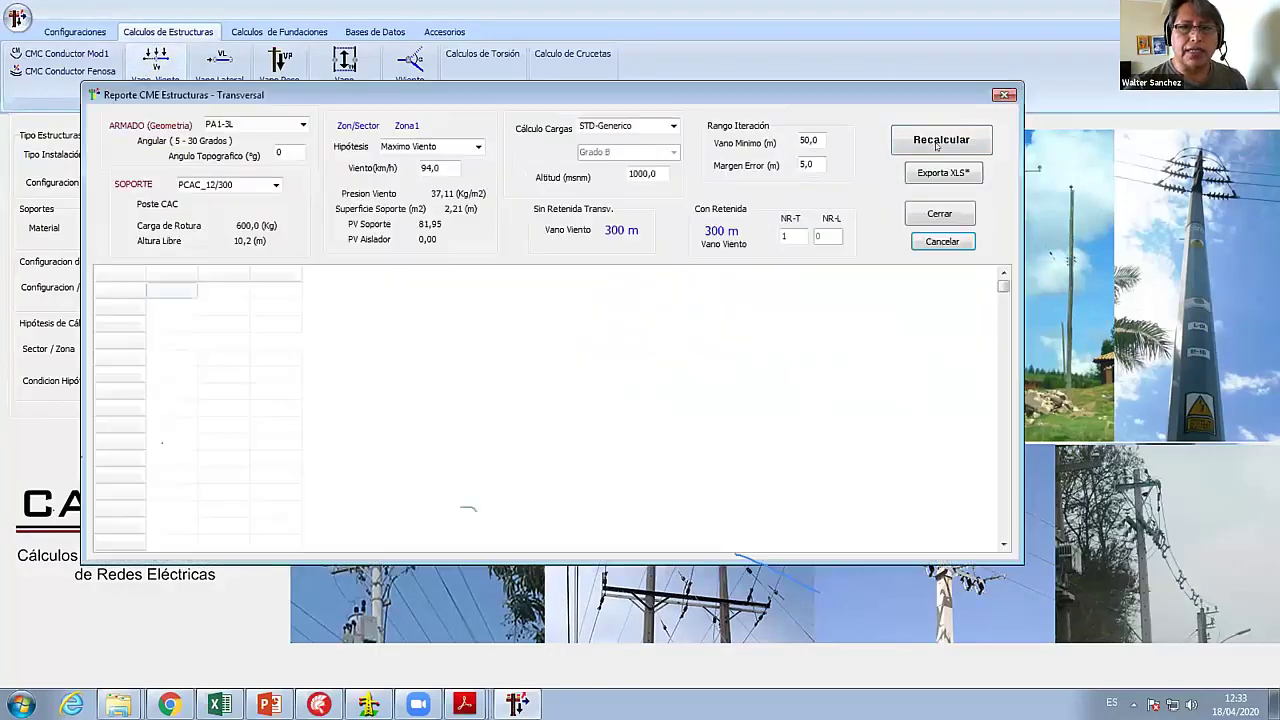
pyautogui.click(937, 146)
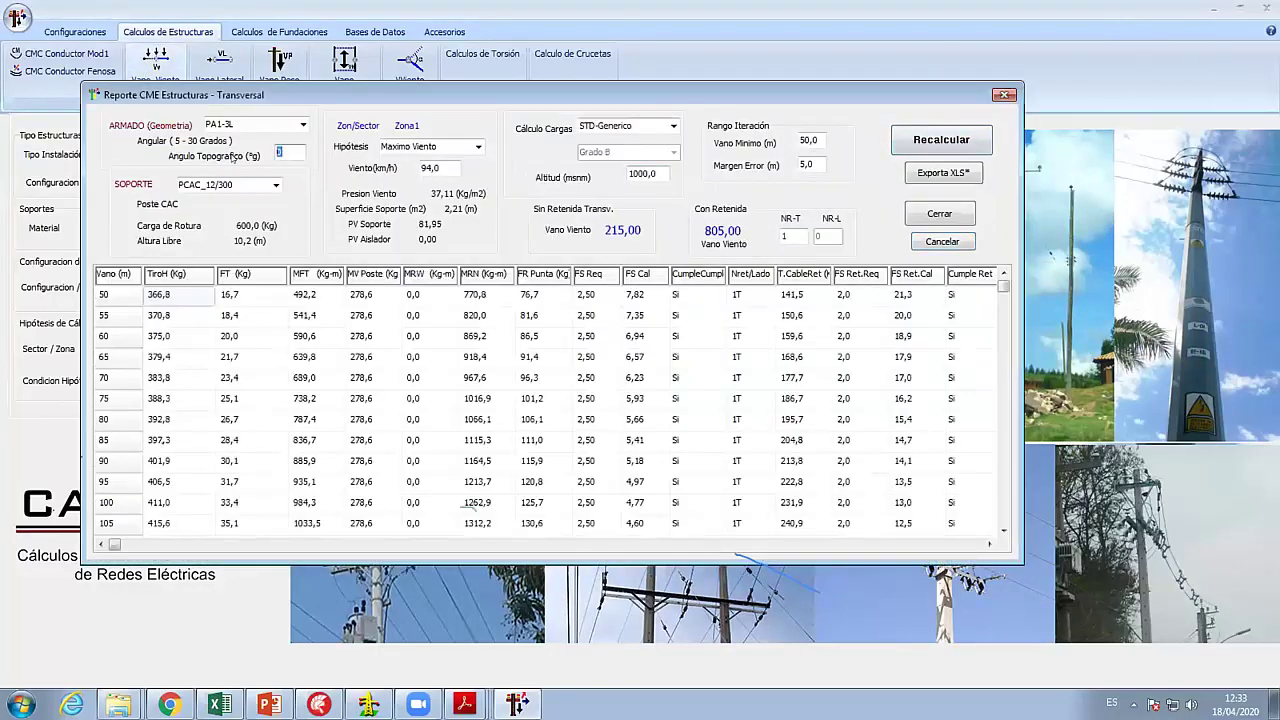
pyautogui.write('30')
pyautogui.click(912, 140)
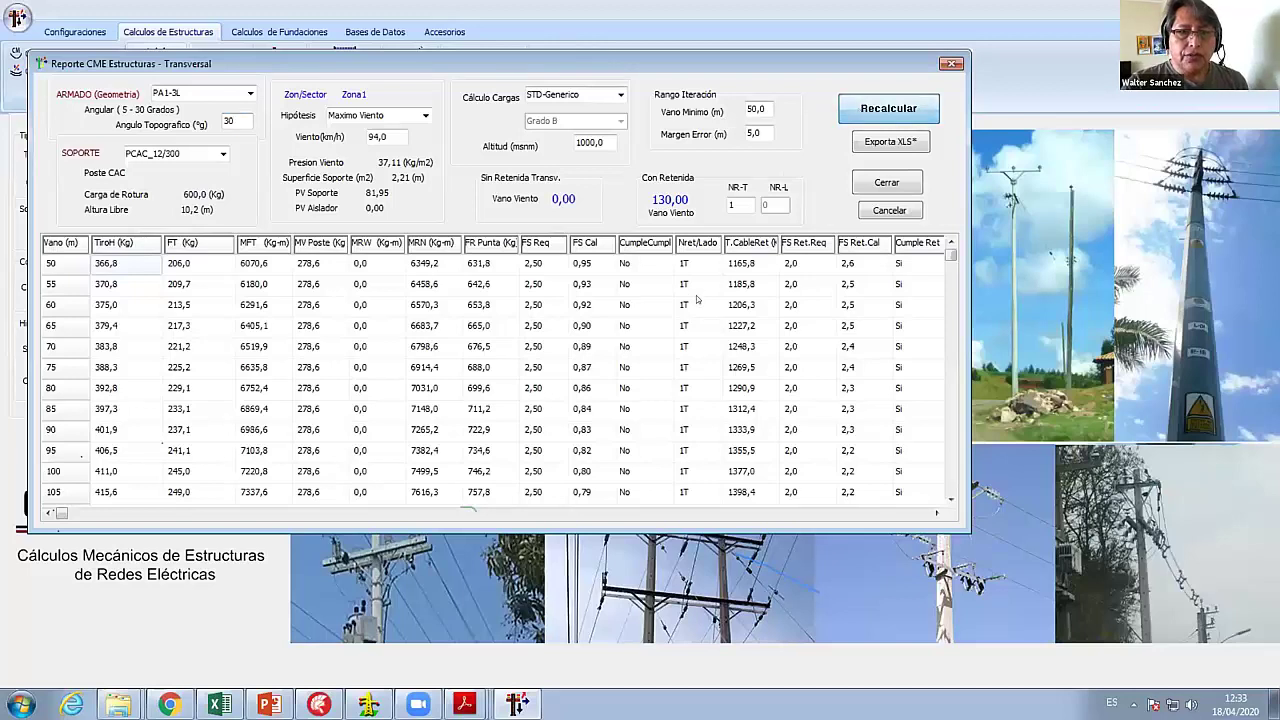
# - Examine the guy cable tension, guy safety factor and compliance columns in the transversal report
pyautogui.press('Down')
pyautogui.press('Down')
pyautogui.press('Down')
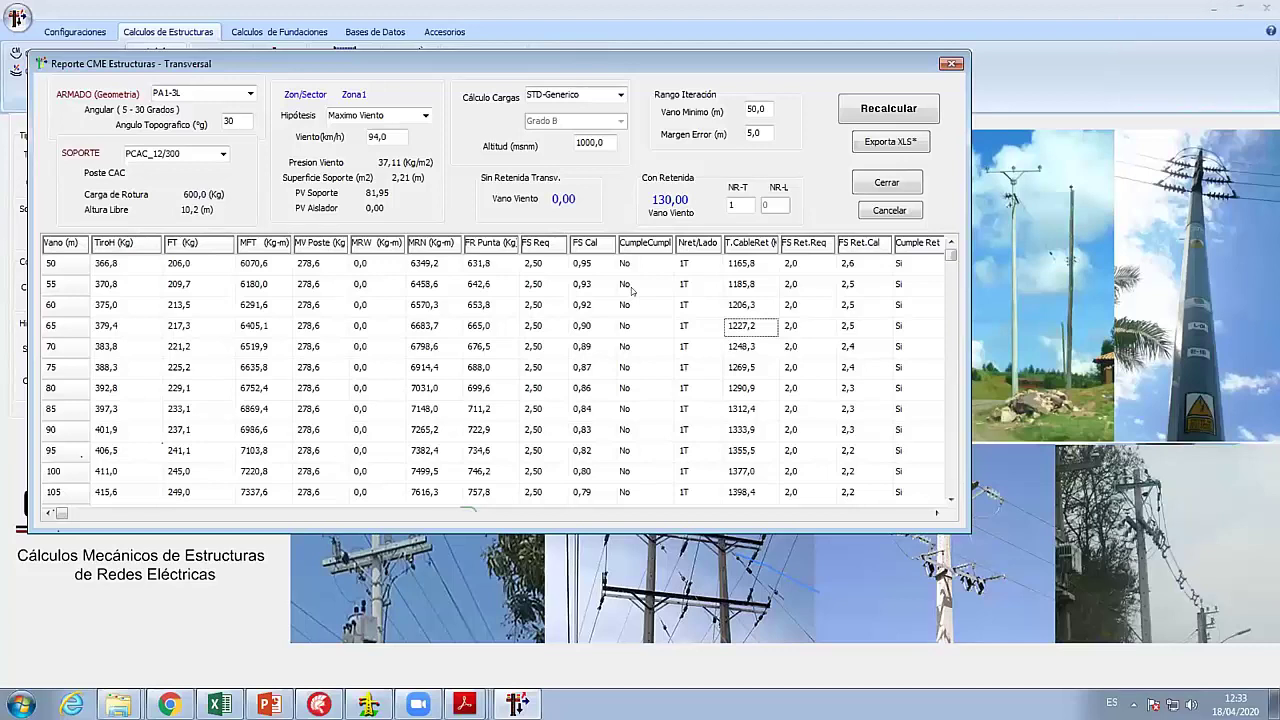
pyautogui.click(1000, 586)
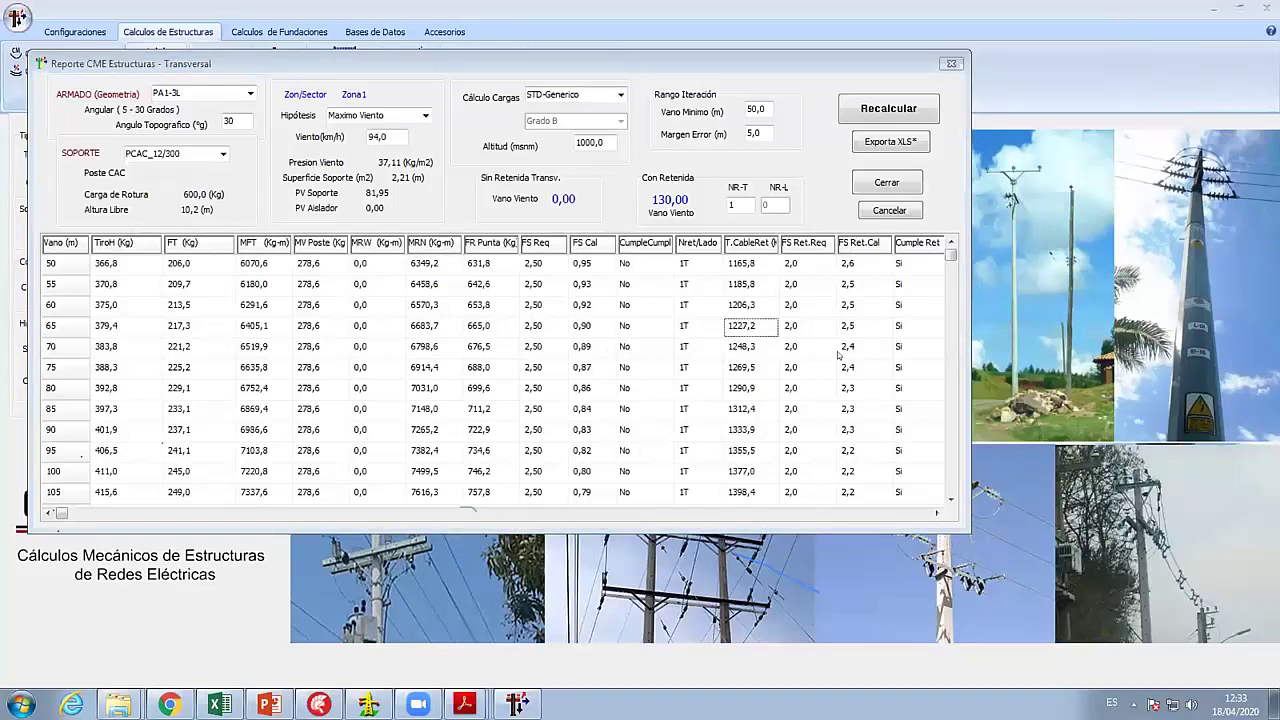
pyautogui.click(860, 388)
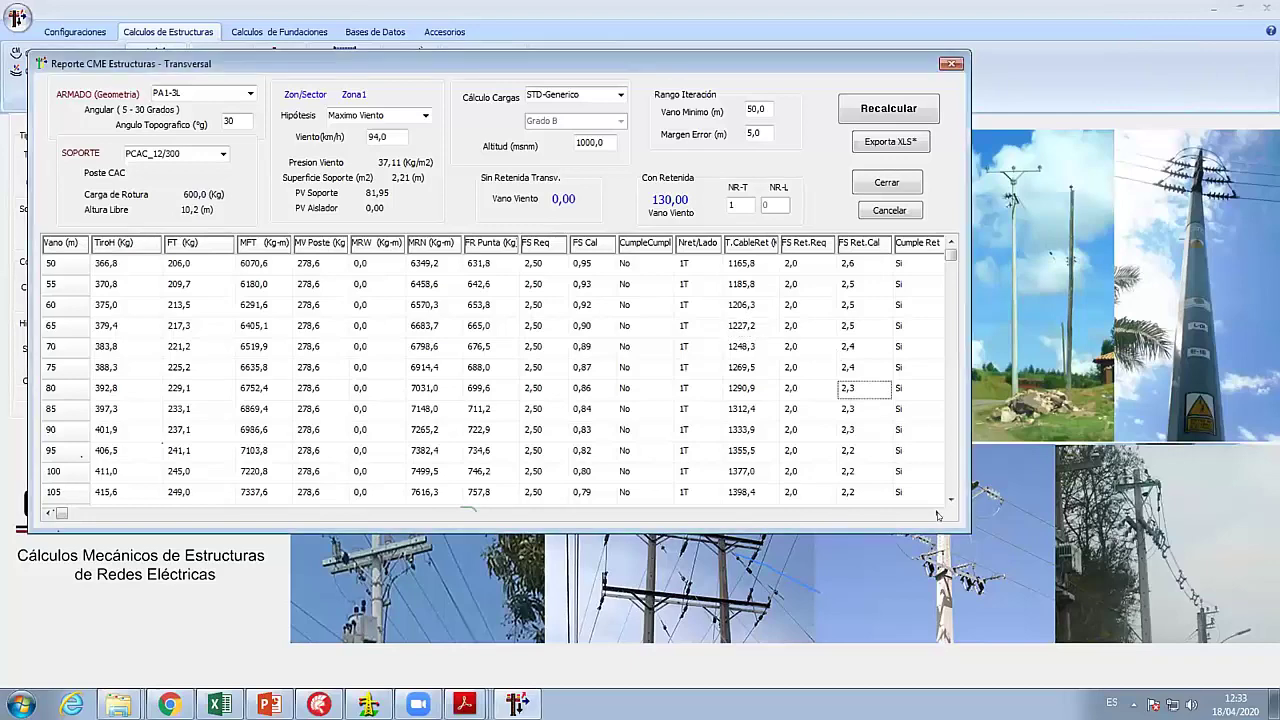
pyautogui.click(938, 515)
pyautogui.click(712, 264)
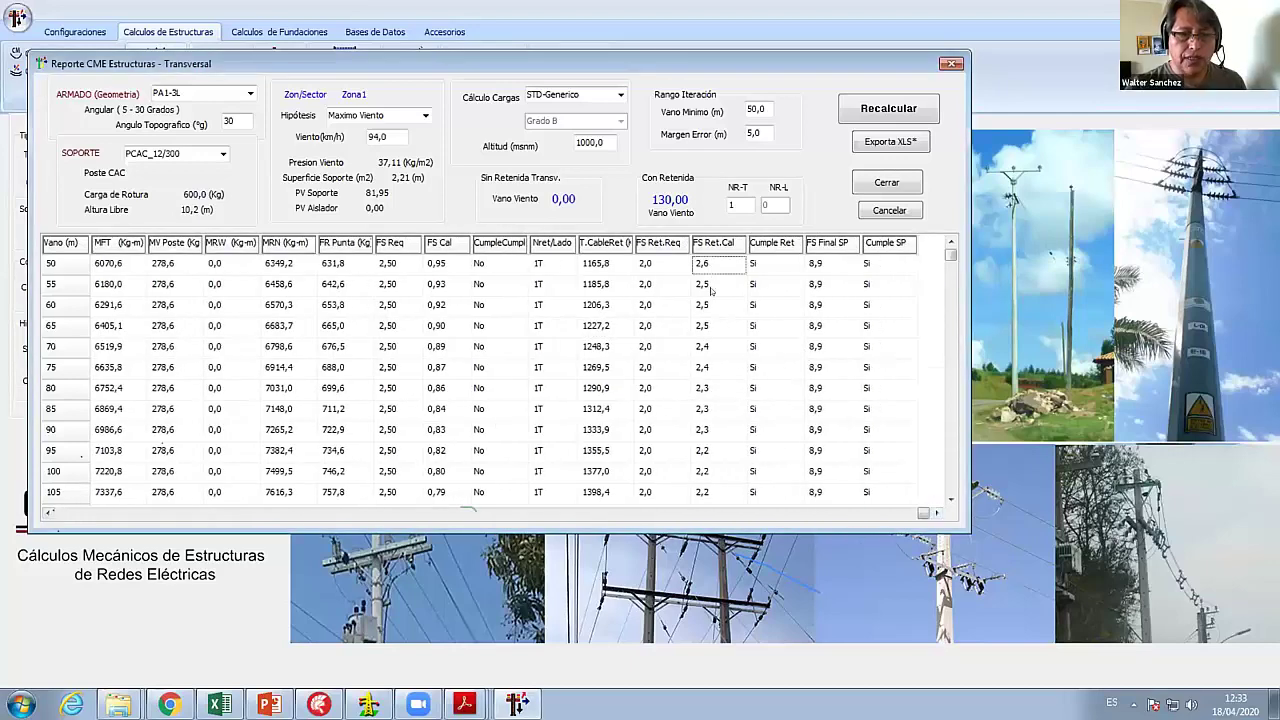
# - Compare the calculated guy safety factor with the required one across the spans, down to the last calculated span
pyautogui.click(711, 346)
pyautogui.click(708, 370)
pyautogui.click(700, 325)
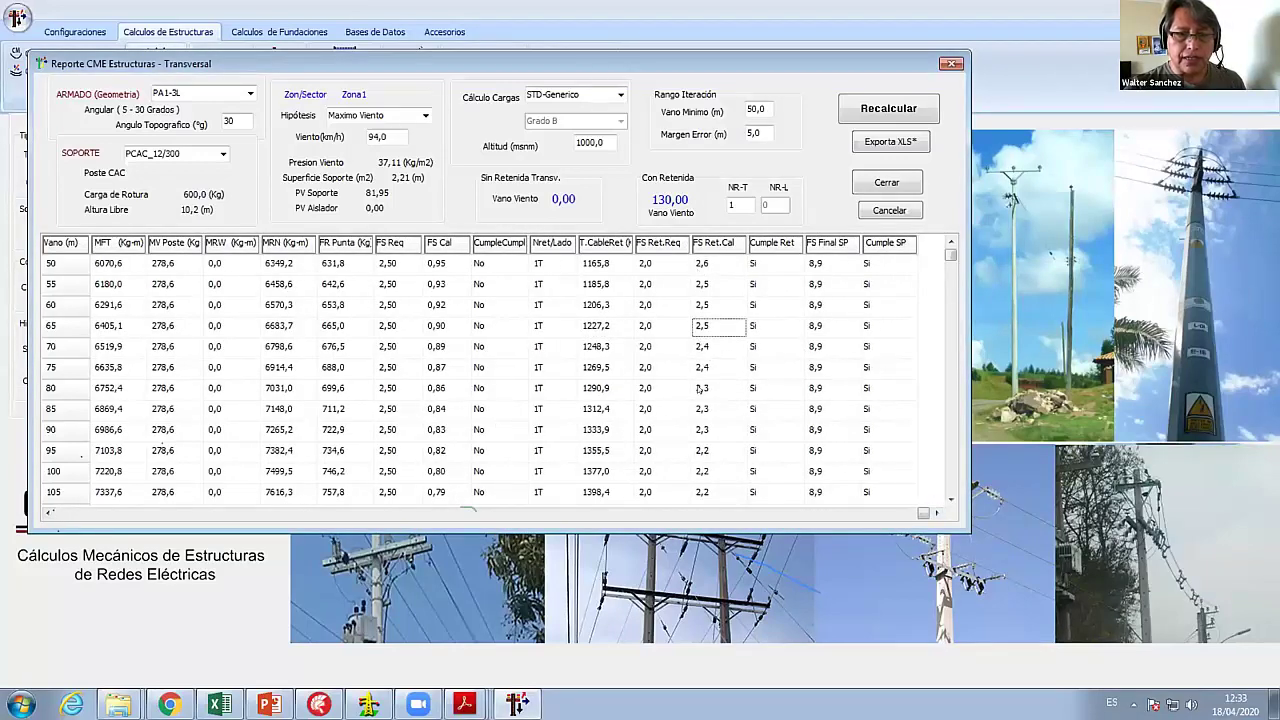
pyautogui.click(700, 388)
pyautogui.click(700, 492)
pyautogui.scroll(-3, 700, 430)
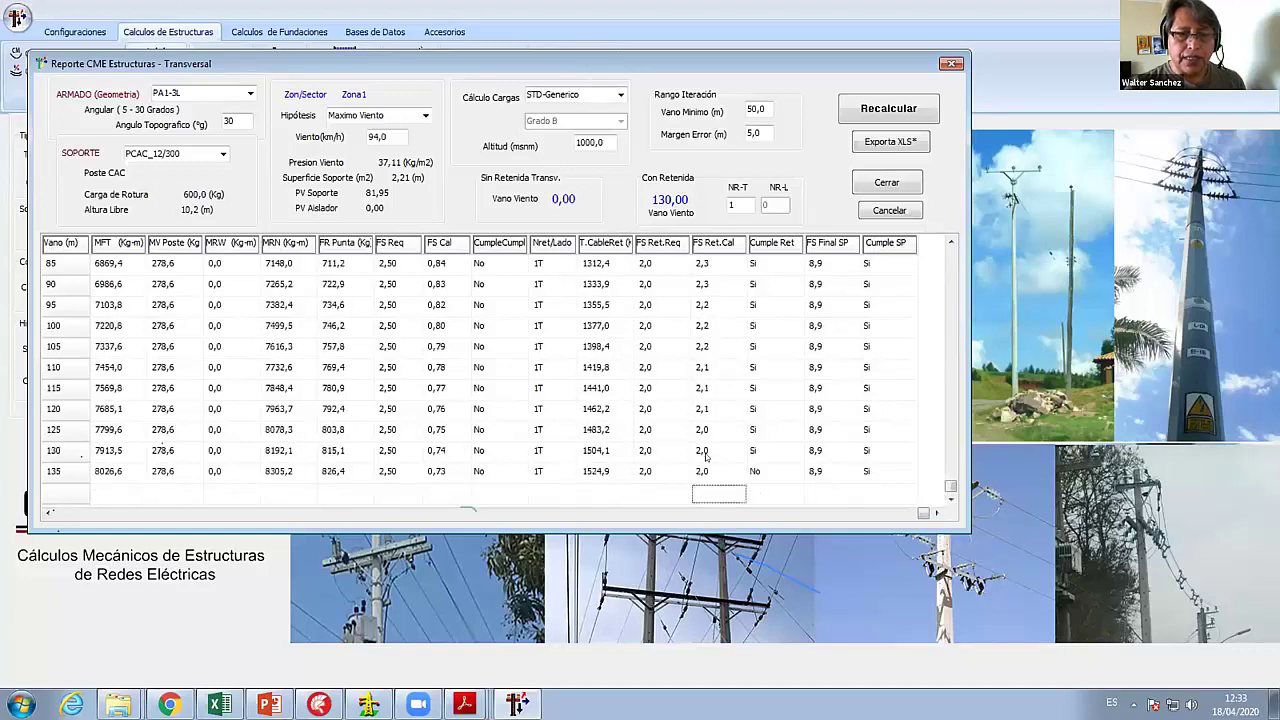
pyautogui.click(703, 411)
pyautogui.click(698, 366)
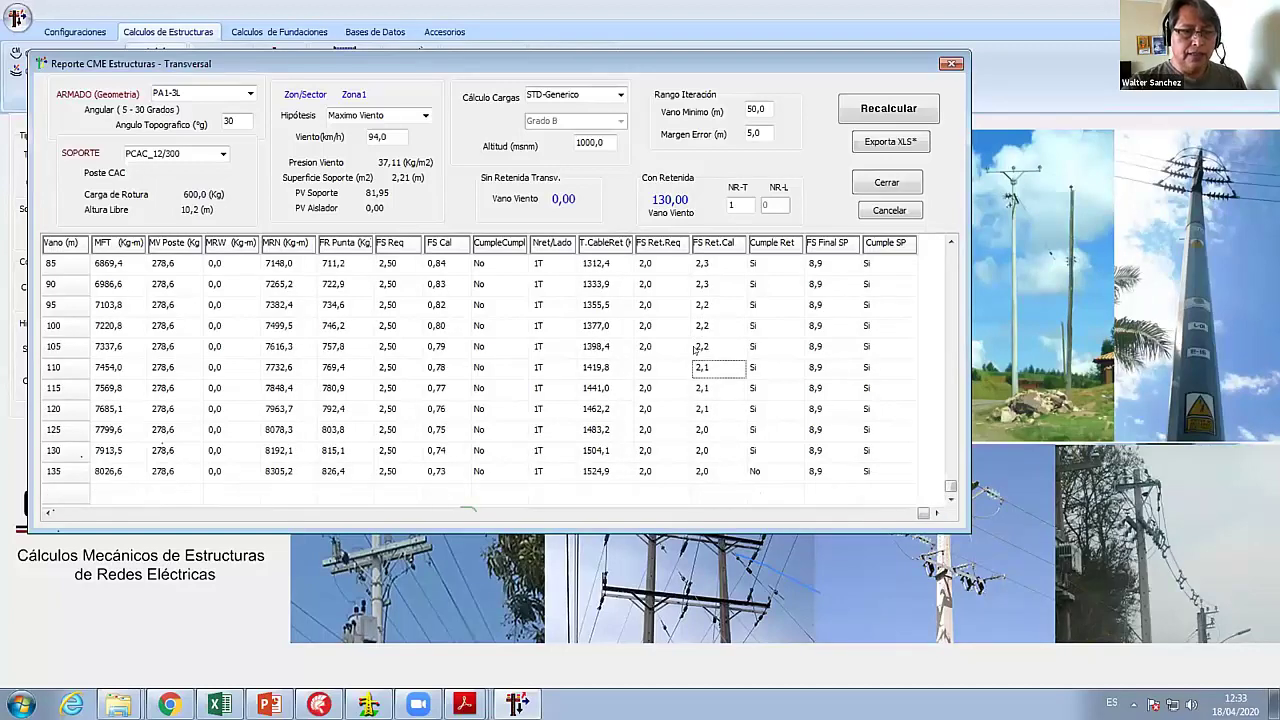
pyautogui.click(711, 467)
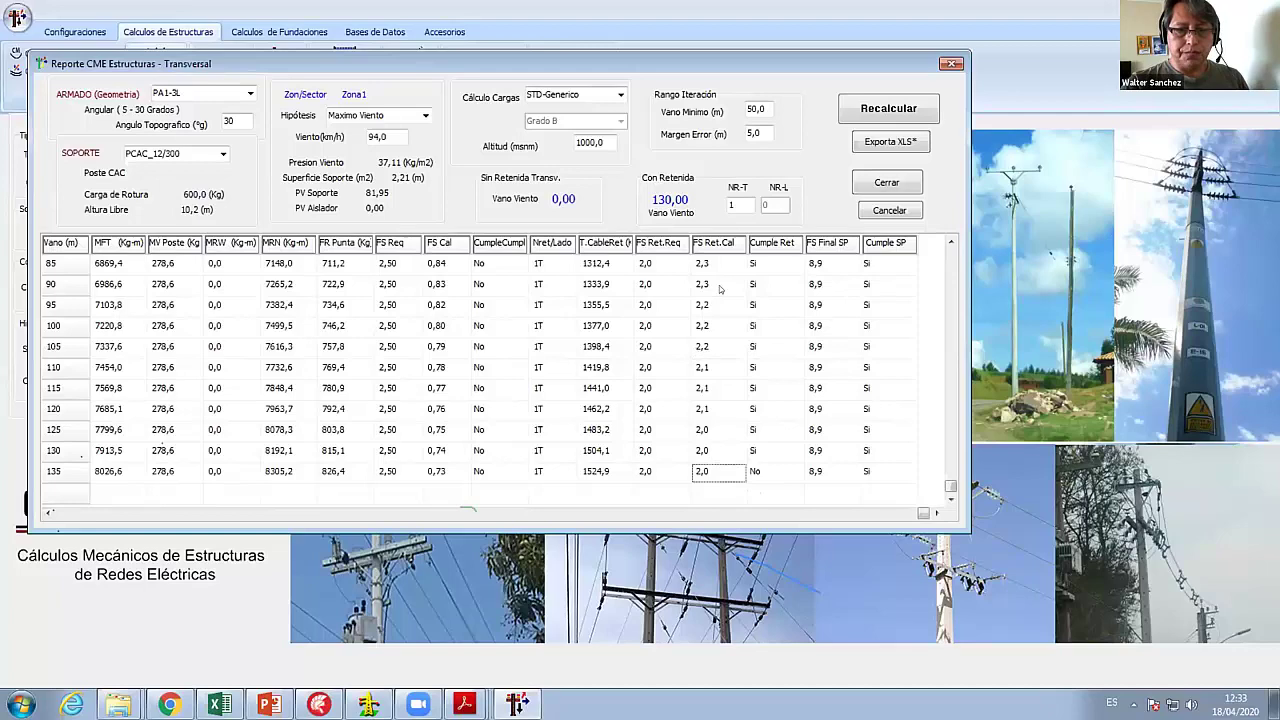
pyautogui.click(738, 452)
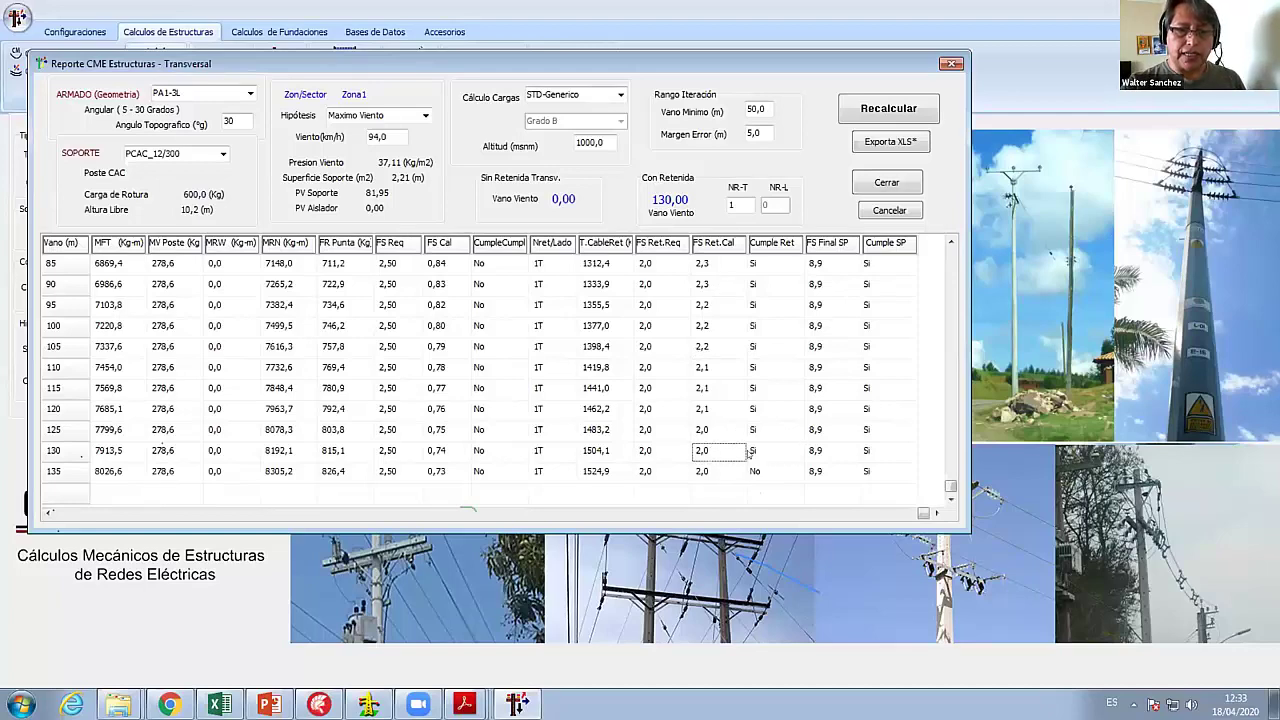
# - Review the support's final safety factor column from the 130 m span back up to the 50 m span
pyautogui.click(811, 452)
pyautogui.press('Up')
pyautogui.press('Up')
pyautogui.press('Up')
pyautogui.press('Up')
pyautogui.press('Up')
pyautogui.press('Up')
pyautogui.press('Up')
pyautogui.press('Up')
pyautogui.press('Up')
pyautogui.press('Up')
pyautogui.press('Up')
pyautogui.press('Up')
pyautogui.press('Up')
pyautogui.press('Up')
pyautogui.press('Up')
pyautogui.press('Up')
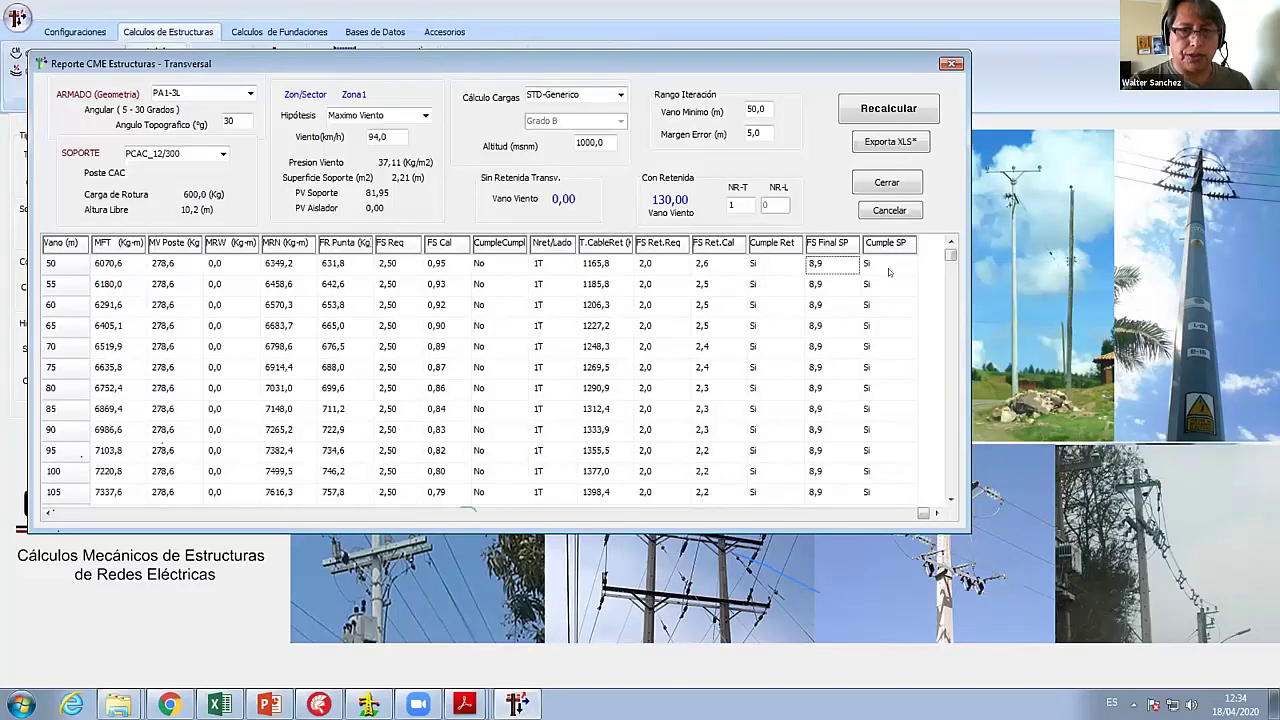
# - Close the transversal report and change the guy arrangement to Longitudinal Anclaje
pyautogui.click(885, 183)
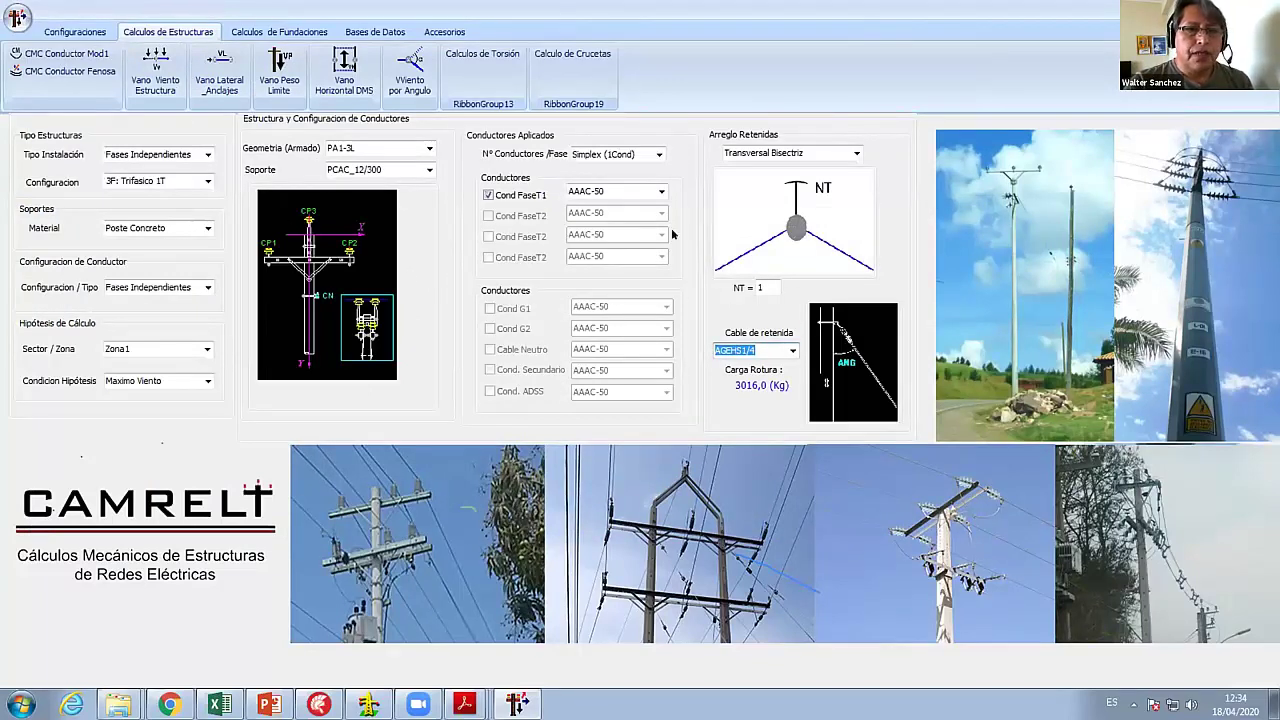
pyautogui.click(857, 153)
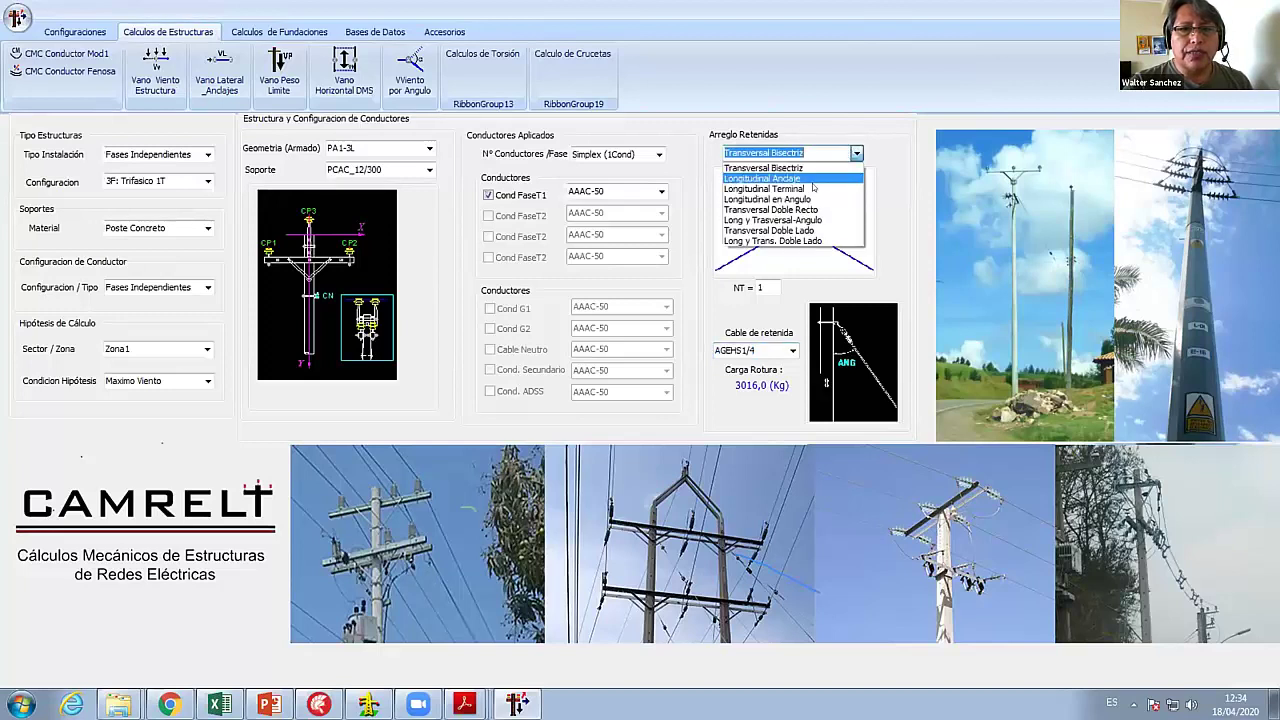
pyautogui.click(748, 178)
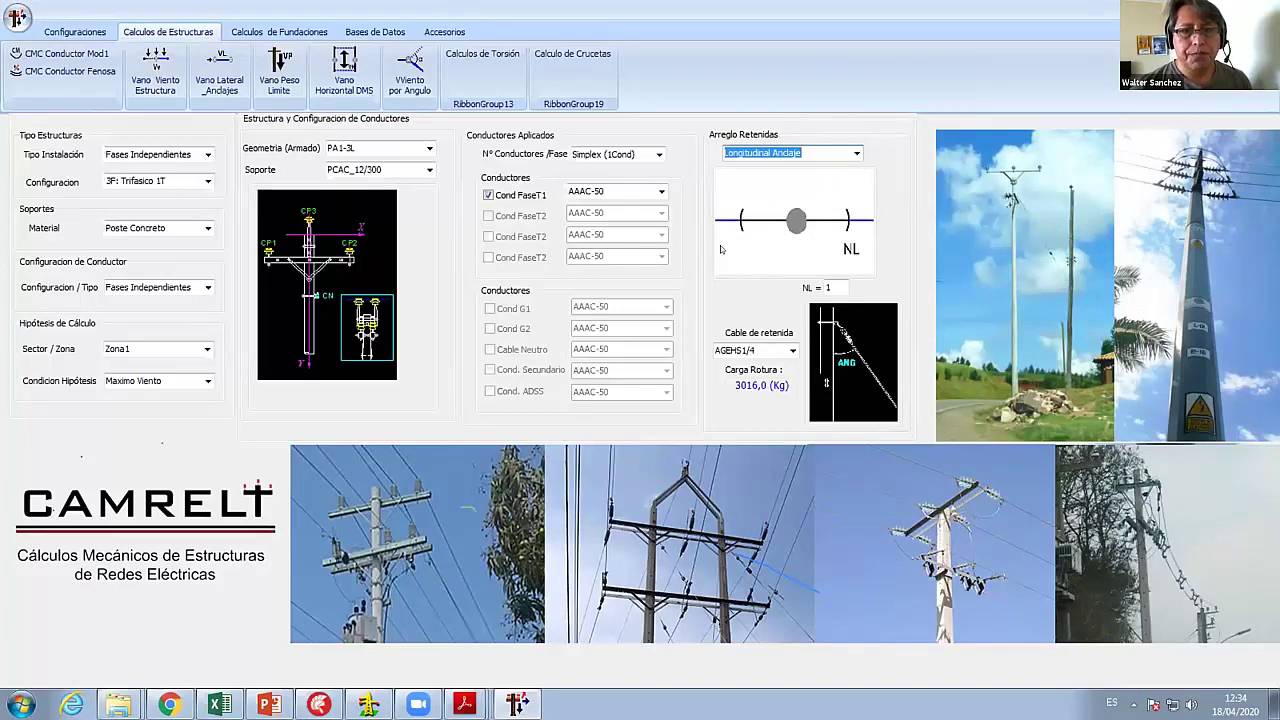
# - Change the structure geometry to PR3-3L
pyautogui.click(429, 148)
pyautogui.scroll(-3, 416, 173)
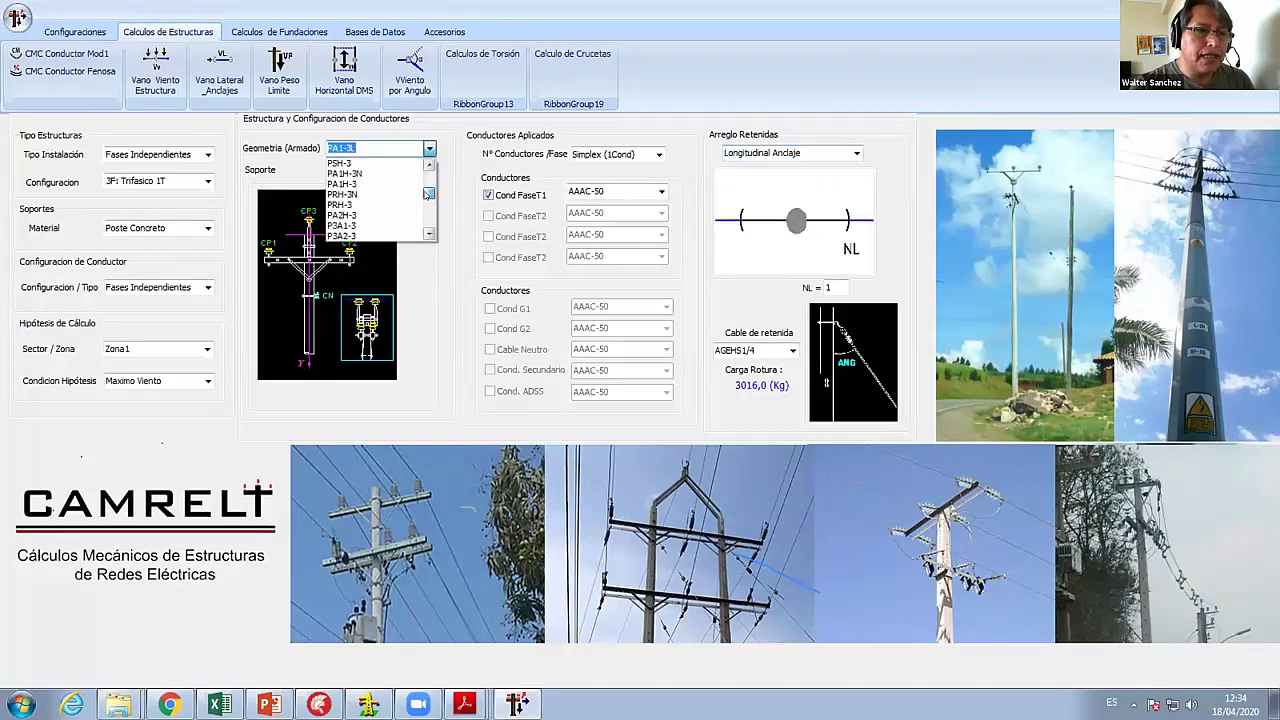
pyautogui.scroll(2, 410, 180)
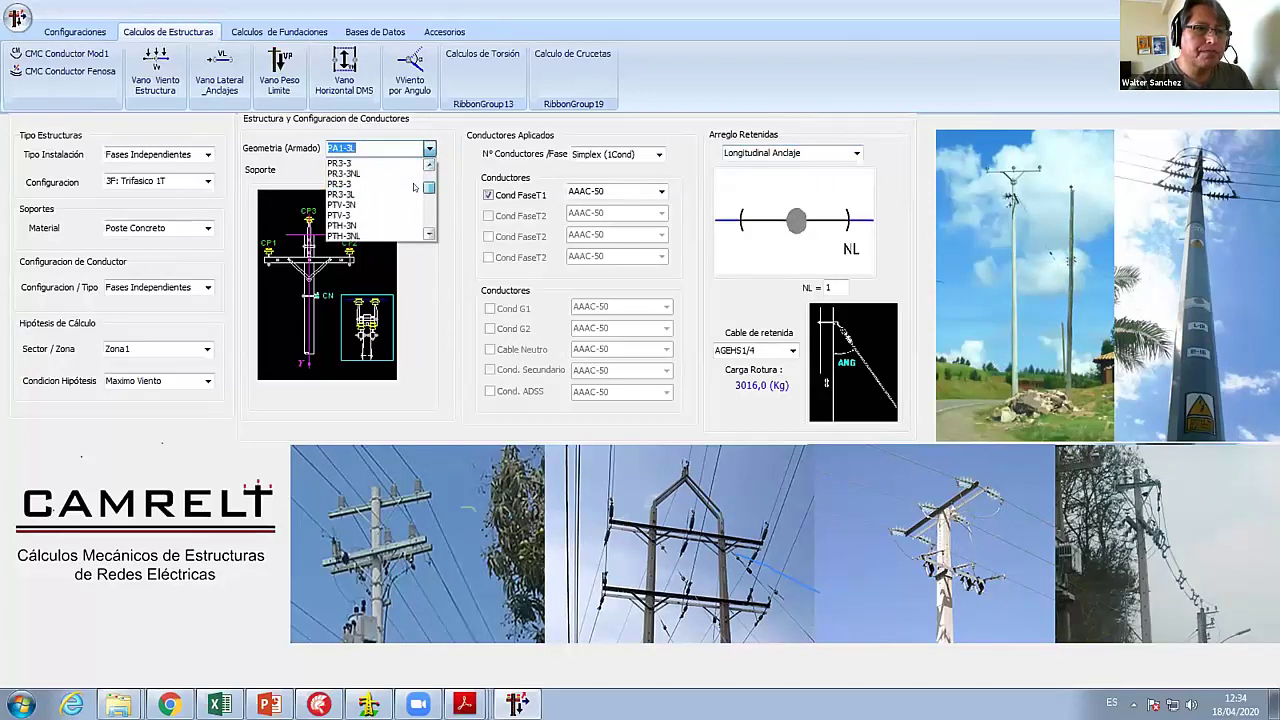
pyautogui.click(374, 195)
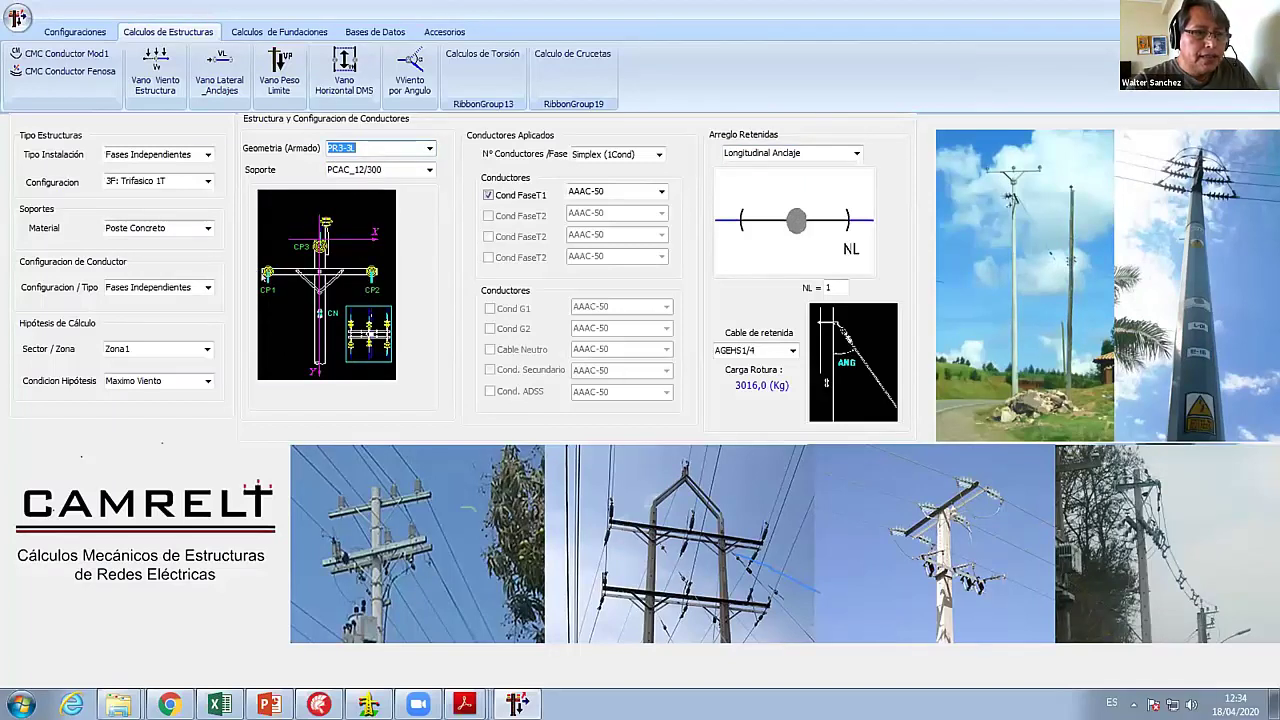
# - Preview the Transversal Doble Lado and Long y Trans. Doble Lado guy arrangements, then restore Longitudinal Anclaje
pyautogui.click(365, 143)
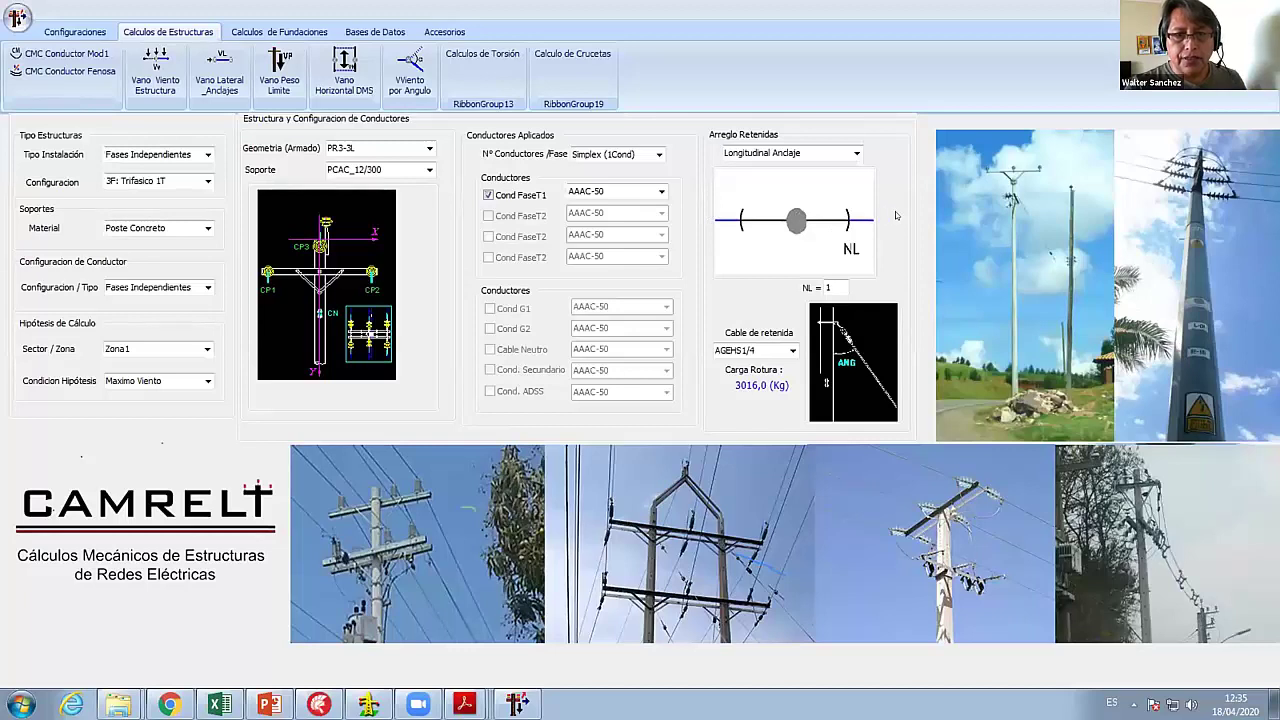
pyautogui.click(856, 153)
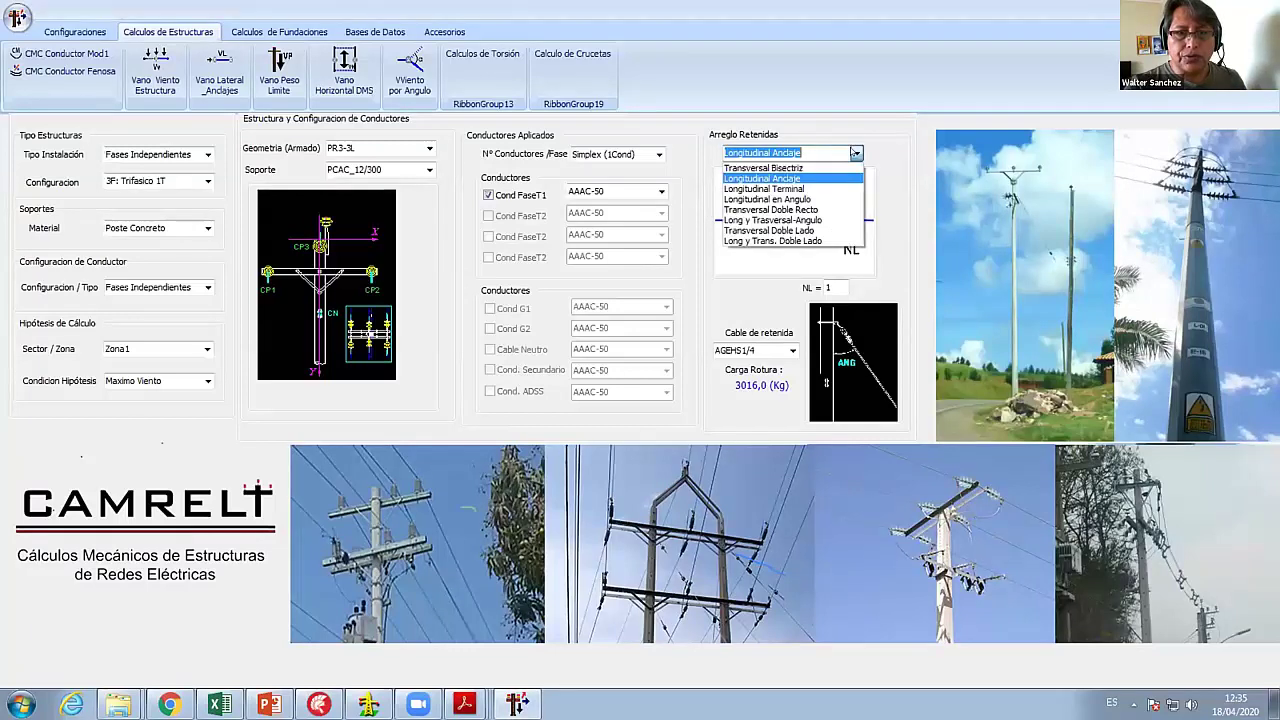
pyautogui.click(816, 231)
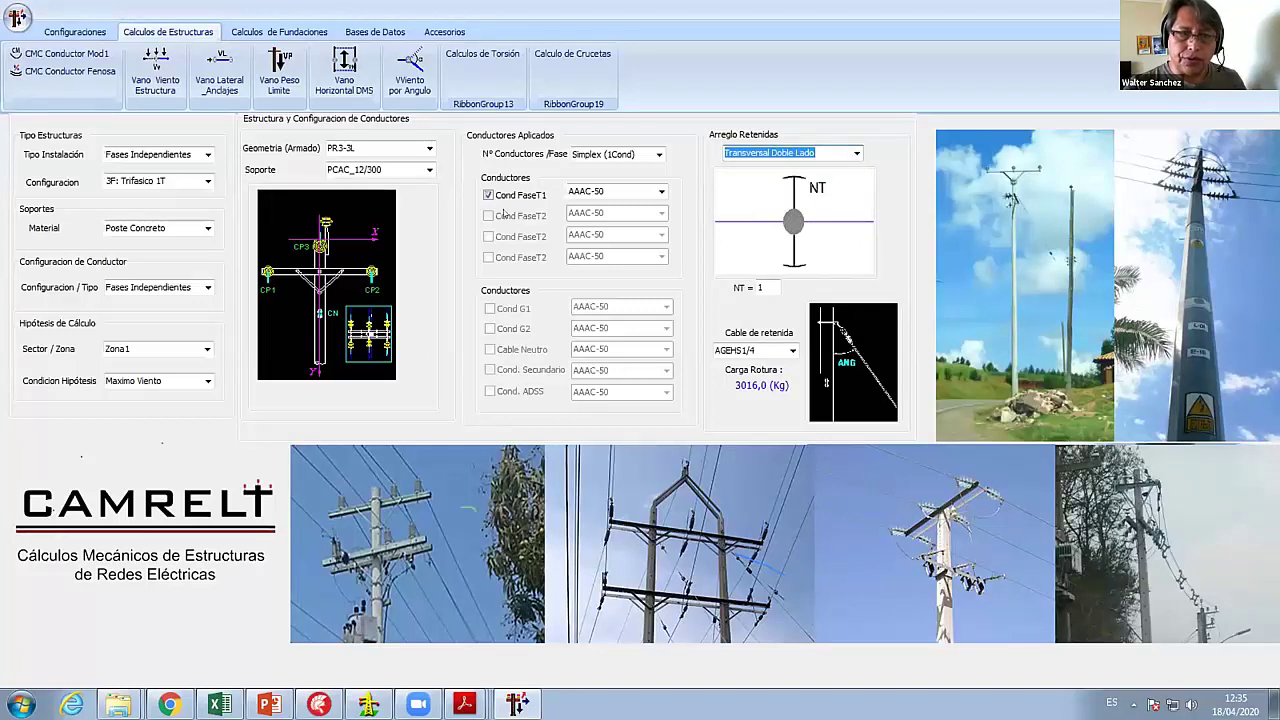
pyautogui.click(856, 153)
pyautogui.click(816, 242)
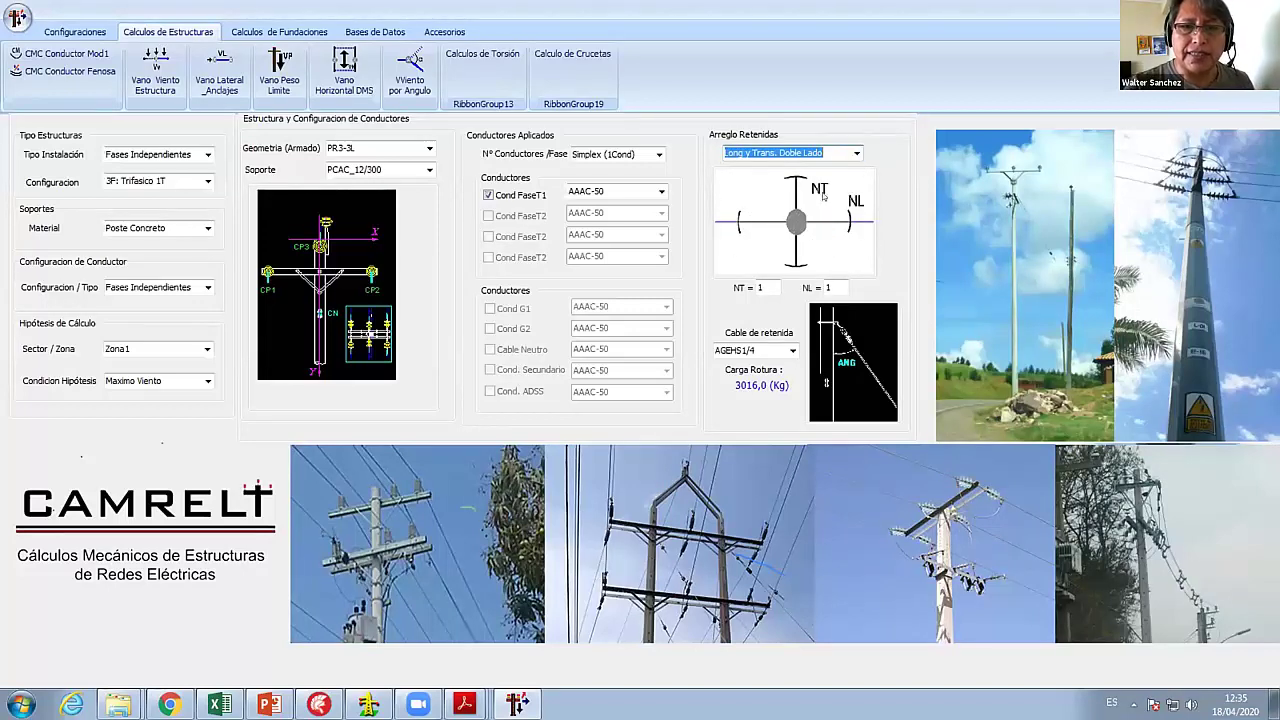
pyautogui.click(857, 153)
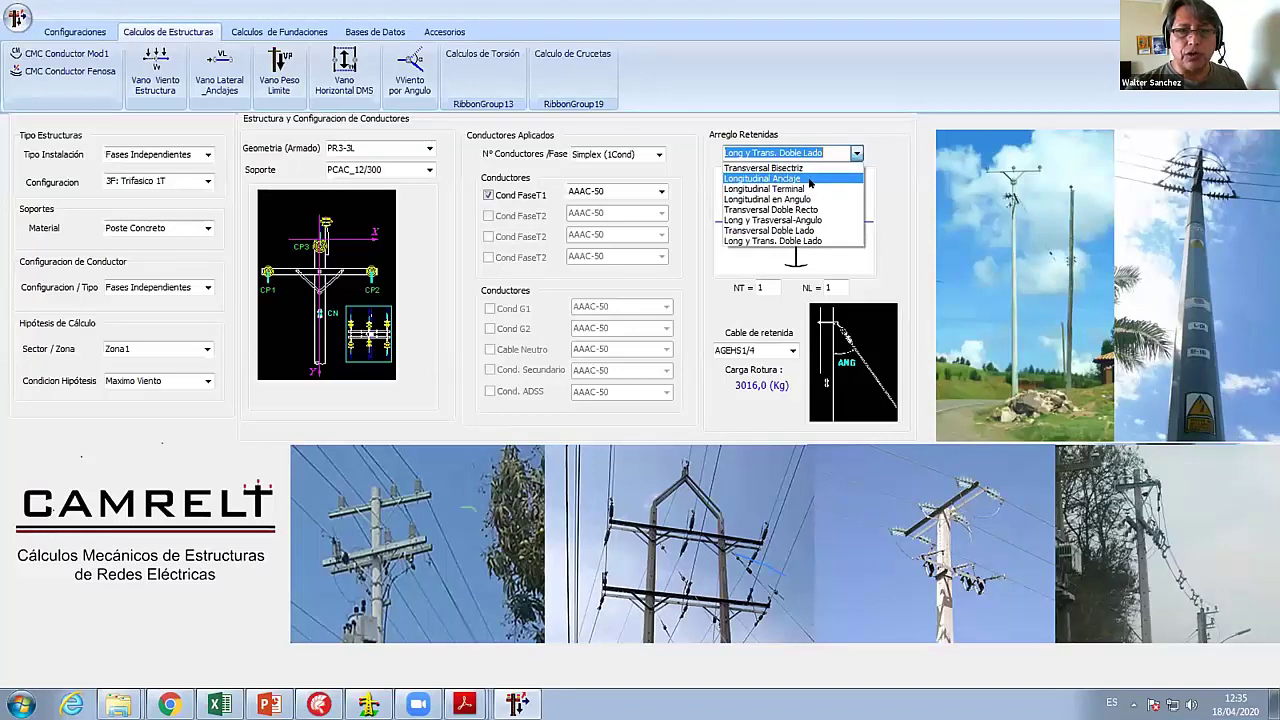
pyautogui.click(812, 179)
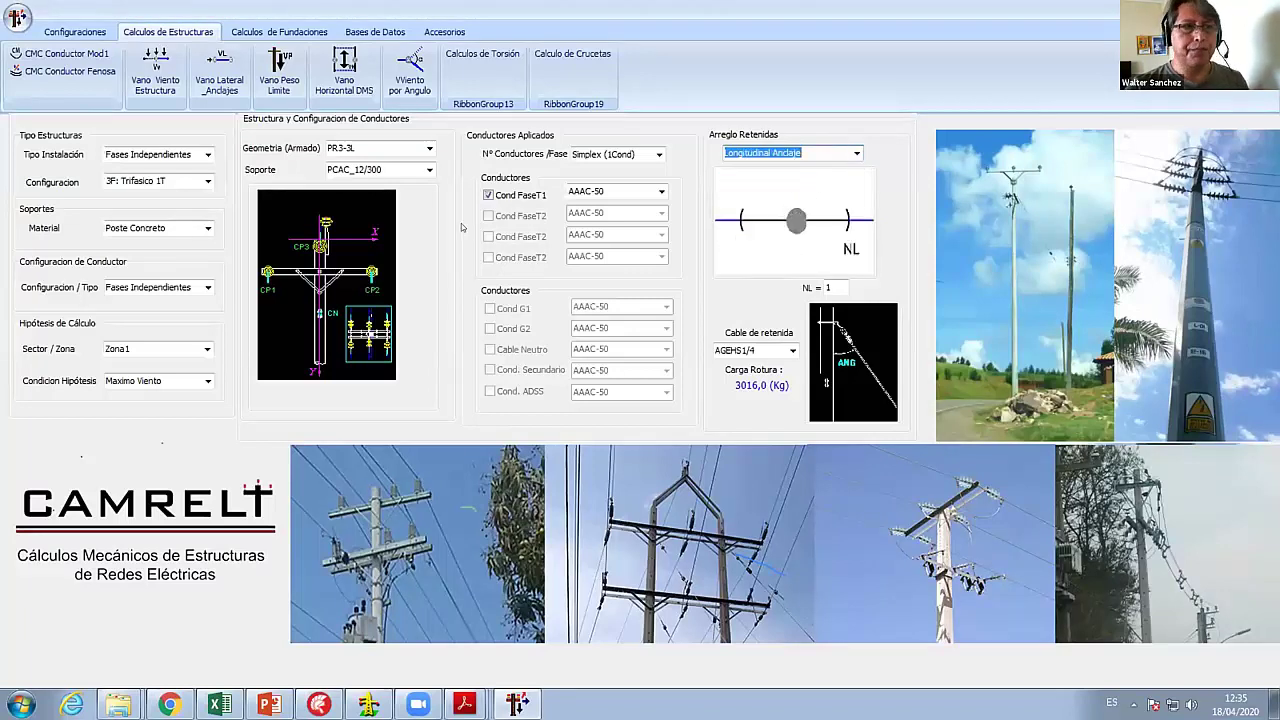
# - Open the structure wind span report and recalculate it with a topographic angle of 5, keeping the PCAC_12/300 support
pyautogui.click(156, 68)
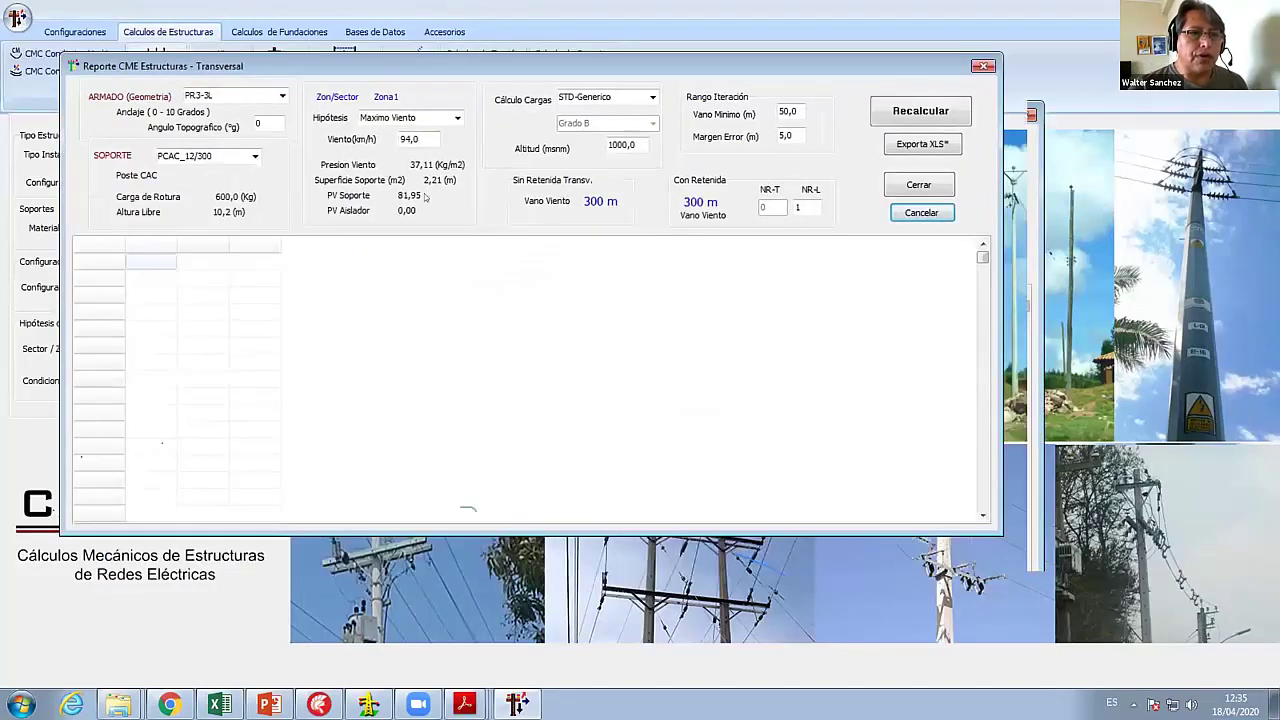
pyautogui.click(274, 121)
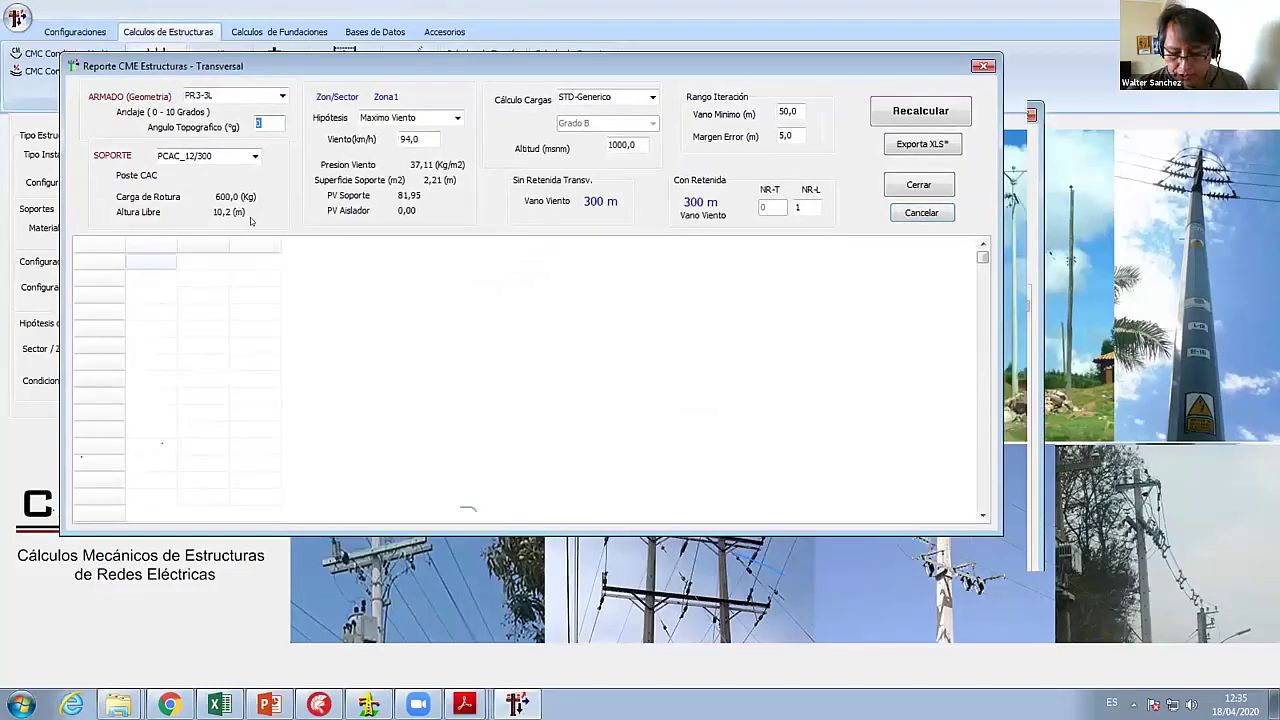
pyautogui.write('5')
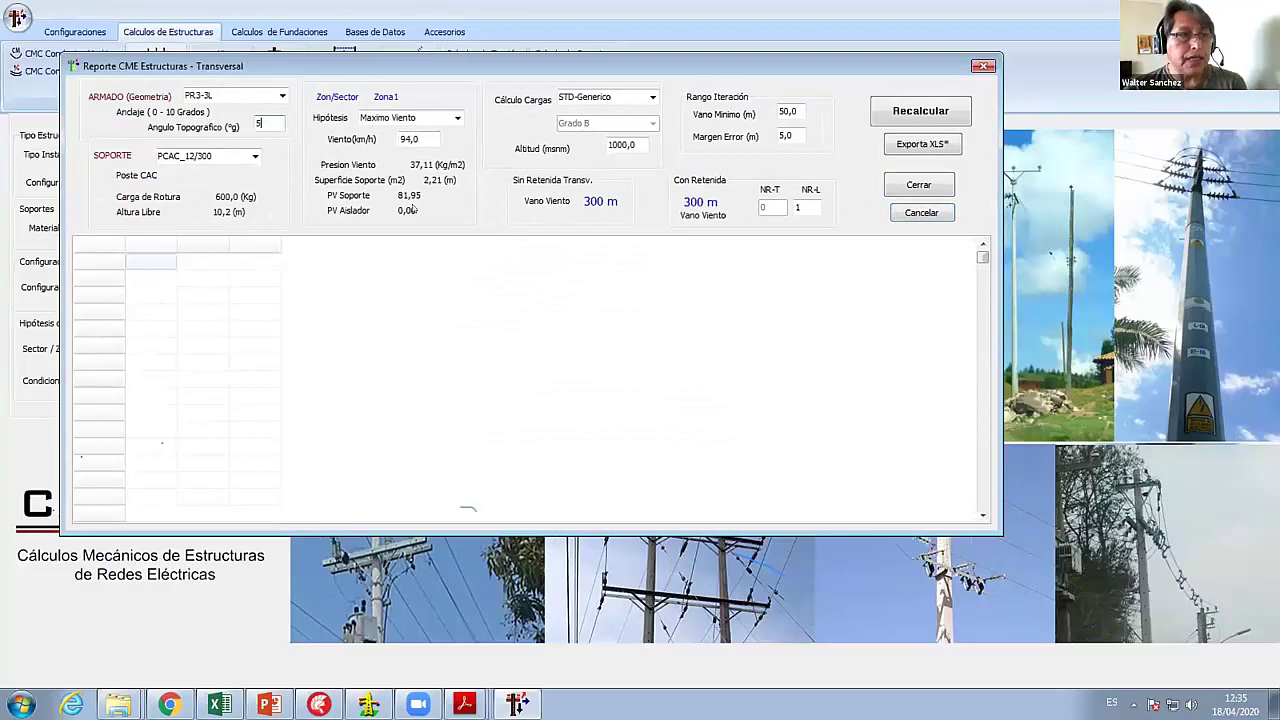
pyautogui.click(904, 112)
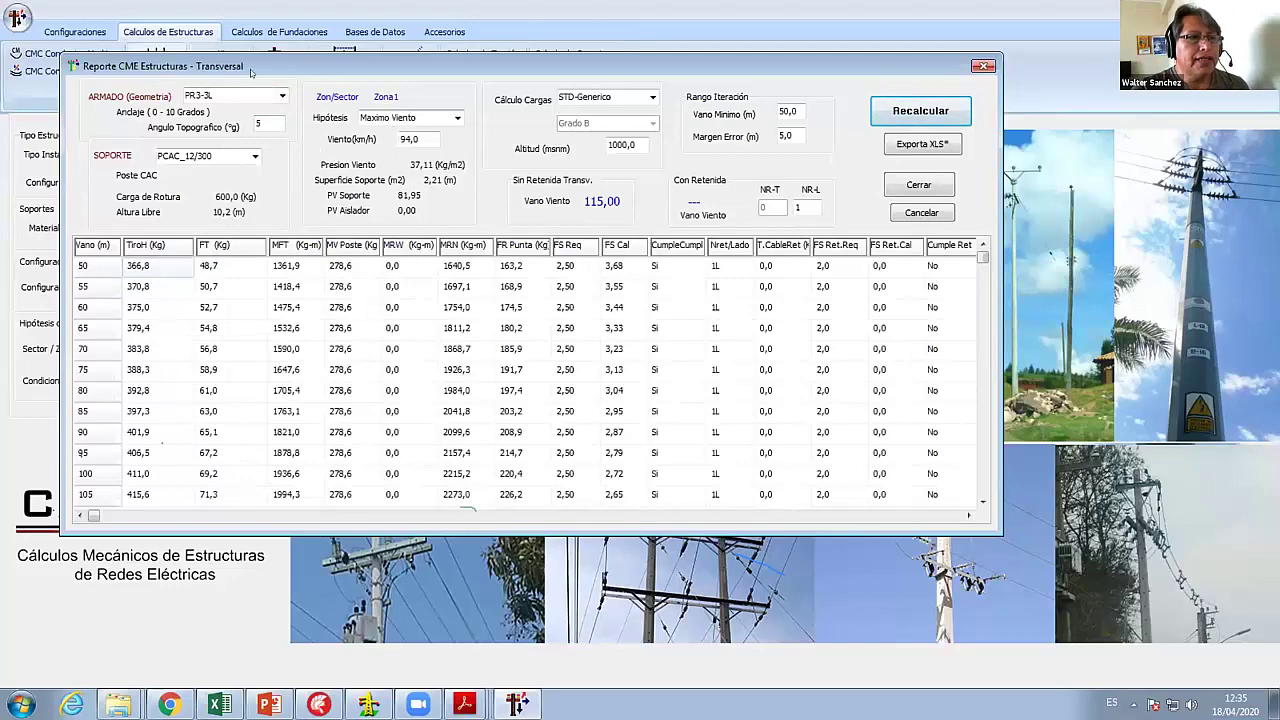
pyautogui.click(252, 156)
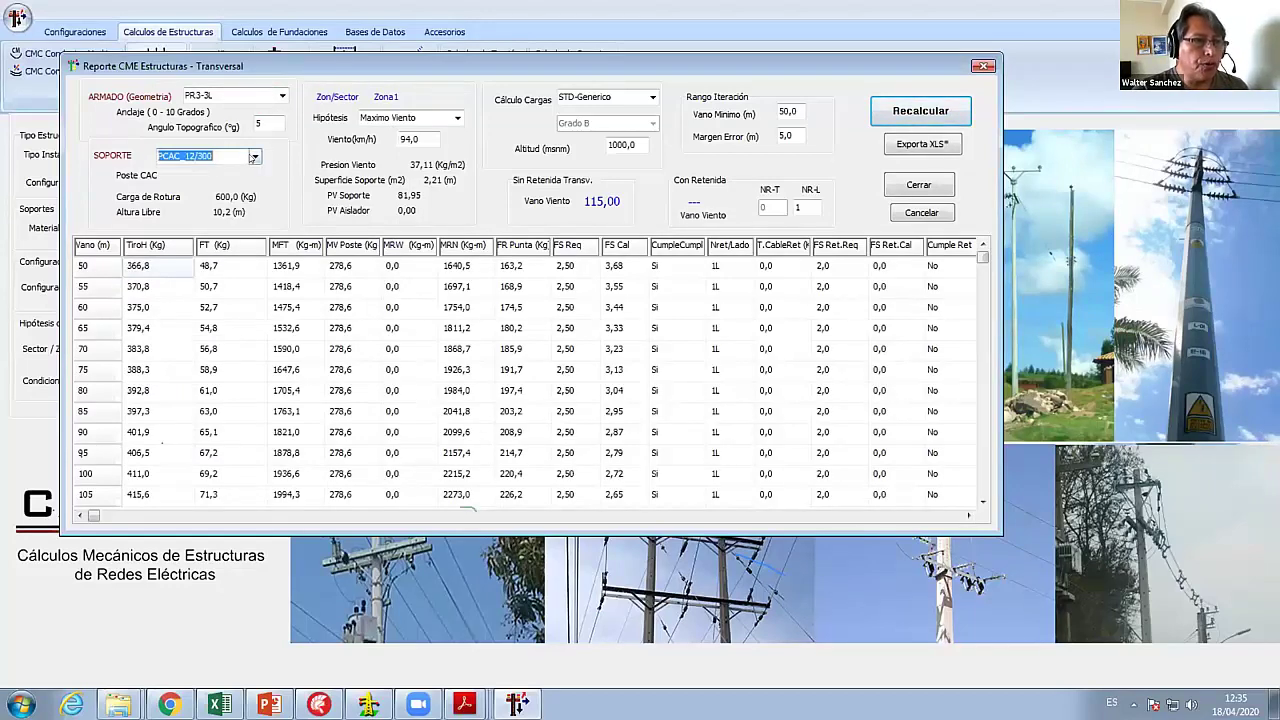
pyautogui.click(225, 173)
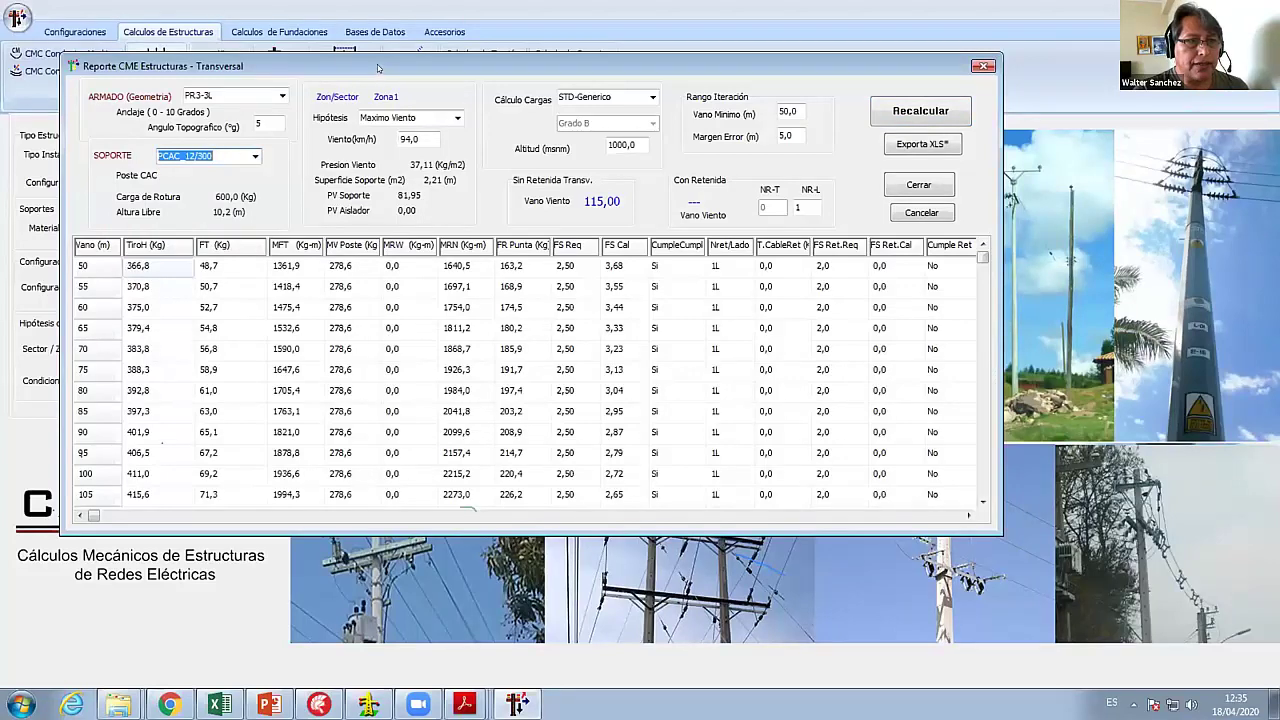
# - Reposition and enlarge the transversal report window, and recalculate the wind span with a topographic angle of 1
pyautogui.moveTo(380, 69); pyautogui.dragTo(380, 43)
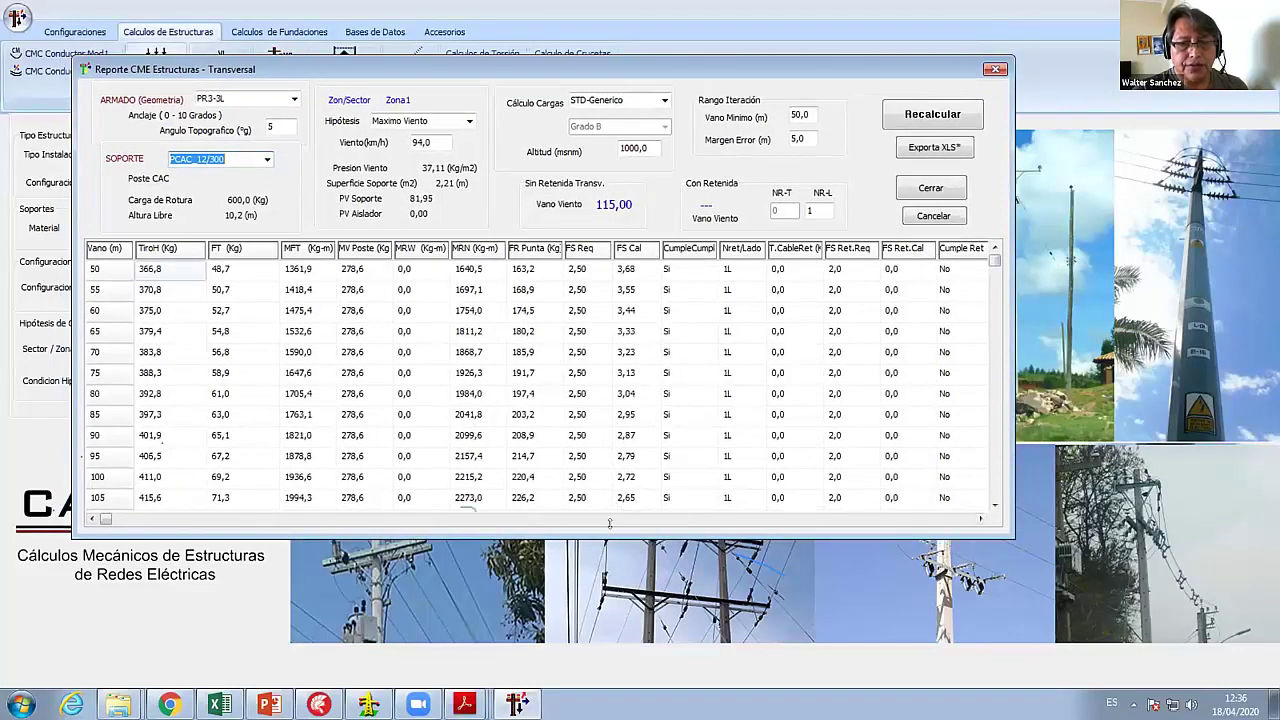
pyautogui.moveTo(609, 522); pyautogui.dragTo(617, 546)
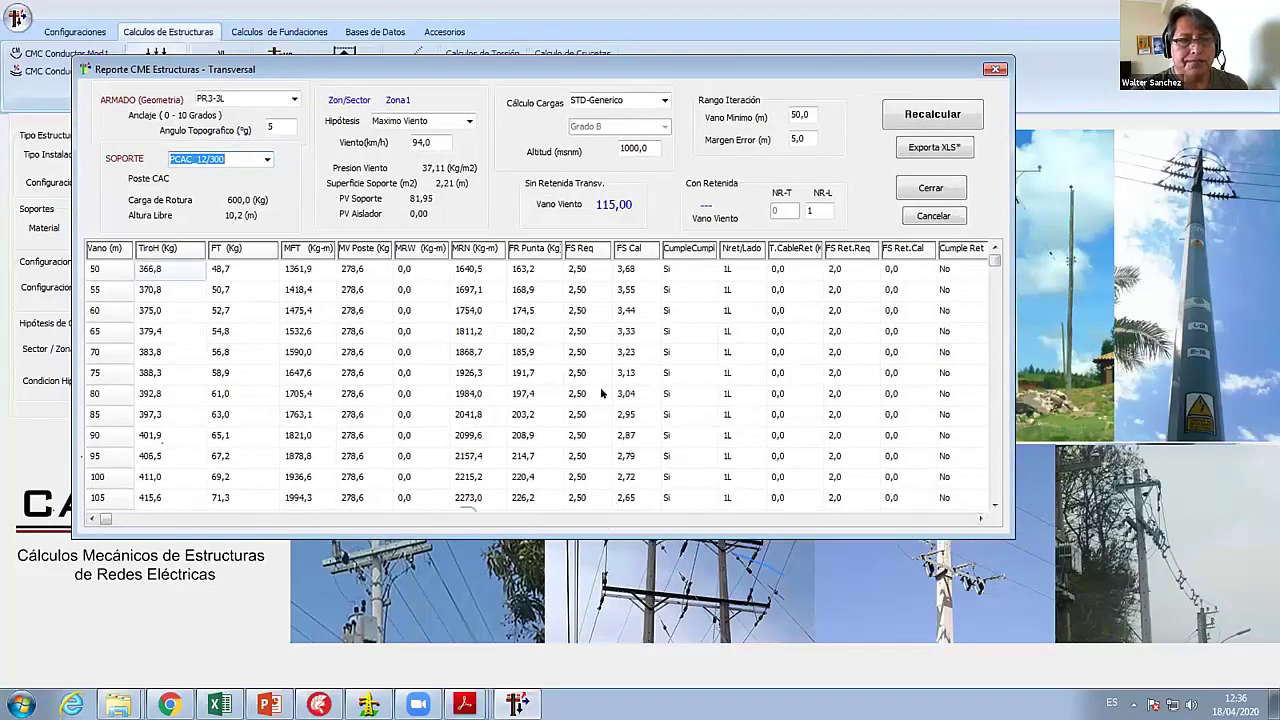
pyautogui.click(272, 127)
pyautogui.write('1')
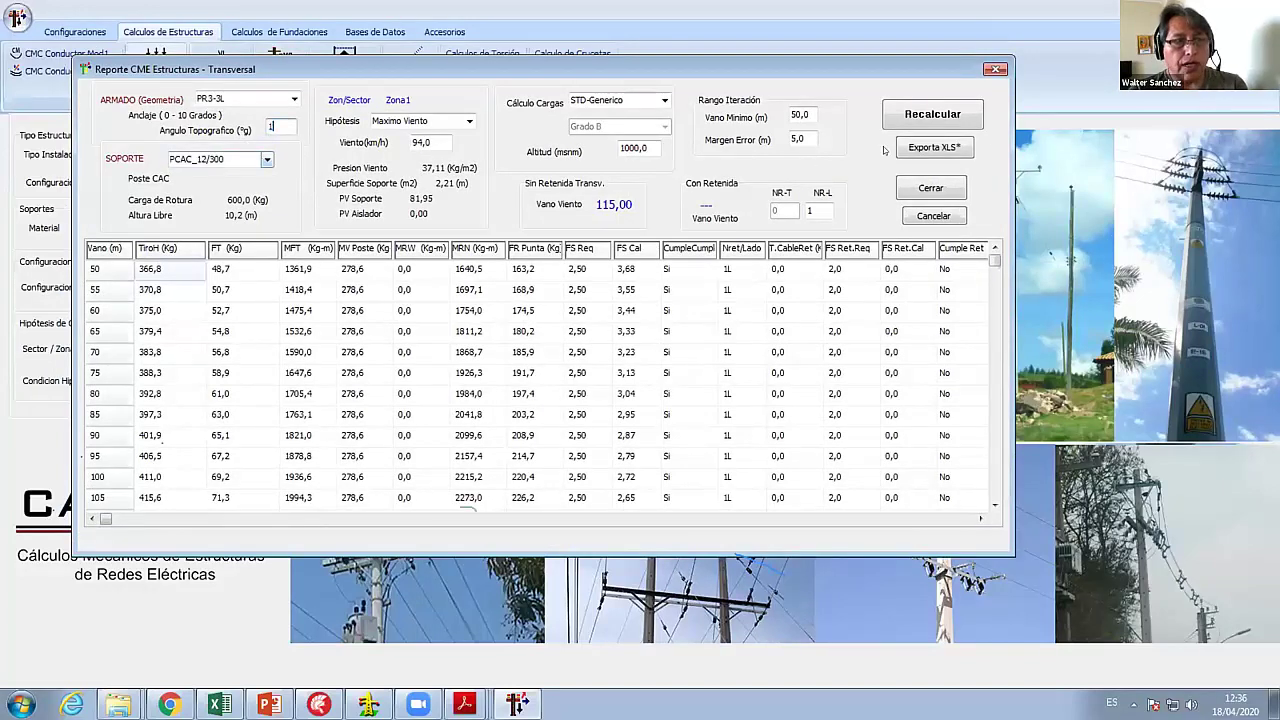
pyautogui.click(925, 113)
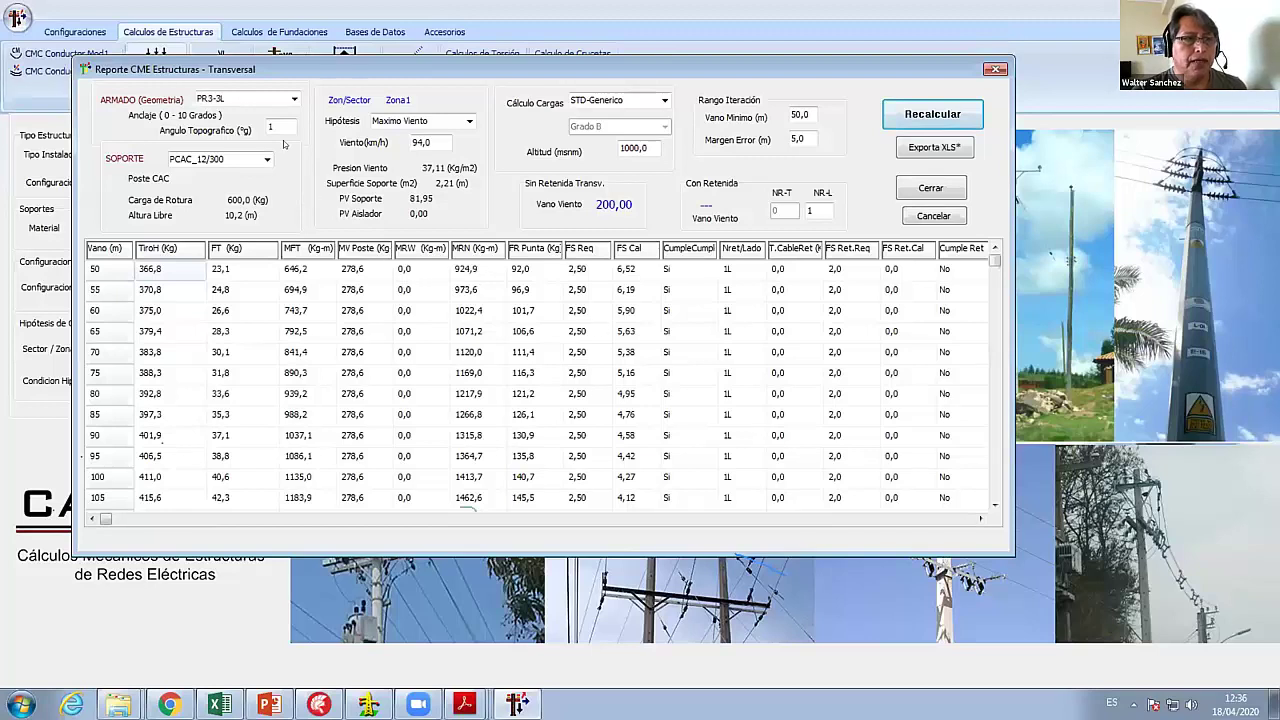
# - Set the topographic angle to 10 and recalculate the wind span for the longitudinal guy arrangement
pyautogui.click(275, 127)
pyautogui.write('10')
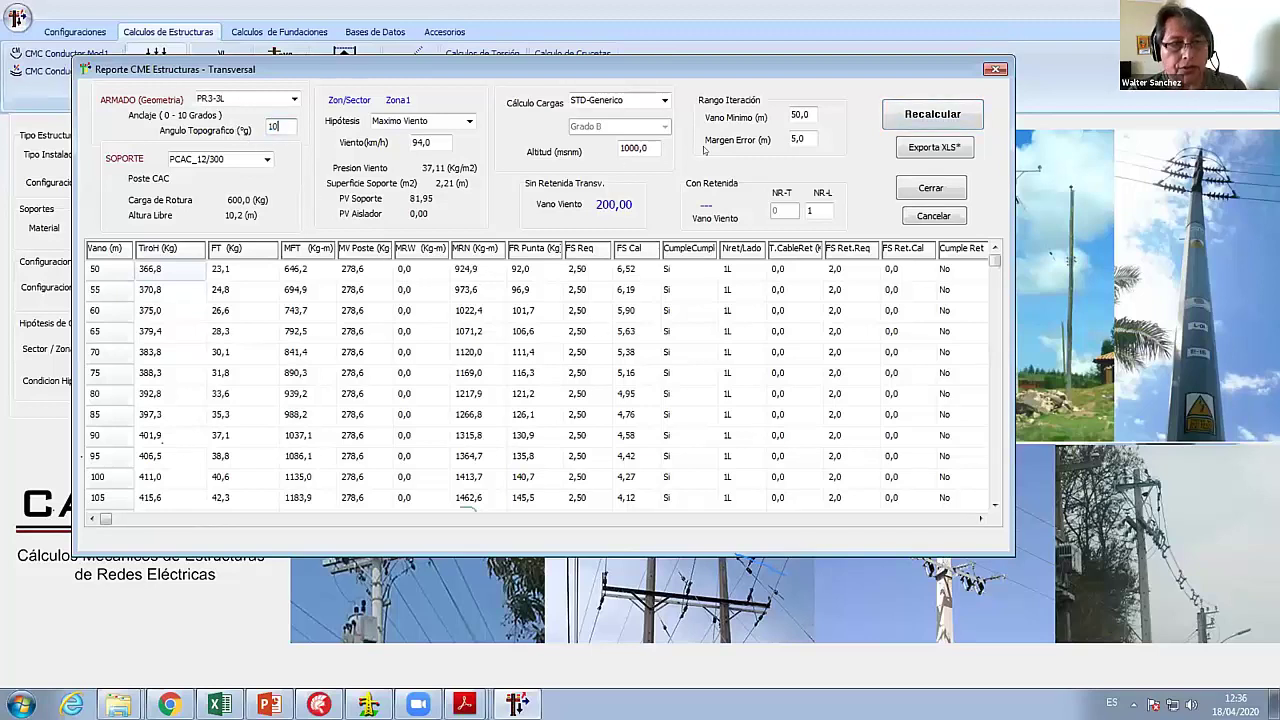
pyautogui.click(940, 119)
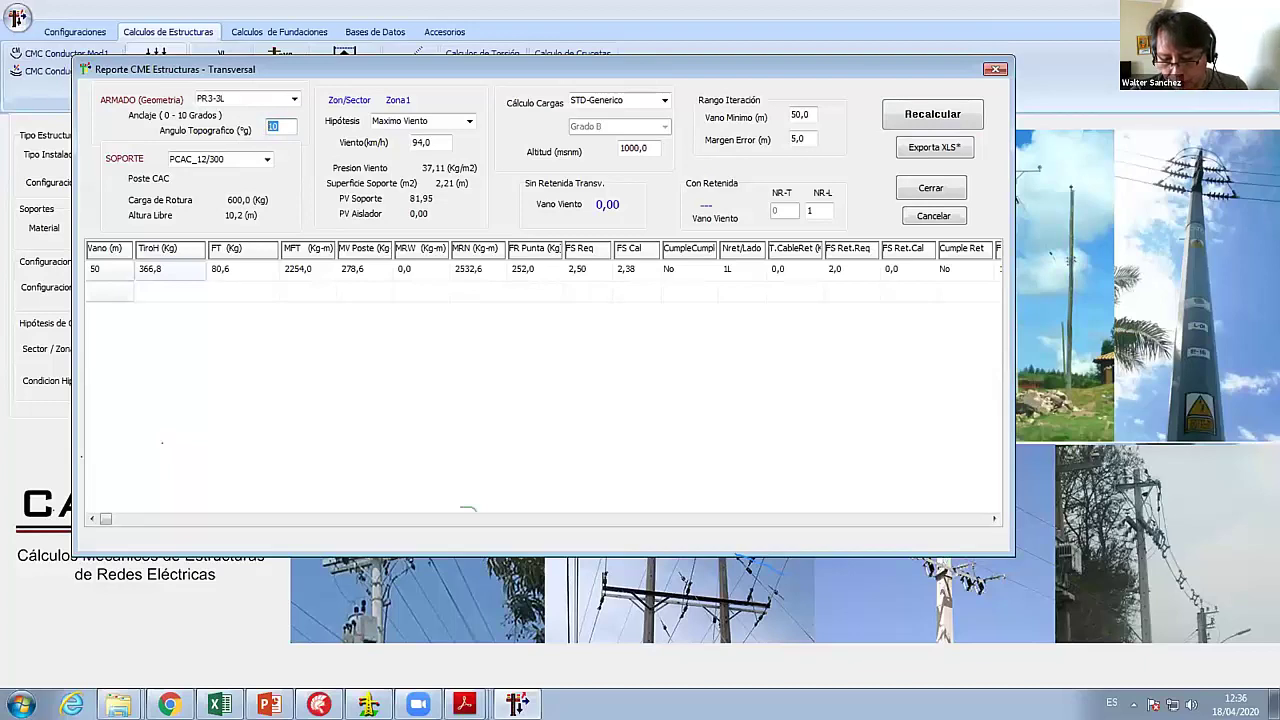
pyautogui.click(264, 158)
pyautogui.click(935, 118)
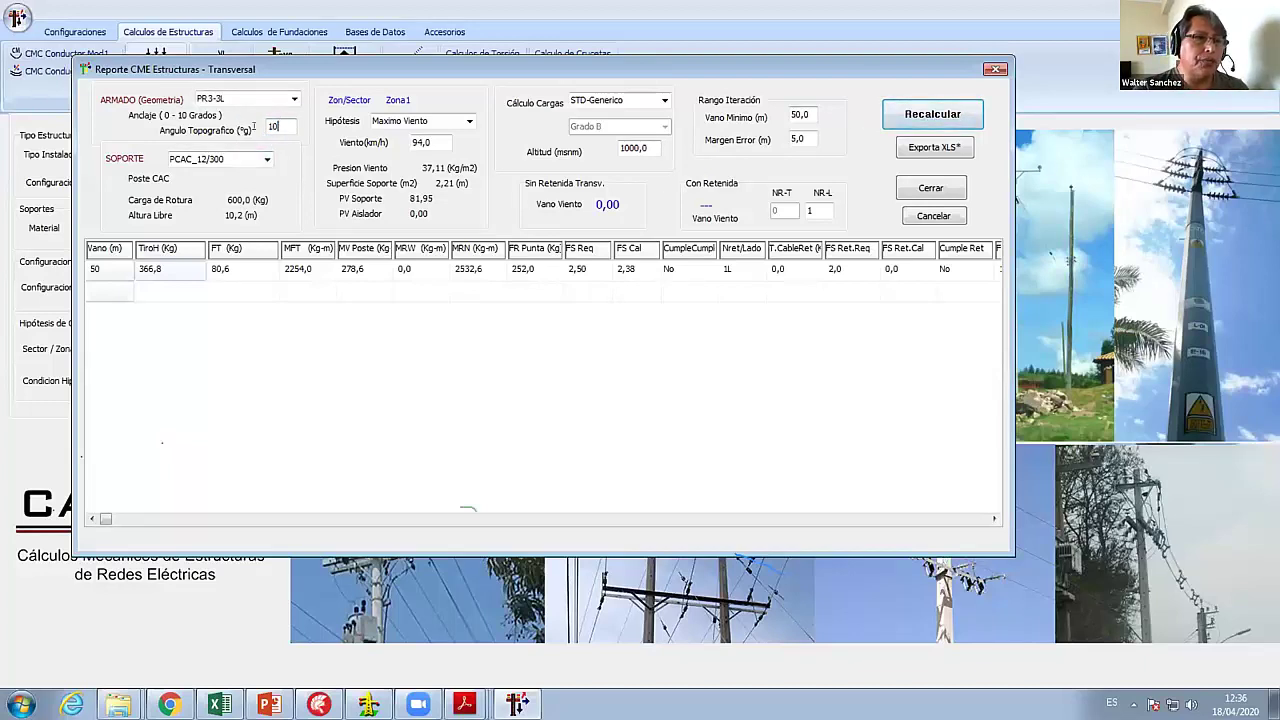
pyautogui.doubleClick(277, 126)
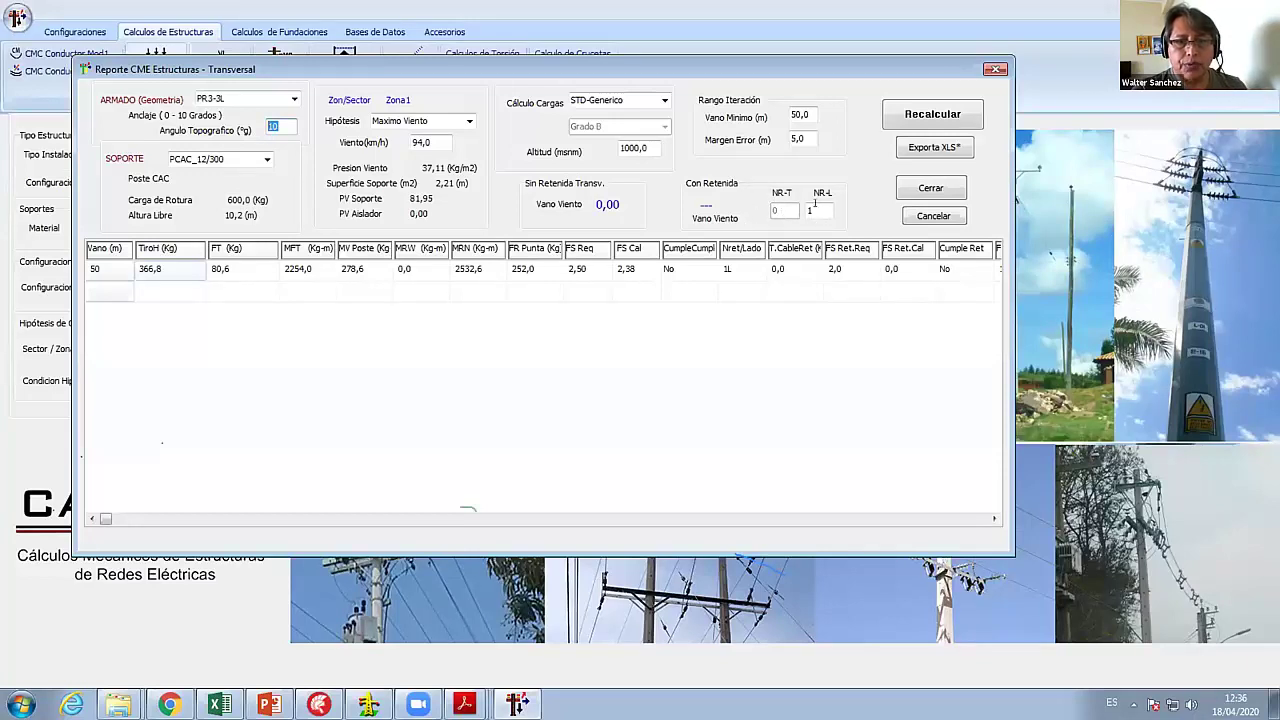
pyautogui.click(813, 209)
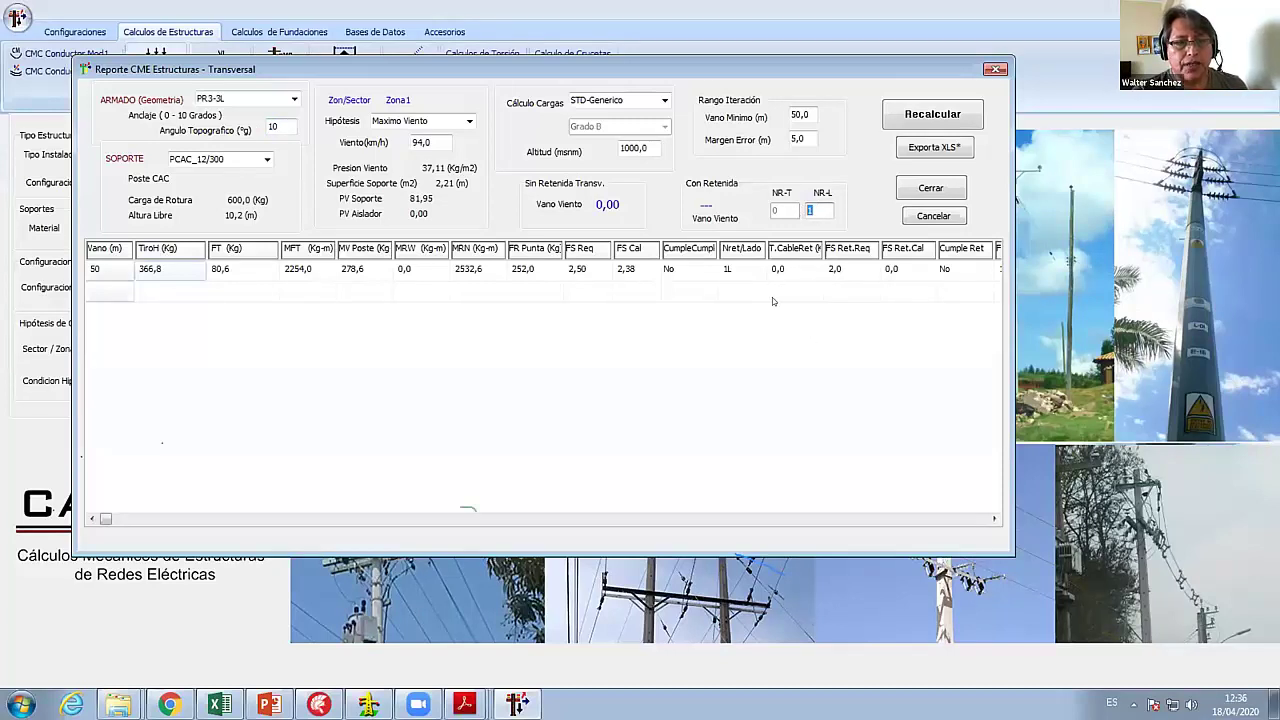
# - Set the topographic angle back to 1 and recalculate the wind span table
pyautogui.click(276, 126)
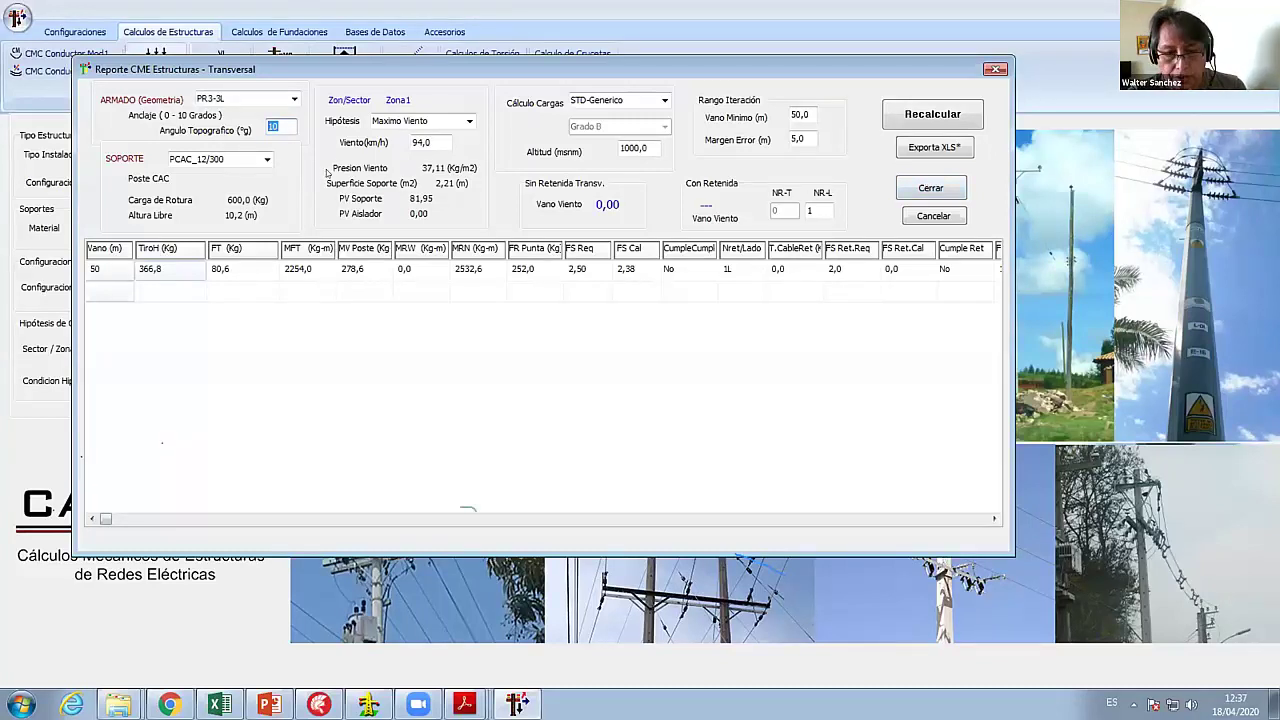
pyautogui.write('1')
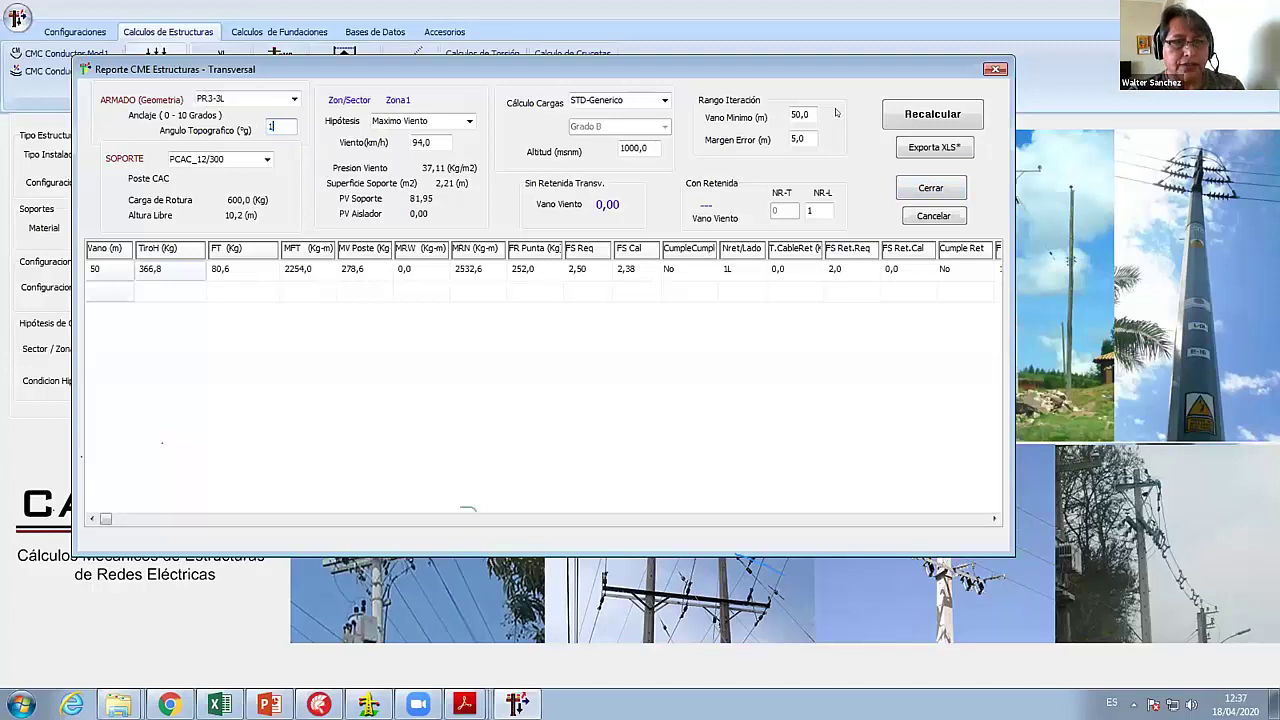
pyautogui.press('Return')
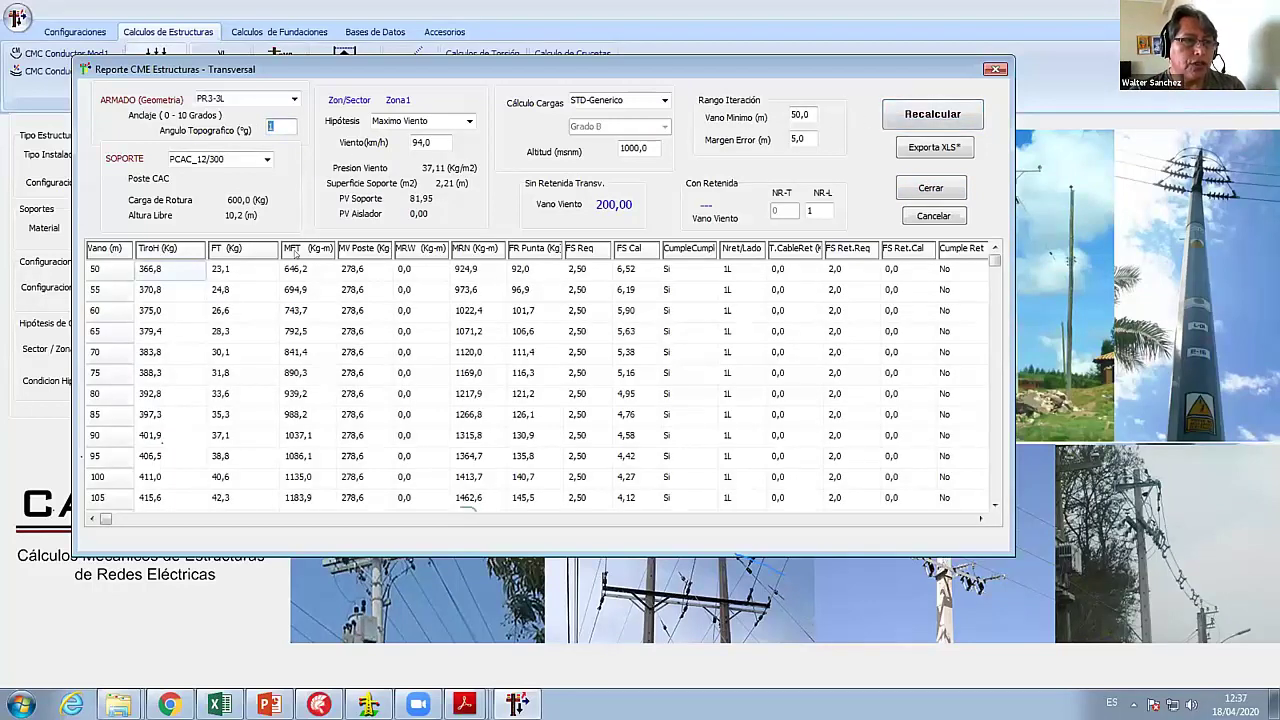
# - Recalculate the wind span with a topographic angle of 2 and close the report
pyautogui.write('2')
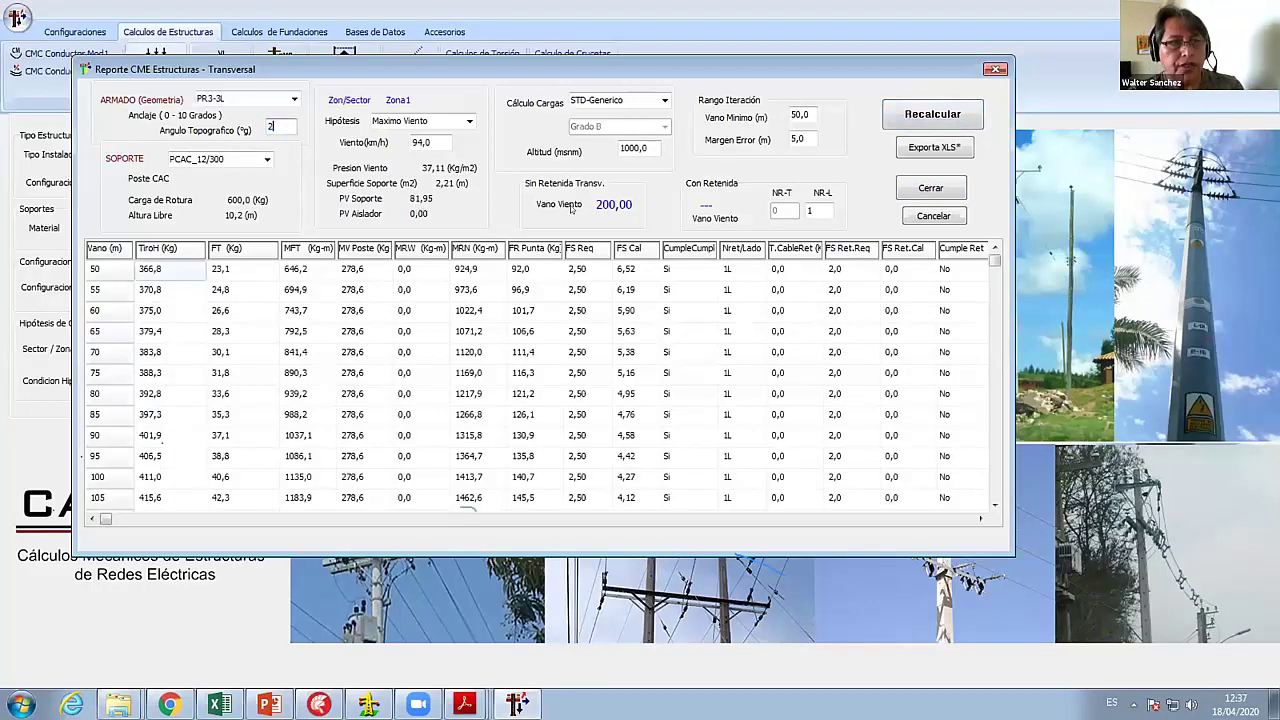
pyautogui.press('Return')
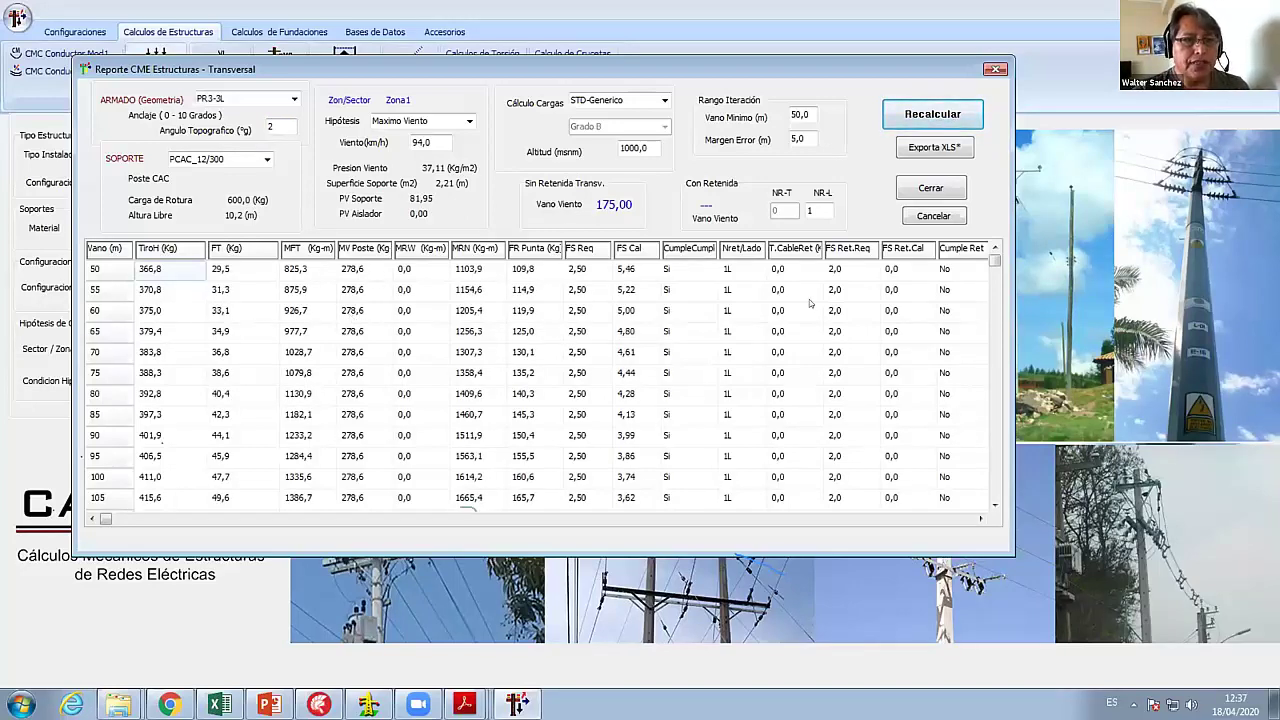
pyautogui.click(931, 187)
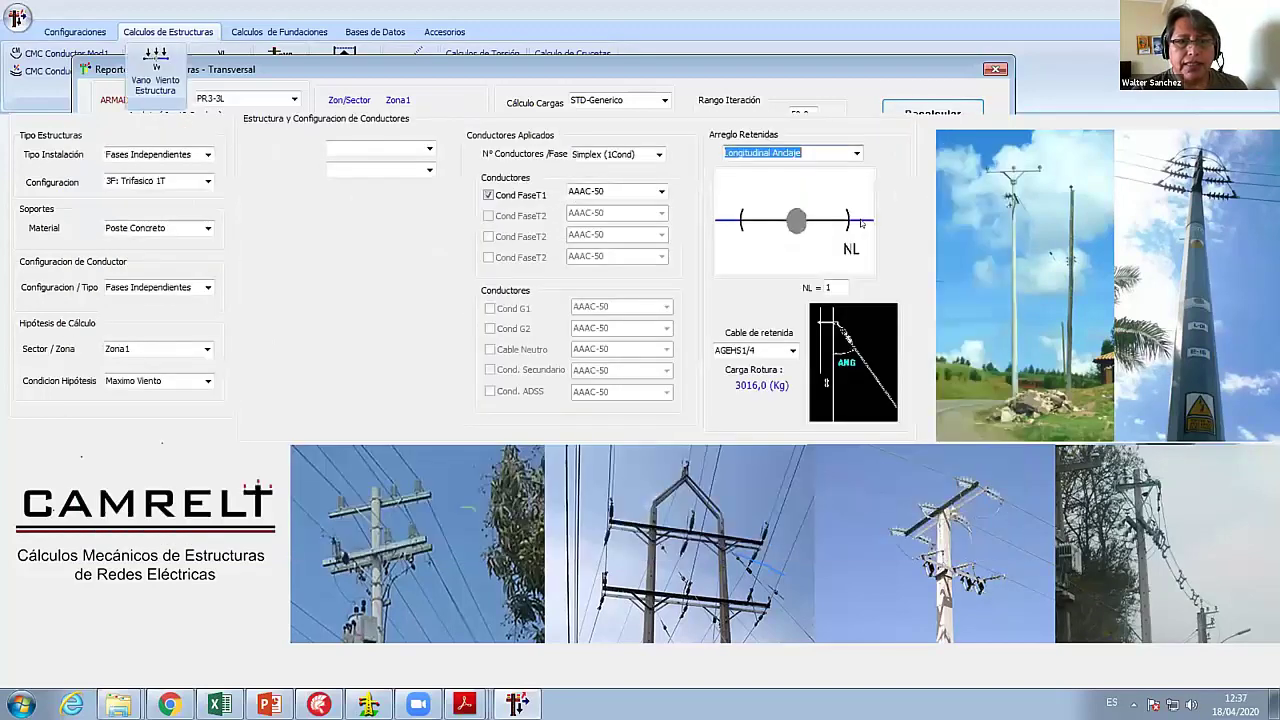
# - View the Longitudinal en Angulo guy arrangement and set the arrangement to Long y Trasversal-Angulo
pyautogui.click(857, 154)
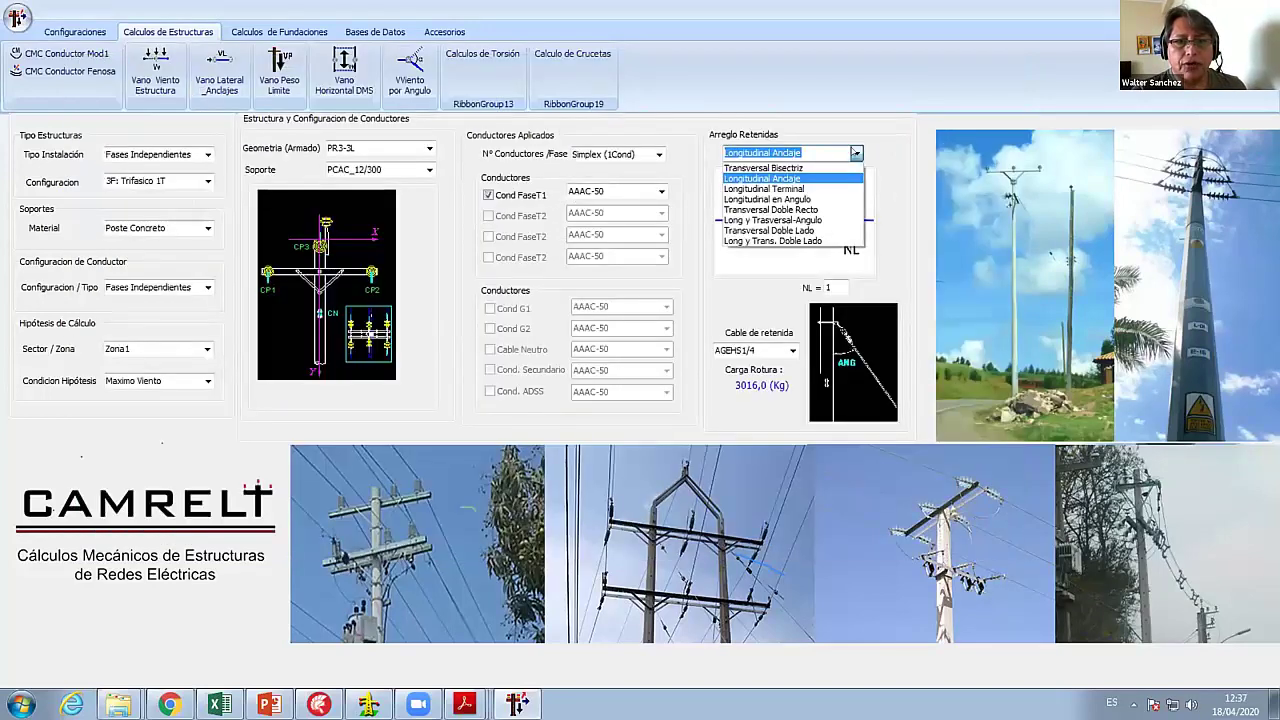
pyautogui.click(810, 199)
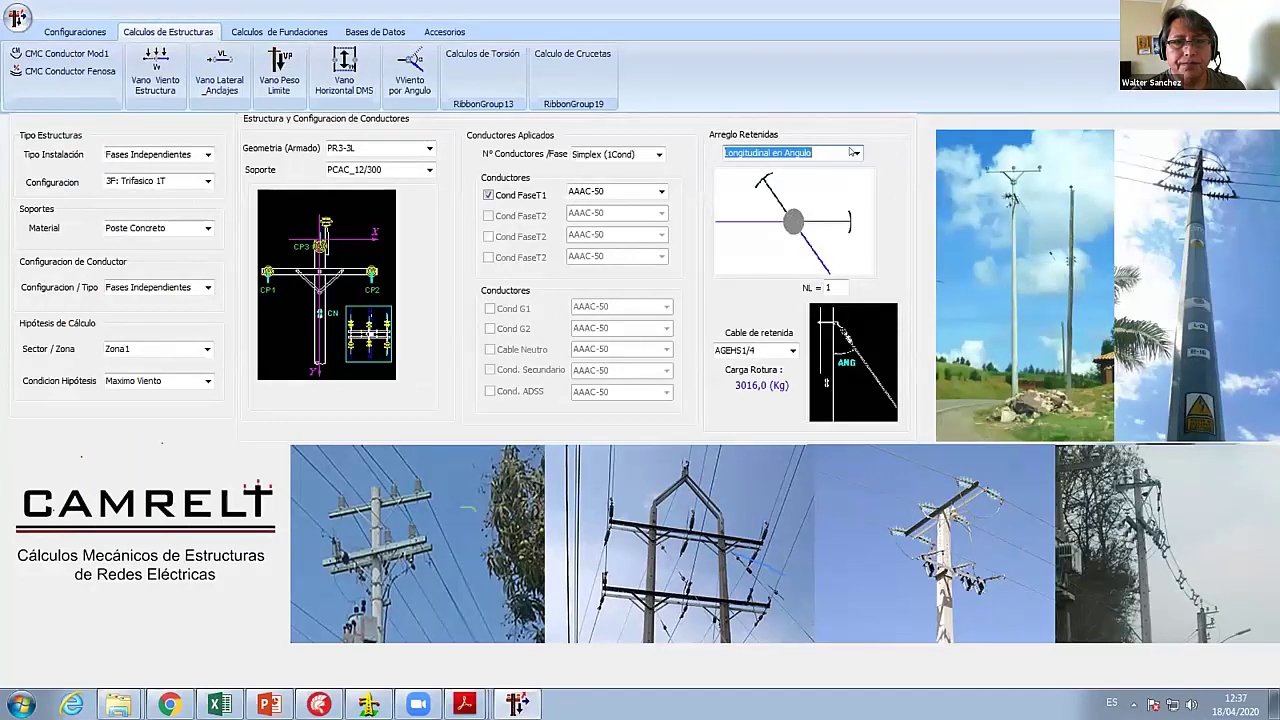
pyautogui.click(854, 153)
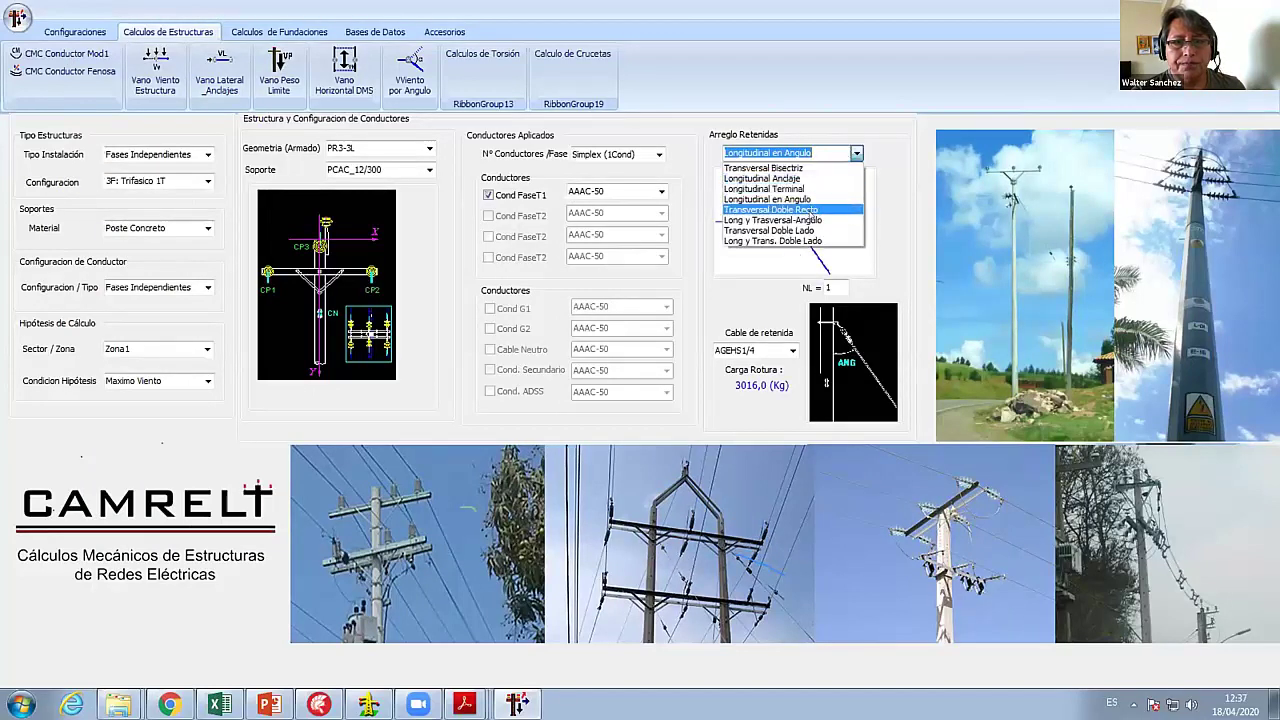
pyautogui.click(790, 219)
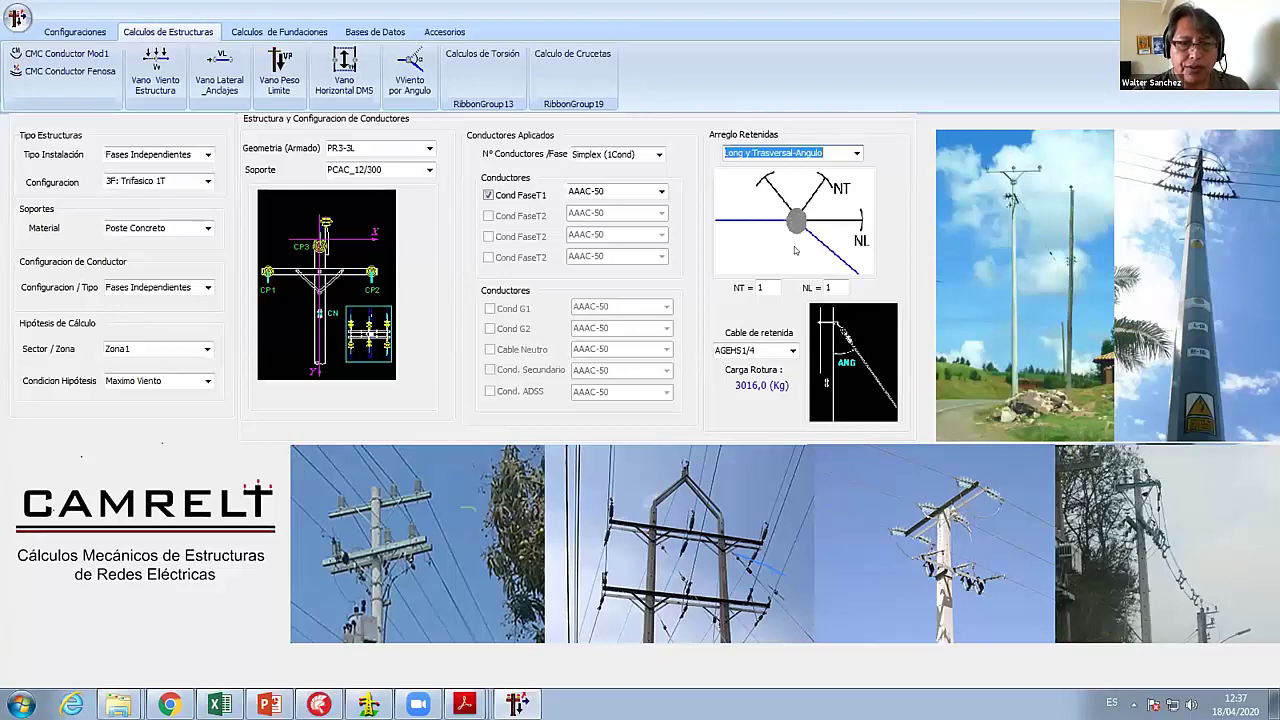
# - Reopen the structure wind span report, calculate it for the Long y Trasversal-Angulo guys at angle 0, and reposition its window
pyautogui.click(157, 70)
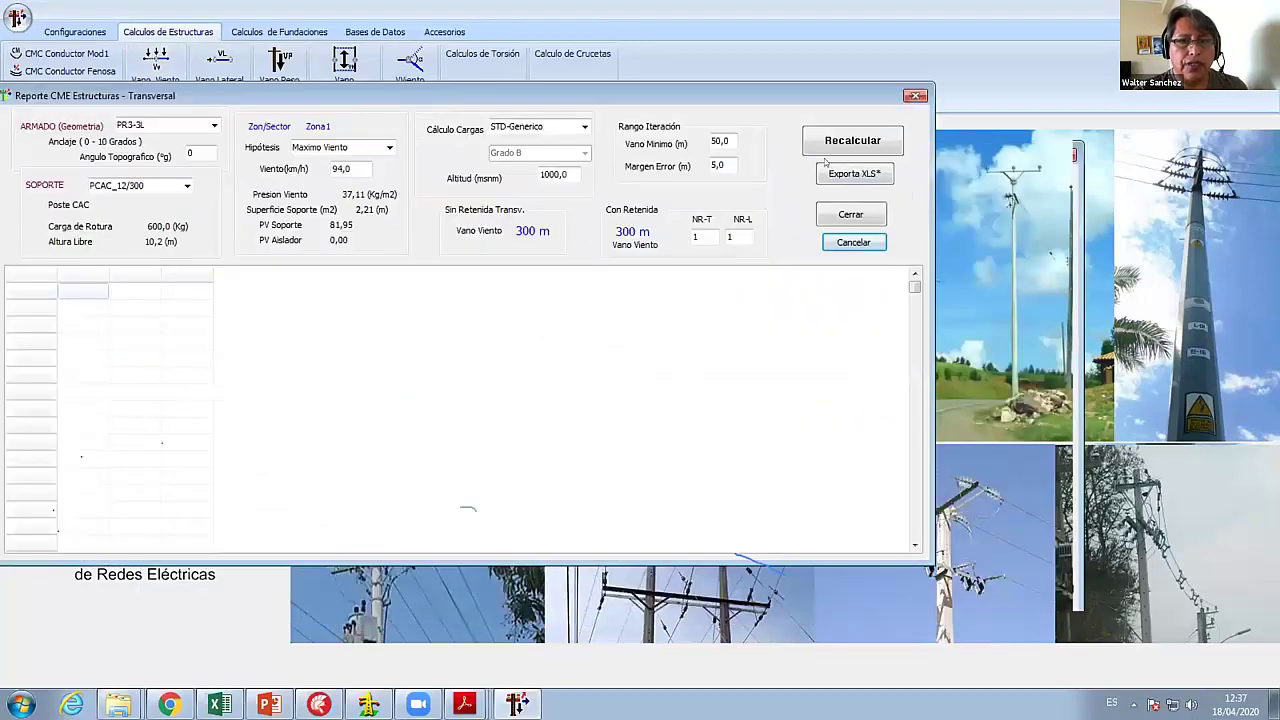
pyautogui.click(854, 143)
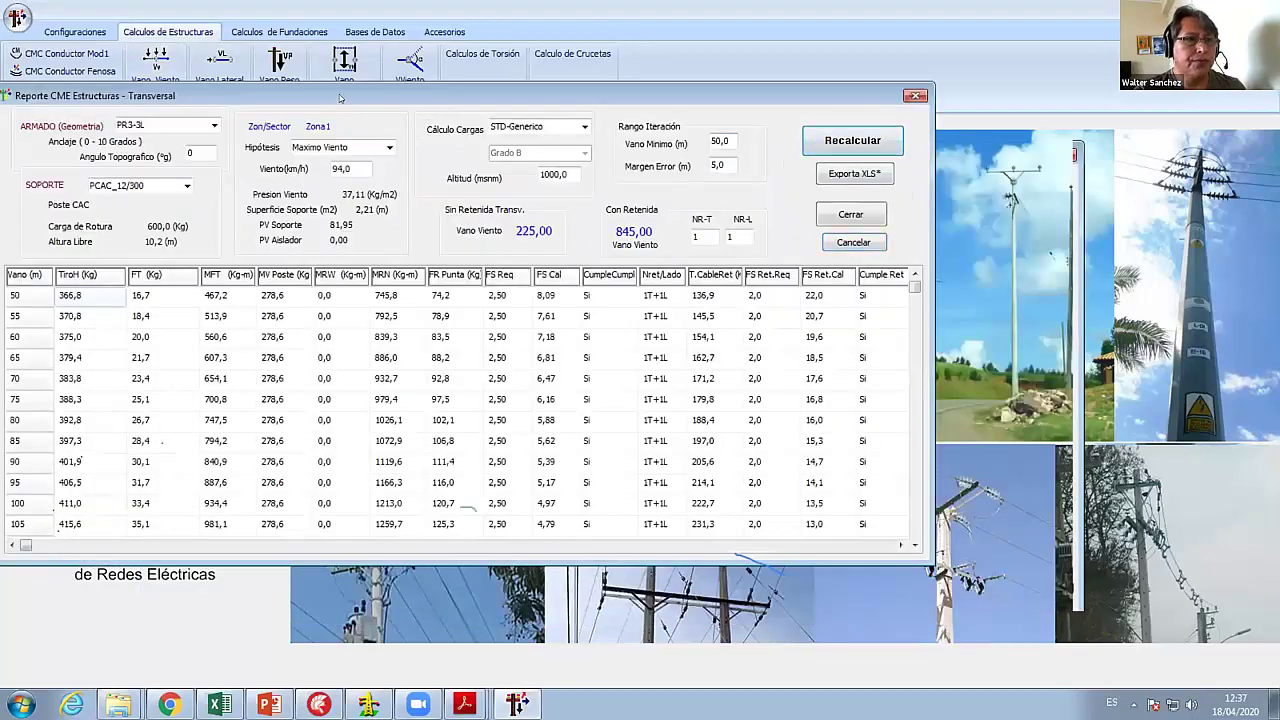
pyautogui.moveTo(340, 97); pyautogui.dragTo(450, 91)
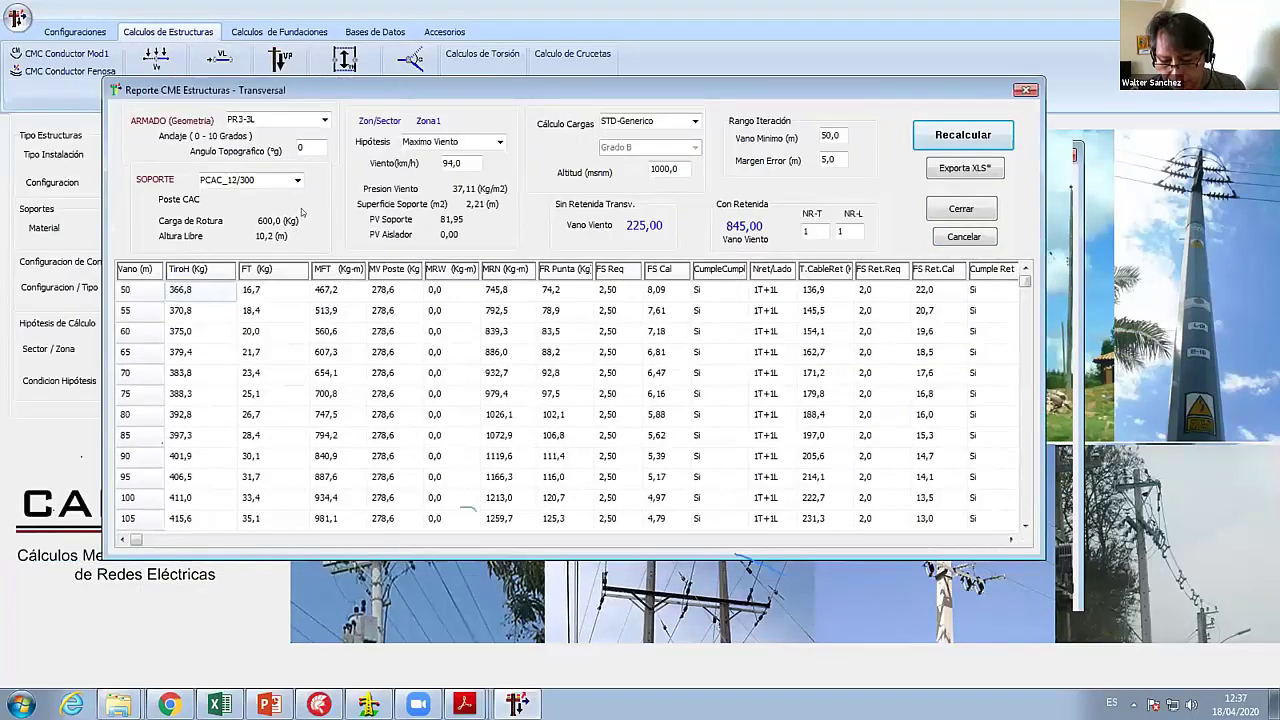
# - Set the topographic angle to 10 and recalculate the wind span with the transverse and longitudinal guys
pyautogui.click(305, 147)
pyautogui.write('10')
pyautogui.click(935, 135)
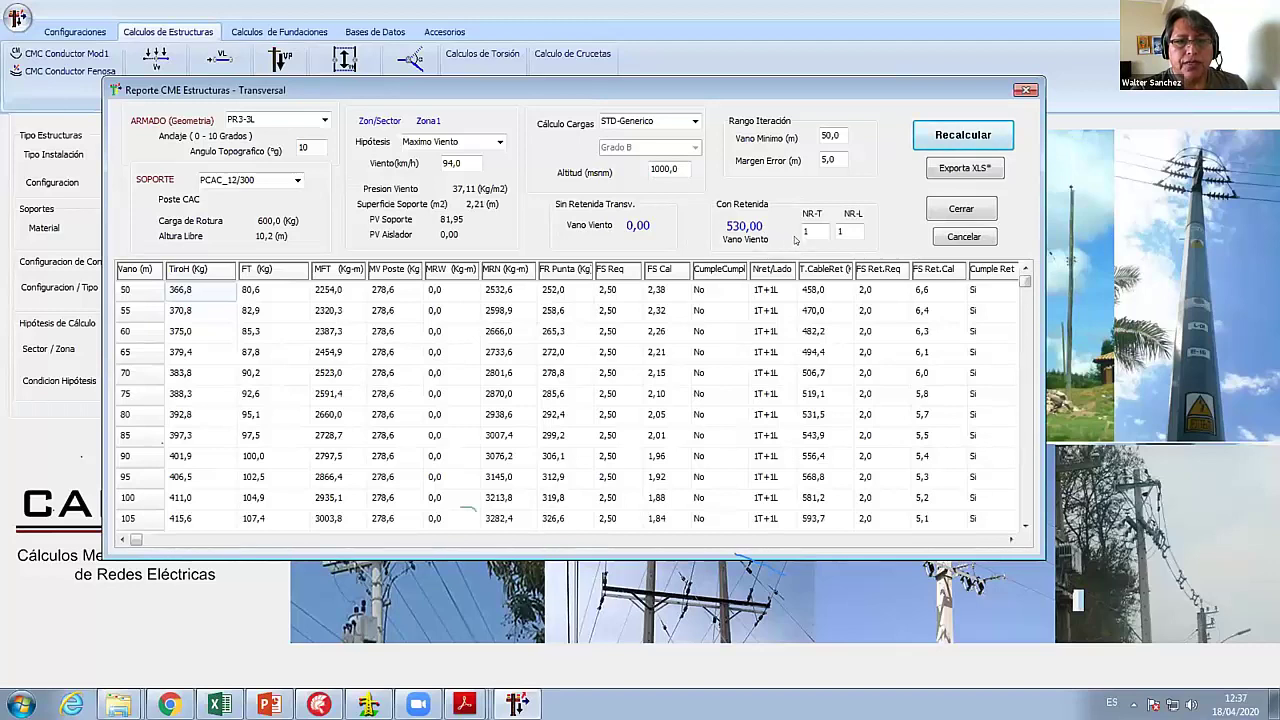
# - Set the topographic angle to 20, recalculate the wind span with the same guys, and close the report
pyautogui.press('Tab')
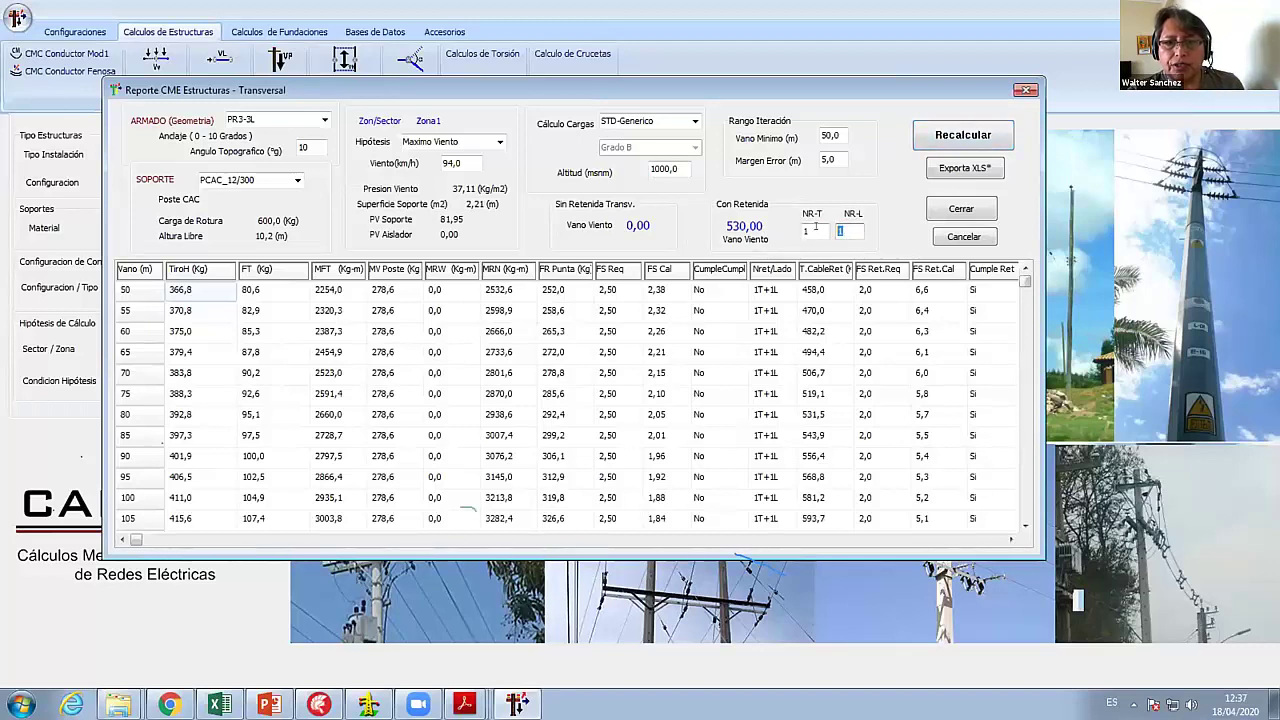
pyautogui.click(815, 228)
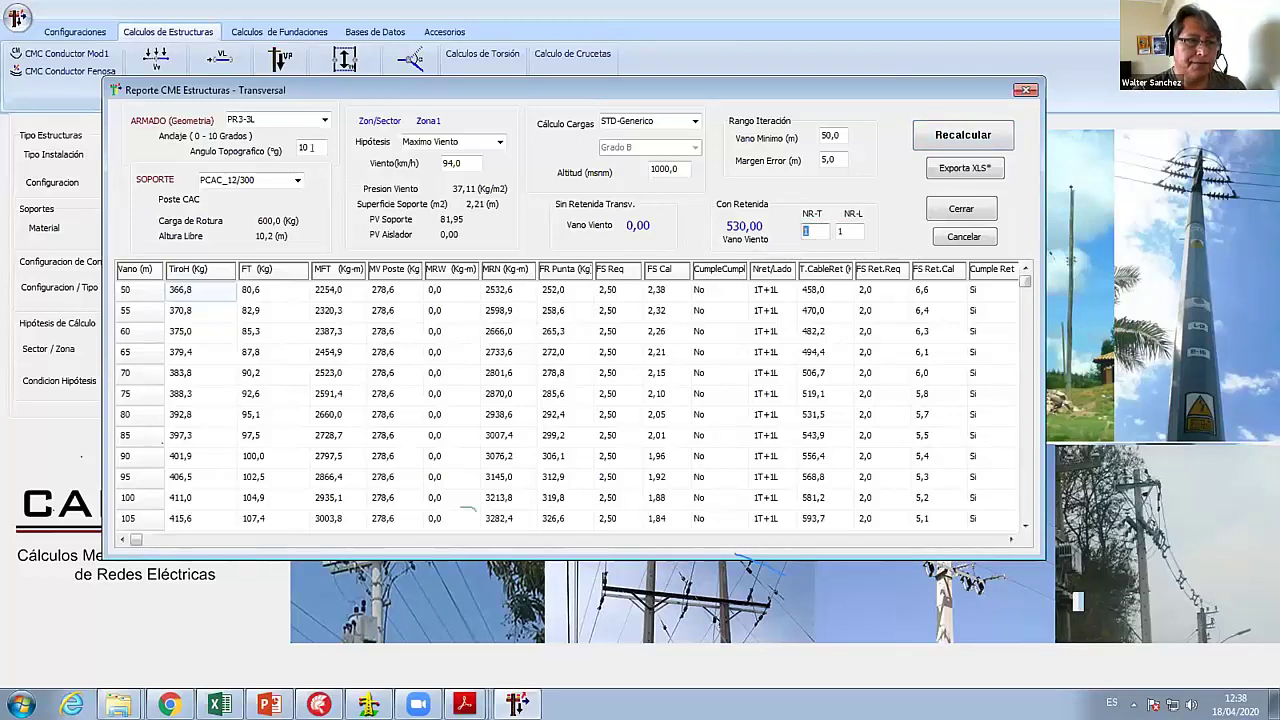
pyautogui.click(311, 148)
pyautogui.write('20')
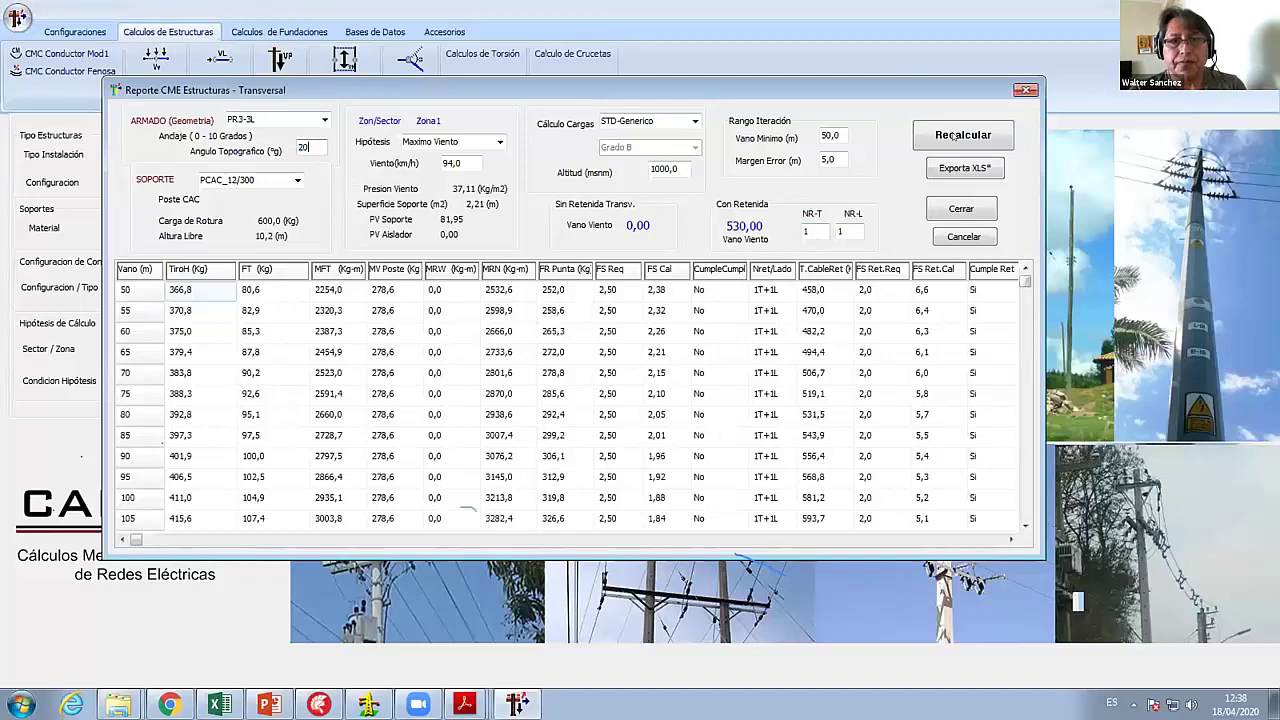
pyautogui.click(955, 138)
pyautogui.moveTo(564, 87); pyautogui.dragTo(508, 88)
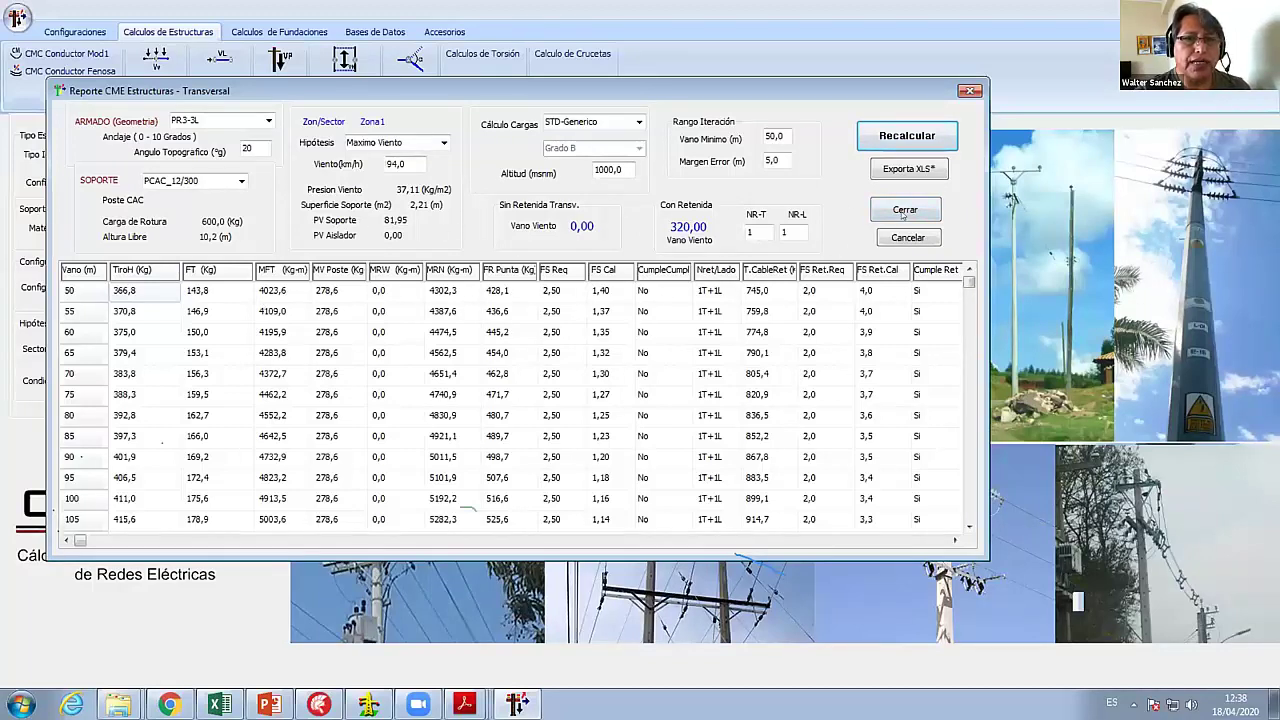
pyautogui.press('Tab')
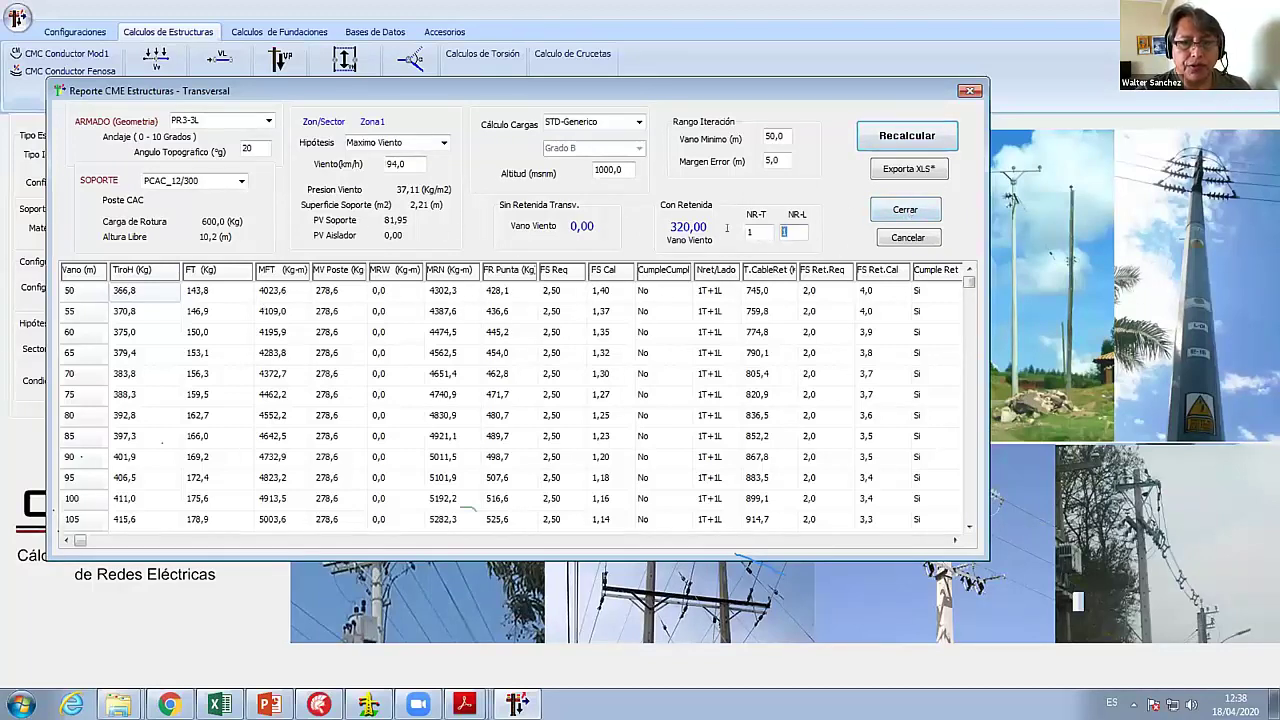
pyautogui.press('Escape')
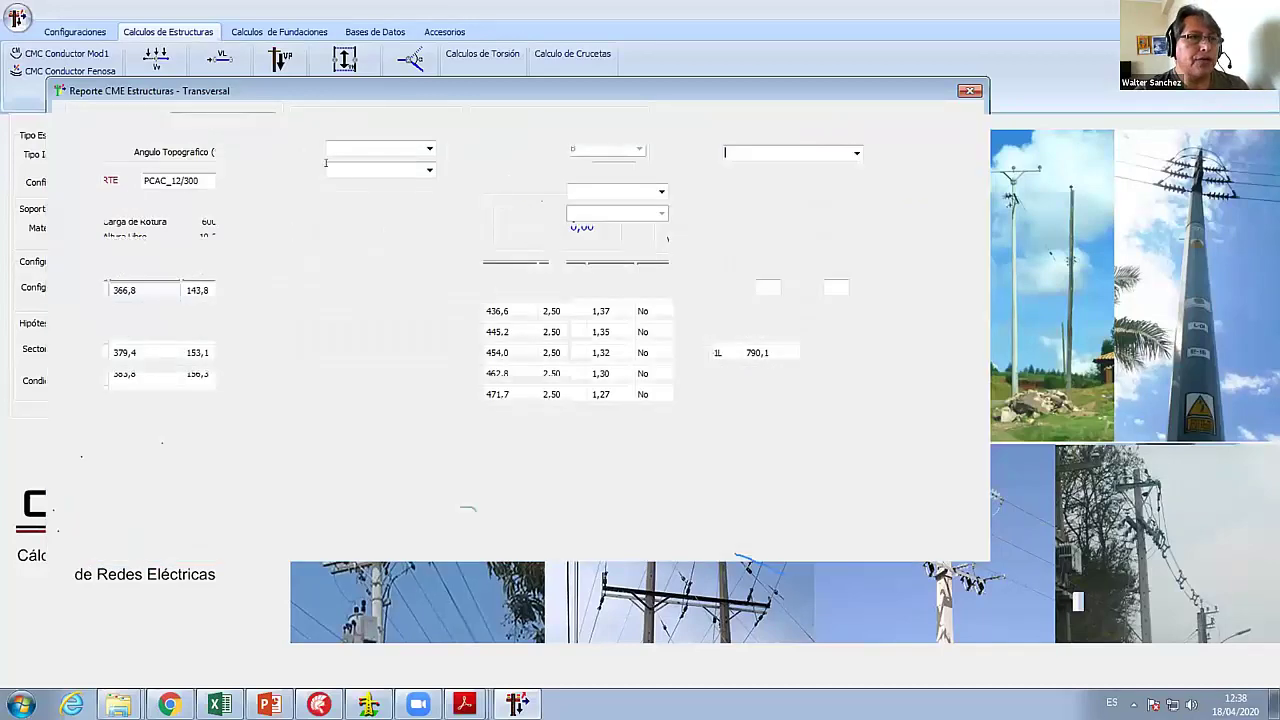
# - Try to open the lateral span calculation for anchorages, continue past the debugger exception, and cancel the reopened transverse report
pyautogui.click(224, 72)
pyautogui.click(222, 70)
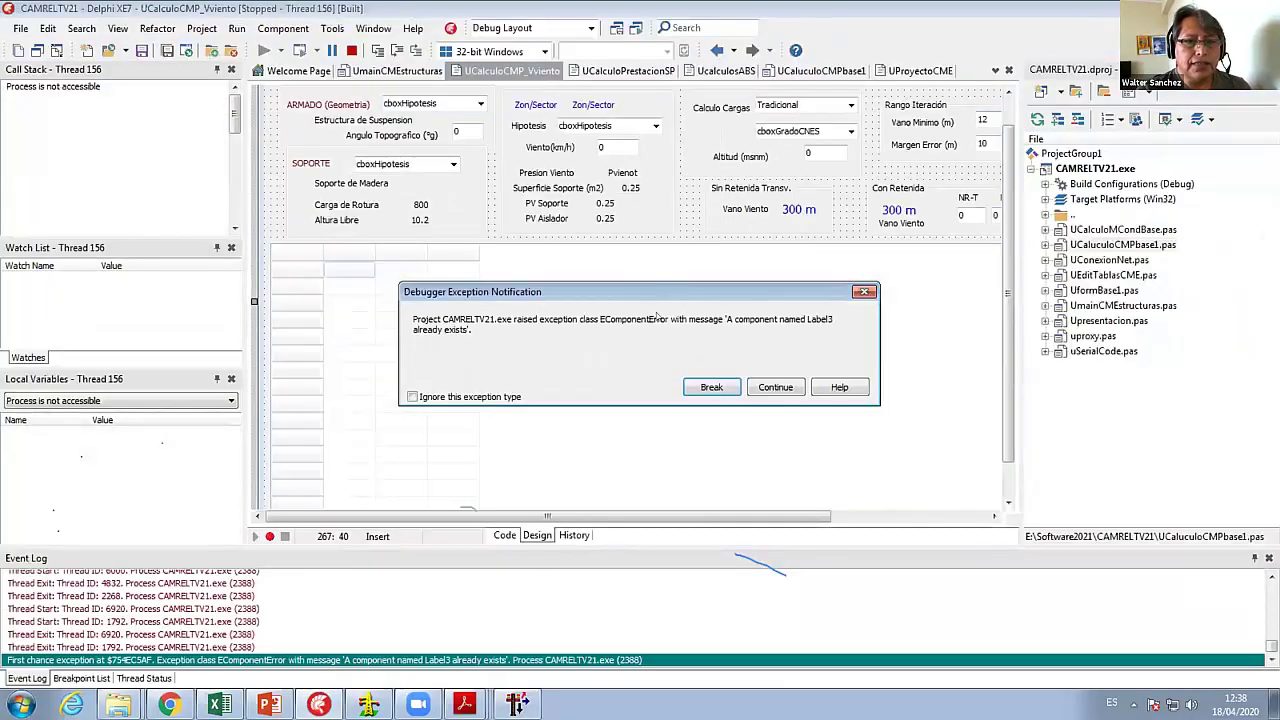
pyautogui.click(765, 392)
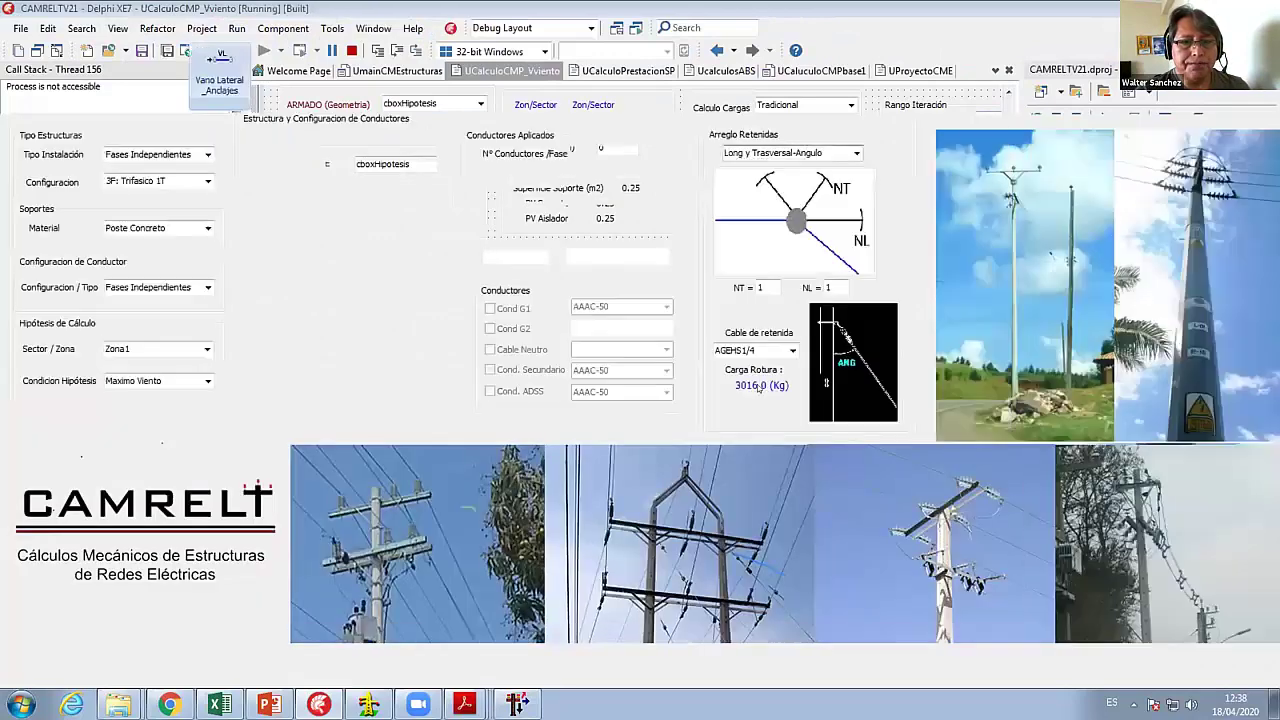
pyautogui.press('Return')
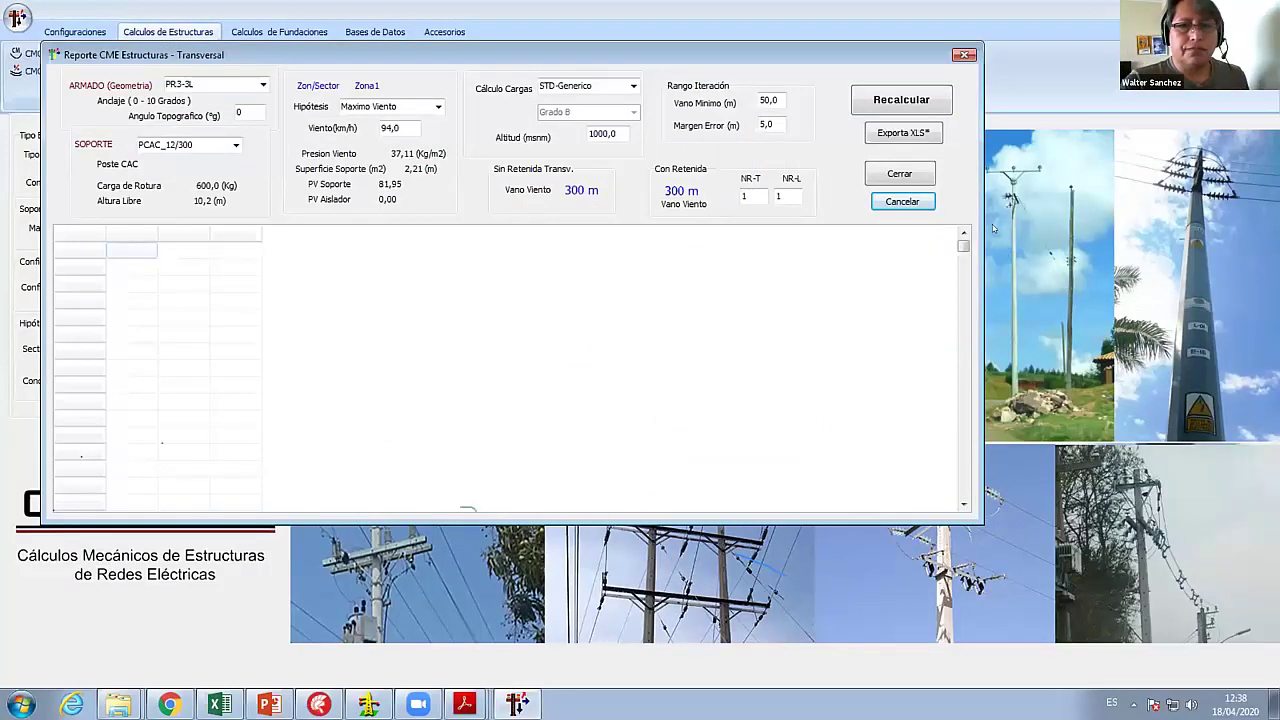
pyautogui.click(902, 201)
# - Switch to the file explorer and browse Disco local (E:) to the Software2020 folder
pyautogui.press('super')
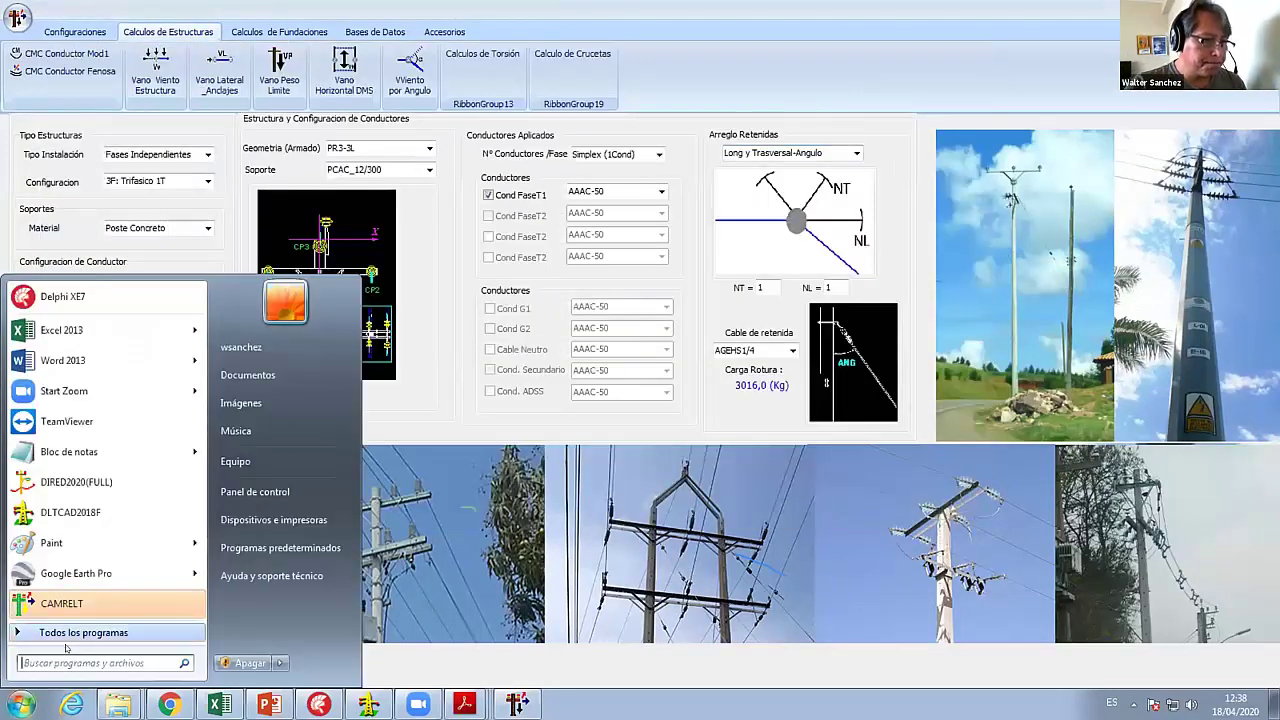
pyautogui.press('Escape')
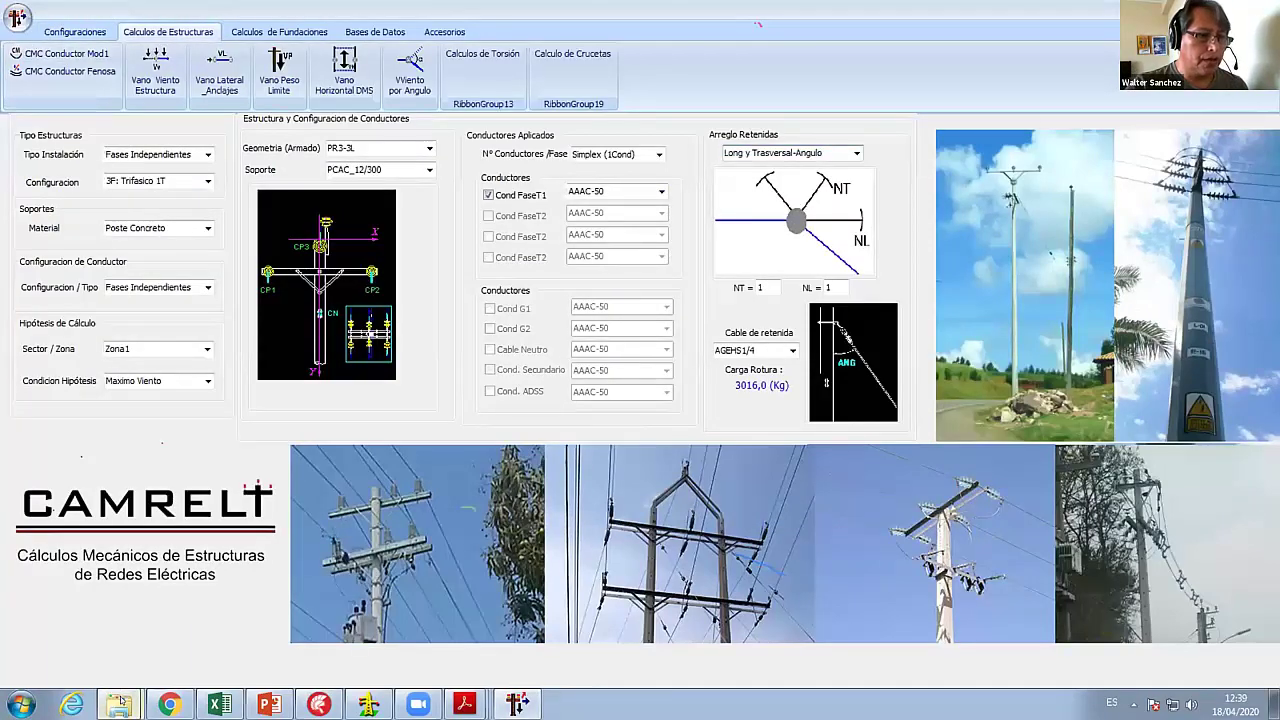
pyautogui.moveTo(118, 705)
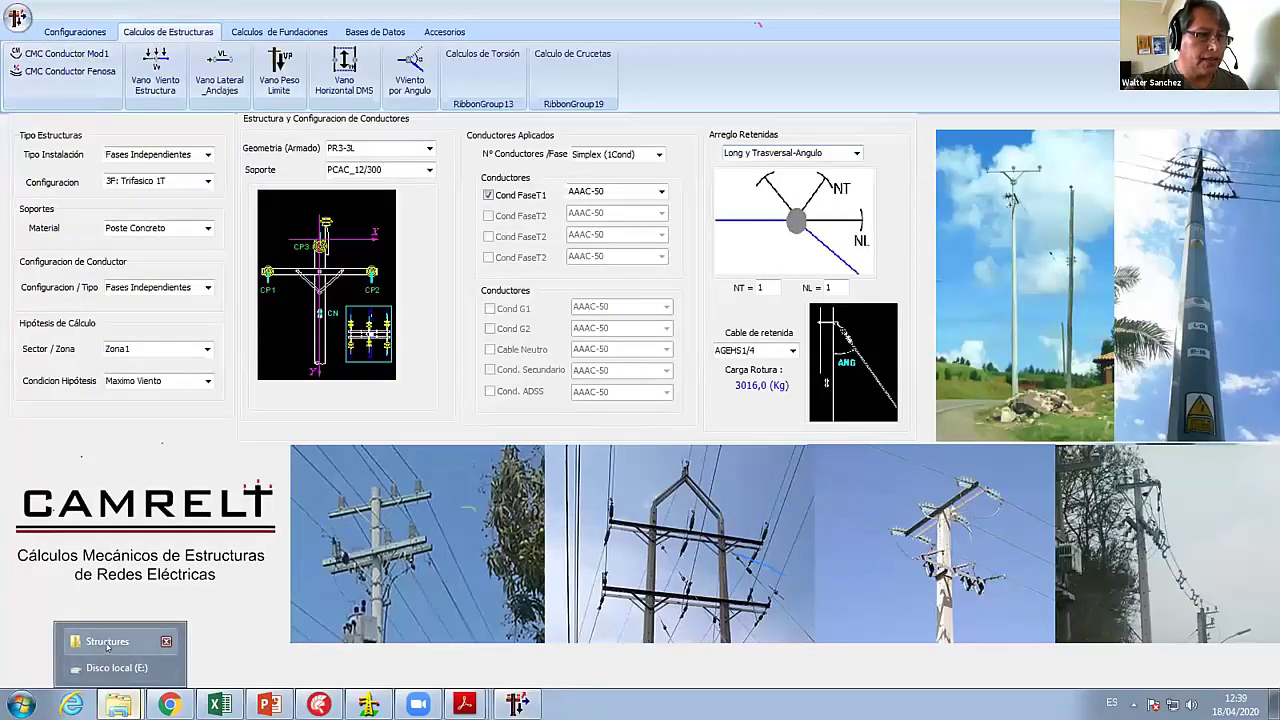
pyautogui.click(107, 643)
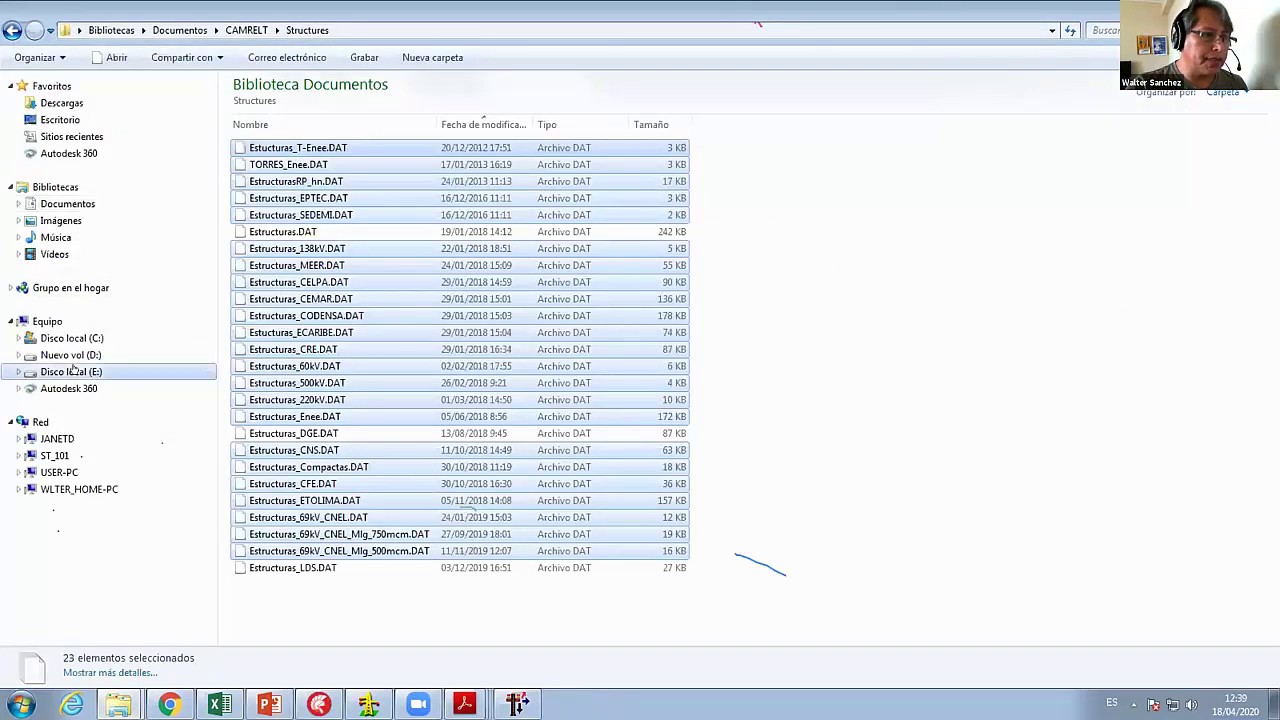
pyautogui.click(72, 370)
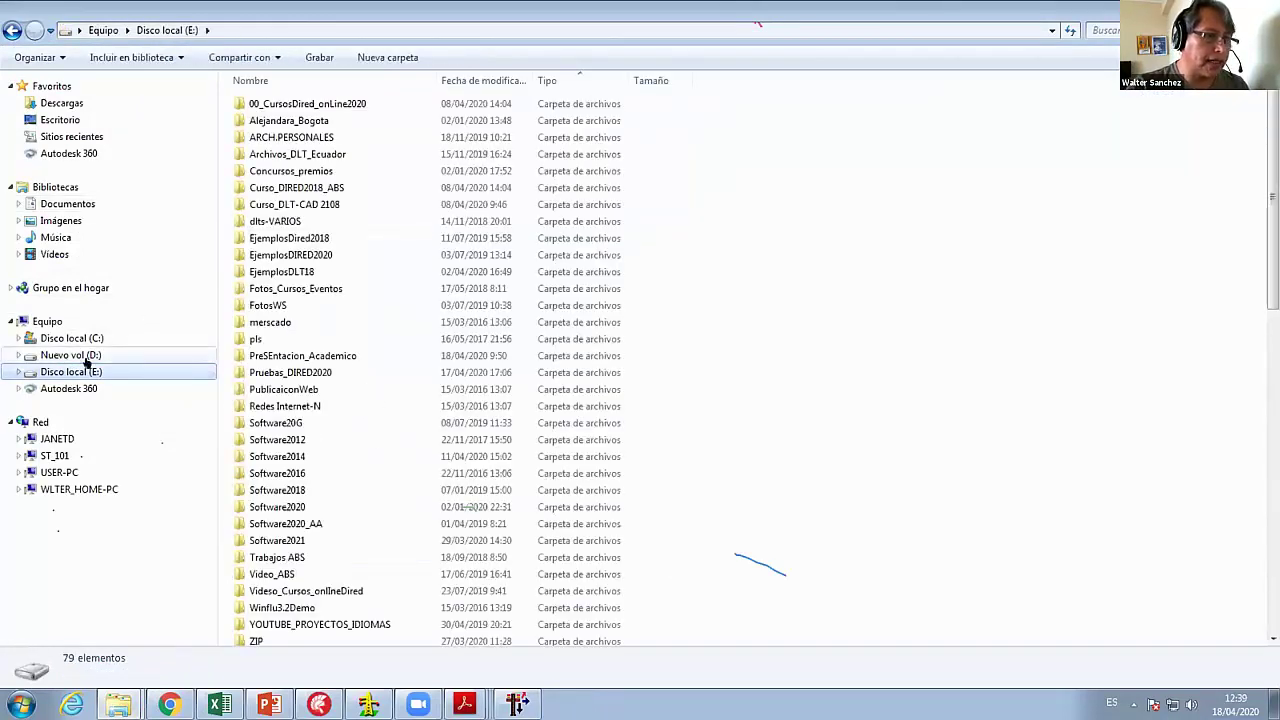
pyautogui.doubleClick(287, 507)
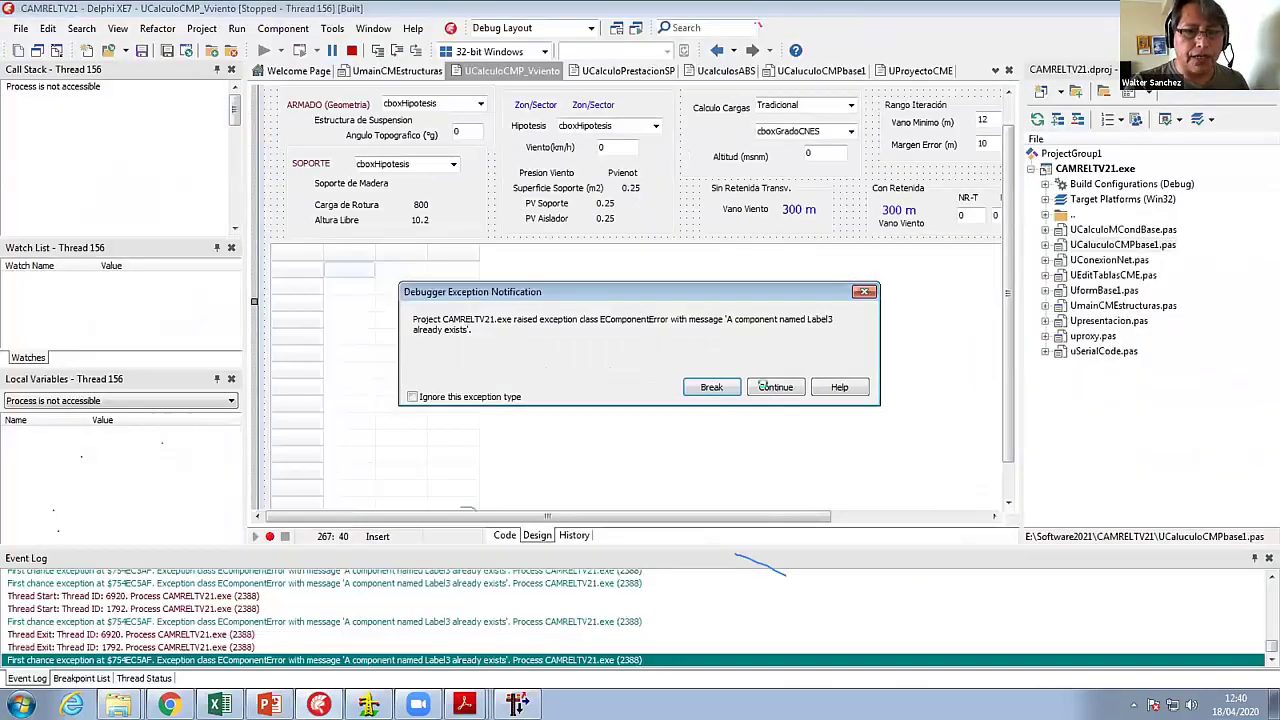
# - Dismiss the component error, try to open the wind span by angle calculation, and dismiss its error
pyautogui.click(771, 383)
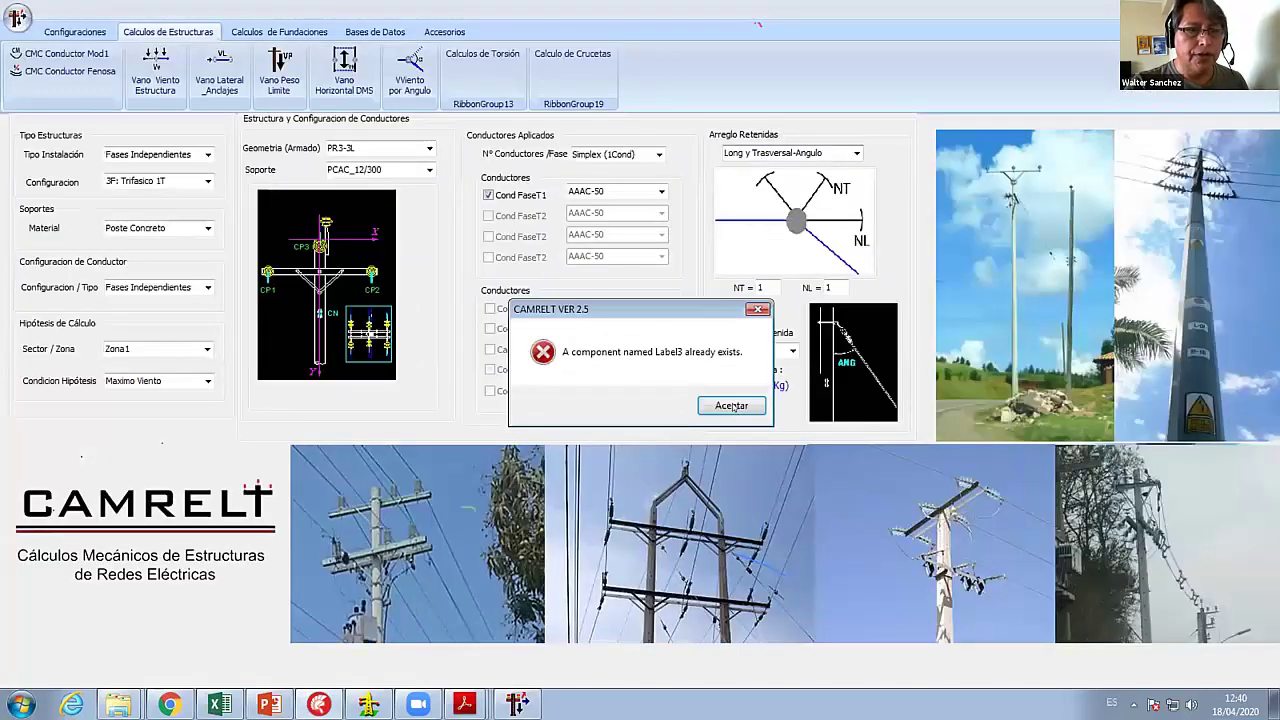
pyautogui.click(731, 405)
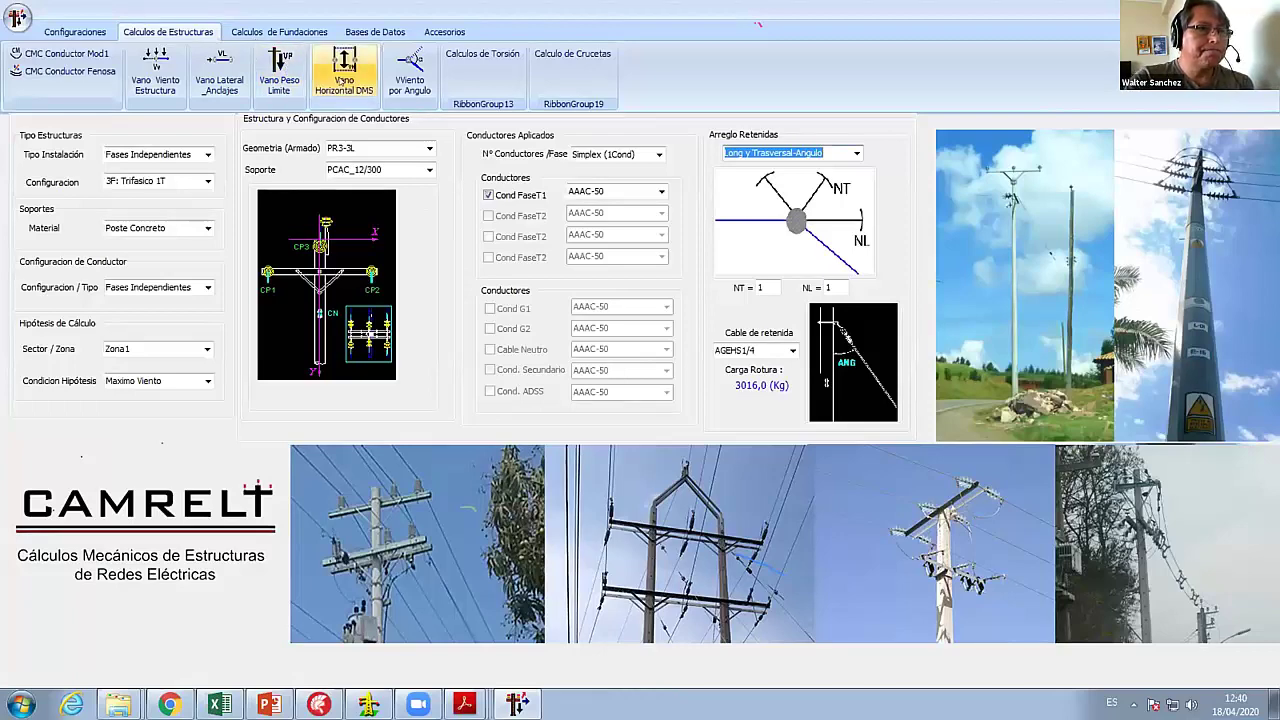
pyautogui.click(401, 69)
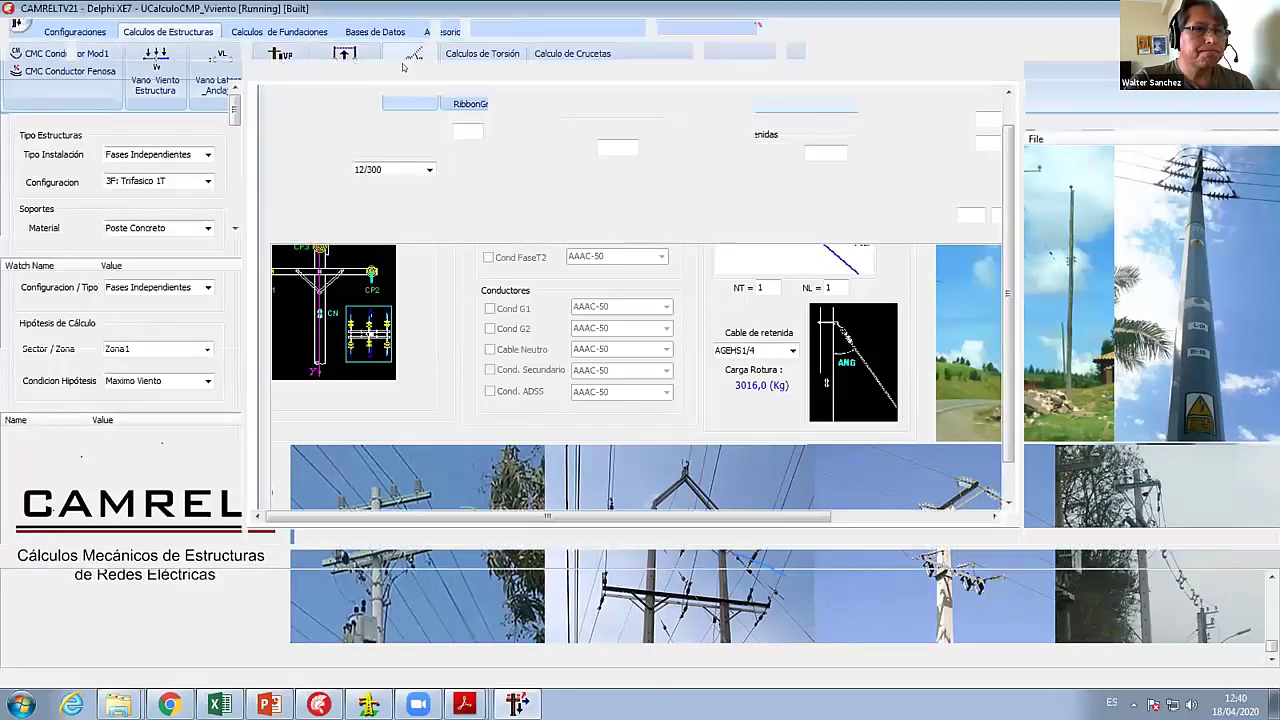
pyautogui.click(775, 387)
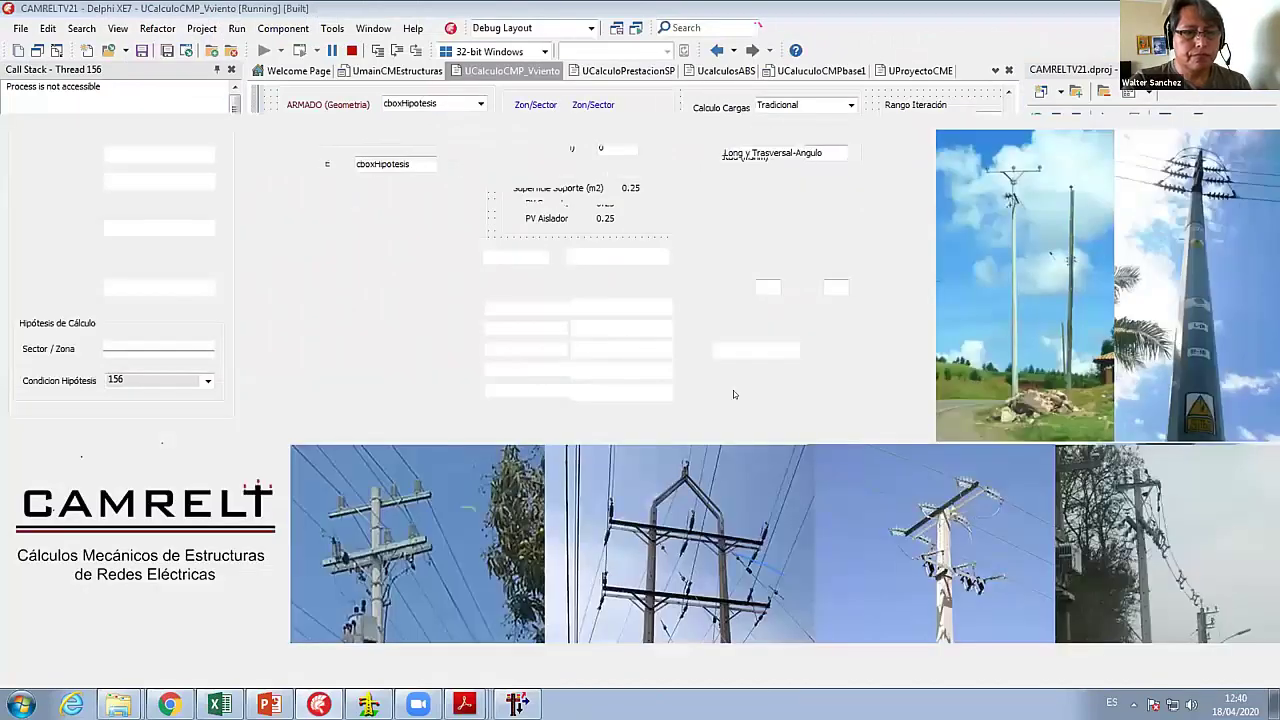
pyautogui.click(731, 405)
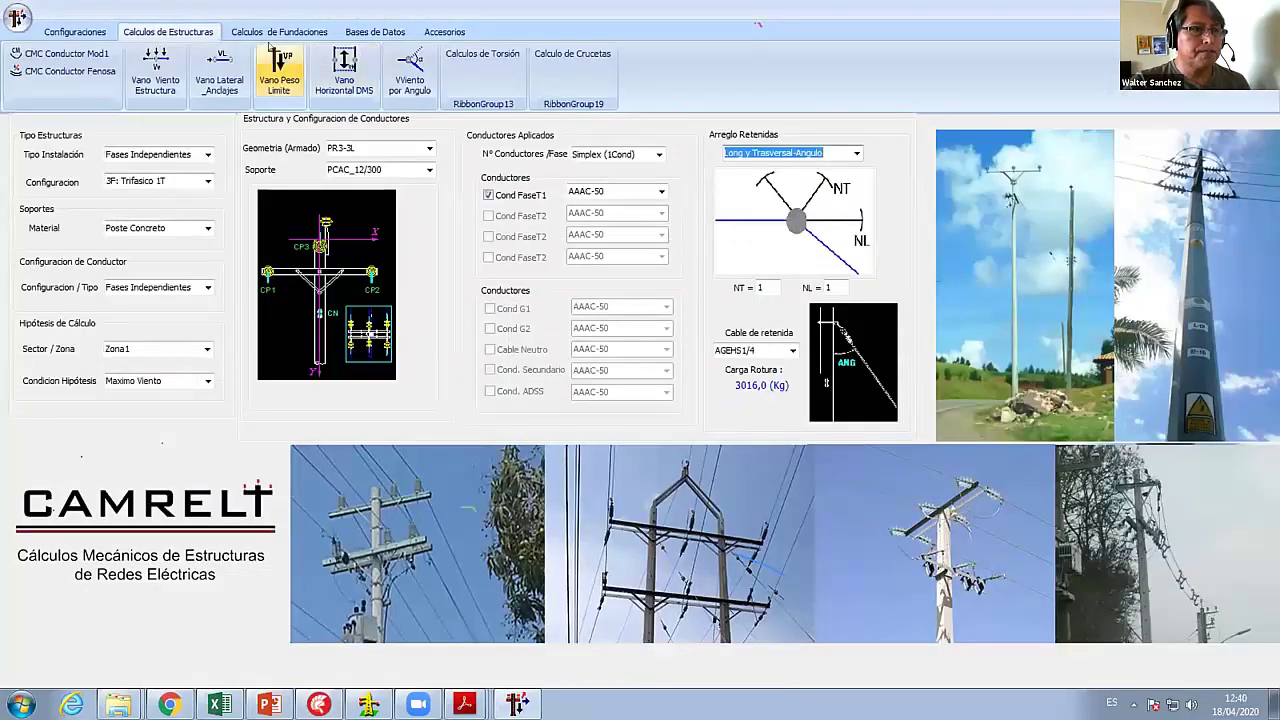
pyautogui.click(264, 32)
pyautogui.click(17, 17)
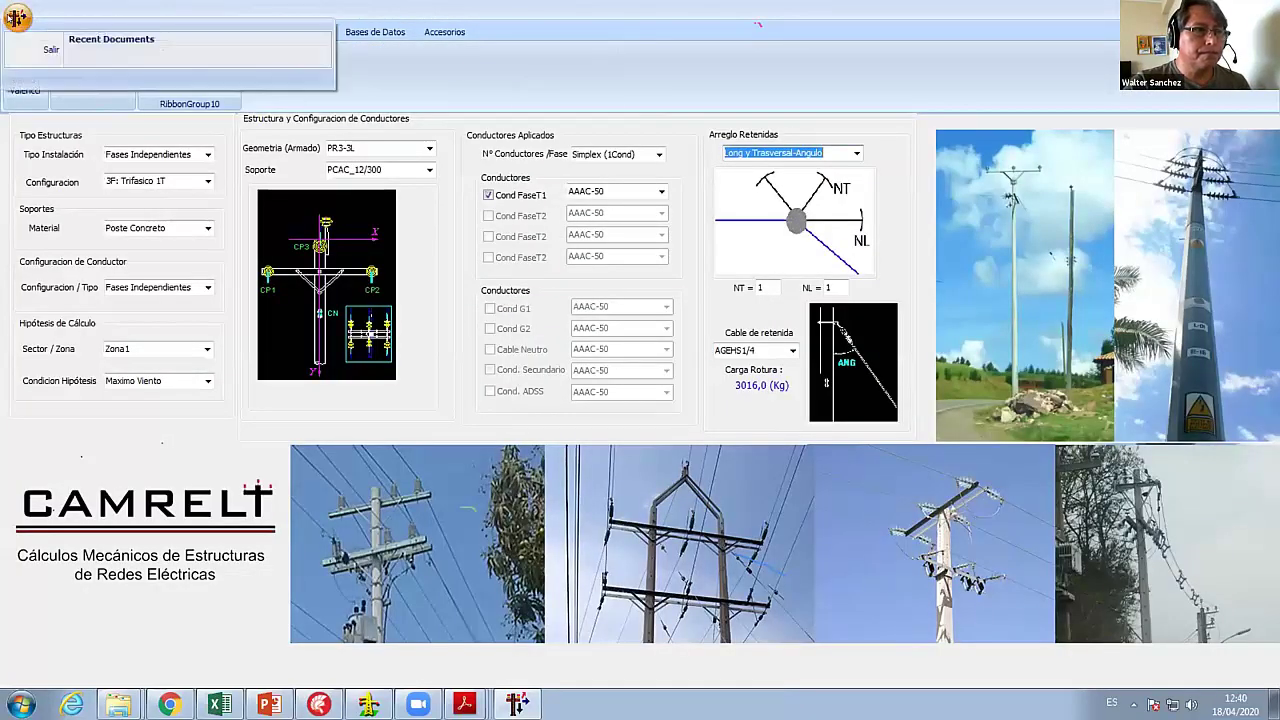
pyautogui.click(240, 163)
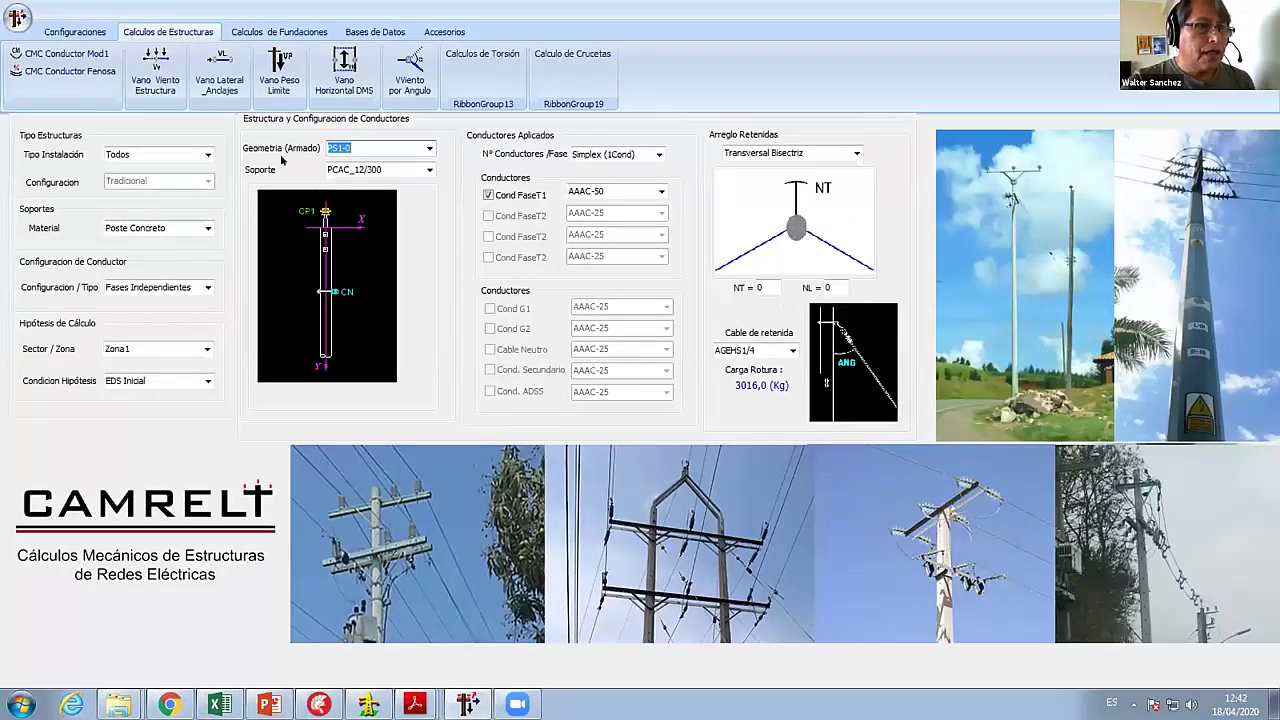
# - Set the structure geometry to PR3-3L
pyautogui.click(70, 32)
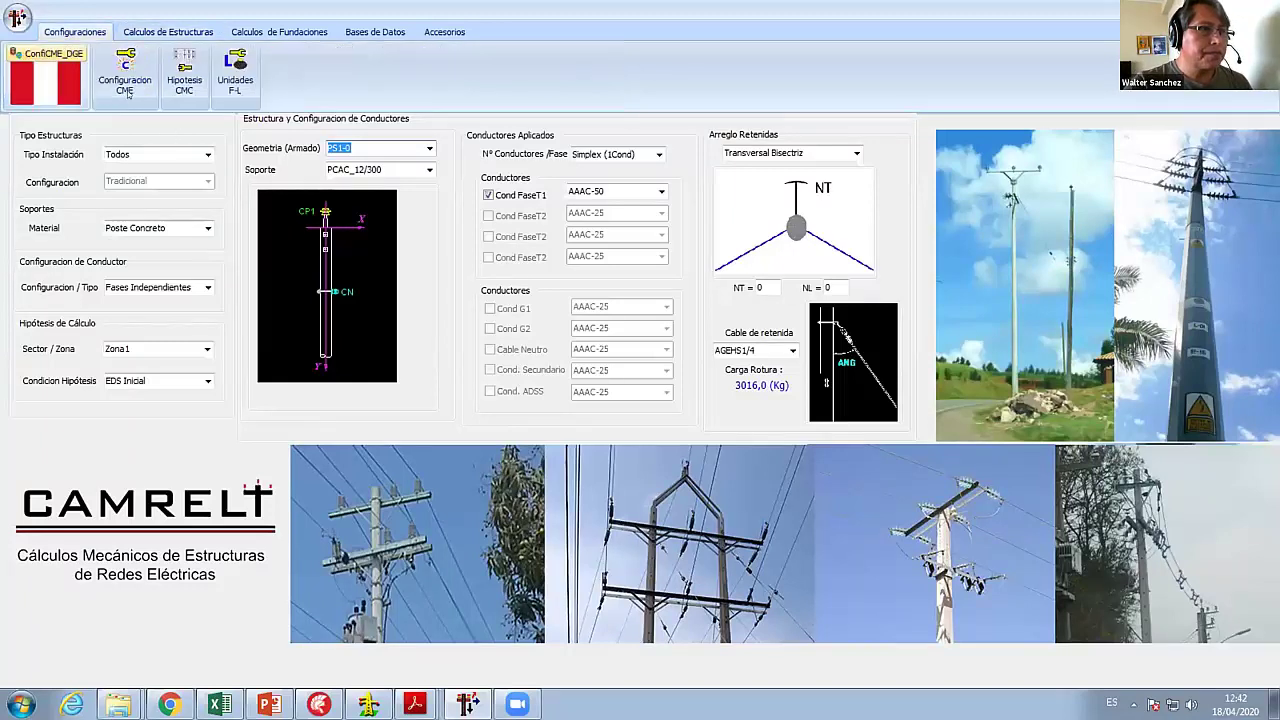
pyautogui.click(429, 148)
pyautogui.scroll(-5, 425, 198)
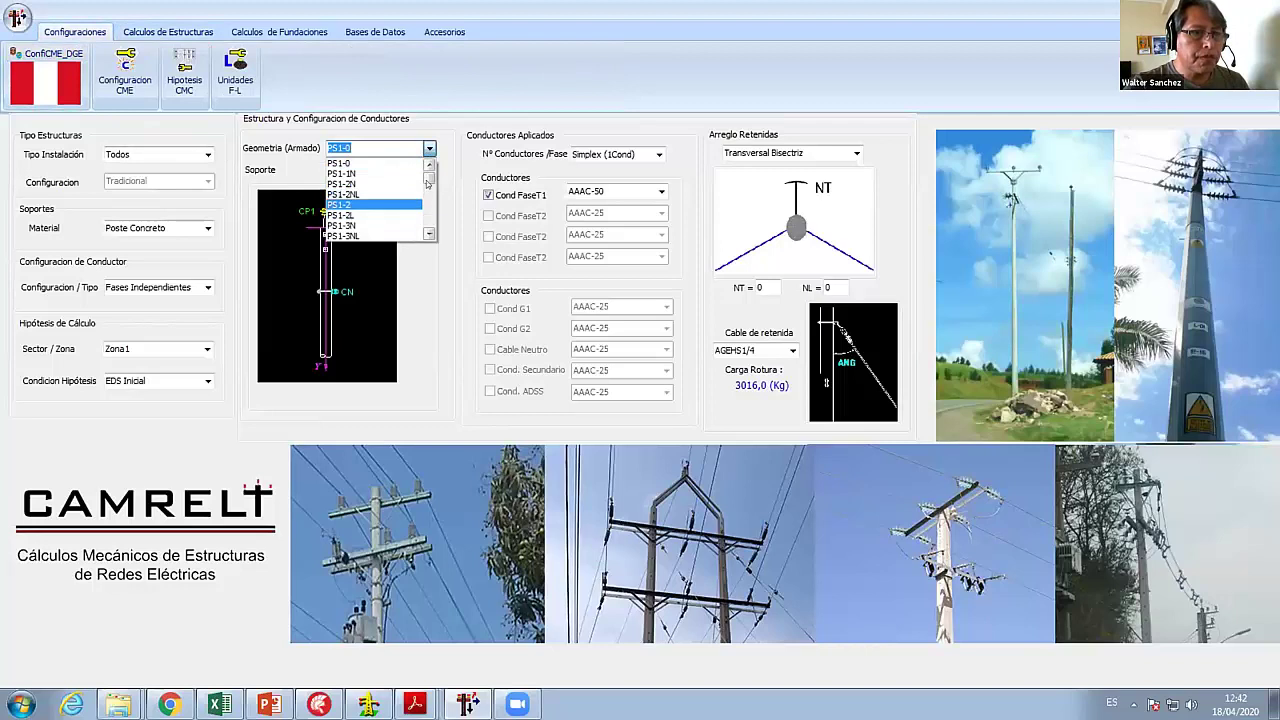
pyautogui.click(375, 185)
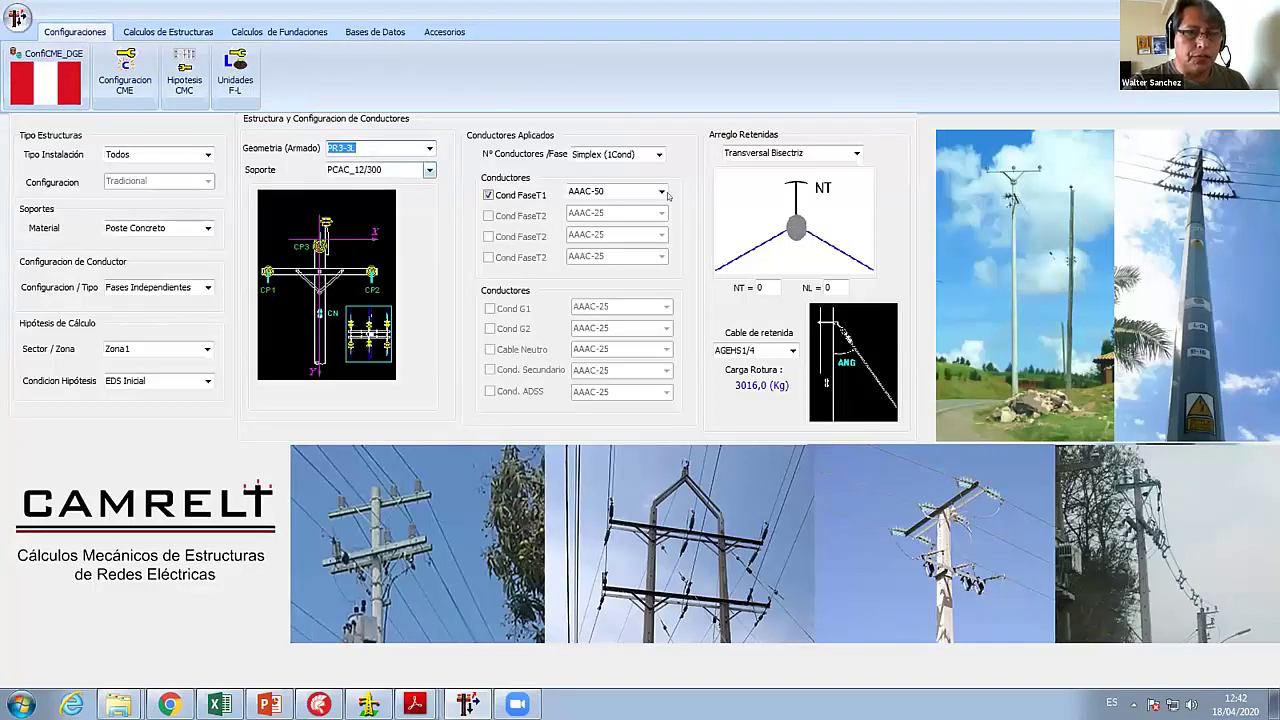
# - Set the guy arrangement to Longitudinal Anclaje and the hypothesis condition to Maximo Viento
pyautogui.click(838, 153)
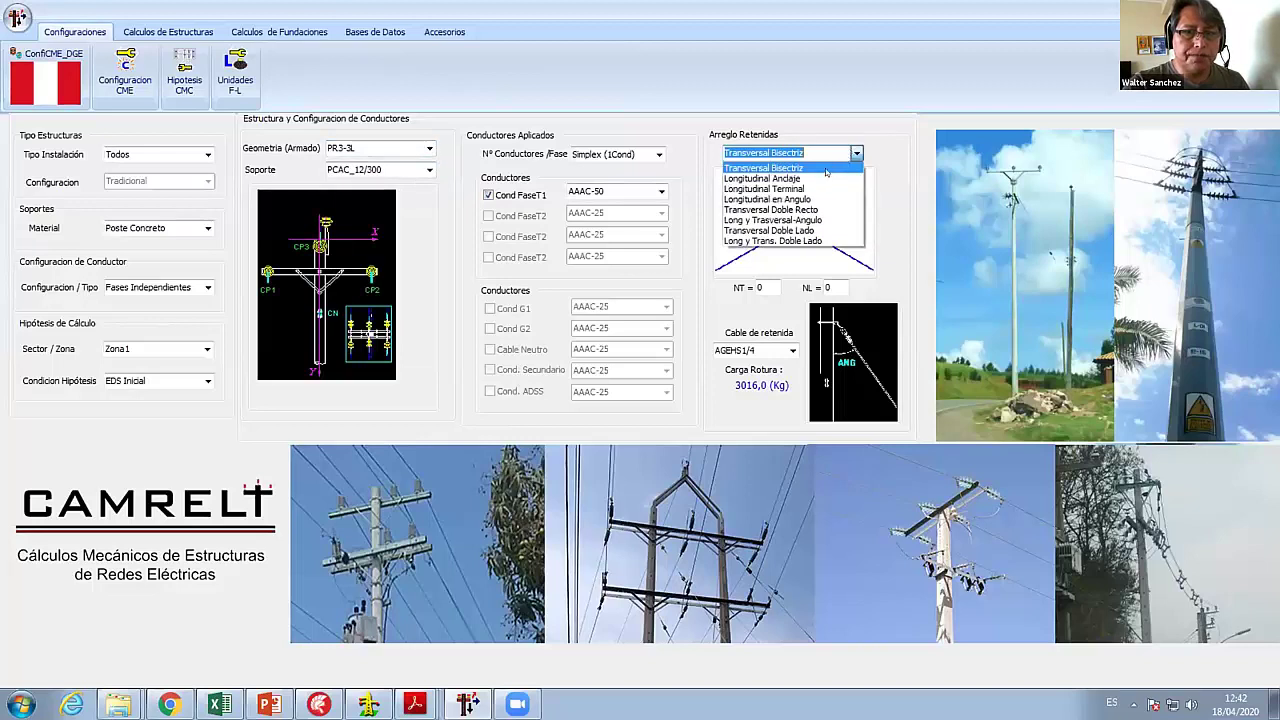
pyautogui.click(762, 178)
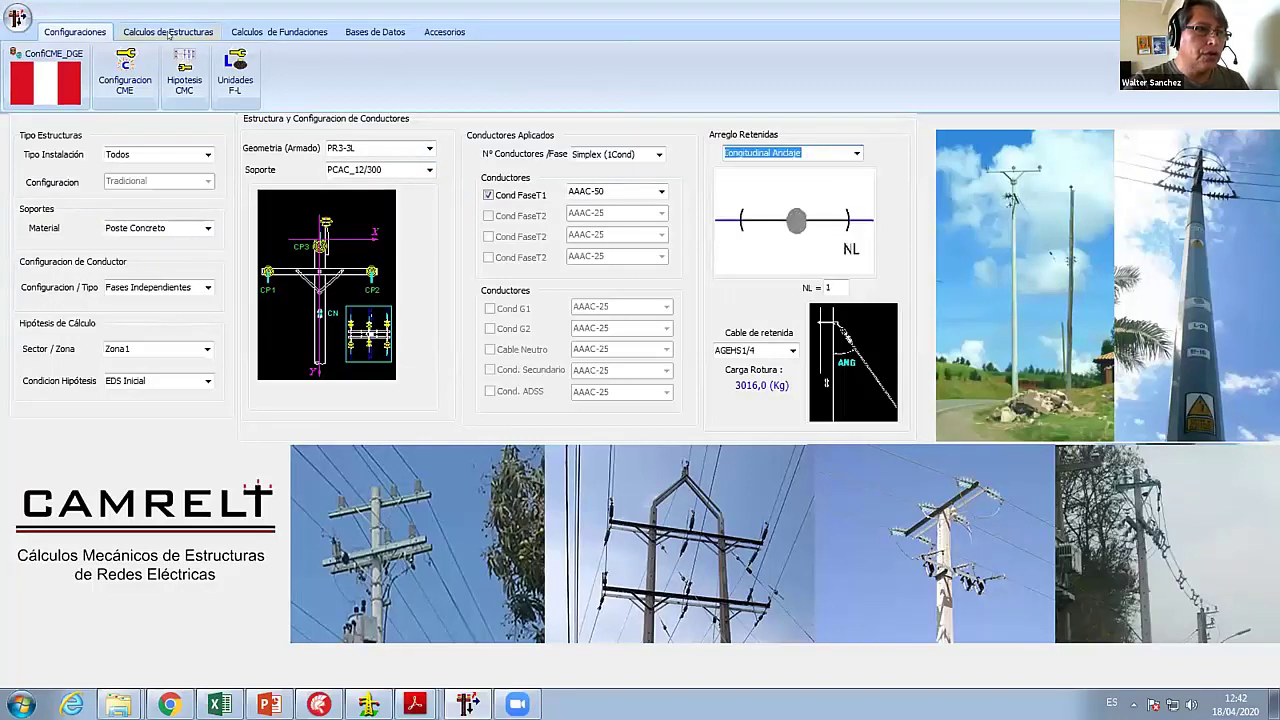
pyautogui.click(201, 380)
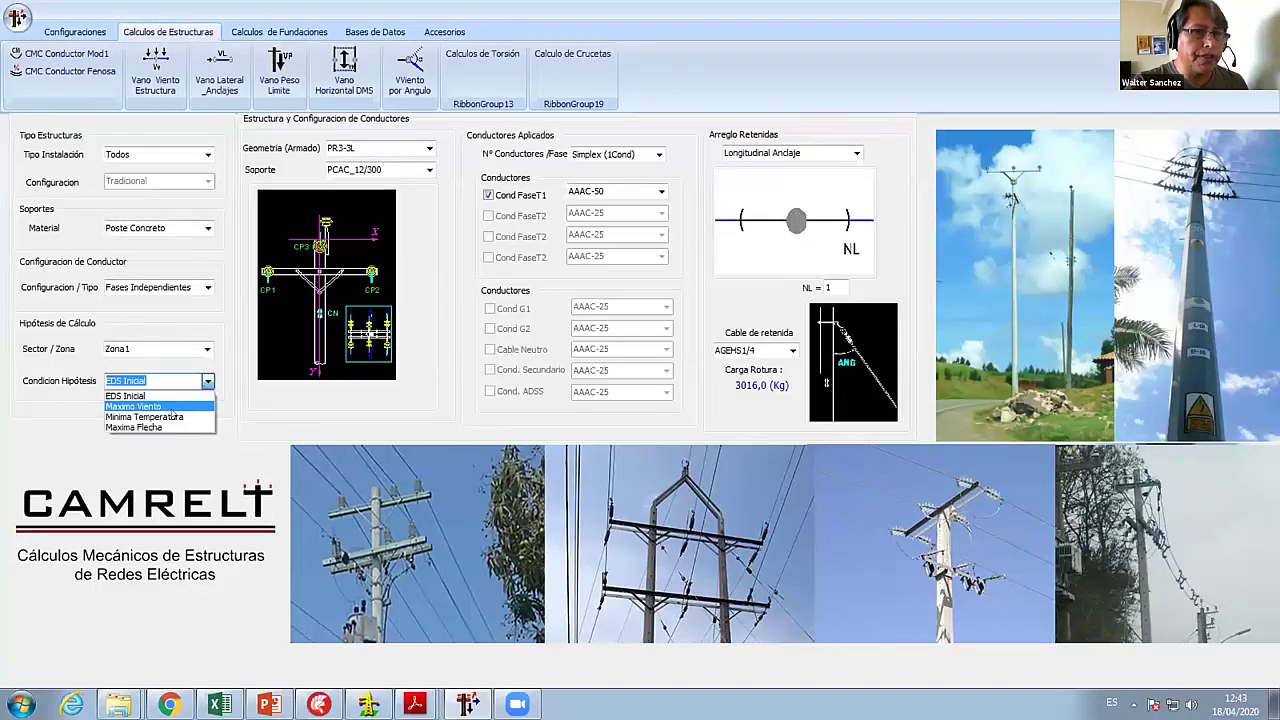
pyautogui.click(171, 409)
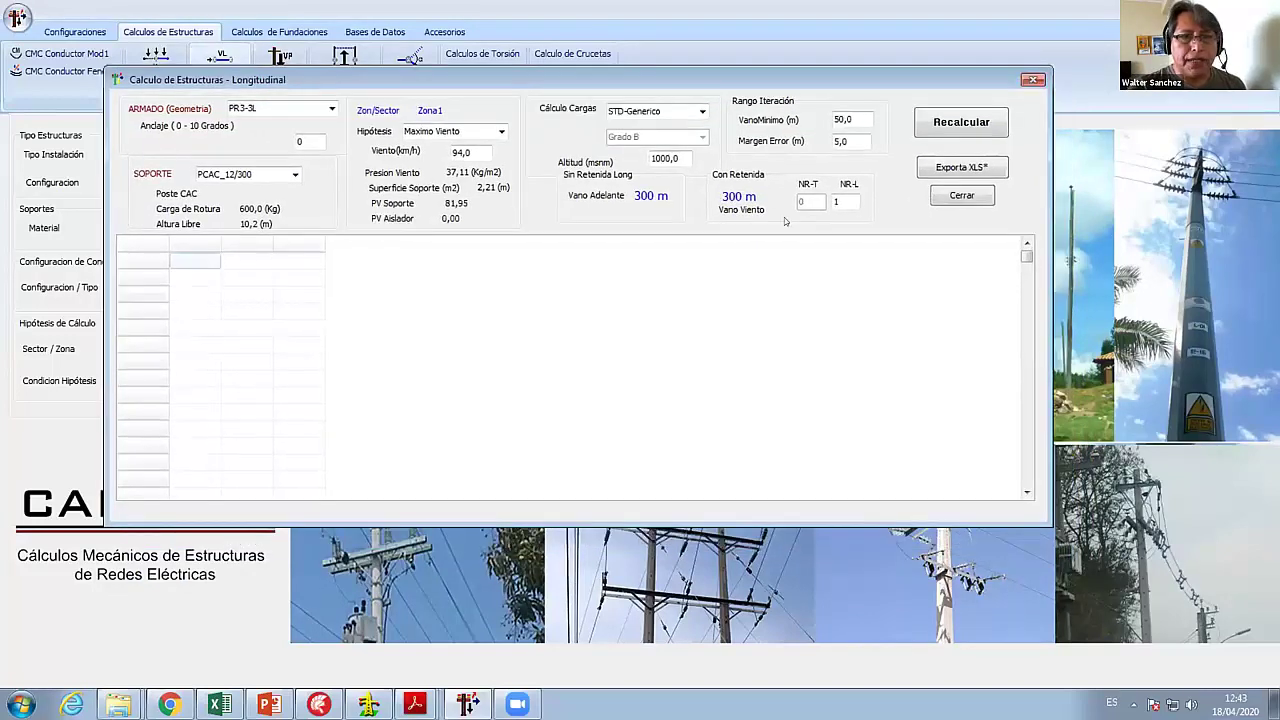
# - In the longitudinal calculation, set the number of longitudinal guys to 0 and calculate with the Minima Temperatura hypothesis
pyautogui.press('Tab')
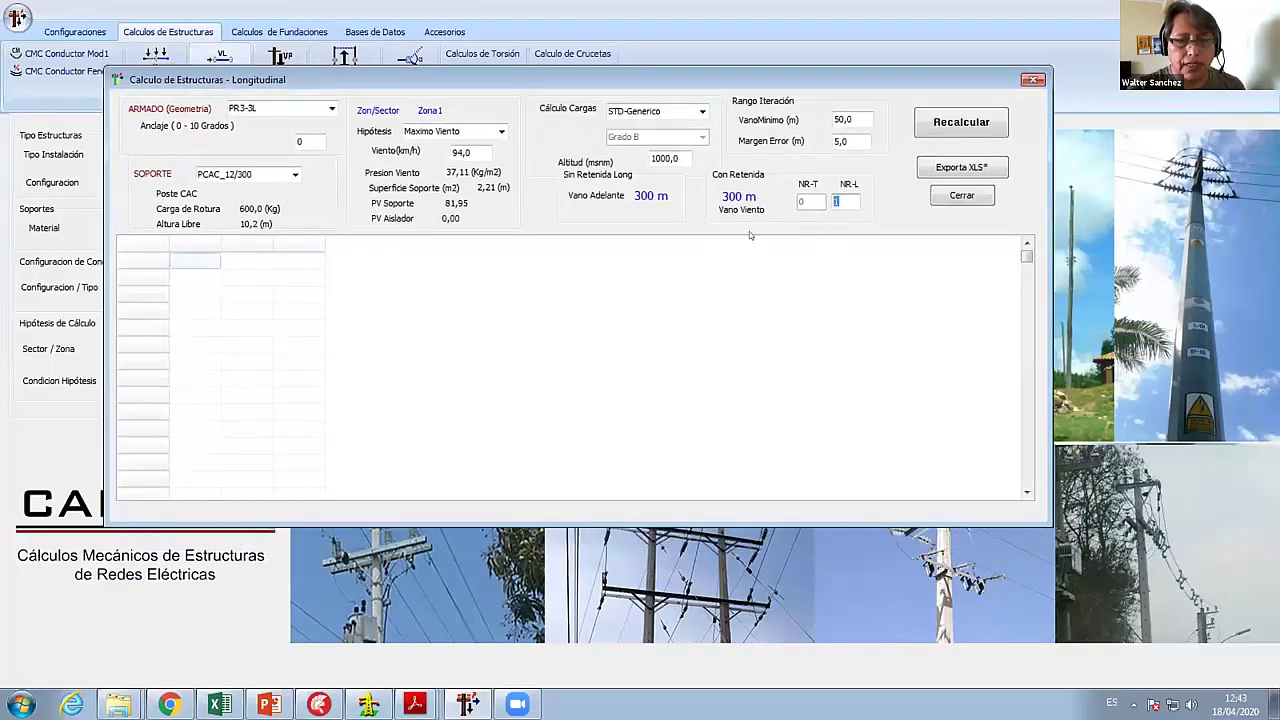
pyautogui.write('0')
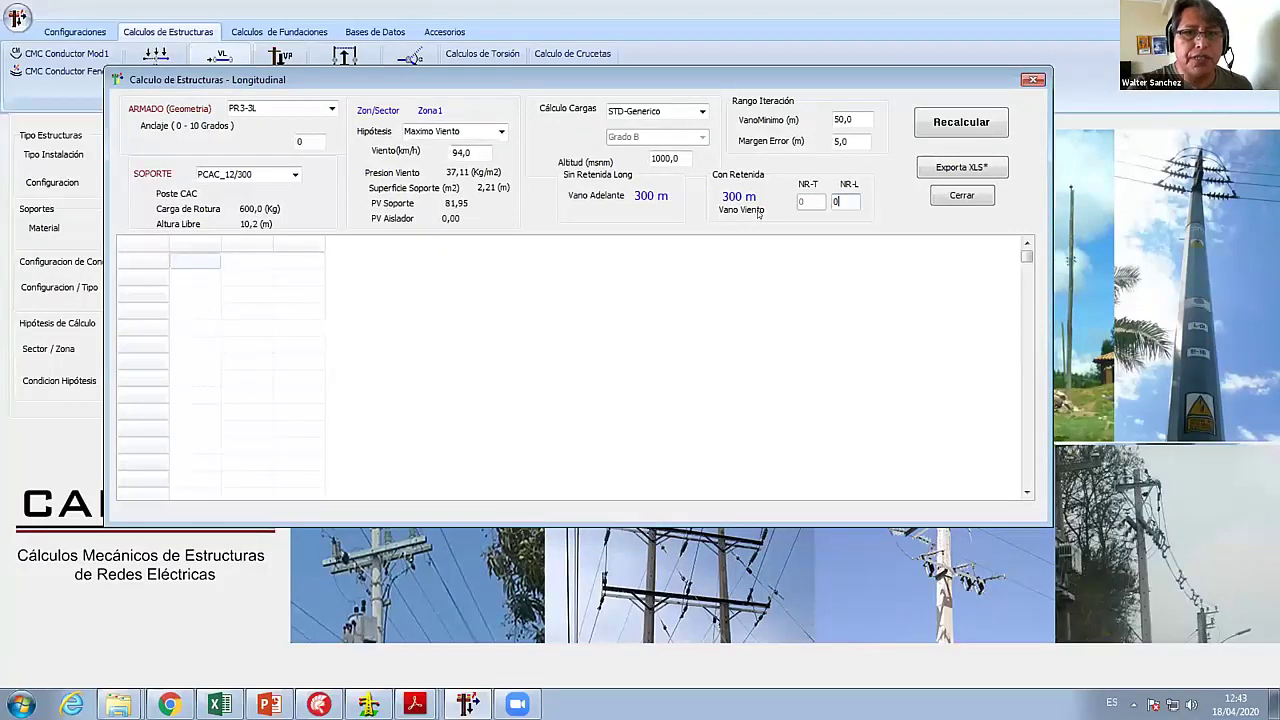
pyautogui.click(501, 131)
pyautogui.click(455, 169)
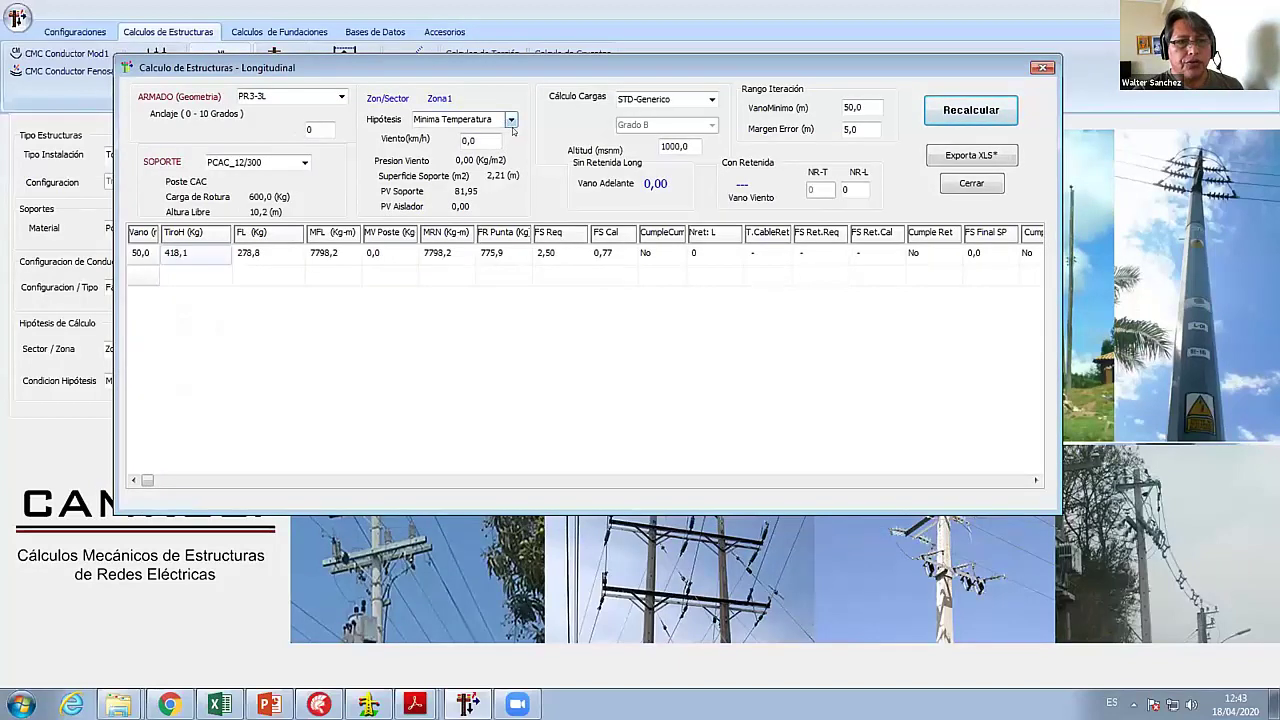
# - Recalculate the longitudinal span without guys for the Maximo Viento hypothesis
pyautogui.click(510, 119)
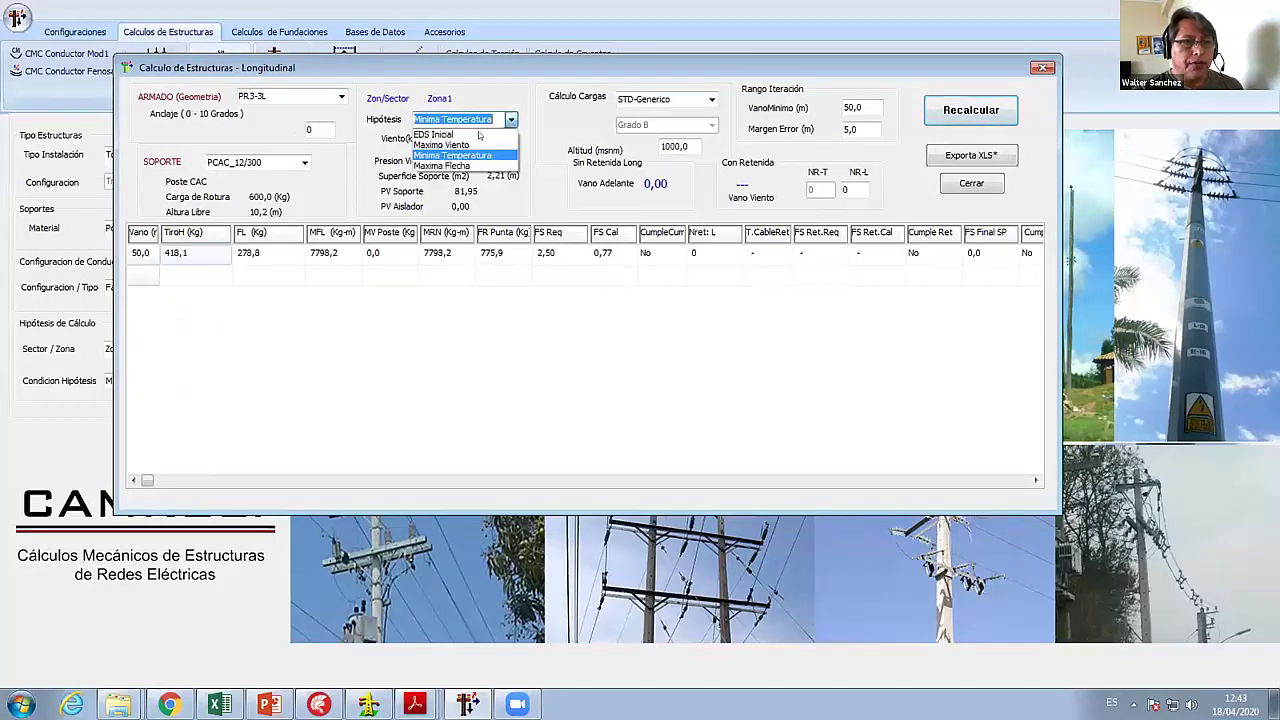
pyautogui.click(445, 130)
pyautogui.click(985, 109)
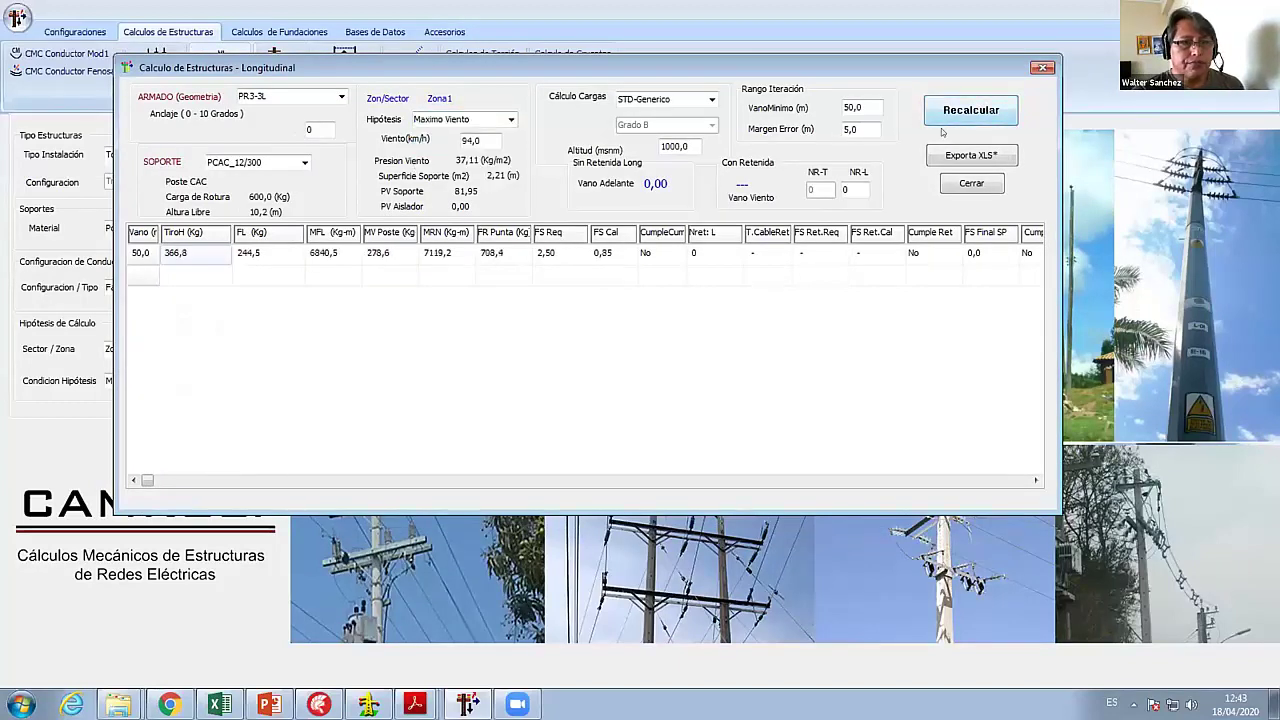
# - Recalculate the longitudinal span without guys for the Minima Temperatura hypothesis
pyautogui.click(510, 119)
pyautogui.click(445, 141)
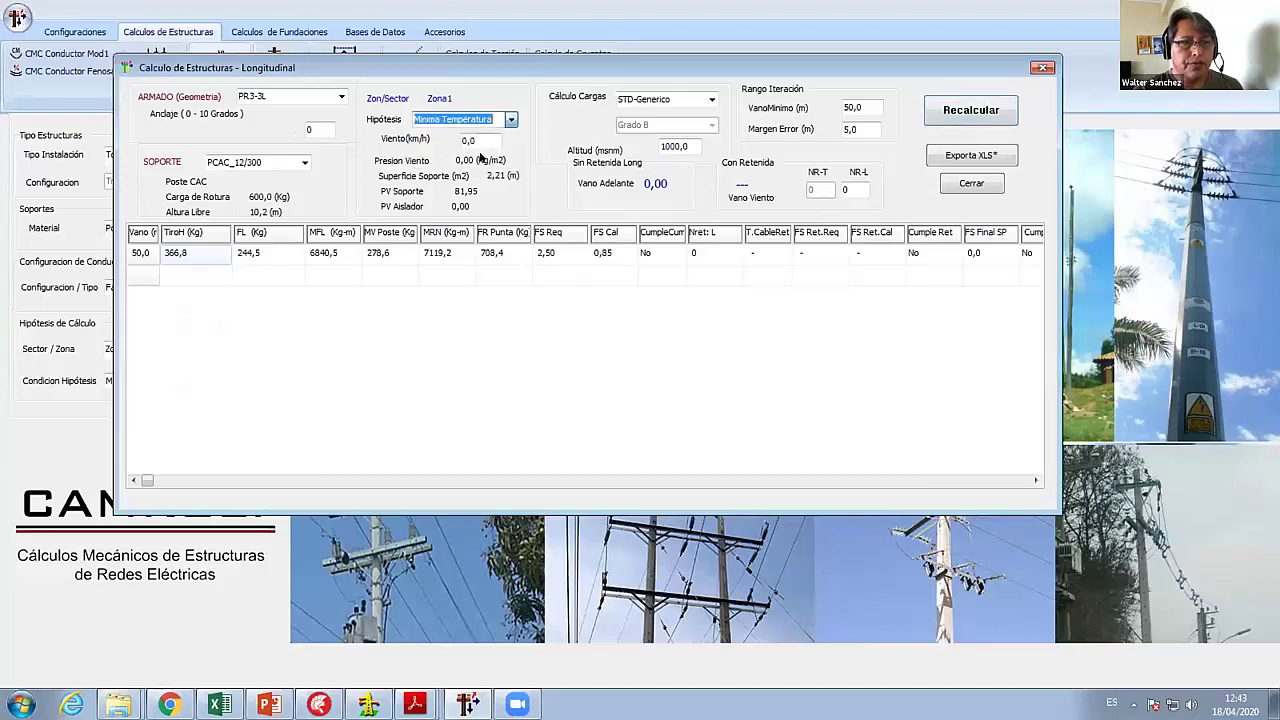
pyautogui.click(970, 110)
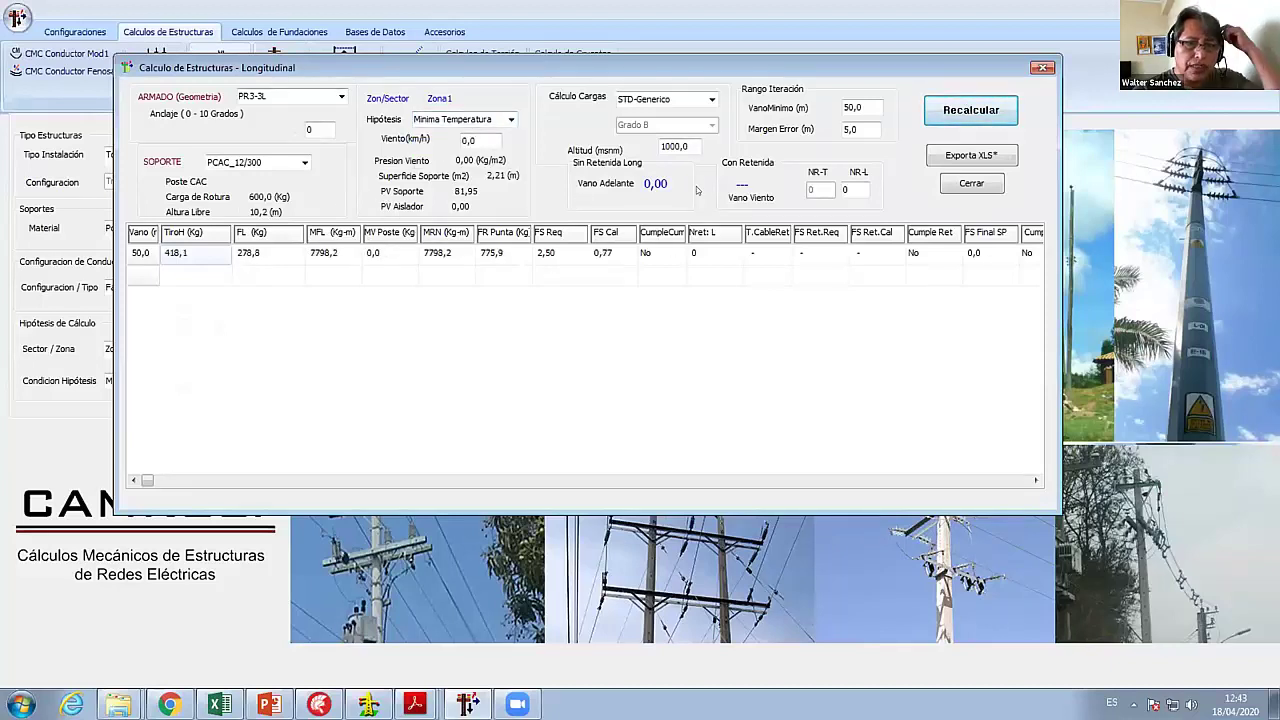
# - Set the number of longitudinal guys to 1, recalculate, and check the pole safety factor and guy cable tension for the 50 m span
pyautogui.click(846, 190)
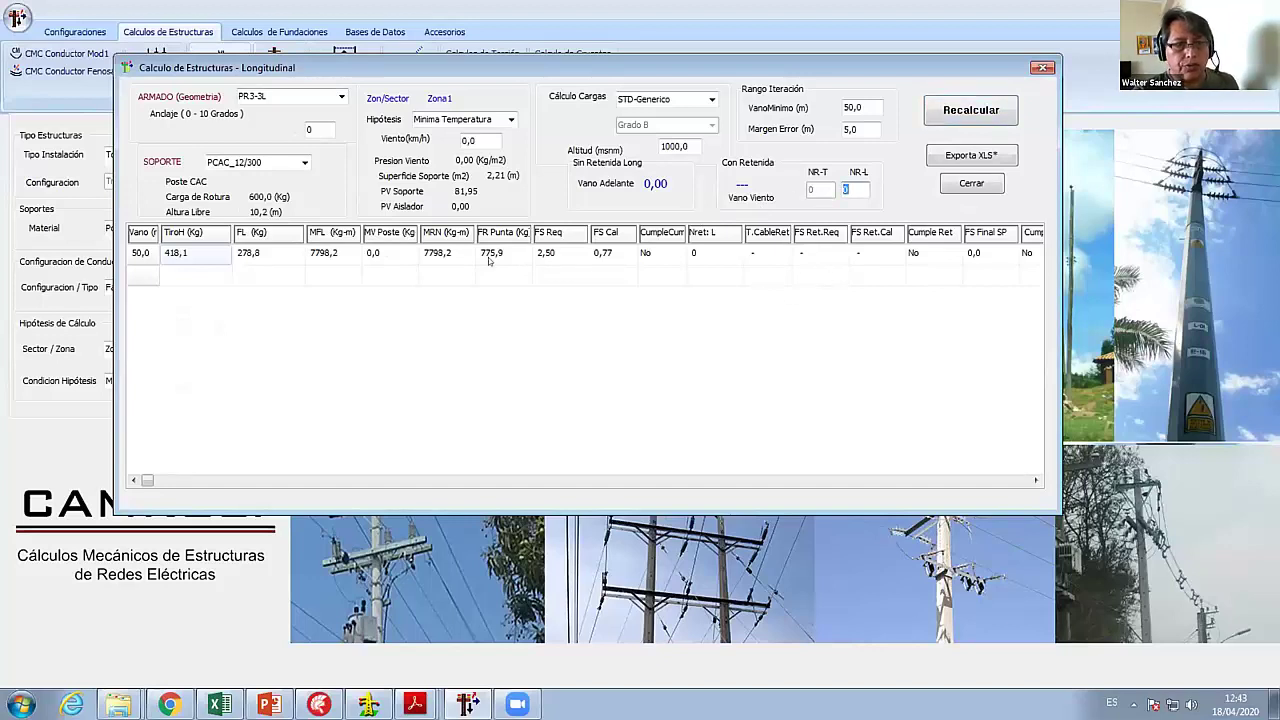
pyautogui.moveTo(495, 253); pyautogui.dragTo(673, 252)
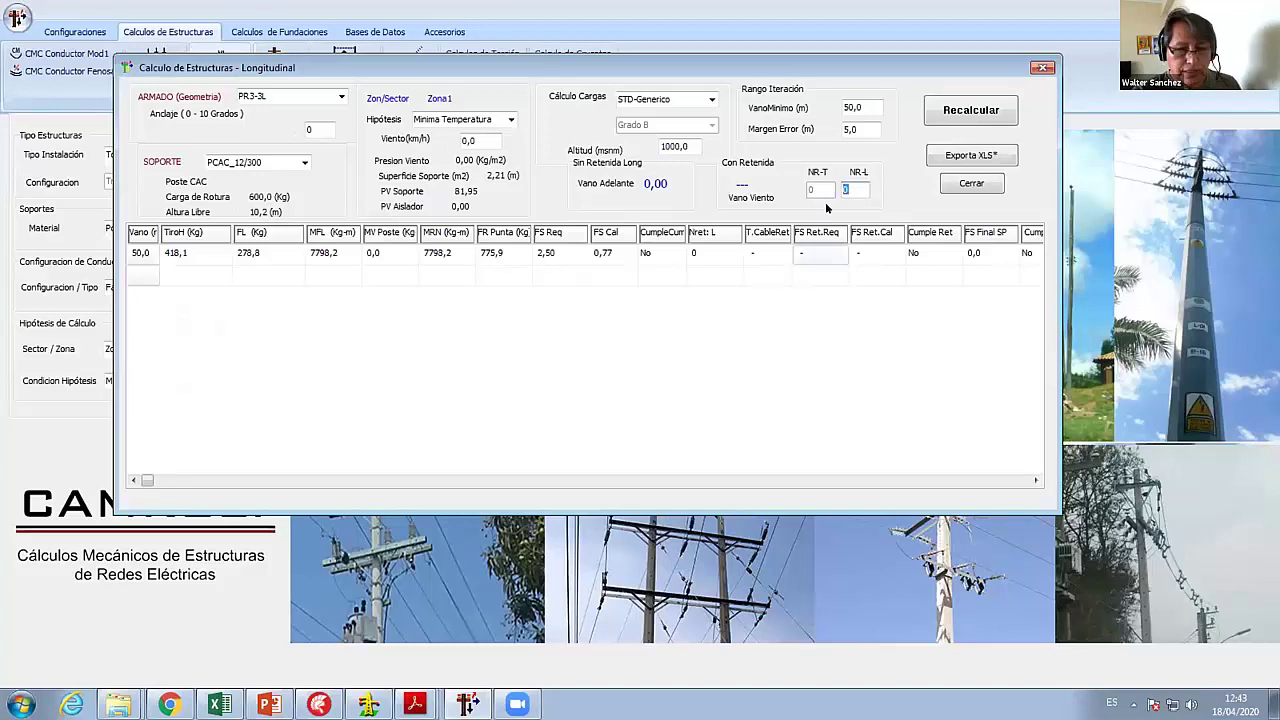
pyautogui.write('1')
pyautogui.click(968, 110)
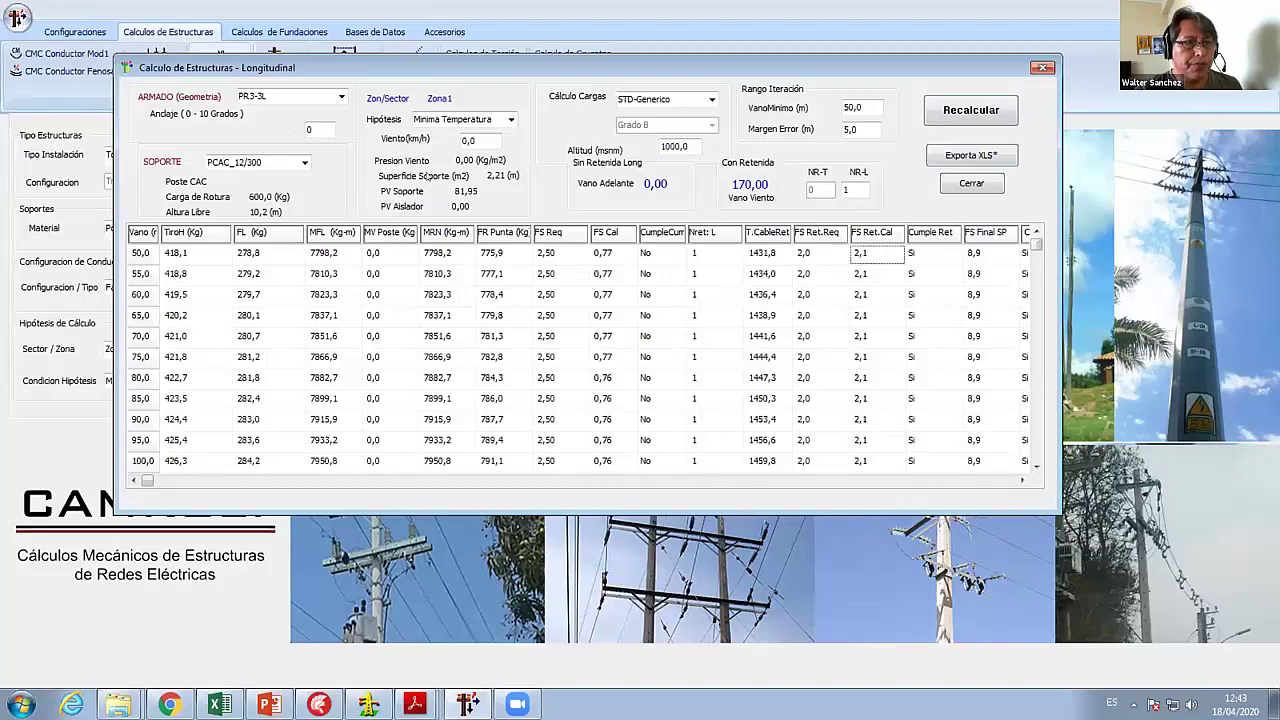
pyautogui.press('Tab')
pyautogui.click(620, 258)
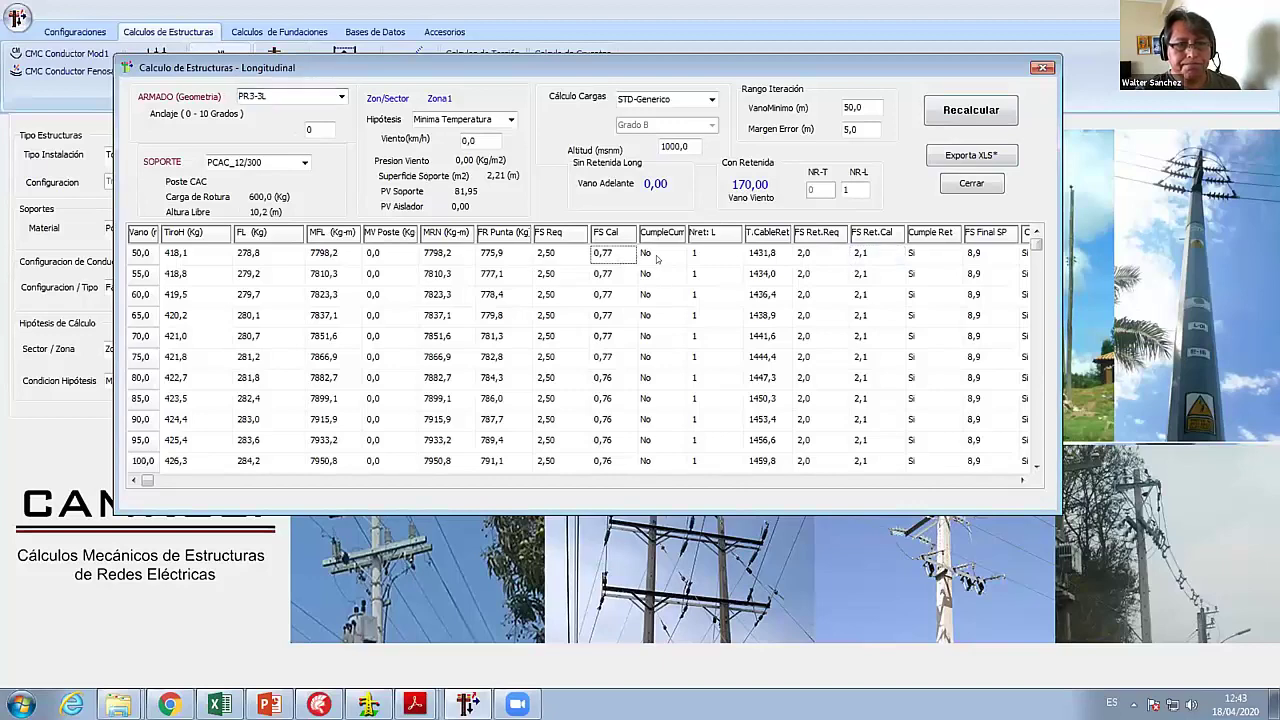
pyautogui.click(782, 259)
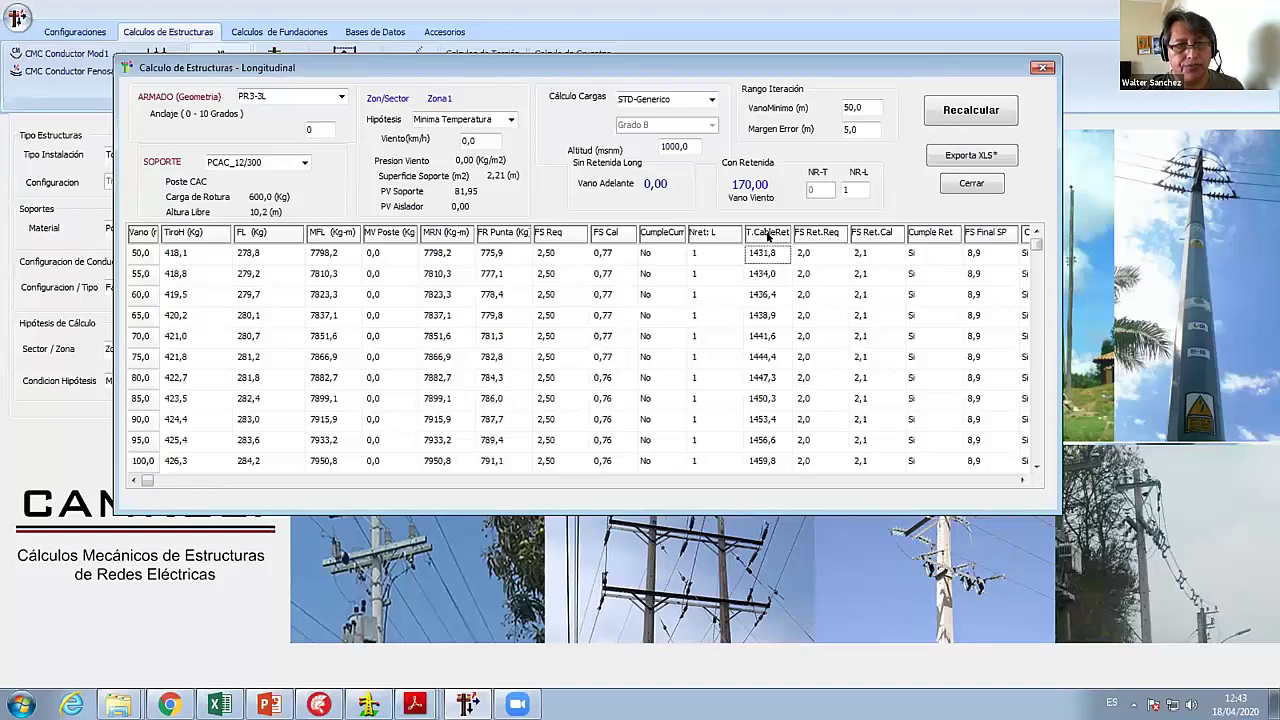
# - Increase the number of longitudinal guys to 2 and recalculate the allowable span
pyautogui.click(846, 189)
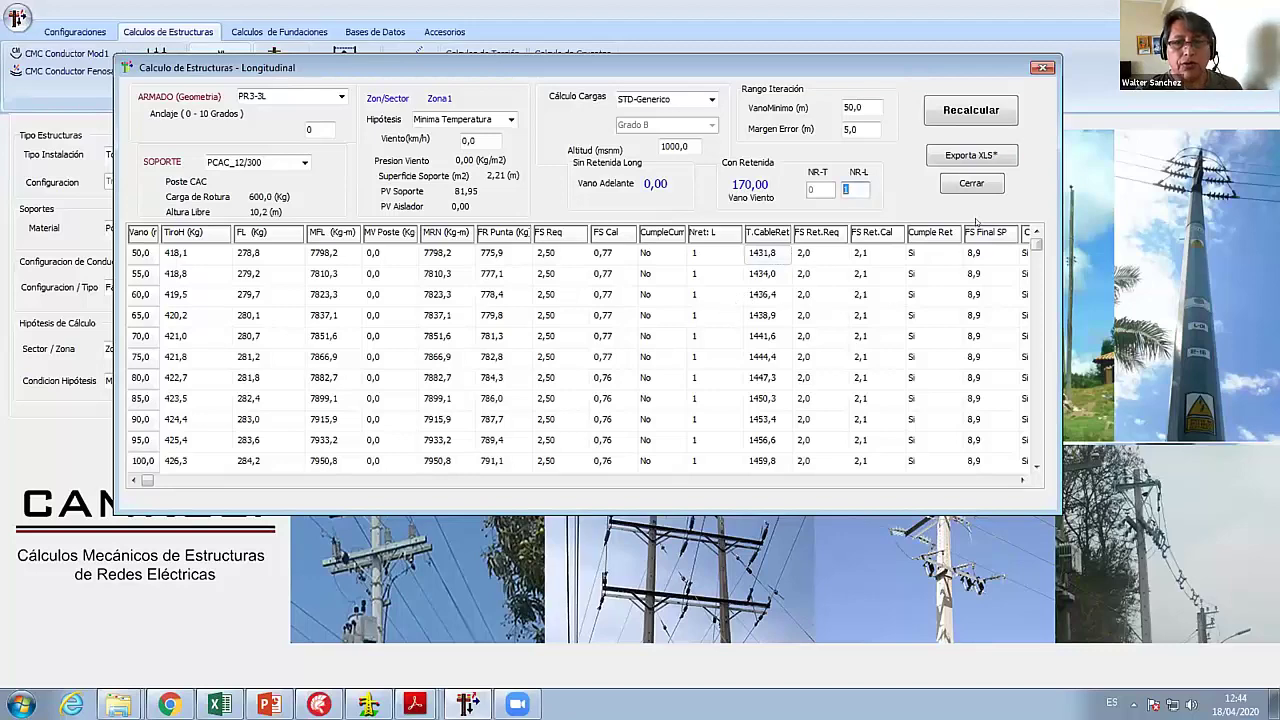
pyautogui.write('2')
pyautogui.click(976, 112)
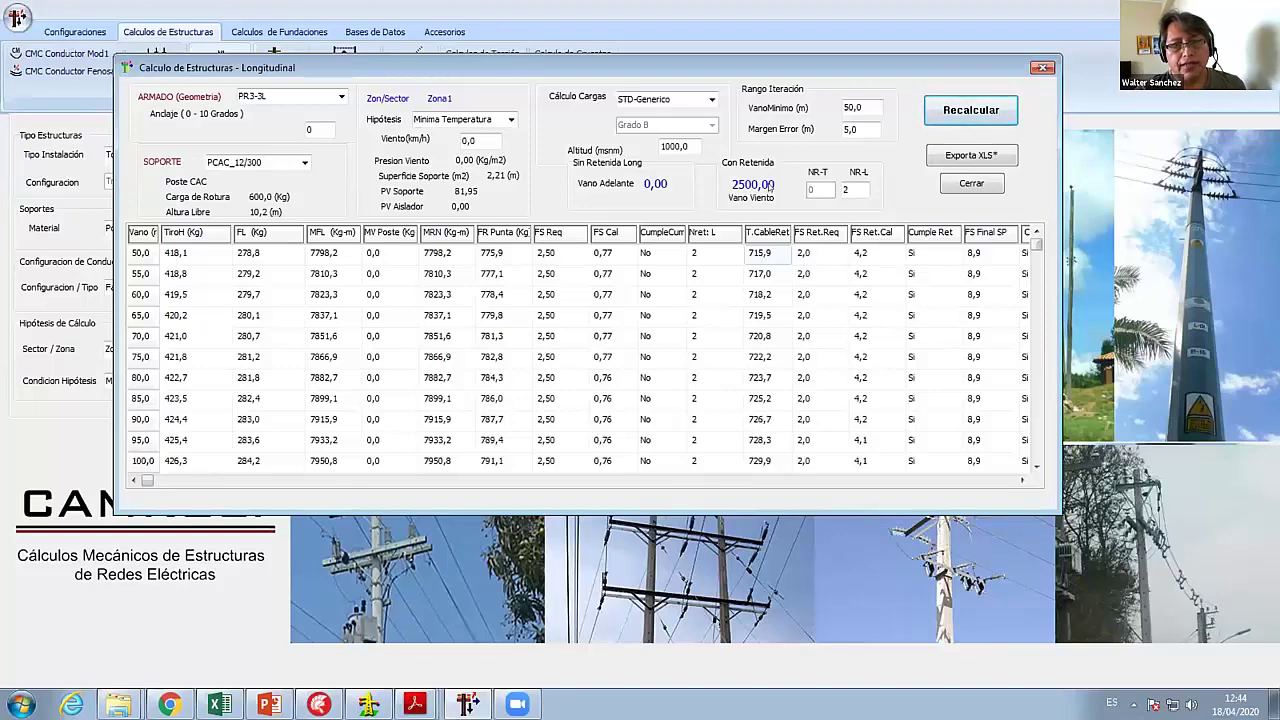
# - Repeat the longitudinal span calculation with 1 guy and again with 2 guys for comparison, and close the calculation
pyautogui.doubleClick(846, 189)
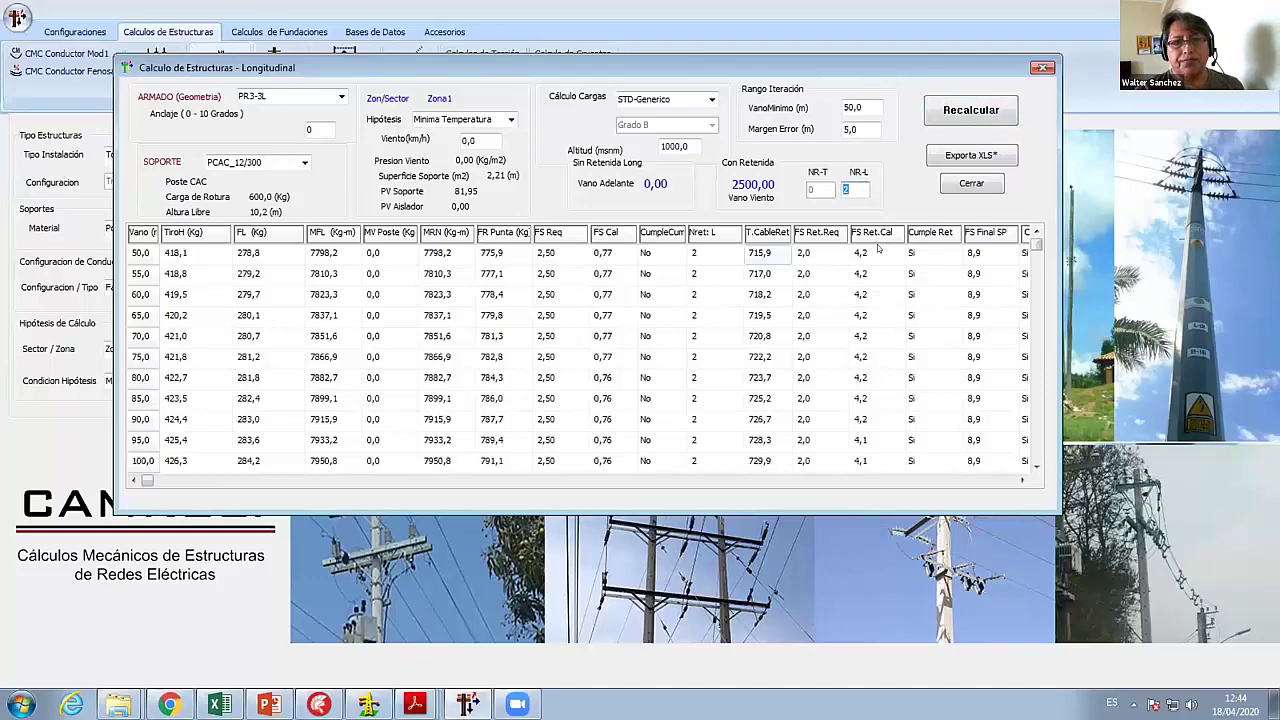
pyautogui.write('1')
pyautogui.press('Return')
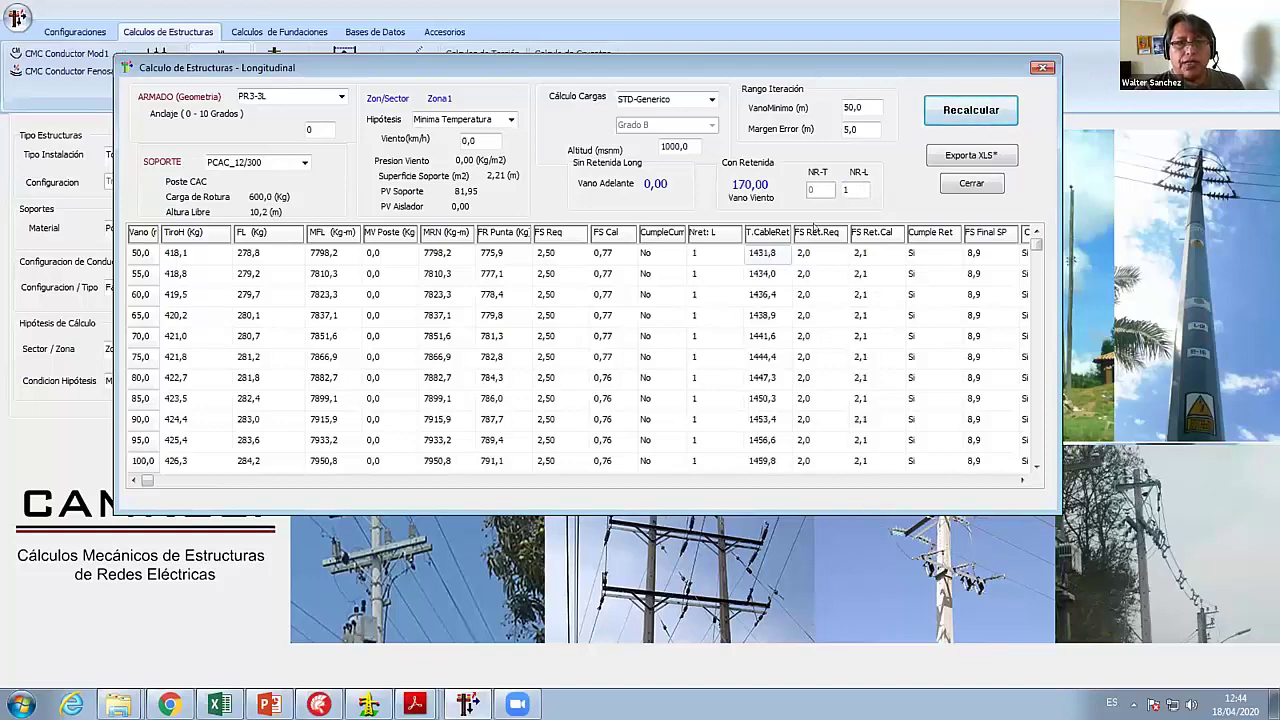
pyautogui.doubleClick(846, 190)
pyautogui.write('2')
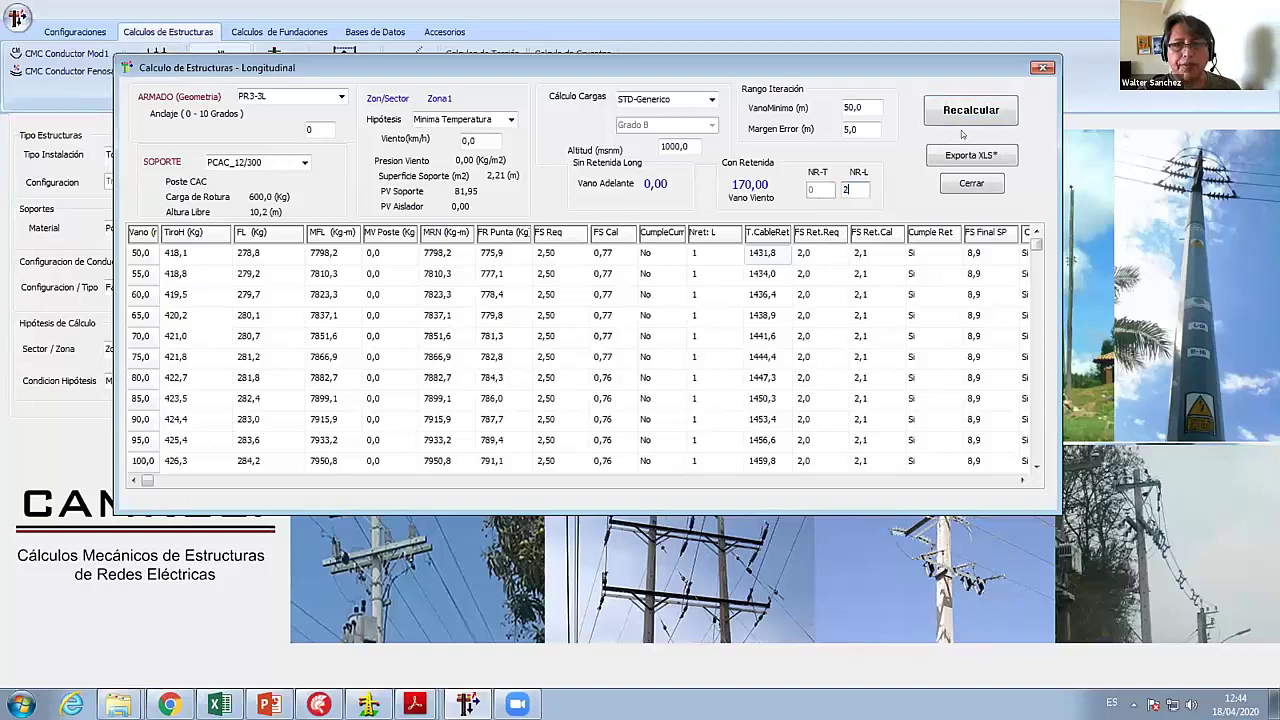
pyautogui.press('Return')
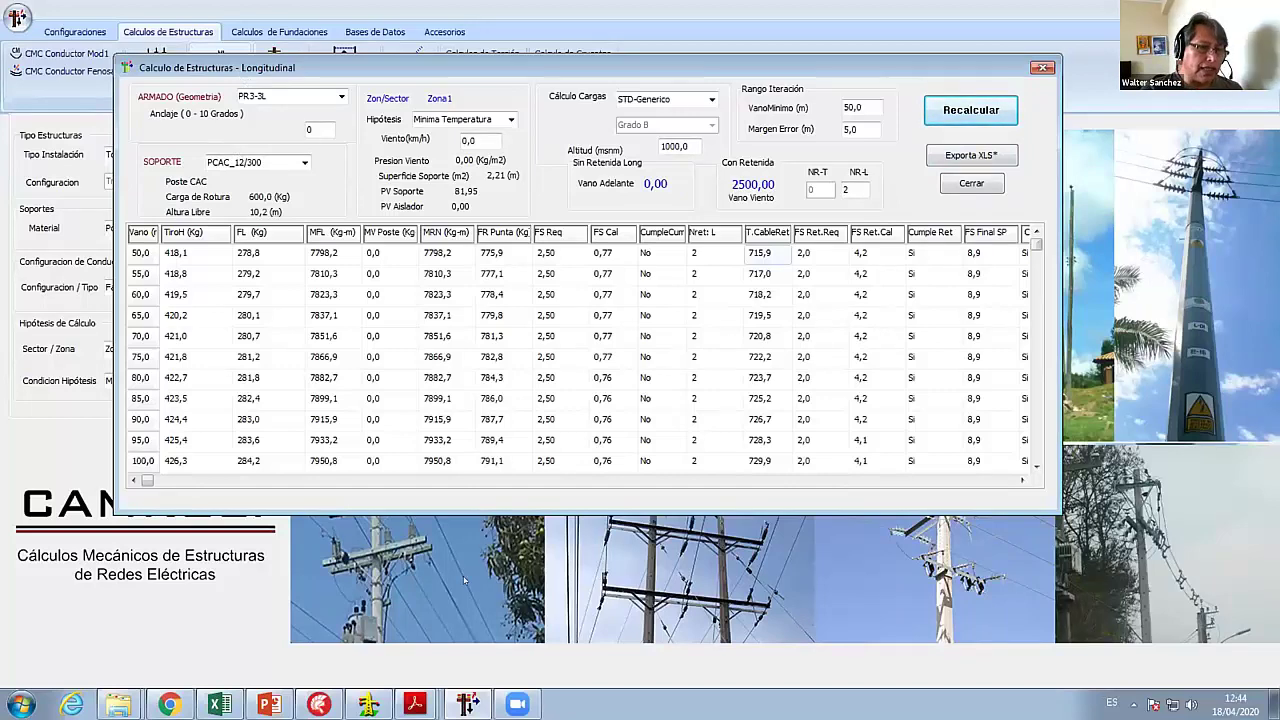
pyautogui.click(971, 184)
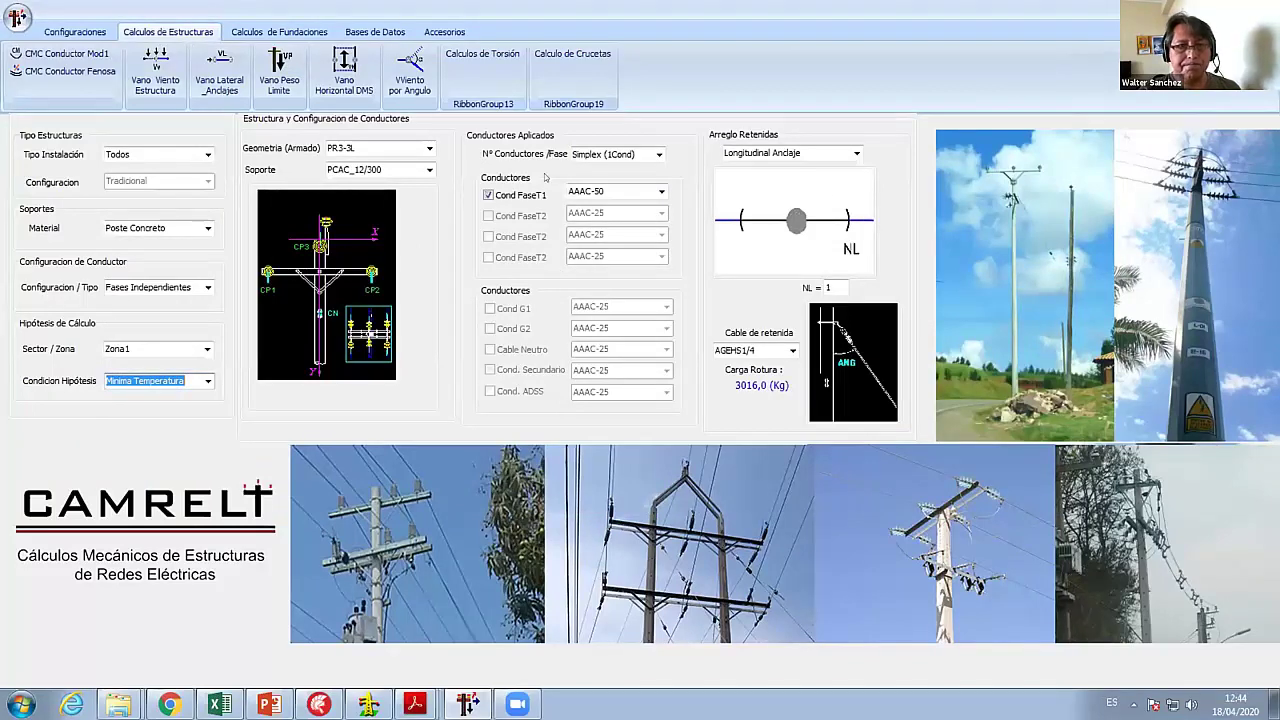
# - Reopen the longitudinal span calculation to review the guy results for the PR3-3L structure, and close it
pyautogui.click(219, 75)
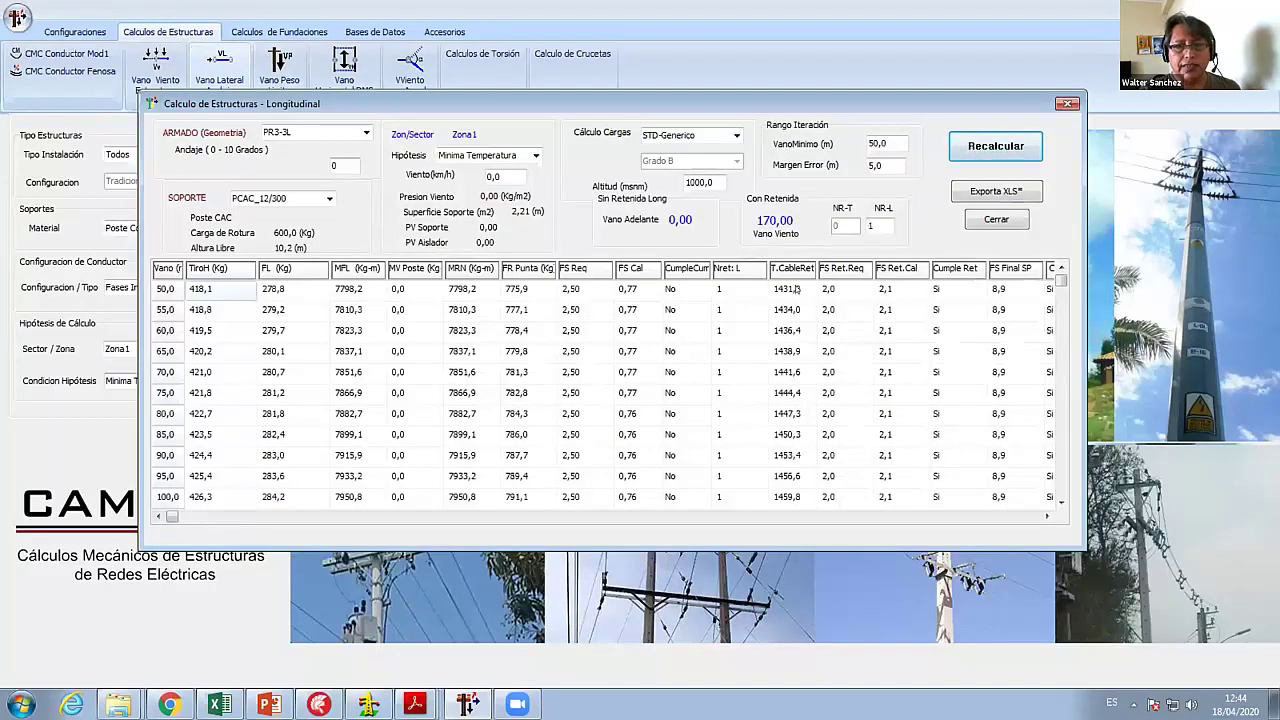
pyautogui.press('Tab')
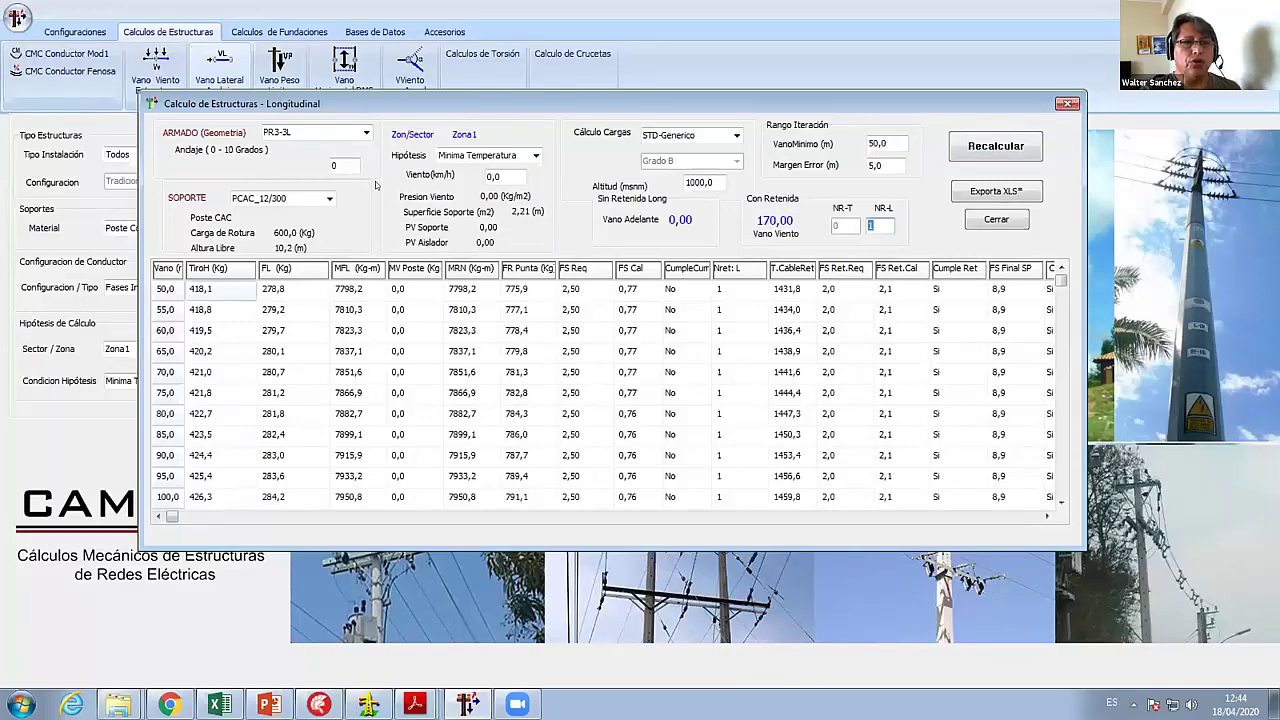
pyautogui.click(996, 220)
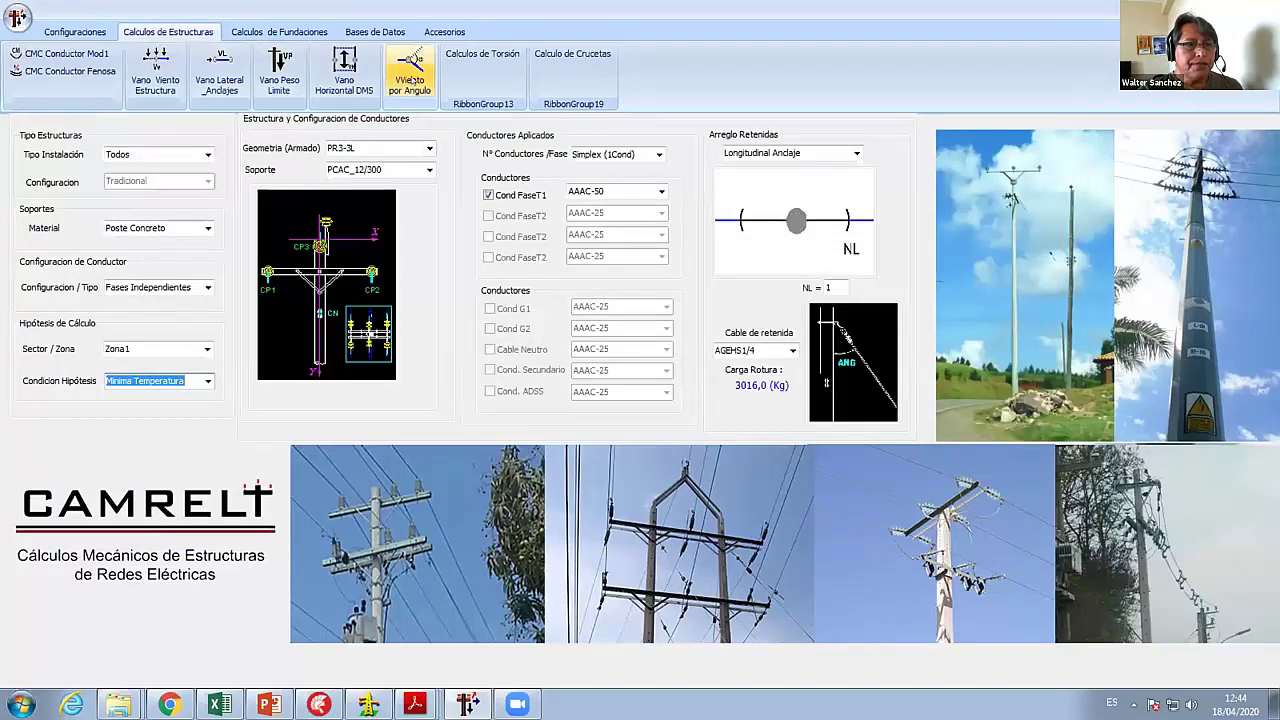
# - Try to open the wind span by angle calculation, and continue past the debugger exception
pyautogui.click(411, 80)
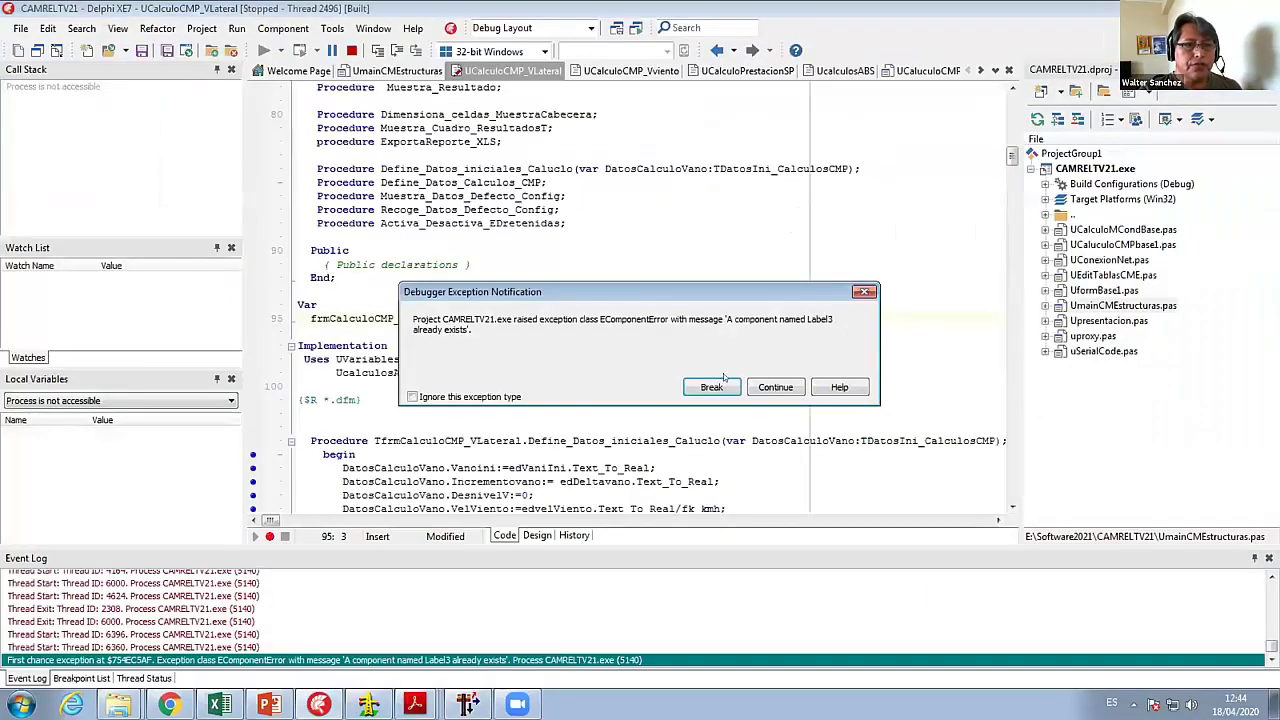
pyautogui.click(775, 387)
pyautogui.click(728, 405)
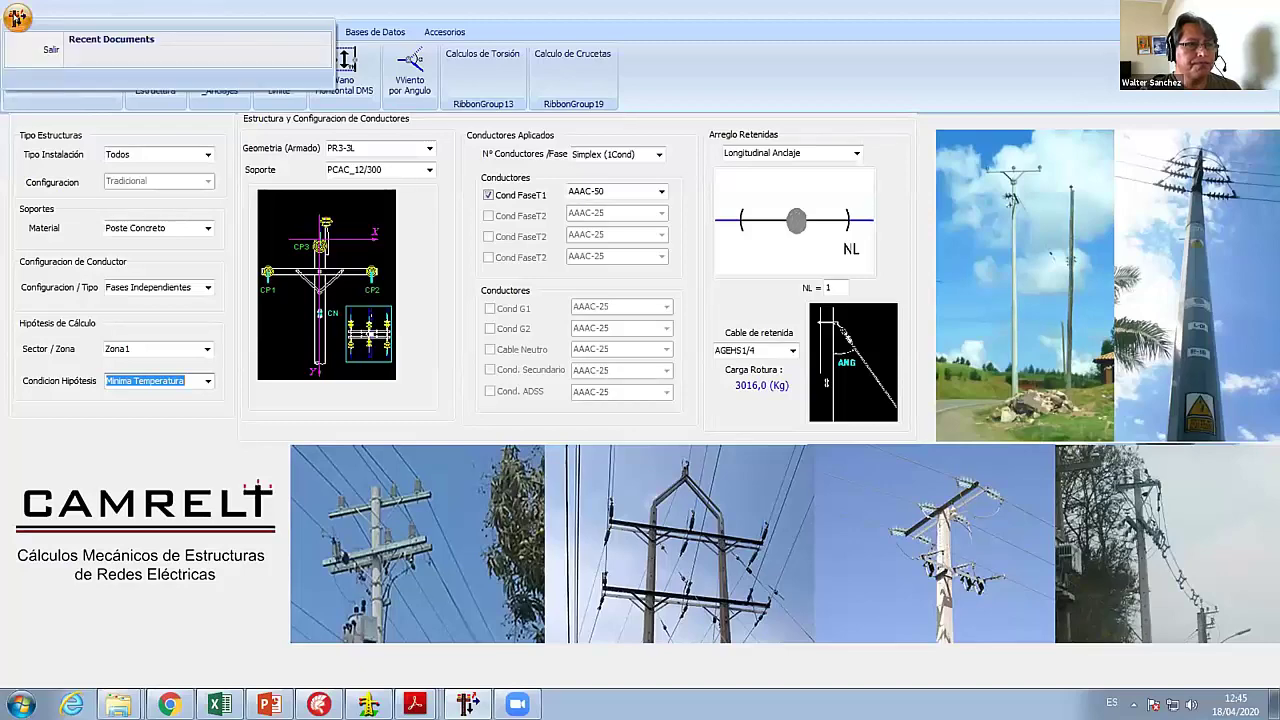
# - Open the torsion calculation form and exit the structure calculation program
pyautogui.click(483, 60)
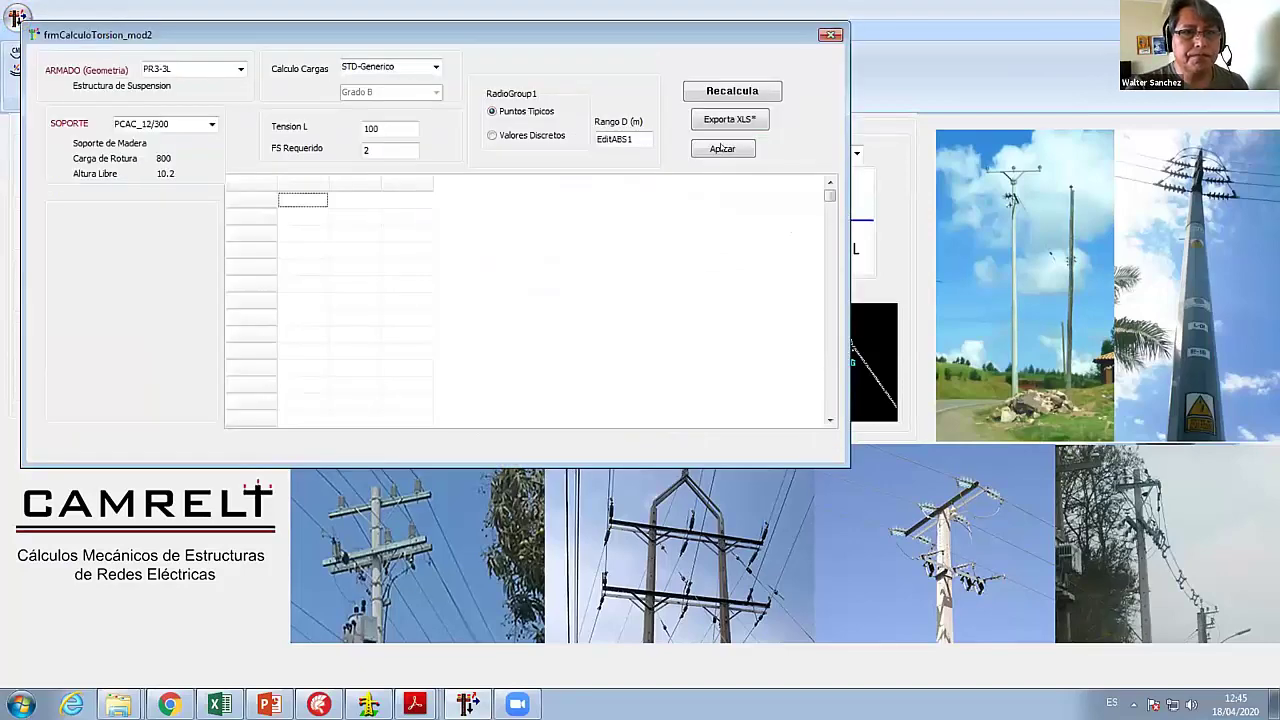
pyautogui.click(17, 17)
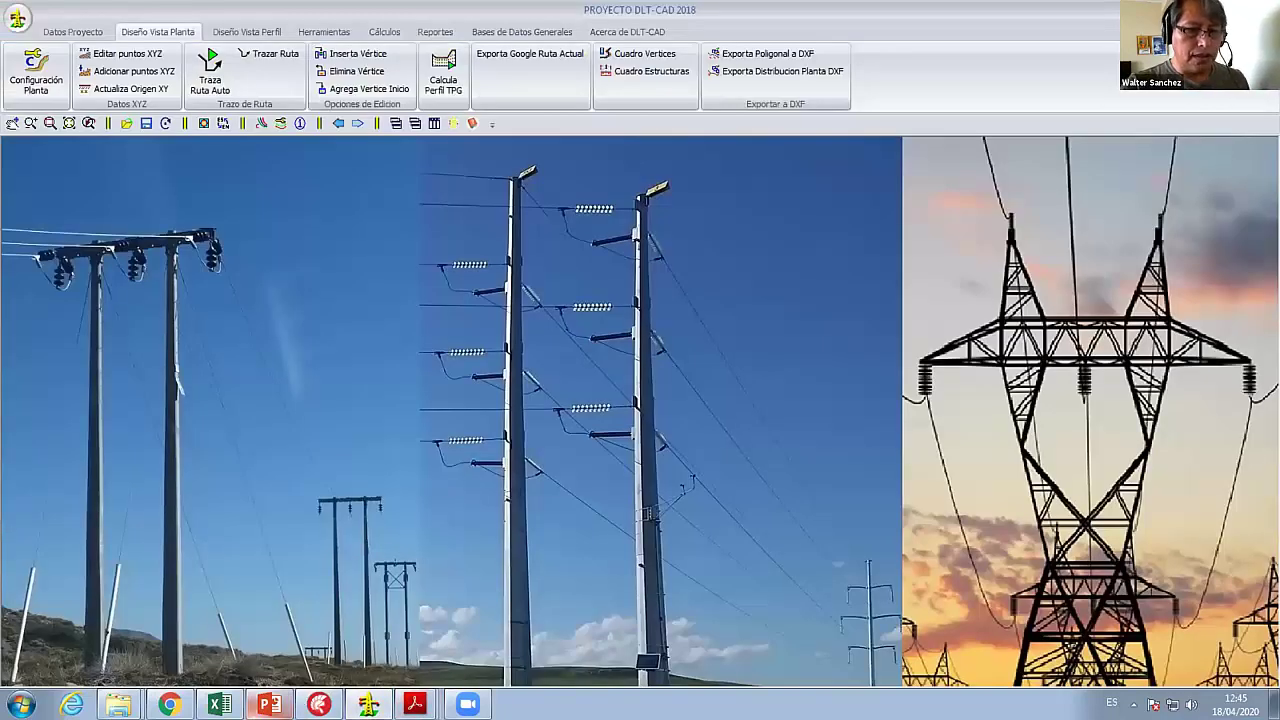
pyautogui.moveTo(181, 703)
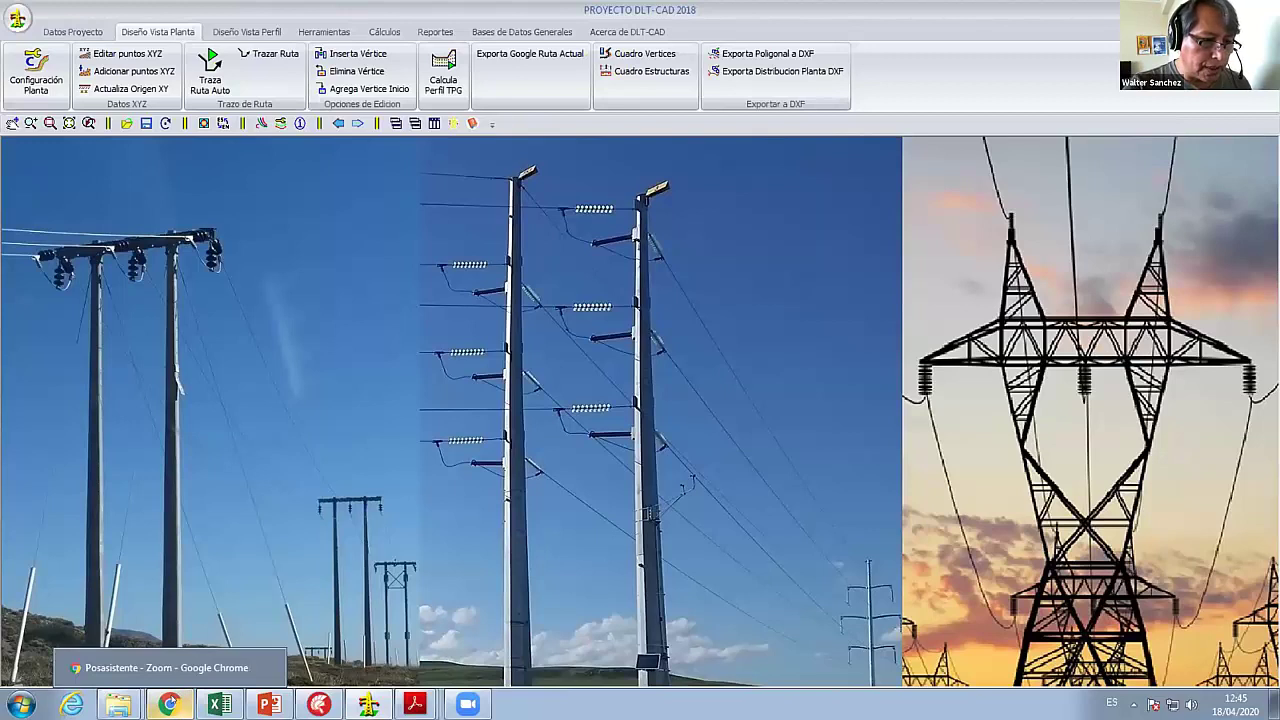
pyautogui.click(170, 704)
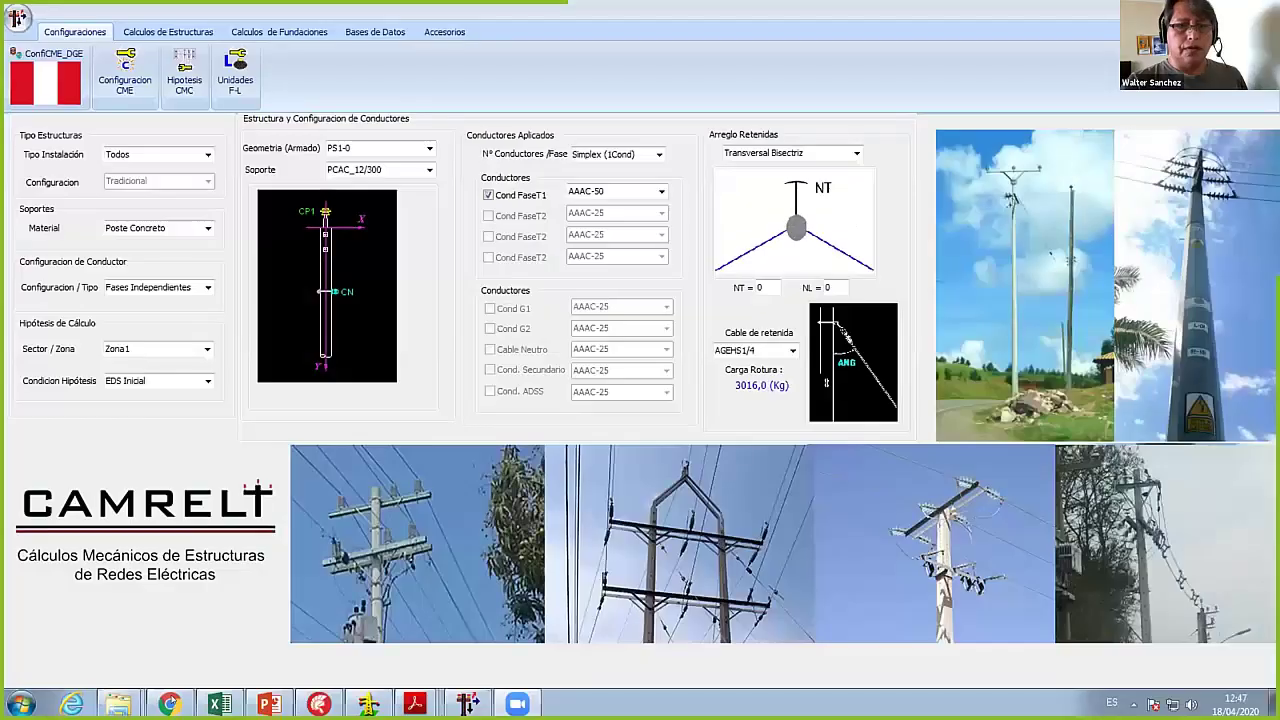
pyautogui.click(137, 274)
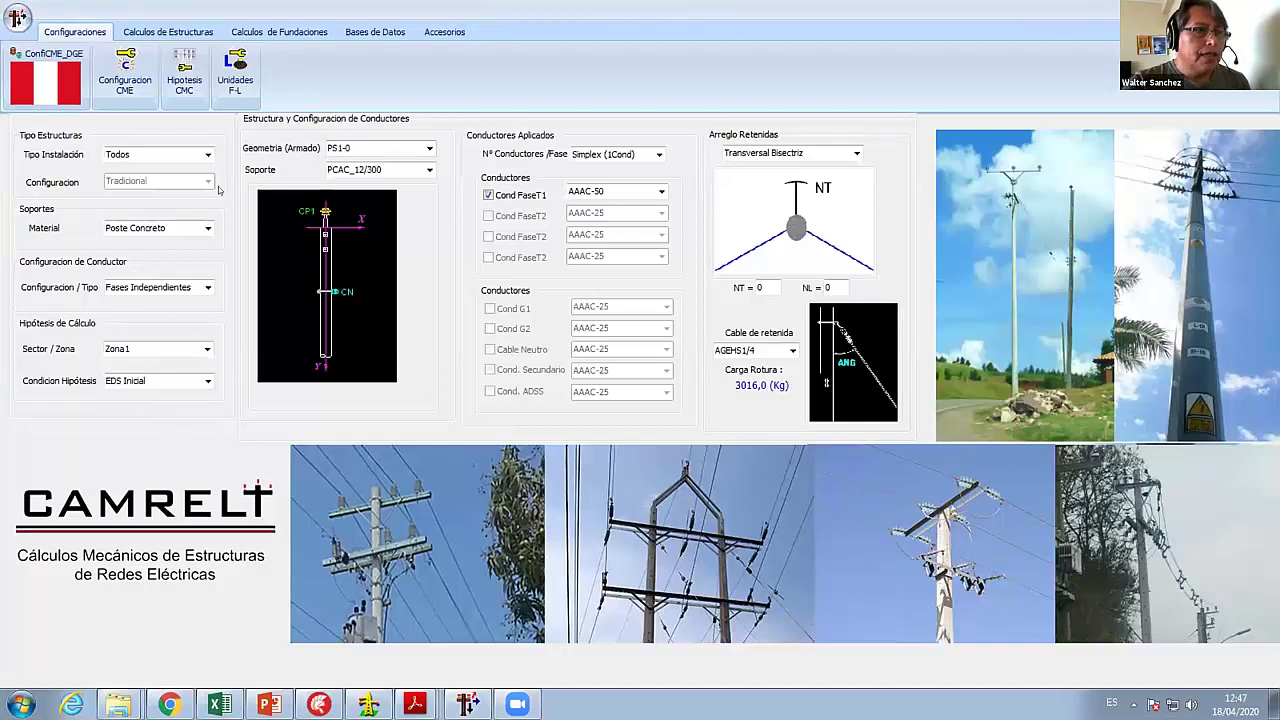
# - Set the structure geometry to PA1-3L
pyautogui.click(429, 148)
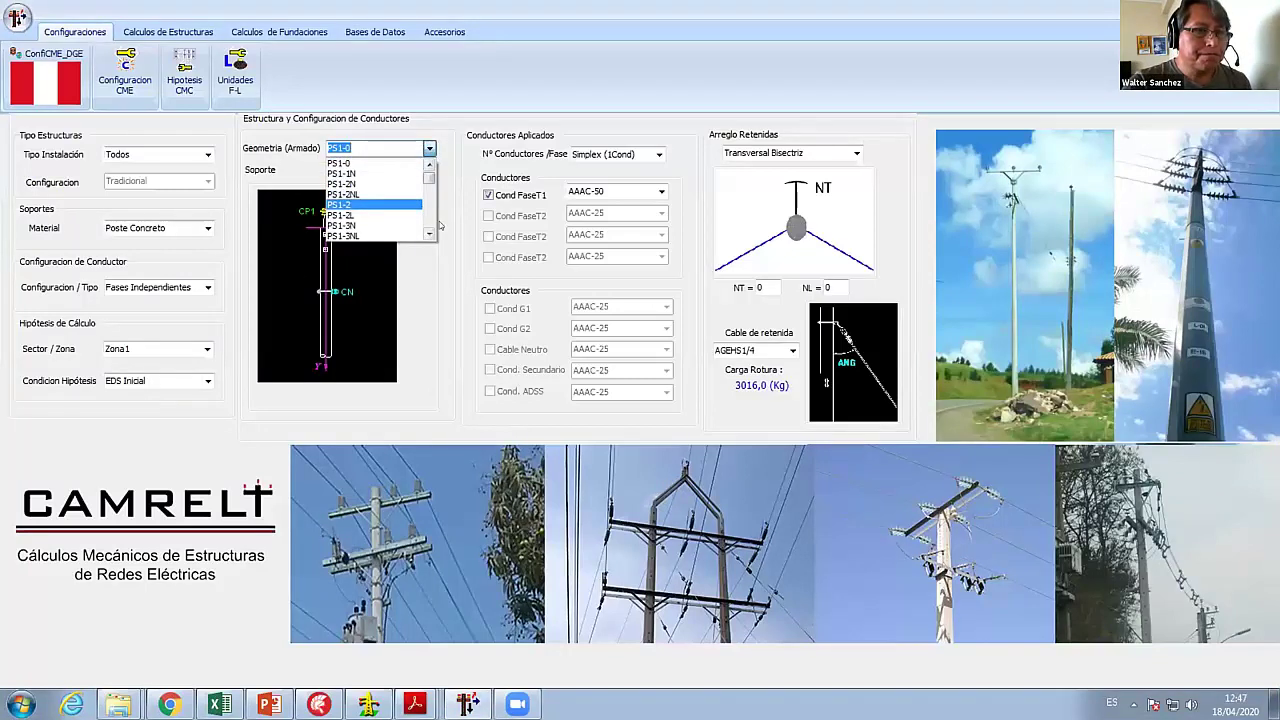
pyautogui.click(429, 181)
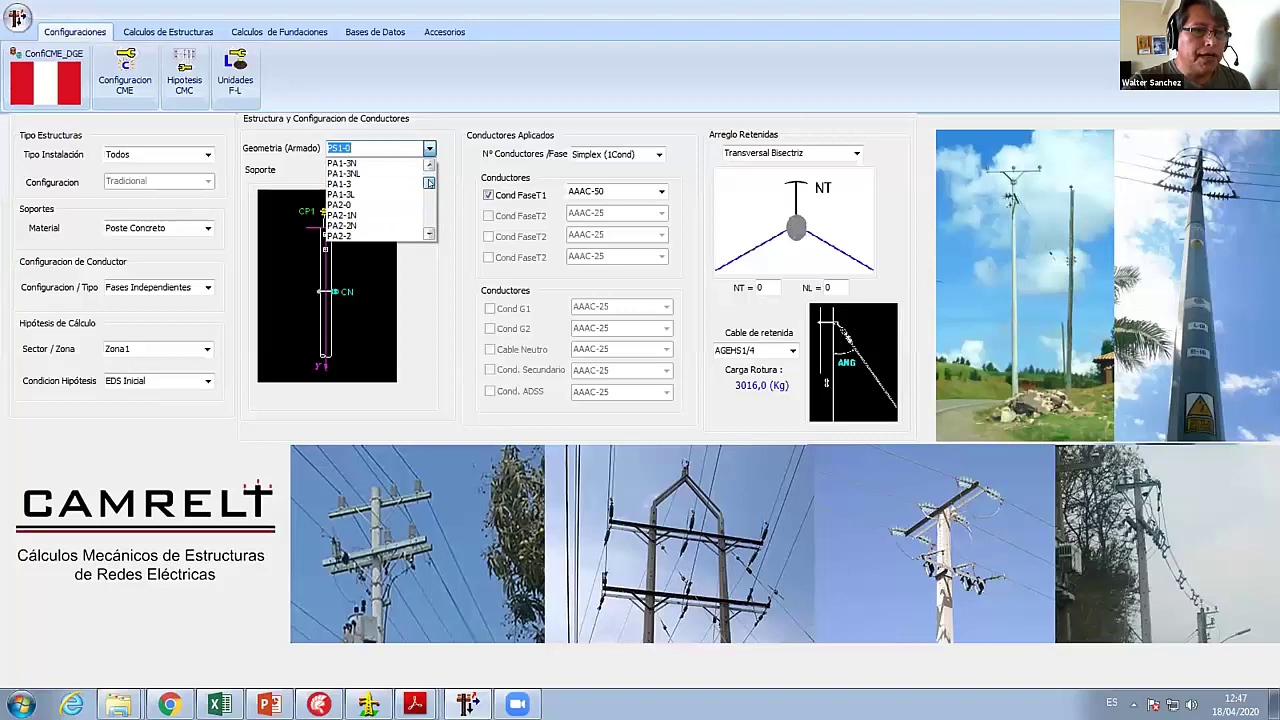
pyautogui.click(428, 234)
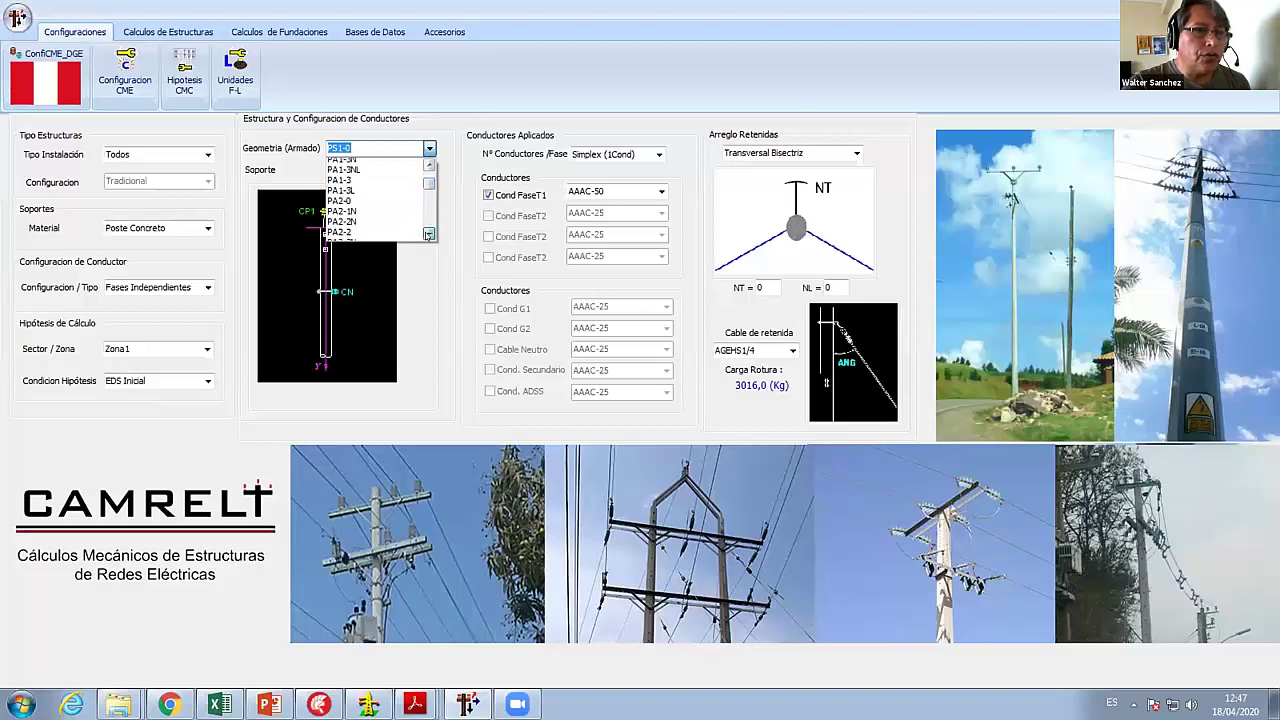
pyautogui.click(428, 234)
pyautogui.click(428, 234)
pyautogui.click(428, 234)
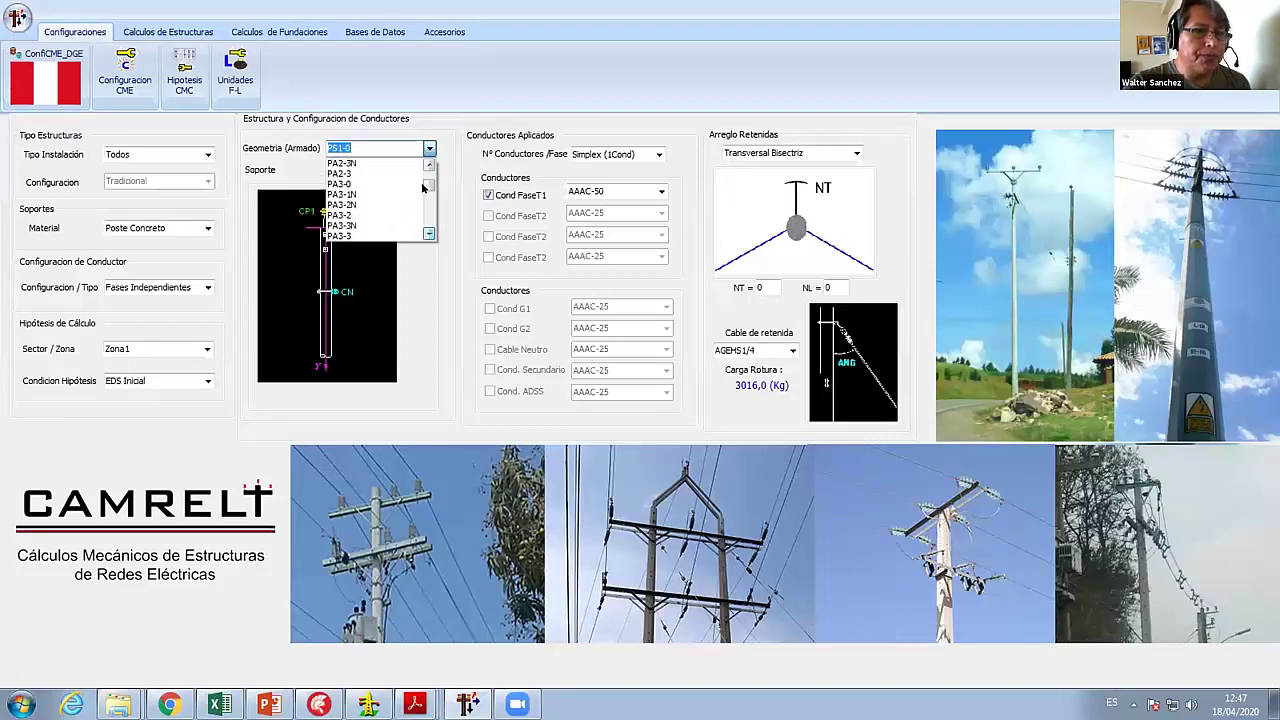
pyautogui.moveTo(428, 186); pyautogui.dragTo(428, 176)
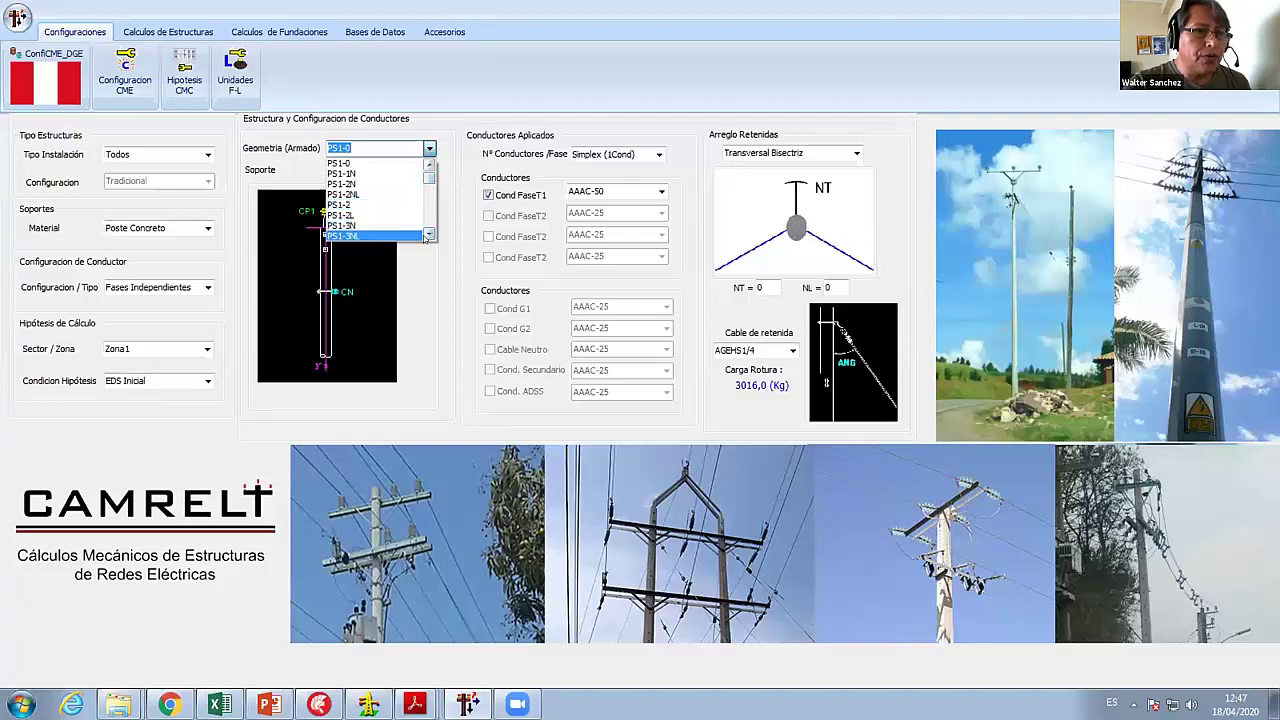
pyautogui.click(428, 235)
pyautogui.click(428, 235)
pyautogui.click(428, 235)
pyautogui.click(428, 235)
pyautogui.click(428, 235)
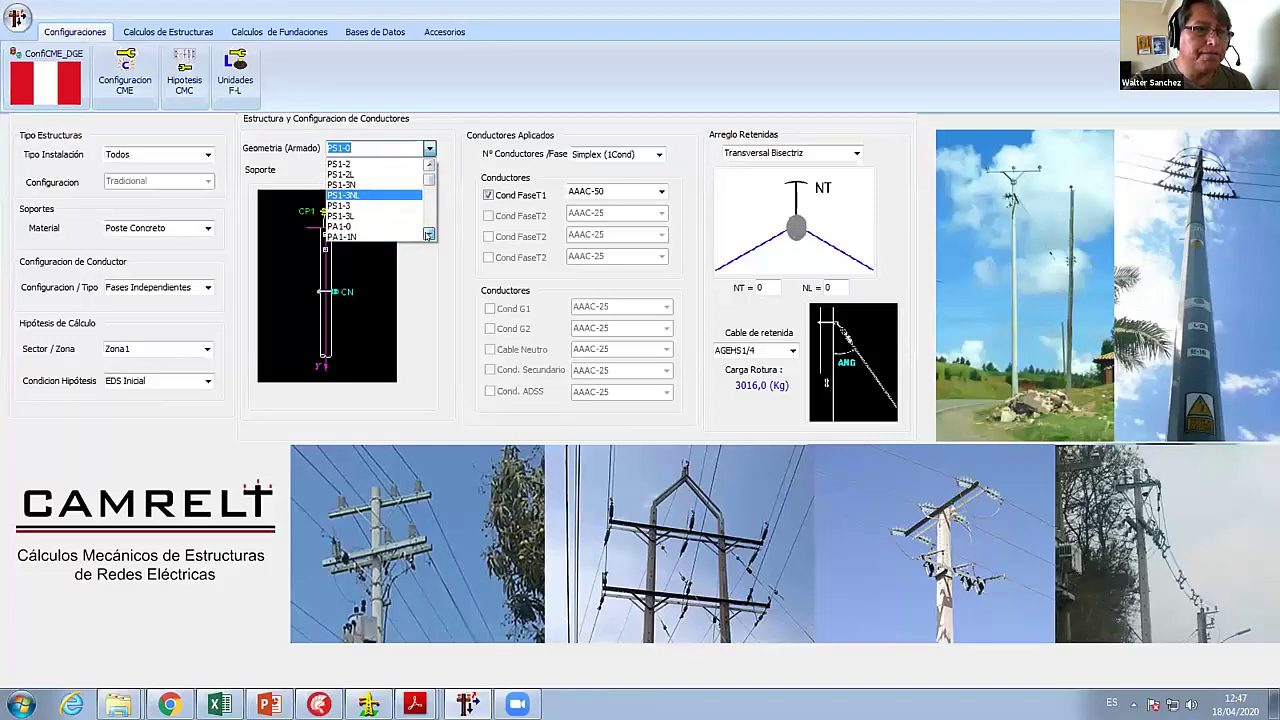
pyautogui.click(428, 235)
pyautogui.click(428, 235)
pyautogui.click(428, 235)
pyautogui.click(428, 235)
pyautogui.click(428, 235)
pyautogui.click(428, 235)
pyautogui.click(428, 235)
pyautogui.click(428, 235)
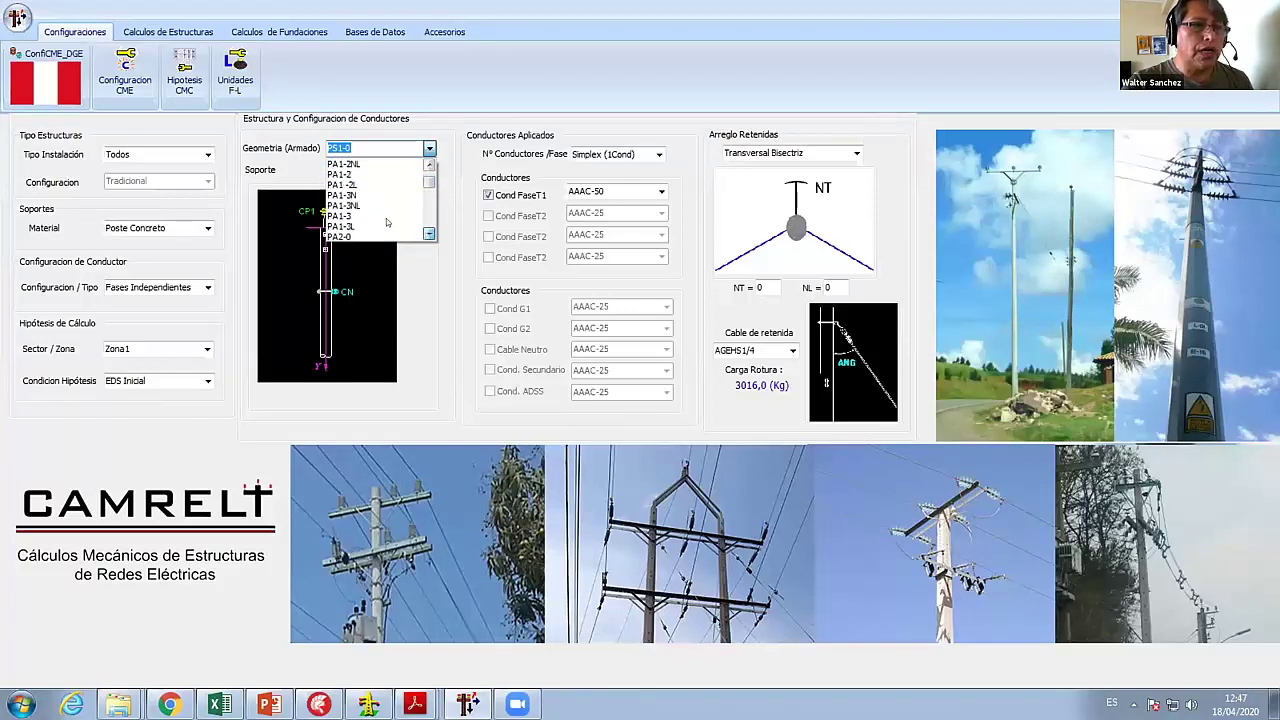
pyautogui.click(428, 235)
pyautogui.click(428, 235)
pyautogui.click(362, 208)
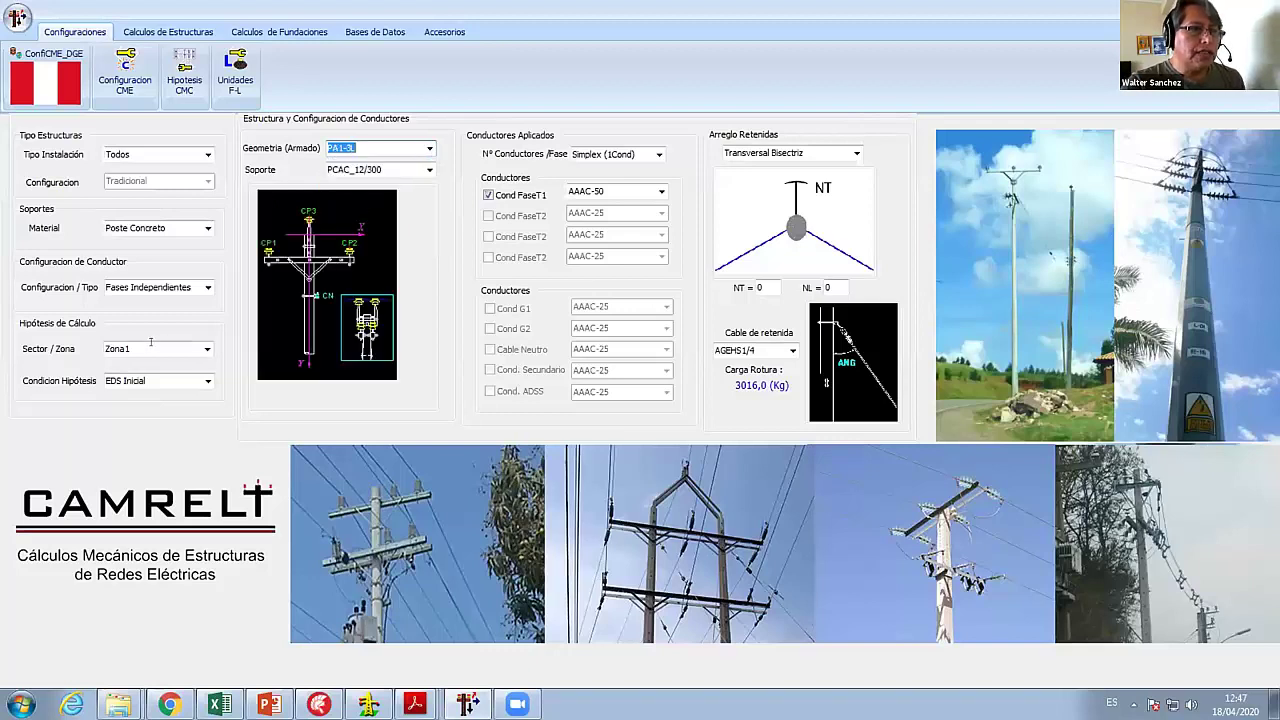
# - Set the hypothesis condition to Maximo Viento
pyautogui.click(200, 381)
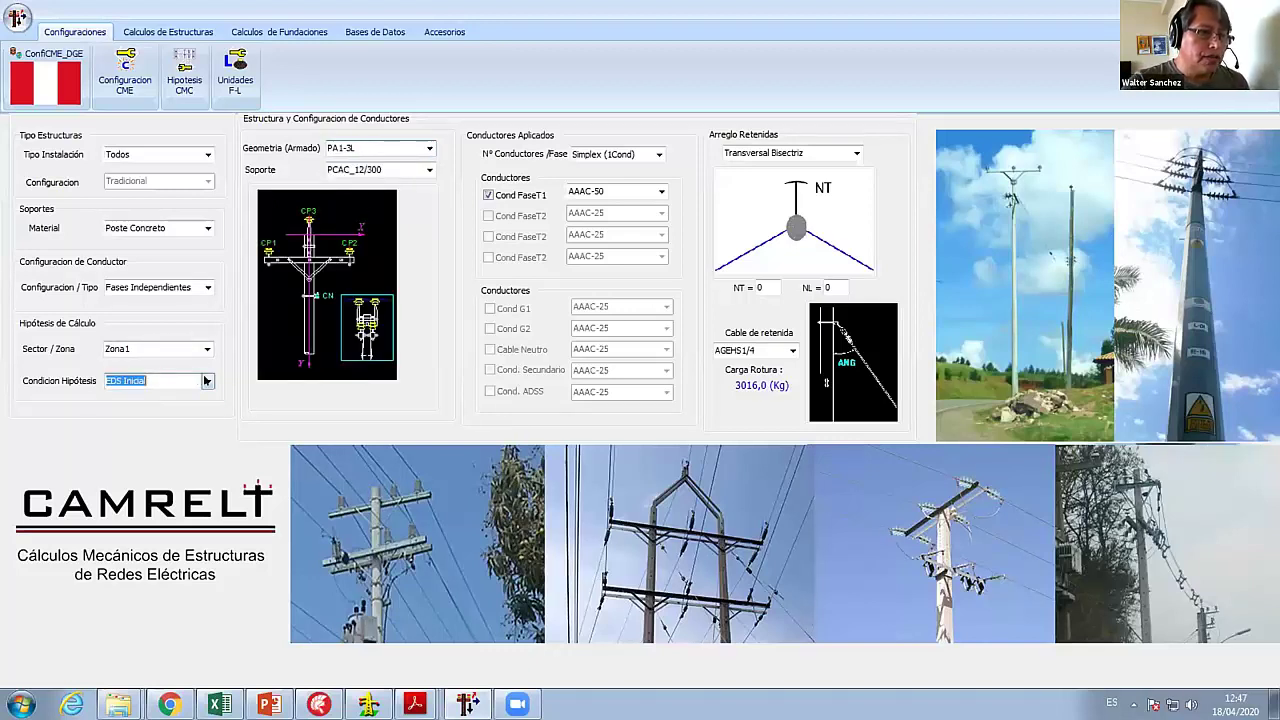
pyautogui.click(208, 381)
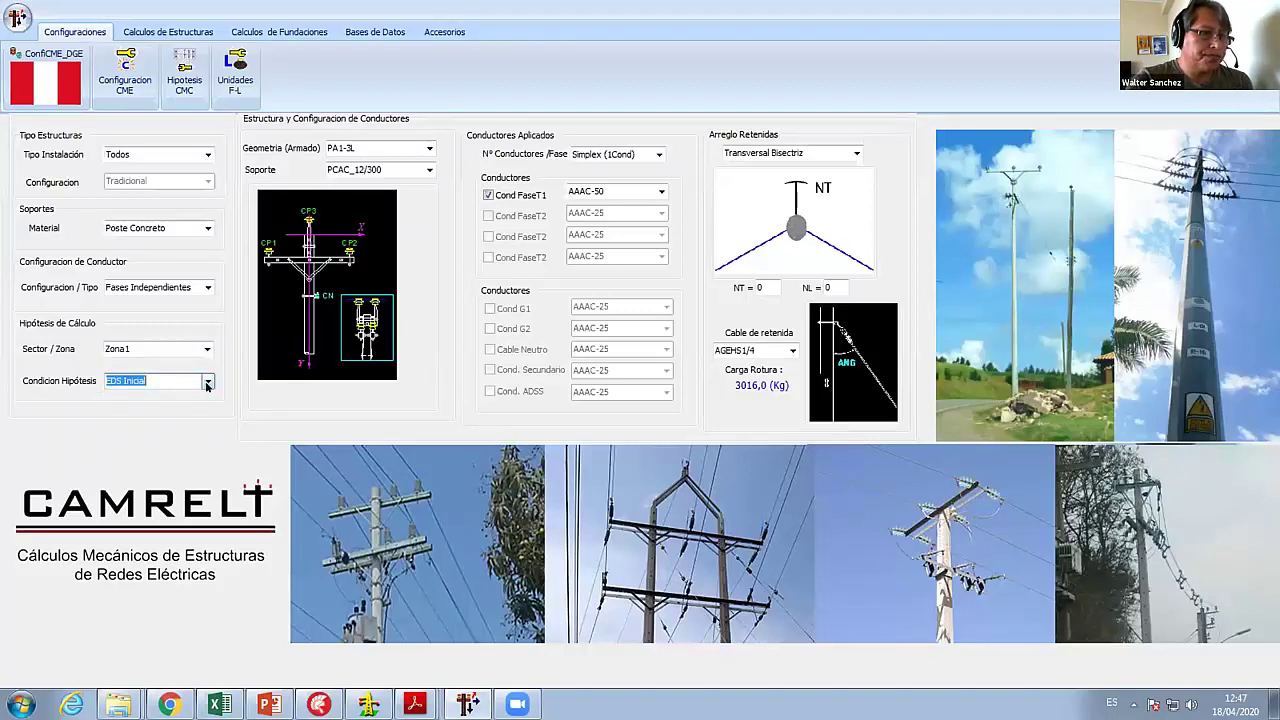
pyautogui.click(208, 383)
pyautogui.click(172, 410)
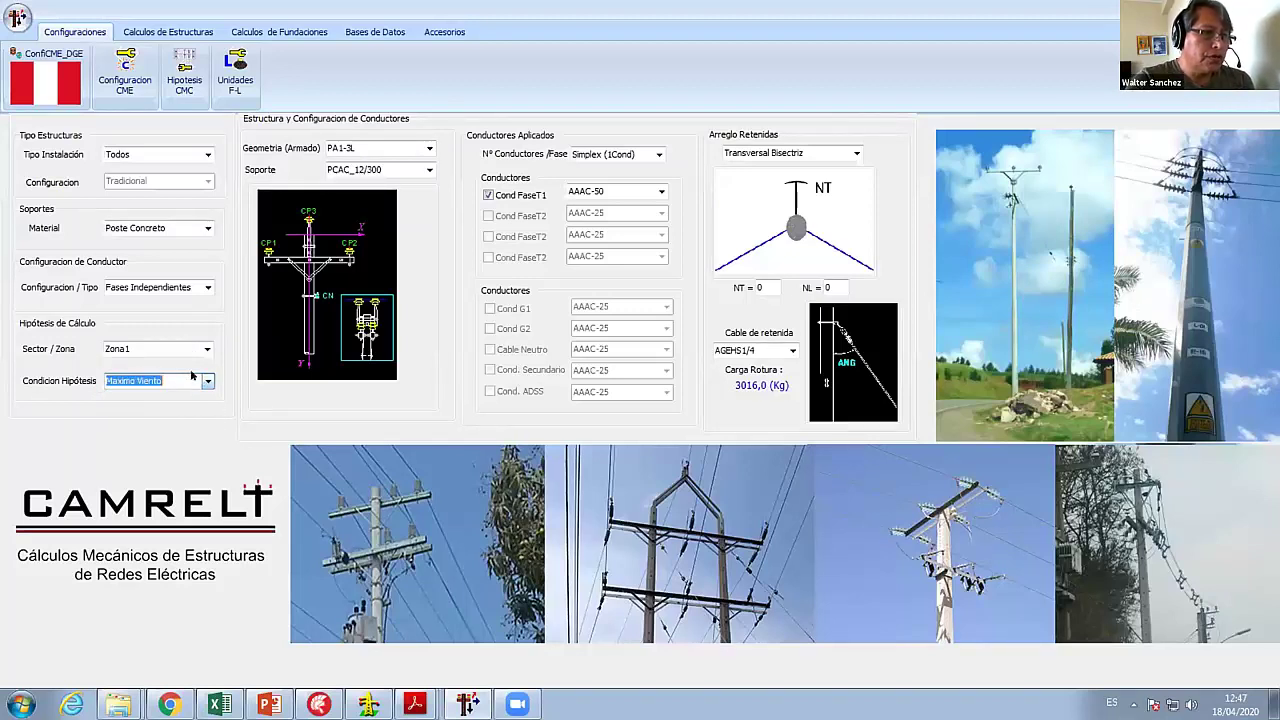
# - Open the wind span by angle calculation for PA1-3L, continuing past the debugger exception and dismissing the error
pyautogui.click(190, 32)
pyautogui.click(405, 75)
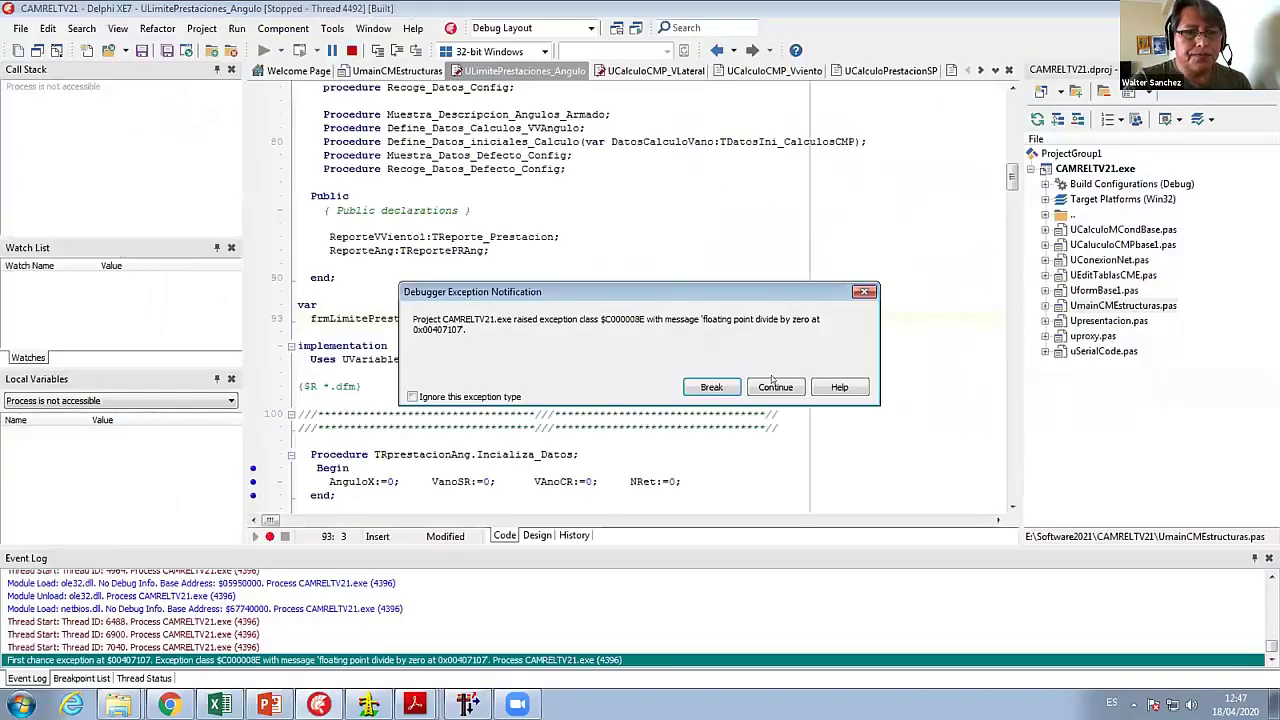
pyautogui.click(774, 386)
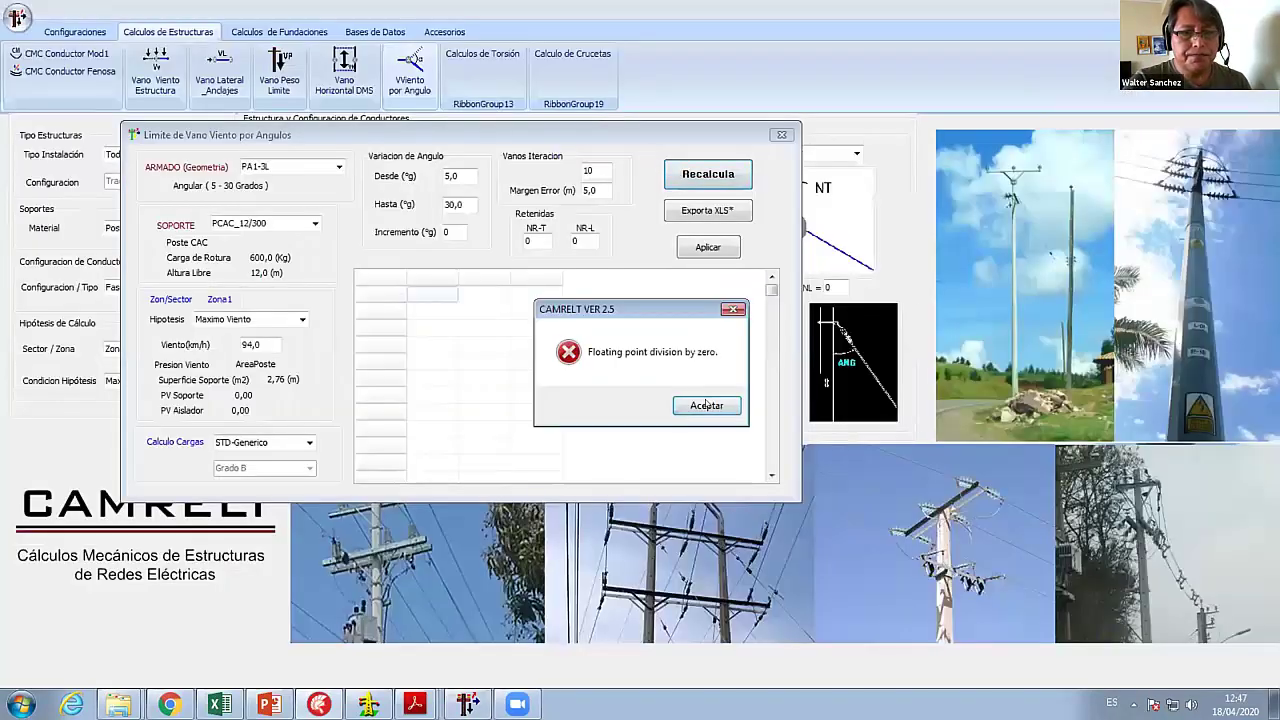
pyautogui.press('Return')
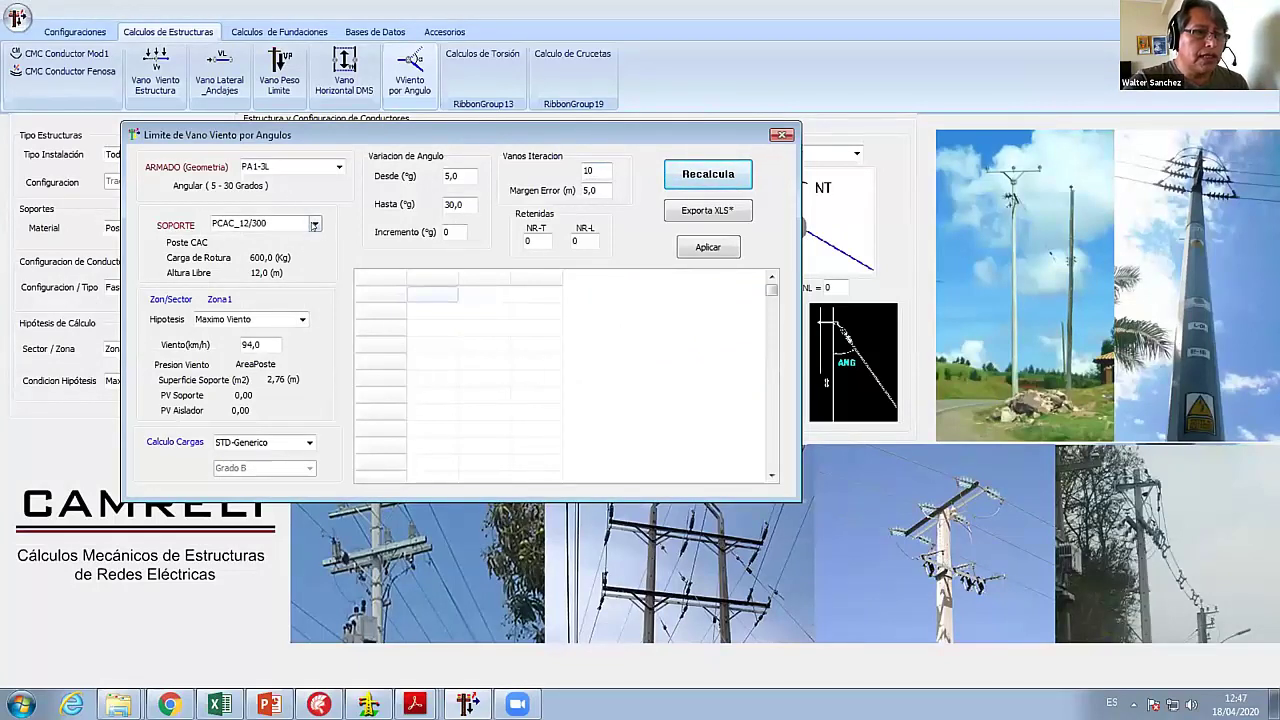
# - Reselect the PCAC_12/300 support and set the number of transverse guys to 1 in the wind span by angle form
pyautogui.click(314, 225)
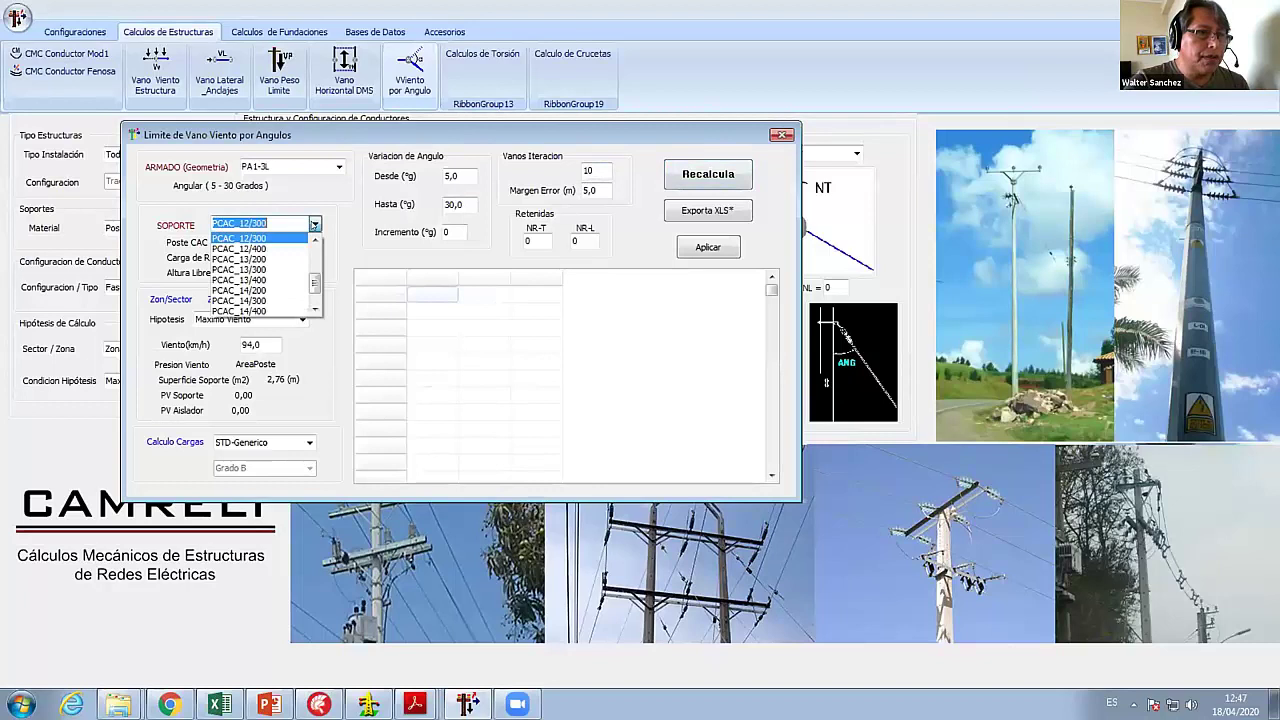
pyautogui.click(286, 238)
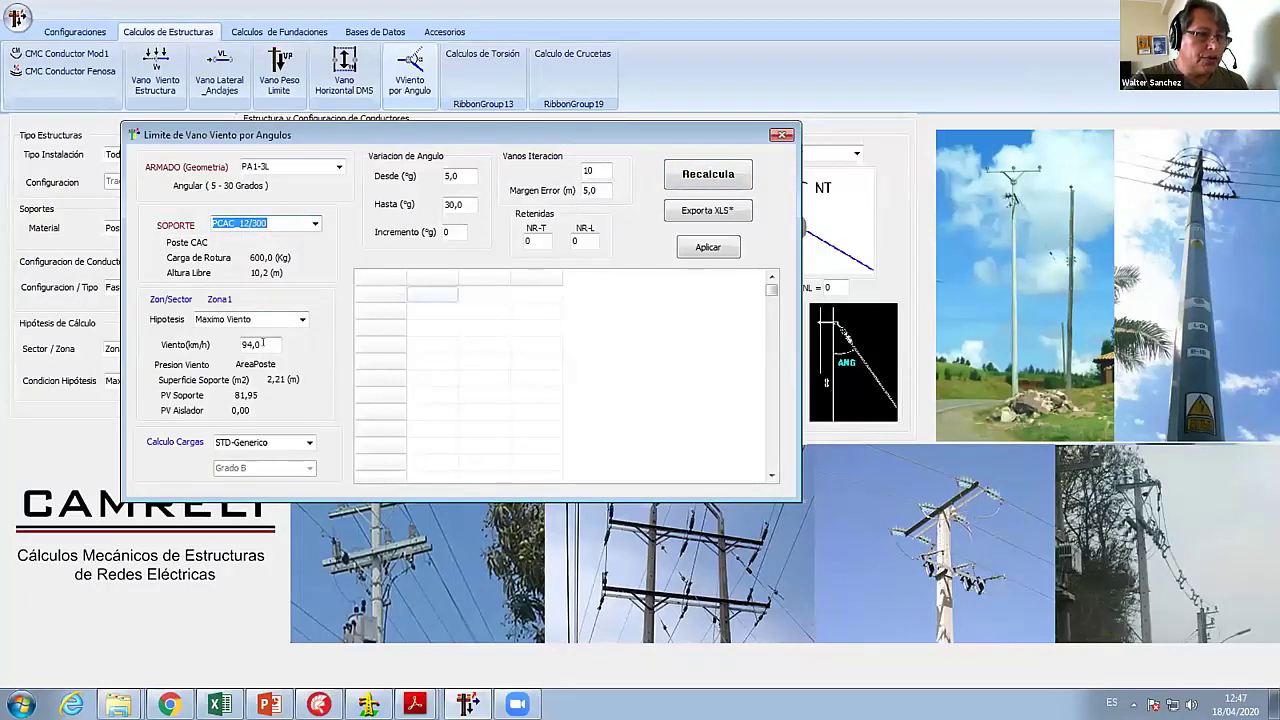
pyautogui.click(262, 344)
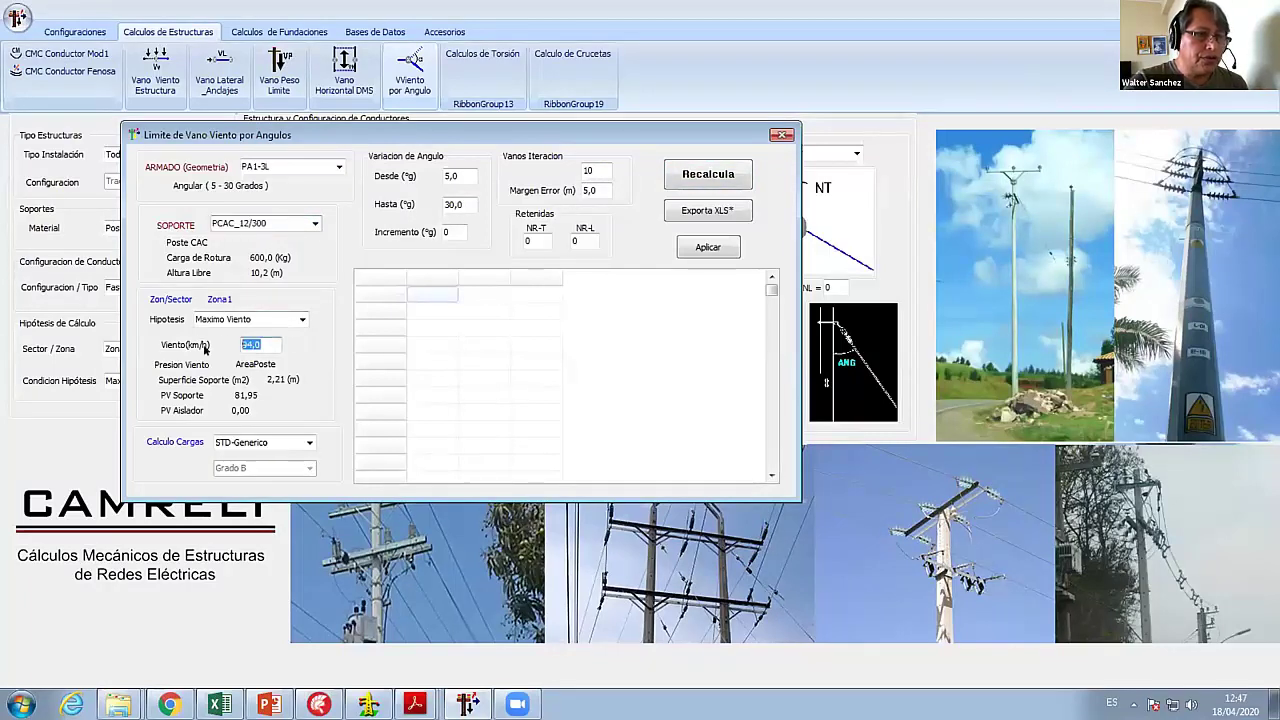
pyautogui.doubleClick(532, 240)
pyautogui.write('4')
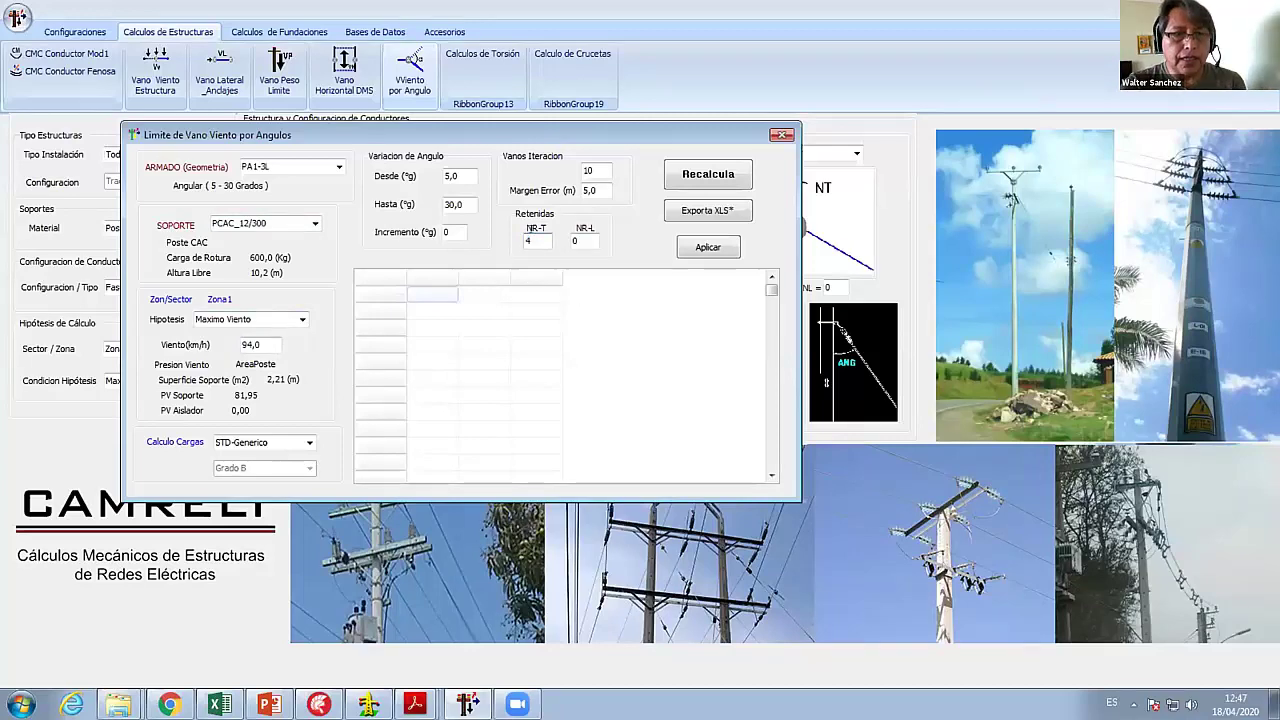
pyautogui.doubleClick(530, 240)
pyautogui.write('1')
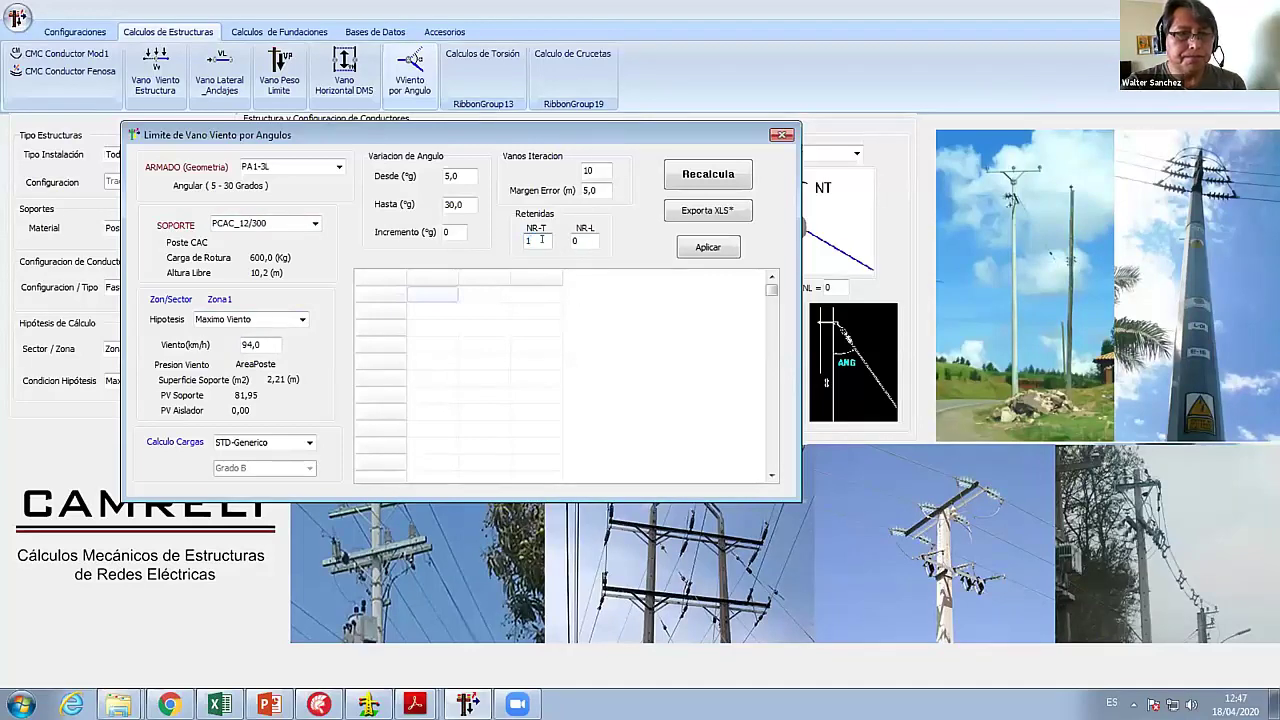
# - Try to recalculate the wind span limits by angle, dismiss the exception, and close the form
pyautogui.click(708, 174)
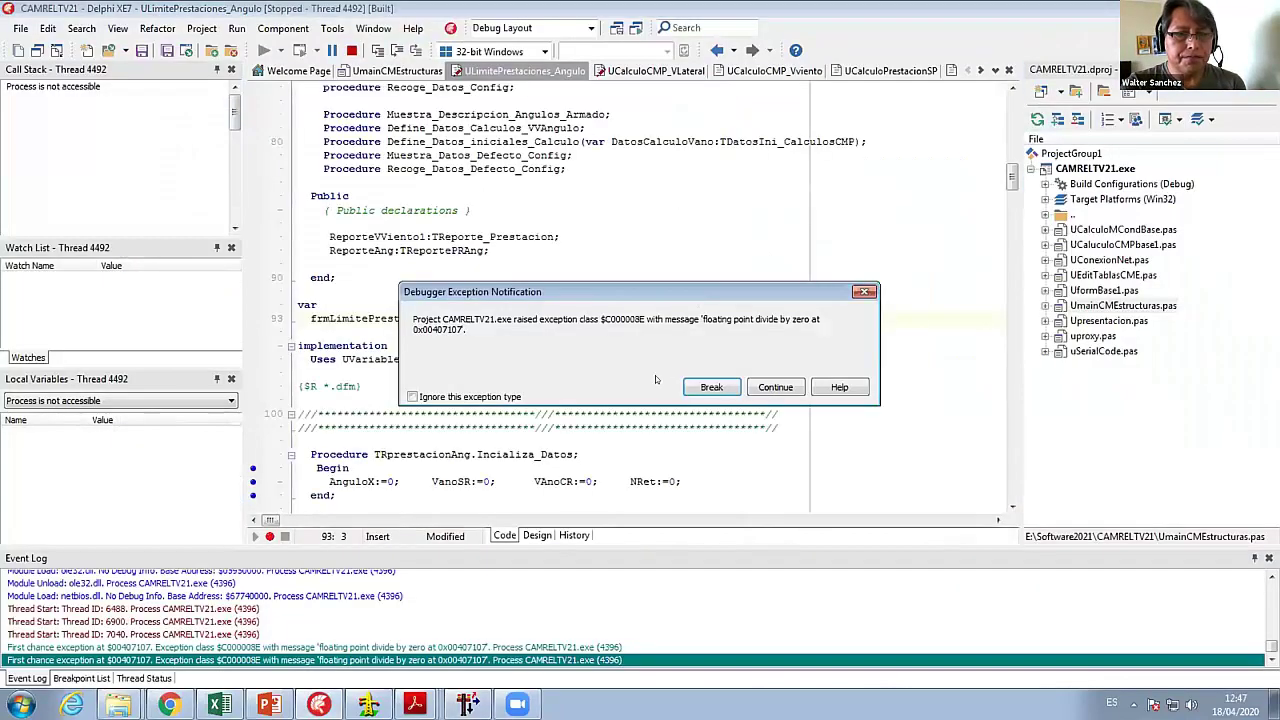
pyautogui.press('Return')
pyautogui.press('Return')
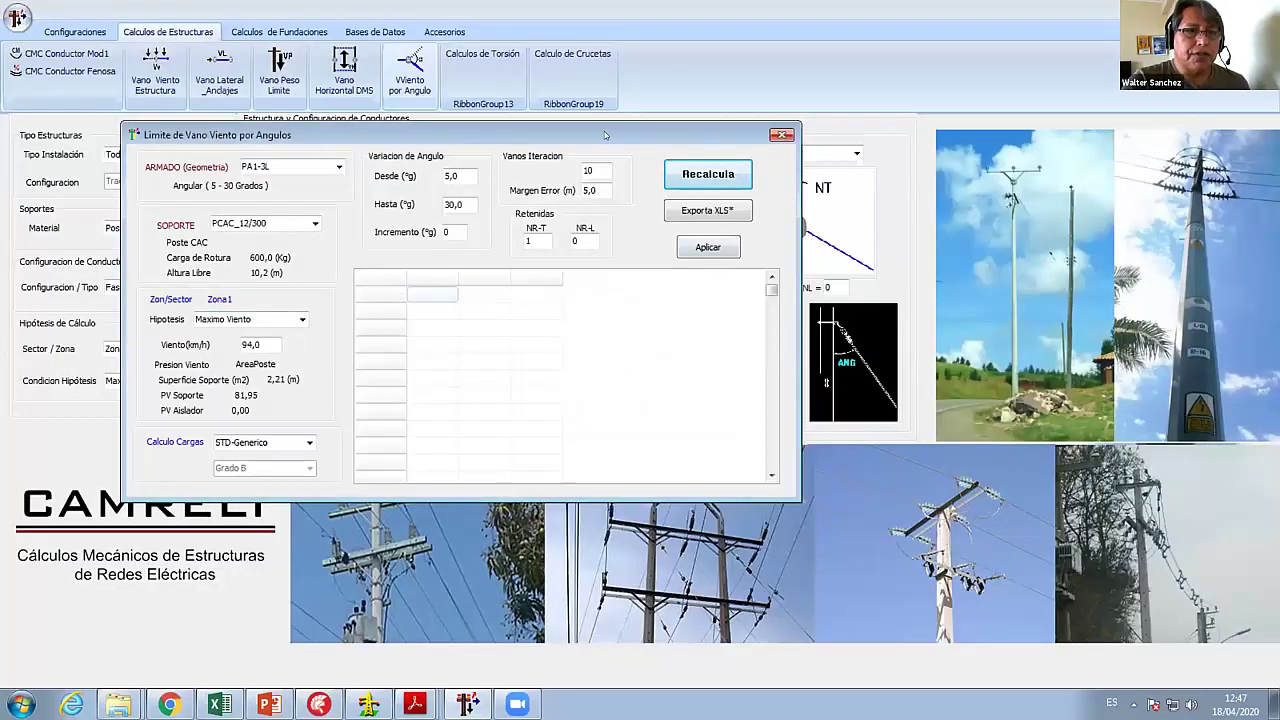
pyautogui.click(708, 247)
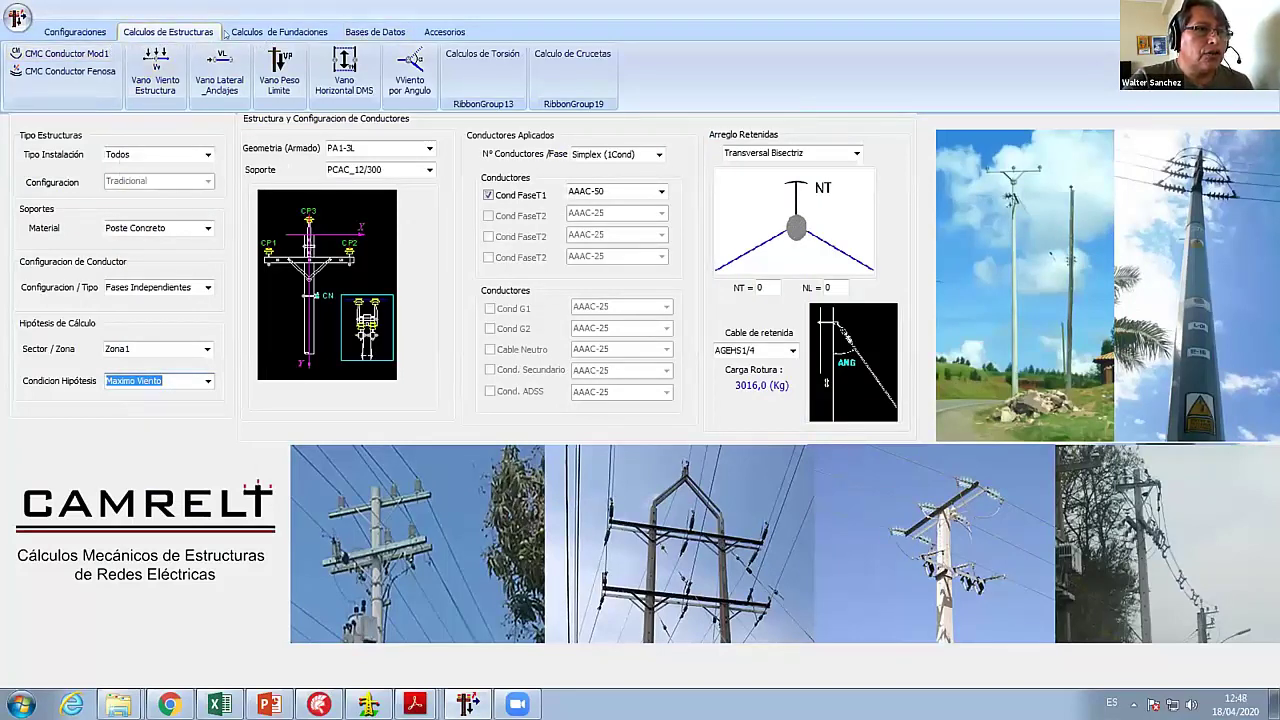
pyautogui.click(83, 33)
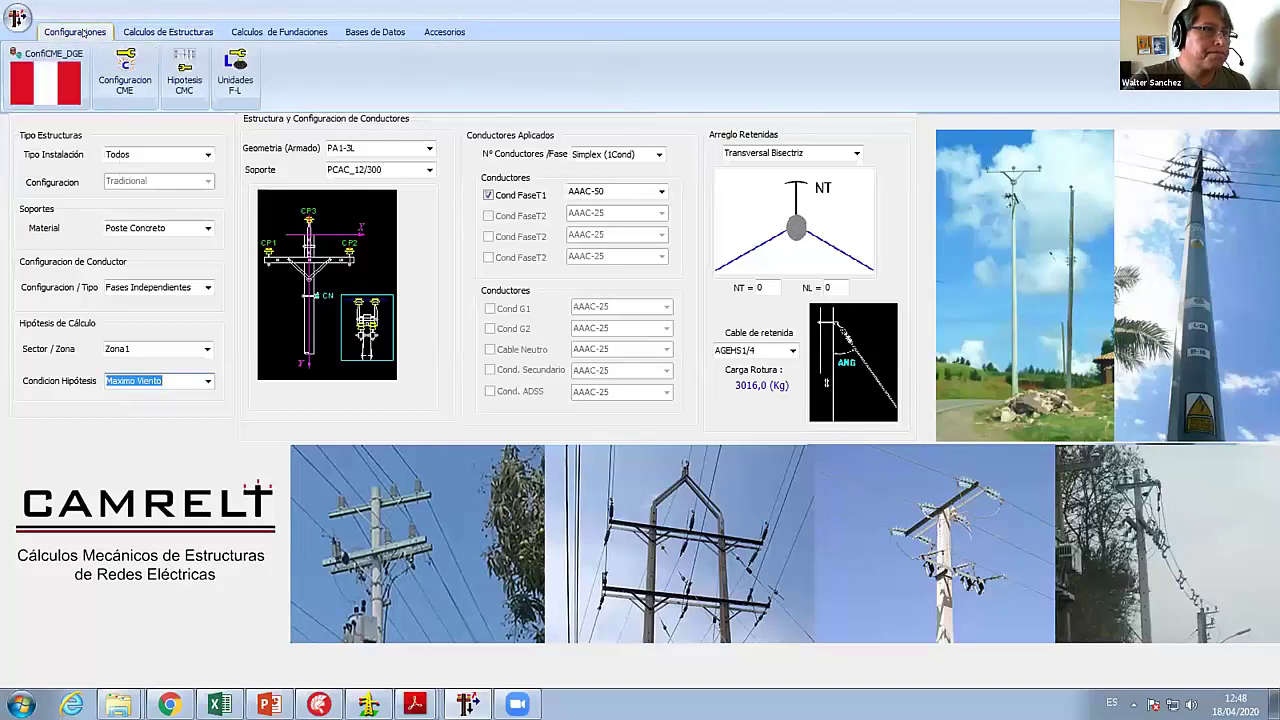
pyautogui.click(150, 32)
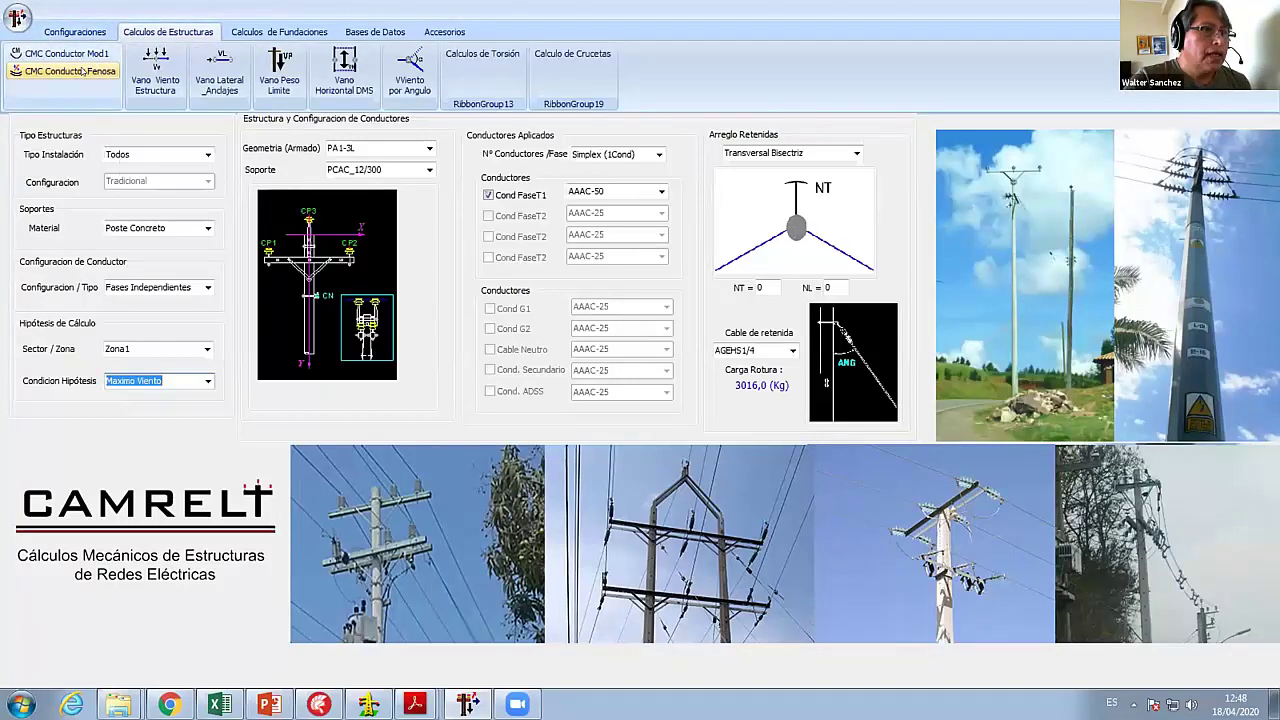
pyautogui.click(84, 72)
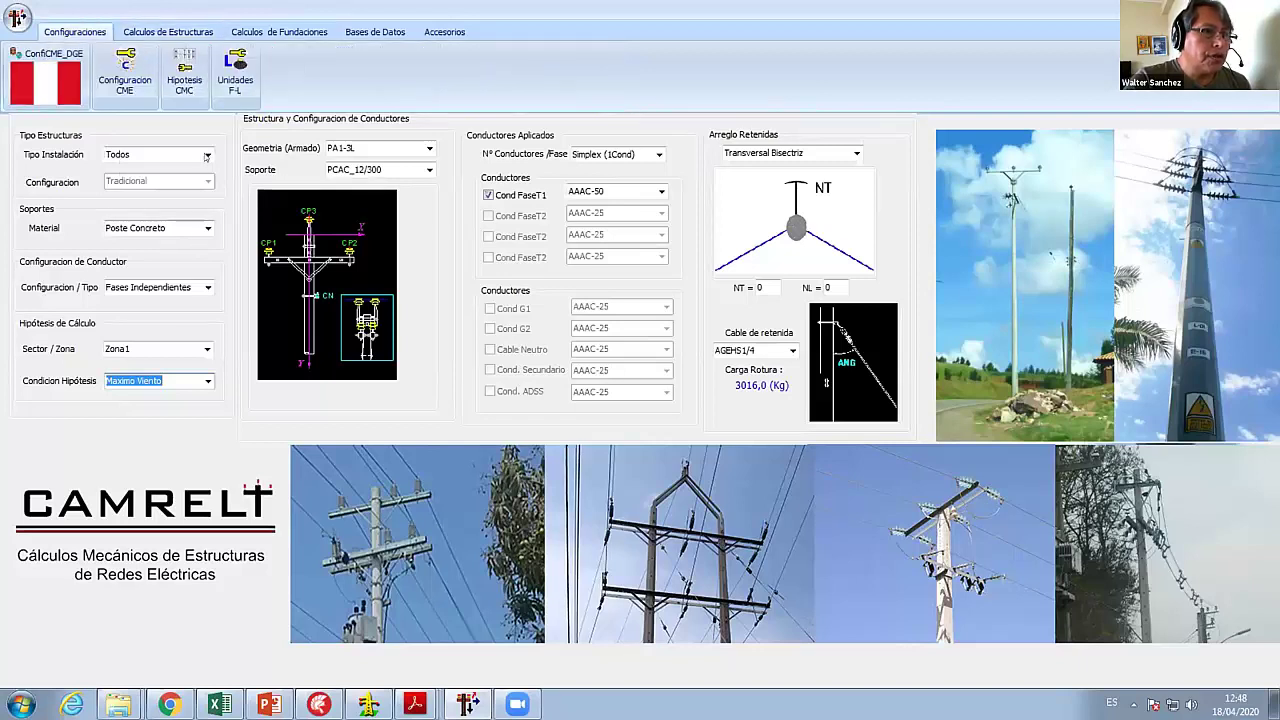
# - Set the installation type to Fases Independientes and reselect Fases Independientes as the conductor configuration
pyautogui.click(207, 155)
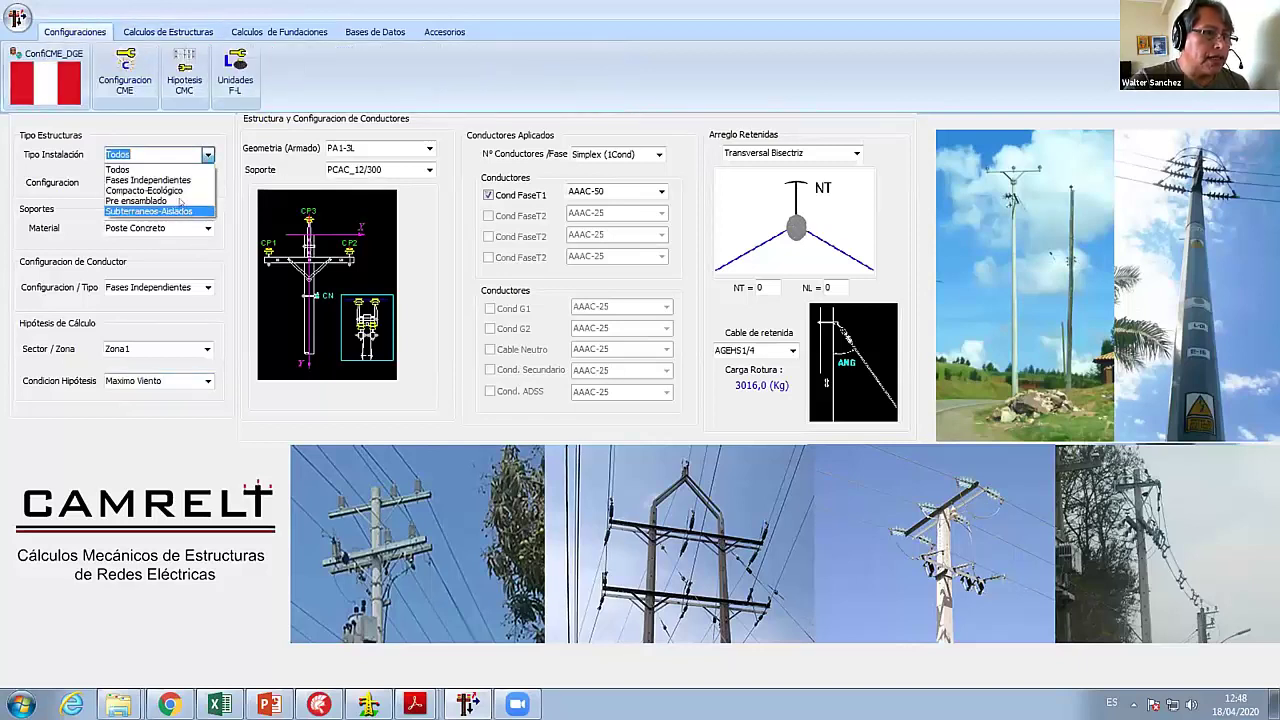
pyautogui.click(148, 180)
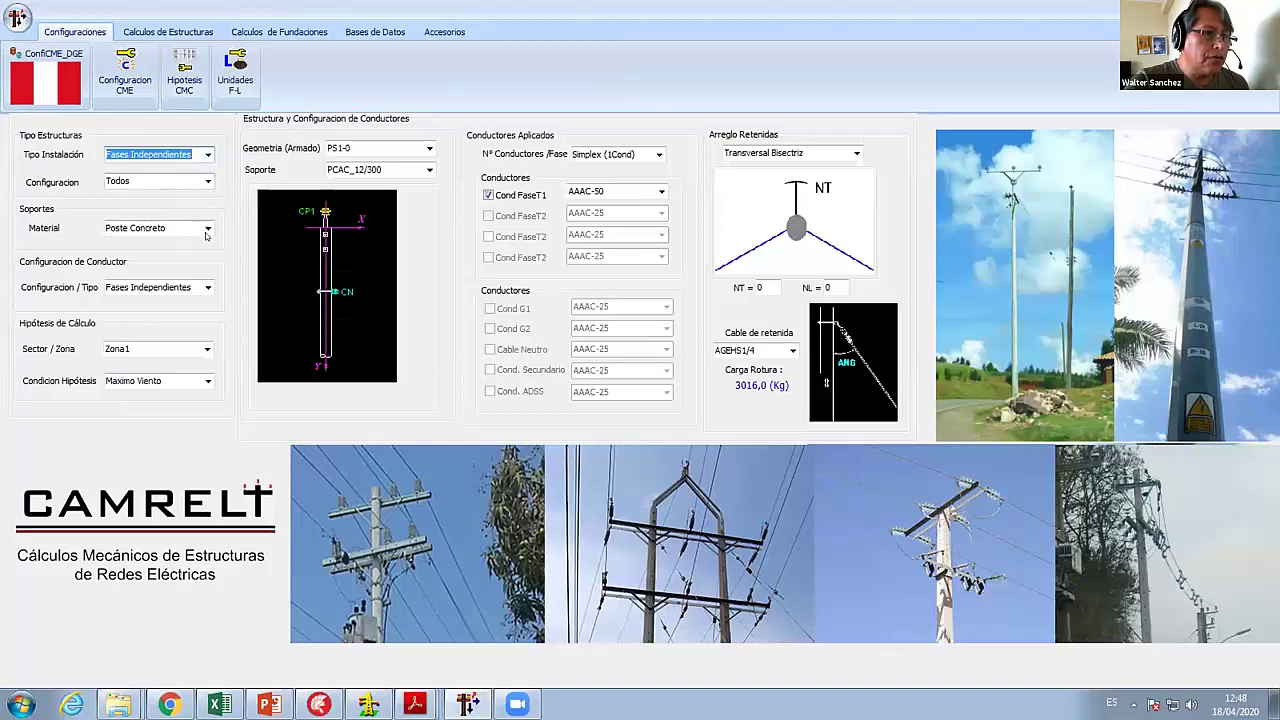
pyautogui.click(205, 227)
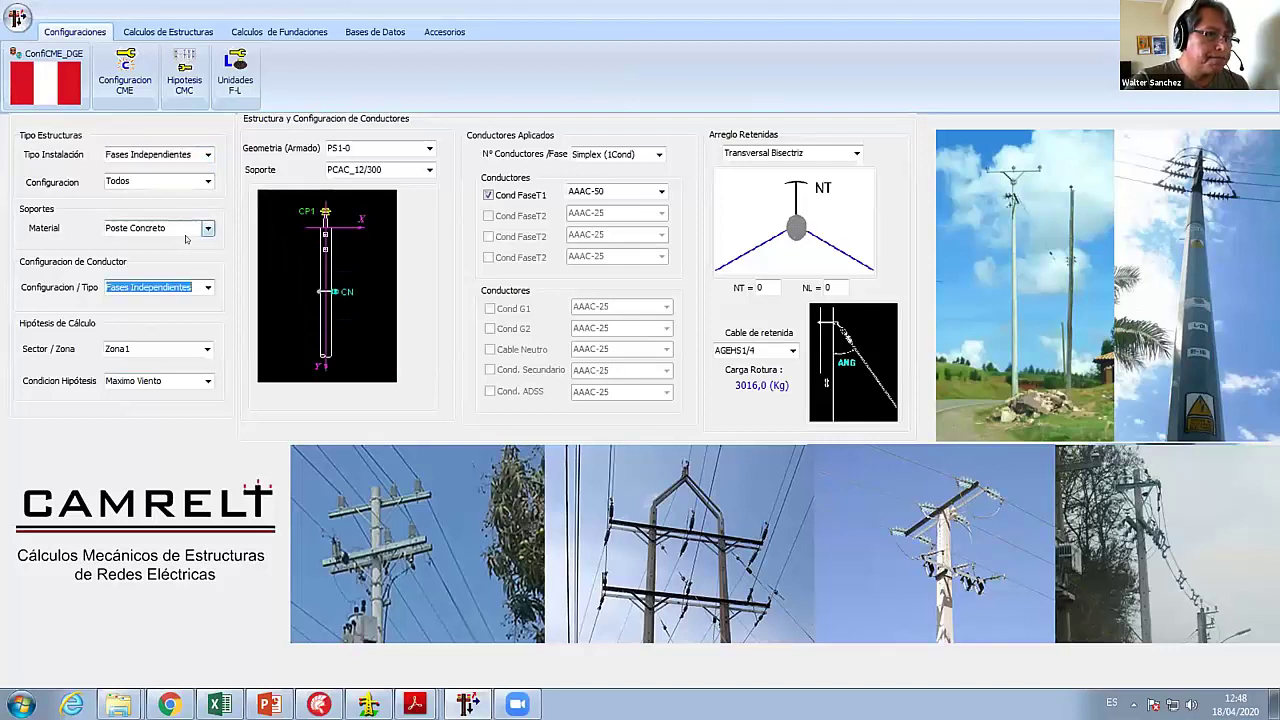
pyautogui.click(207, 297)
pyautogui.click(205, 287)
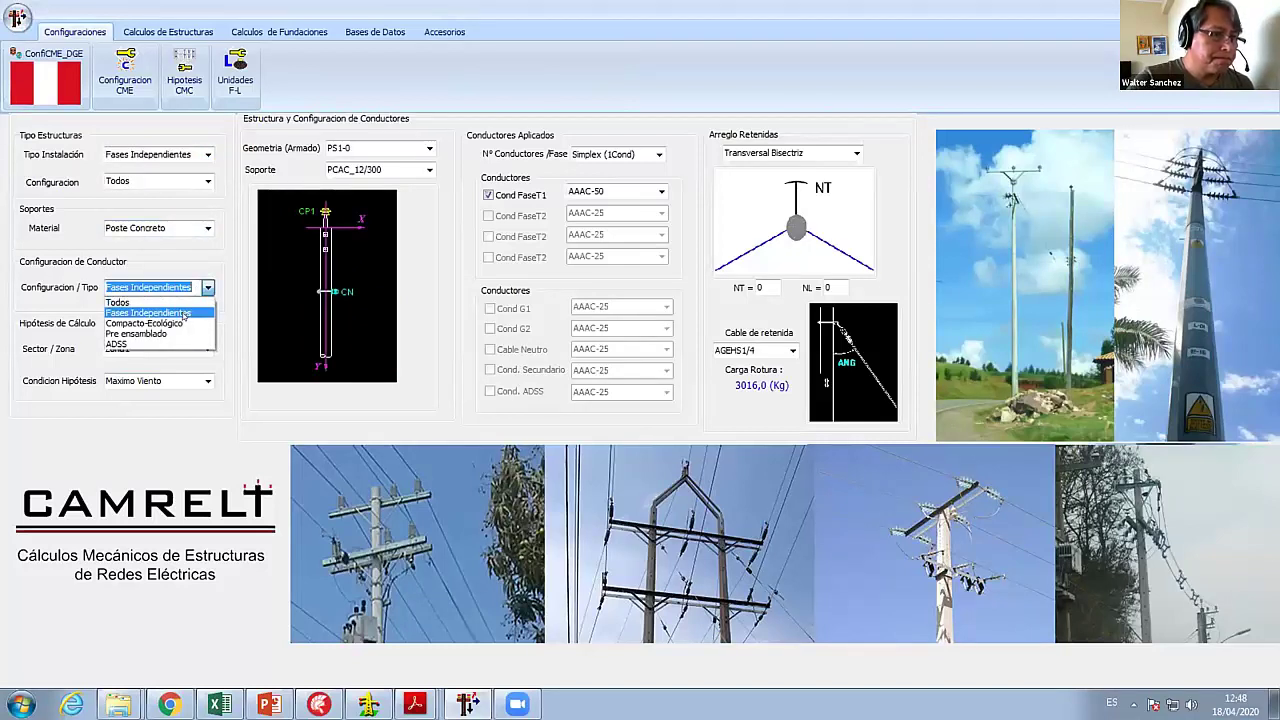
pyautogui.click(182, 314)
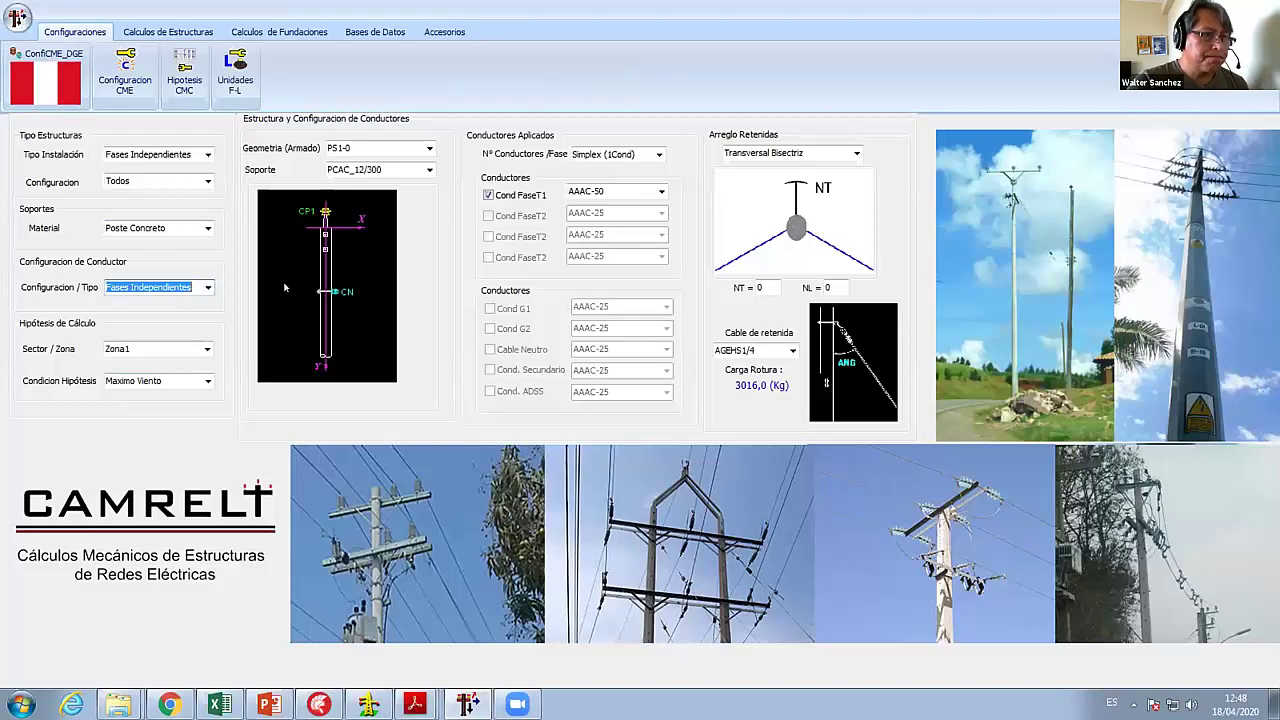
# - Load the Configuracion_LDS.cfg configuration file from the Settings folder
pyautogui.click(45, 70)
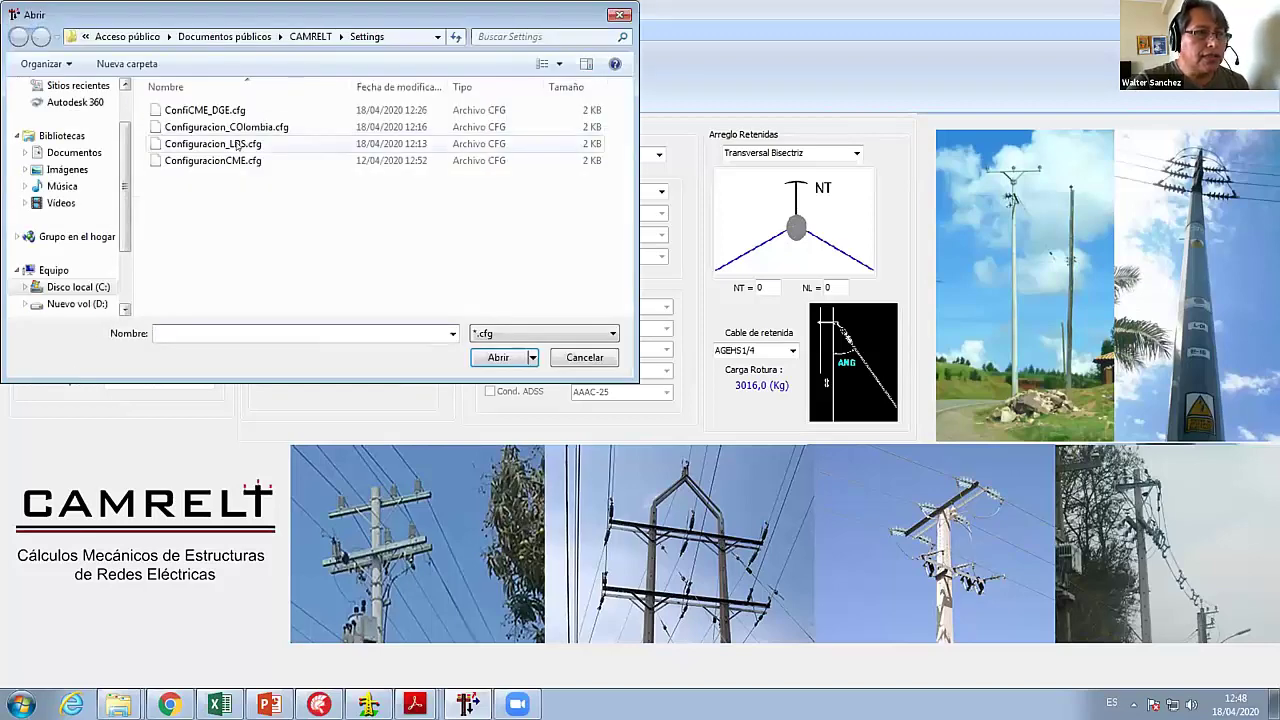
pyautogui.click(210, 143)
pyautogui.click(511, 357)
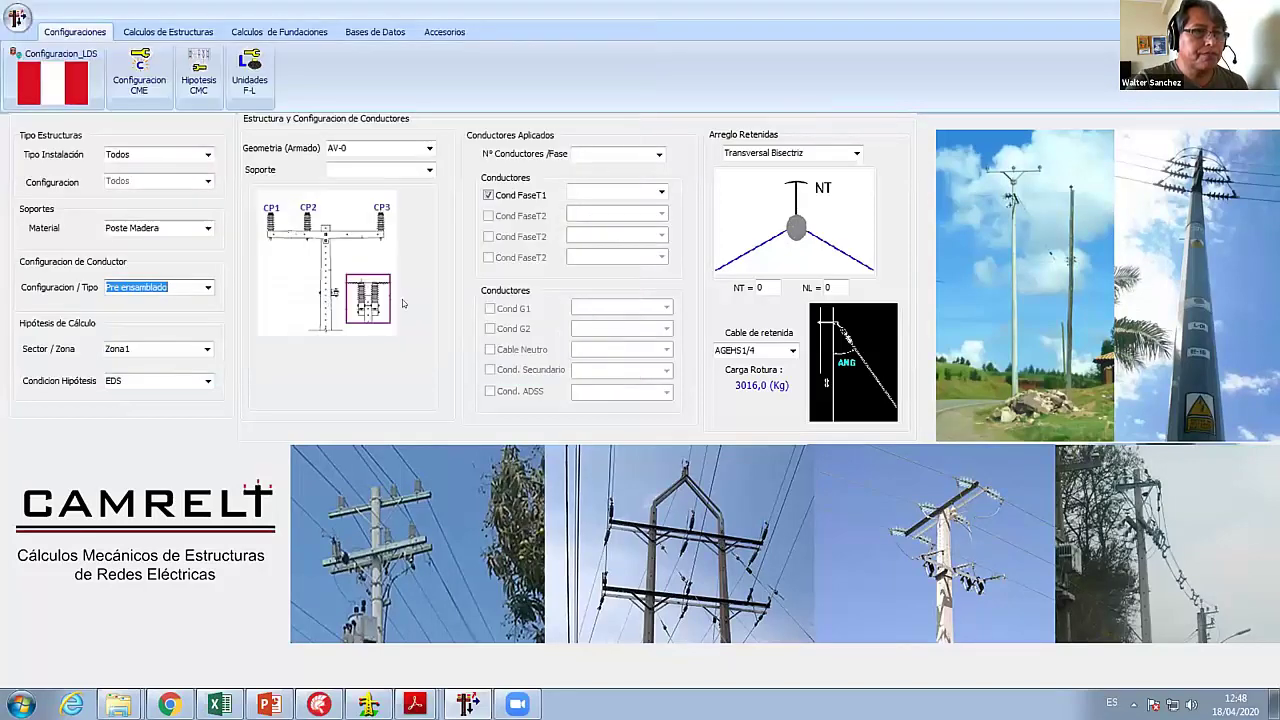
# - Set the structure geometry to AC-33-II
pyautogui.click(428, 148)
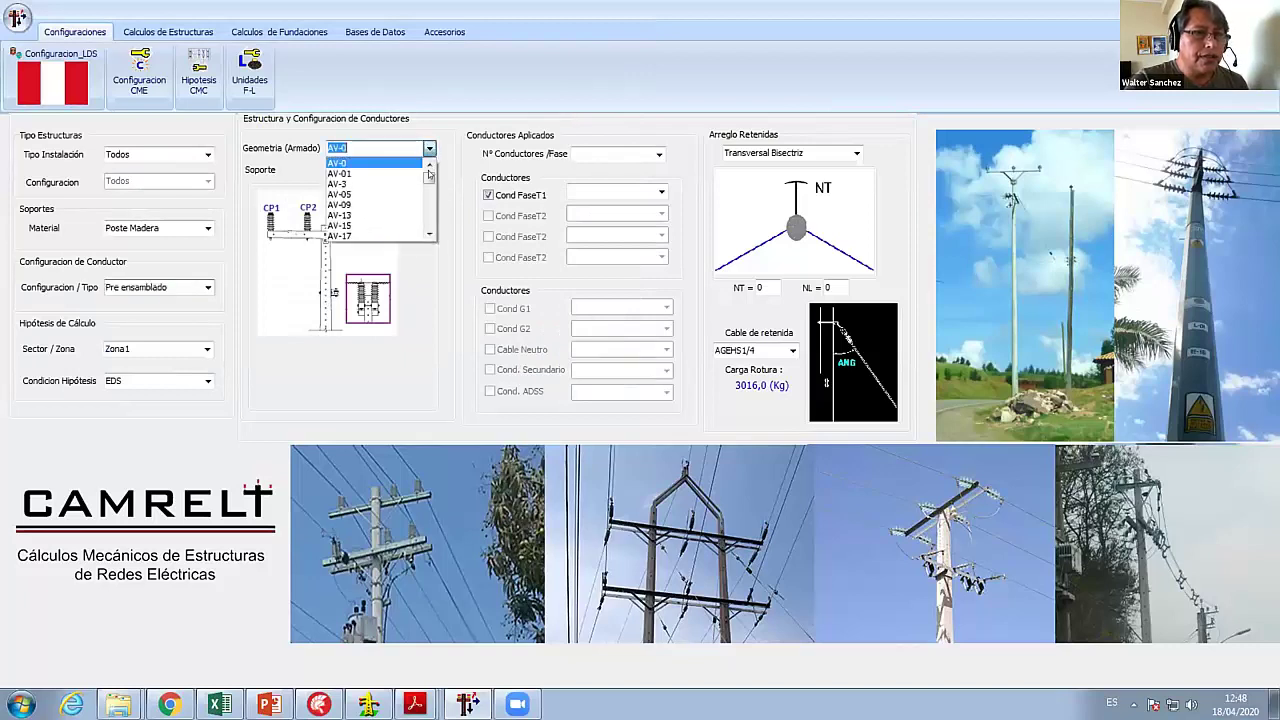
pyautogui.moveTo(429, 172); pyautogui.dragTo(429, 212)
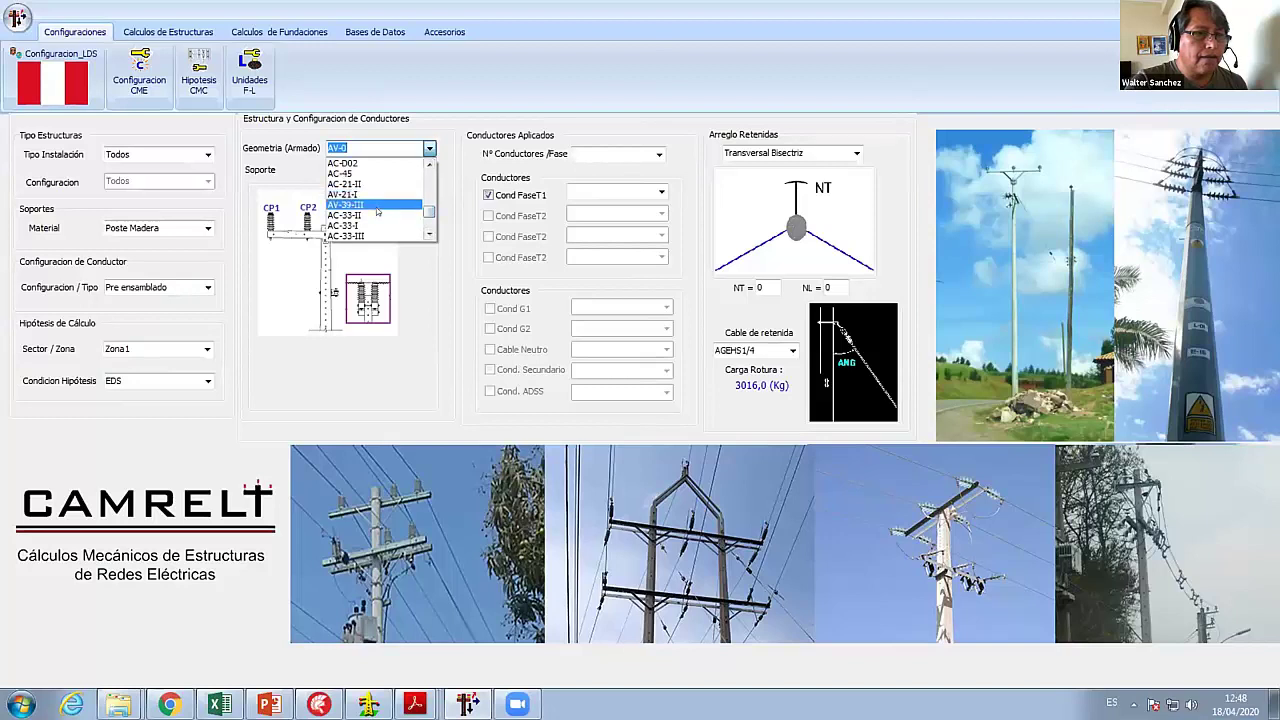
pyautogui.click(345, 210)
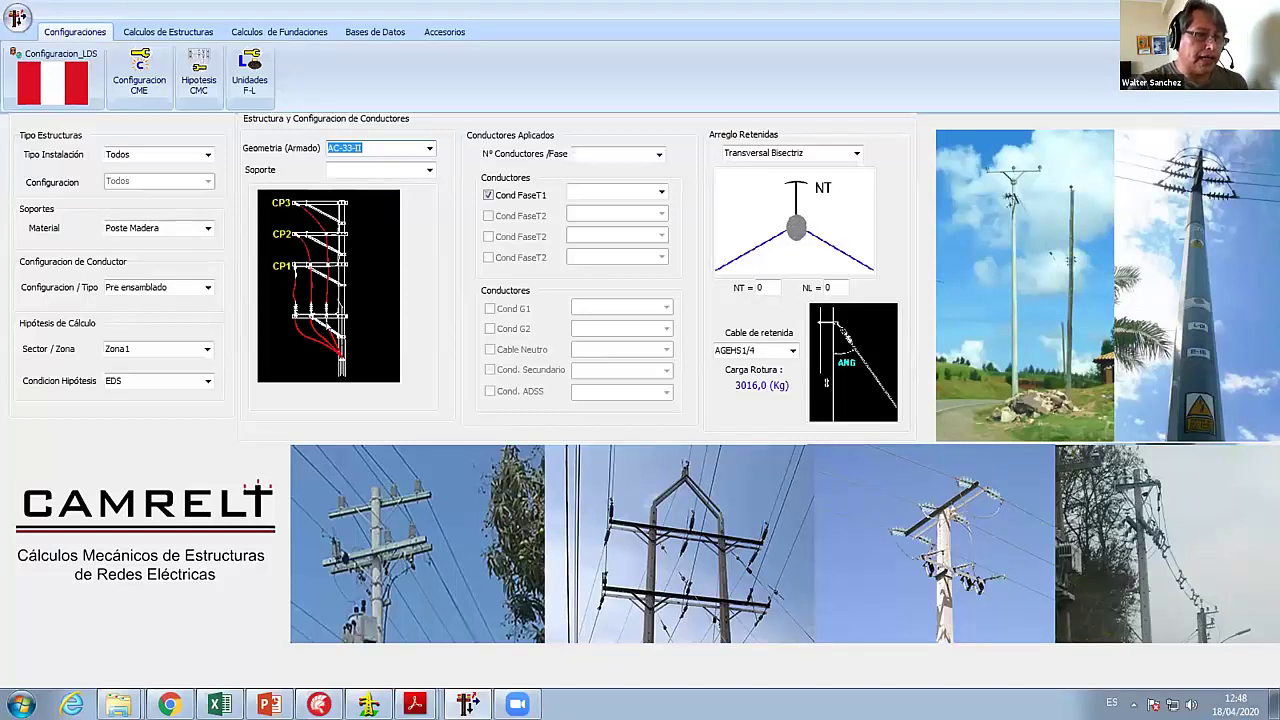
# - Set the hypothesis condition to Minima Temperatura and open the list of supports
pyautogui.click(207, 381)
pyautogui.click(160, 405)
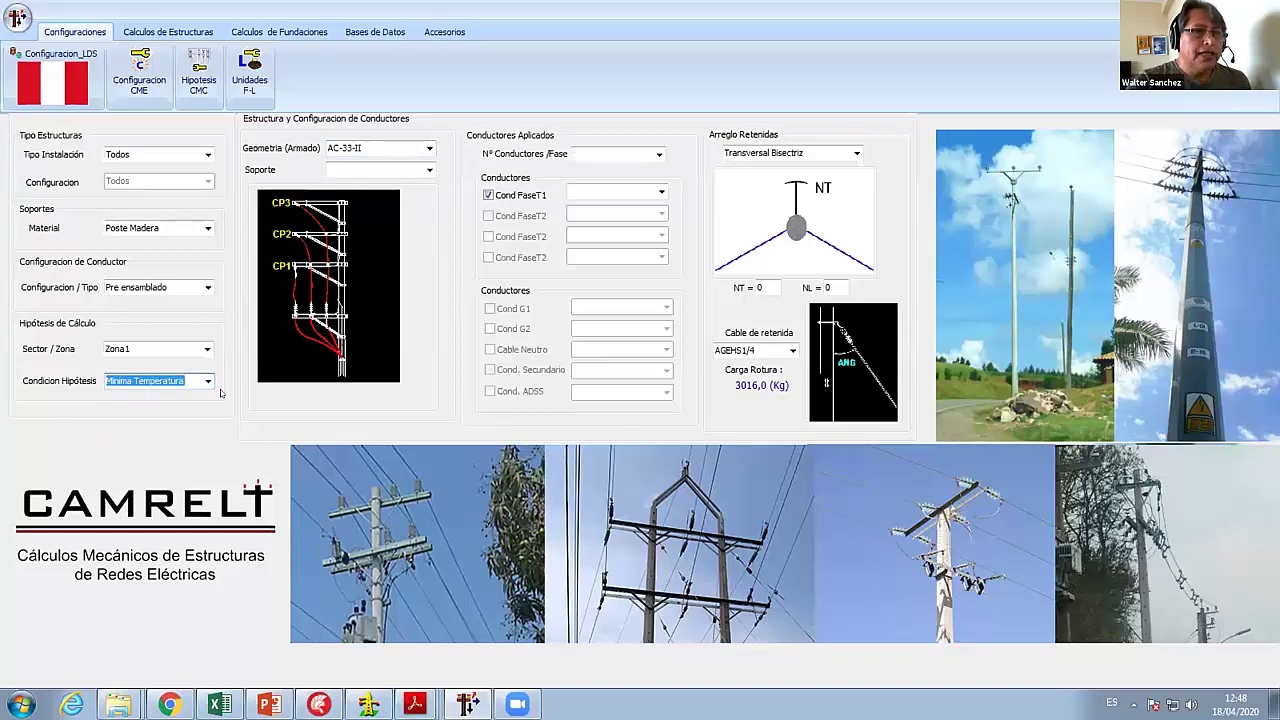
pyautogui.click(429, 169)
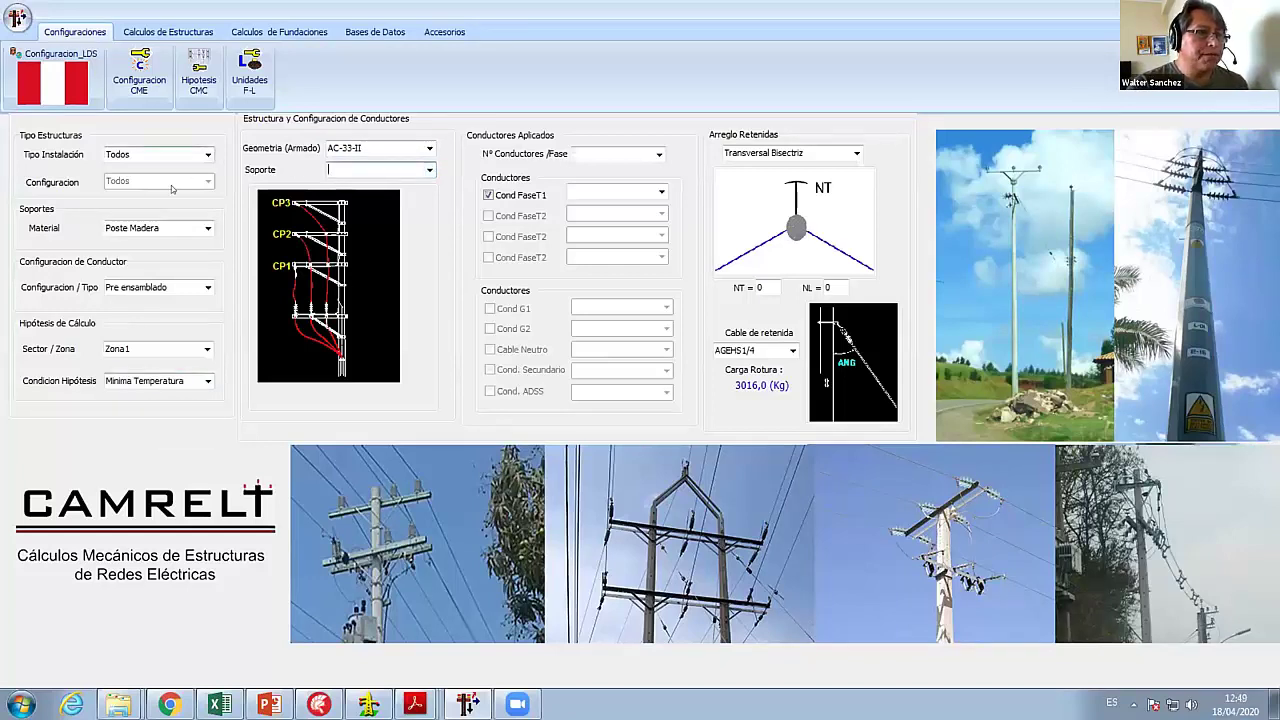
# - Review the database files assigned in the Configuracion_LDS configuration, including the supports file, and close the dialog
pyautogui.click(52, 78)
pyautogui.click(237, 194)
pyautogui.click(493, 277)
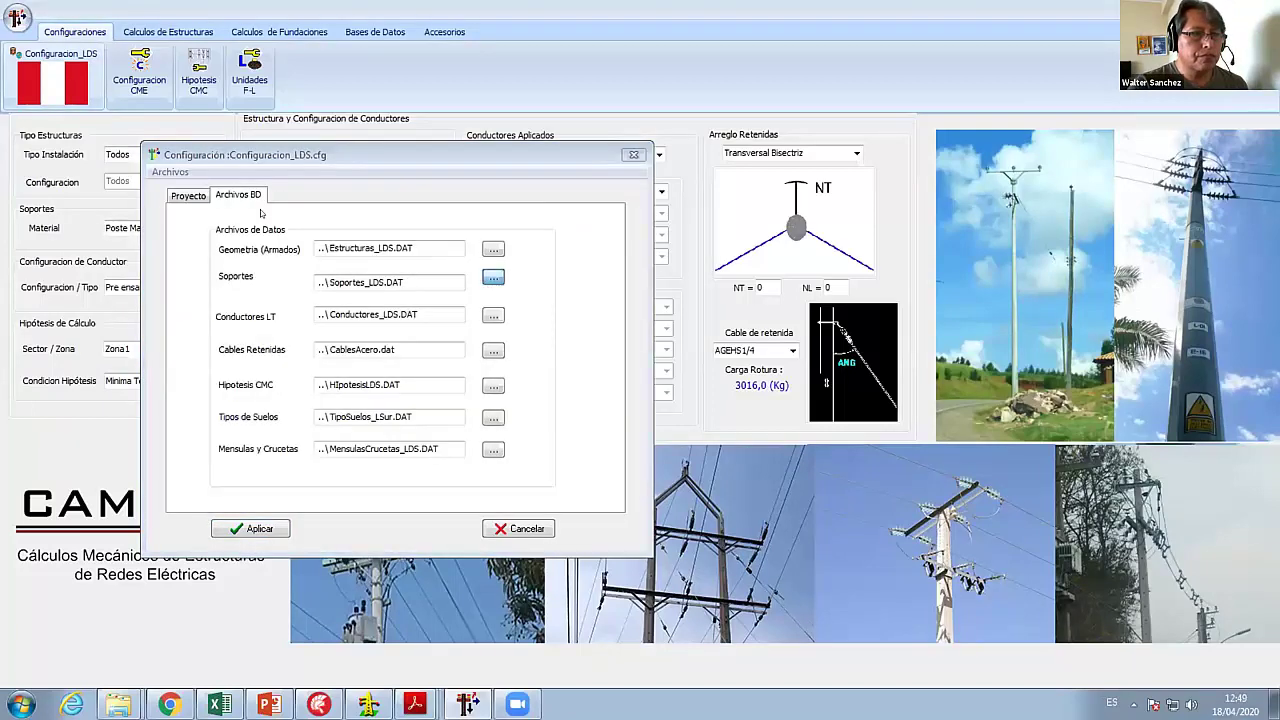
pyautogui.doubleClick(260, 214)
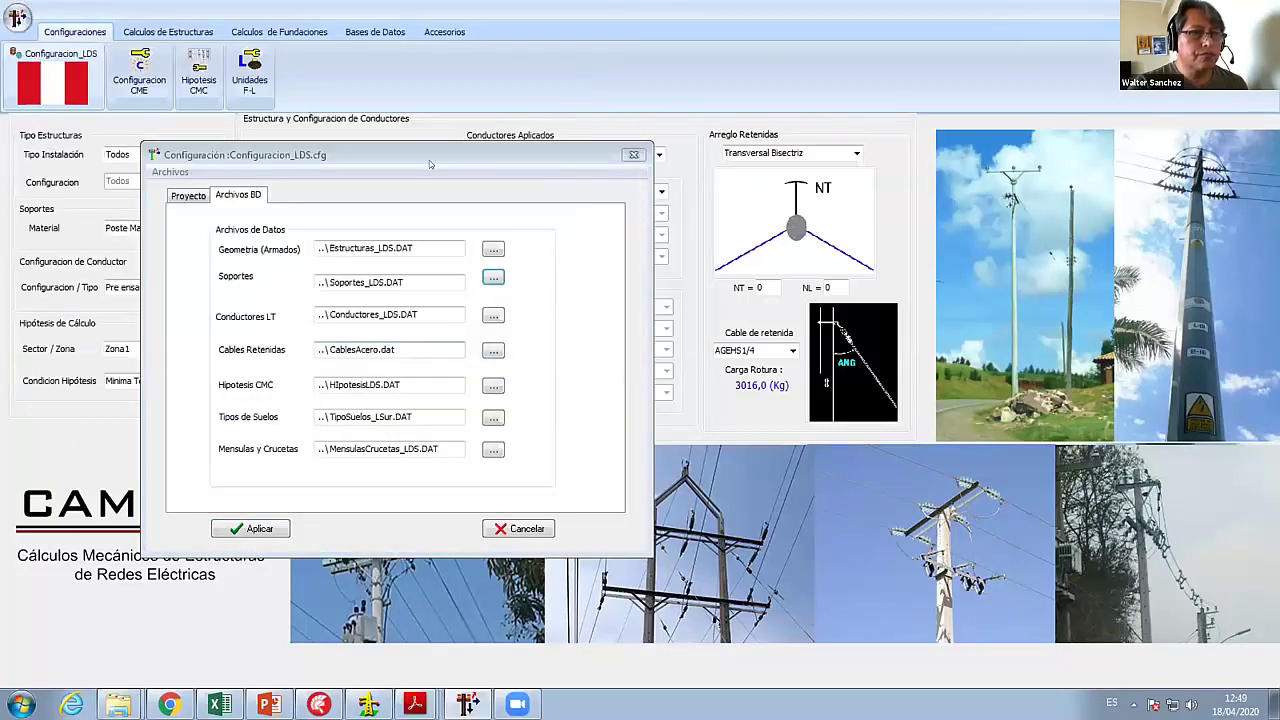
pyautogui.press('Escape')
# - Open the supports database editor to check its contents, and close it
pyautogui.click(366, 34)
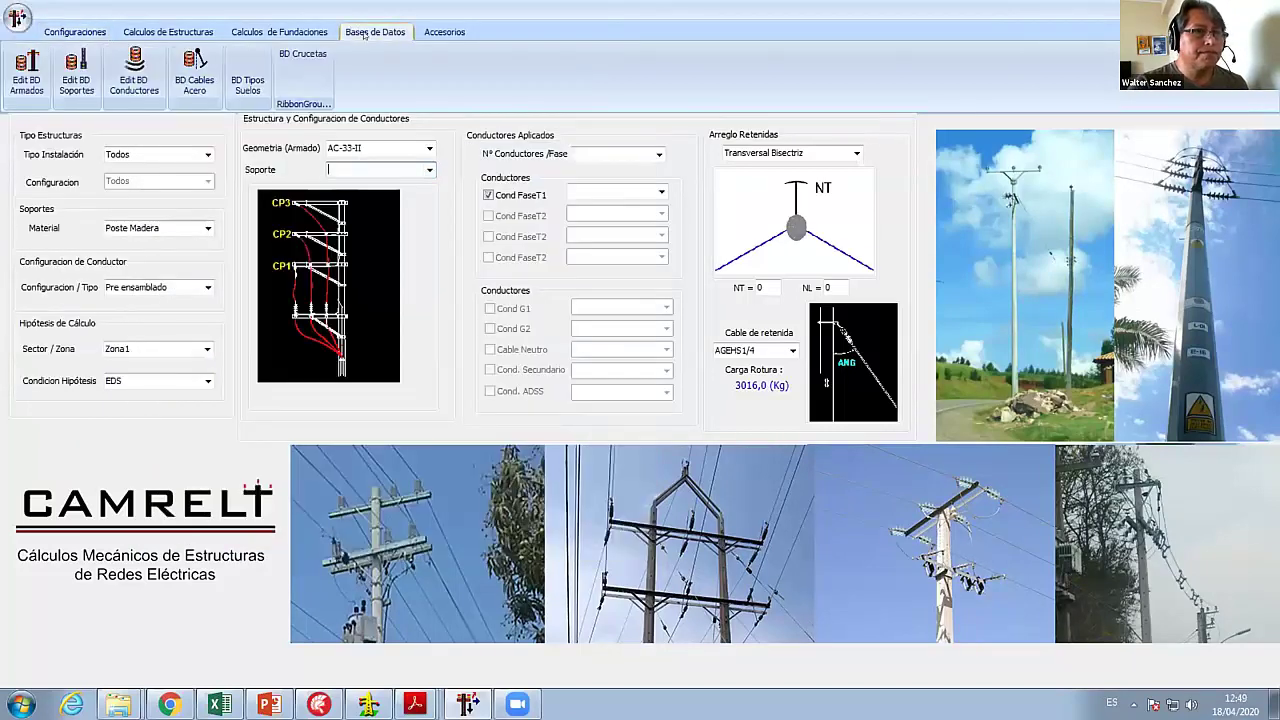
pyautogui.click(84, 78)
pyautogui.click(300, 242)
pyautogui.press('Escape')
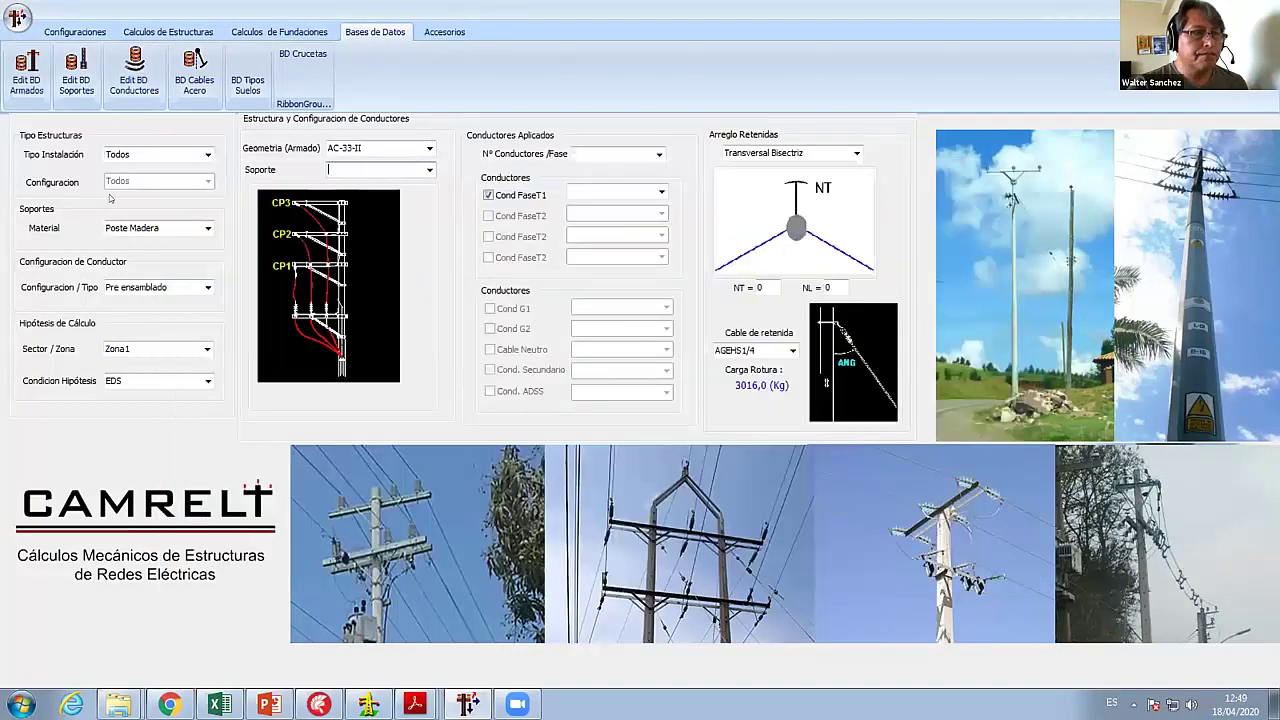
# - Set the support material to Poste Concreto and the conductor configuration to Fases Independientes
pyautogui.click(200, 228)
pyautogui.click(208, 288)
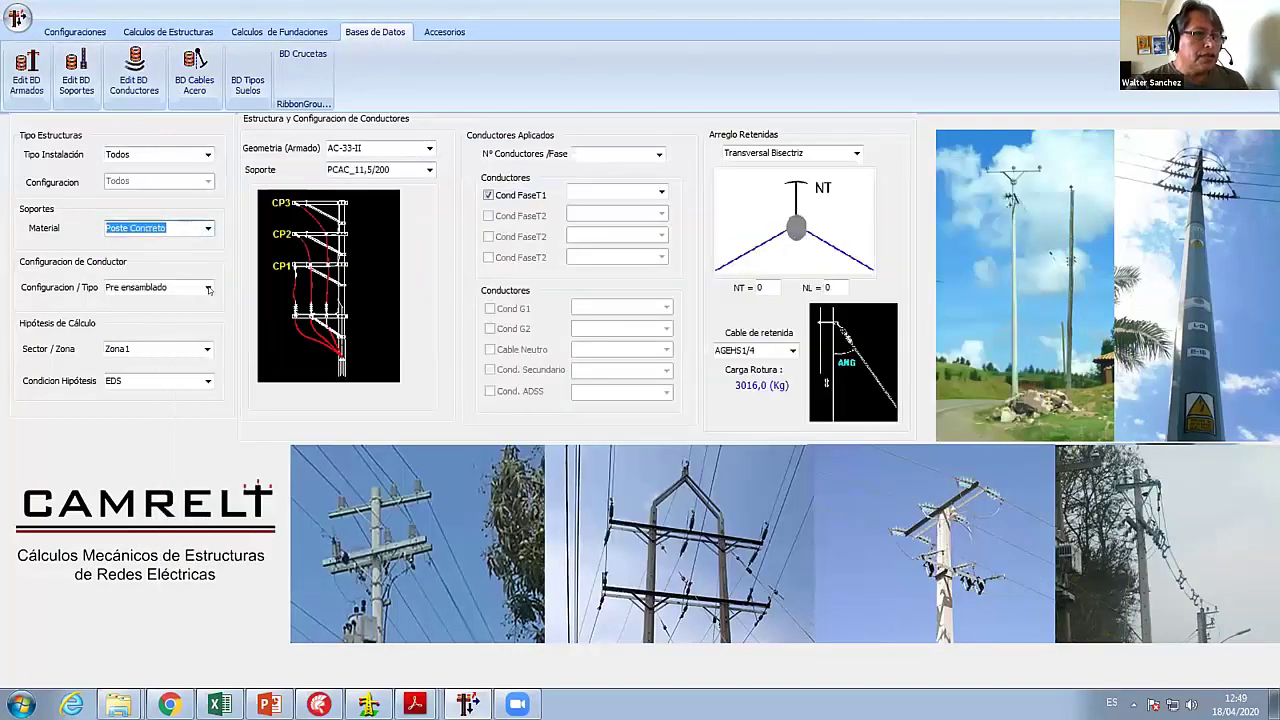
pyautogui.click(206, 289)
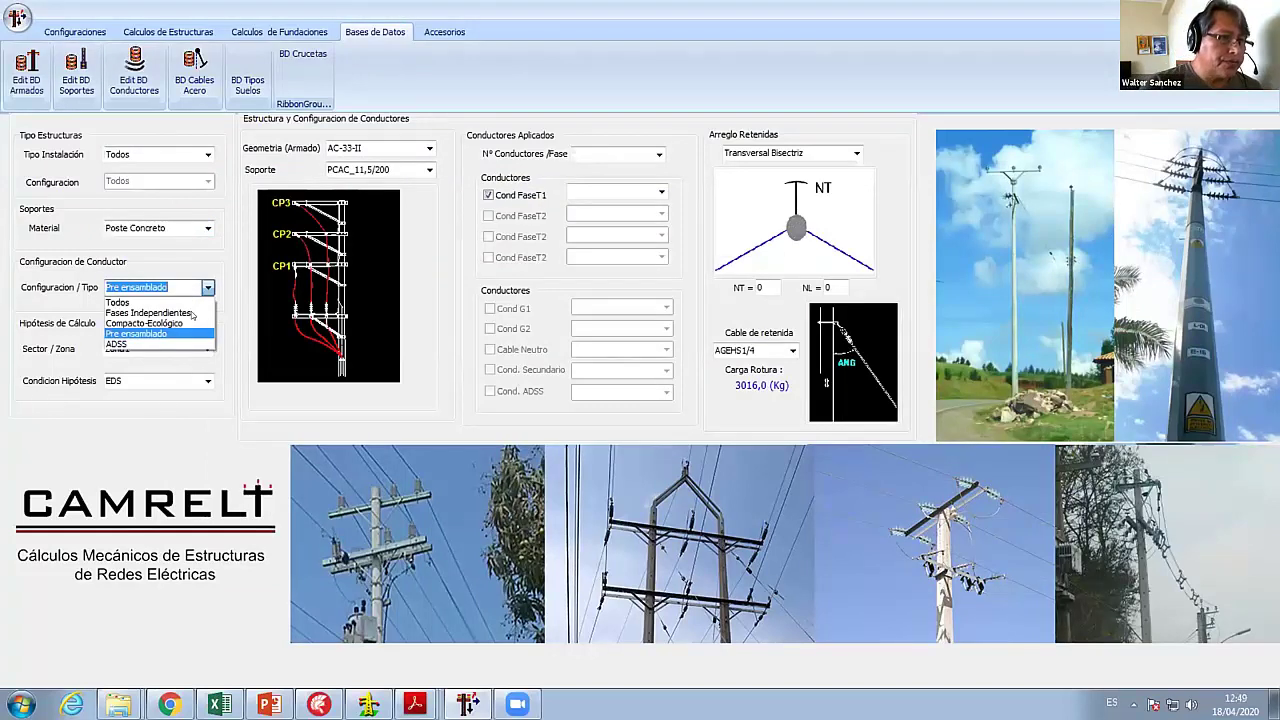
pyautogui.click(160, 312)
# - Set the hypothesis condition to Maximo Viento and the support to PCAC_12/300
pyautogui.click(207, 386)
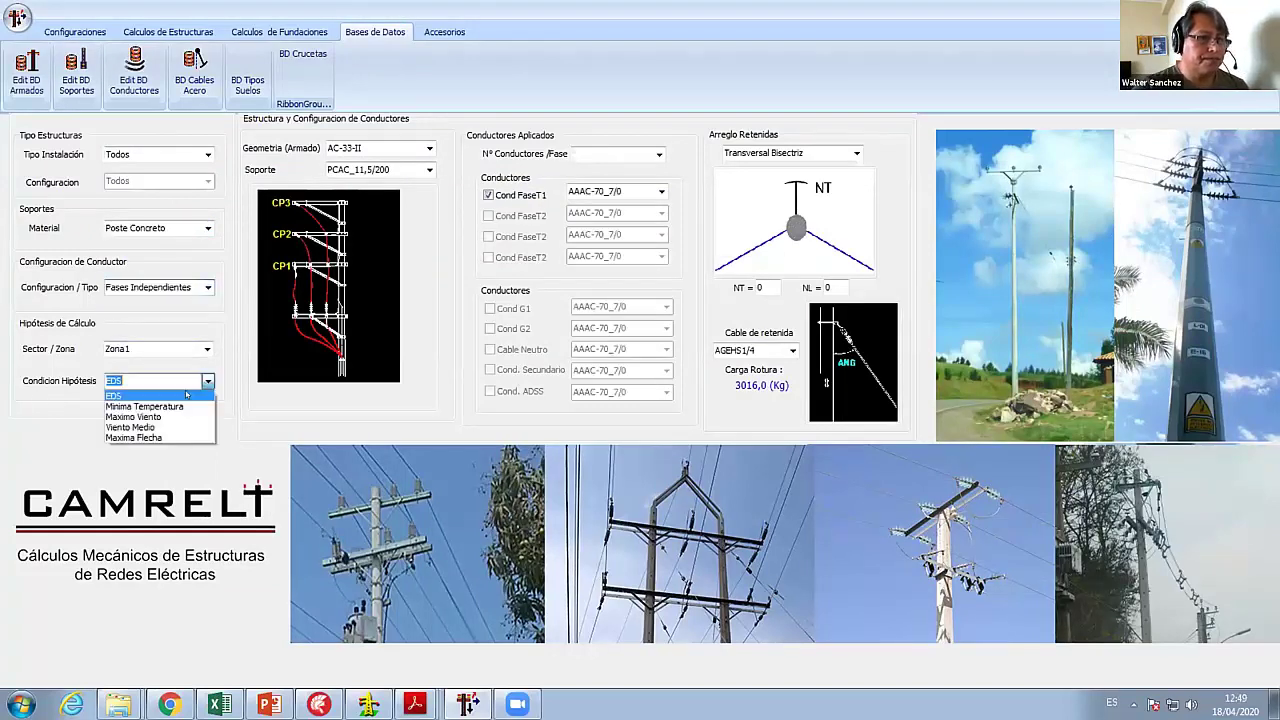
pyautogui.click(150, 413)
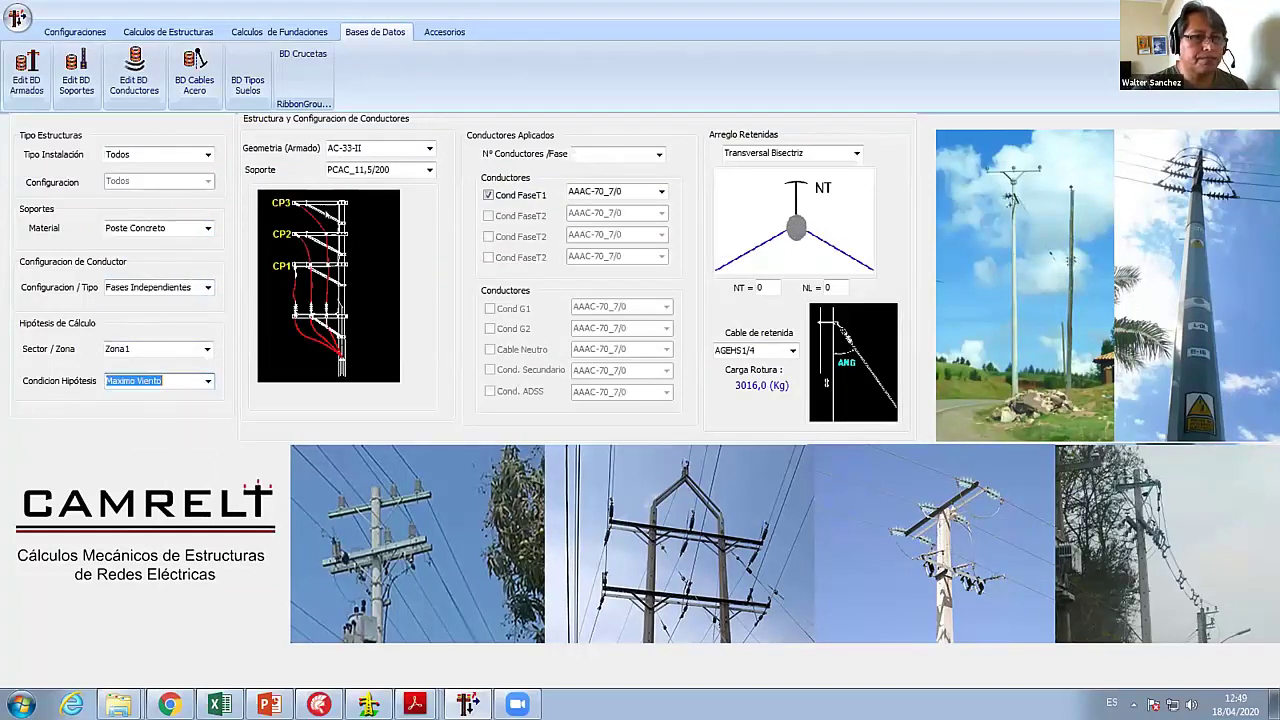
pyautogui.click(429, 170)
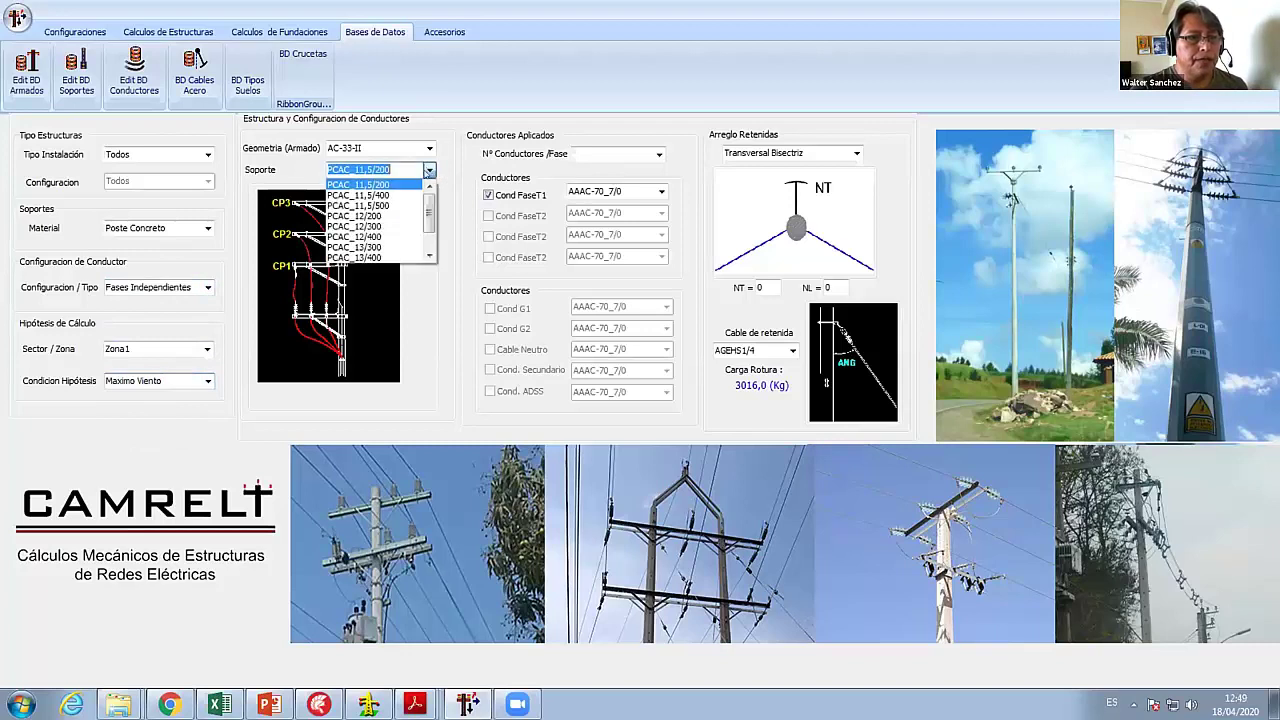
pyautogui.click(376, 226)
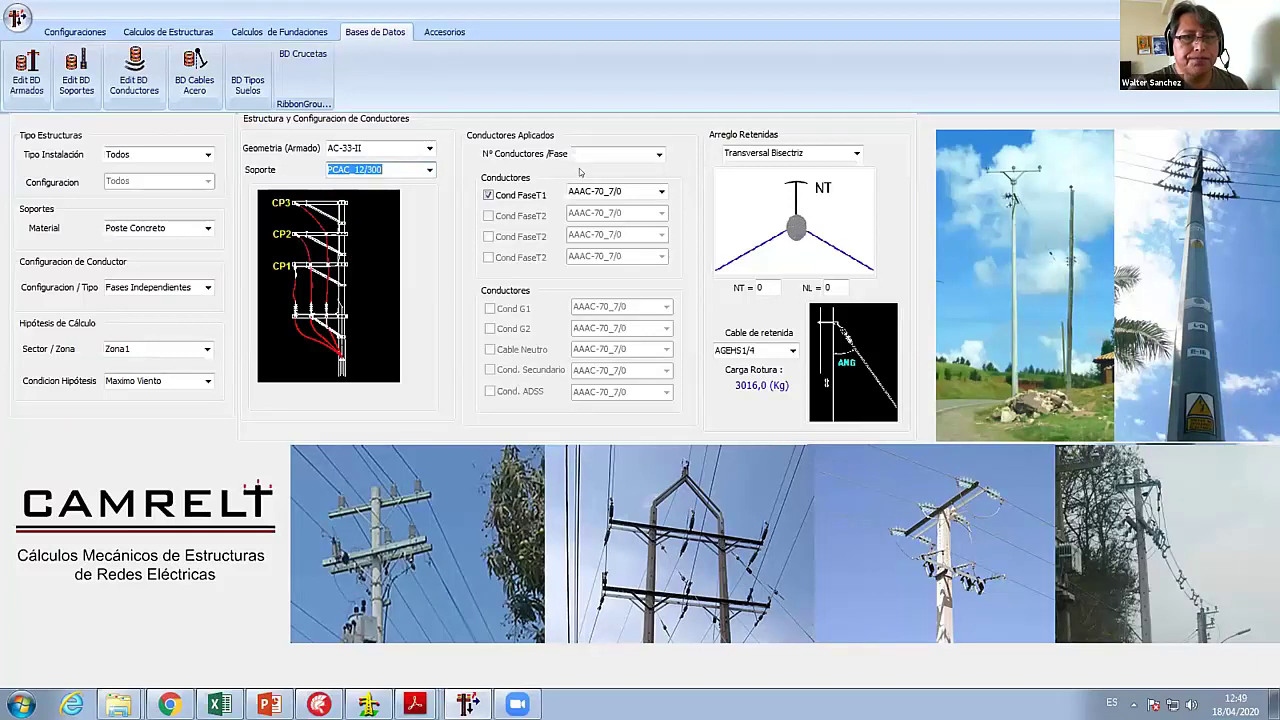
# - Set the conductors per phase to Simplex (1Cond) and the FaseT1 conductor to AAAC-120_19/0
pyautogui.click(658, 157)
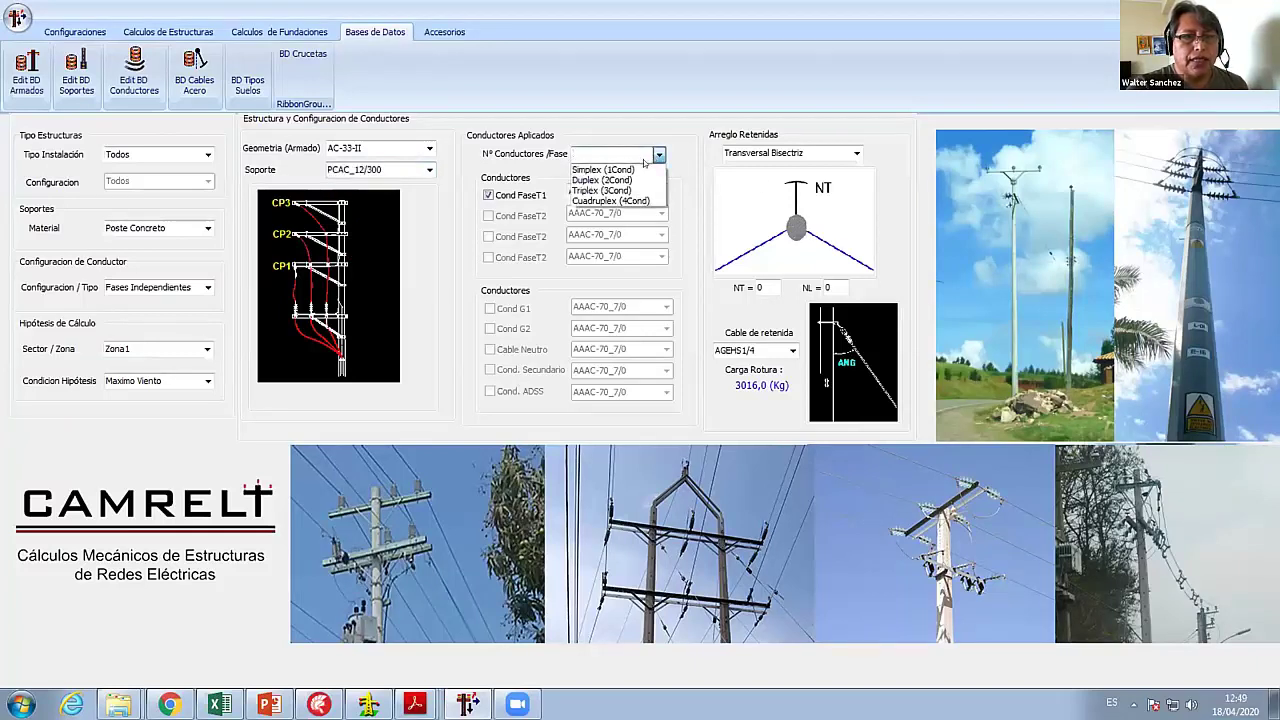
pyautogui.click(610, 170)
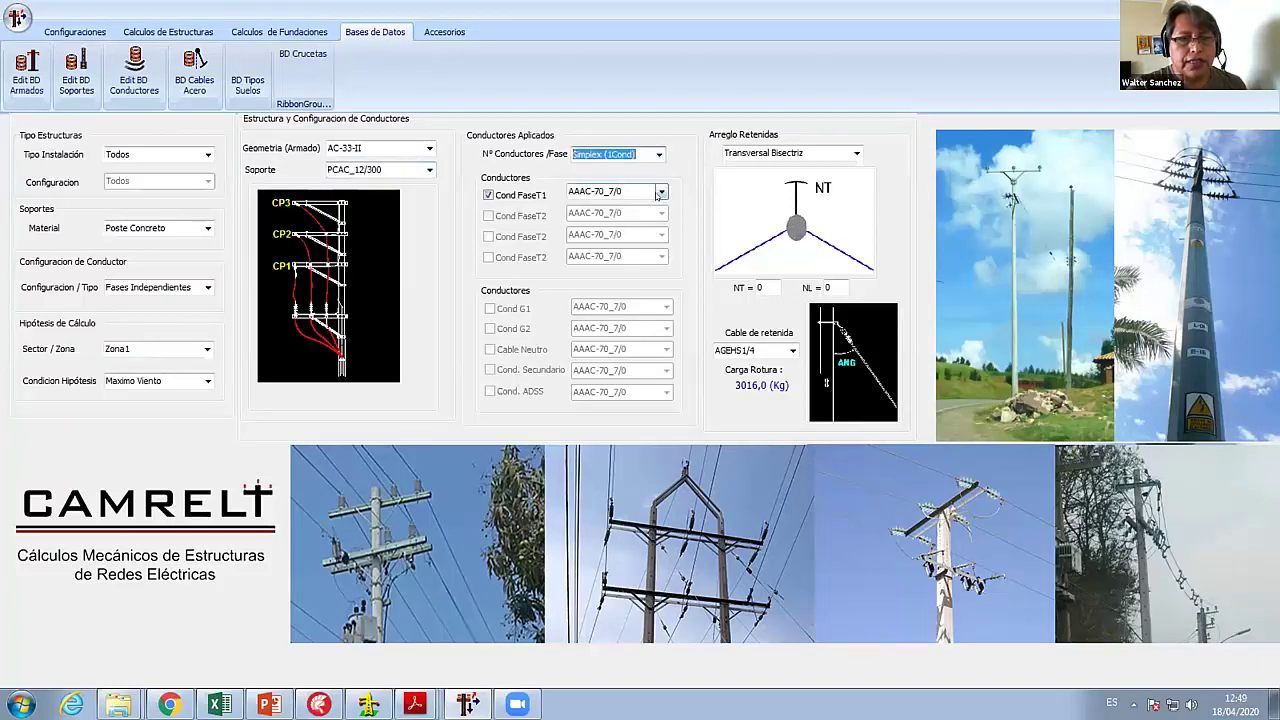
pyautogui.click(661, 191)
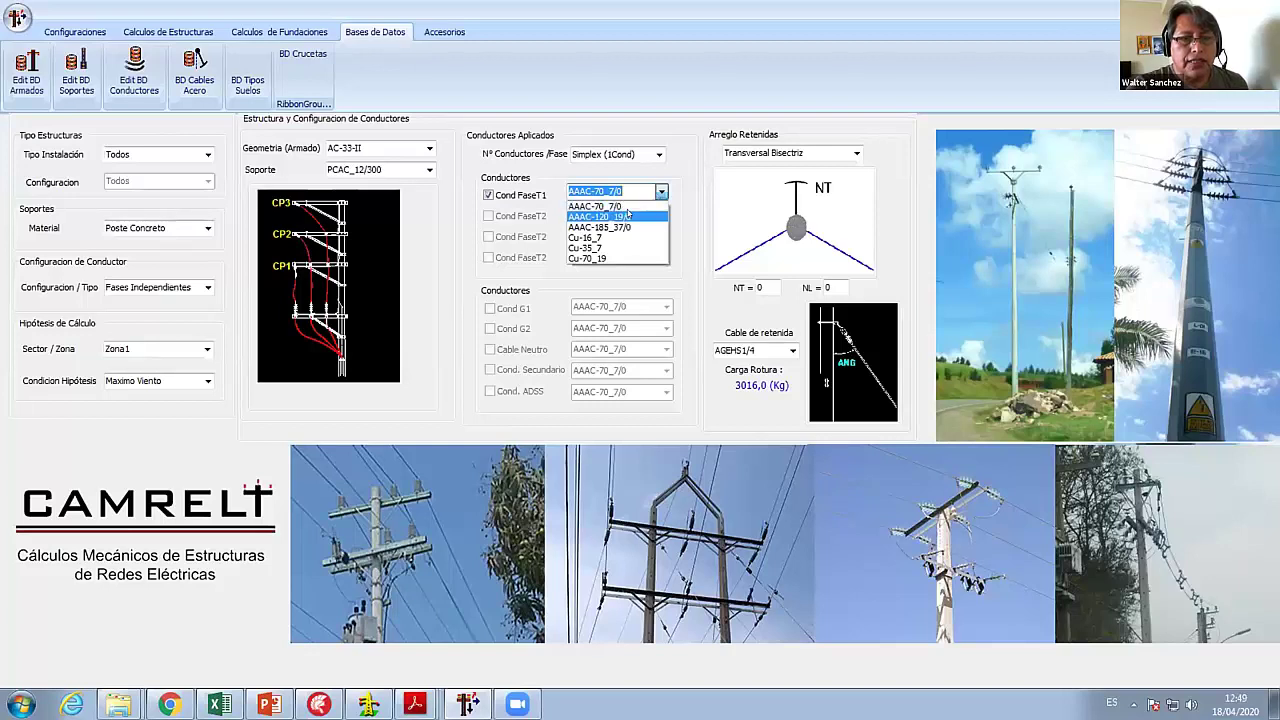
pyautogui.click(628, 215)
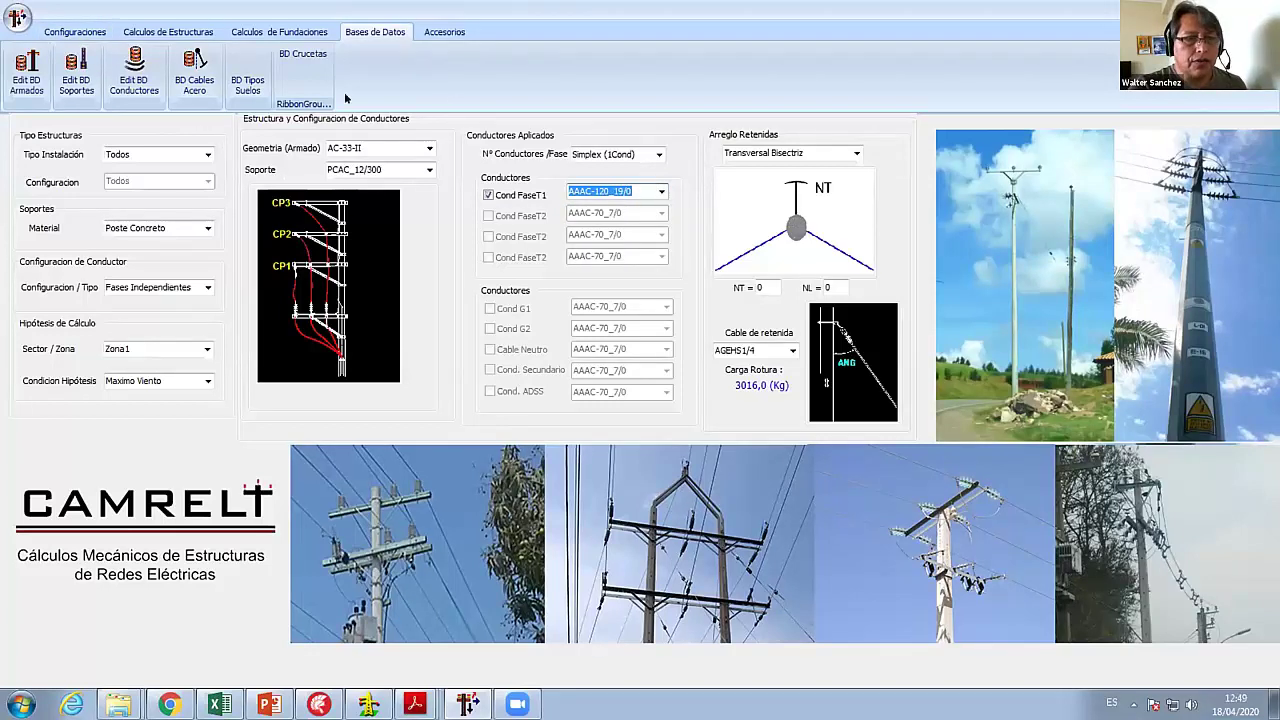
# - Calculate the transversal wind spans with a minimum span of 10 m and an error margin of 5 m, continuing past the debugger exception
pyautogui.click(150, 70)
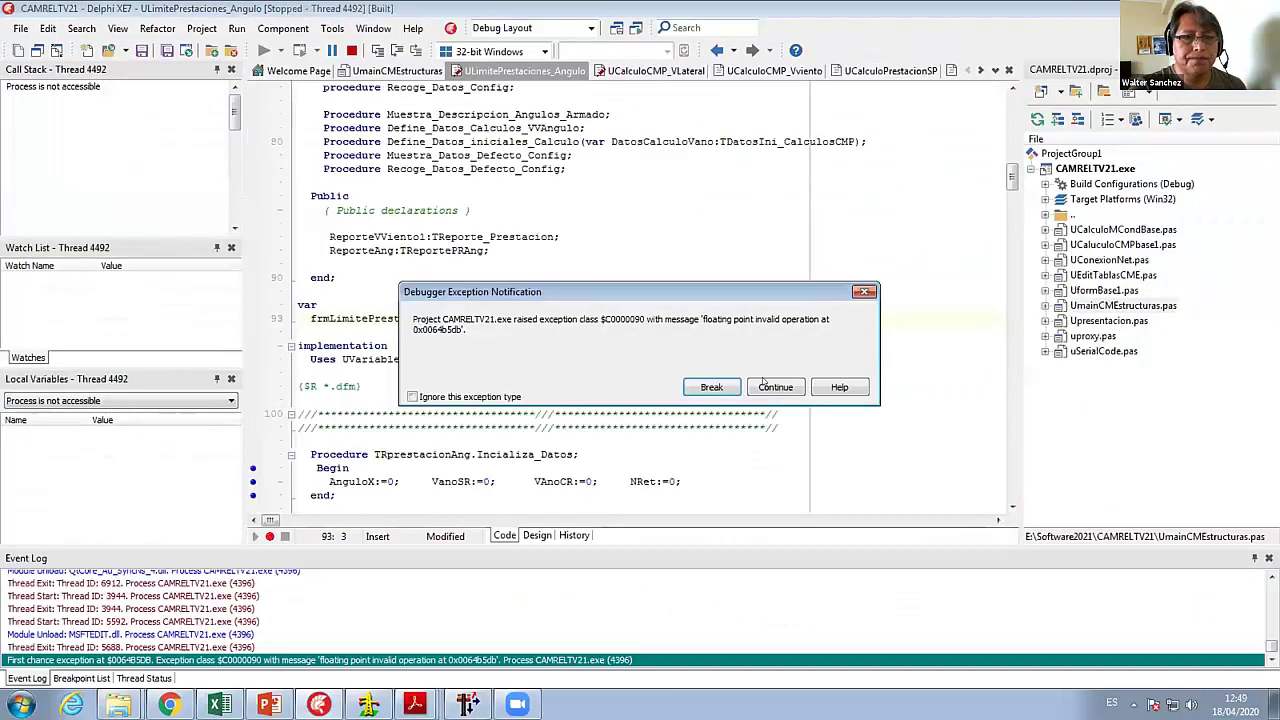
pyautogui.click(755, 387)
pyautogui.click(705, 405)
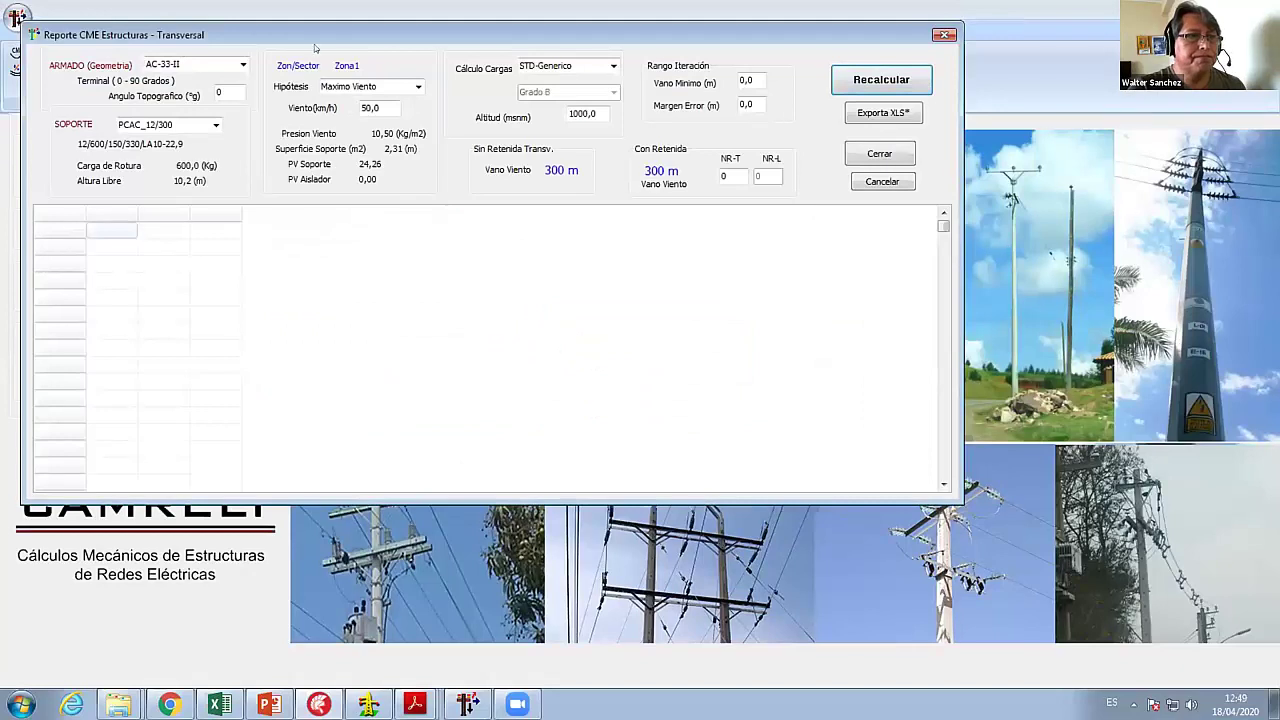
pyautogui.doubleClick(746, 80)
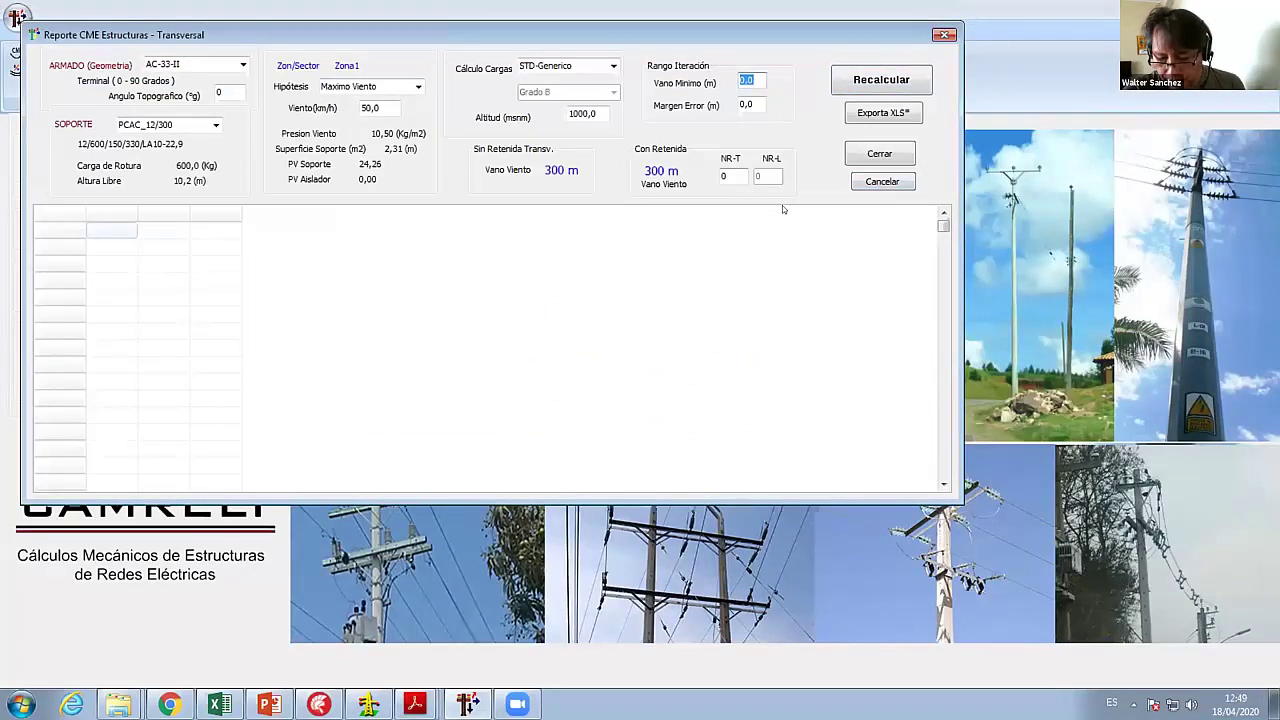
pyautogui.write('10')
pyautogui.doubleClick(748, 104)
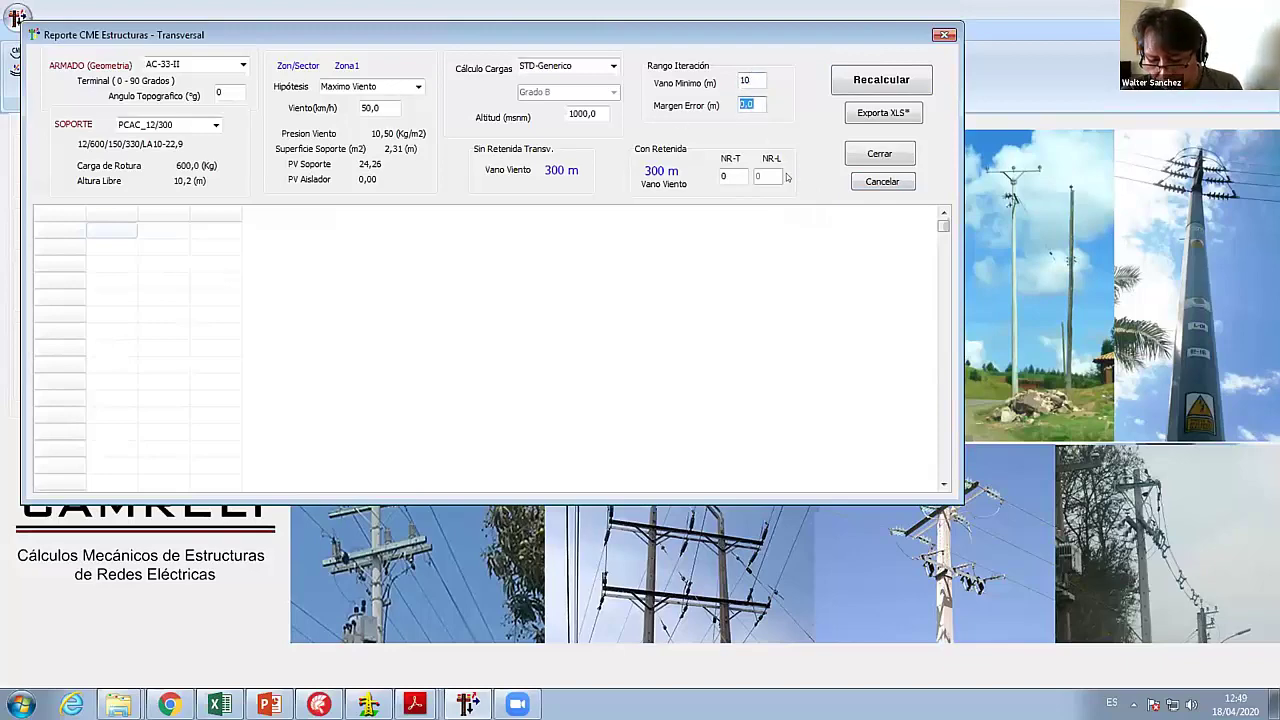
pyautogui.write('5')
pyautogui.press('Return')
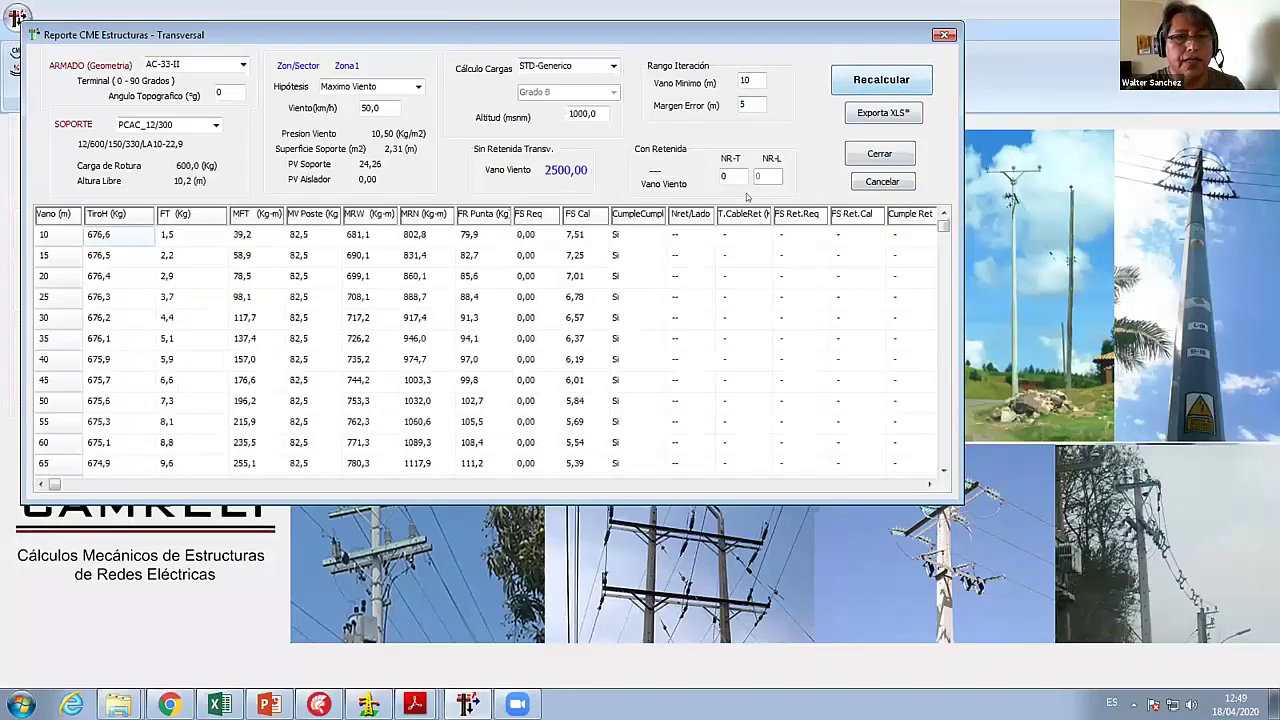
# - Check the transverse guy count and wind speed in the transversal report, and close the report
pyautogui.doubleClick(726, 176)
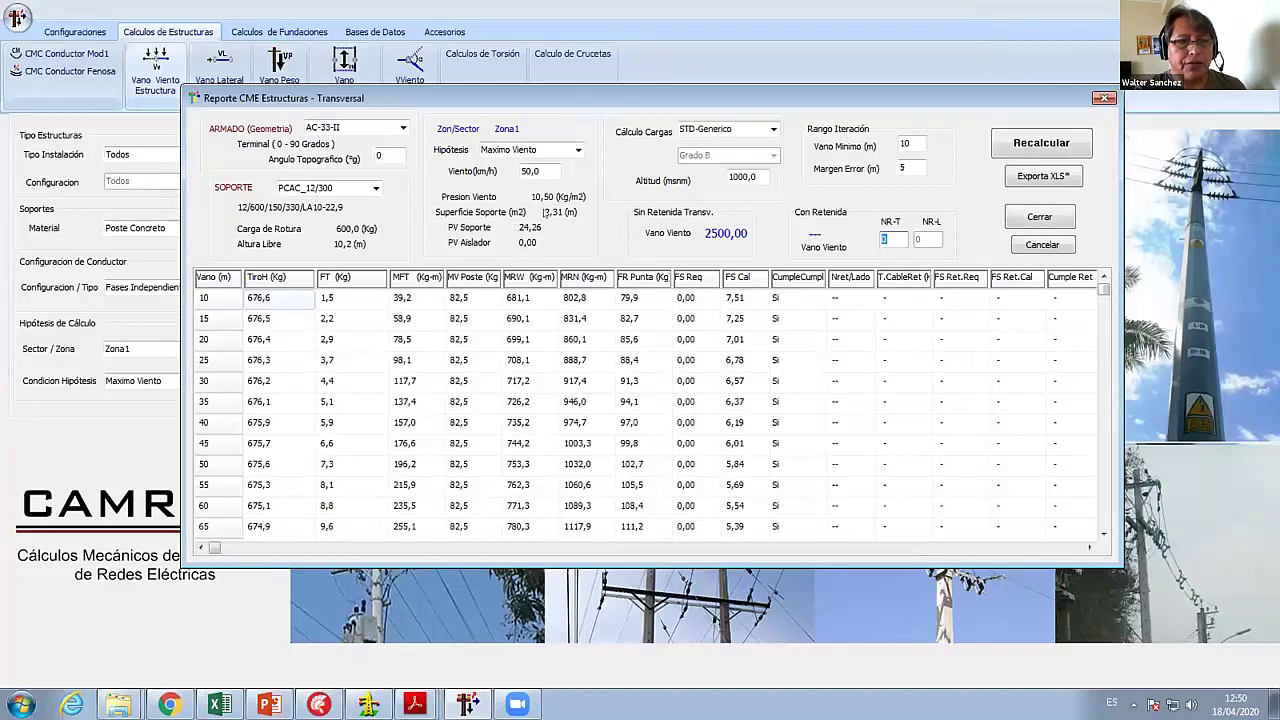
pyautogui.moveTo(548, 171); pyautogui.dragTo(492, 174)
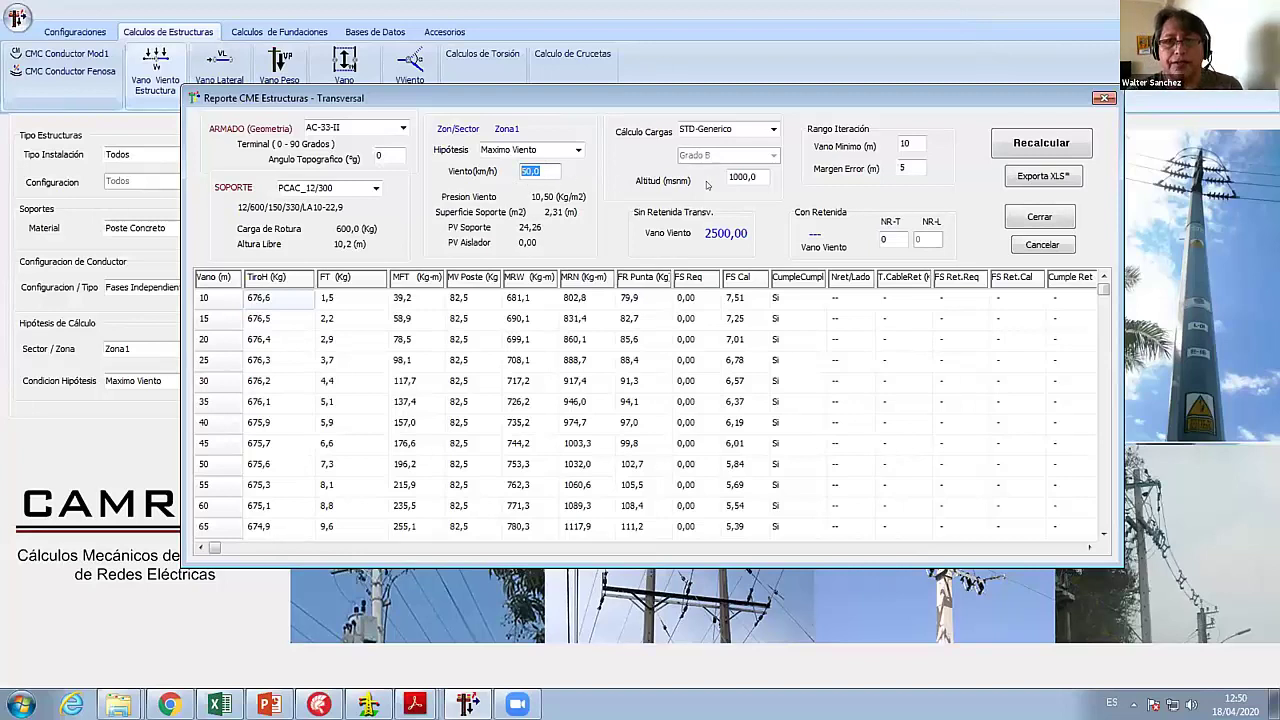
pyautogui.press('Tab')
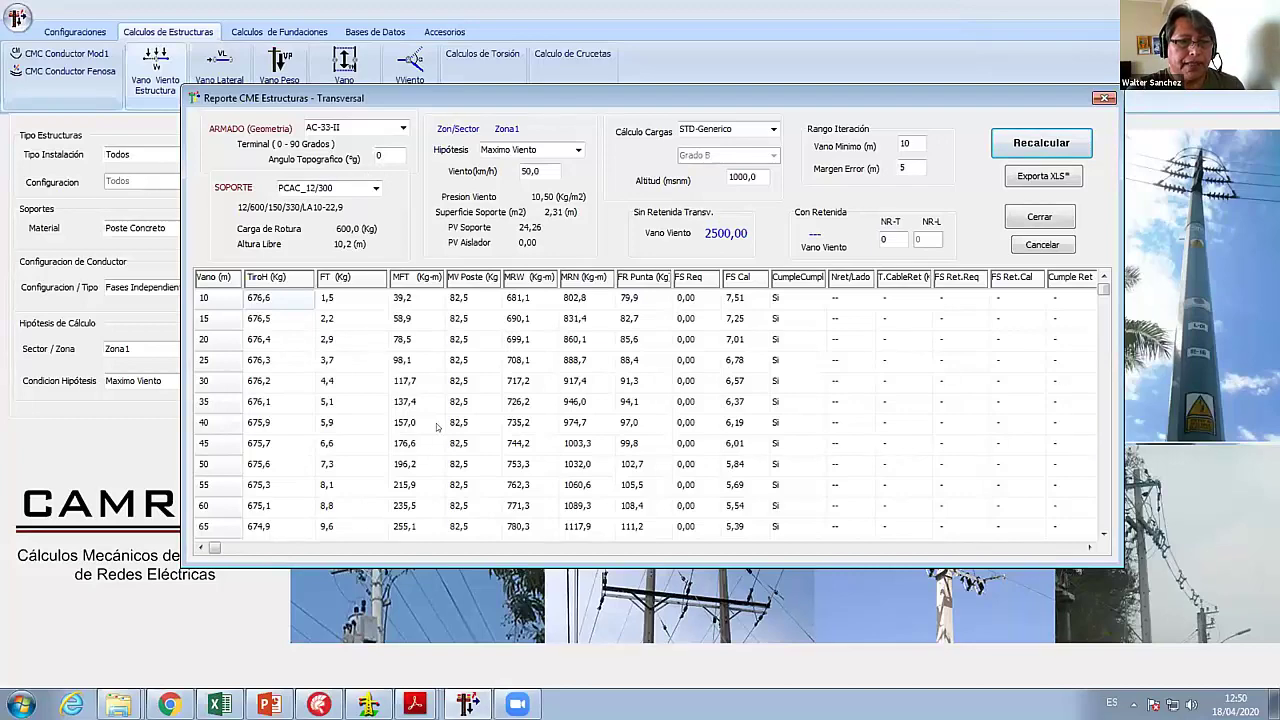
pyautogui.click(1040, 218)
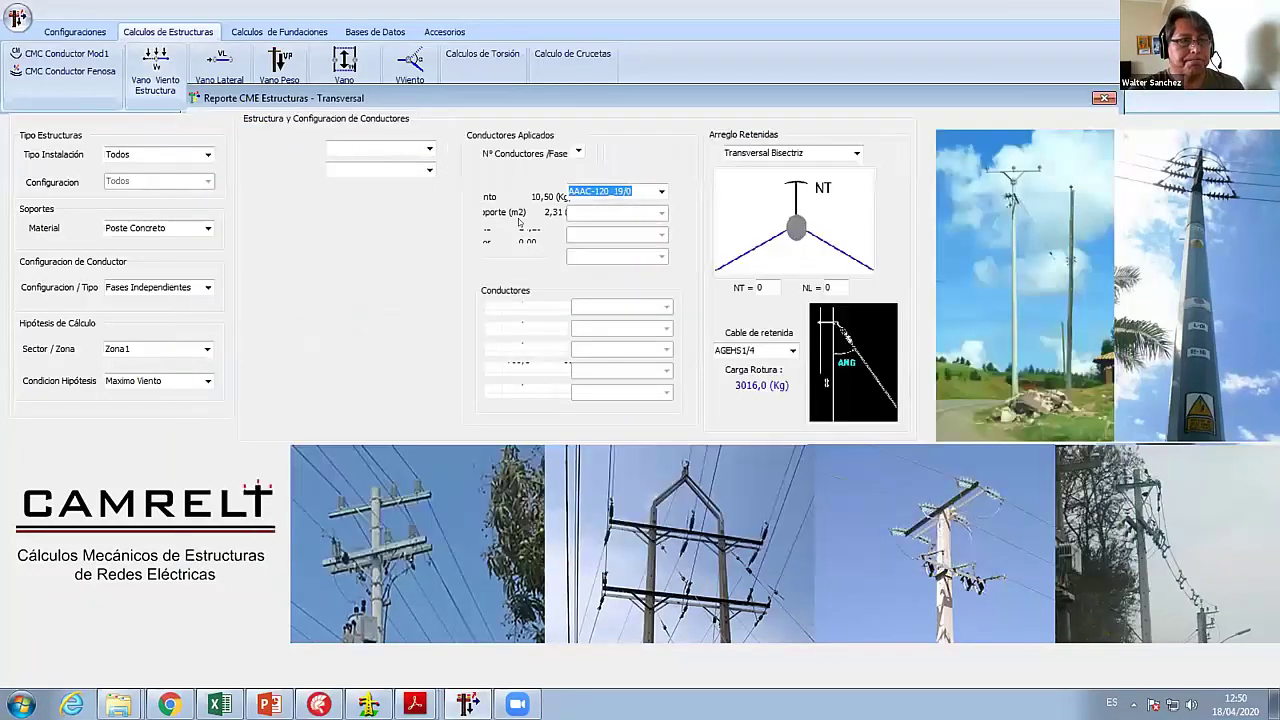
# - Calculate the longitudinal spans for the Maximo Viento hypothesis, and recalculate them for Minima Temperatura
pyautogui.click(216, 76)
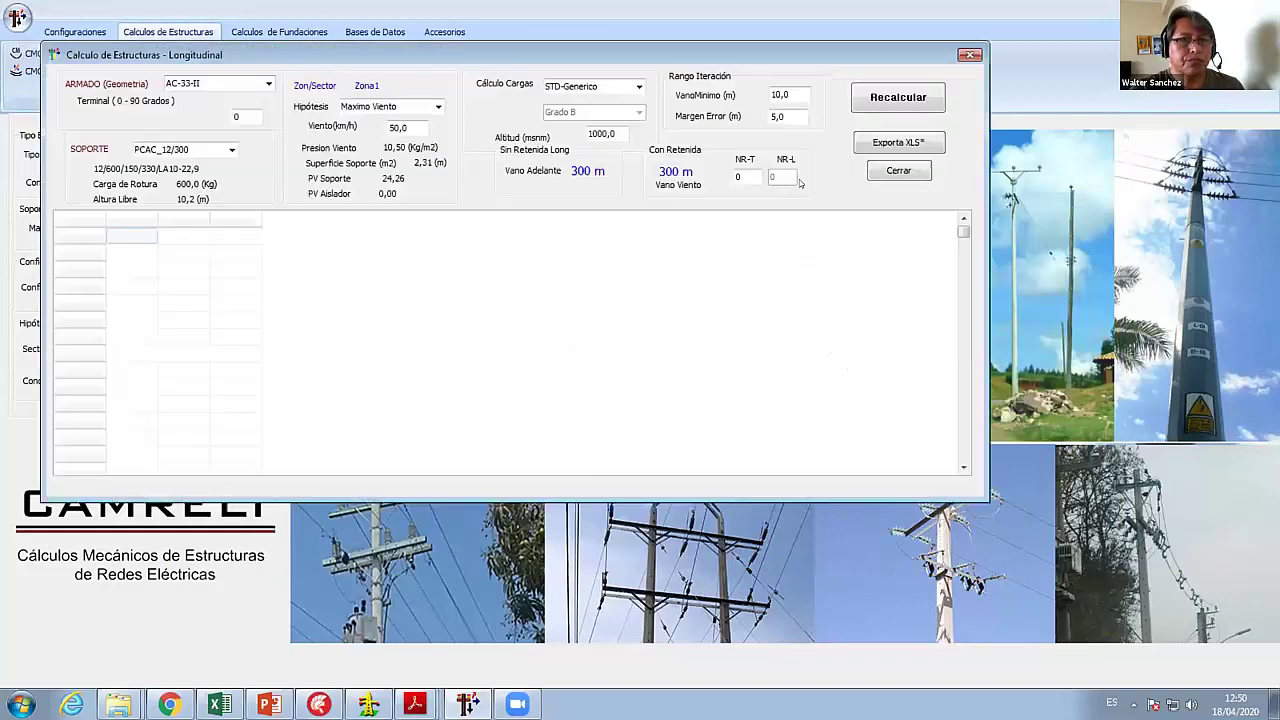
pyautogui.click(876, 100)
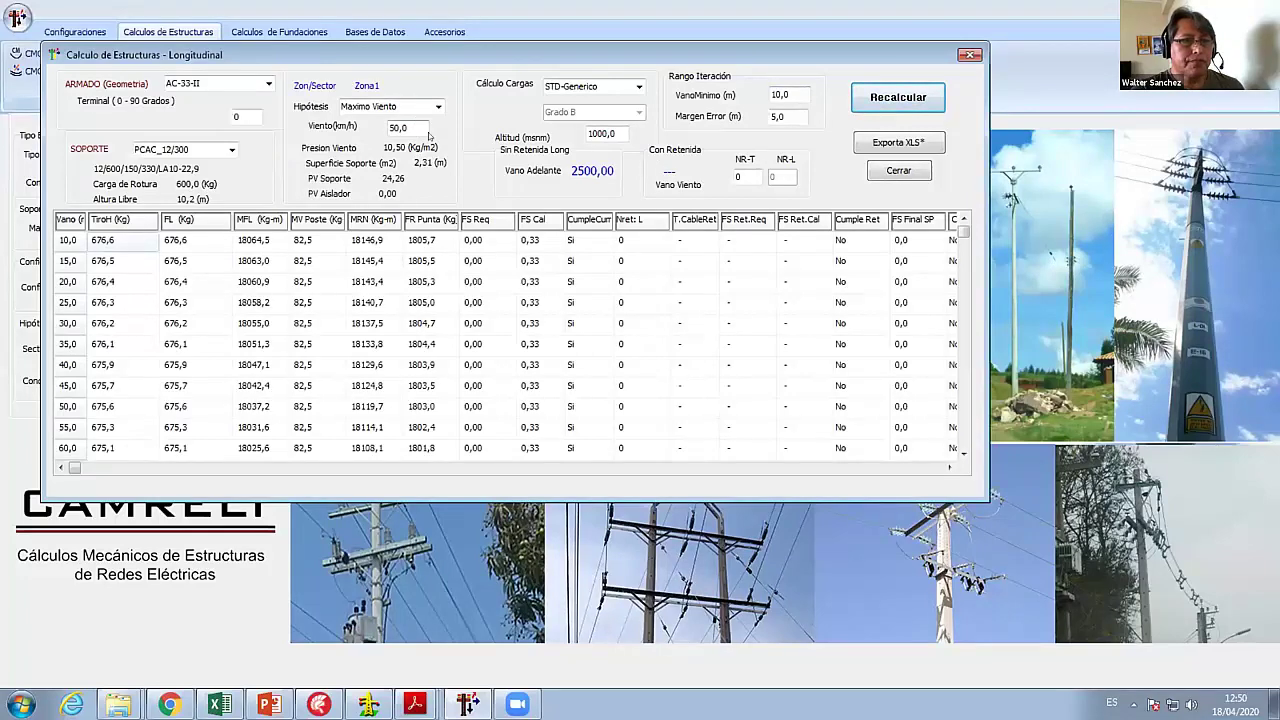
pyautogui.click(437, 106)
pyautogui.click(390, 134)
pyautogui.click(874, 104)
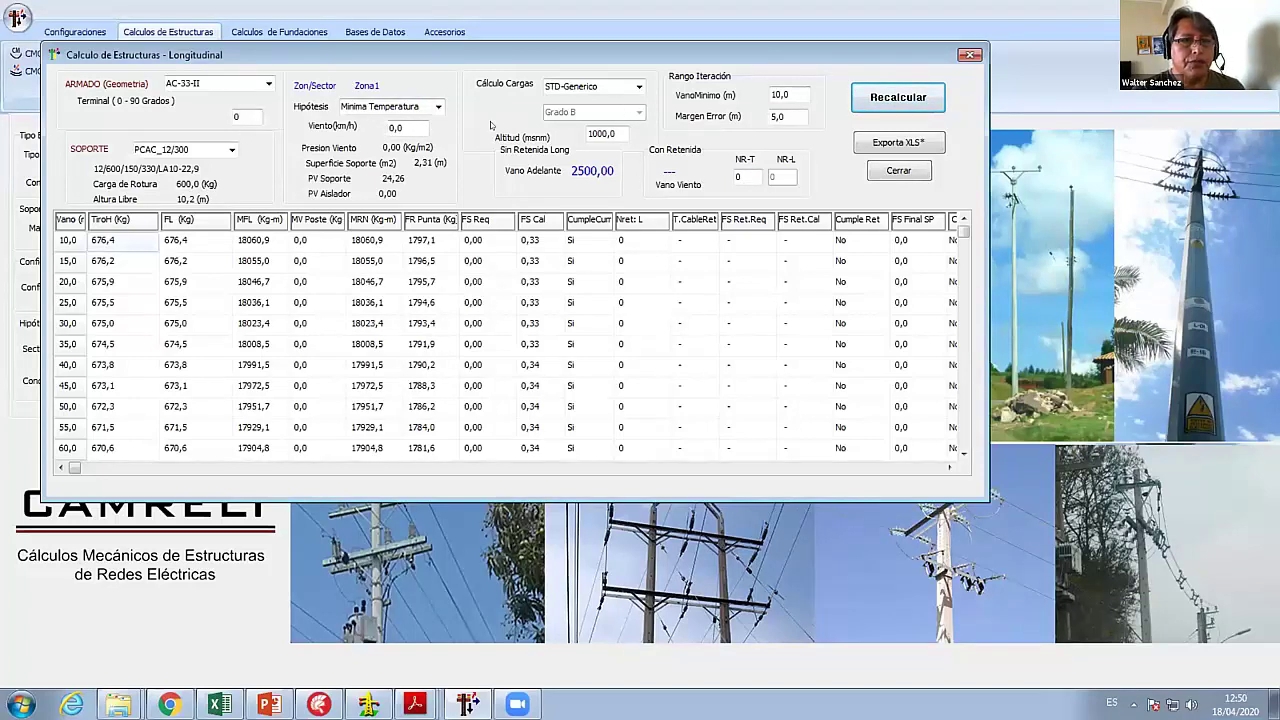
# - Check the wind speed and NR-T guy values in the longitudinal calculation, and close it
pyautogui.doubleClick(391, 127)
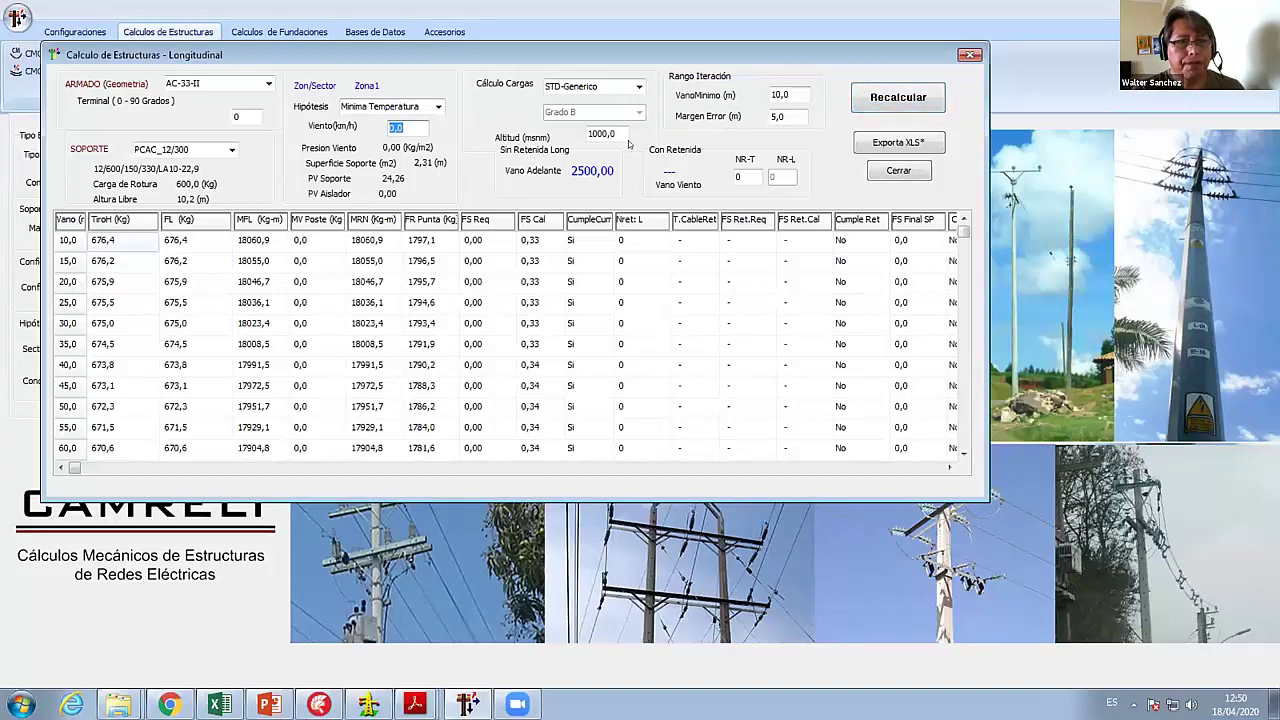
pyautogui.doubleClick(740, 176)
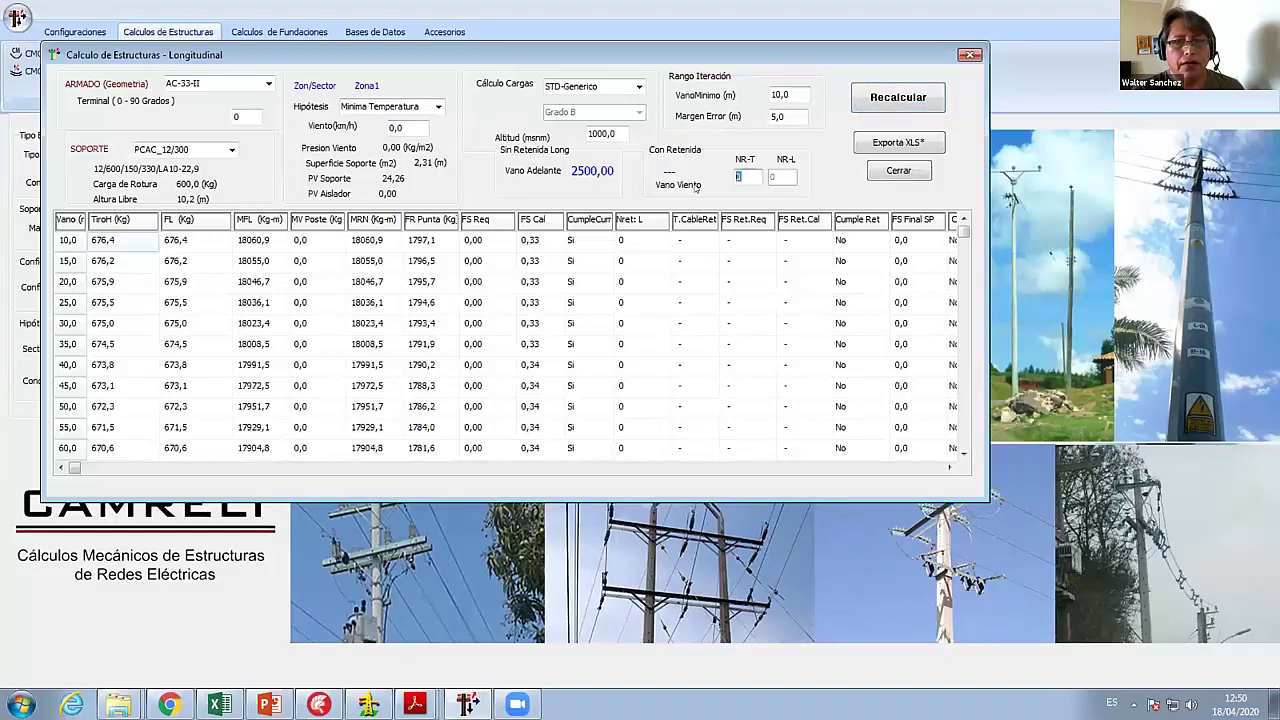
pyautogui.click(893, 176)
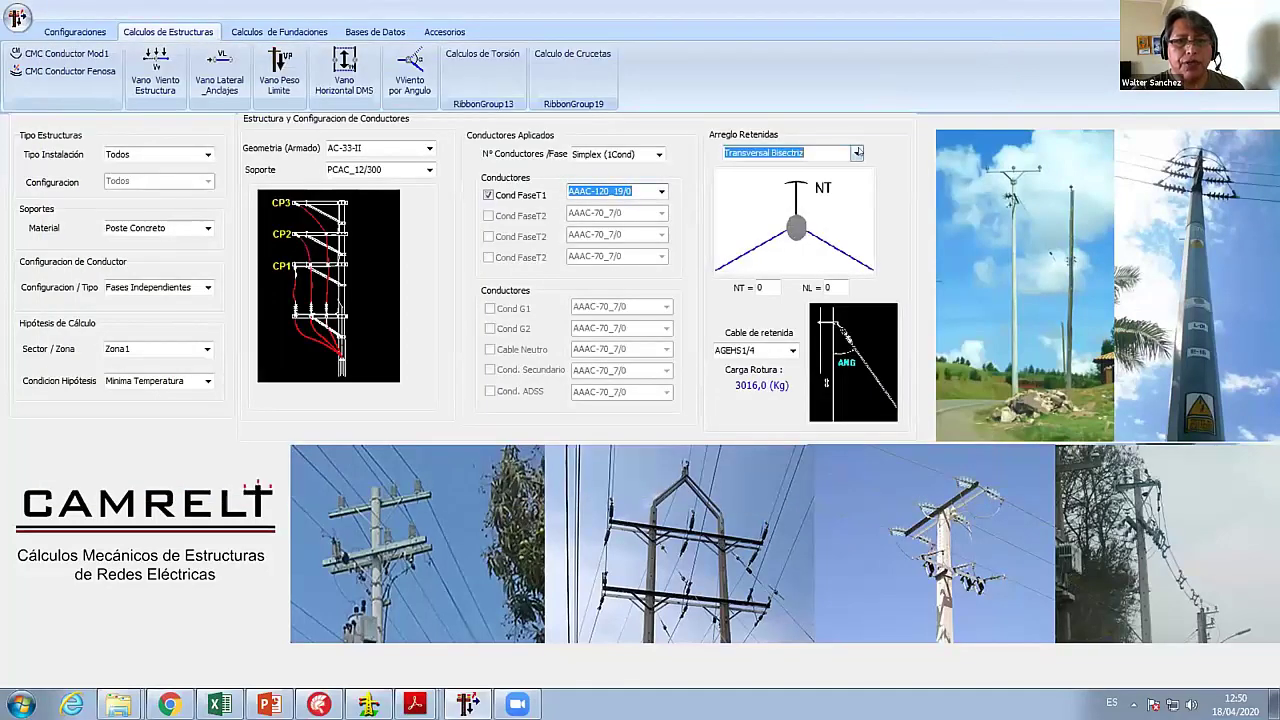
# - Try the Longitudinal Anclaje guy arrangement, and set the arrangement to Longitudinal Terminal
pyautogui.click(857, 152)
pyautogui.click(817, 220)
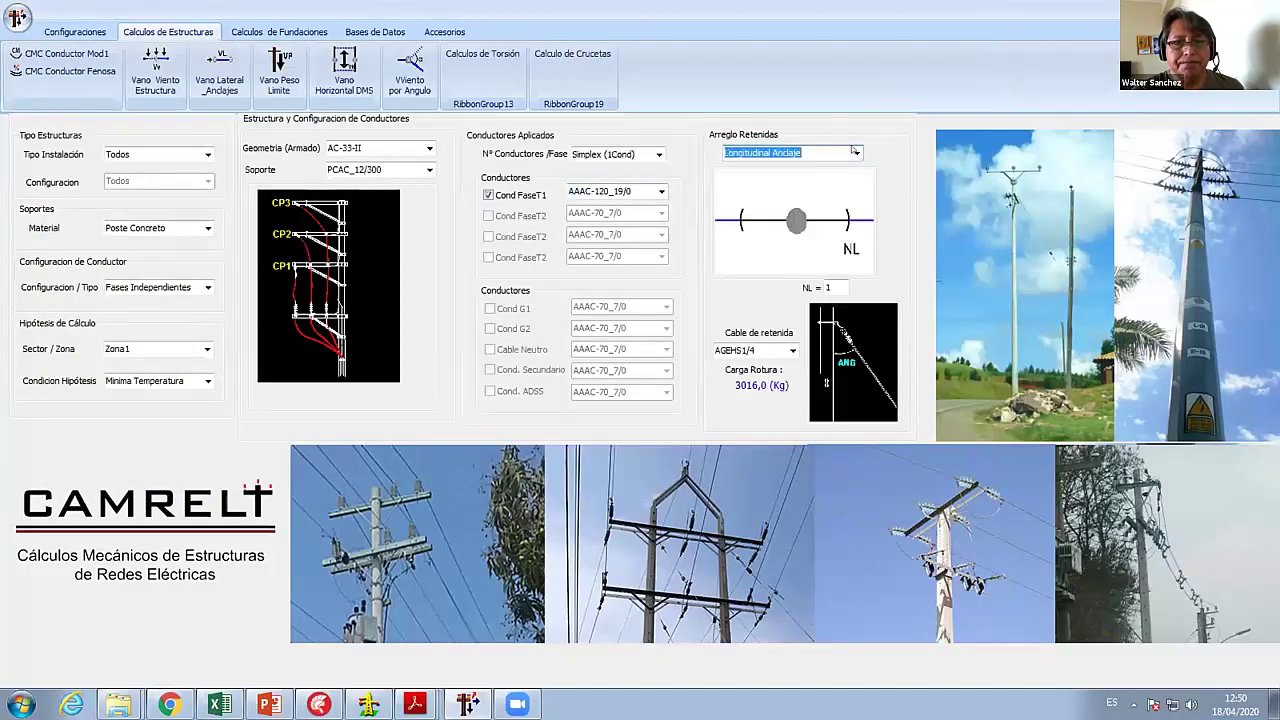
pyautogui.click(857, 152)
pyautogui.click(822, 188)
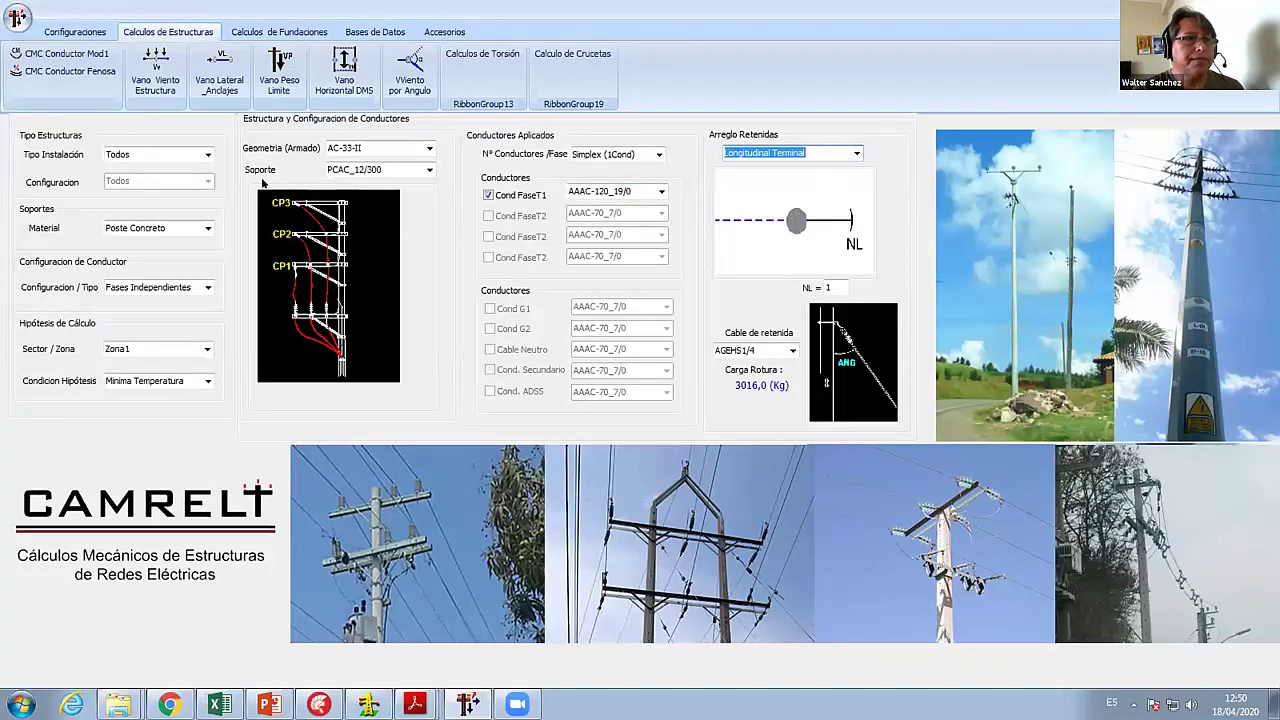
# - Calculate the longitudinal spans for the Longitudinal Terminal guy arrangement, and check the results with the terminal angle at 0
pyautogui.click(220, 75)
pyautogui.click(890, 118)
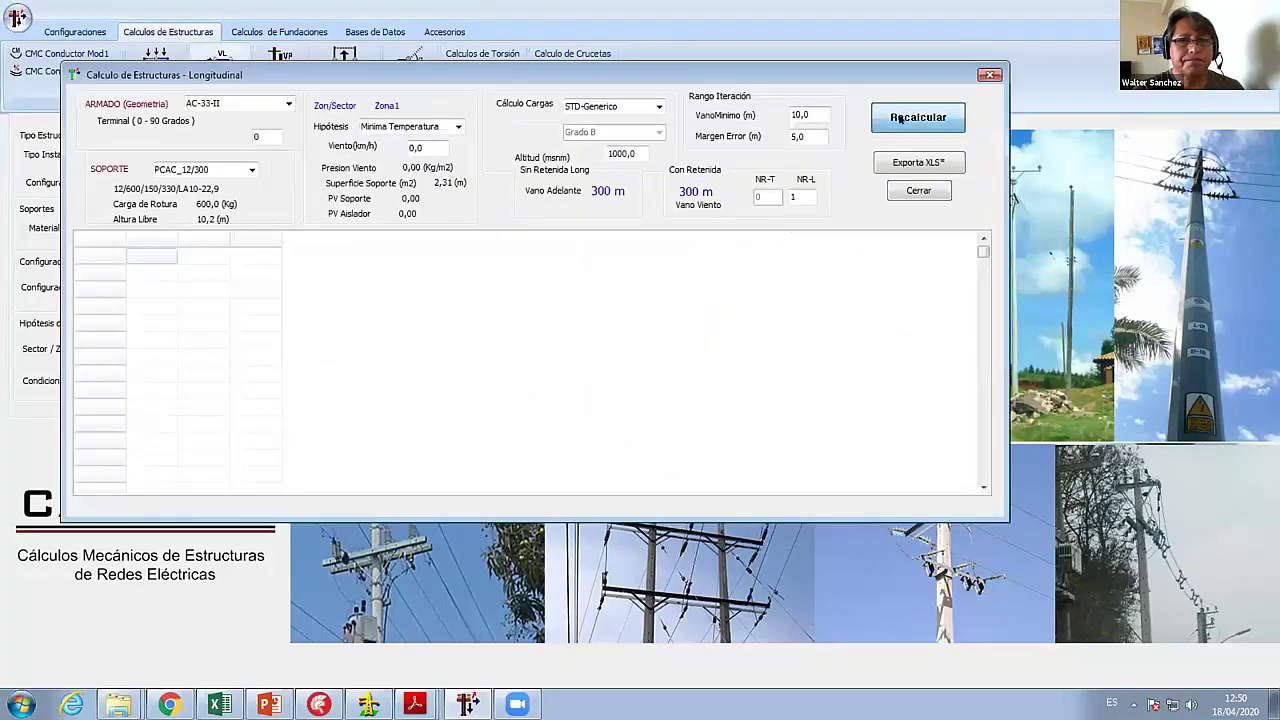
pyautogui.click(567, 325)
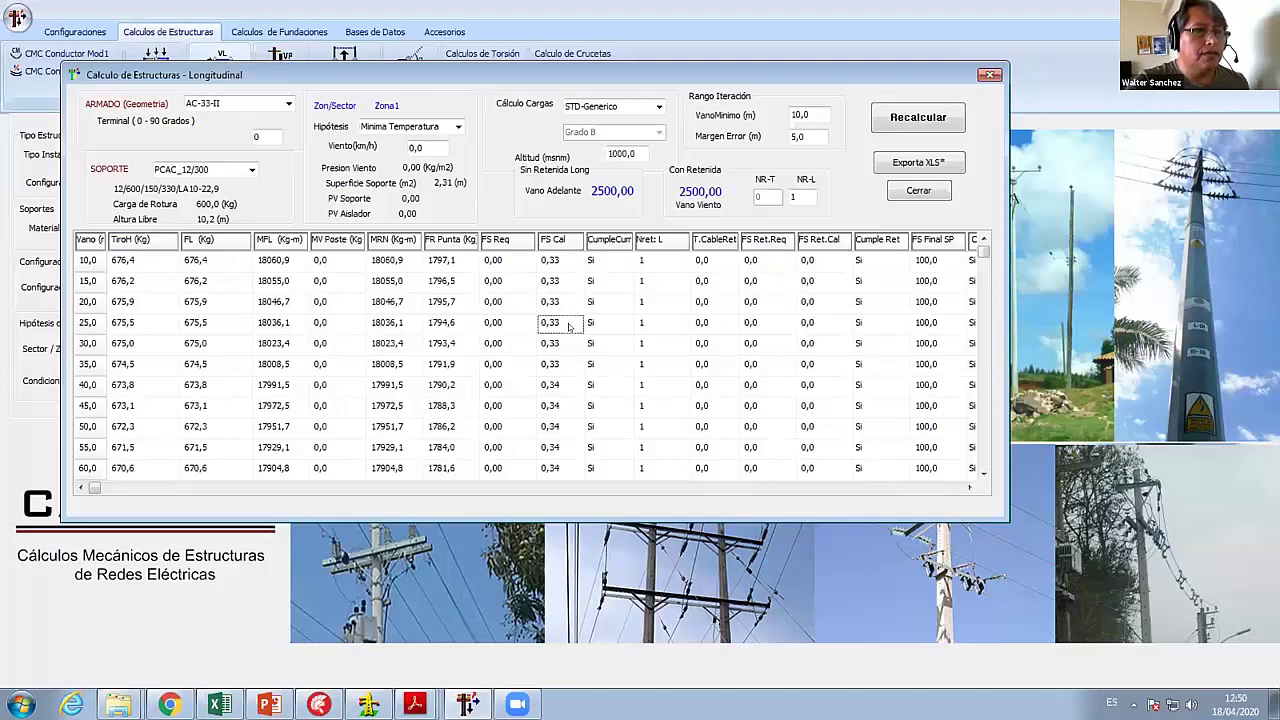
pyautogui.doubleClick(262, 136)
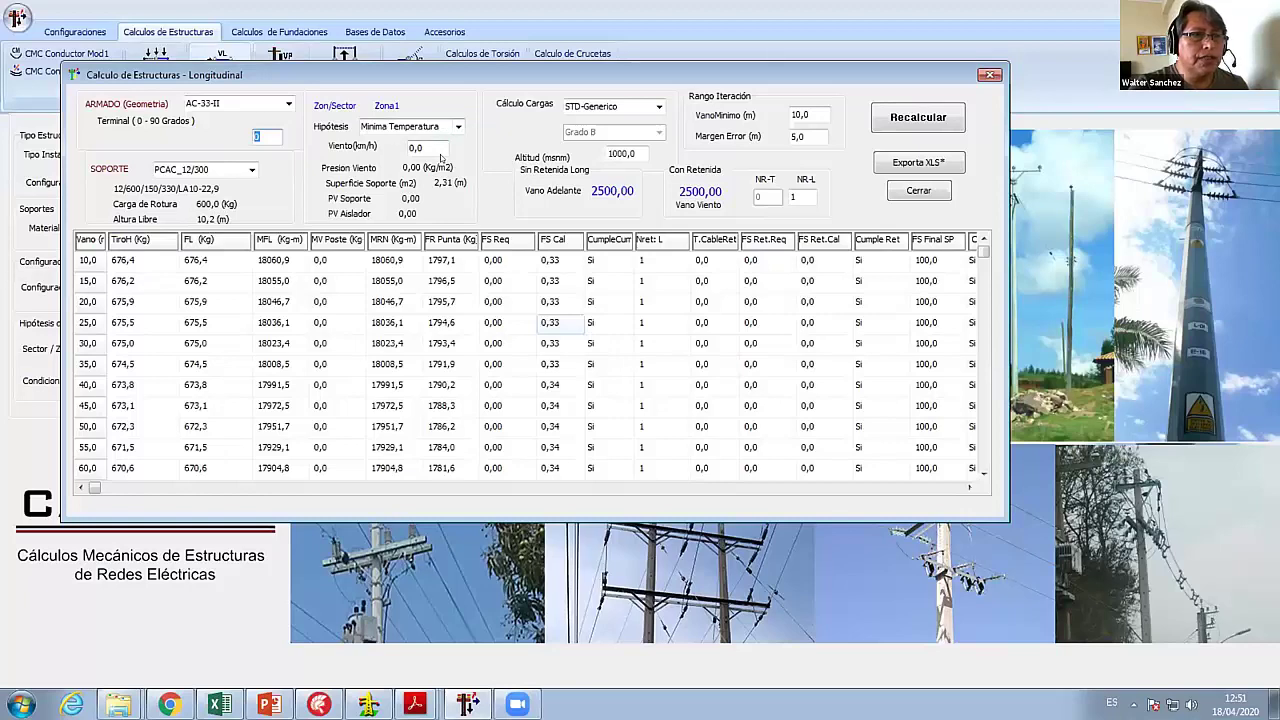
pyautogui.press('Return')
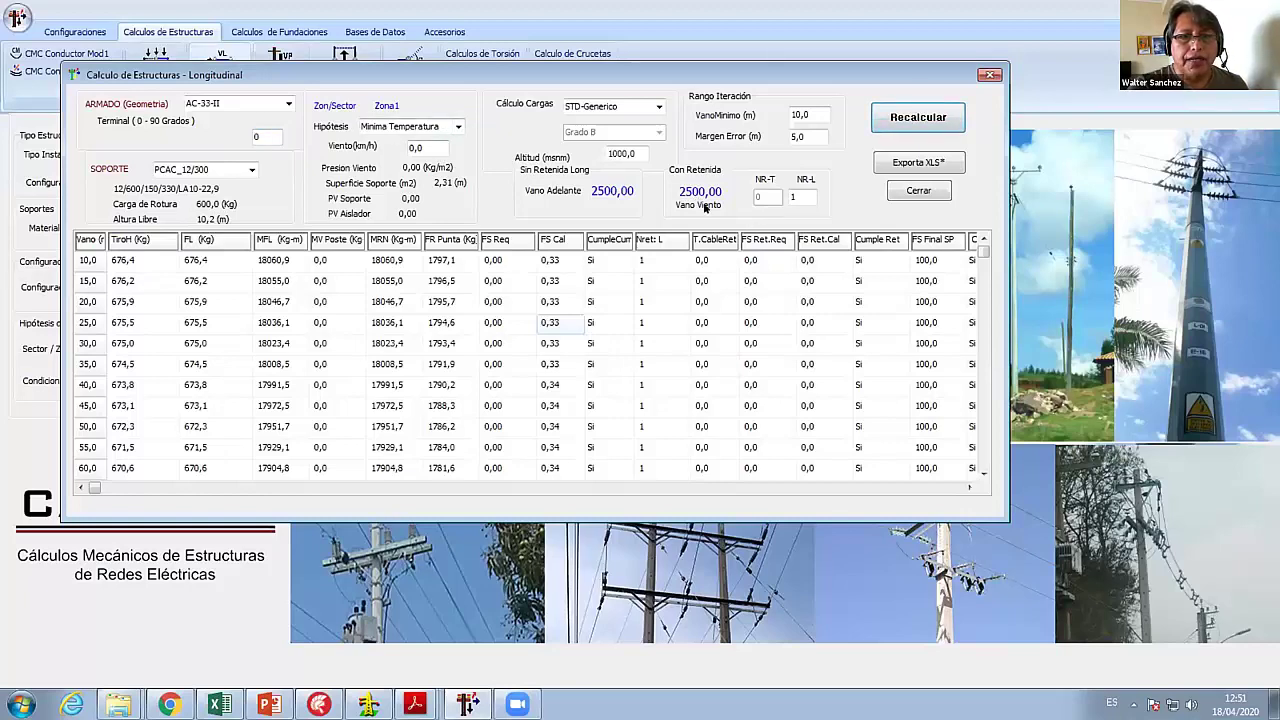
# - Recalculate the longitudinal spans with NR-L set to 0 and again with NR-L set to 1, and close the calculation
pyautogui.doubleClick(794, 196)
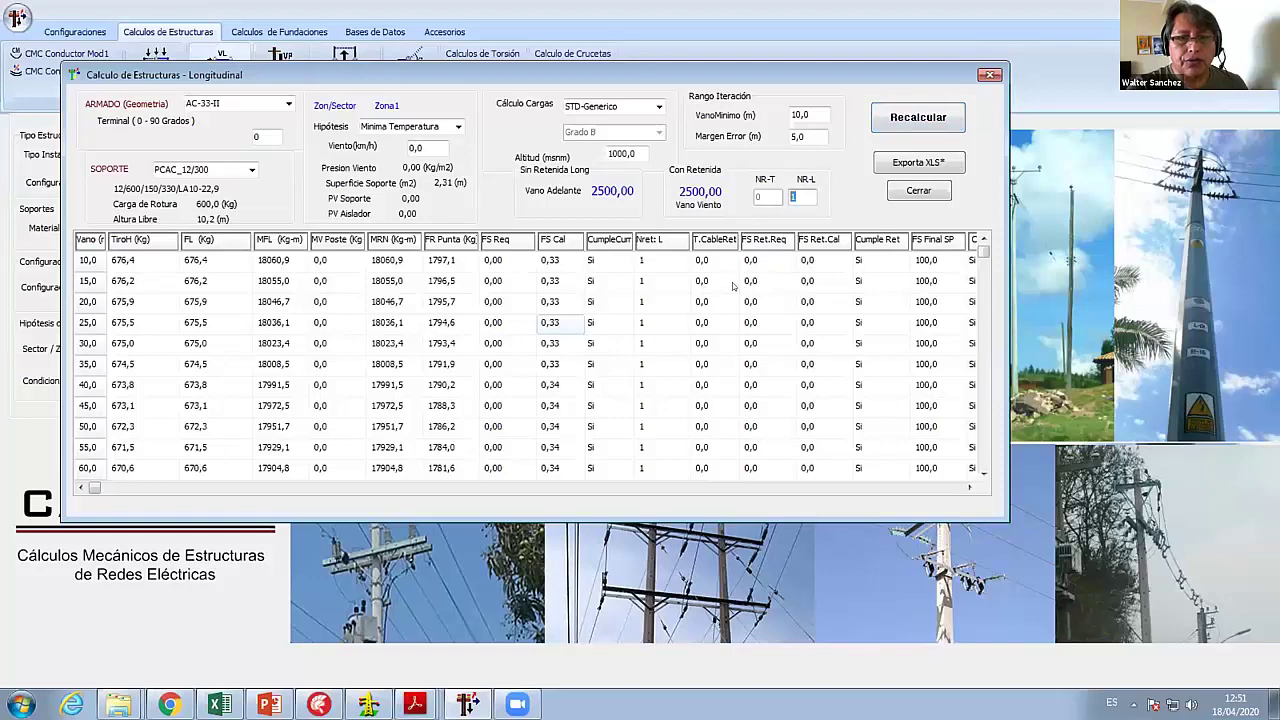
pyautogui.write('0')
pyautogui.click(918, 117)
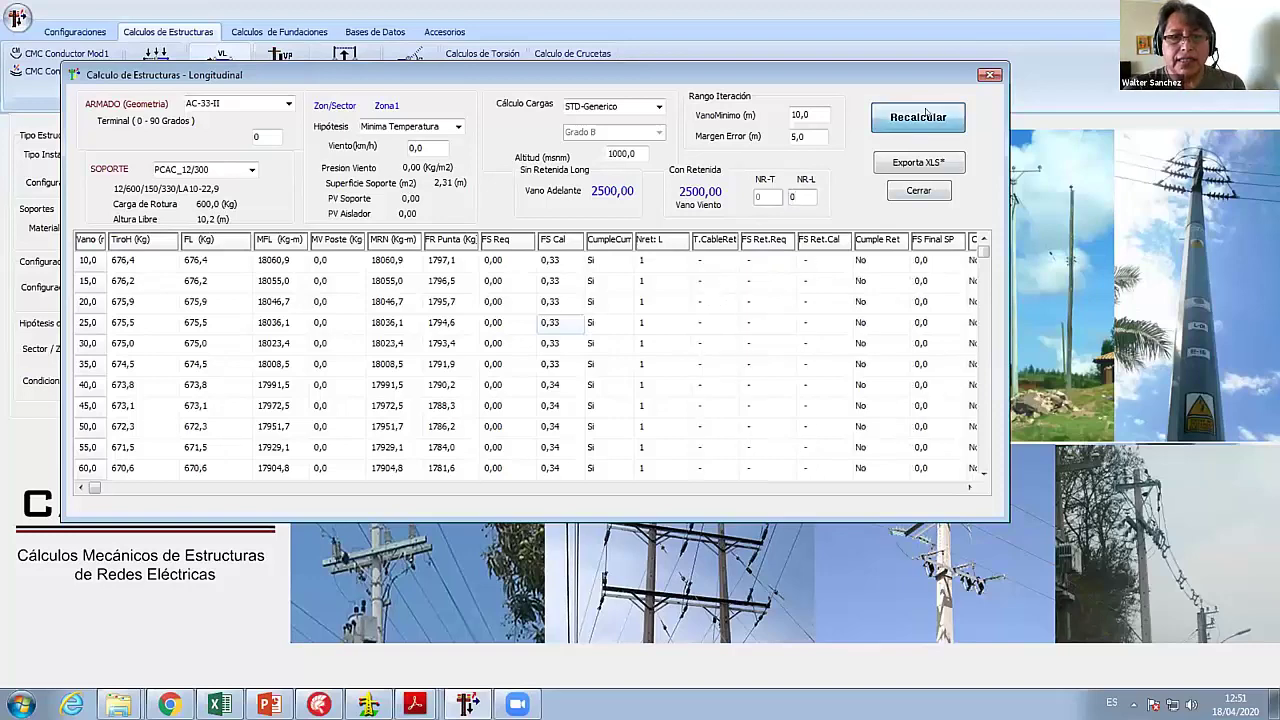
pyautogui.doubleClick(794, 196)
pyautogui.write('1')
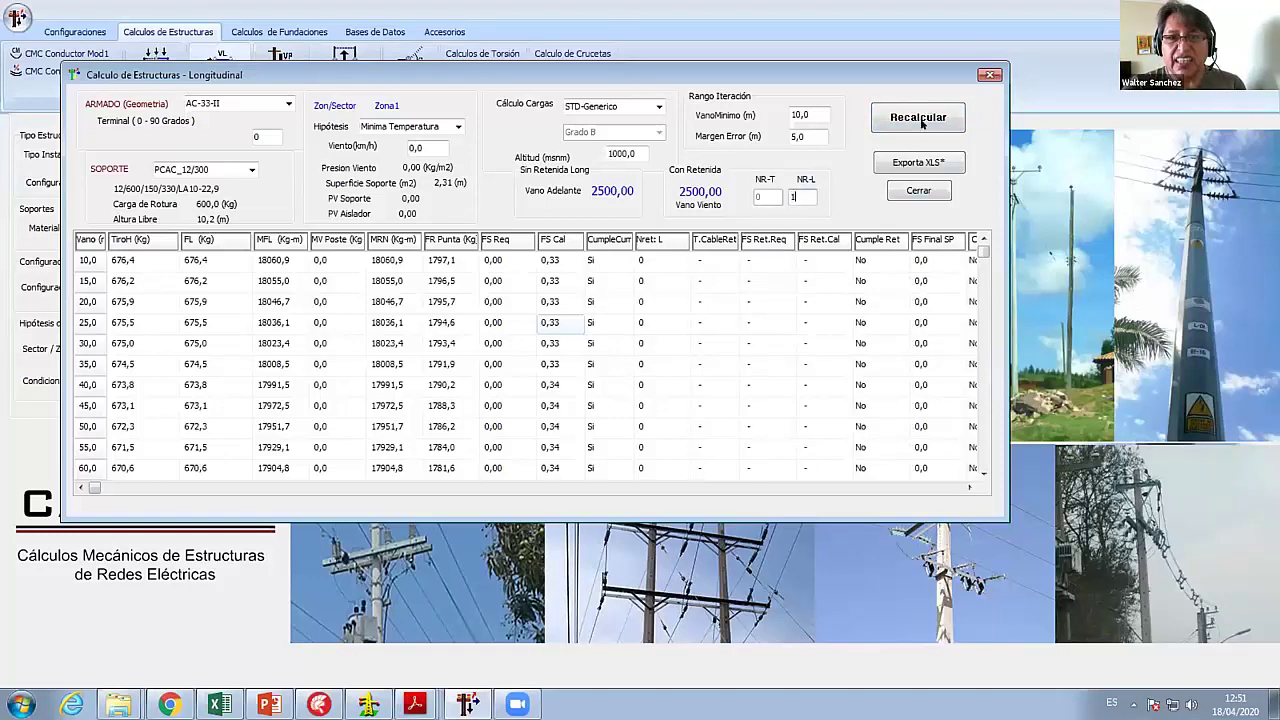
pyautogui.click(921, 119)
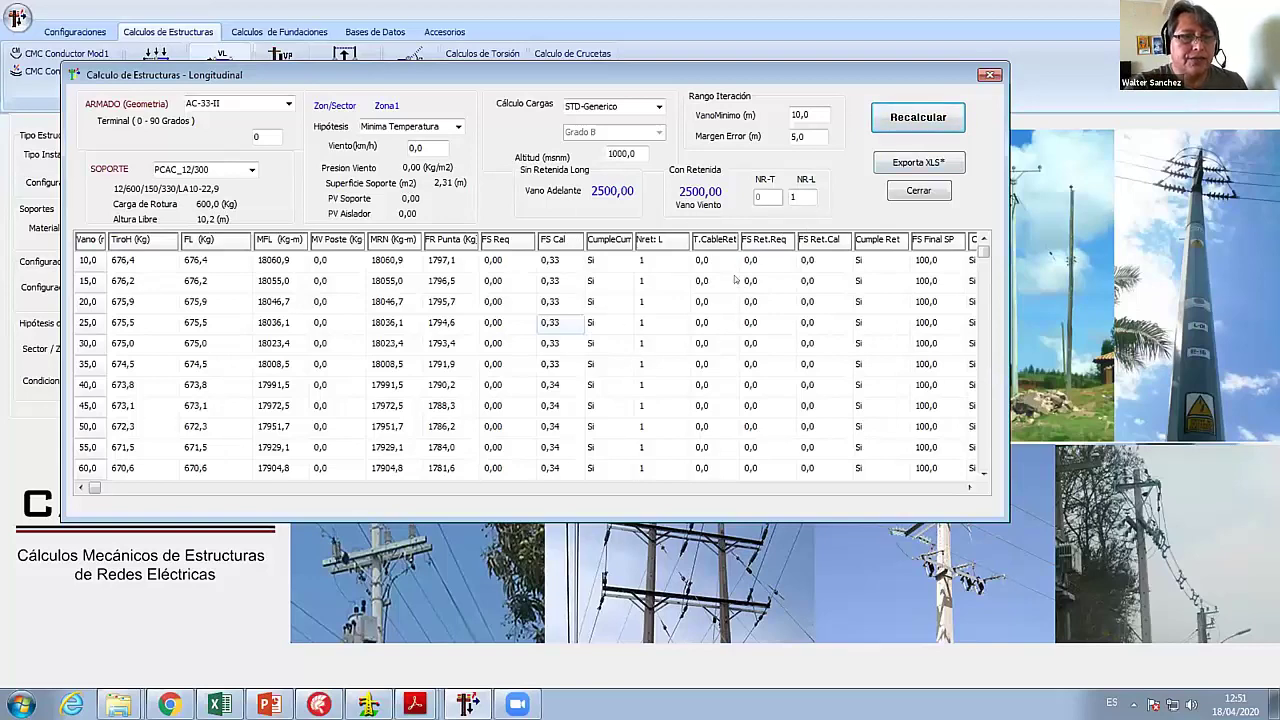
pyautogui.doubleClick(801, 197)
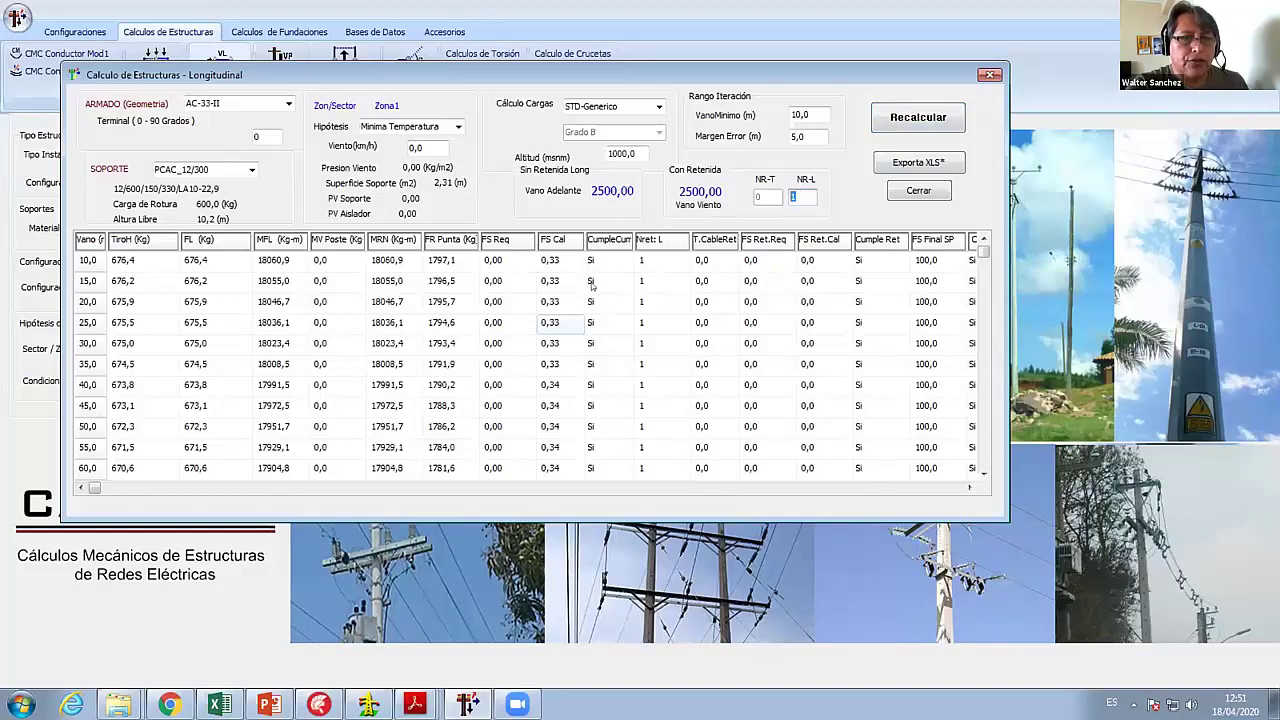
pyautogui.click(917, 190)
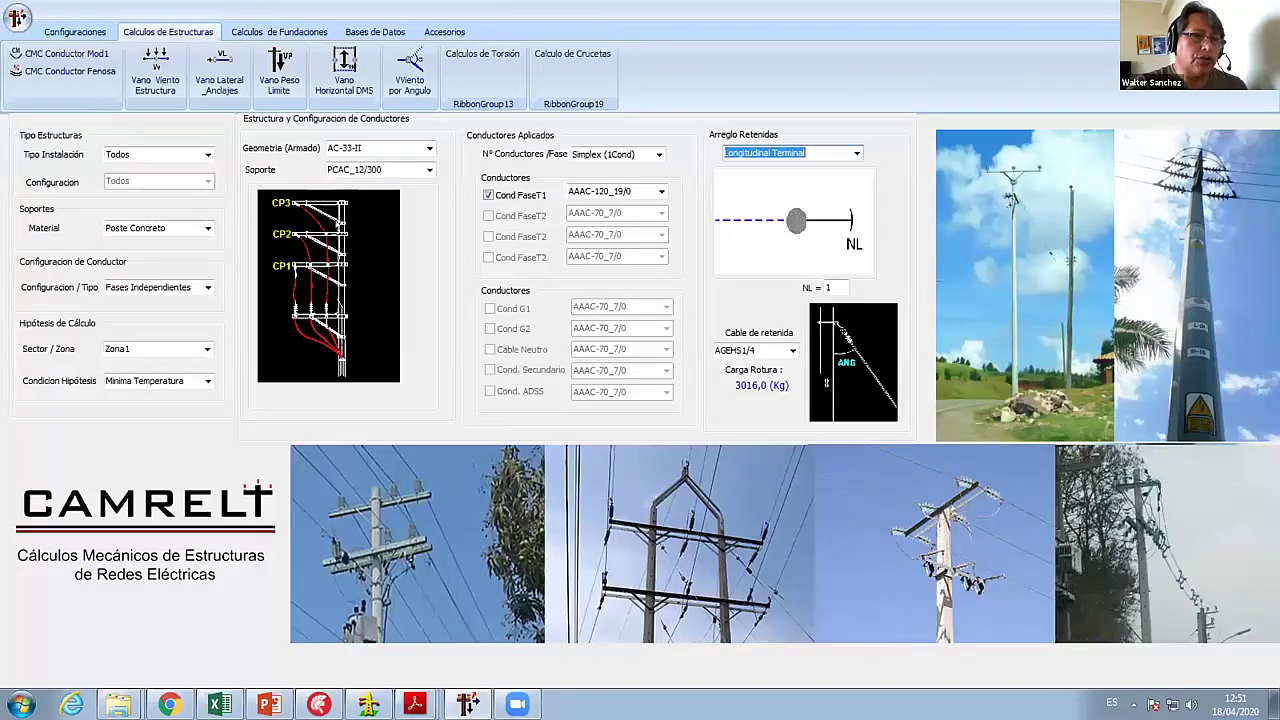
# - Open the torsion calculation for AC-33-II on PCAC_12/300, check the maximum stress results, and close it
pyautogui.click(481, 70)
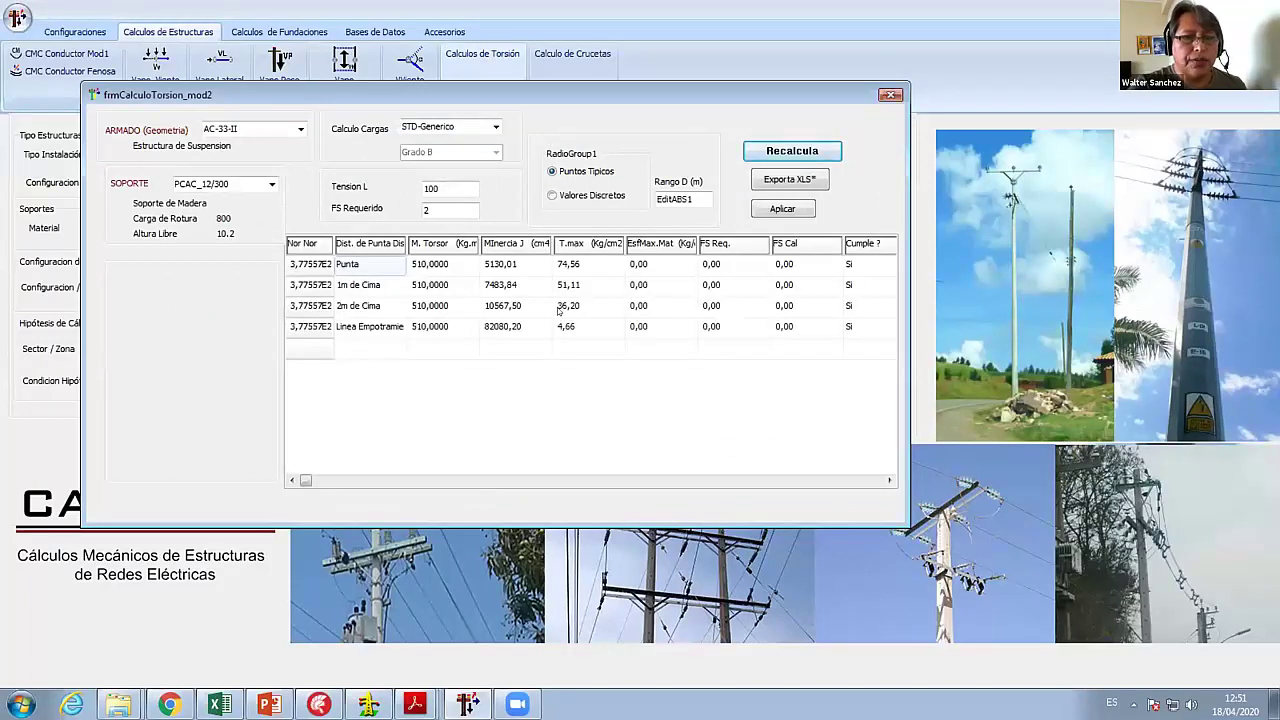
pyautogui.click(620, 302)
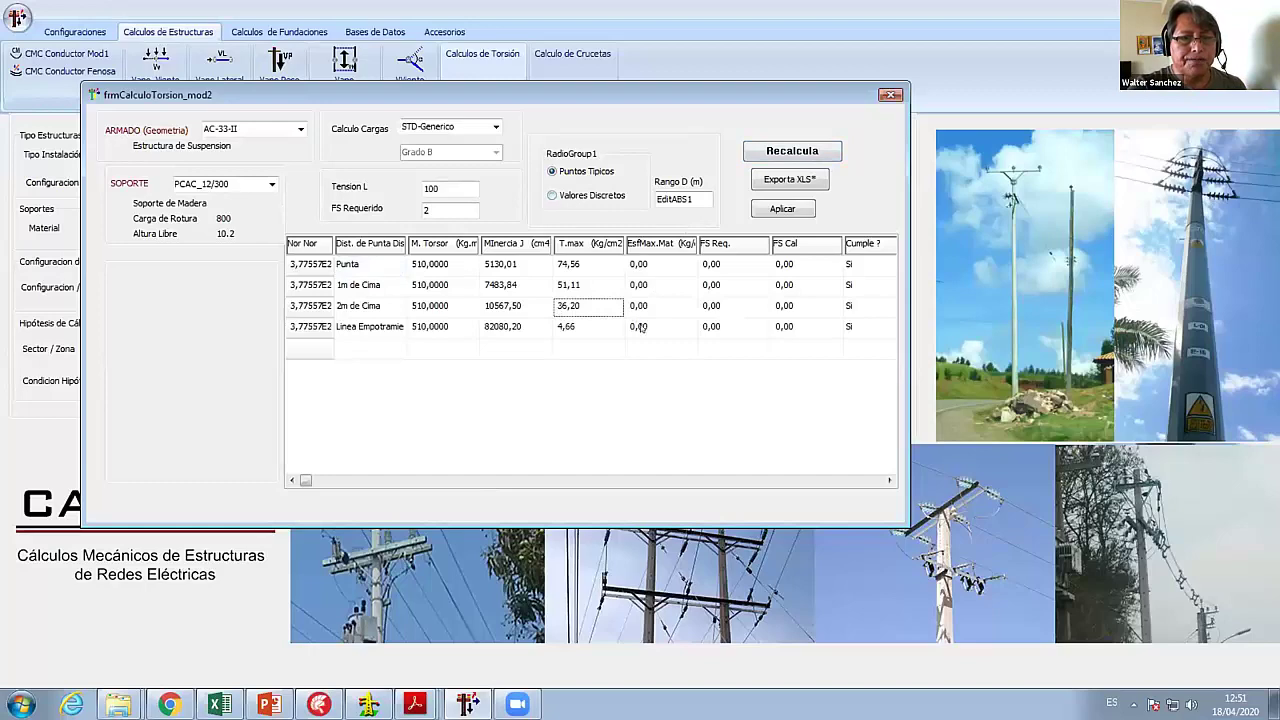
pyautogui.click(782, 209)
# - In the CME configuration's safety factors, set support rupture, compression and torsion to 2 and maximum support deflection to 4%
pyautogui.click(103, 32)
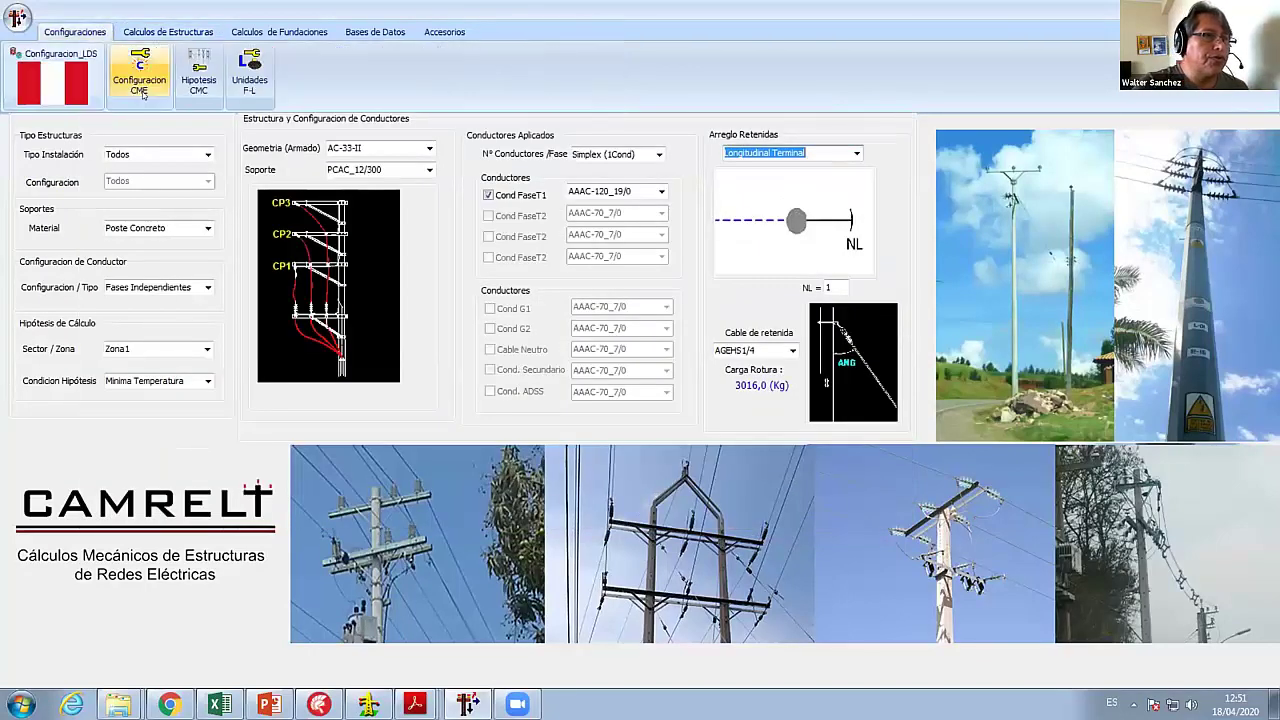
pyautogui.click(139, 70)
pyautogui.click(238, 154)
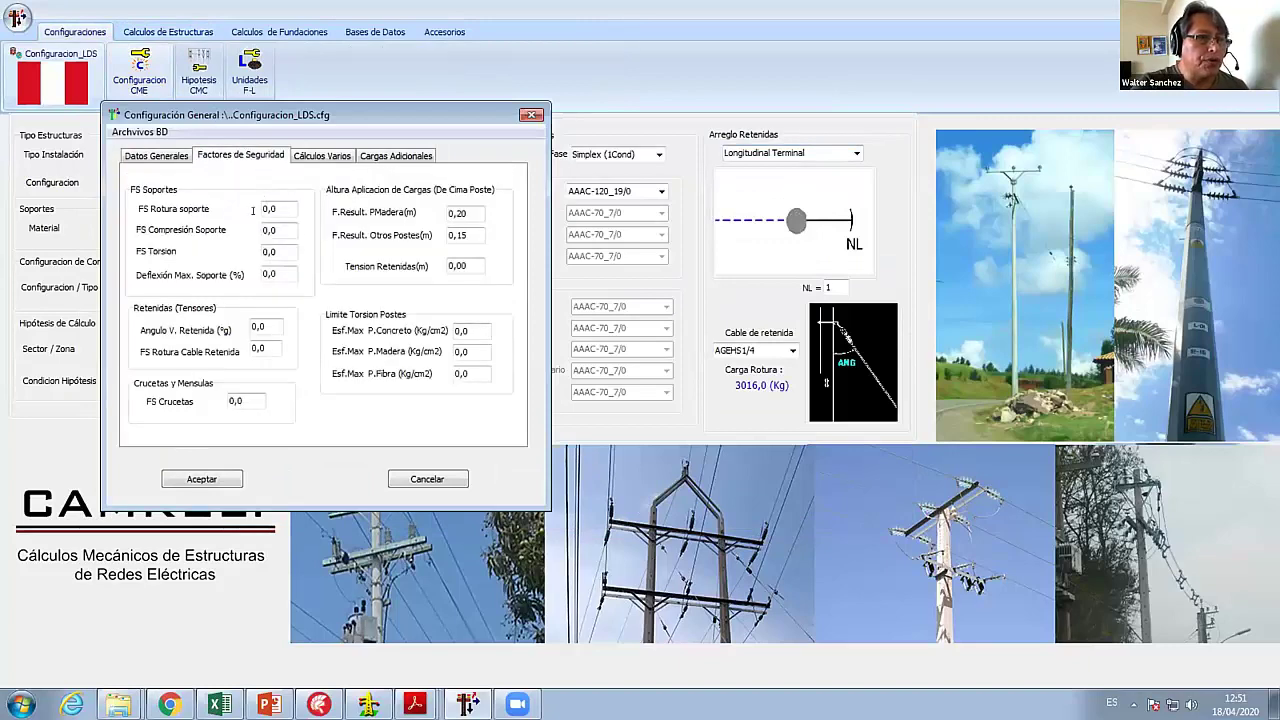
pyautogui.press('Tab')
pyautogui.write('2')
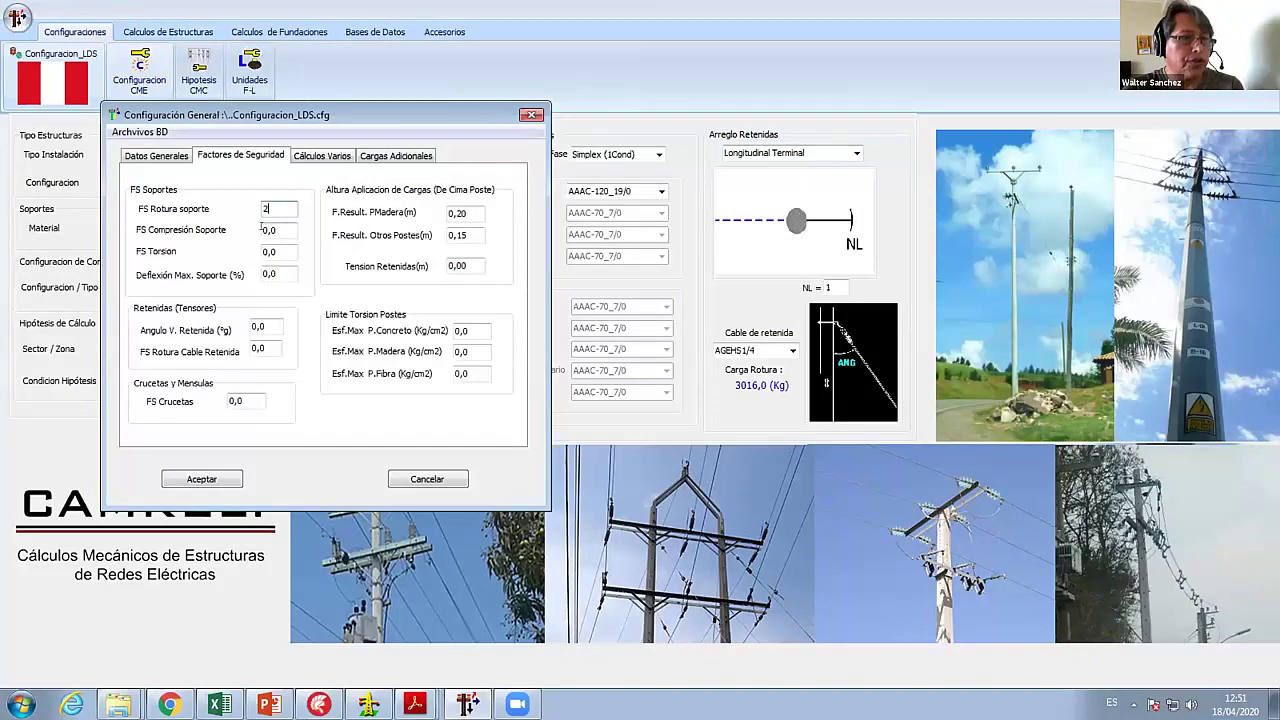
pyautogui.press('Tab')
pyautogui.write('2')
pyautogui.press('Tab')
pyautogui.write('2')
pyautogui.press('Tab')
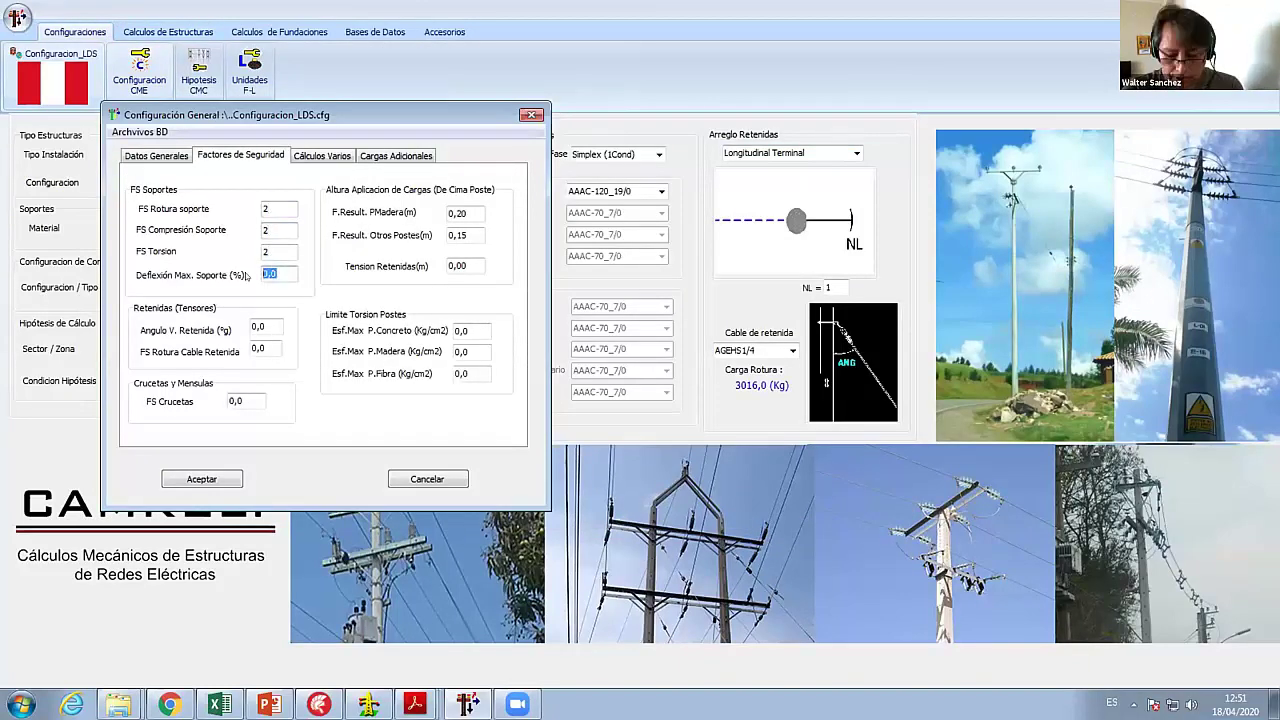
pyautogui.write('4')
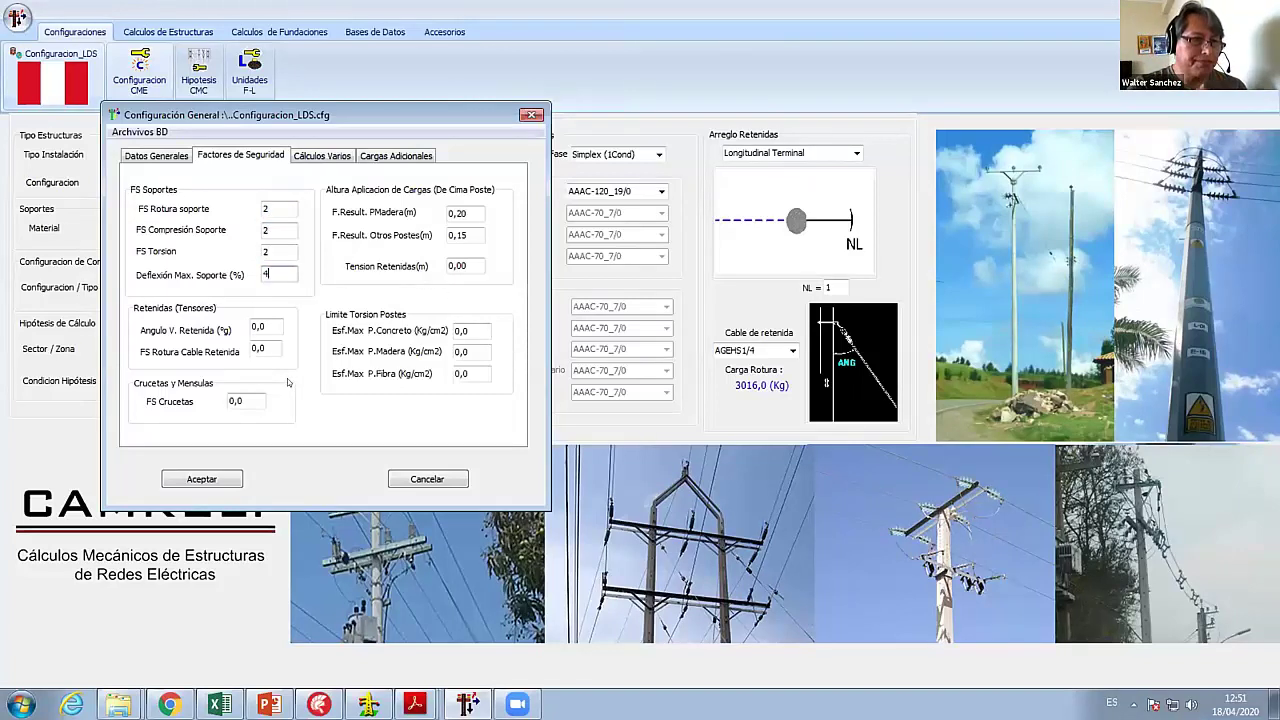
# - Set the vertical guy angle to 37 degrees and the pole torsion stress limits to 210 kg/cm2 for concrete and 120 kg/cm2 for wood
pyautogui.press('Tab')
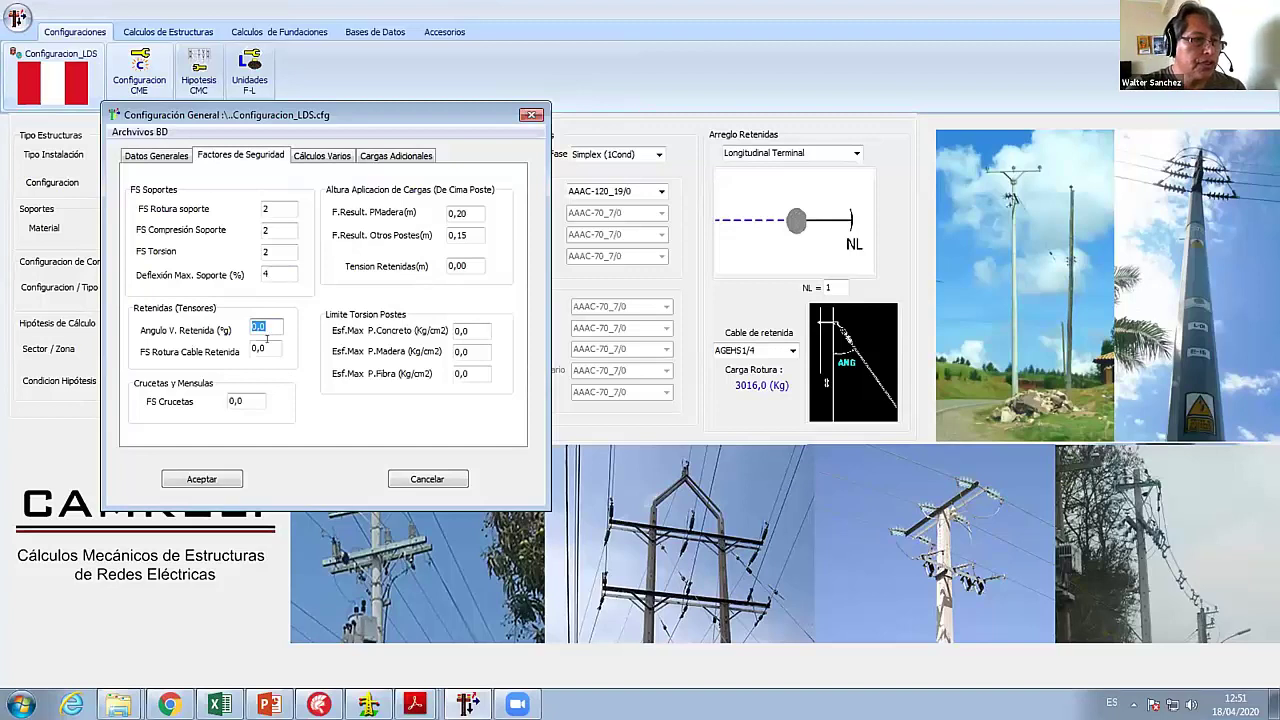
pyautogui.write('37')
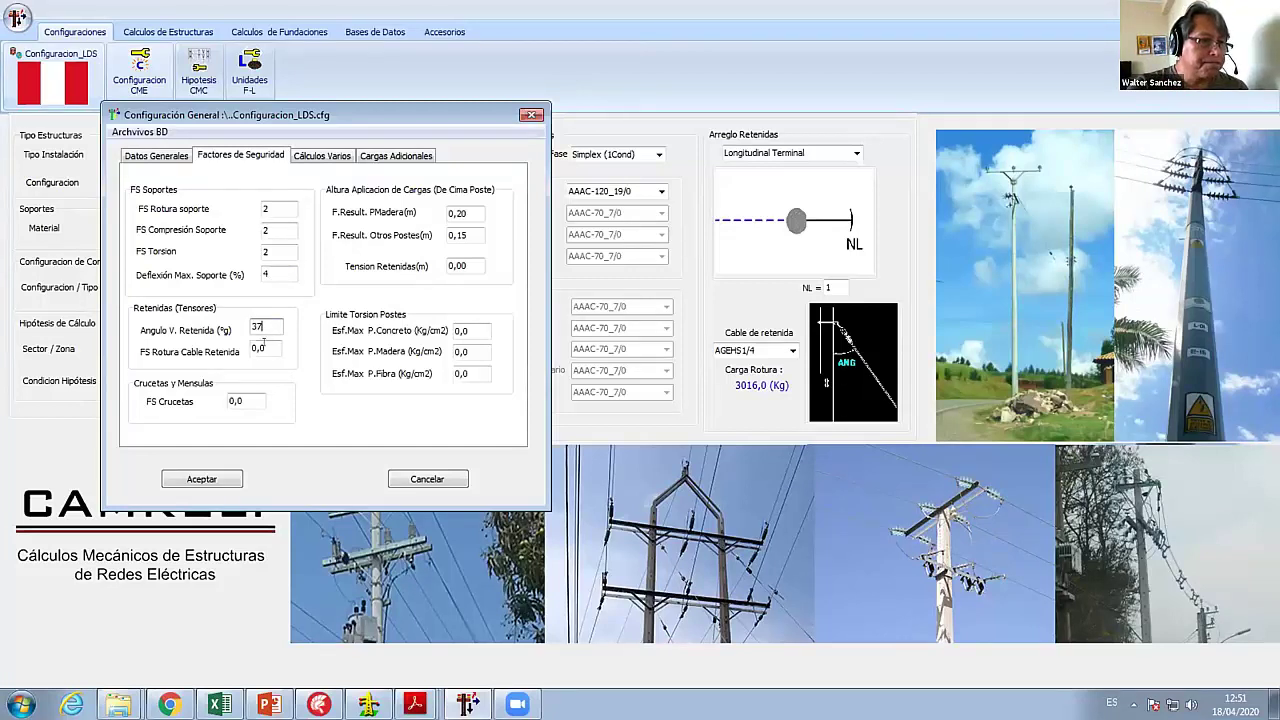
pyautogui.press('Tab')
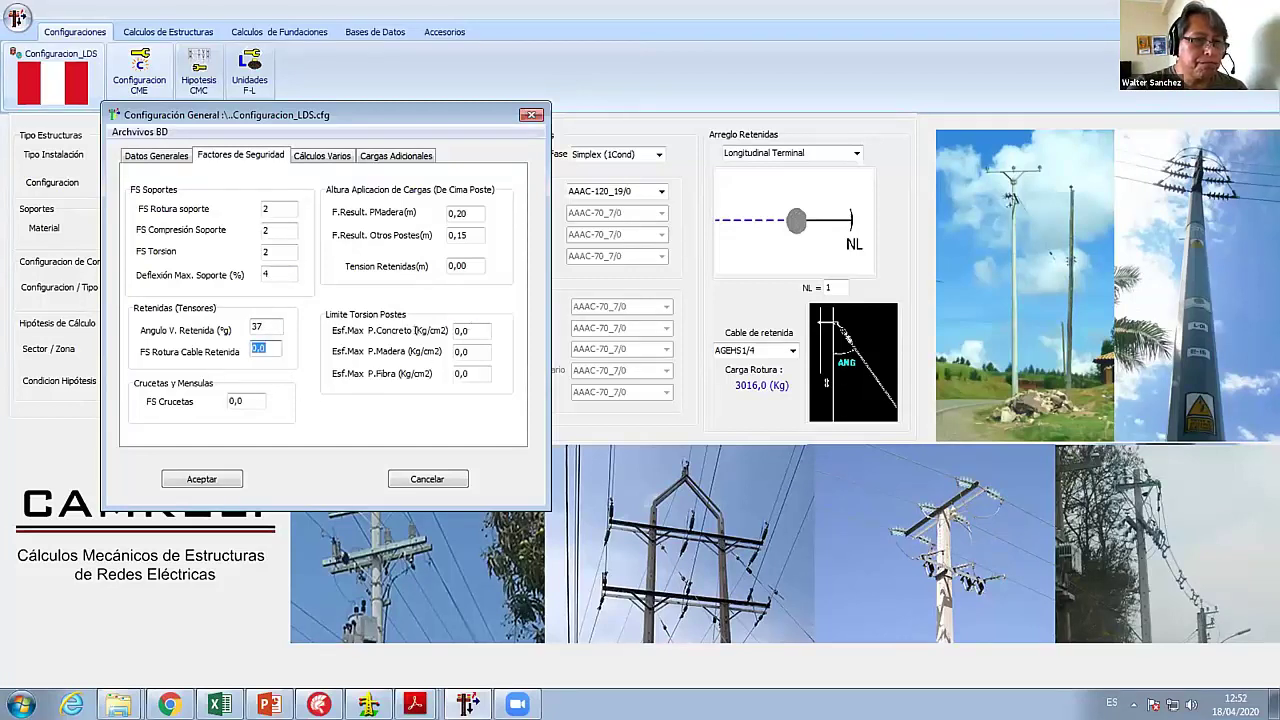
pyautogui.press('Tab')
pyautogui.write('2')
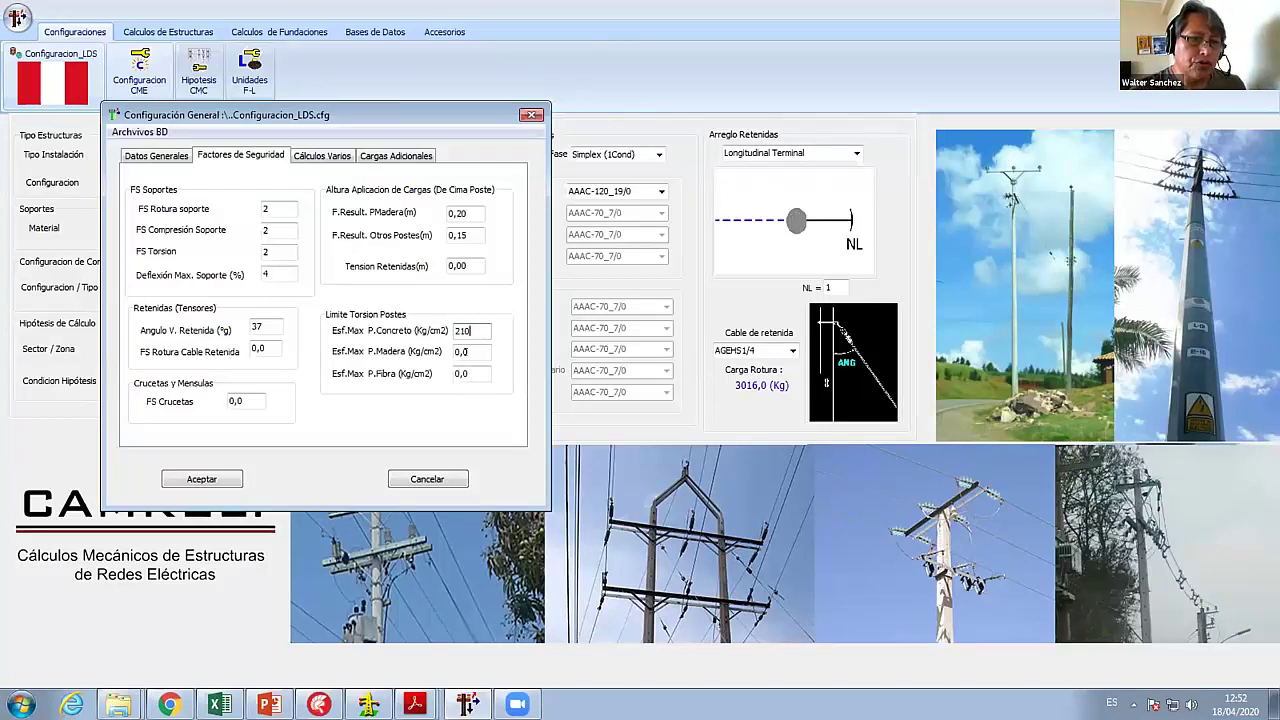
pyautogui.press('Tab')
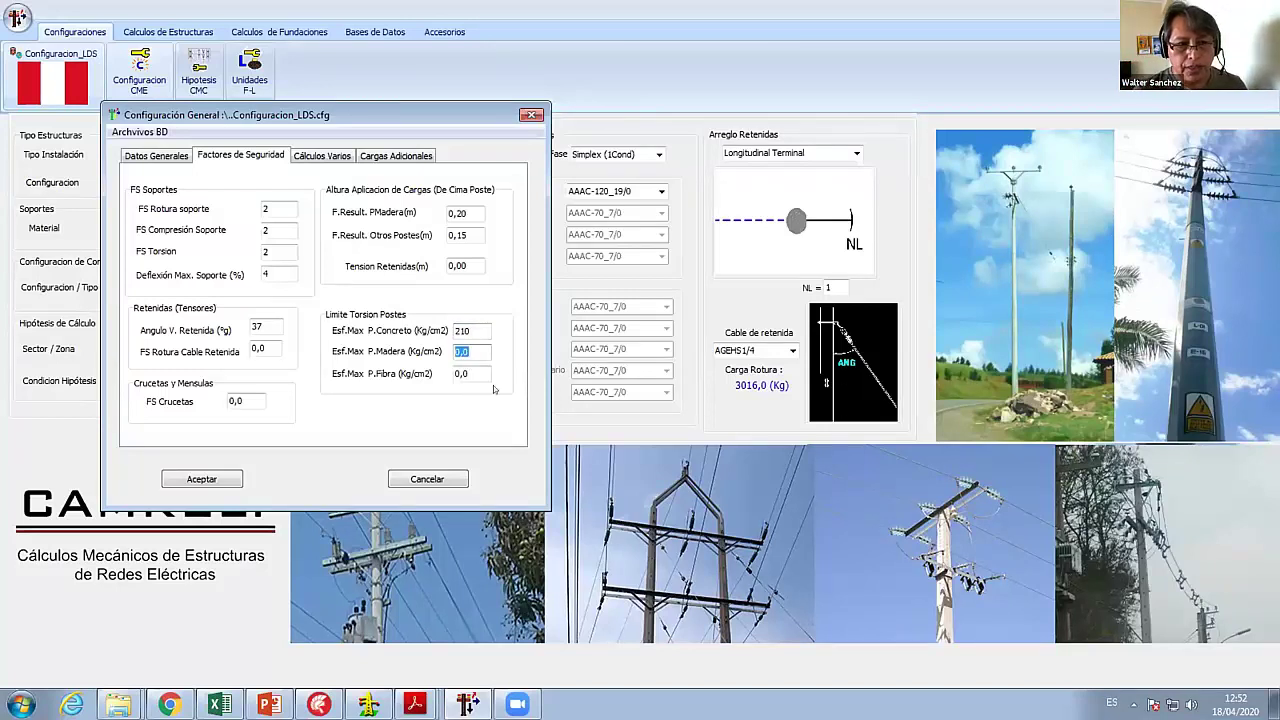
pyautogui.write('1')
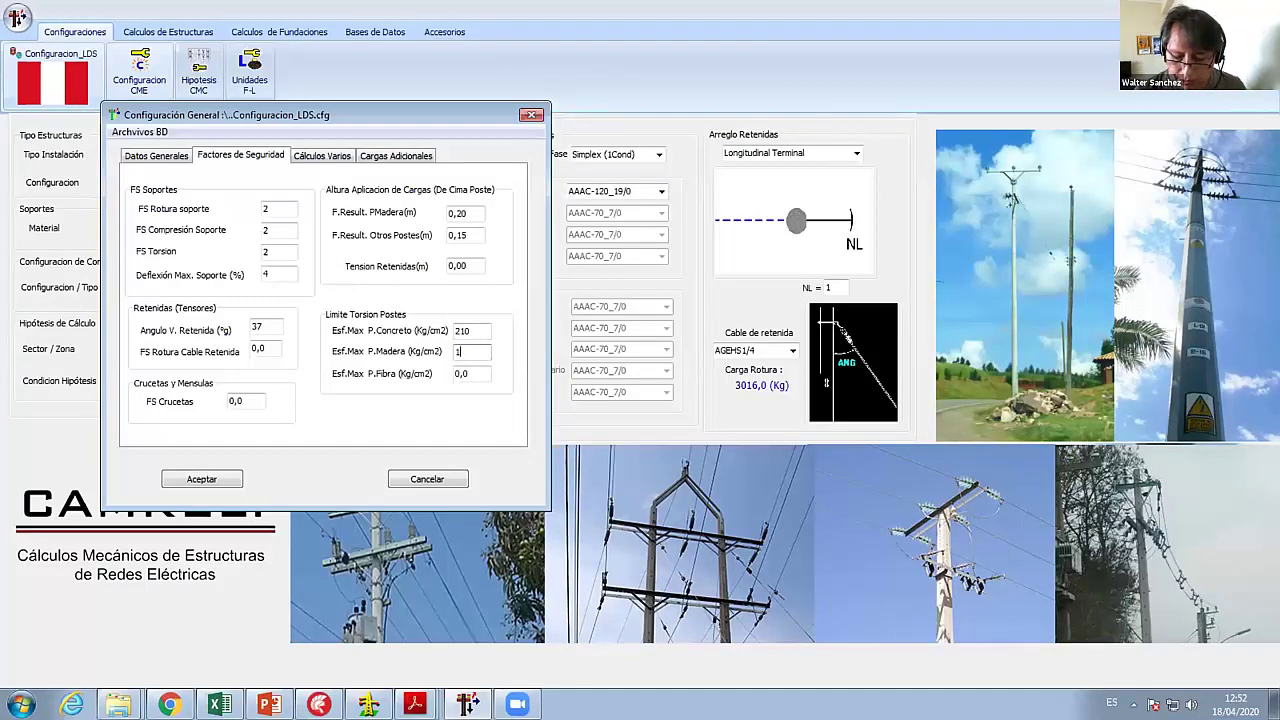
pyautogui.write('20')
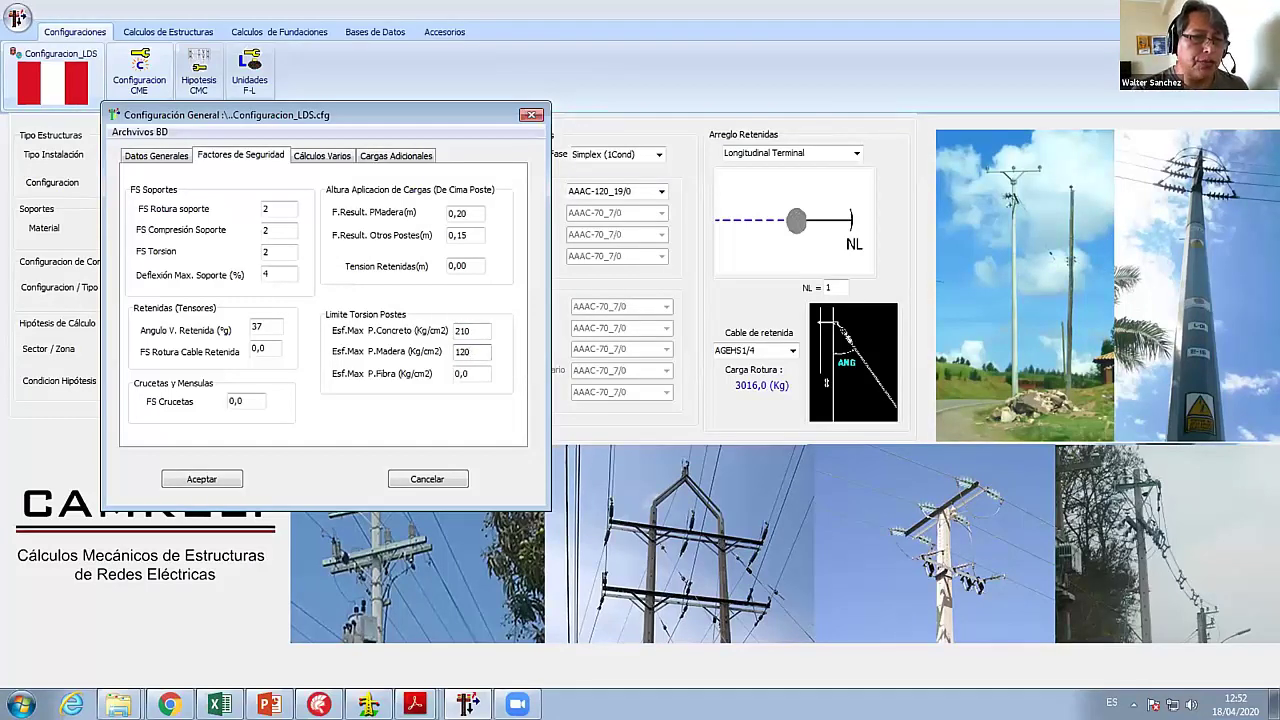
pyautogui.click(466, 330)
# - Check the embedment height options among the miscellaneous calculation settings, and accept the configuration
pyautogui.click(320, 156)
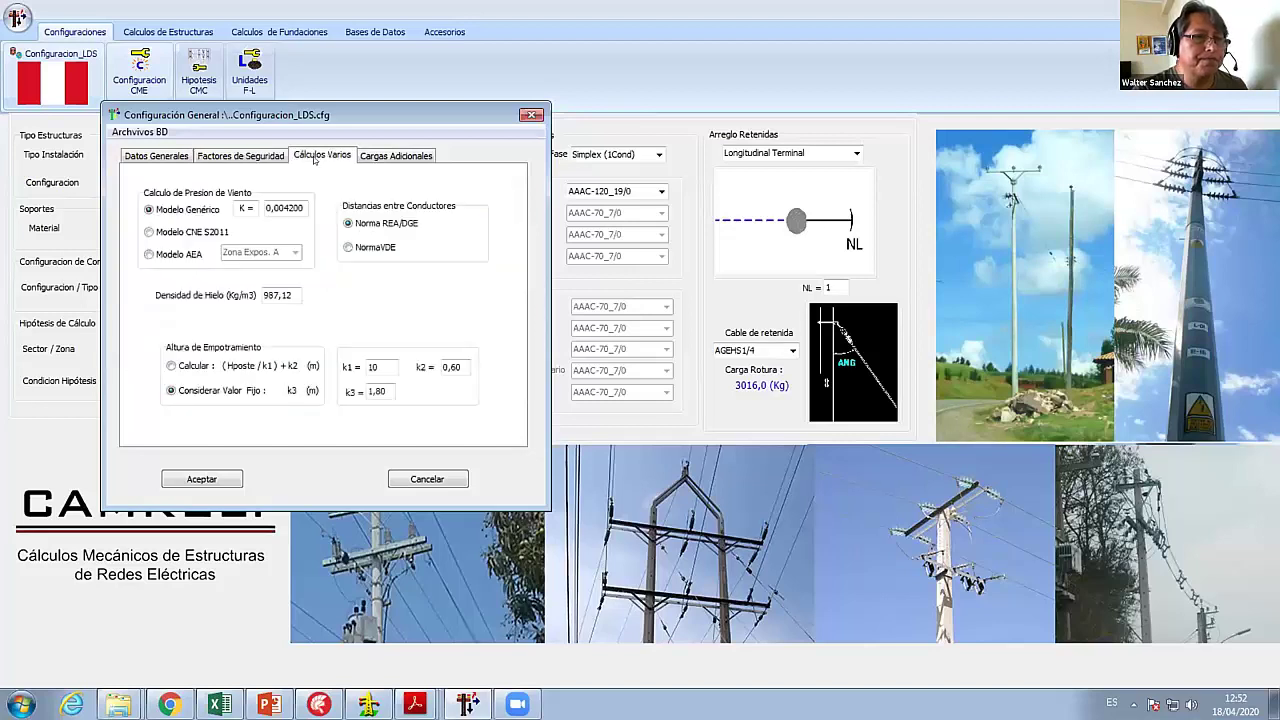
pyautogui.click(224, 366)
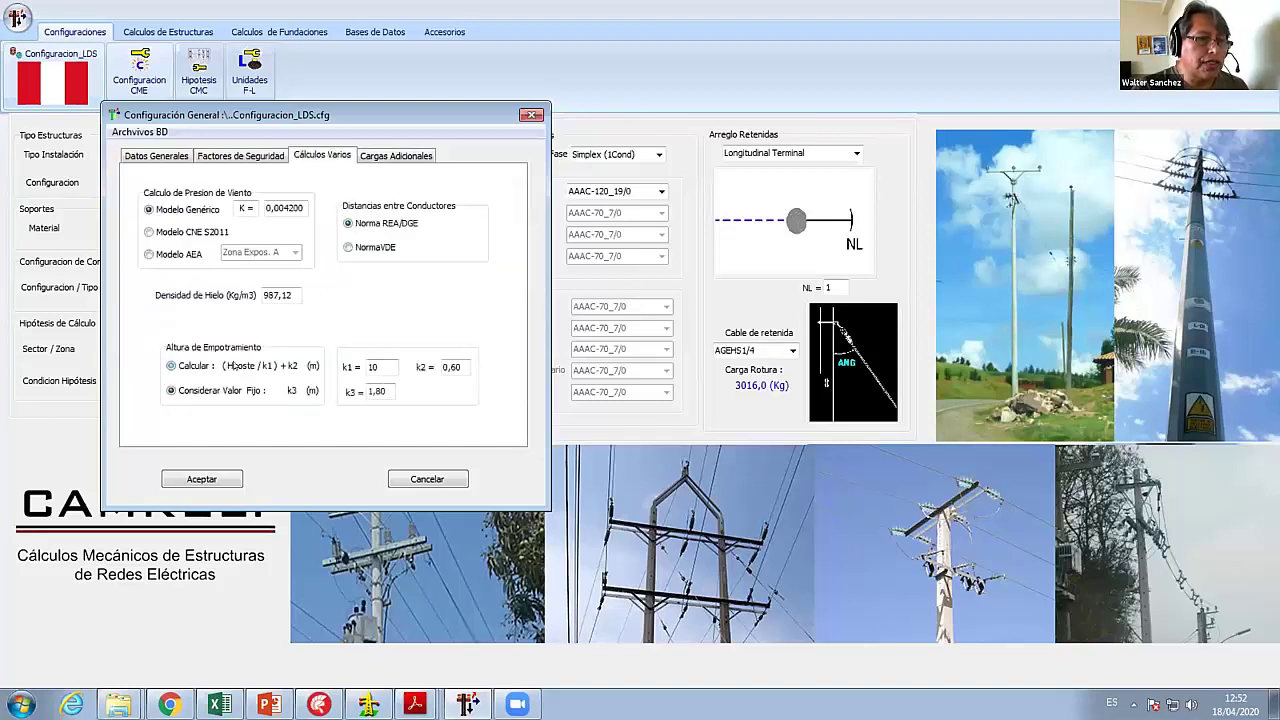
pyautogui.click(201, 480)
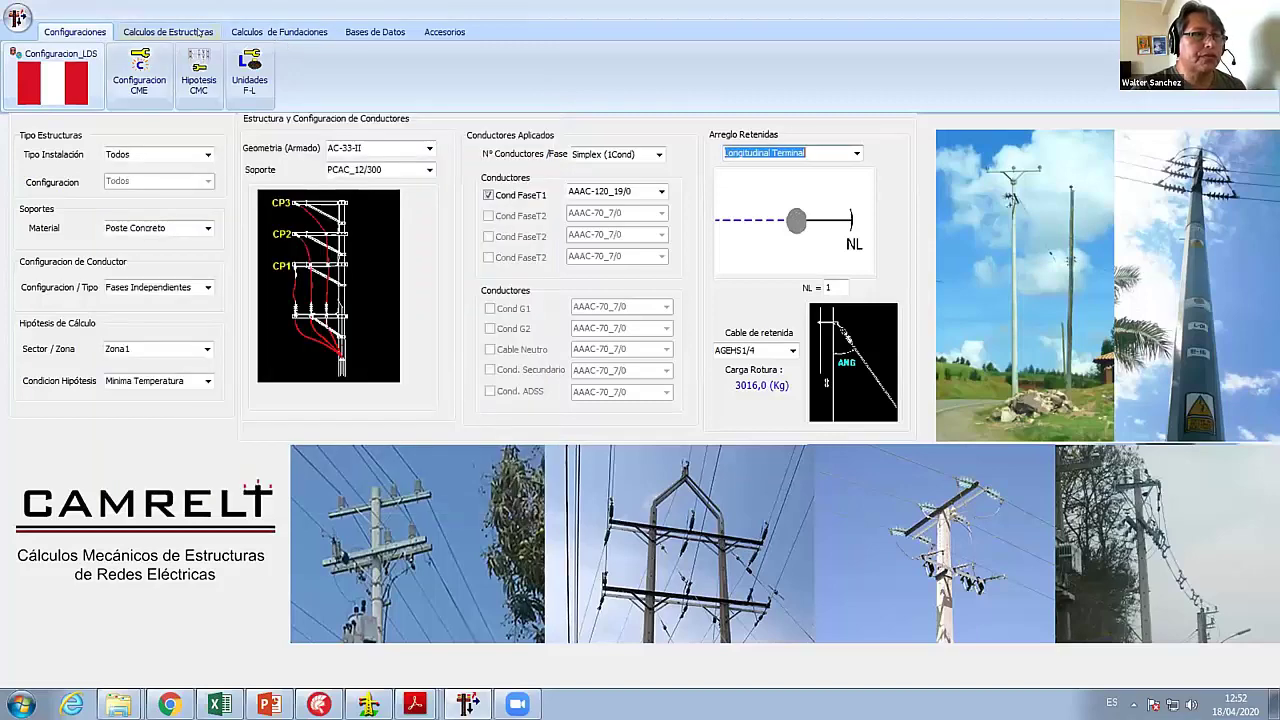
# - Reopen the torsion calculation for AC-33-II on PCAC_12/300 and recalculate it with the new safety factors
pyautogui.click(200, 33)
pyautogui.click(483, 53)
pyautogui.click(825, 190)
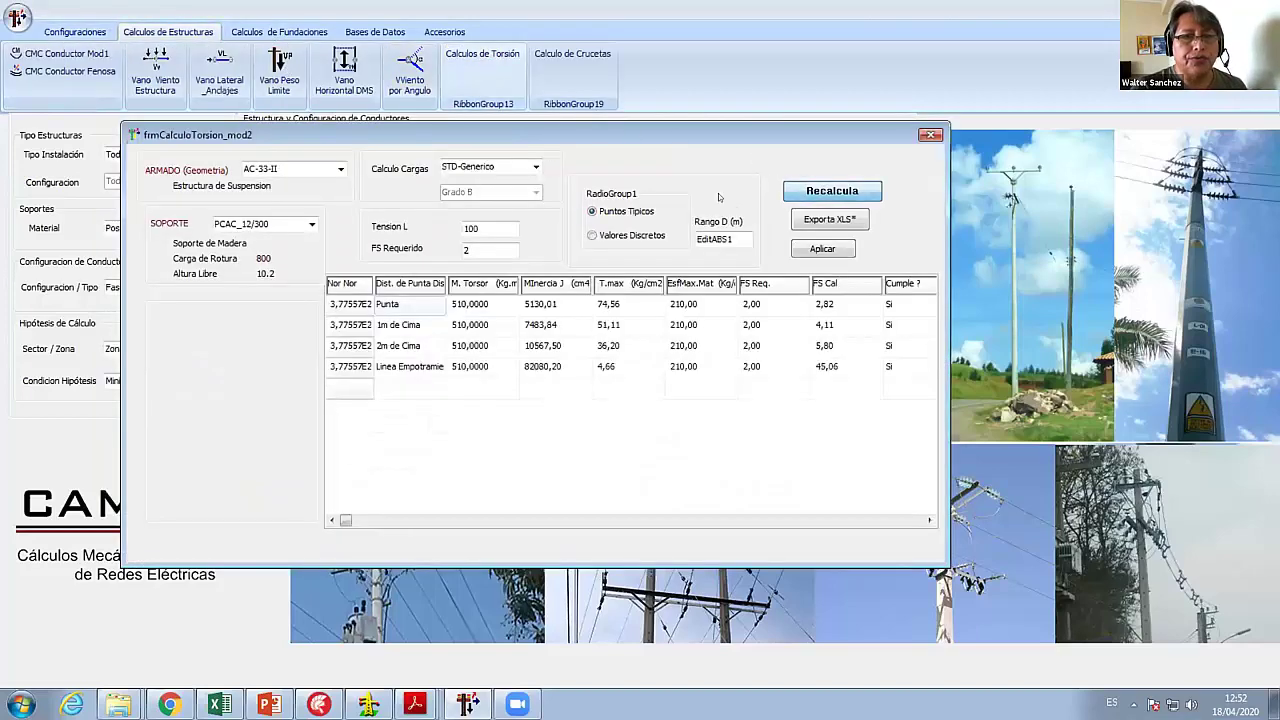
# - Compare the calculated torsion stress with the material limit at the pole tip, 1 m and 2 m below it, recalculate, and close the calculation
pyautogui.click(628, 304)
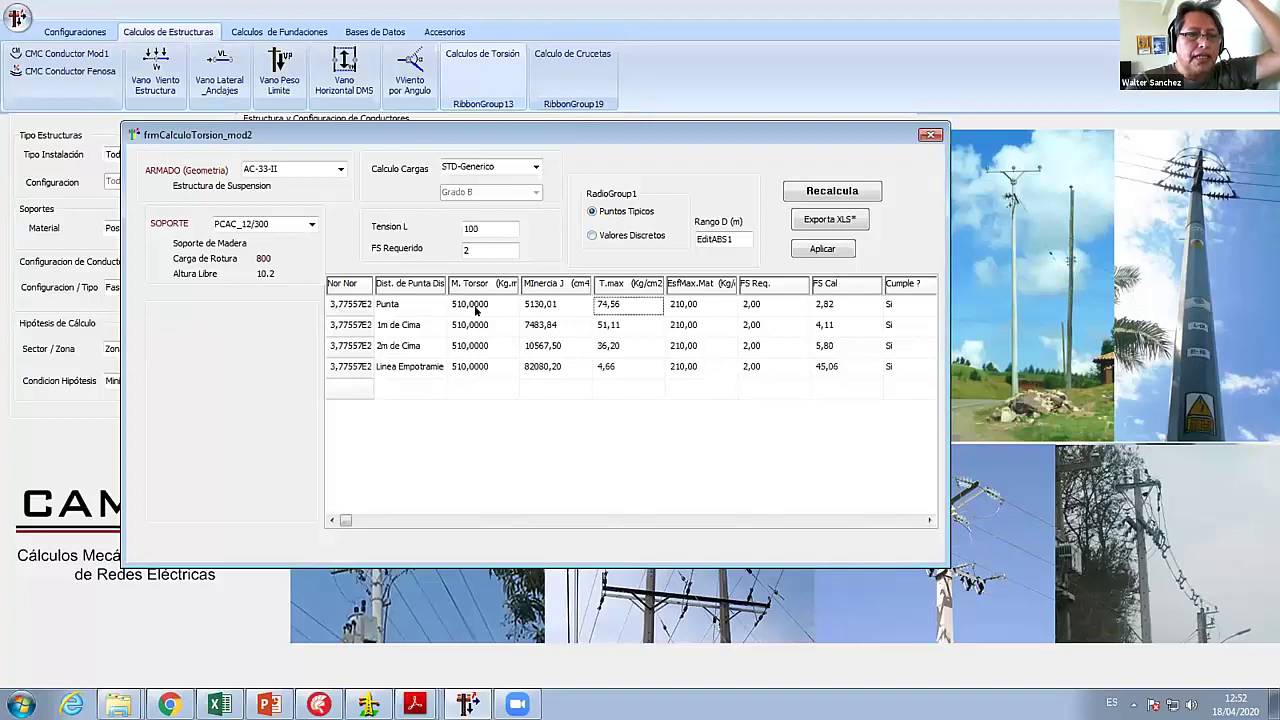
pyautogui.click(612, 303)
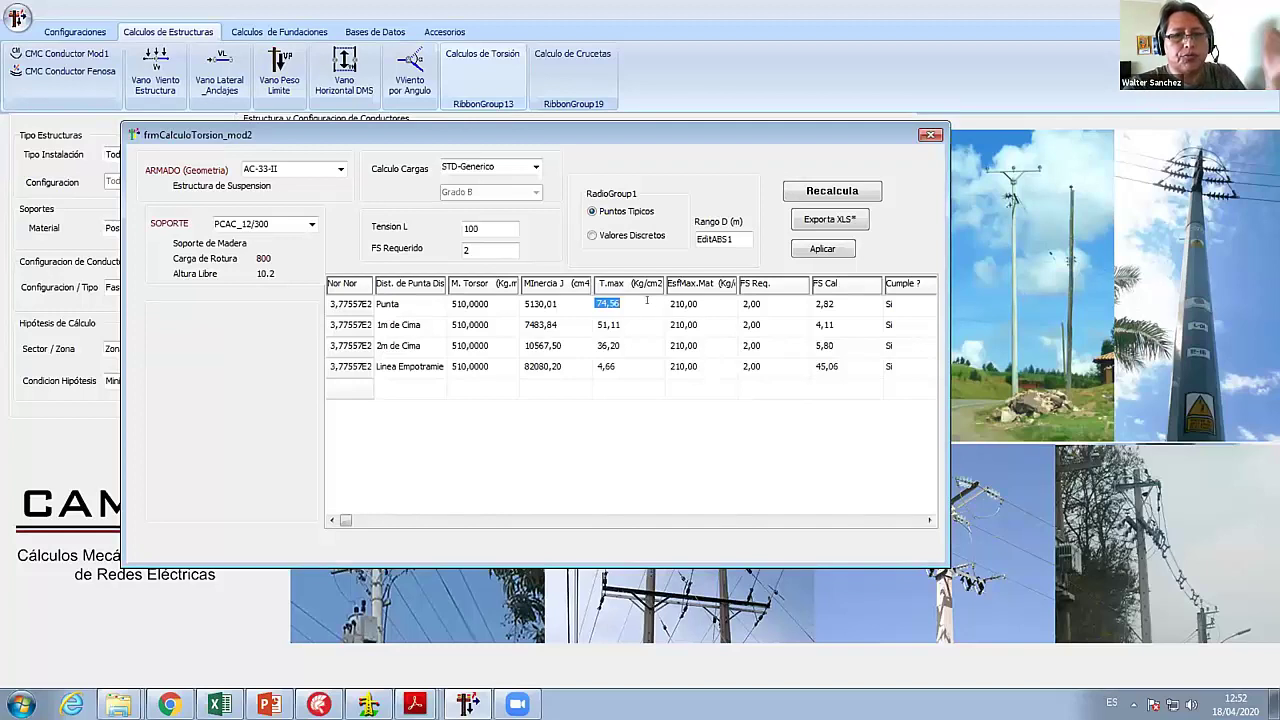
pyautogui.click(696, 312)
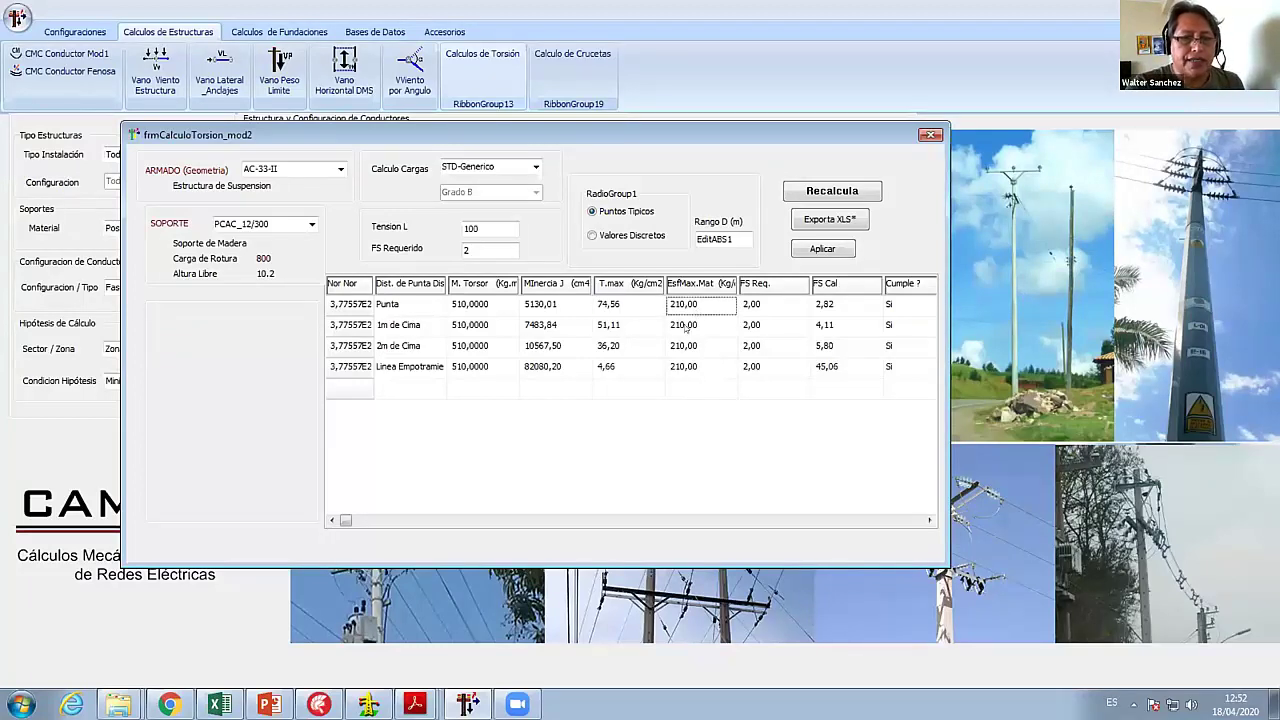
pyautogui.click(685, 326)
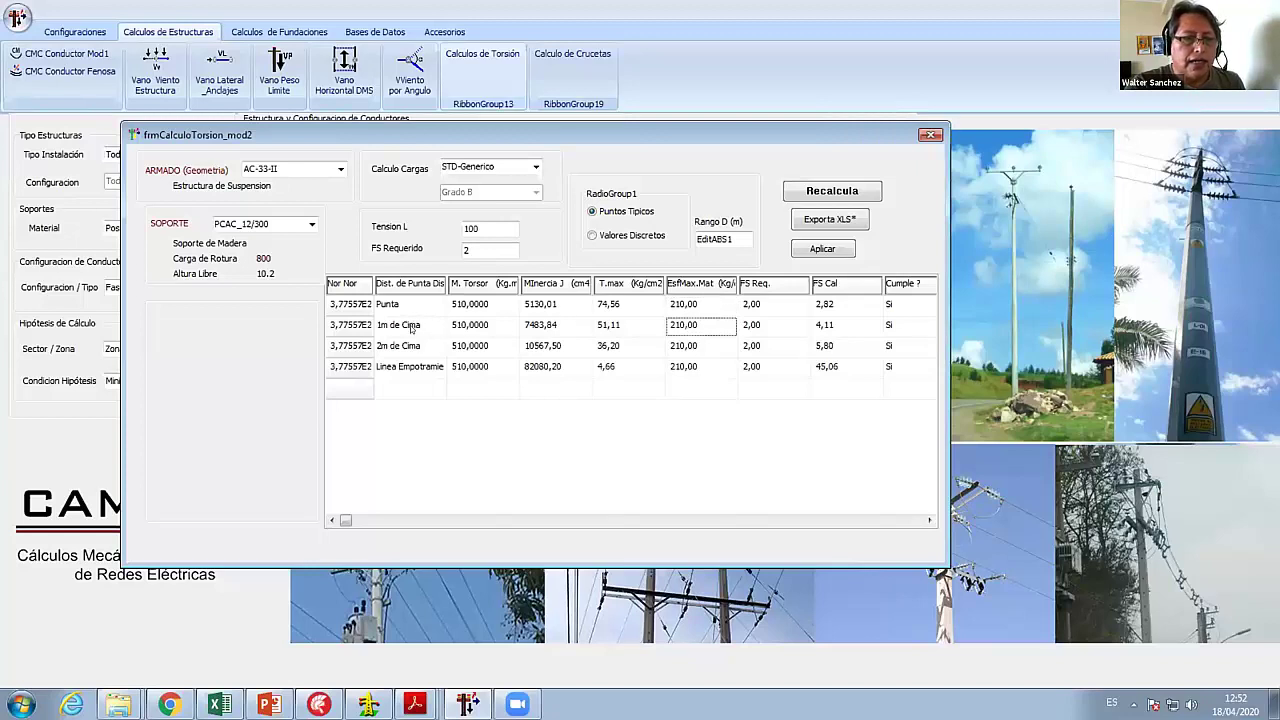
pyautogui.click(615, 327)
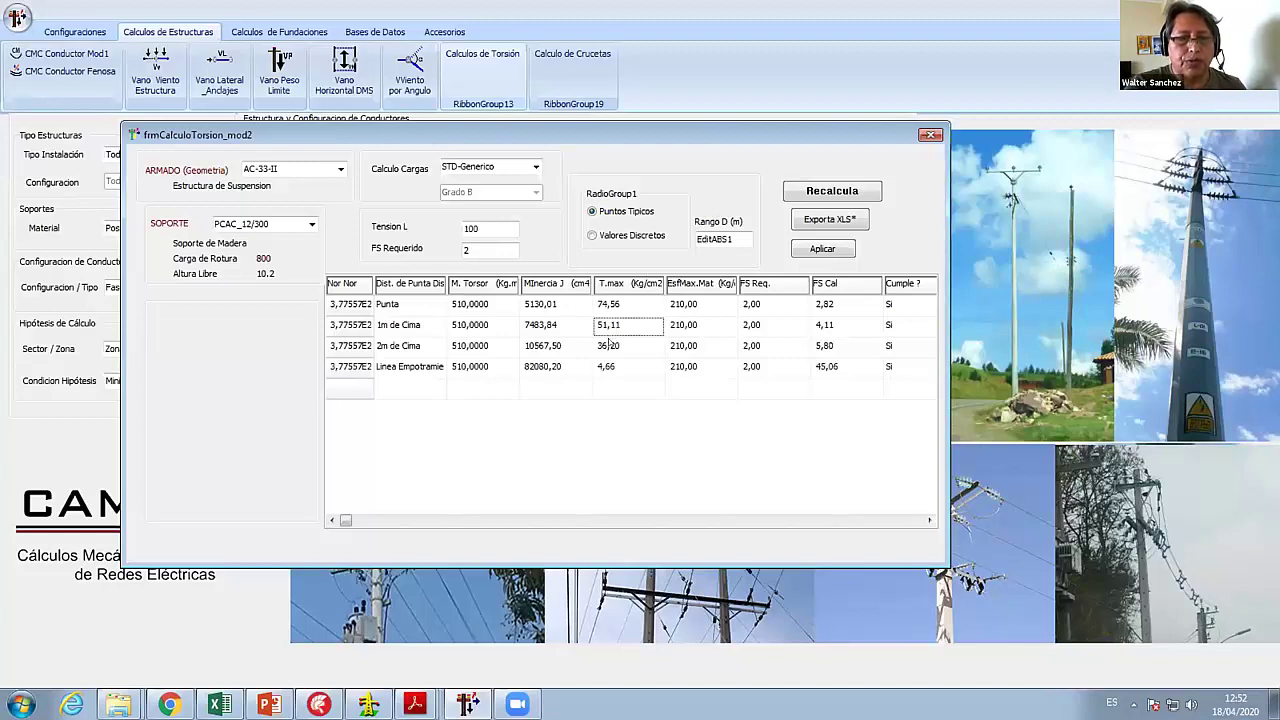
pyautogui.click(687, 328)
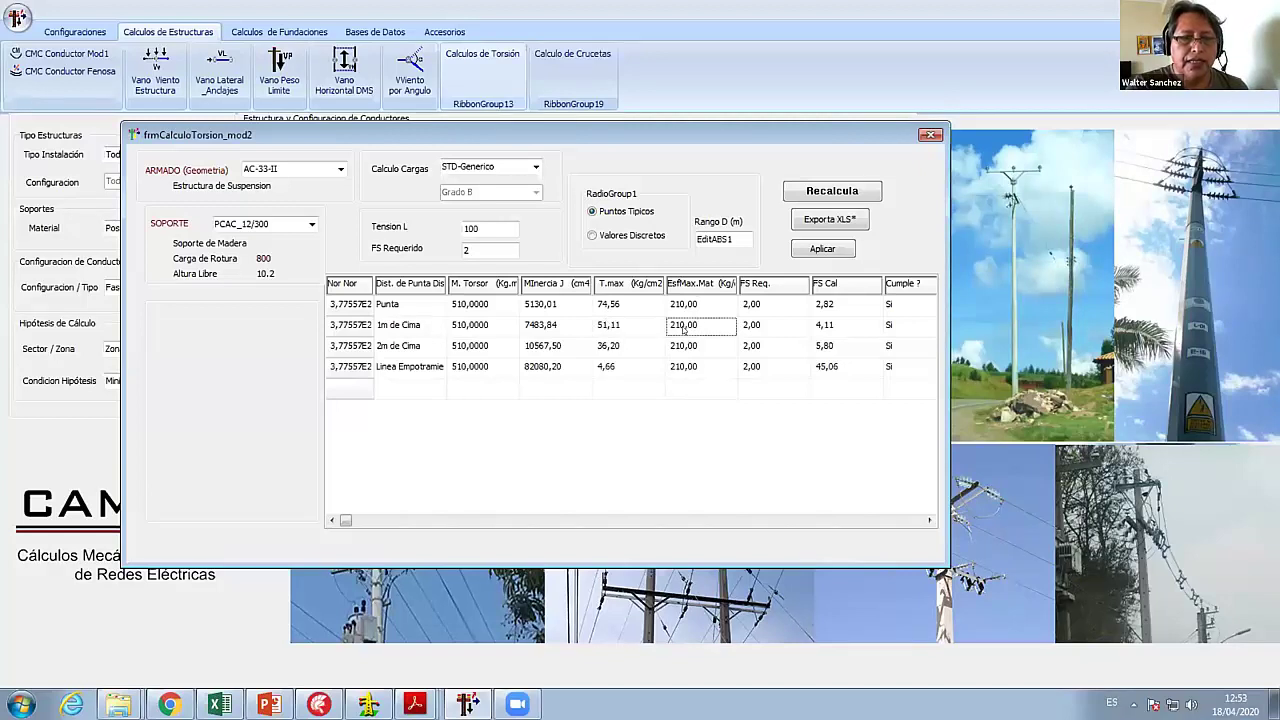
pyautogui.click(683, 350)
pyautogui.click(684, 306)
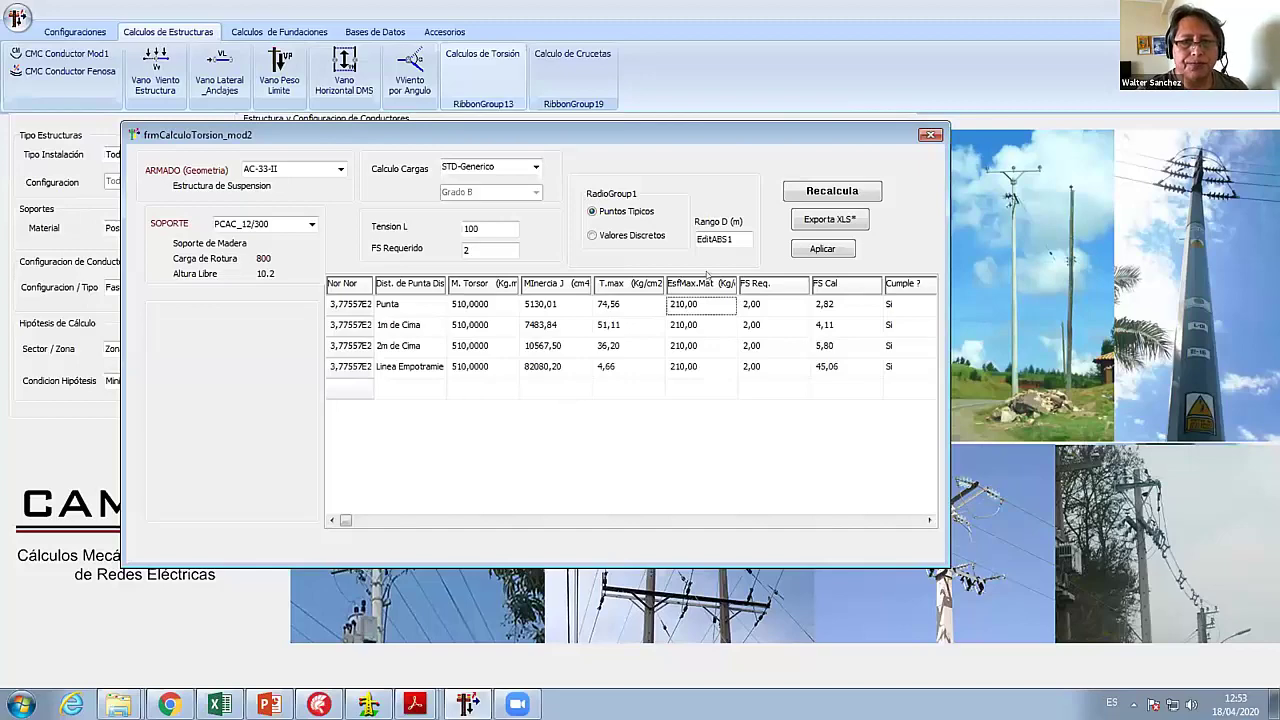
pyautogui.click(846, 189)
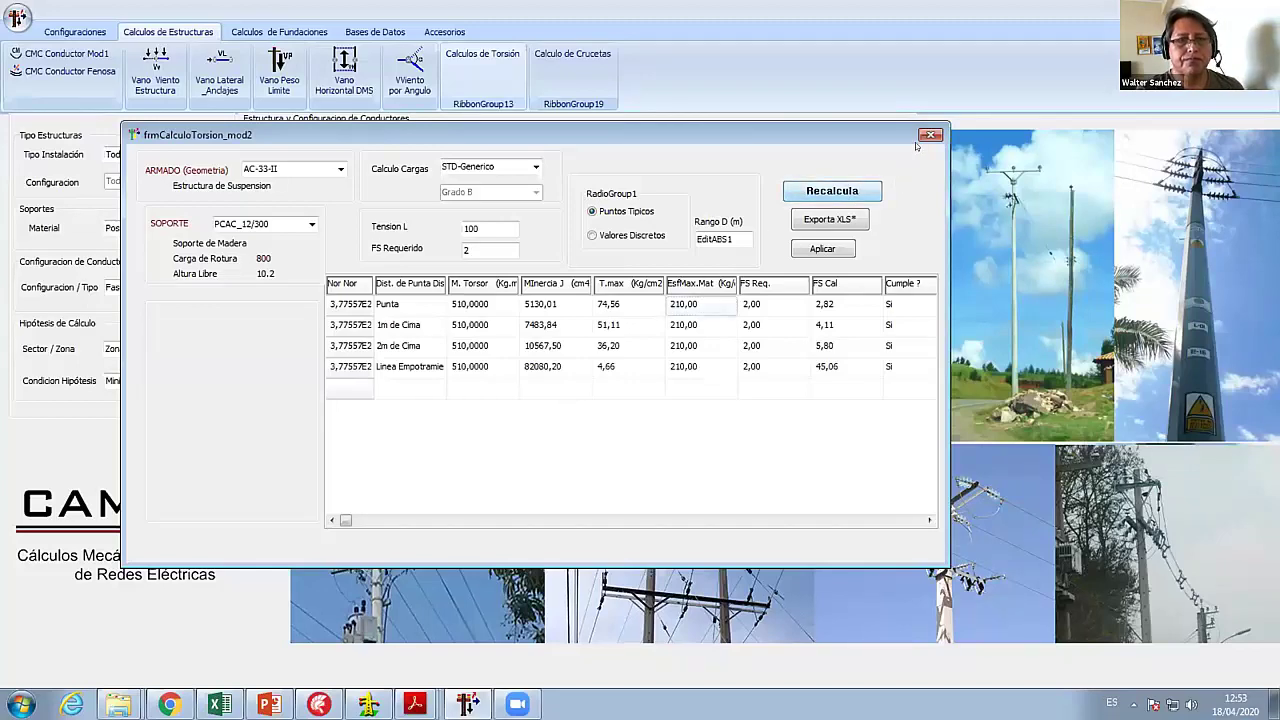
pyautogui.click(929, 135)
# - Open the crossarm calculation for CrucetaM200, review its longitudinal and vertical load inputs, and close it
pyautogui.click(572, 80)
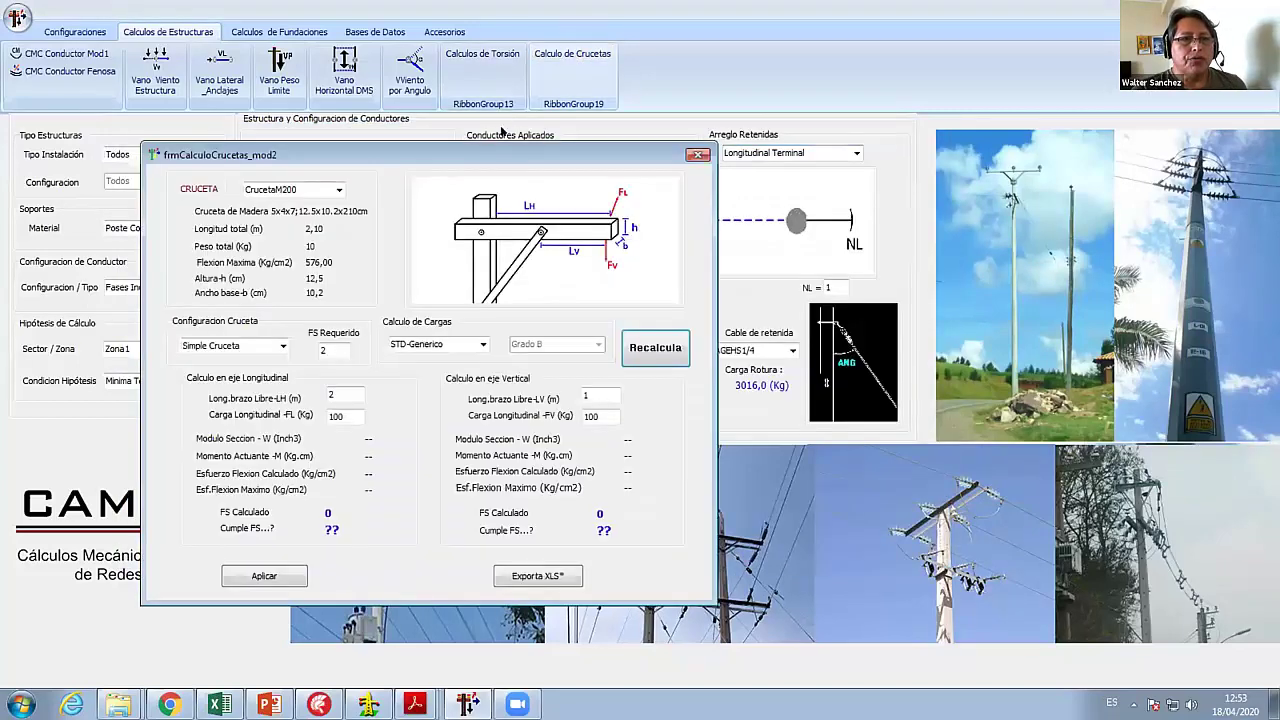
pyautogui.moveTo(491, 158); pyautogui.dragTo(520, 122)
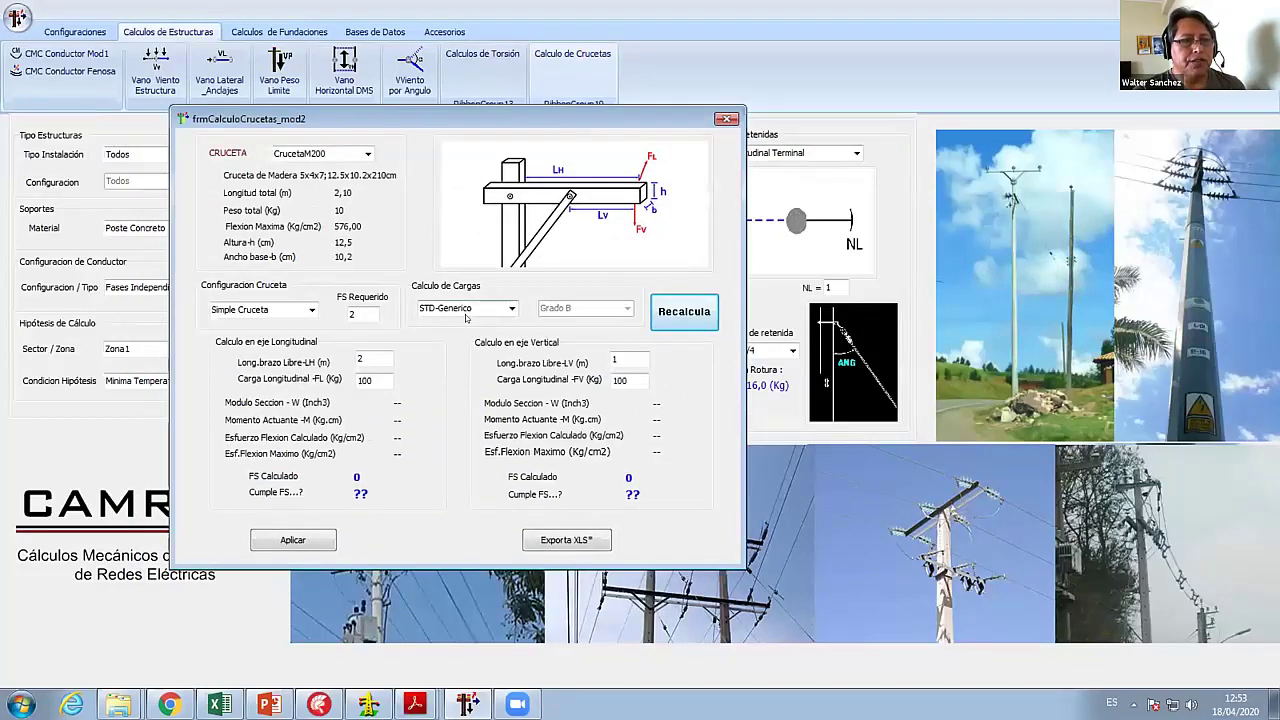
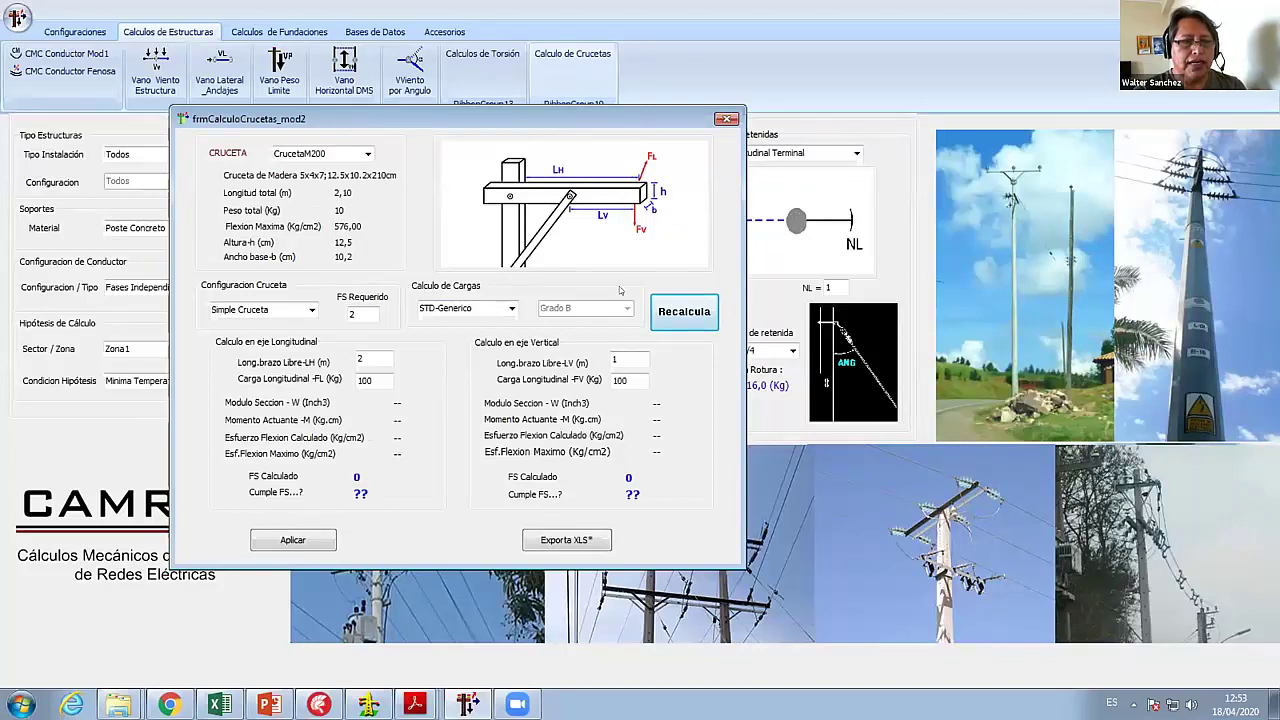
pyautogui.click(311, 541)
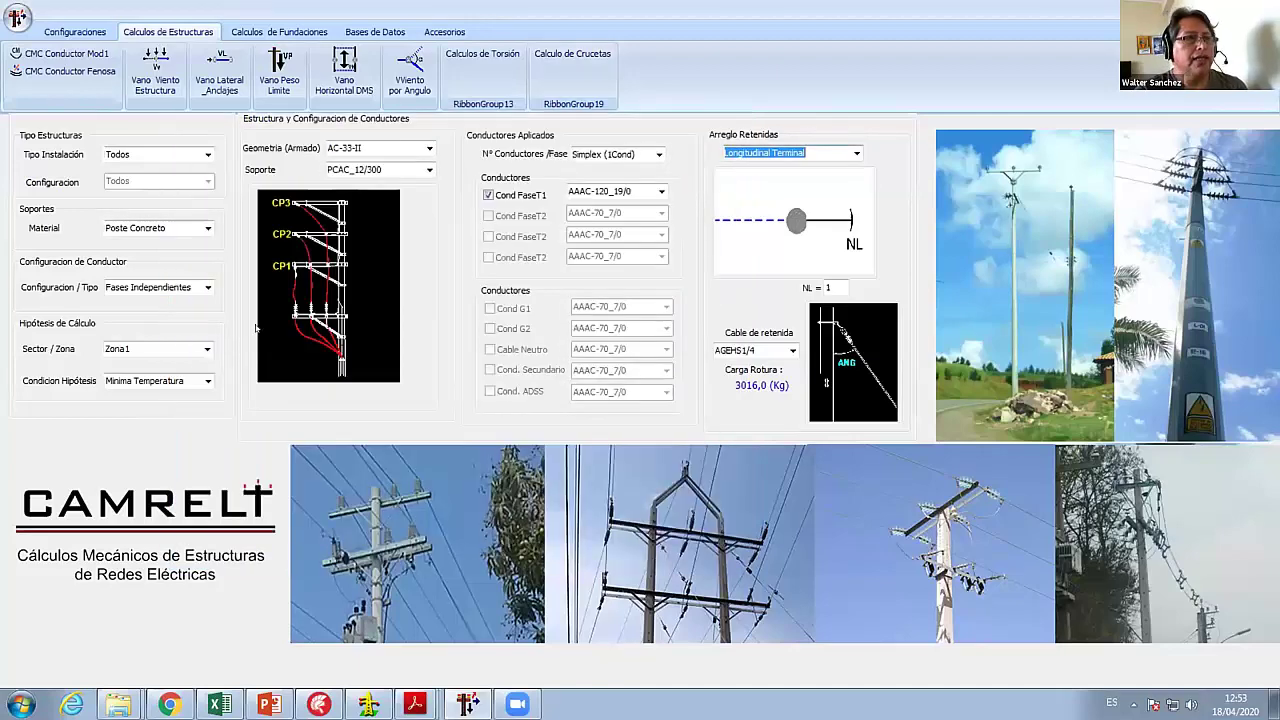
# - Open the conductor mechanical calculation for AAAC-120_19/0 in Zona1 and examine the Hip. 2 horizontal tensions for spans up to 130 m
pyautogui.click(80, 50)
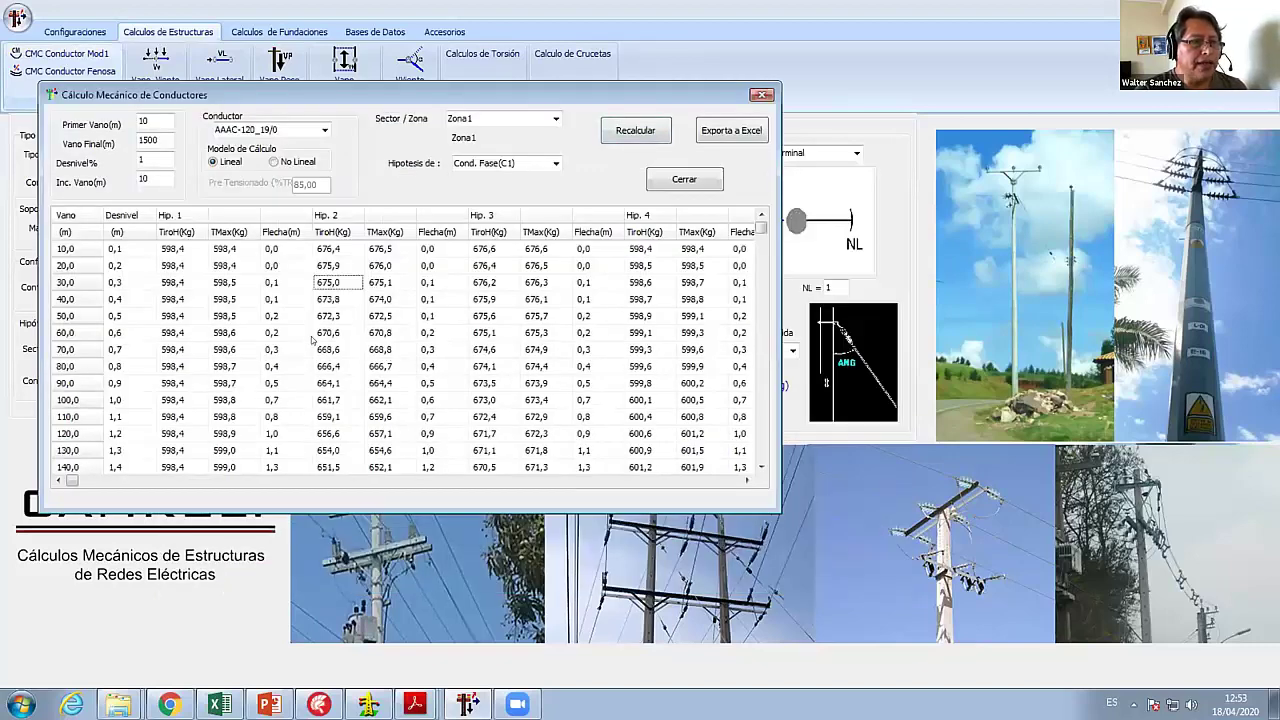
pyautogui.click(315, 346)
pyautogui.press('Down')
pyautogui.press('Down')
pyautogui.press('Down')
pyautogui.press('Down')
pyautogui.press('Down')
pyautogui.press('Down')
pyautogui.press('Down')
pyautogui.press('Down')
pyautogui.press('Down')
pyautogui.press('Down')
pyautogui.press('Down')
pyautogui.press('Down')
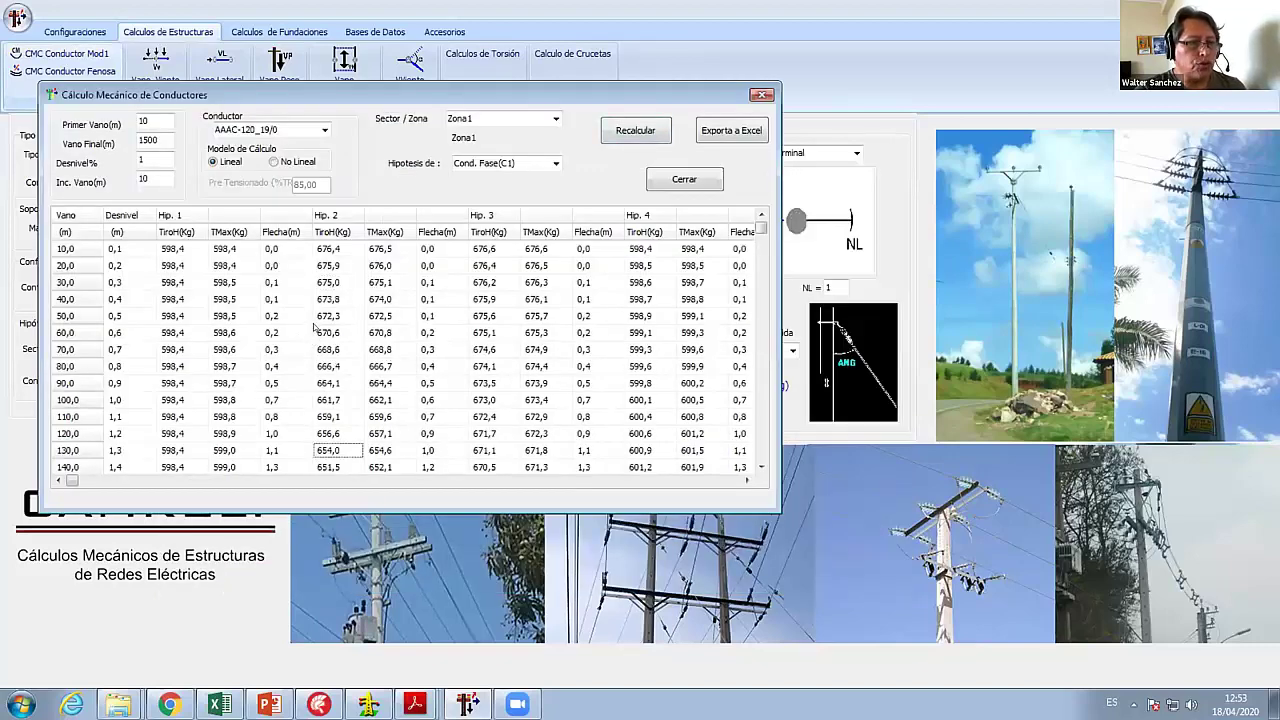
# - Examine the Hip. 2 horizontal tensions for spans from 140 to 200 m, and check the Hip. 1 maximum tension at 150 m
pyautogui.click(349, 367)
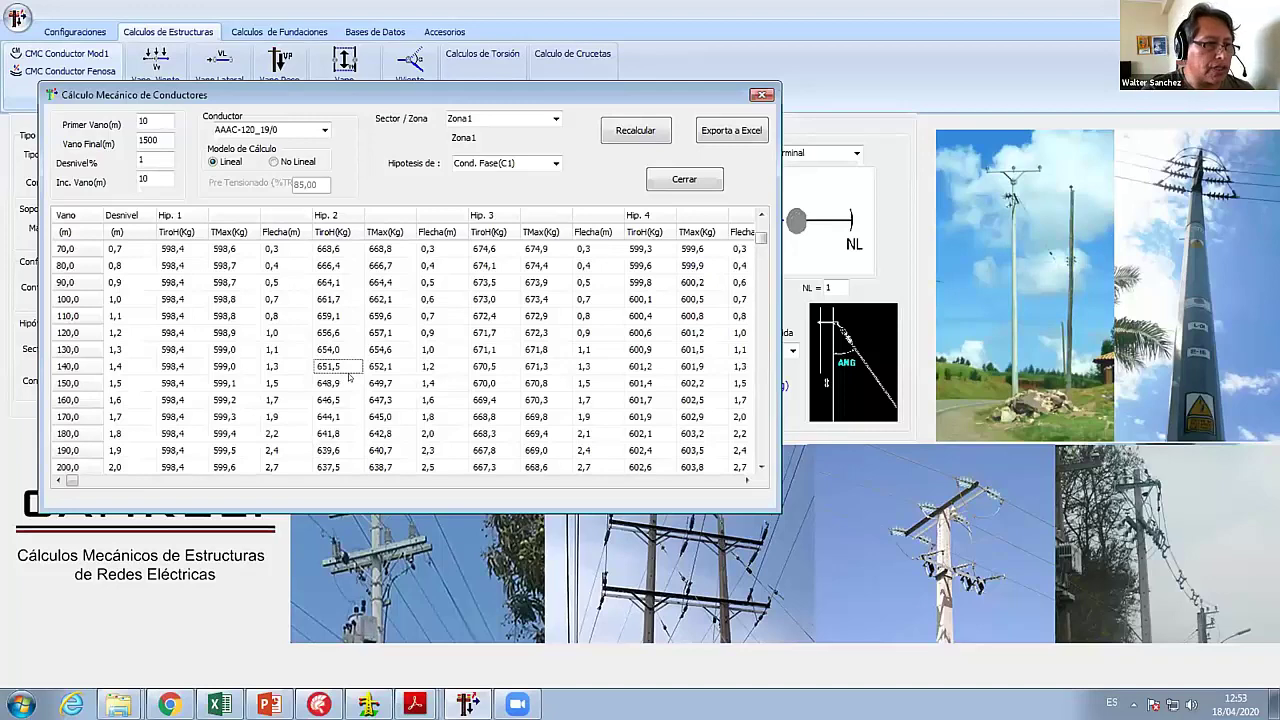
pyautogui.press('Down')
pyautogui.press('Down')
pyautogui.press('Down')
pyautogui.press('Down')
pyautogui.press('Down')
pyautogui.press('Down')
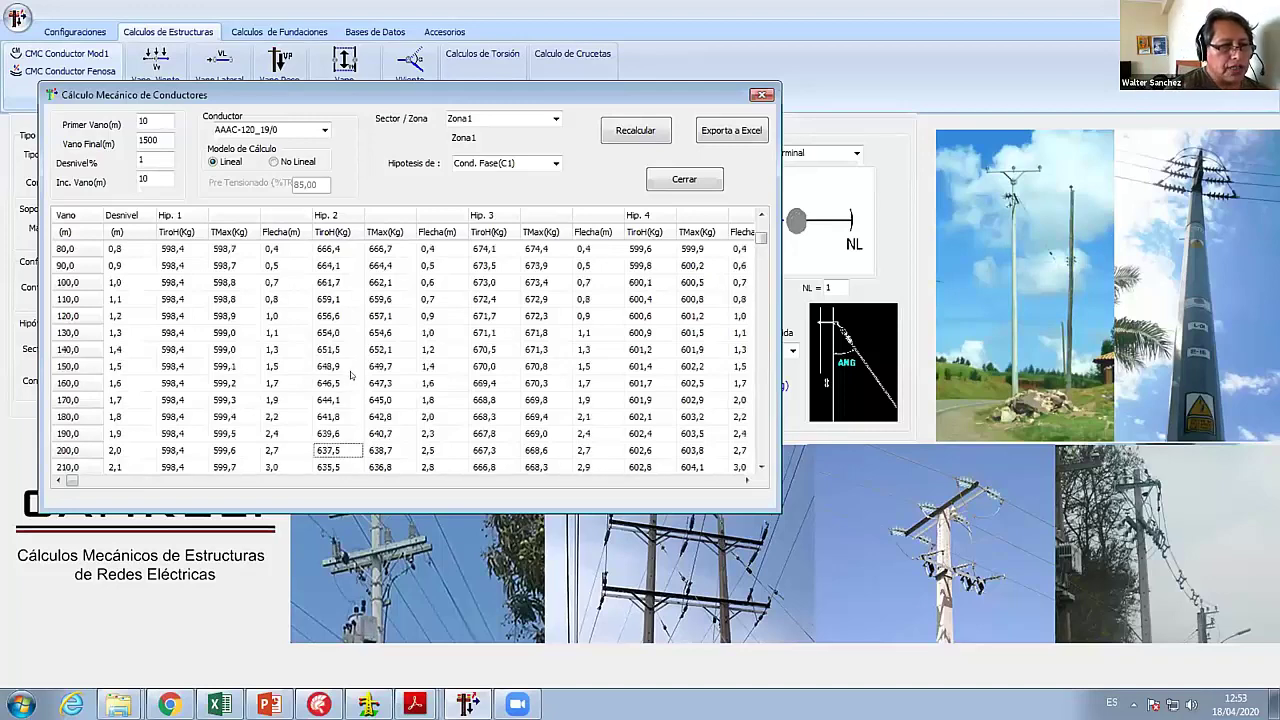
pyautogui.click(118, 368)
pyautogui.click(246, 370)
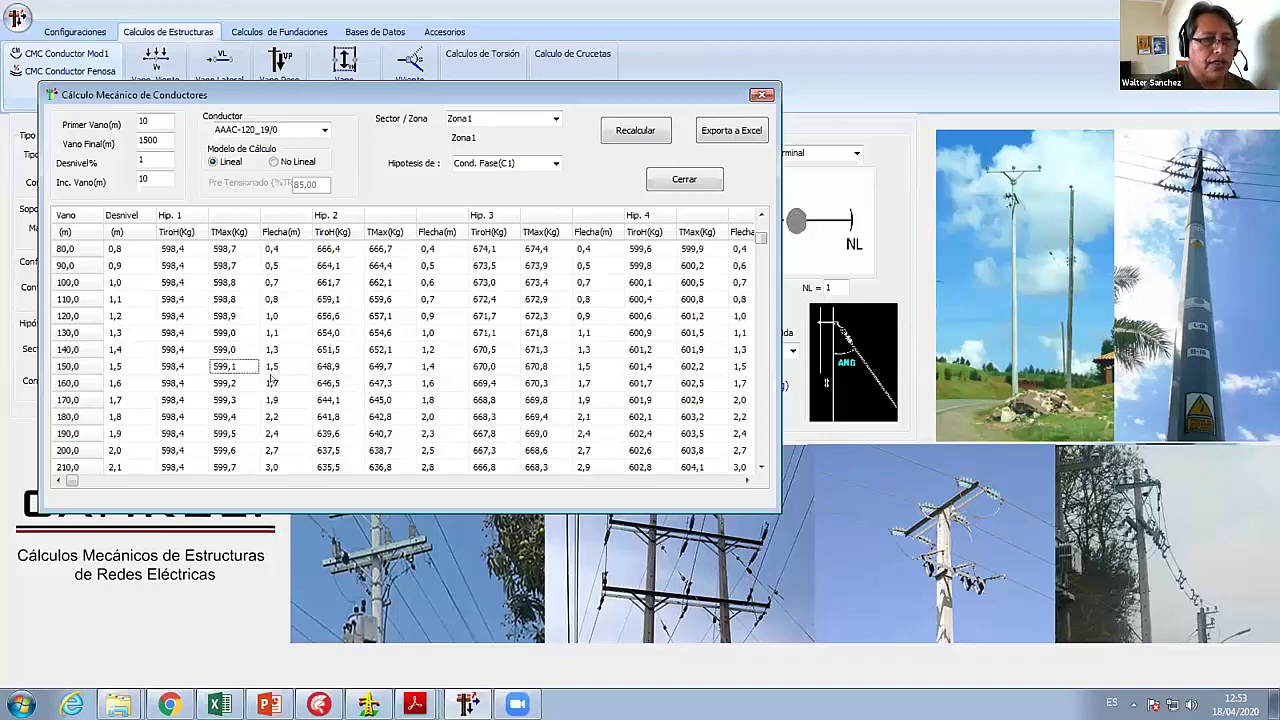
# - Compare the Hip. 2 and Hip. 3 horizontal tensions for the 160 m span, and close the conductor calculation
pyautogui.click(340, 383)
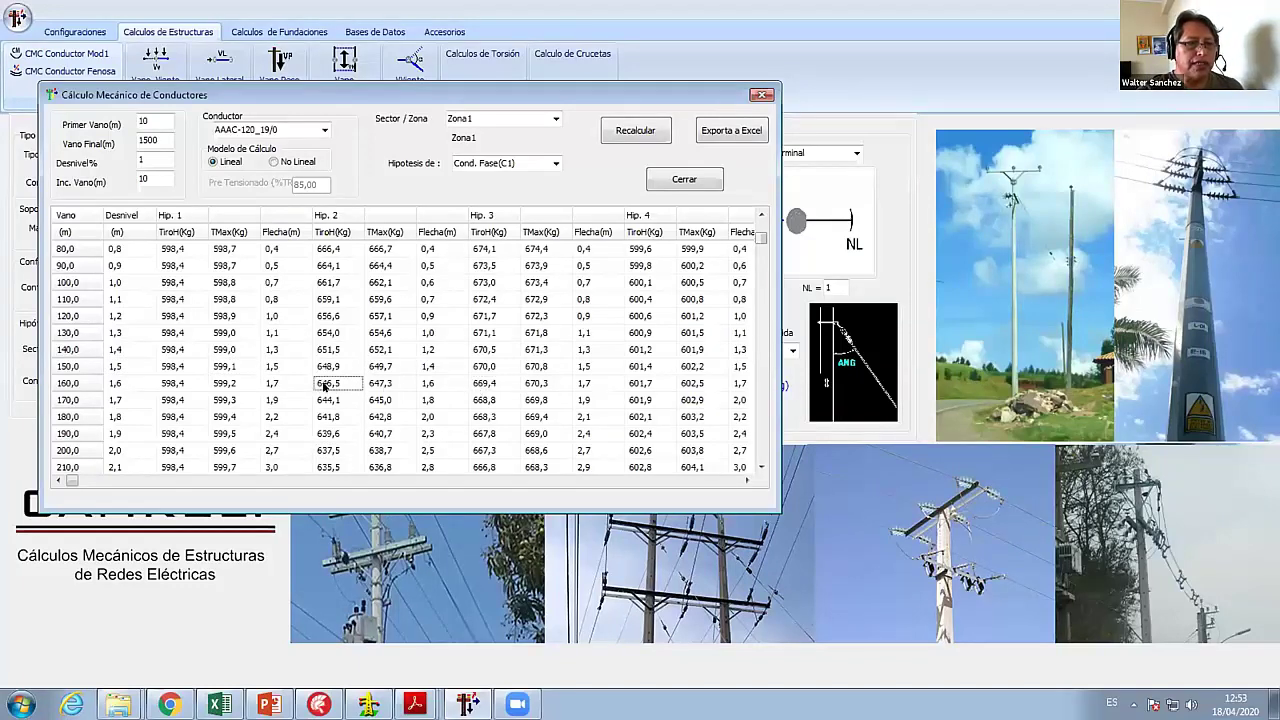
pyautogui.click(486, 384)
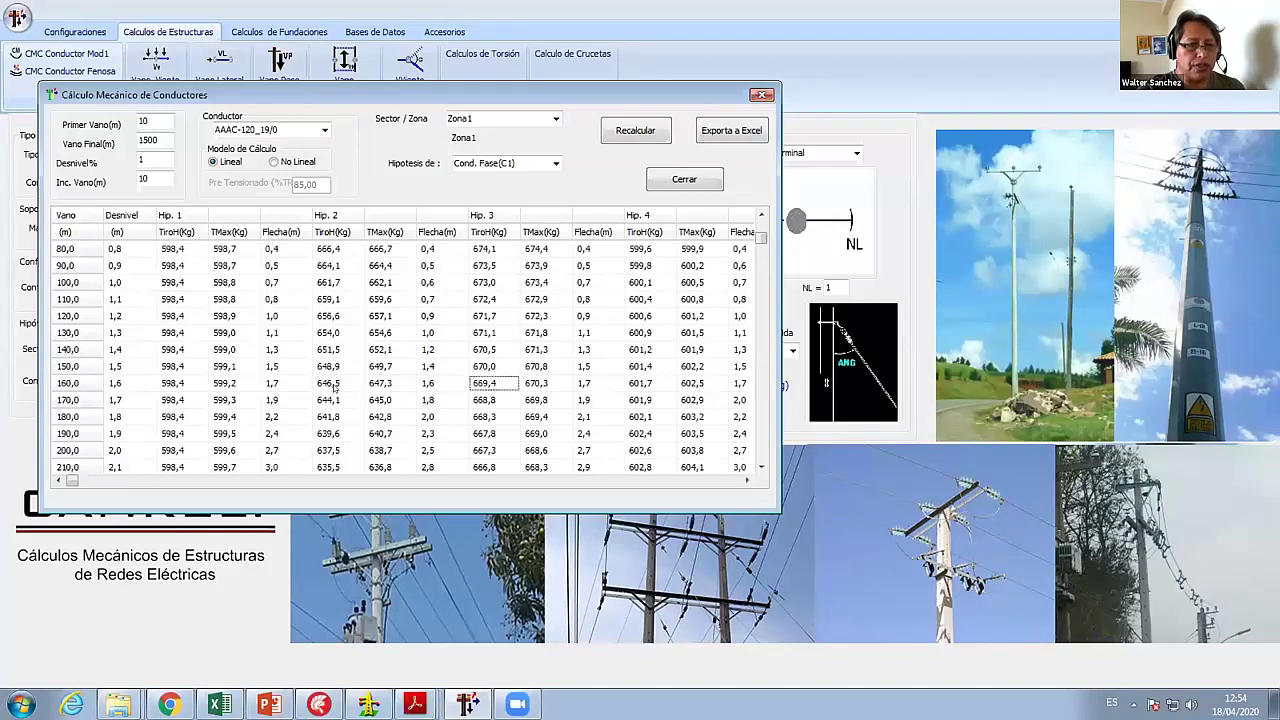
pyautogui.click(330, 384)
pyautogui.click(494, 386)
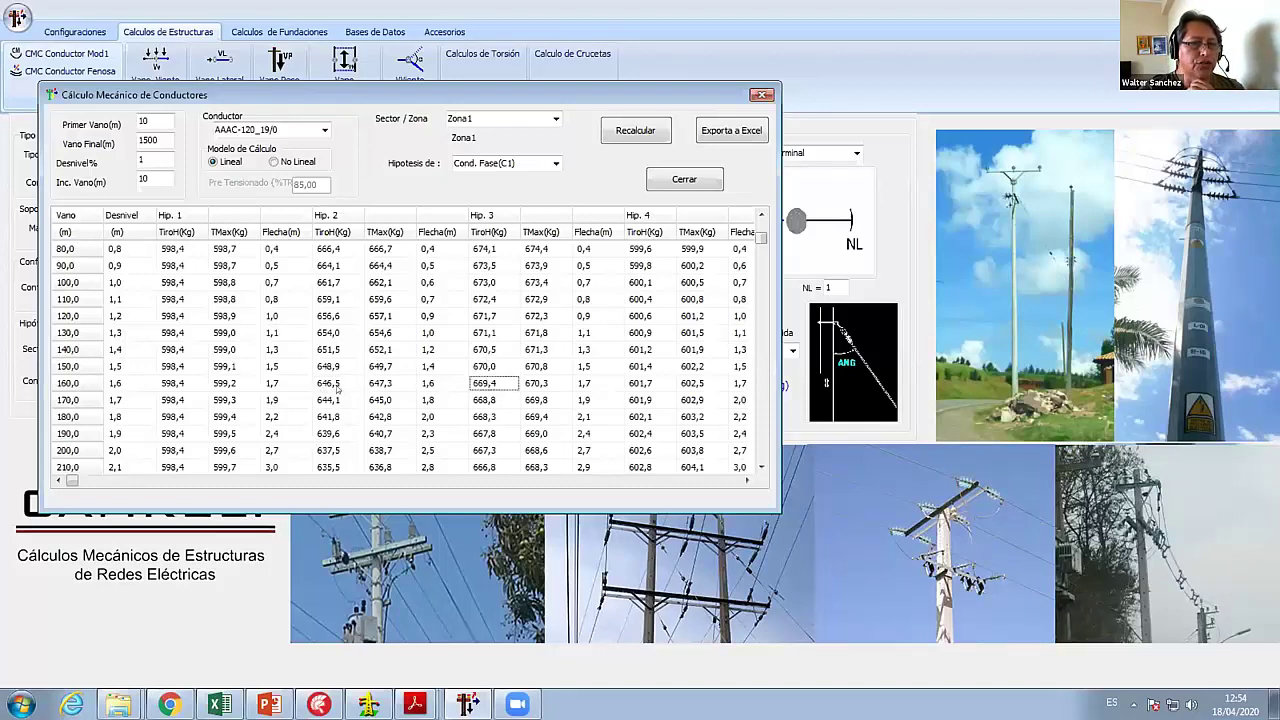
pyautogui.click(672, 179)
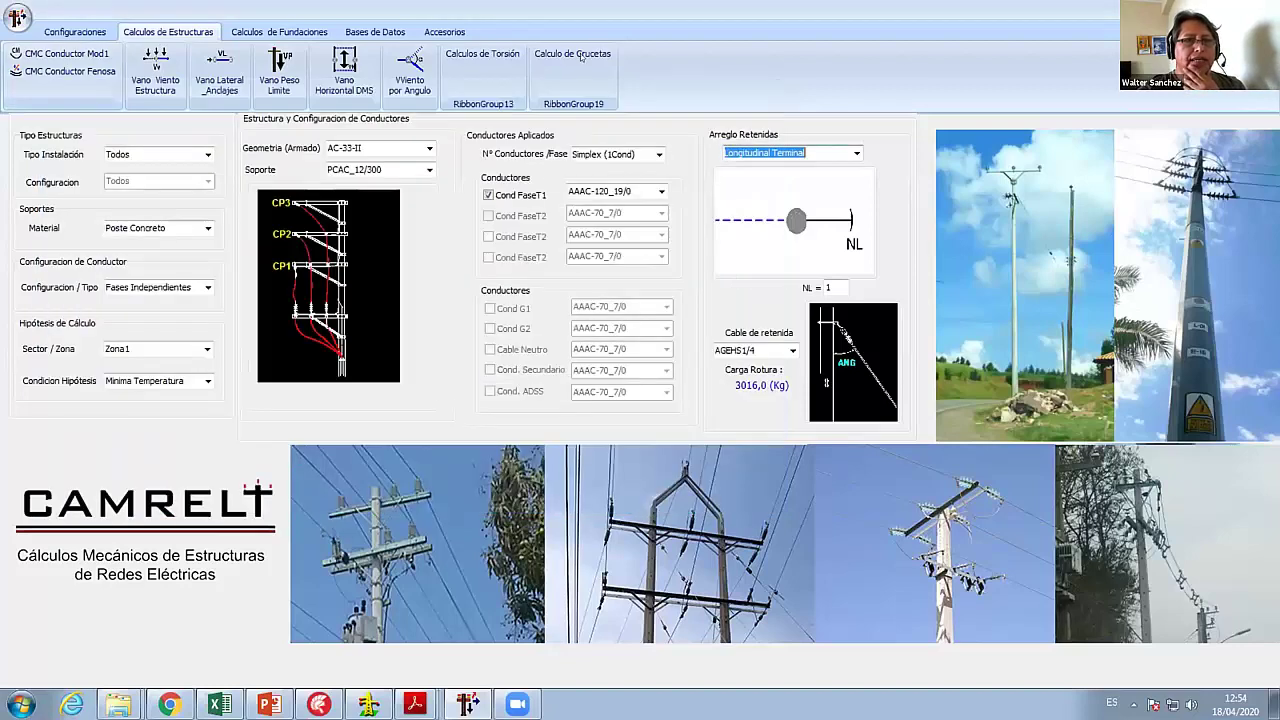
# - Open the crossarm calculation for CrucetaM200 and set the longitudinal load FL to 700 kg and the vertical load FV to 150 kg
pyautogui.click(580, 57)
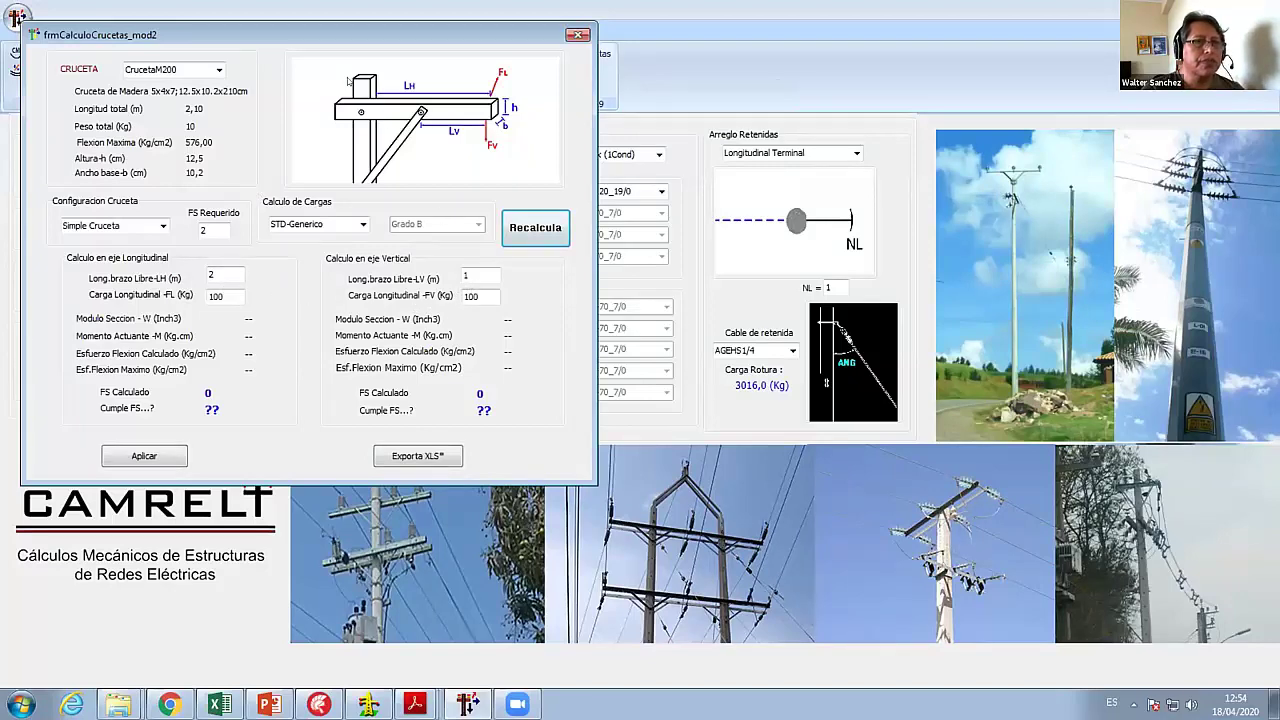
pyautogui.moveTo(310, 35); pyautogui.dragTo(448, 46)
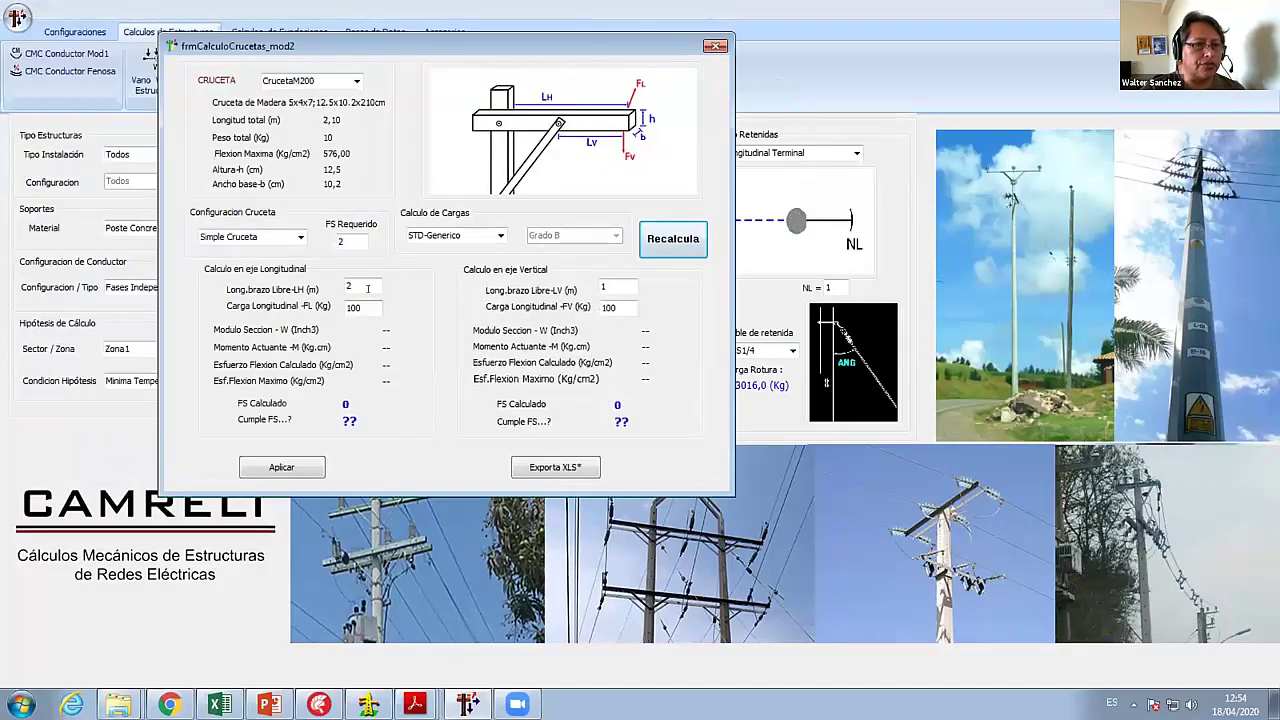
pyautogui.click(612, 287)
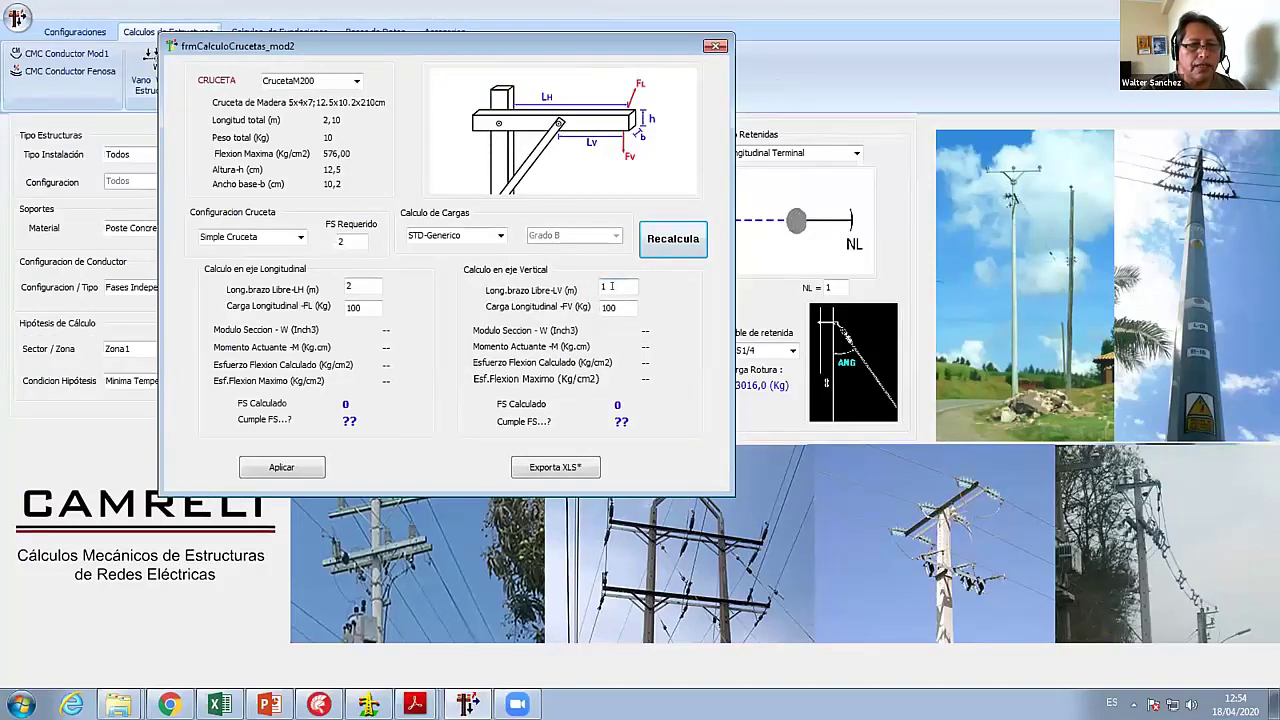
pyautogui.press('Tab')
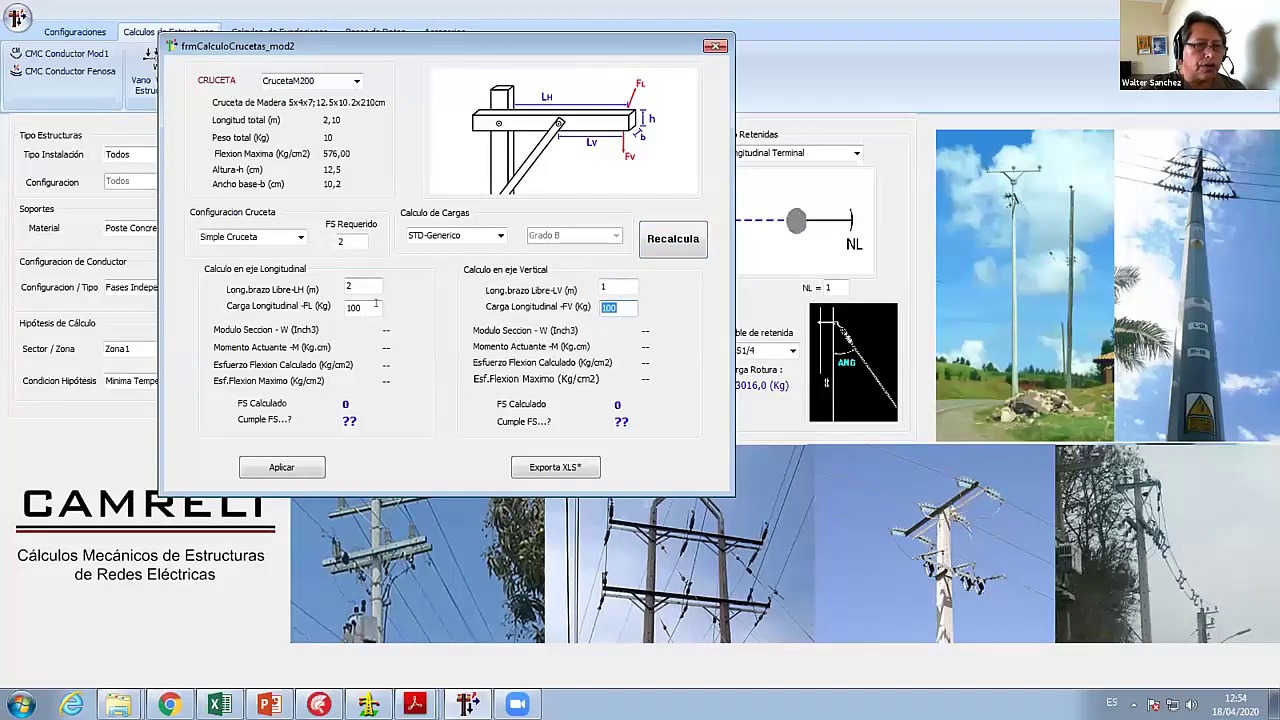
pyautogui.click(358, 308)
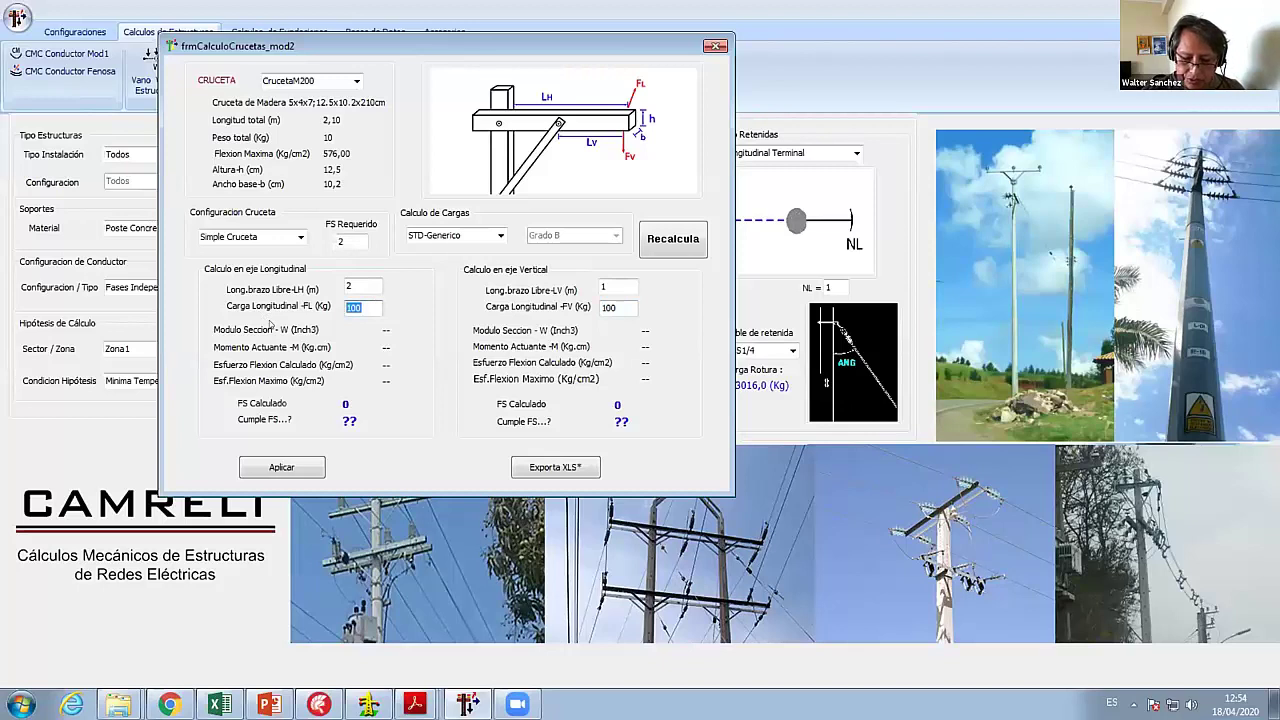
pyautogui.write('700')
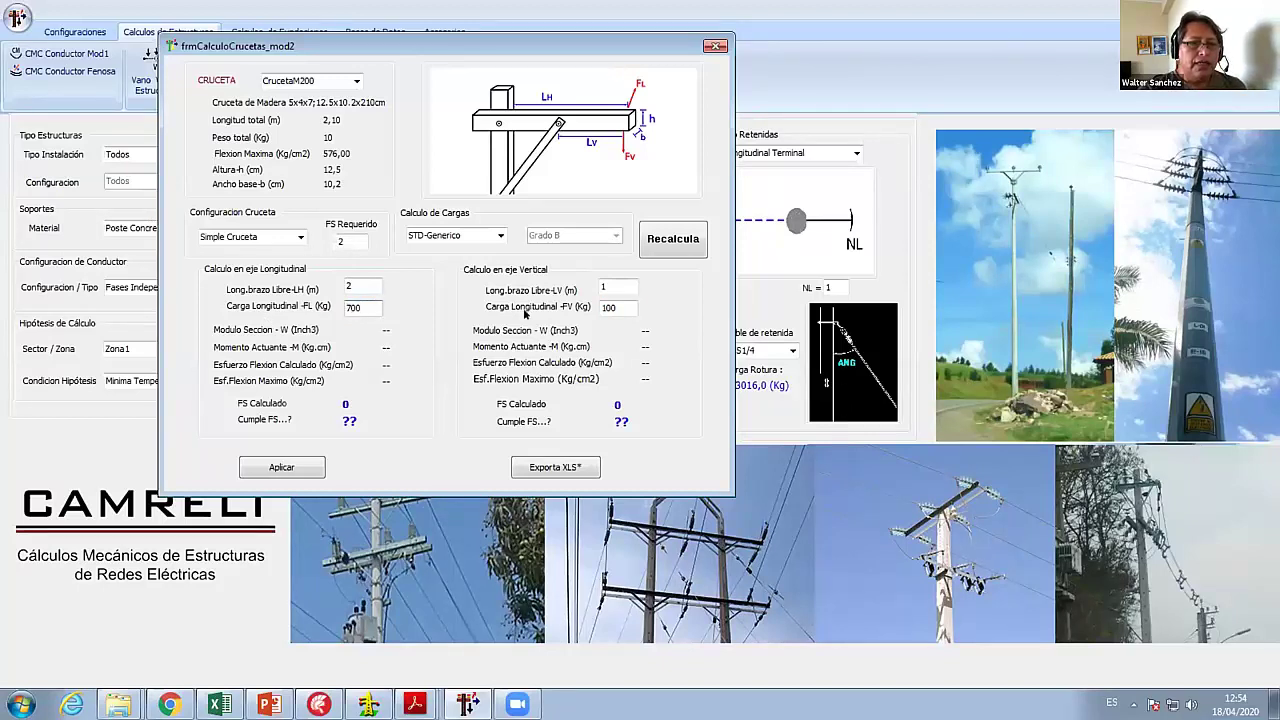
pyautogui.click(620, 307)
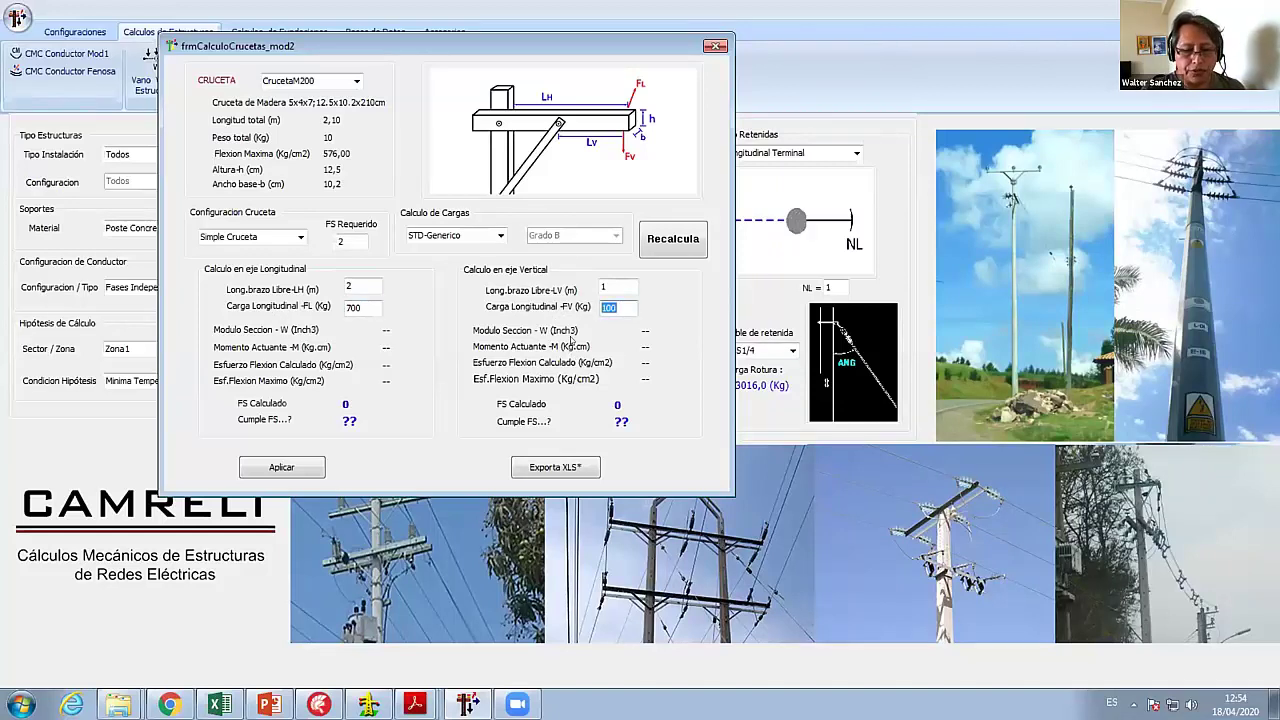
pyautogui.write('150')
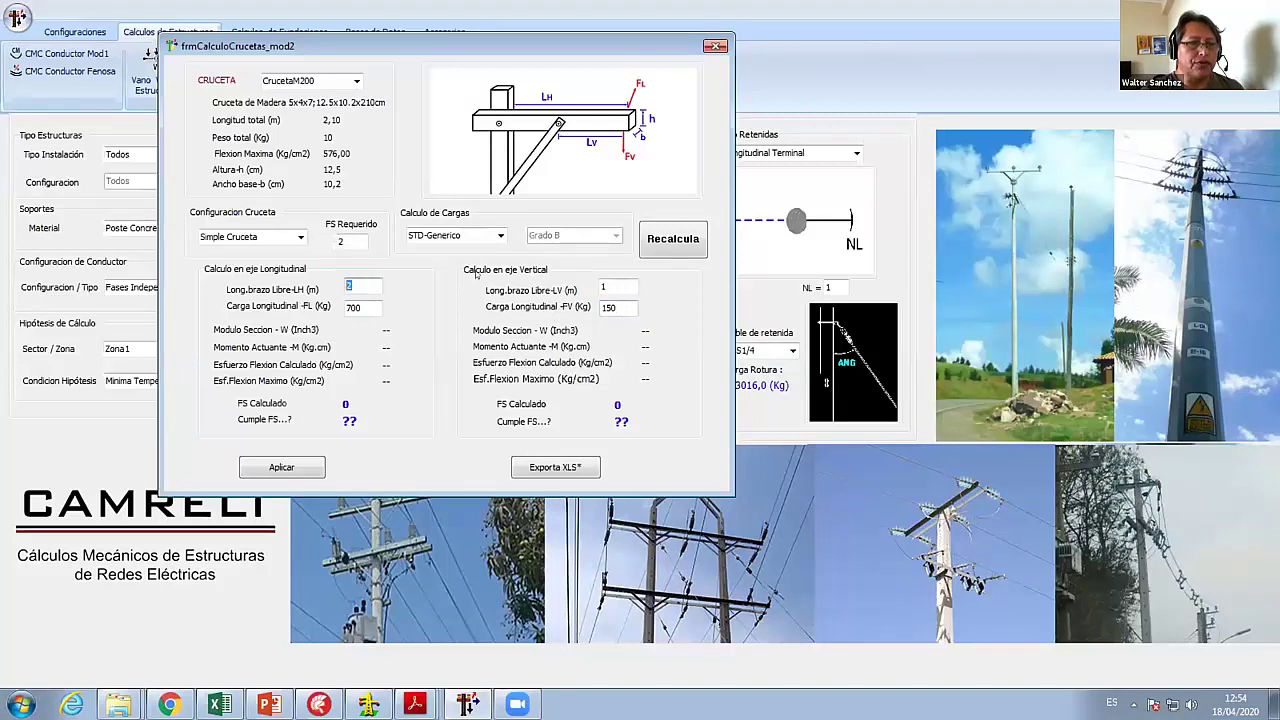
# - Set the longitudinal free arm length LH to 1,8 m and recalculate the crossarm
pyautogui.doubleClick(606, 285)
pyautogui.doubleClick(347, 285)
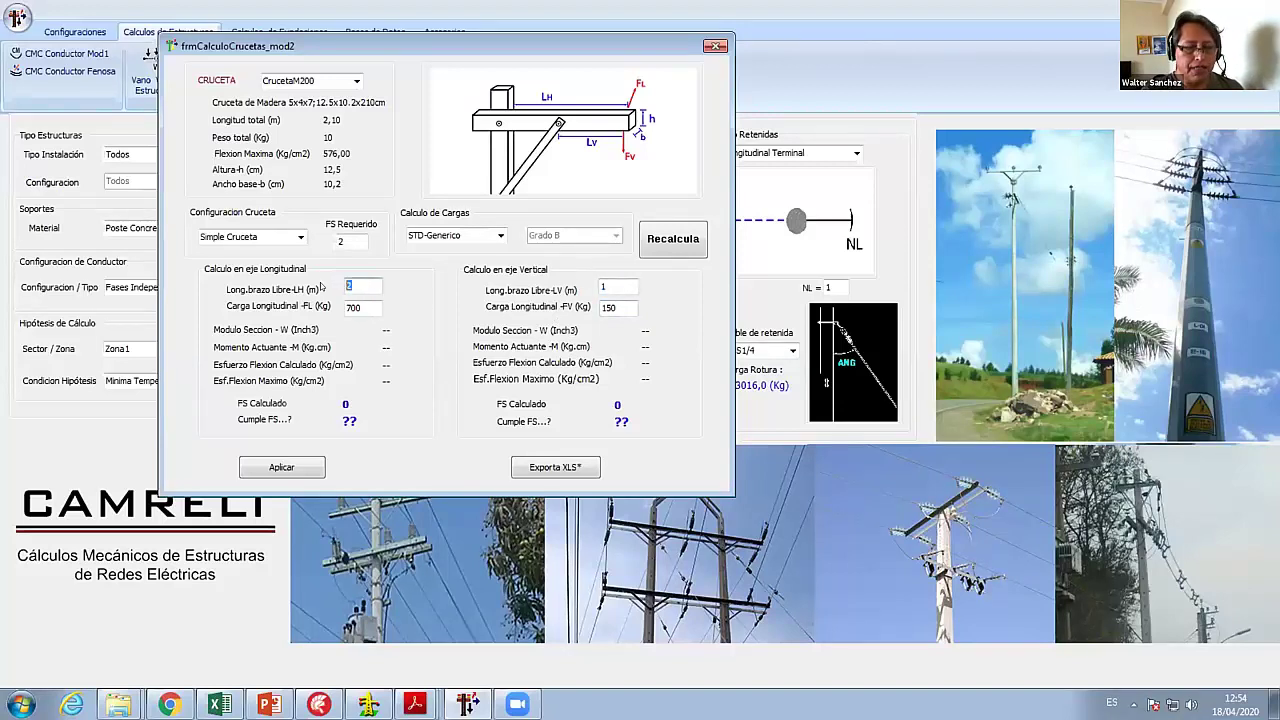
pyautogui.write('1,')
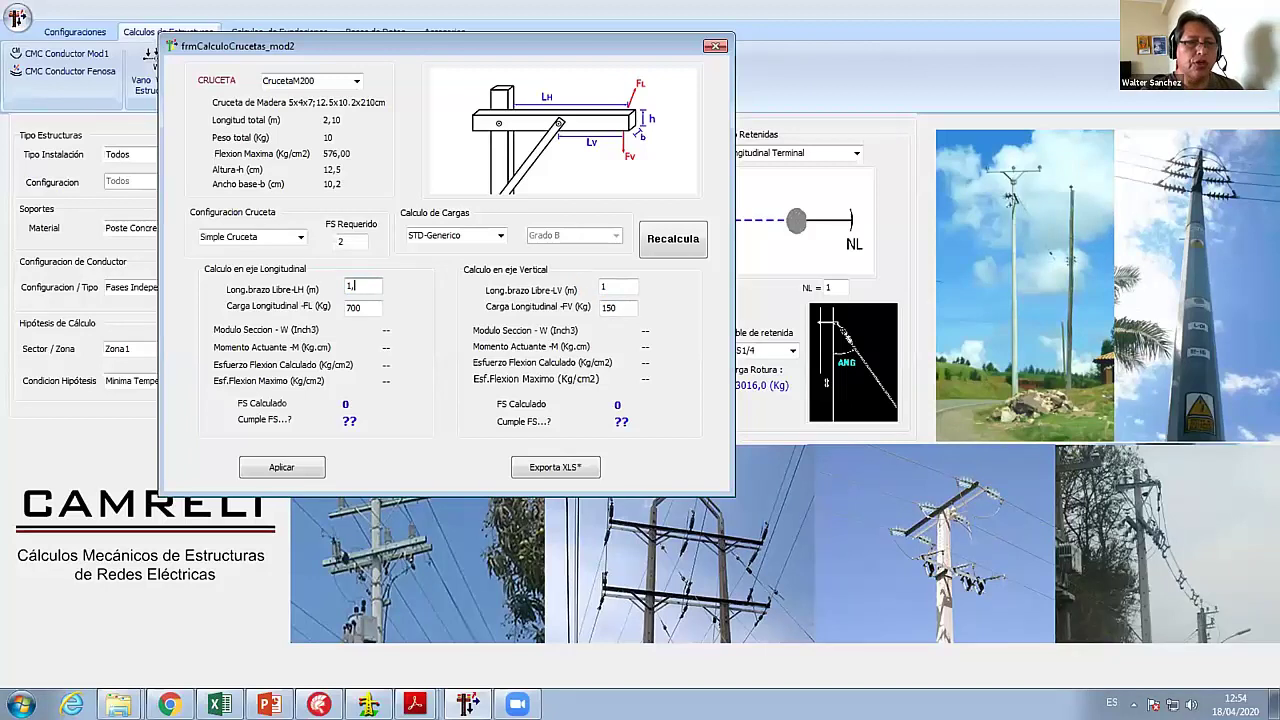
pyautogui.write('8')
pyautogui.click(675, 240)
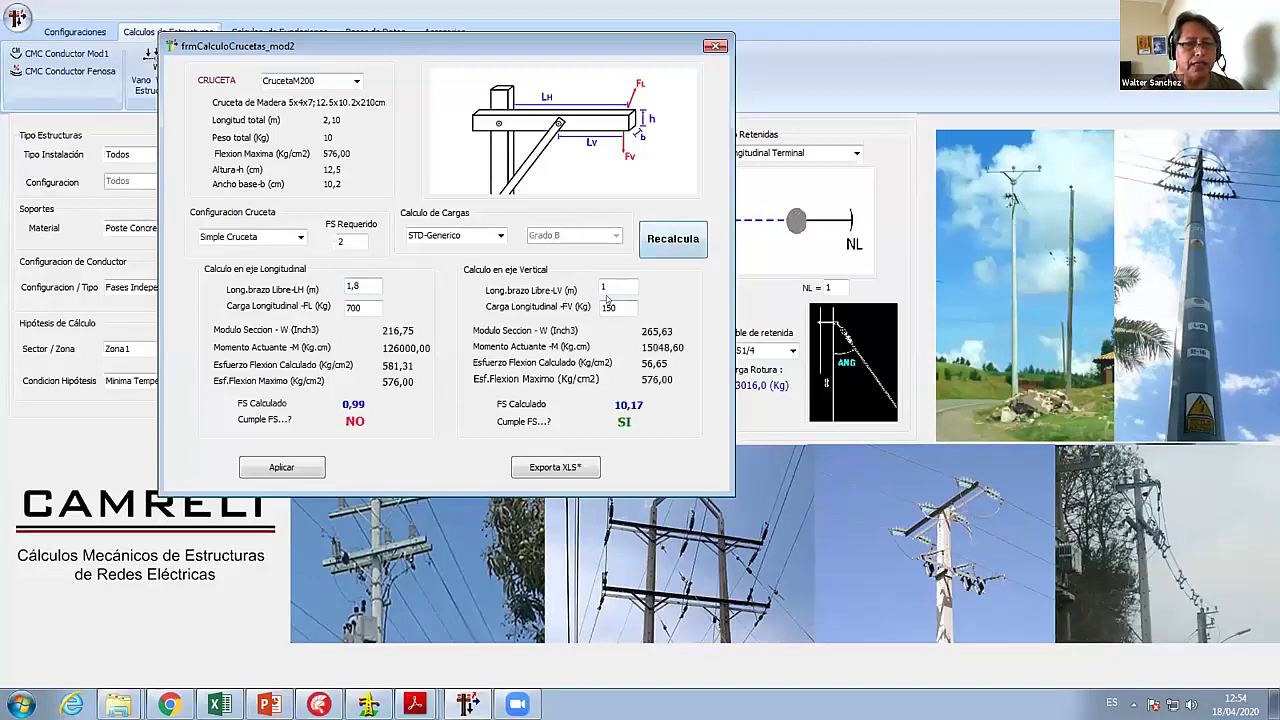
# - Set the longitudinal free arm length LH to 1,5 m and apply the crossarm calculation
pyautogui.doubleClick(355, 287)
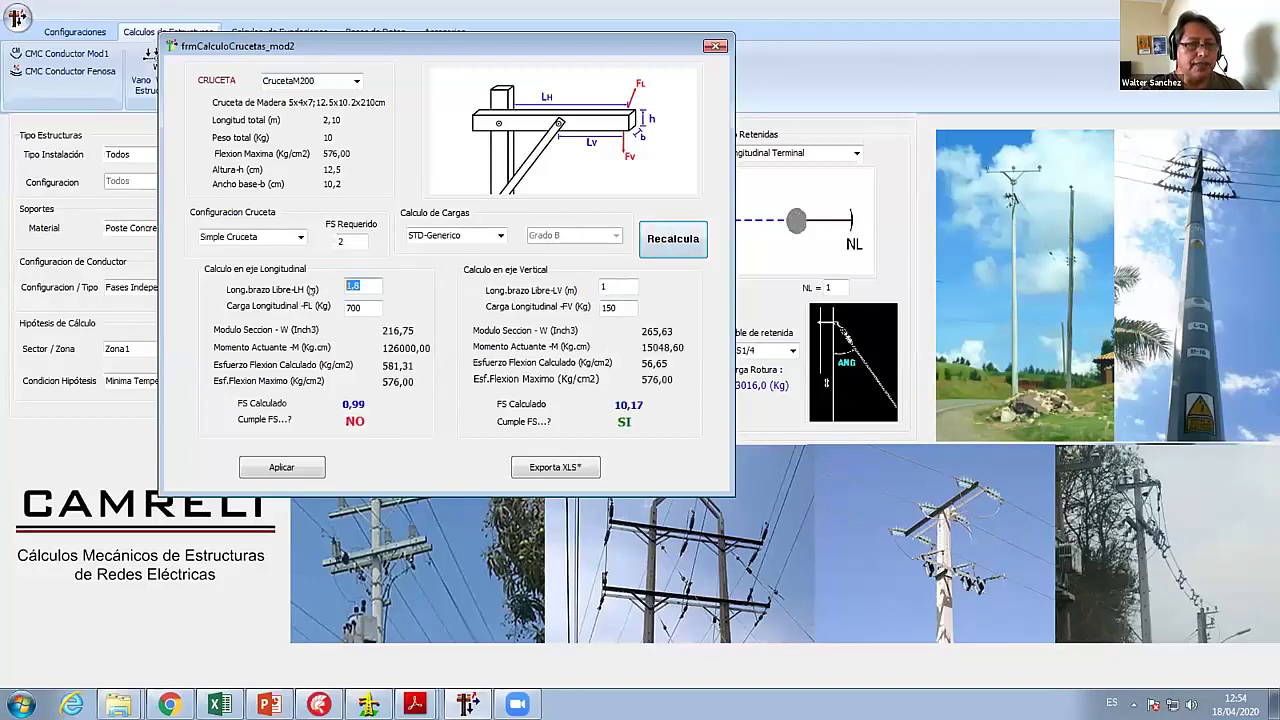
pyautogui.write('1,')
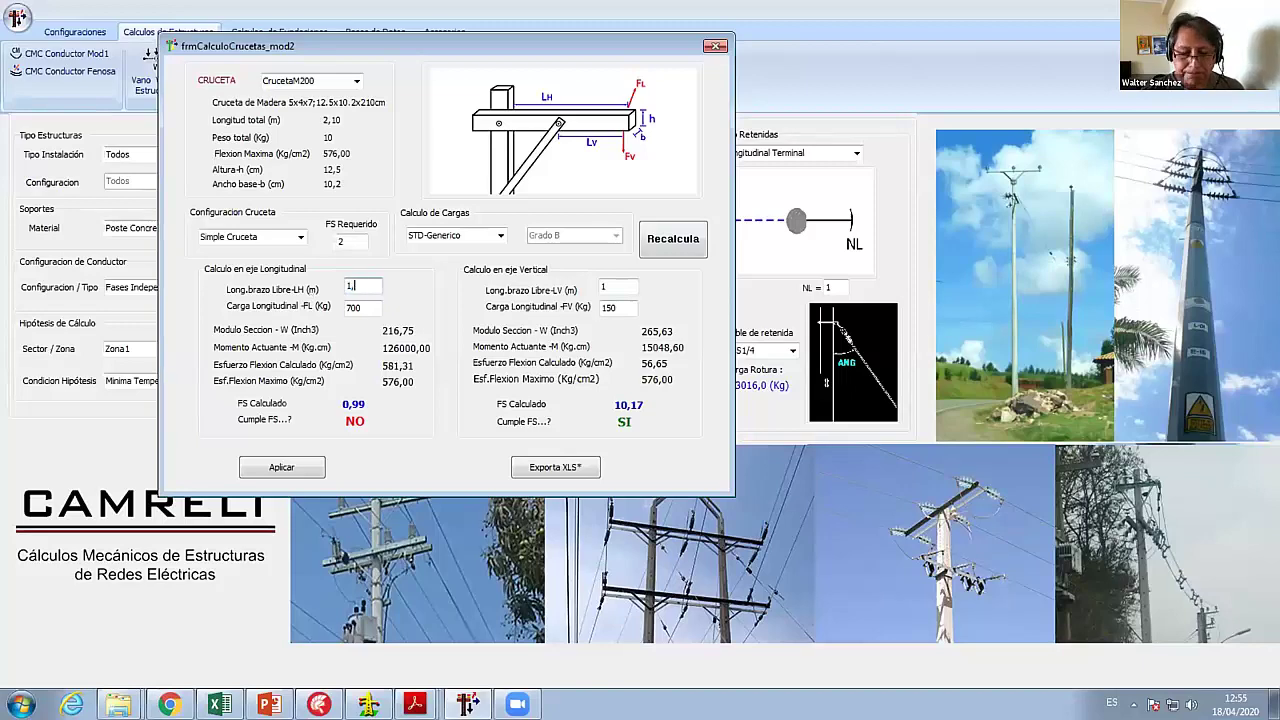
pyautogui.write('5')
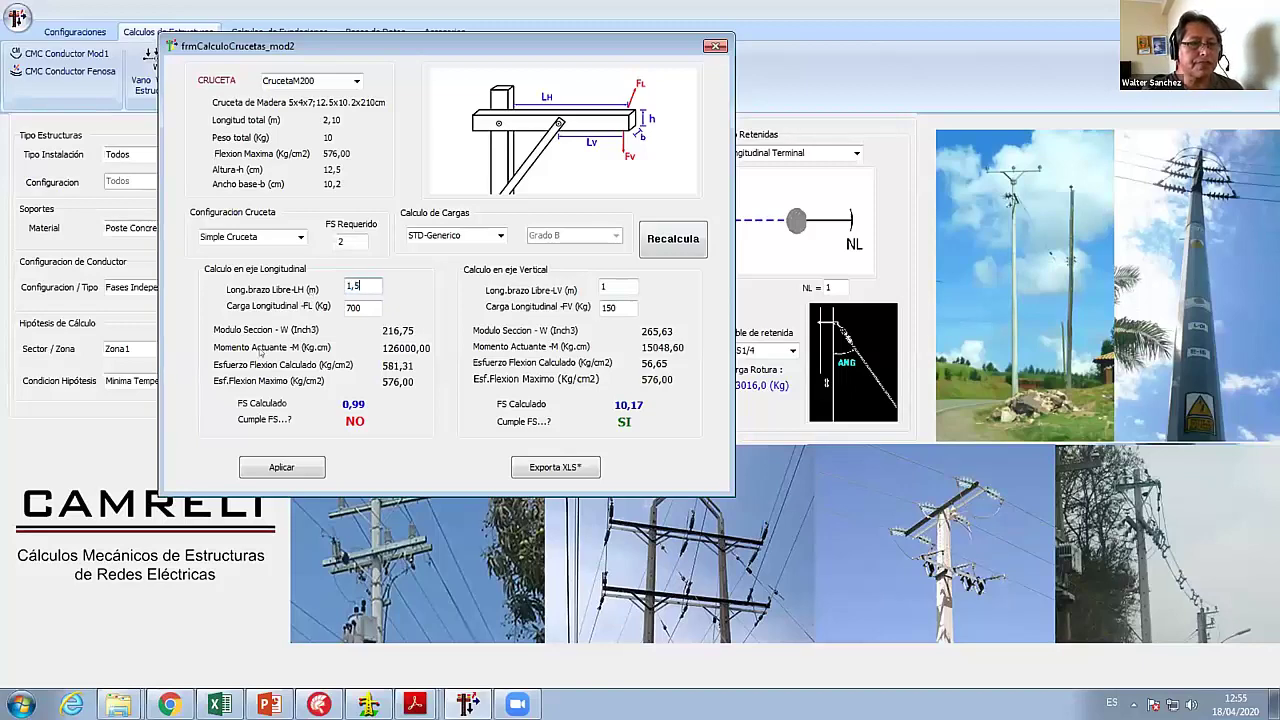
pyautogui.click(284, 466)
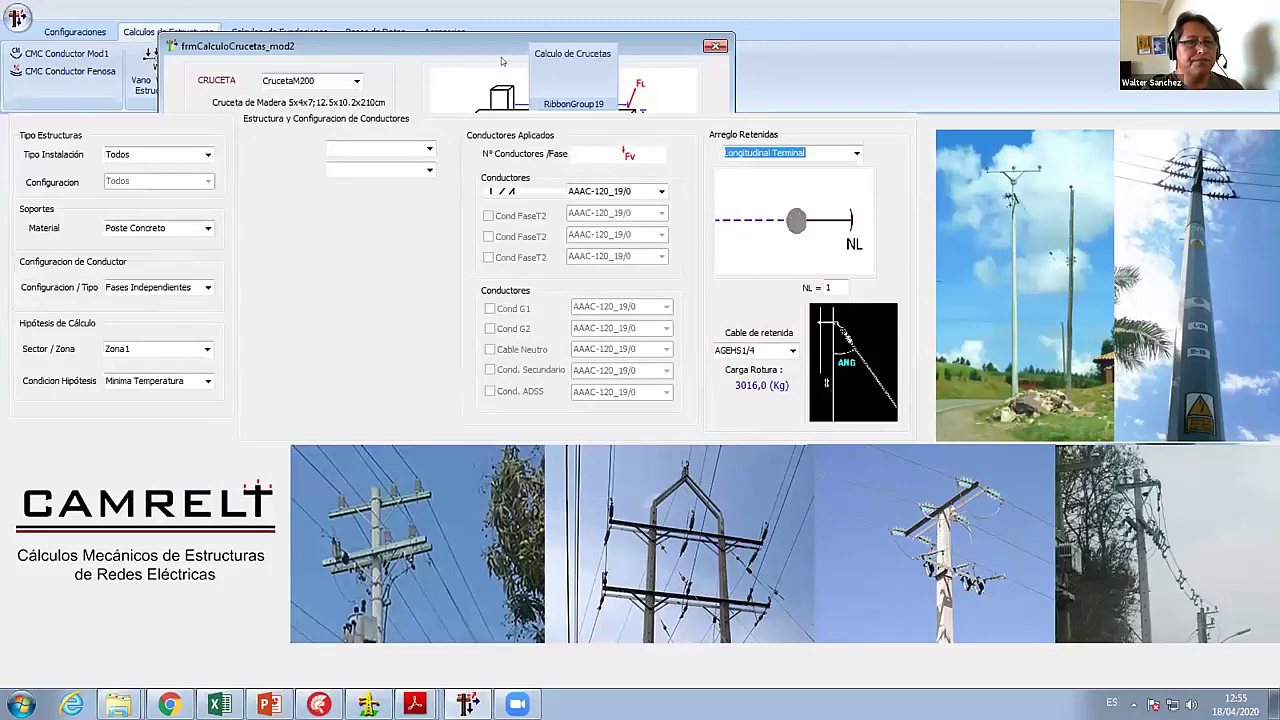
# - Reopen the crossarm calculation, set the longitudinal arm length LH to 1,8 m and the load FL to 700 kg, and recalculate
pyautogui.click(565, 55)
pyautogui.click(531, 227)
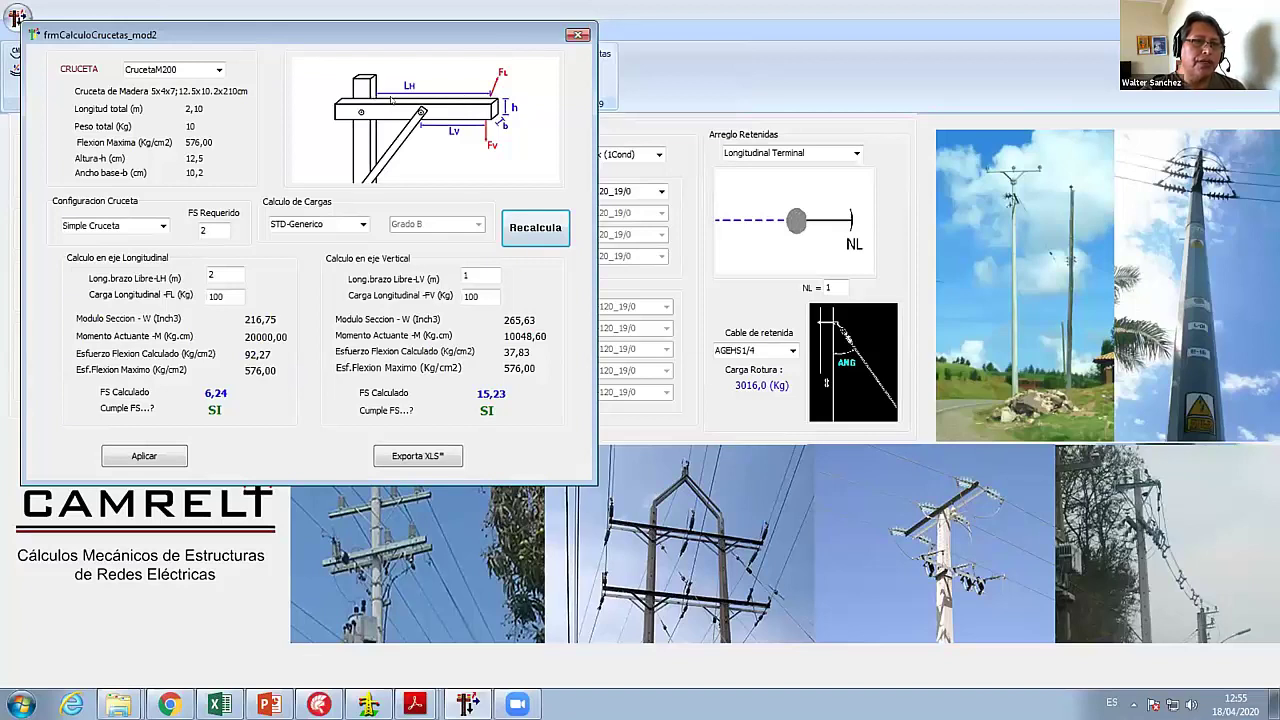
pyautogui.doubleClick(212, 275)
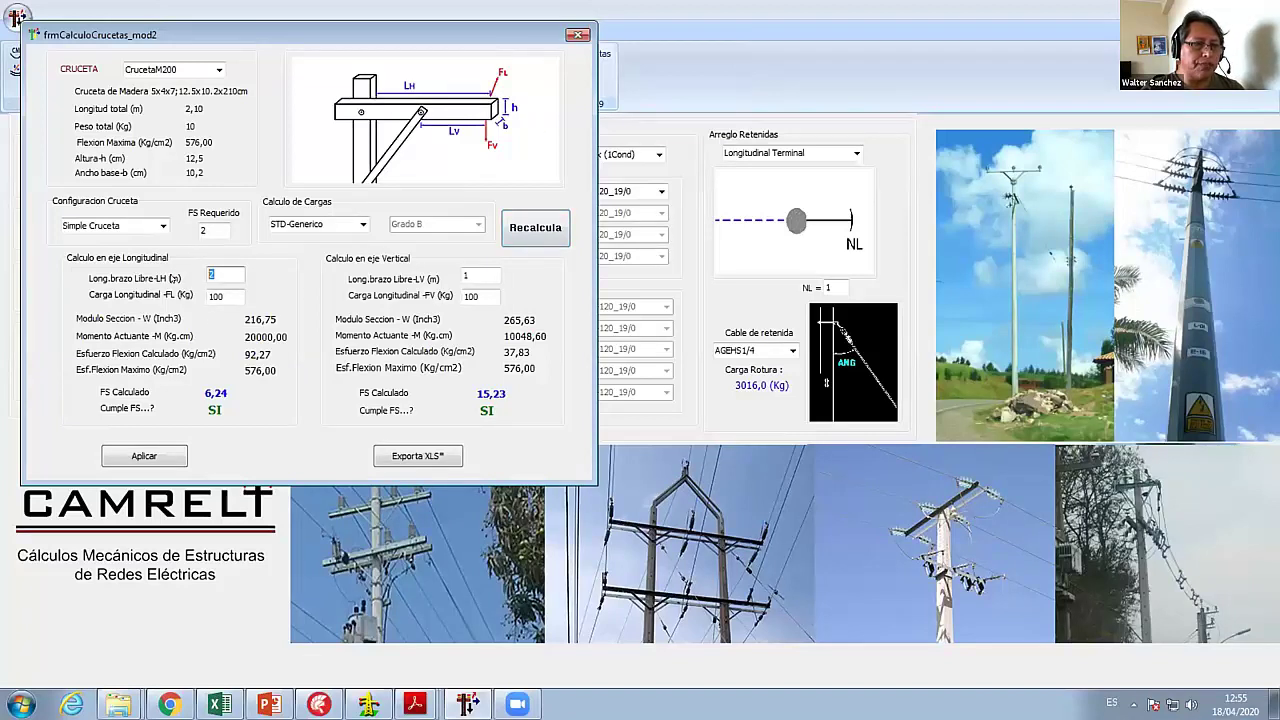
pyautogui.write('1,8')
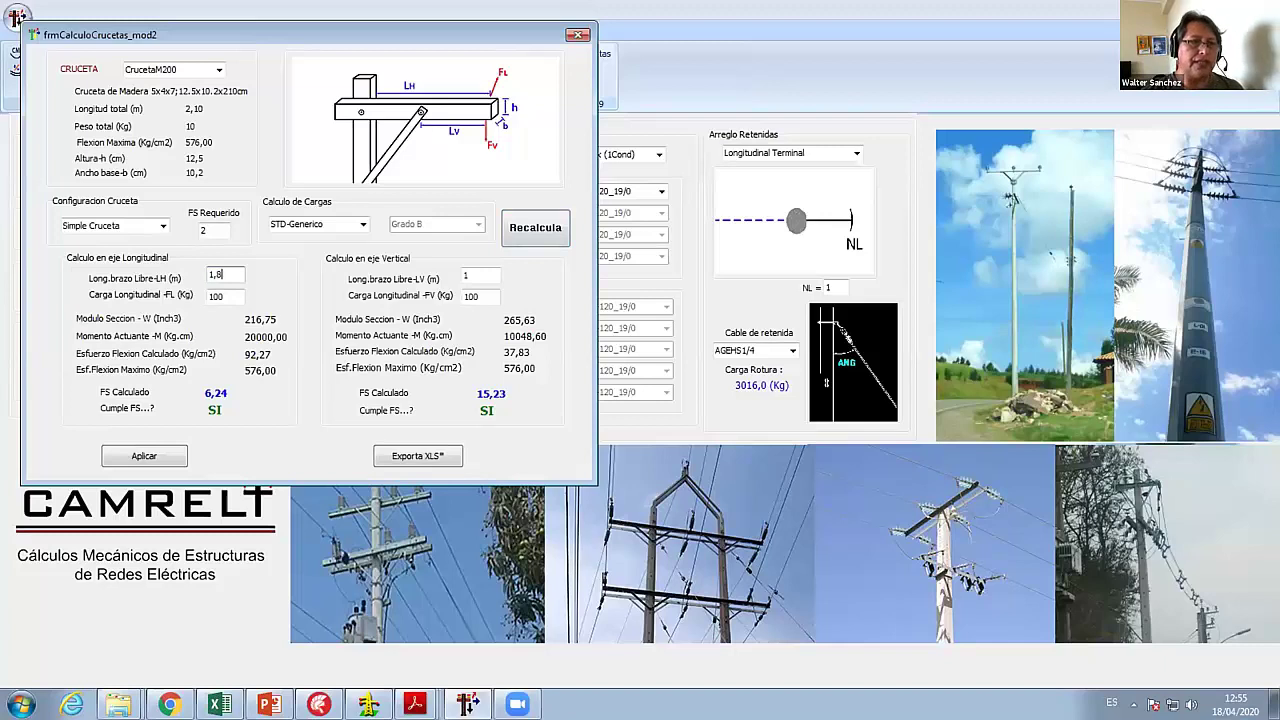
pyautogui.doubleClick(224, 295)
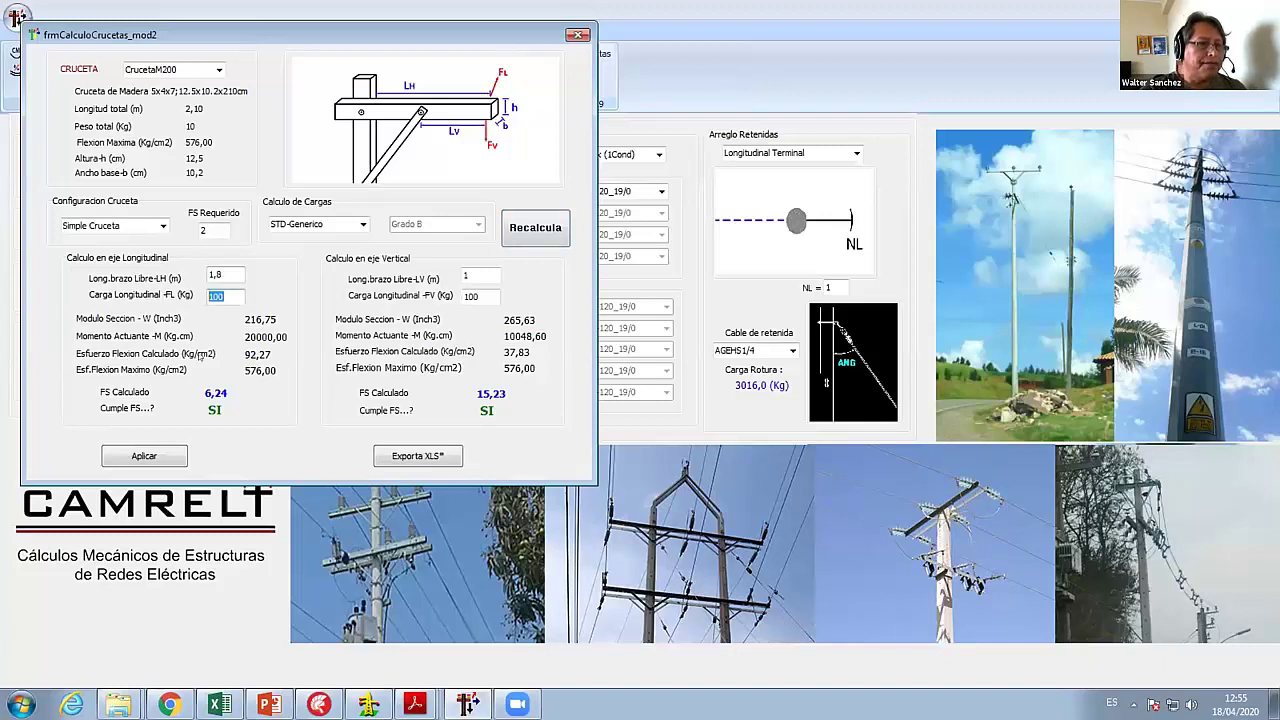
pyautogui.write('7')
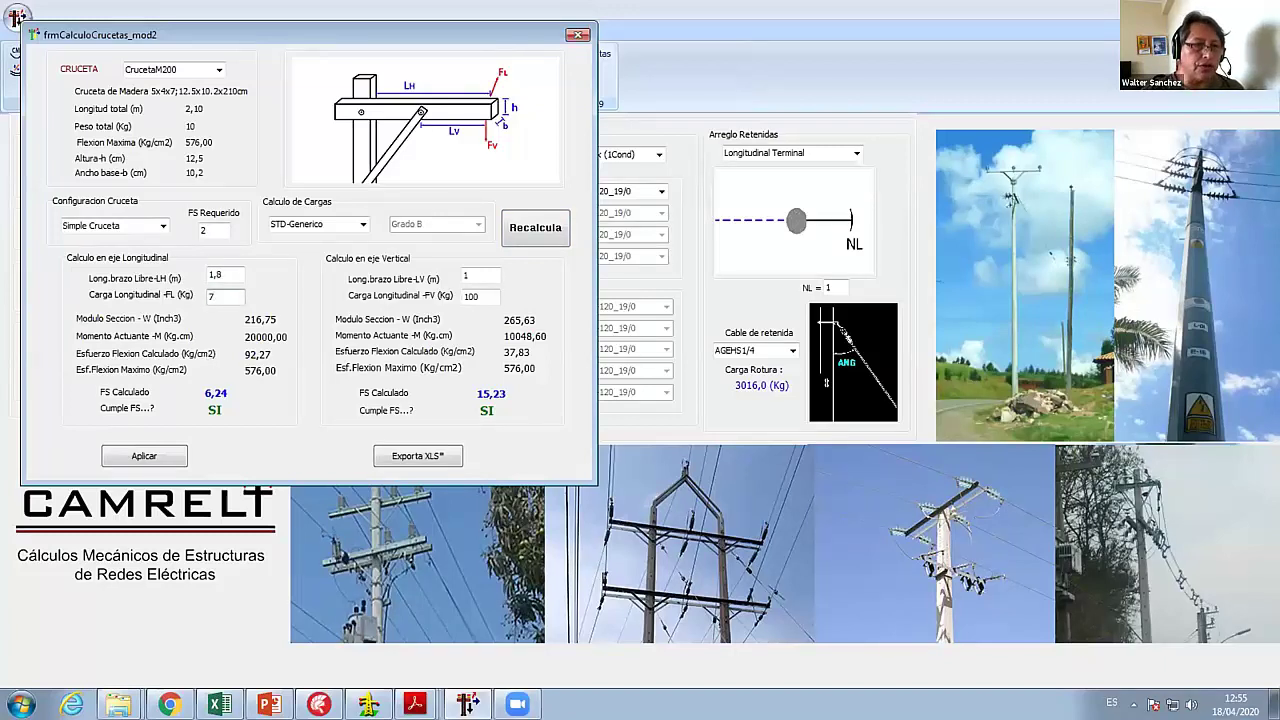
pyautogui.write('00')
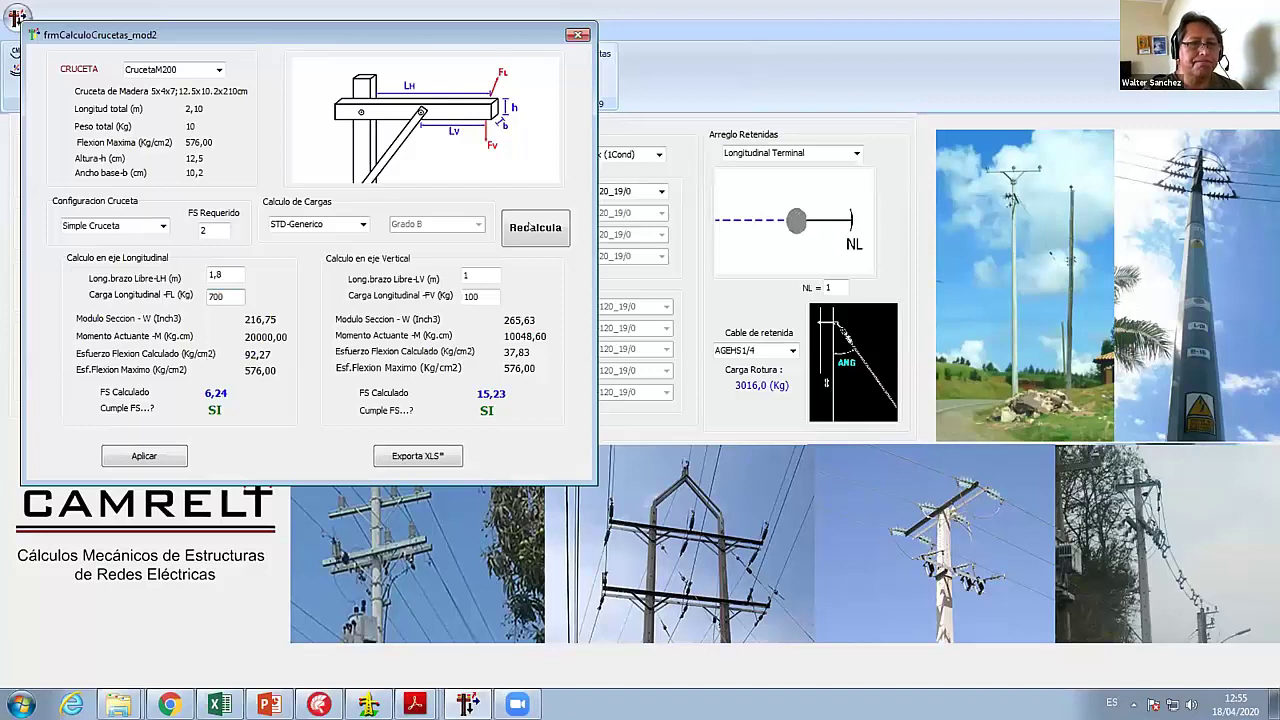
pyautogui.click(540, 224)
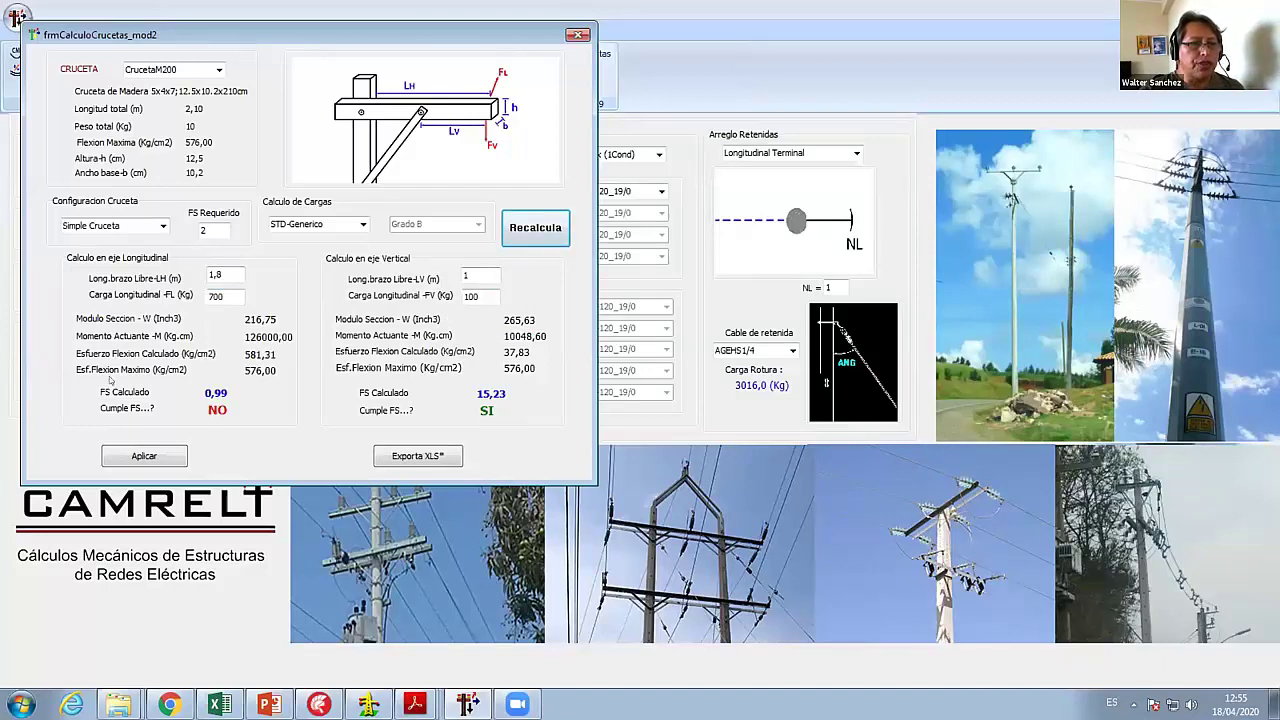
# - Change the crossarm configuration to Doble Cruceta and recalculate the safety factors
pyautogui.click(162, 226)
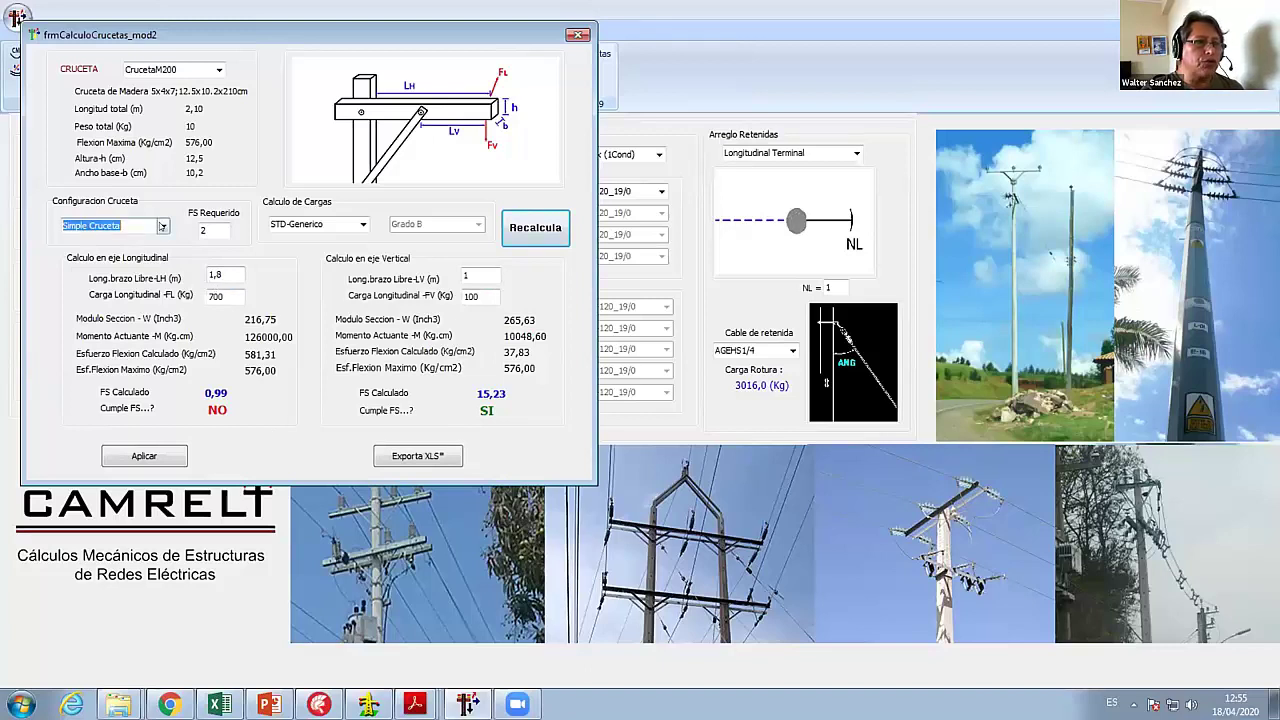
pyautogui.click(118, 250)
pyautogui.click(535, 228)
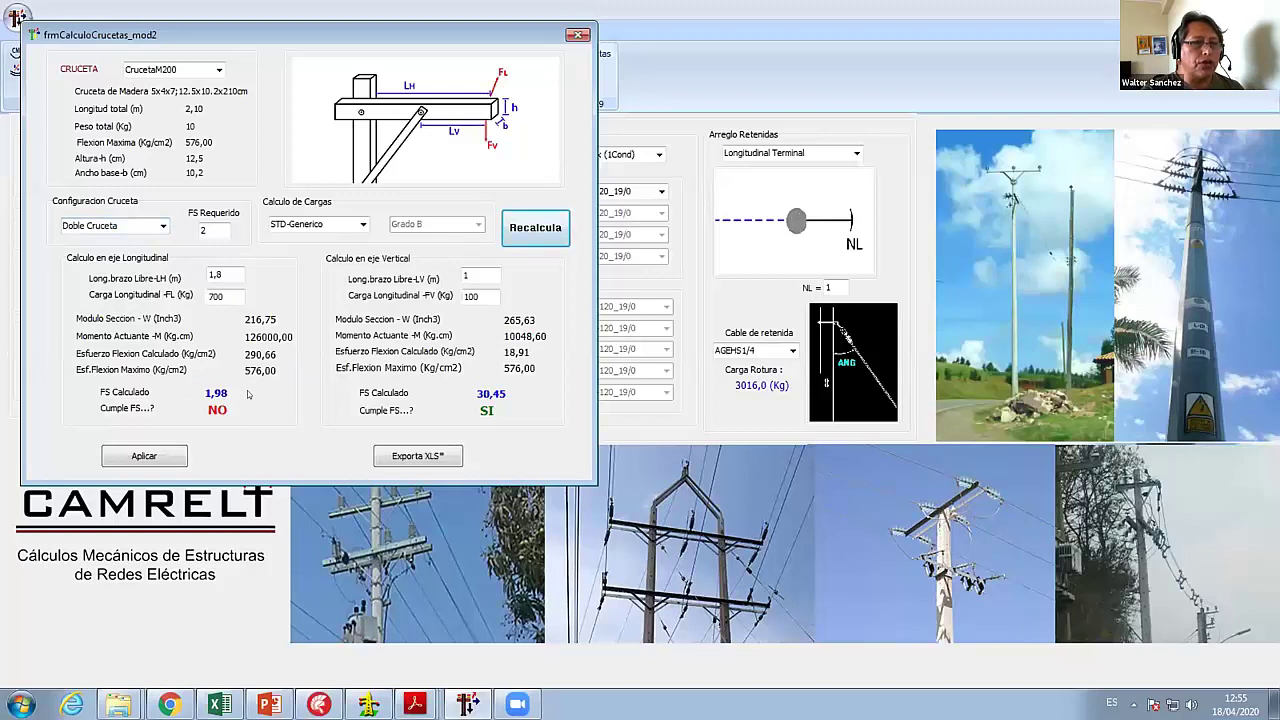
# - Try a longitudinal load FL of 500 kg on the double crossarm and recalculate
pyautogui.doubleClick(230, 295)
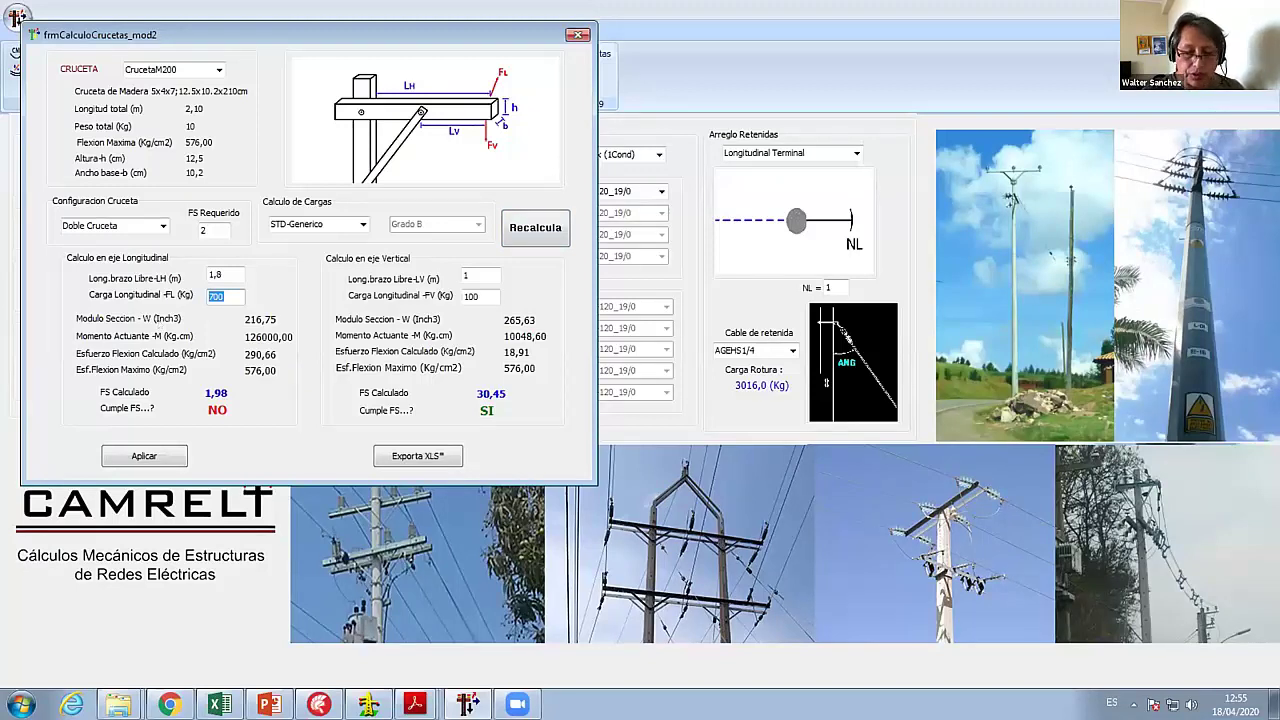
pyautogui.write('500')
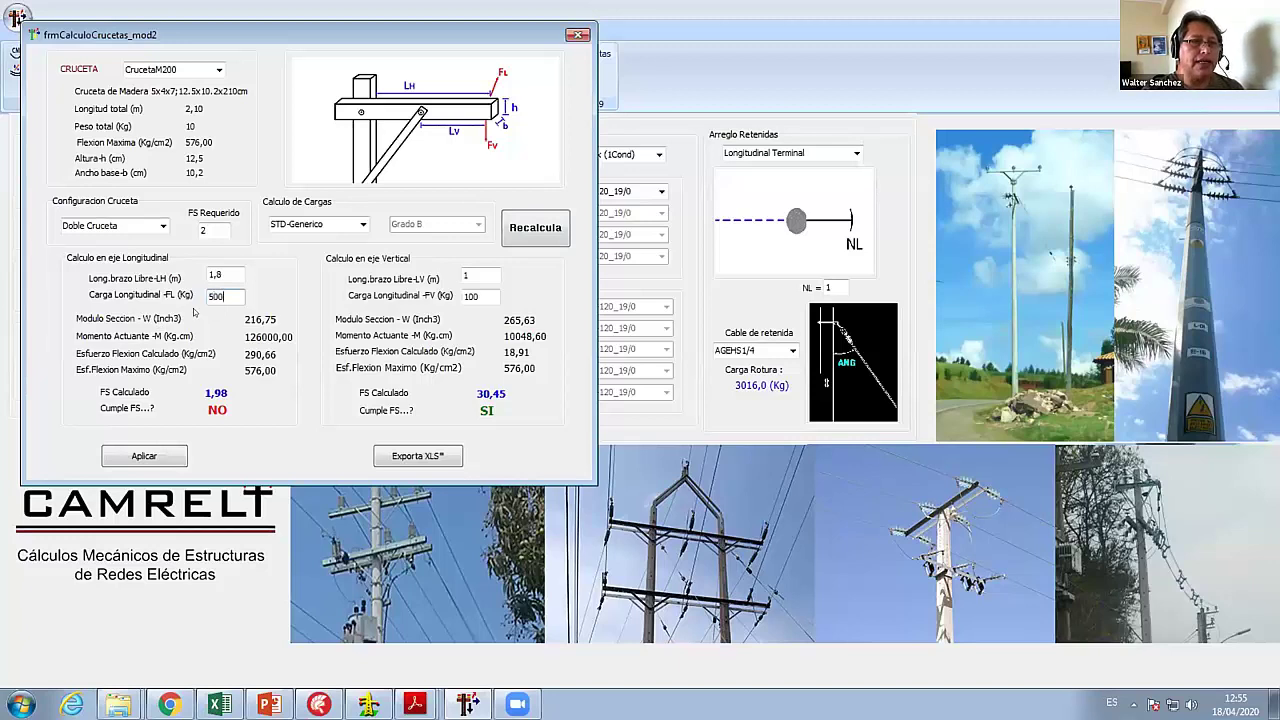
pyautogui.click(540, 226)
# - Set the double crossarm's longitudinal load FL to 600 kg, recalculate, and apply the calculation
pyautogui.moveTo(240, 296); pyautogui.dragTo(197, 296)
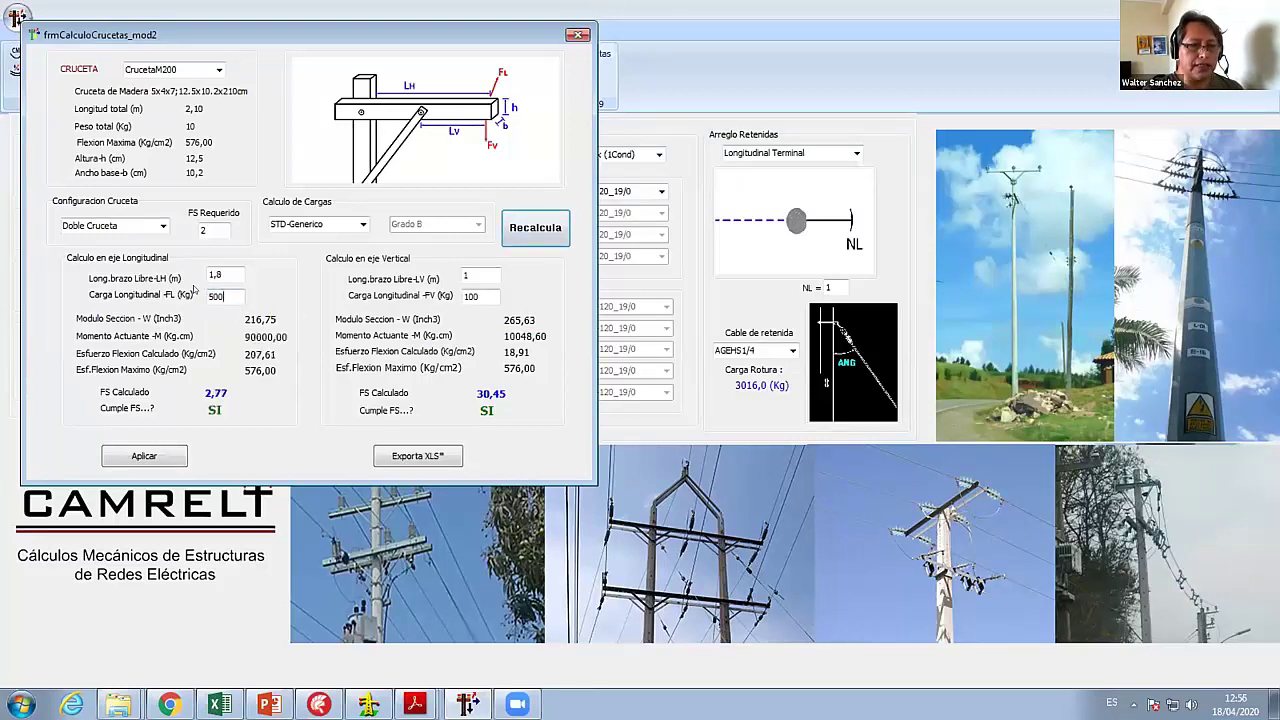
pyautogui.write('600')
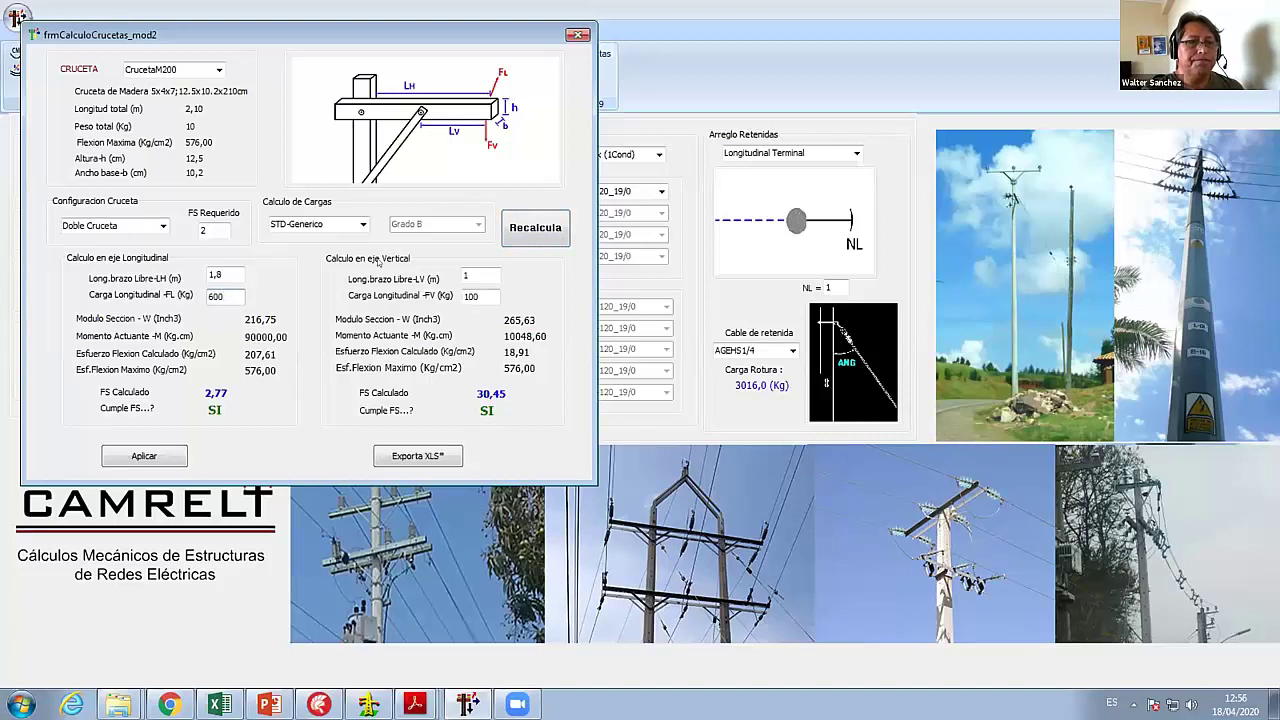
pyautogui.click(507, 228)
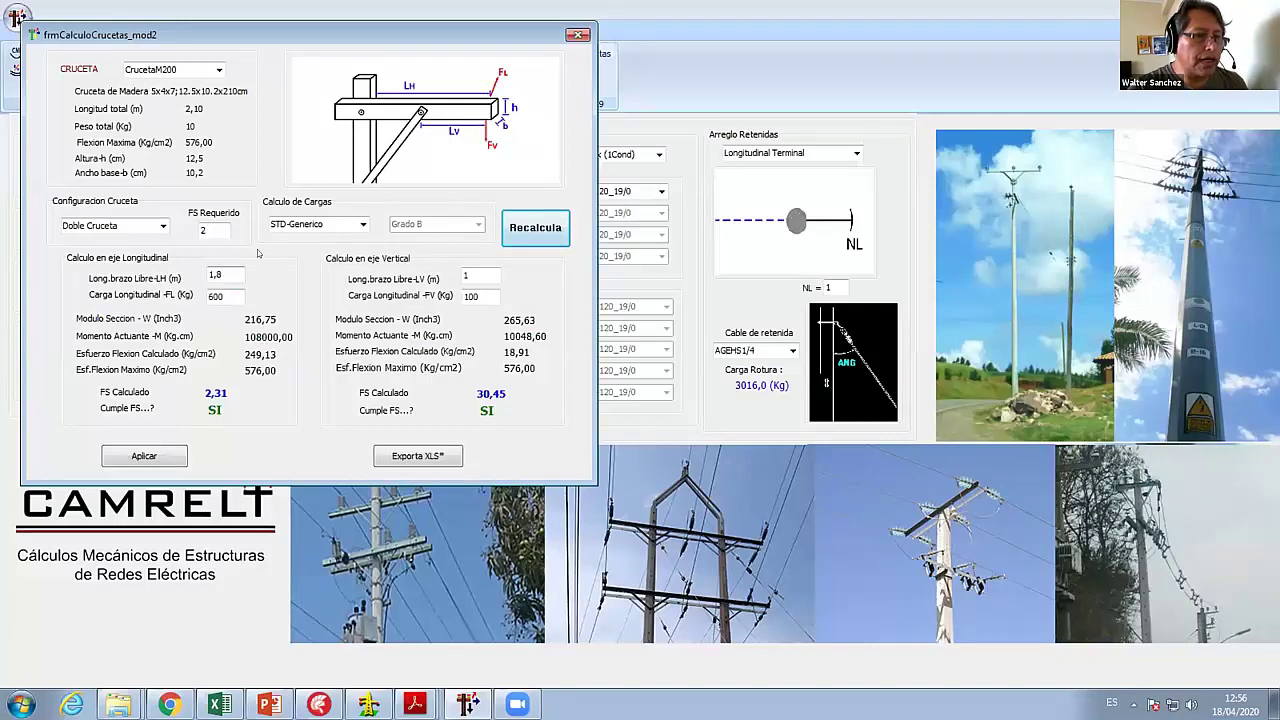
pyautogui.click(172, 457)
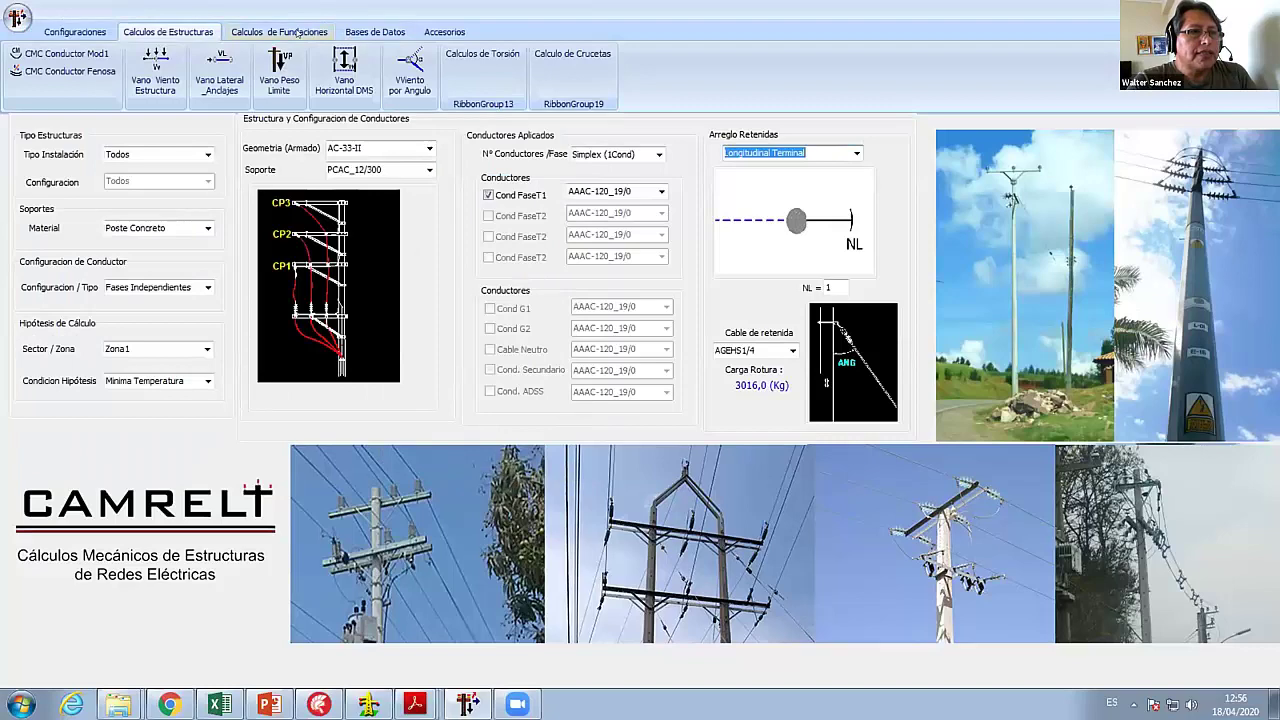
# - Open the Metodo Valencci foundation calculation for the PCAC_12/300 pole and run a first recalculation with the default data
pyautogui.click(298, 32)
pyautogui.click(28, 82)
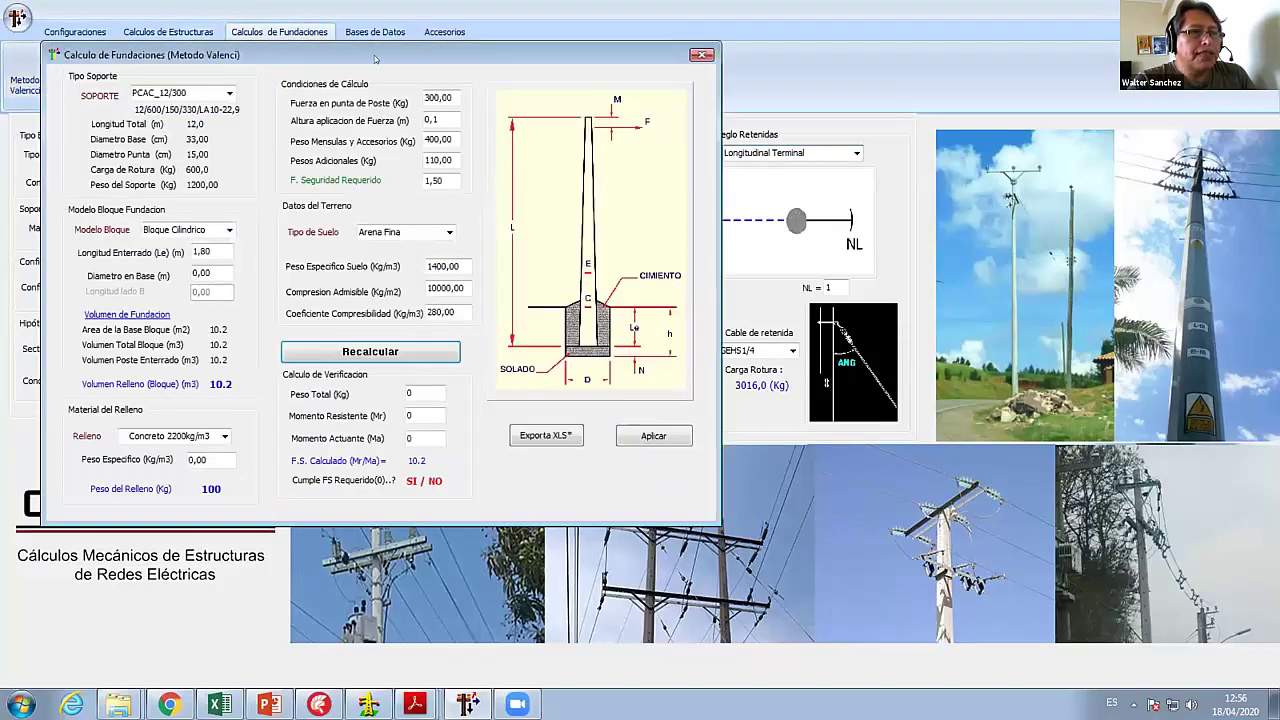
pyautogui.moveTo(375, 58); pyautogui.dragTo(458, 74)
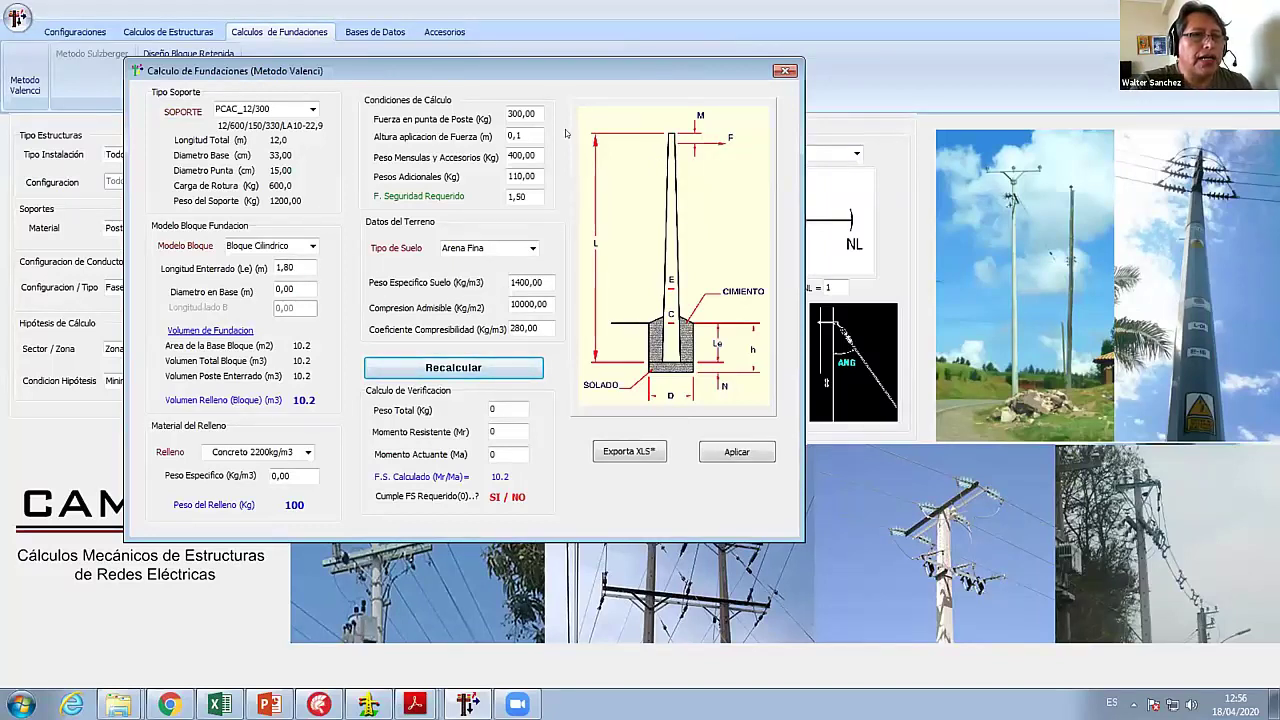
pyautogui.doubleClick(528, 114)
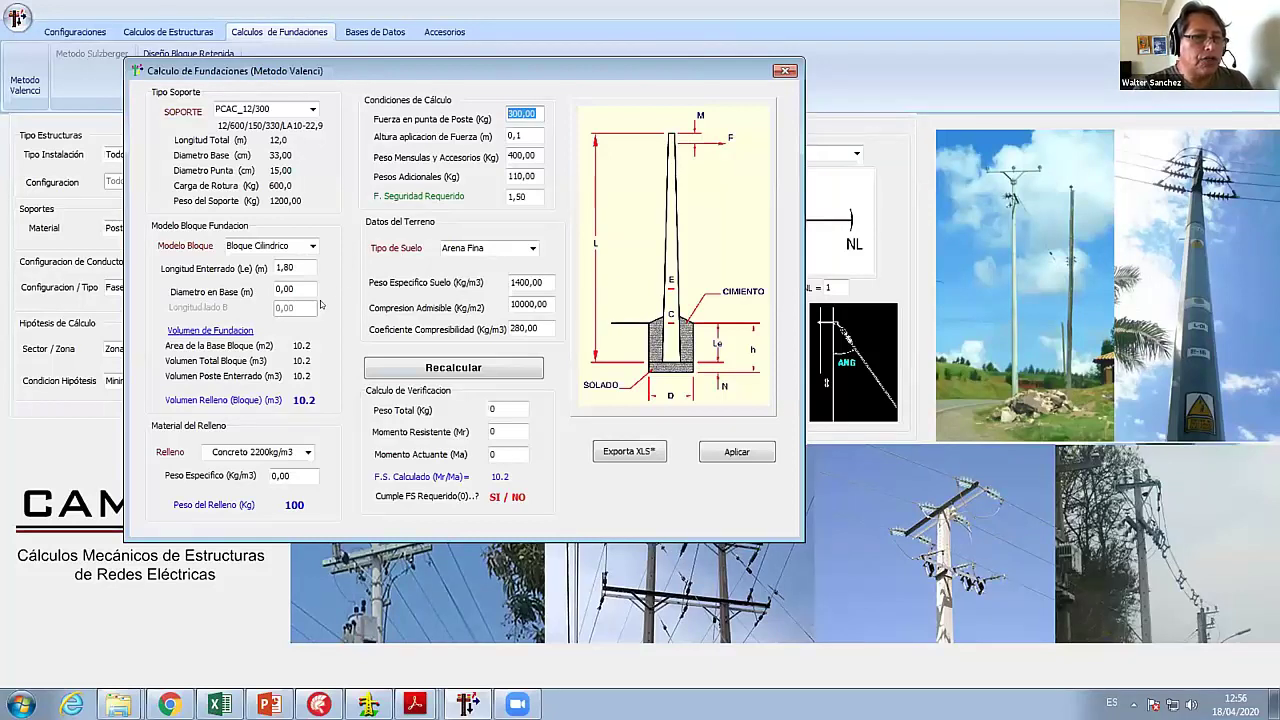
pyautogui.click(430, 366)
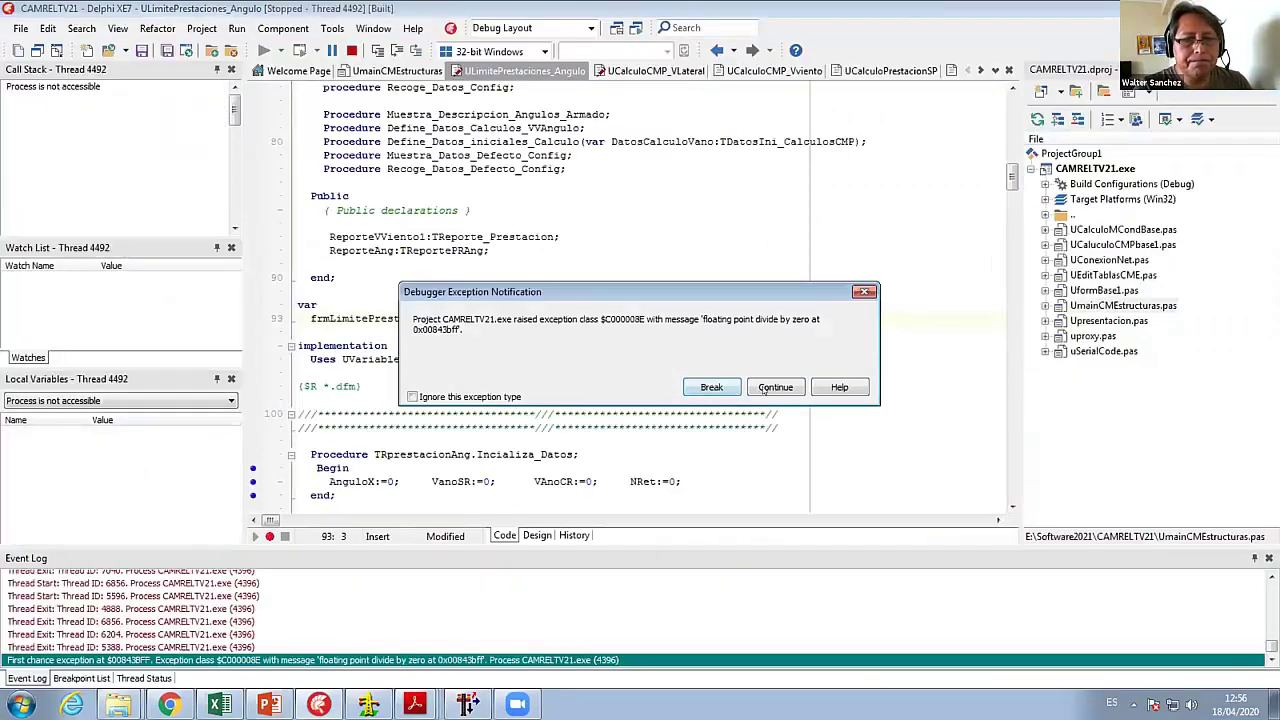
pyautogui.click(764, 388)
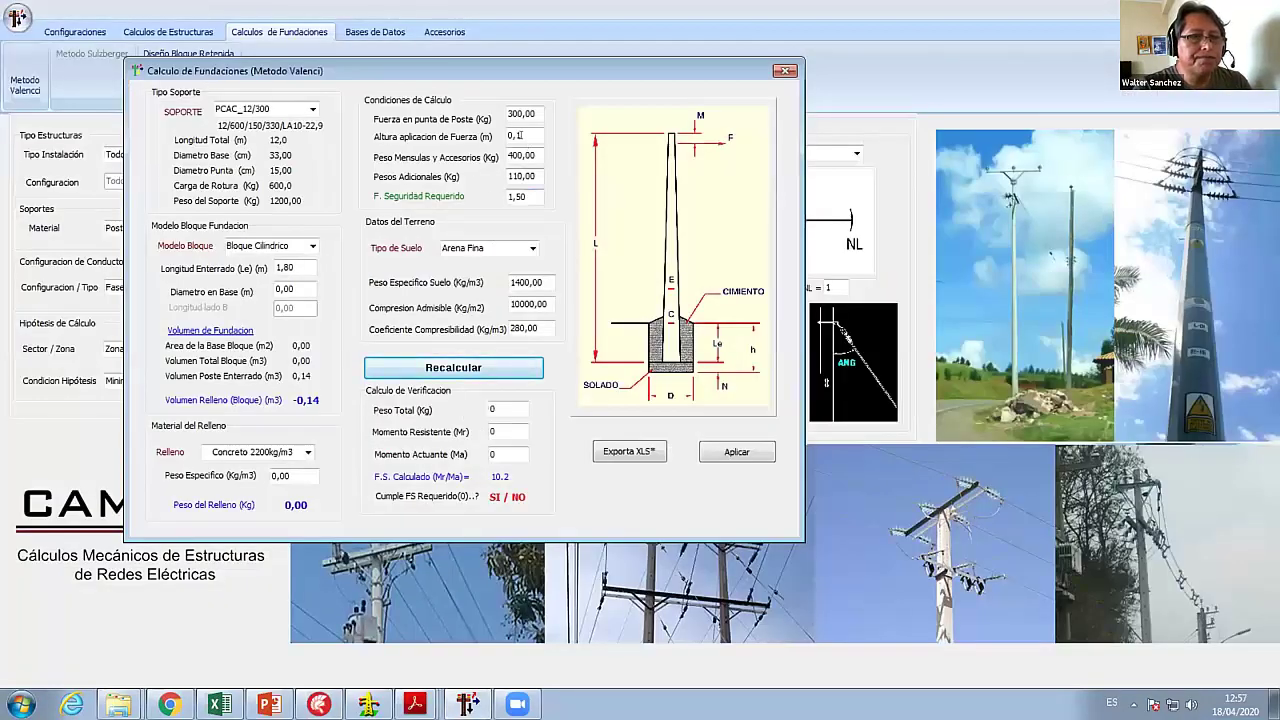
# - Keep the Bloque Cilindrico foundation model, set its base diameter to 1 m, and recalculate
pyautogui.doubleClick(516, 135)
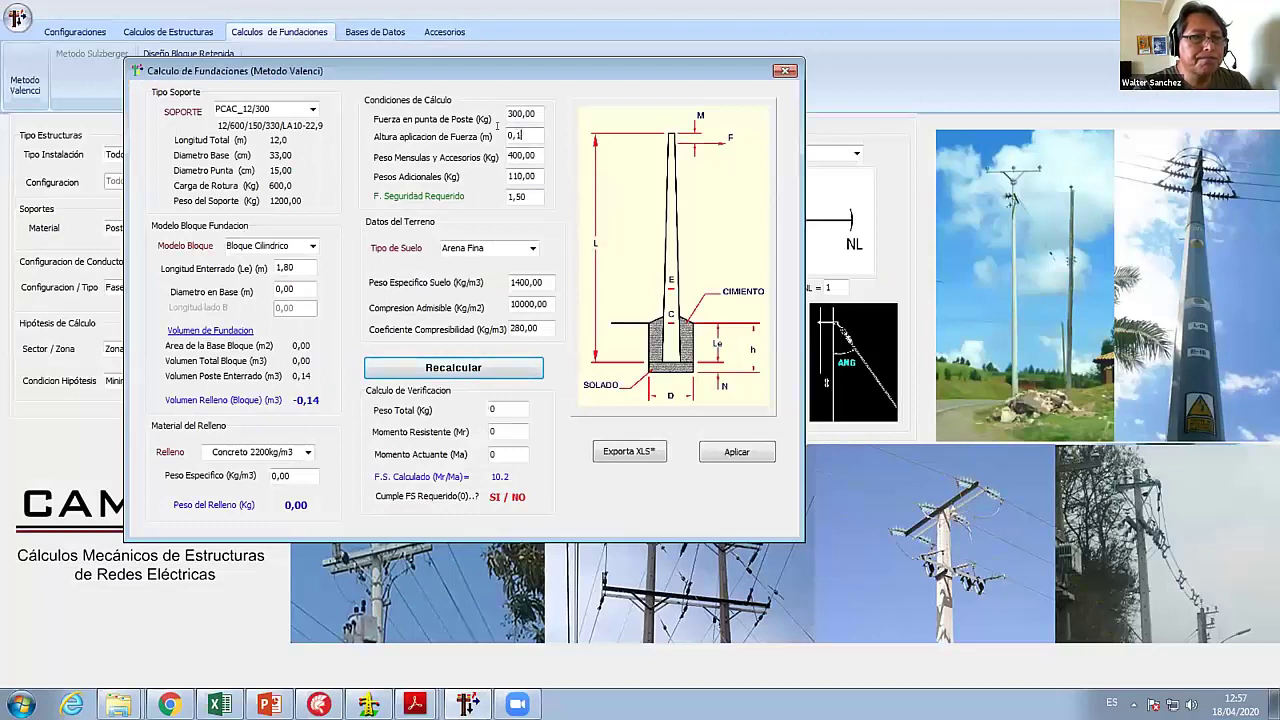
pyautogui.doubleClick(287, 289)
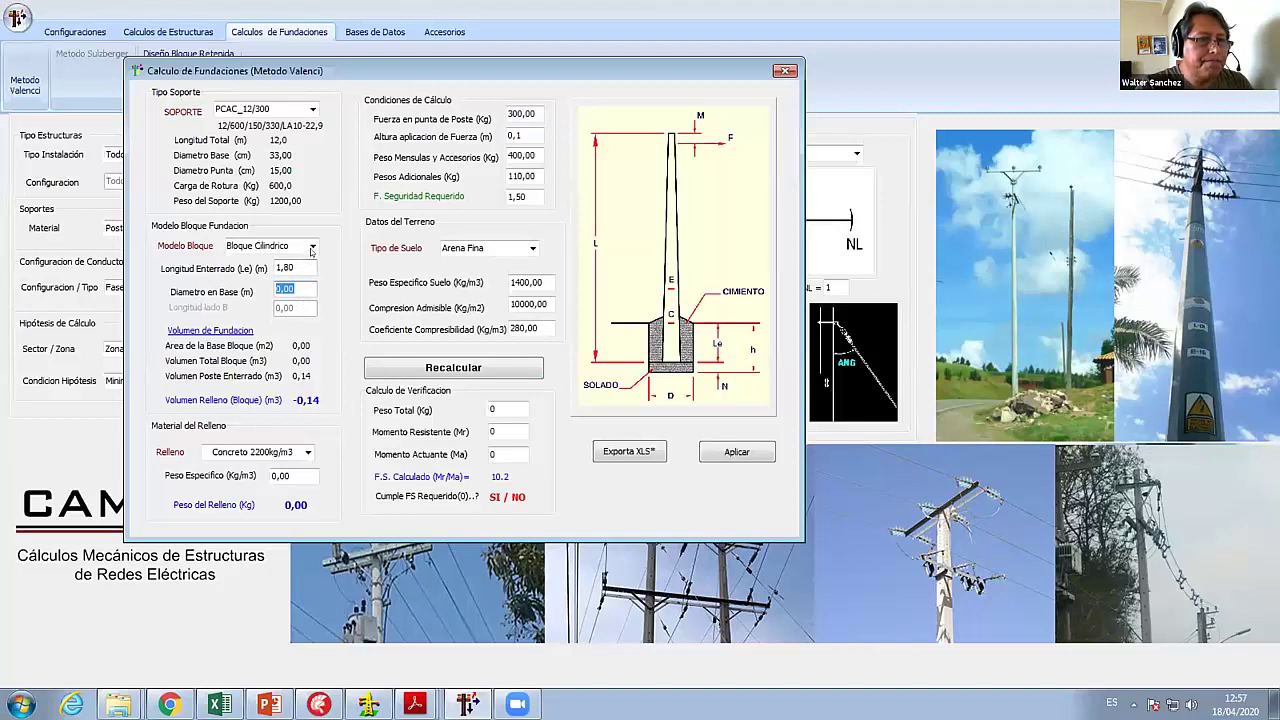
pyautogui.click(303, 246)
pyautogui.click(286, 261)
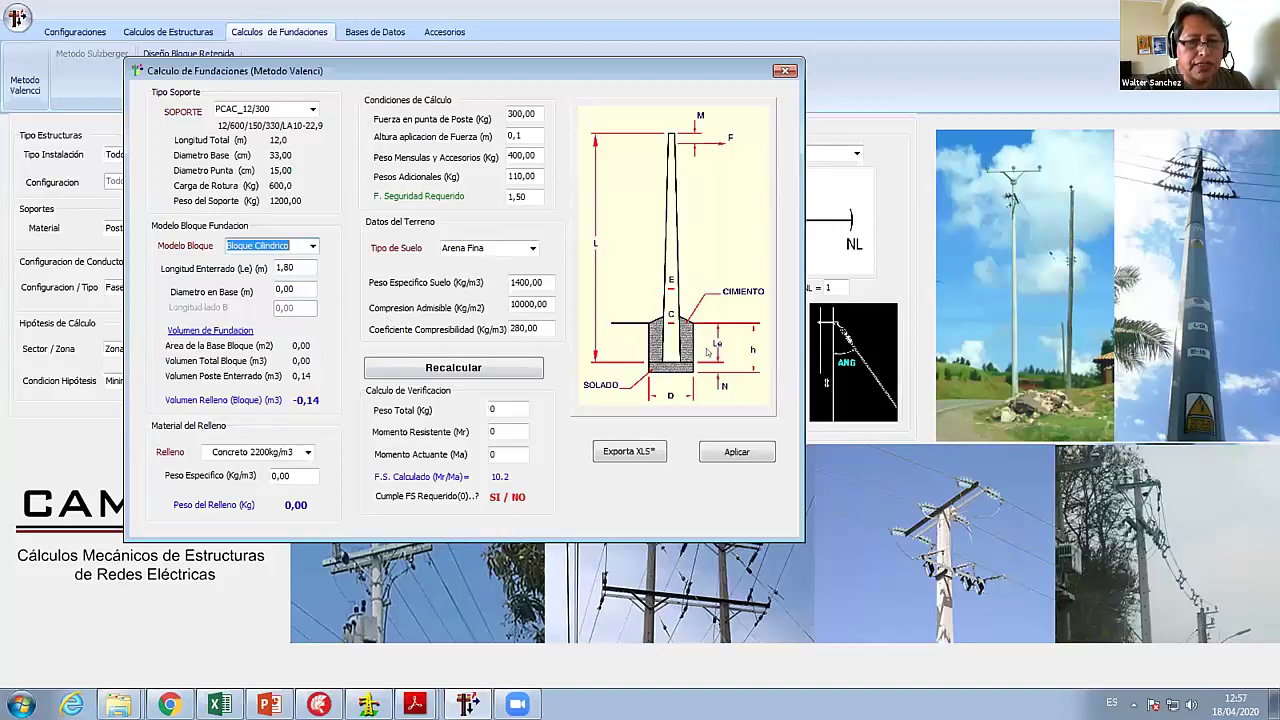
pyautogui.click(295, 268)
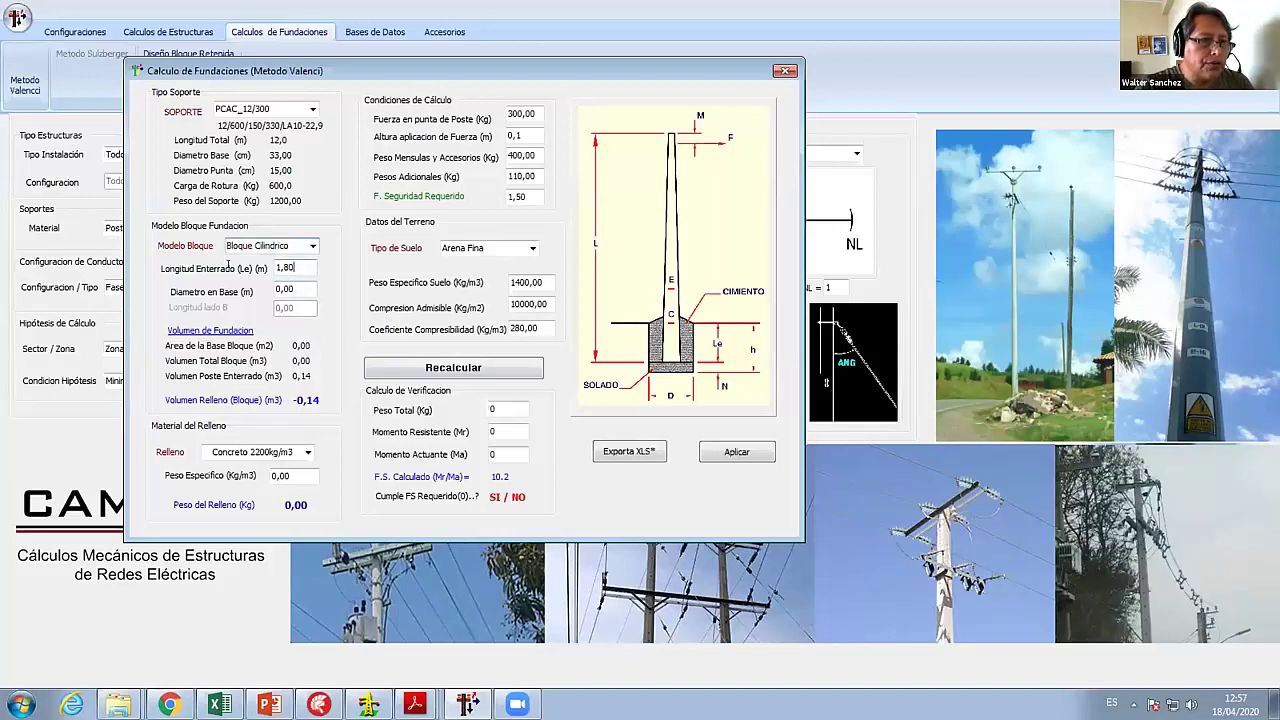
pyautogui.press('Tab')
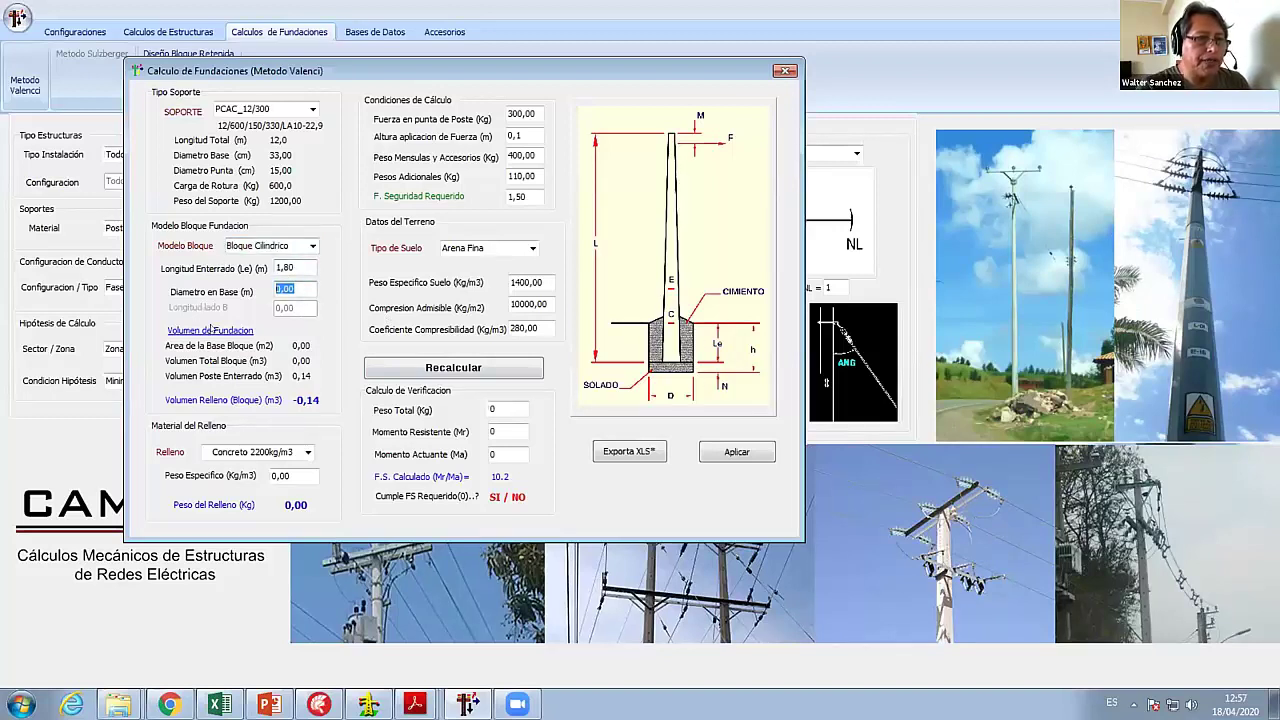
pyautogui.write('1')
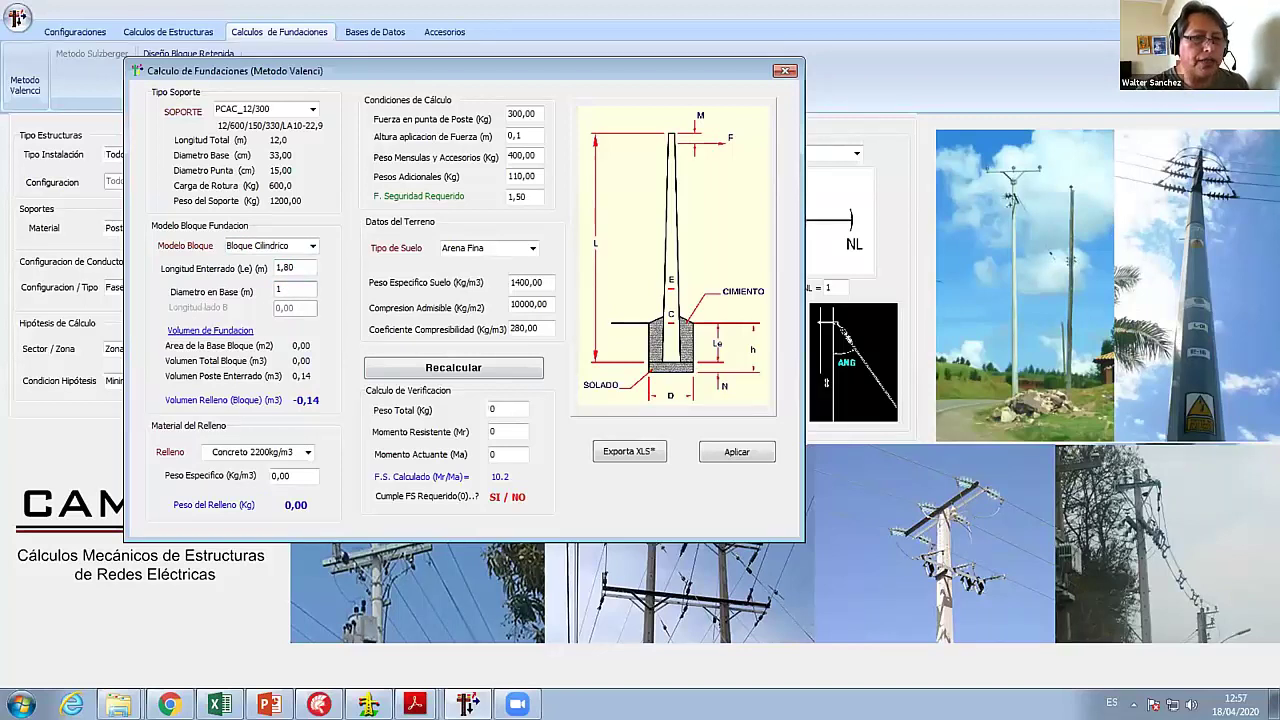
pyautogui.click(432, 364)
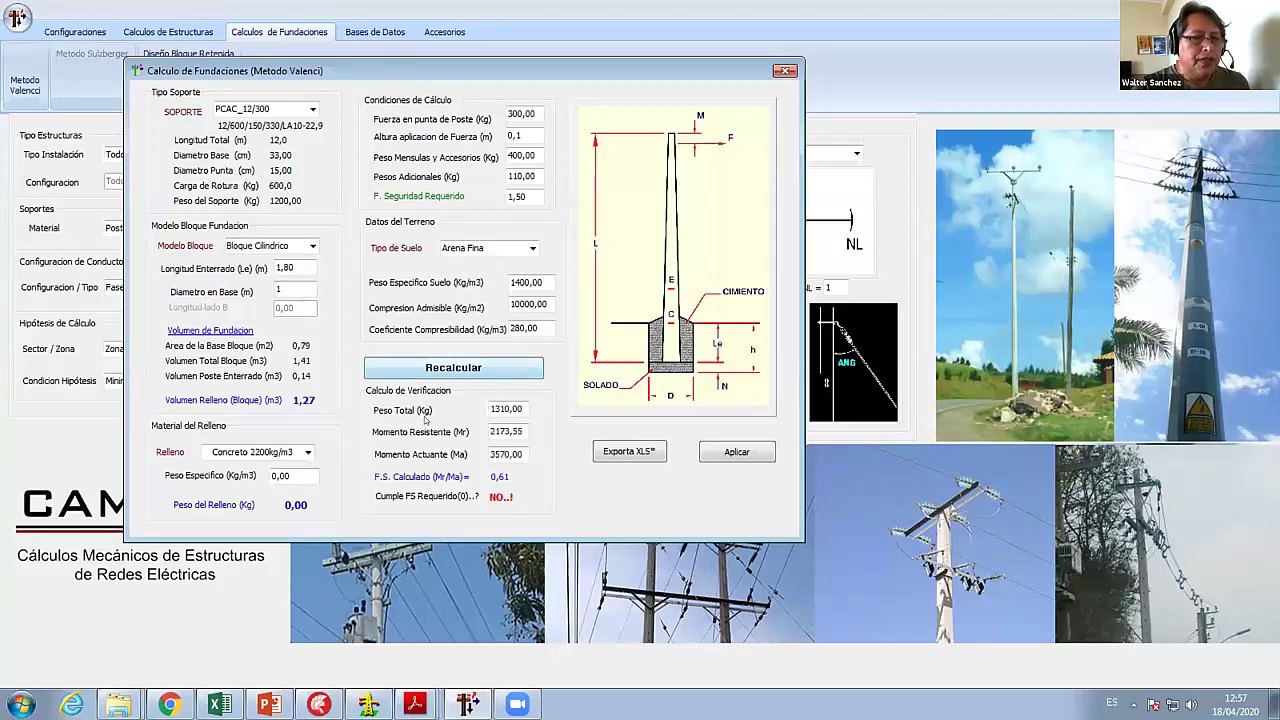
# - Choose Concreto 2200kg/m3 as the fill material, set its specific weight to 2200 kg/m3, and recalculate
pyautogui.click(305, 452)
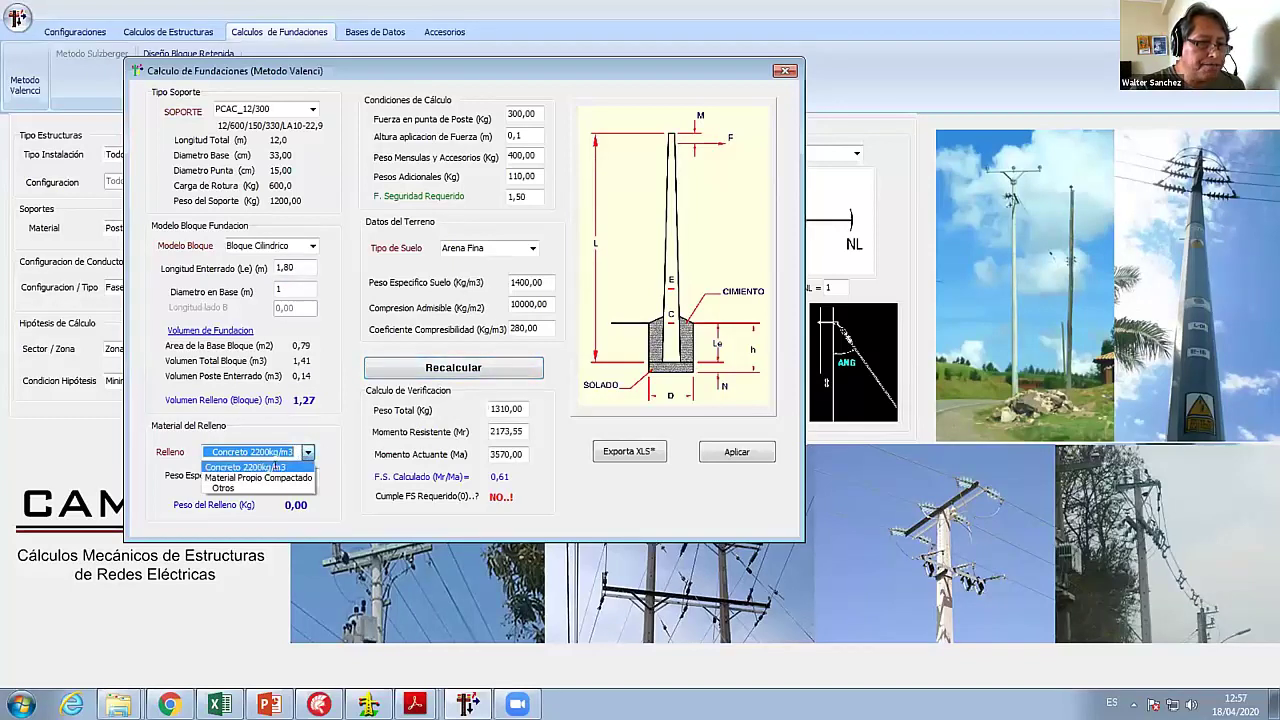
pyautogui.click(275, 467)
pyautogui.click(280, 476)
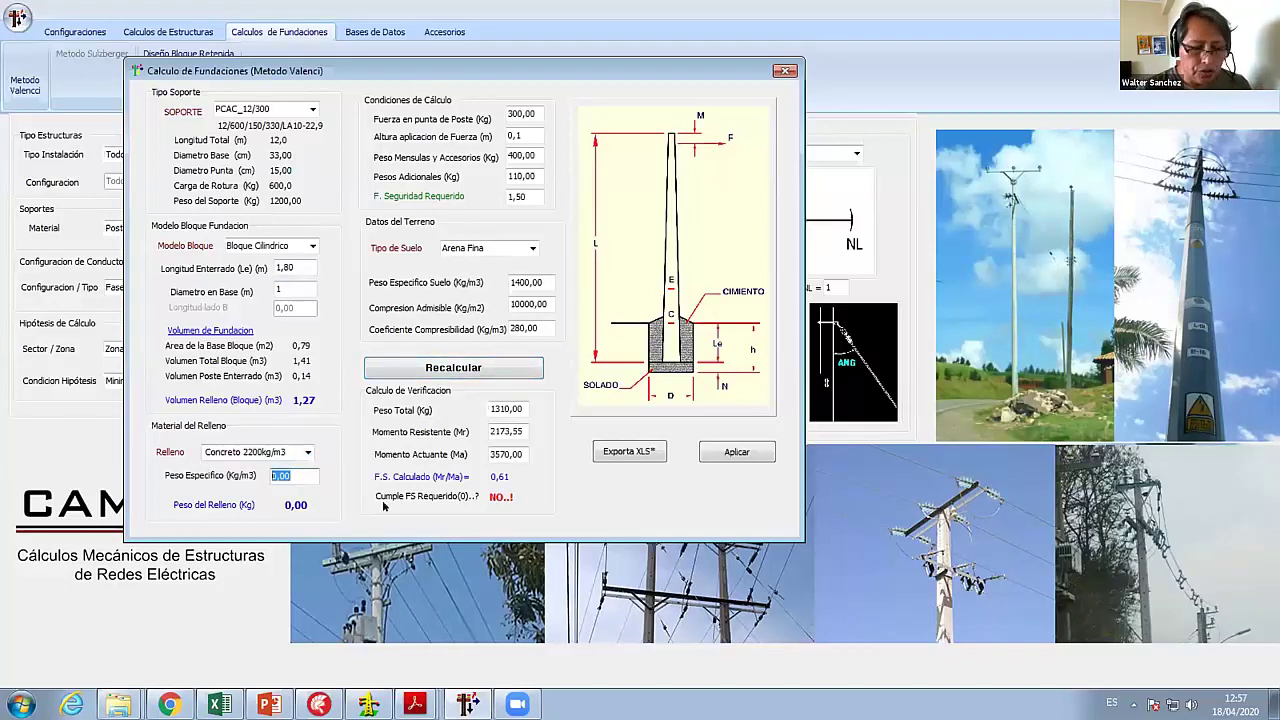
pyautogui.write('2200')
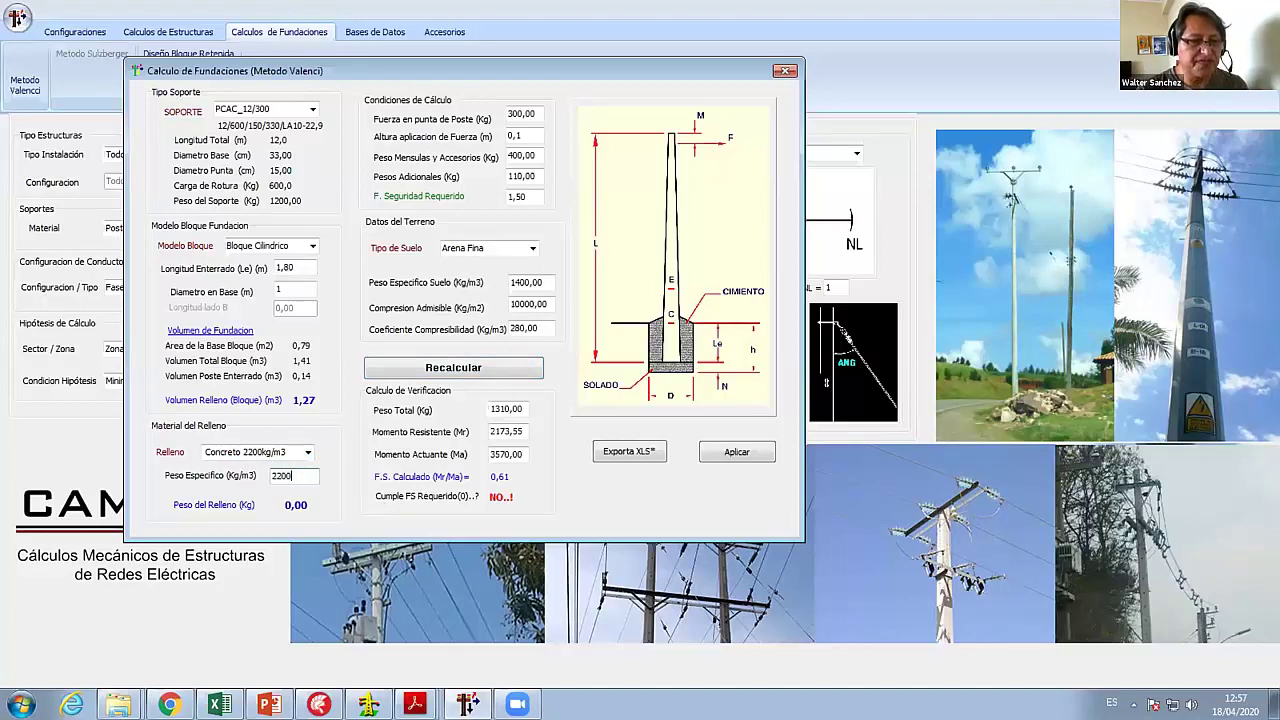
pyautogui.click(468, 368)
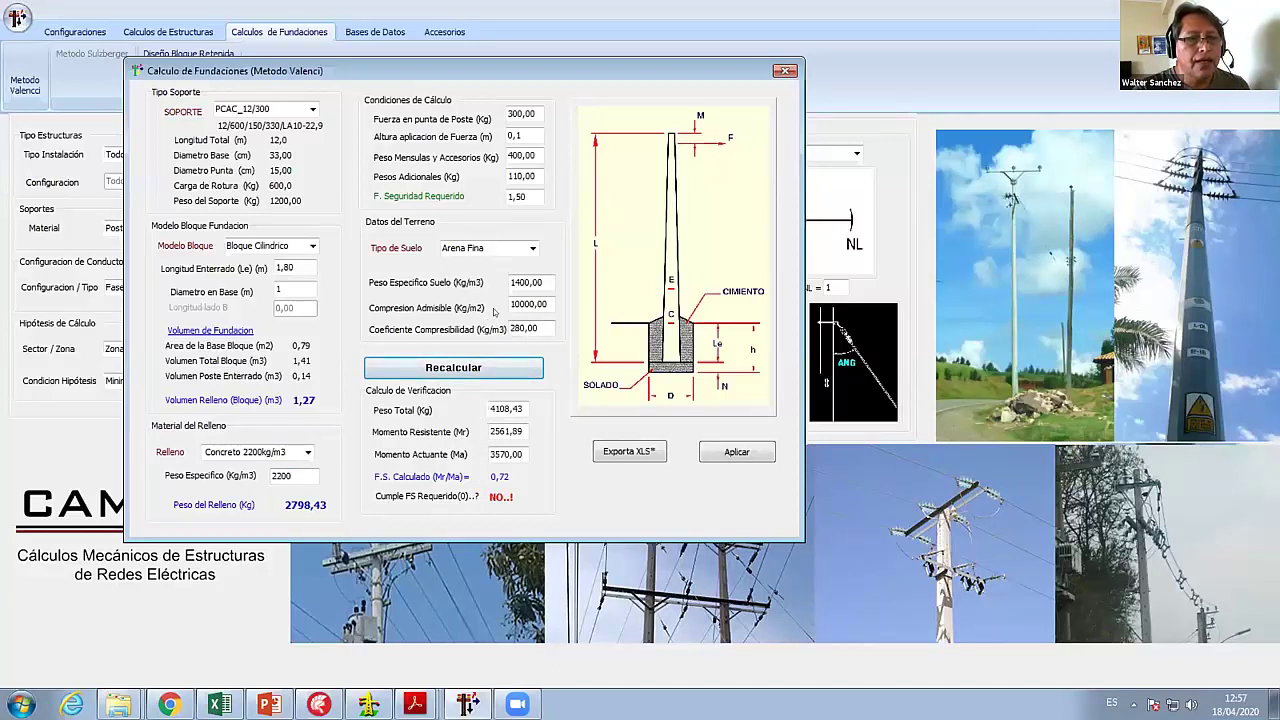
# - Change the soil type to Suelo Firme Medio and recalculate the foundation
pyautogui.click(532, 250)
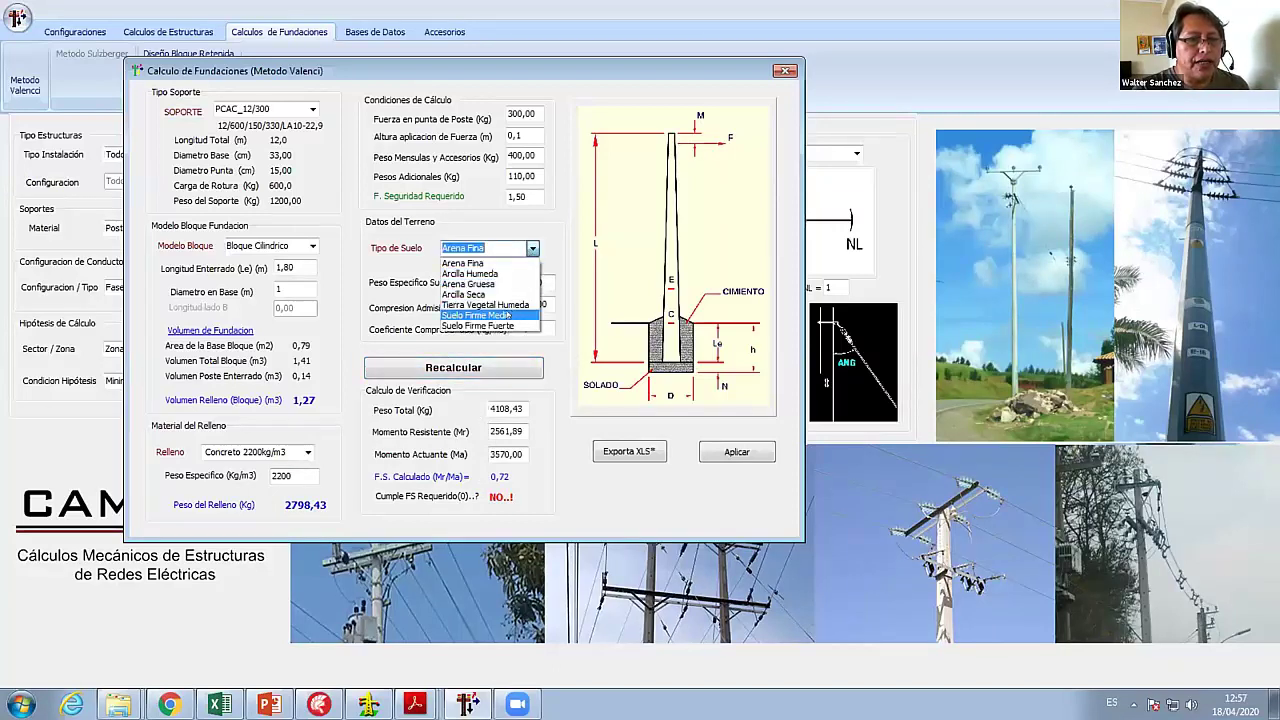
pyautogui.click(485, 329)
pyautogui.click(524, 366)
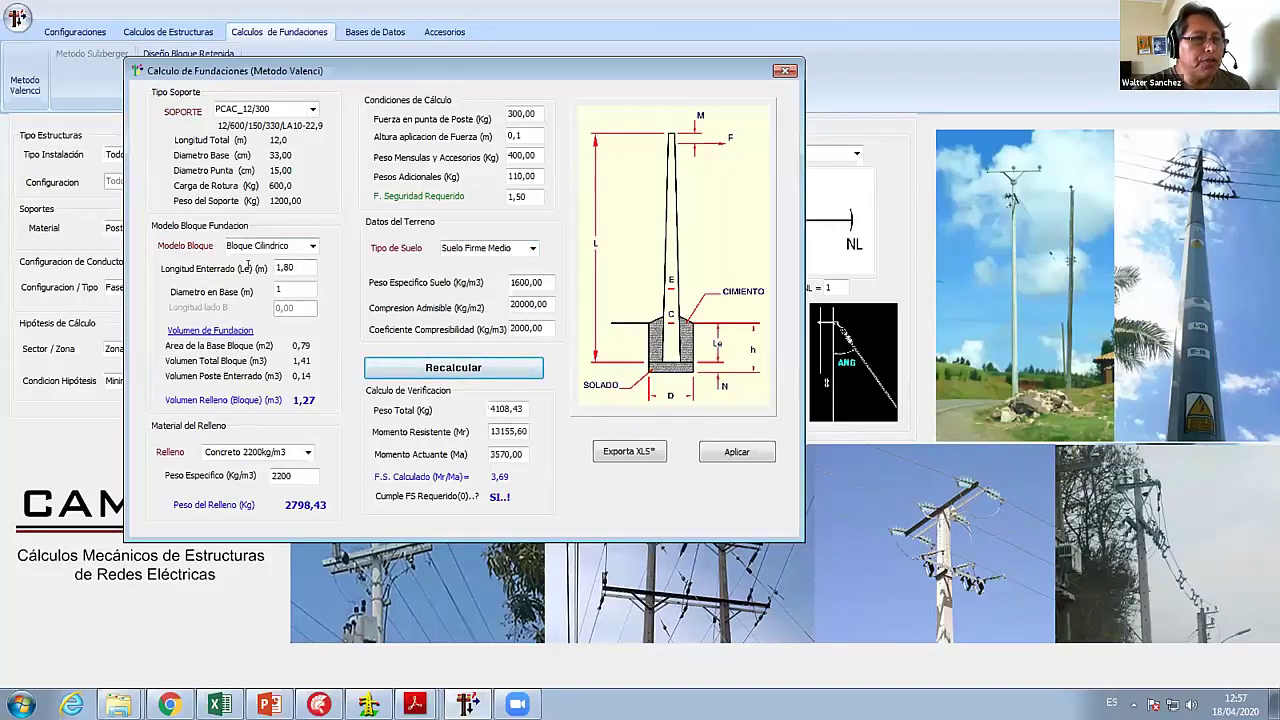
# - Try a base diameter of 0,8 m for the cylindrical block and recalculate
pyautogui.click(280, 288)
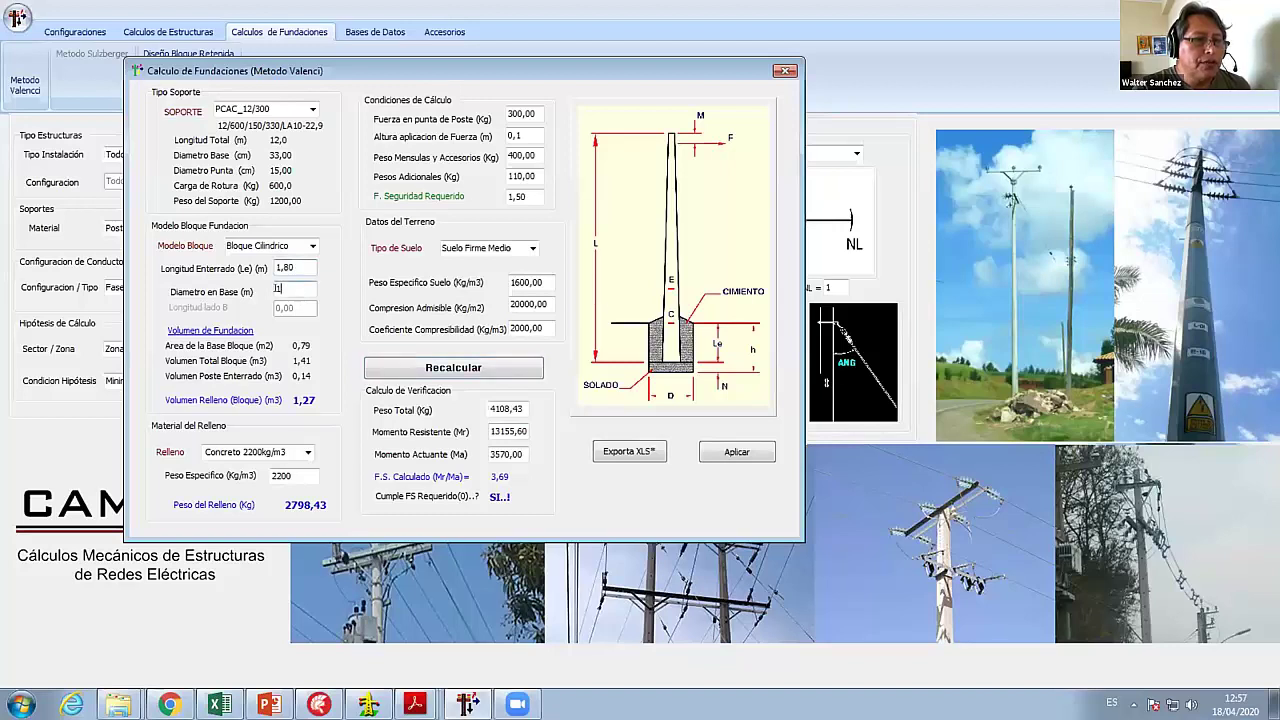
pyautogui.click(528, 113)
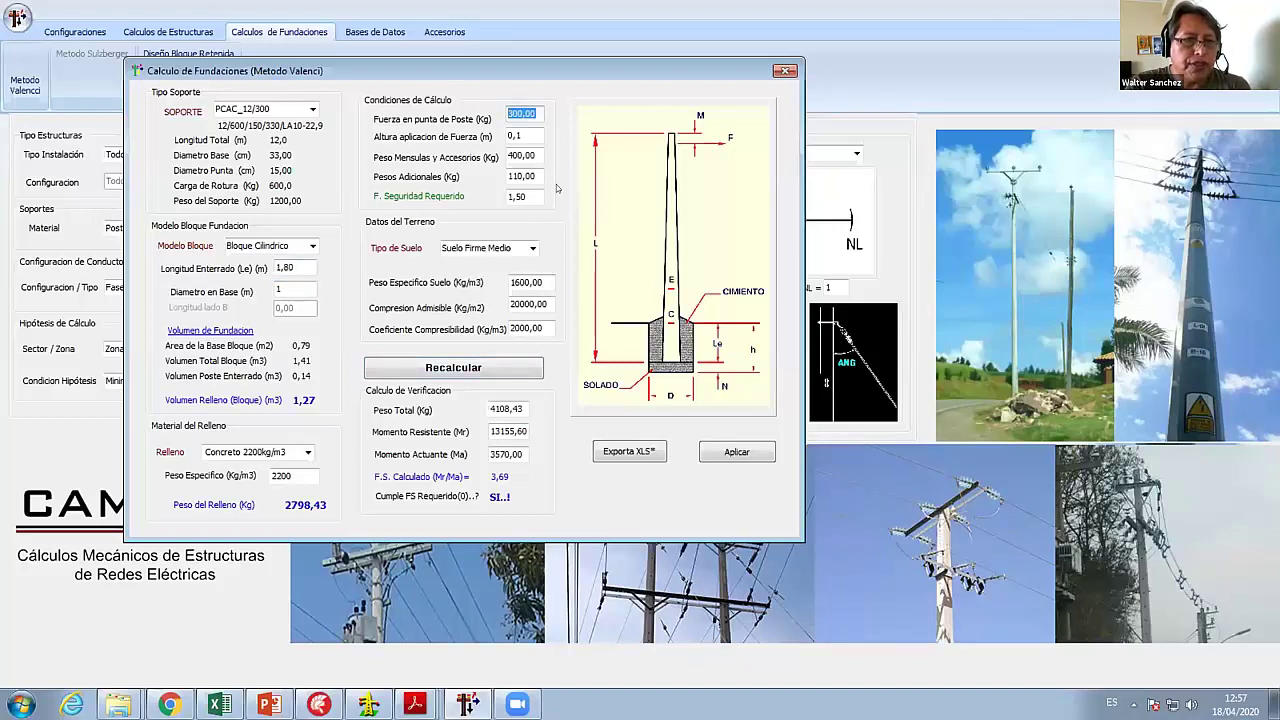
pyautogui.click(285, 267)
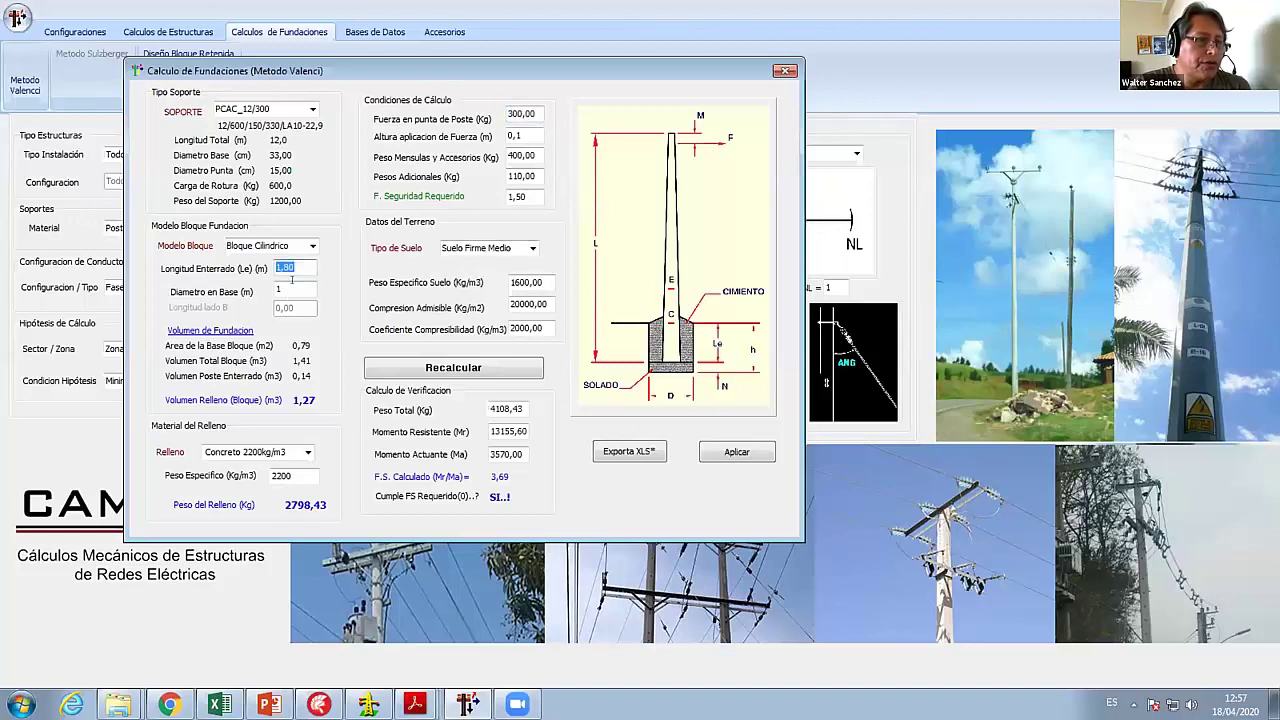
pyautogui.click(293, 286)
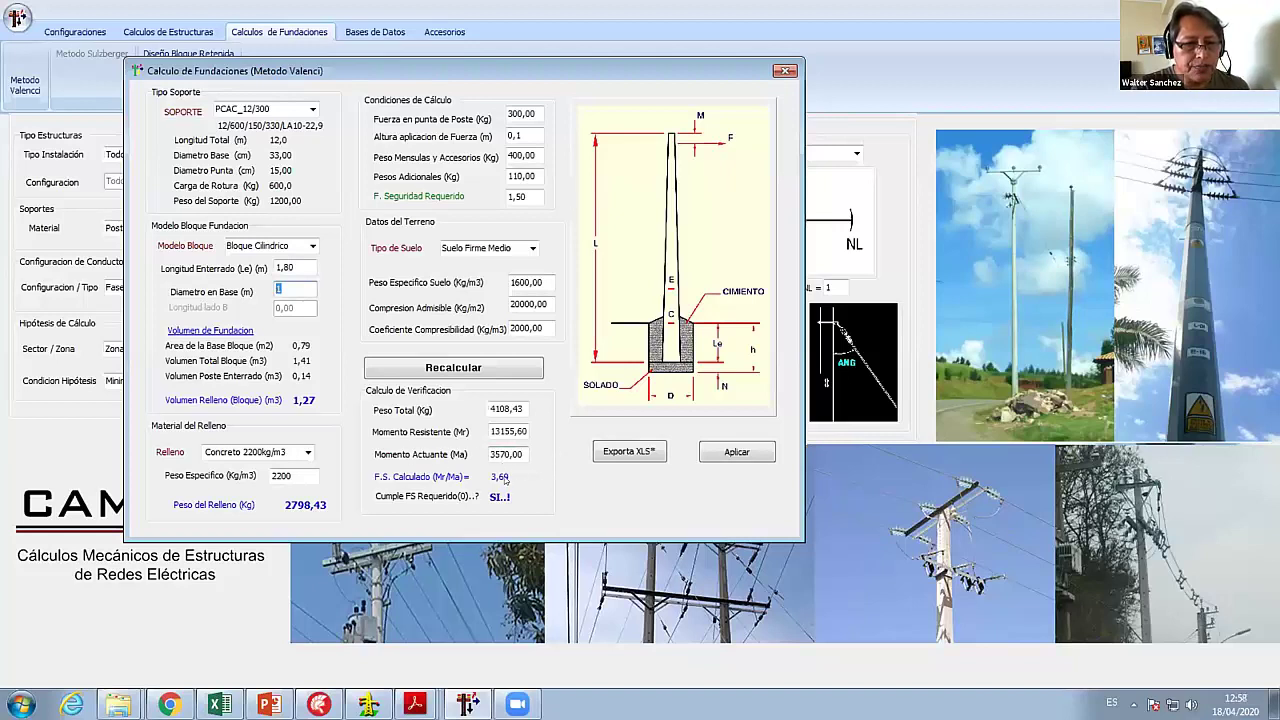
pyautogui.write('0,8')
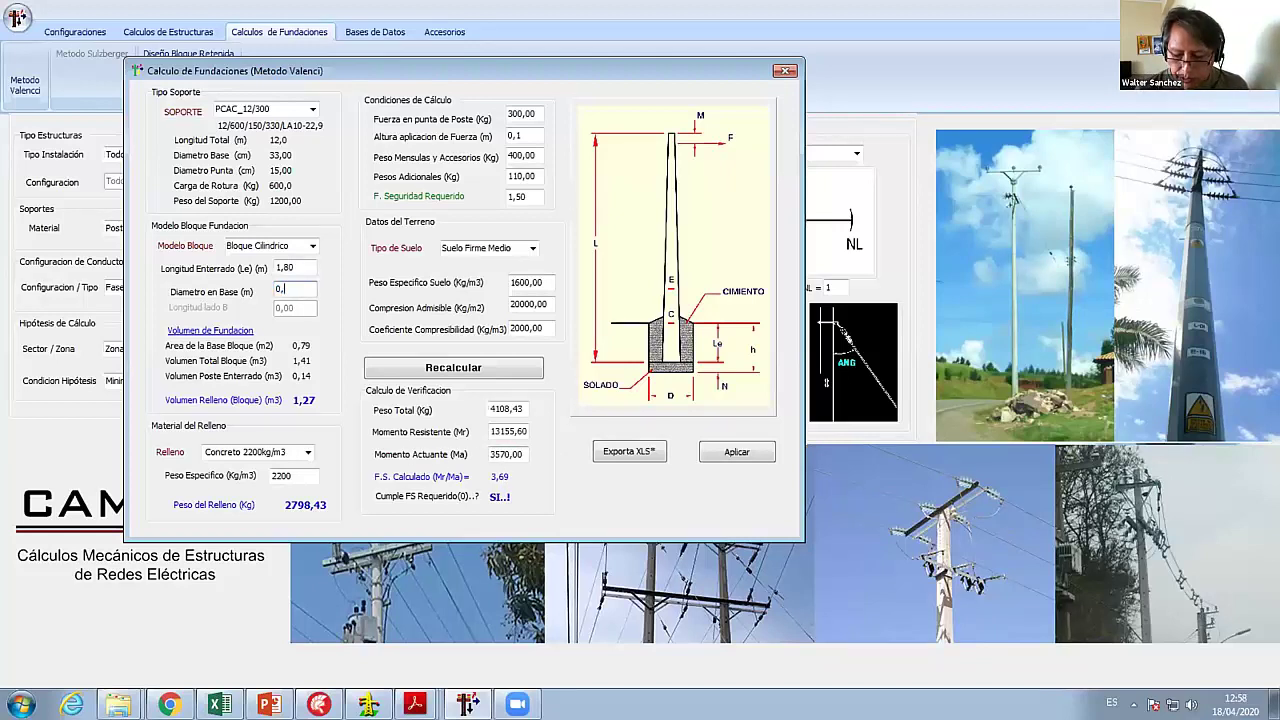
pyautogui.click(476, 367)
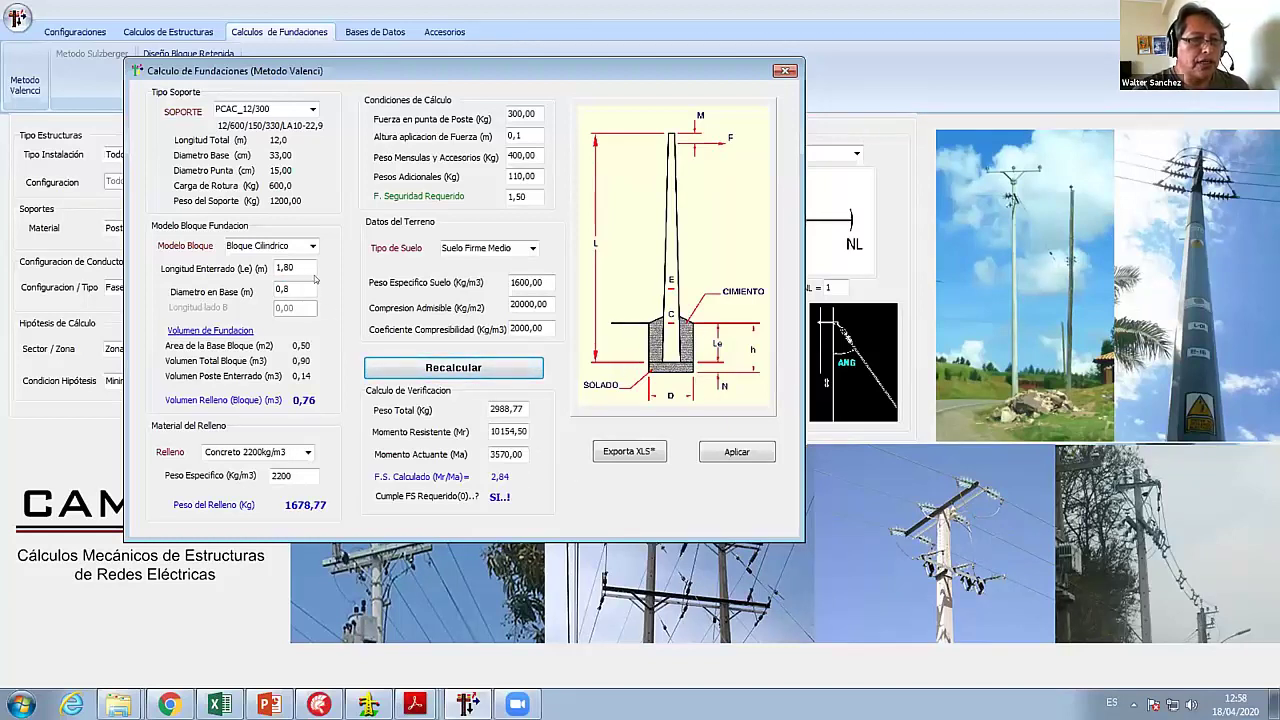
# - Set the buried length Le to 1,50 m and recalculate the foundation
pyautogui.moveTo(316, 268); pyautogui.dragTo(251, 279)
pyautogui.write('1,50')
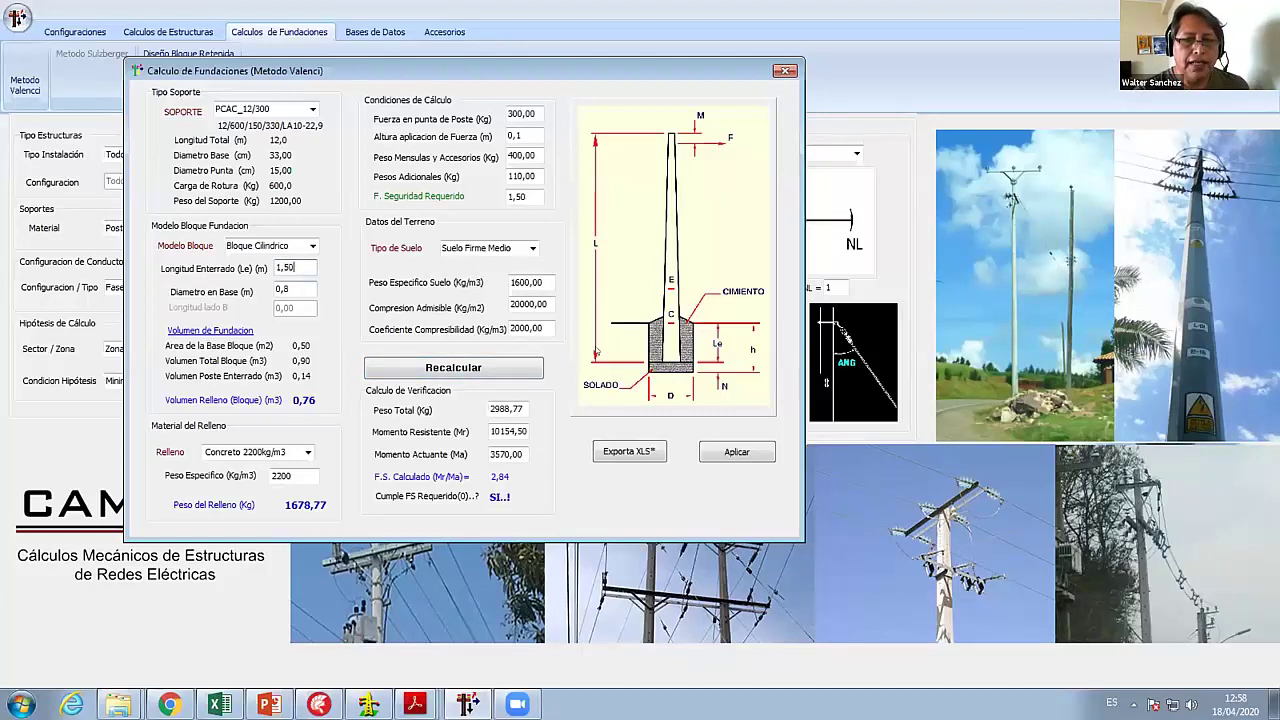
pyautogui.click(489, 368)
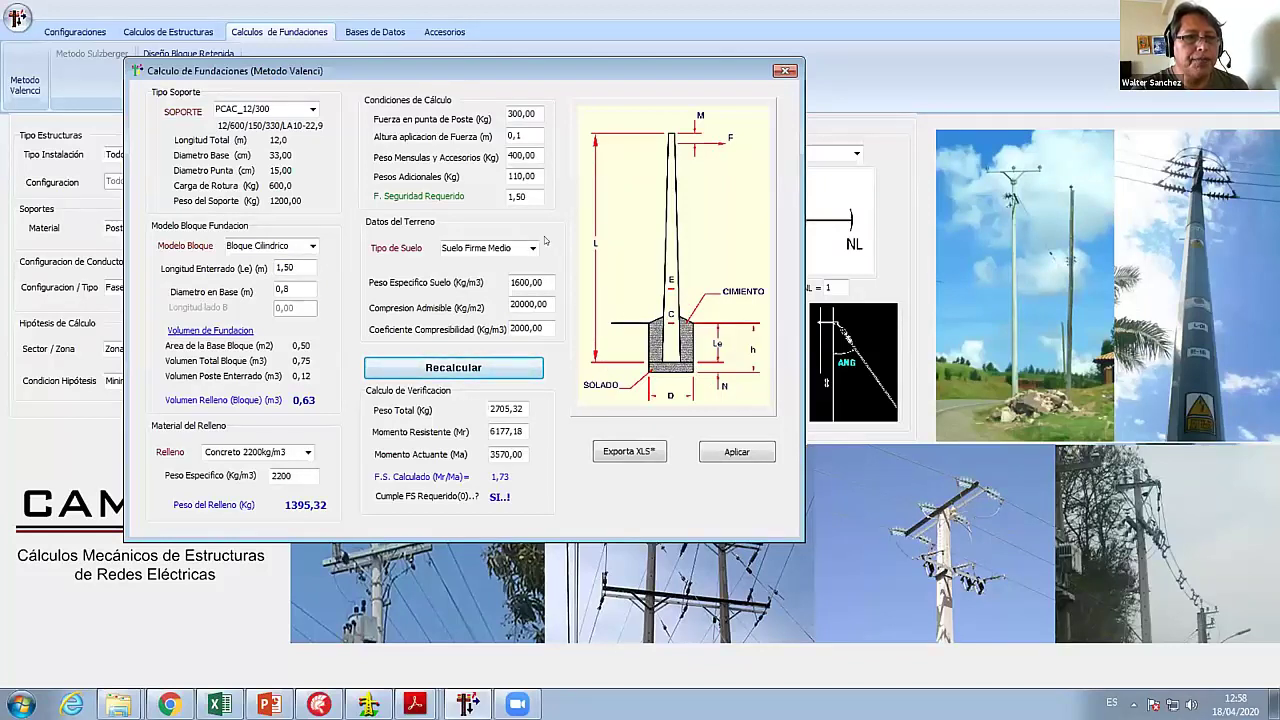
# - Raise the required safety factor to 2 and recalculate the foundation
pyautogui.doubleClick(517, 196)
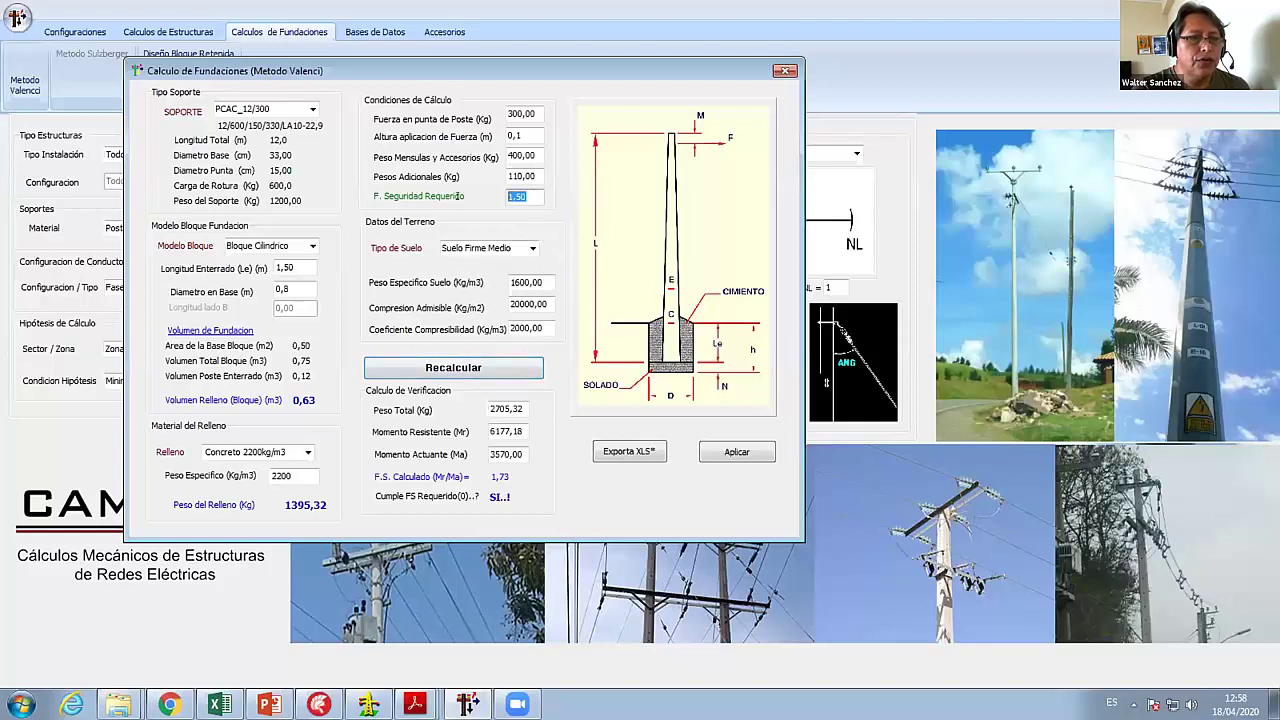
pyautogui.write('2')
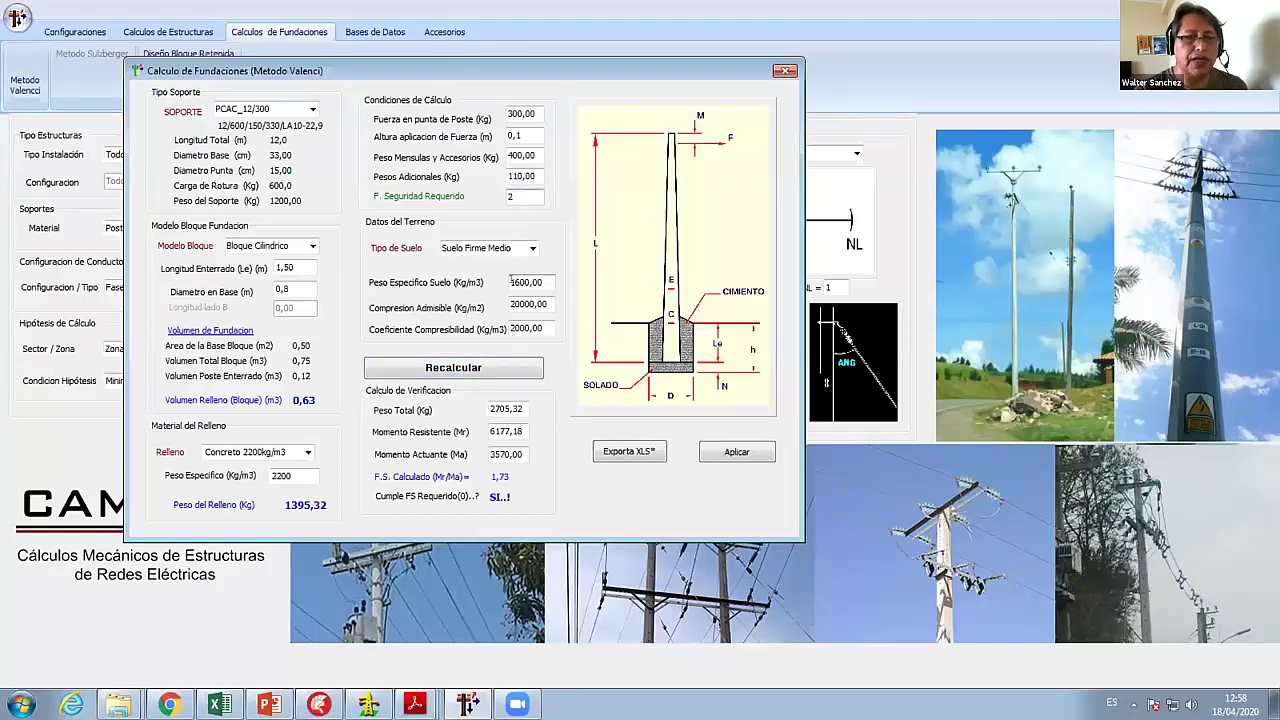
pyautogui.click(487, 369)
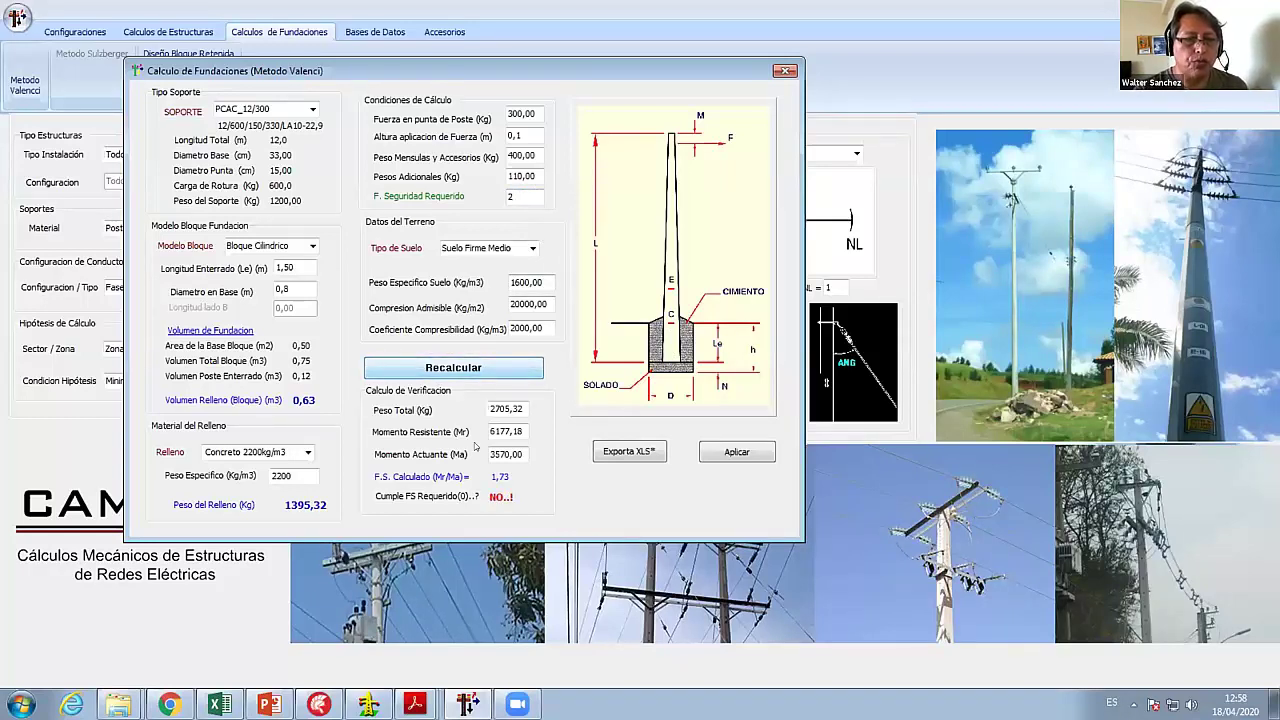
# - Set the block's base diameter to 1 m, recalculate, and apply the foundation calculation
pyautogui.doubleClick(285, 289)
pyautogui.write('1')
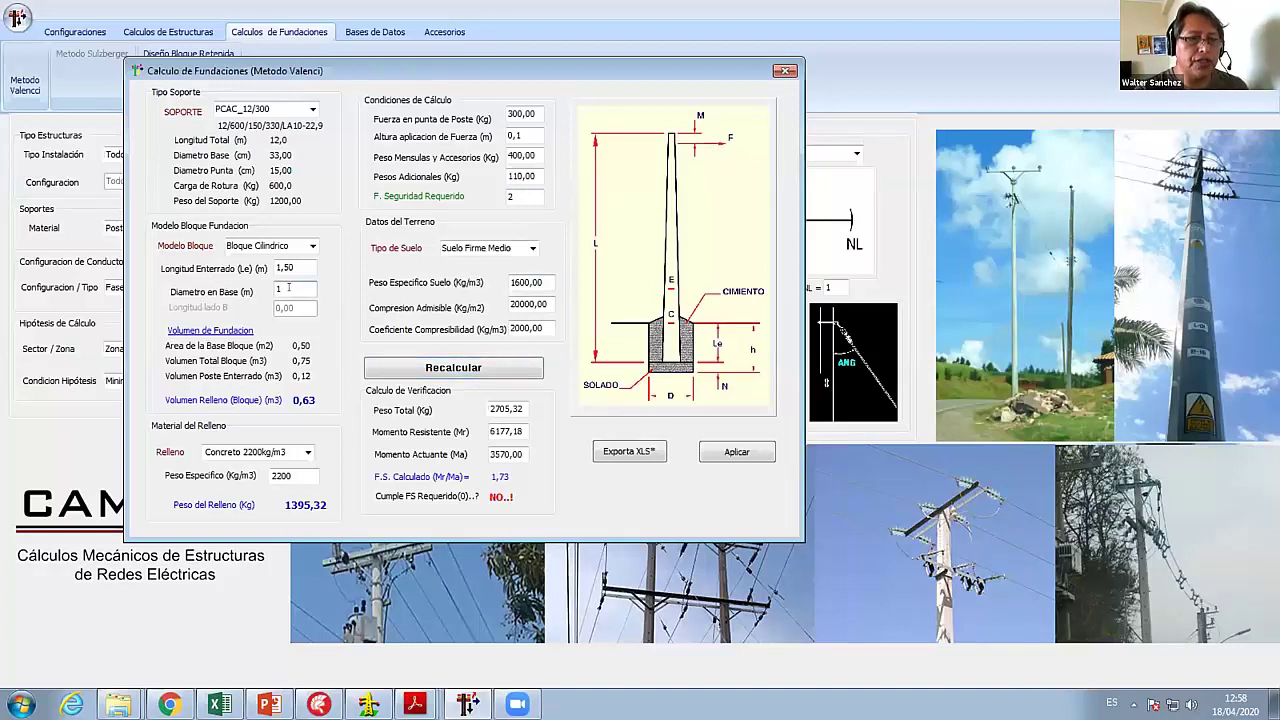
pyautogui.click(453, 367)
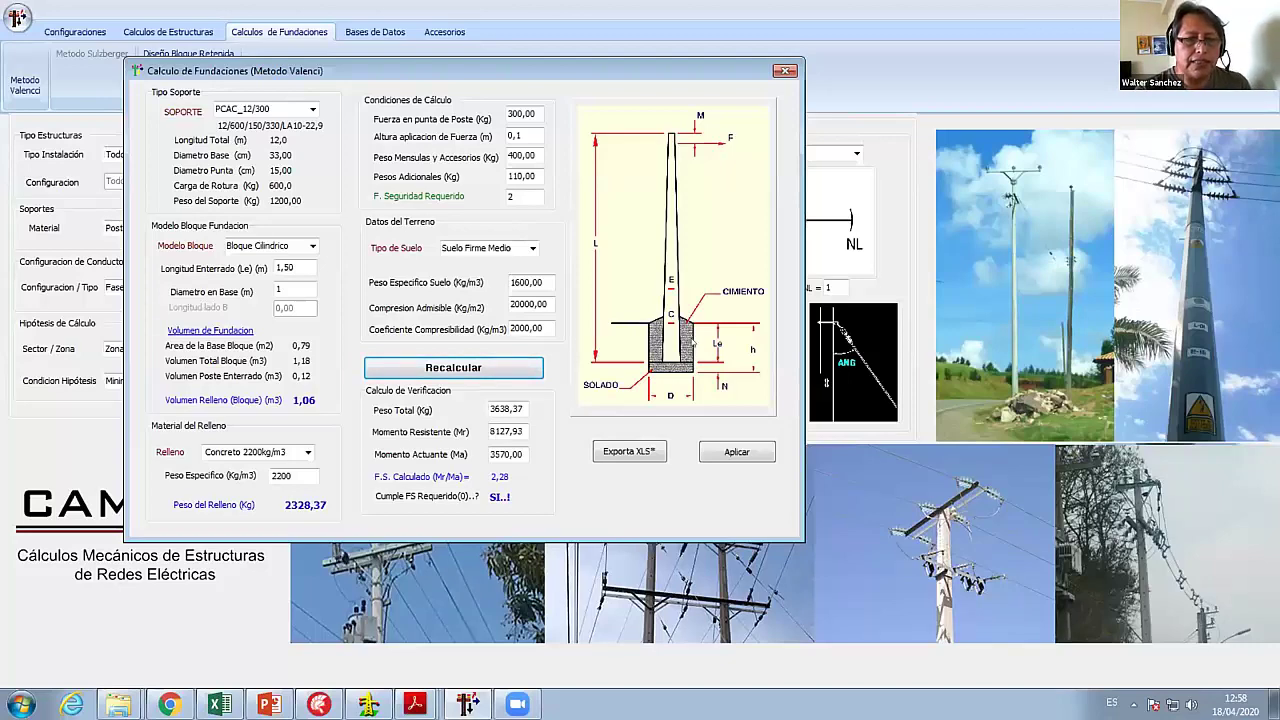
pyautogui.click(727, 449)
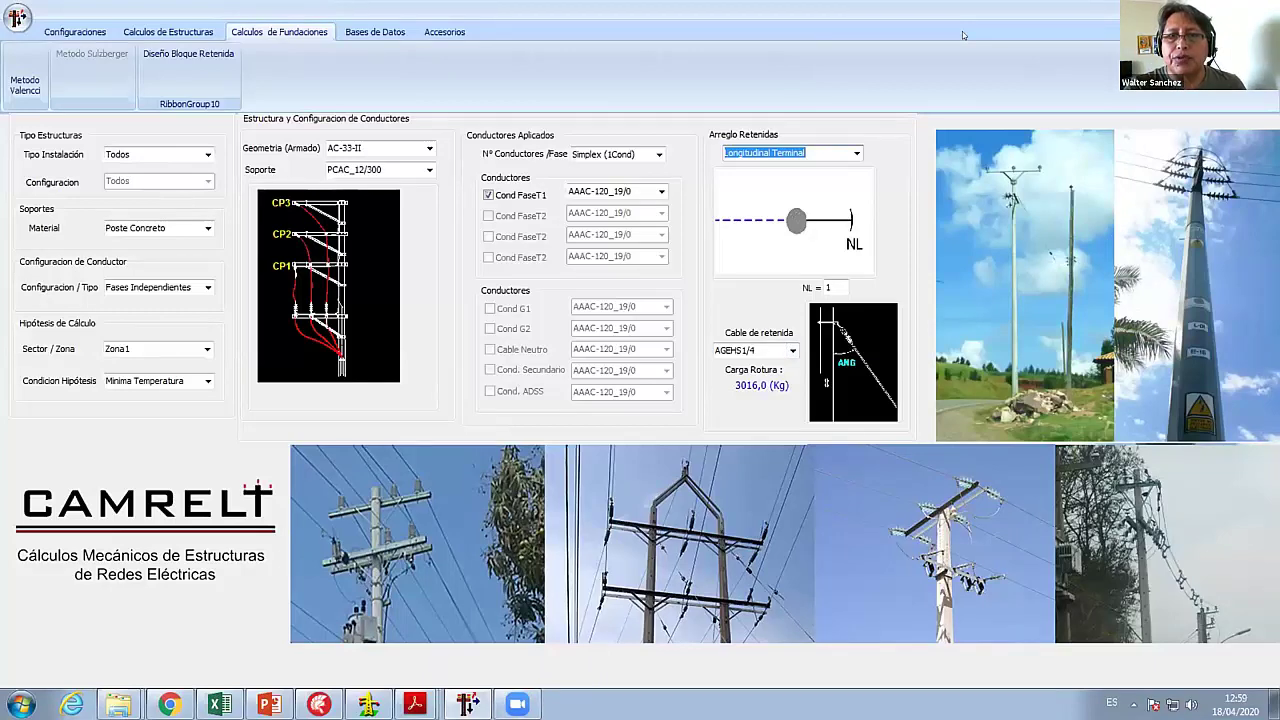
# - Show the Zoom group chat to read the participants' questions, and hide it again
pyautogui.hotkey('alt', 'h')
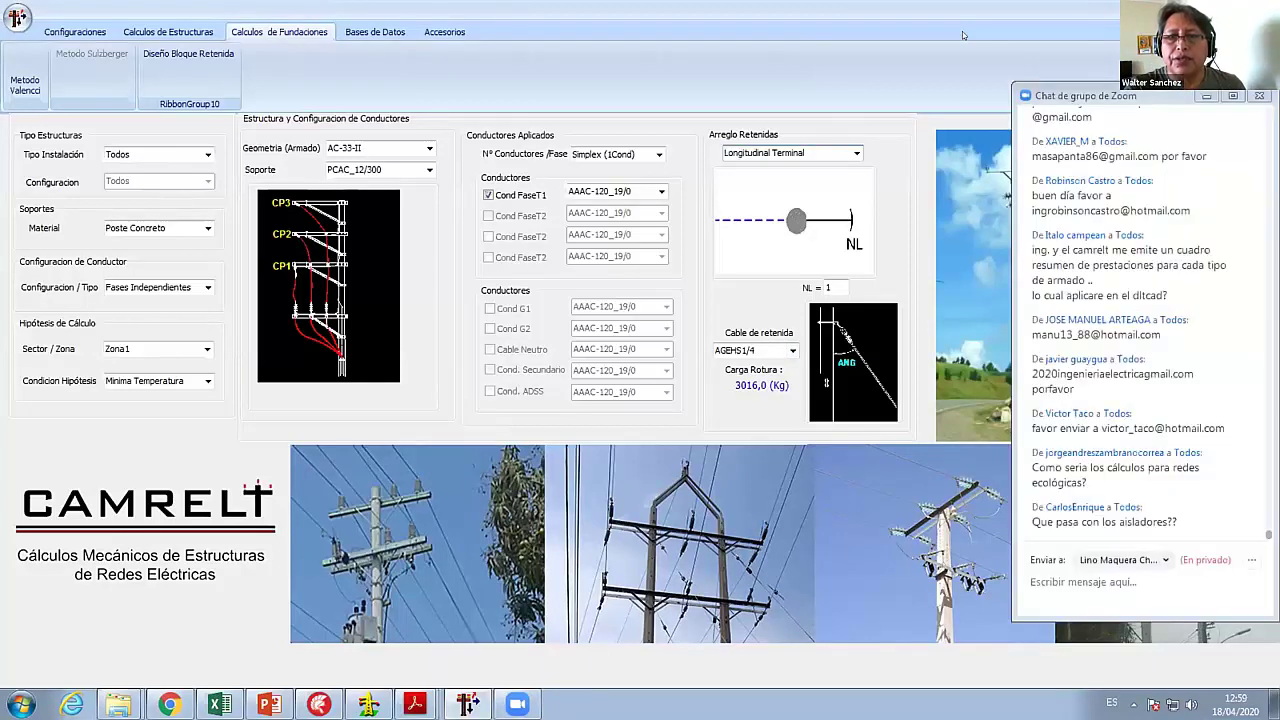
pyautogui.hotkey('alt', 'h')
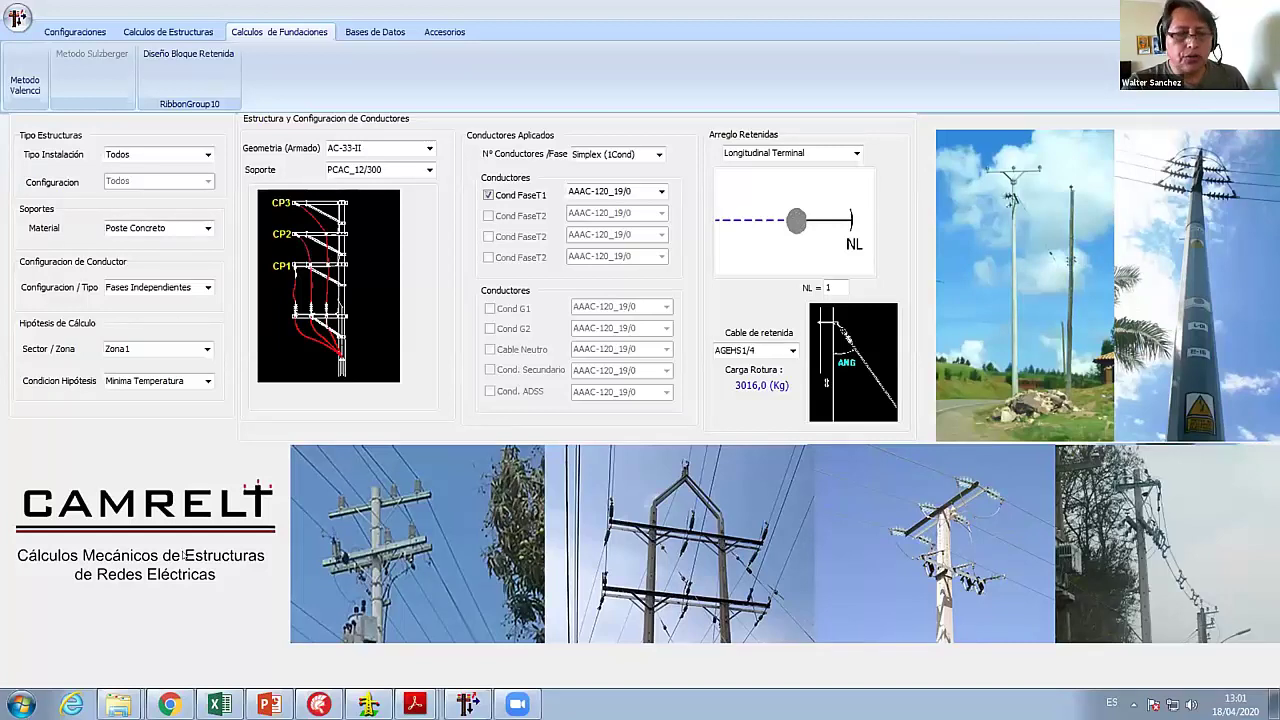
# - Open the CNE_CargasConductor PDF from the NORMAS folder inside Curso_DLT-CAD 2108 on drive E
pyautogui.moveTo(118, 703)
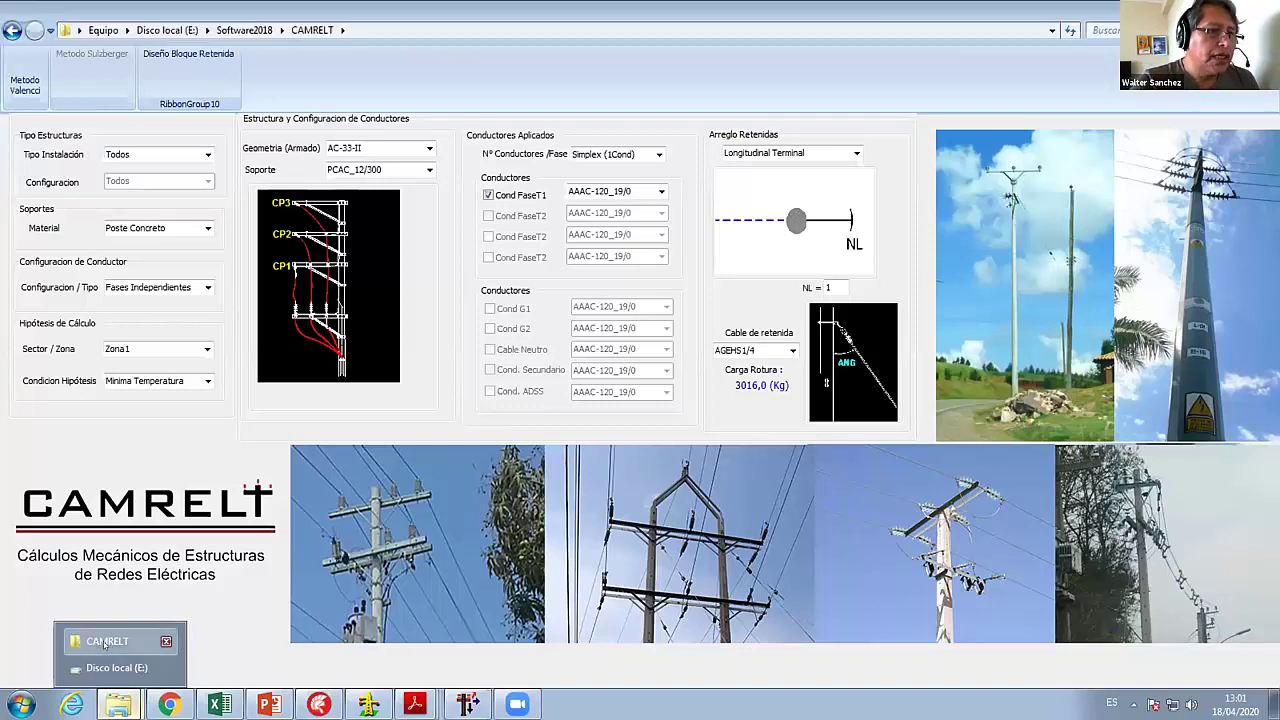
pyautogui.click(104, 643)
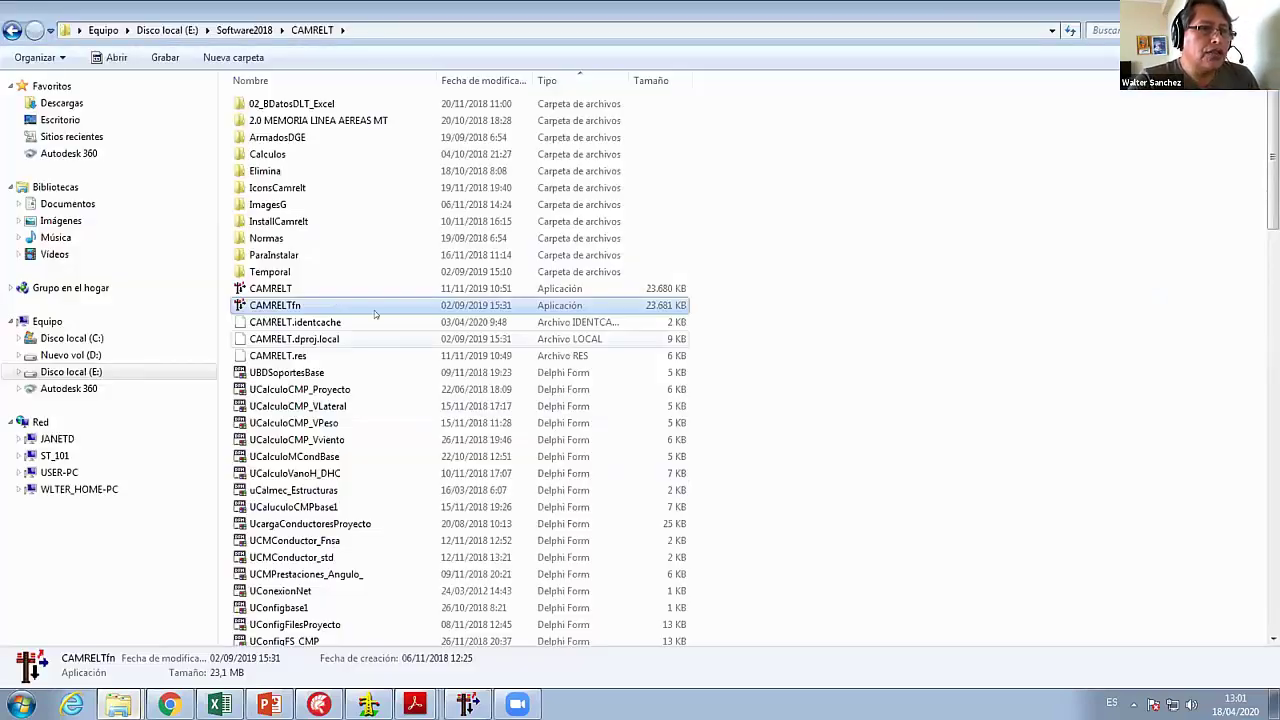
pyautogui.click(244, 24)
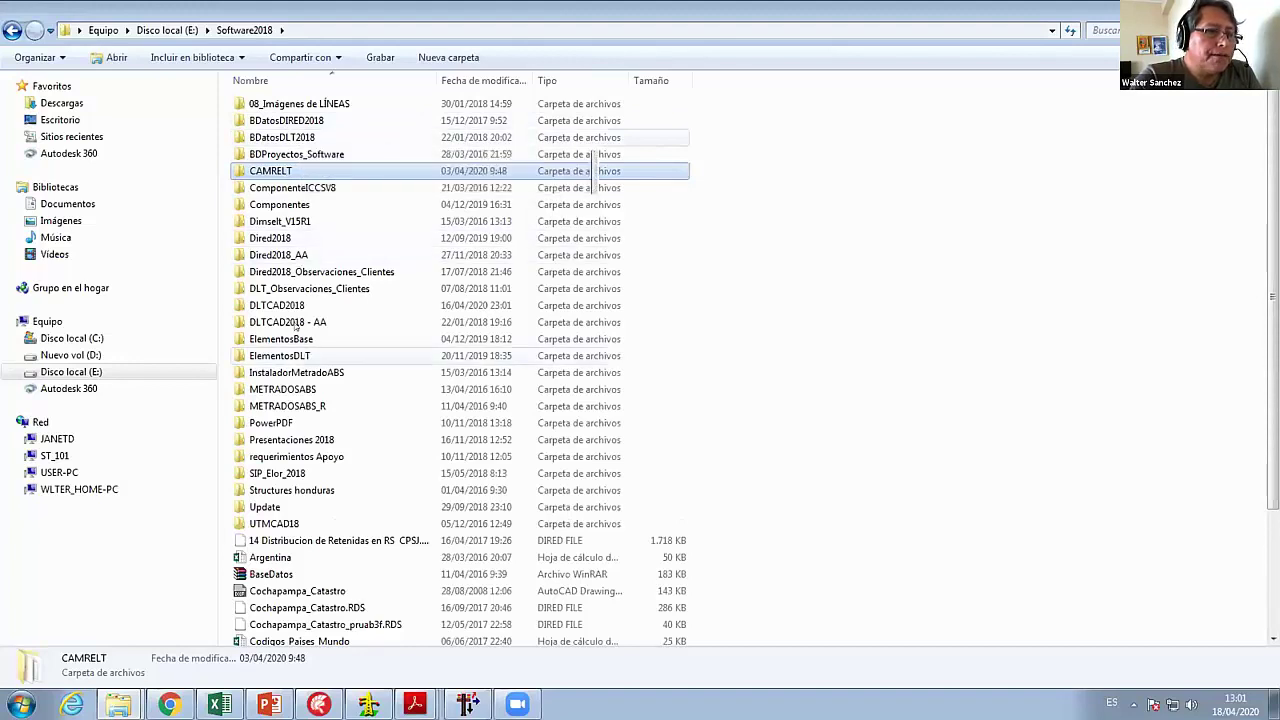
pyautogui.doubleClick(286, 305)
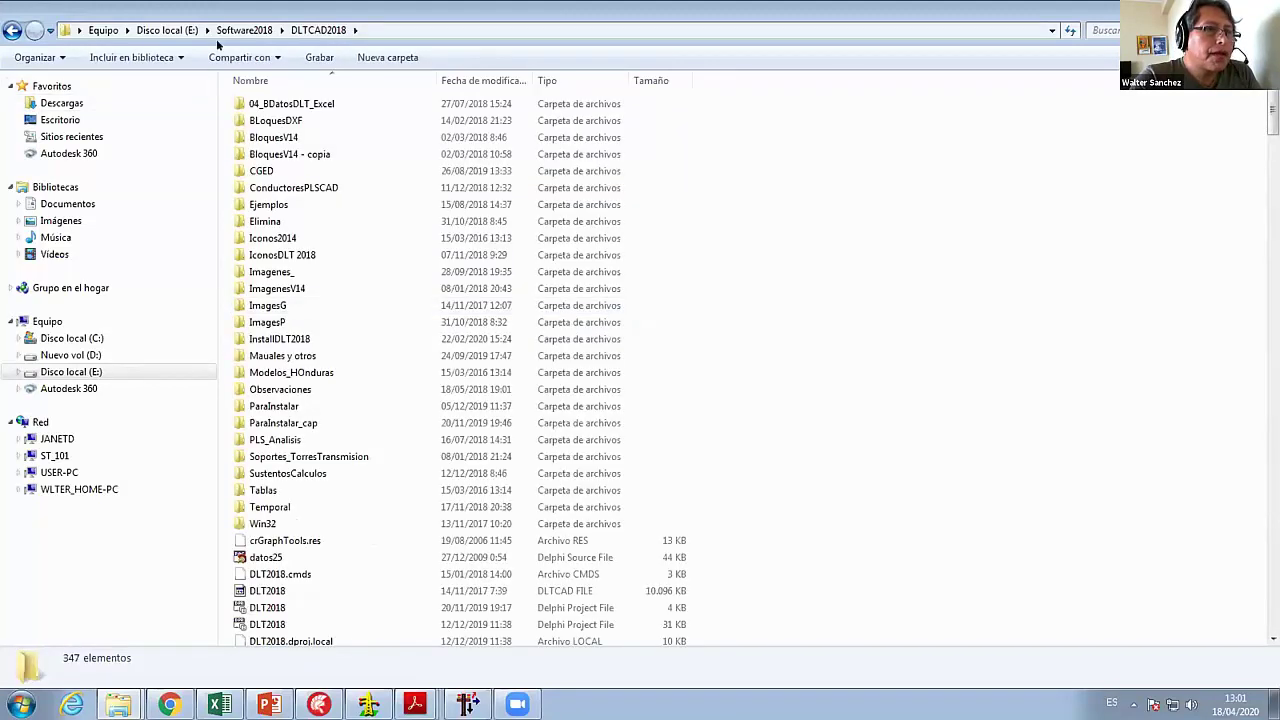
pyautogui.click(167, 30)
pyautogui.doubleClick(301, 202)
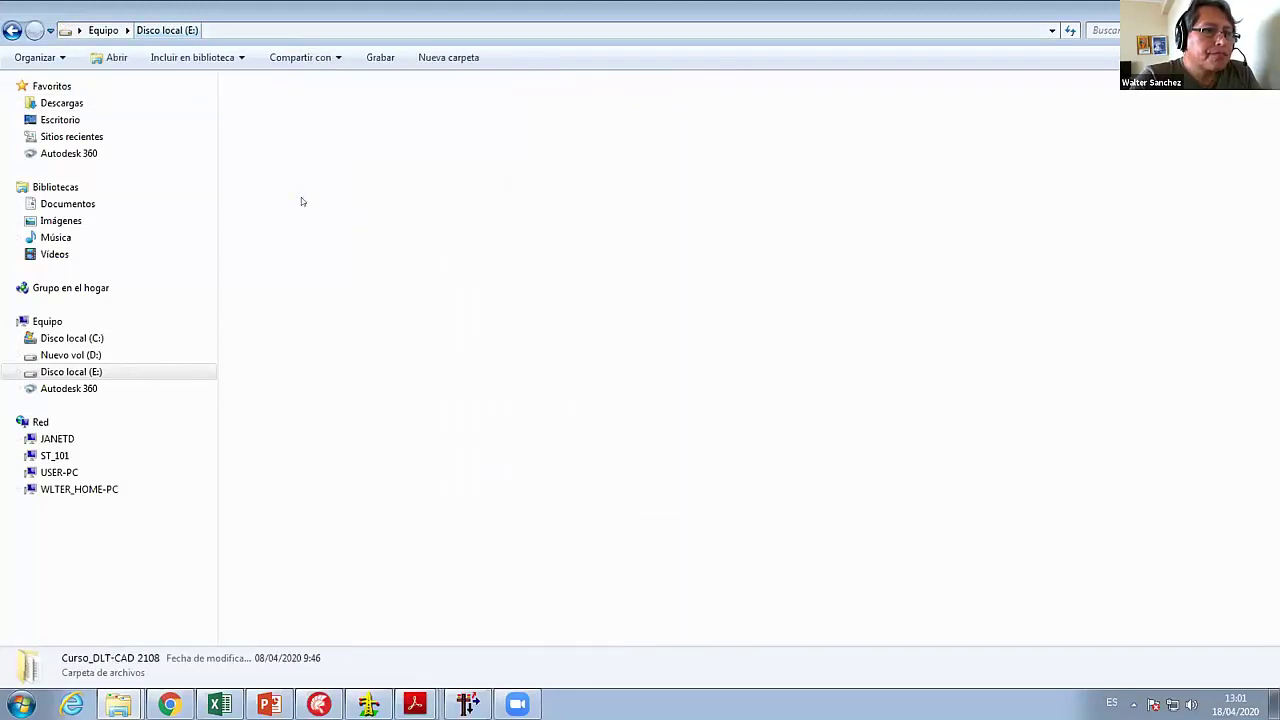
pyautogui.doubleClick(271, 136)
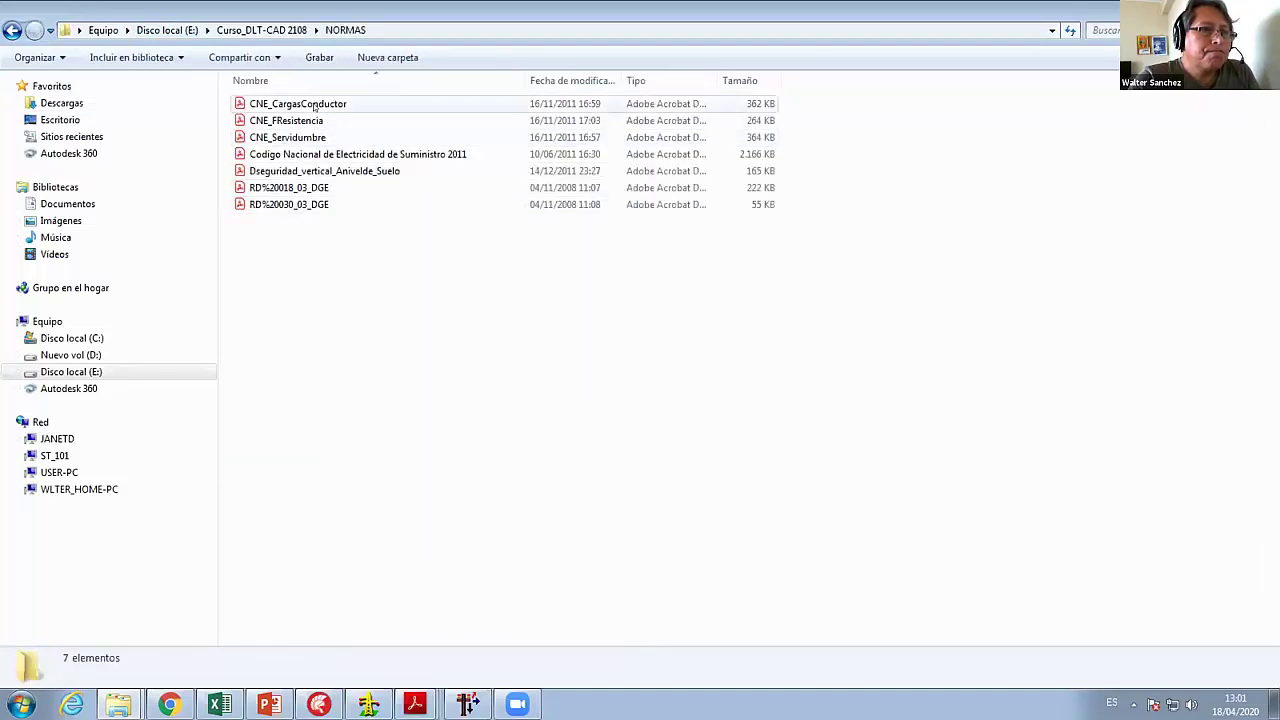
pyautogui.doubleClick(305, 104)
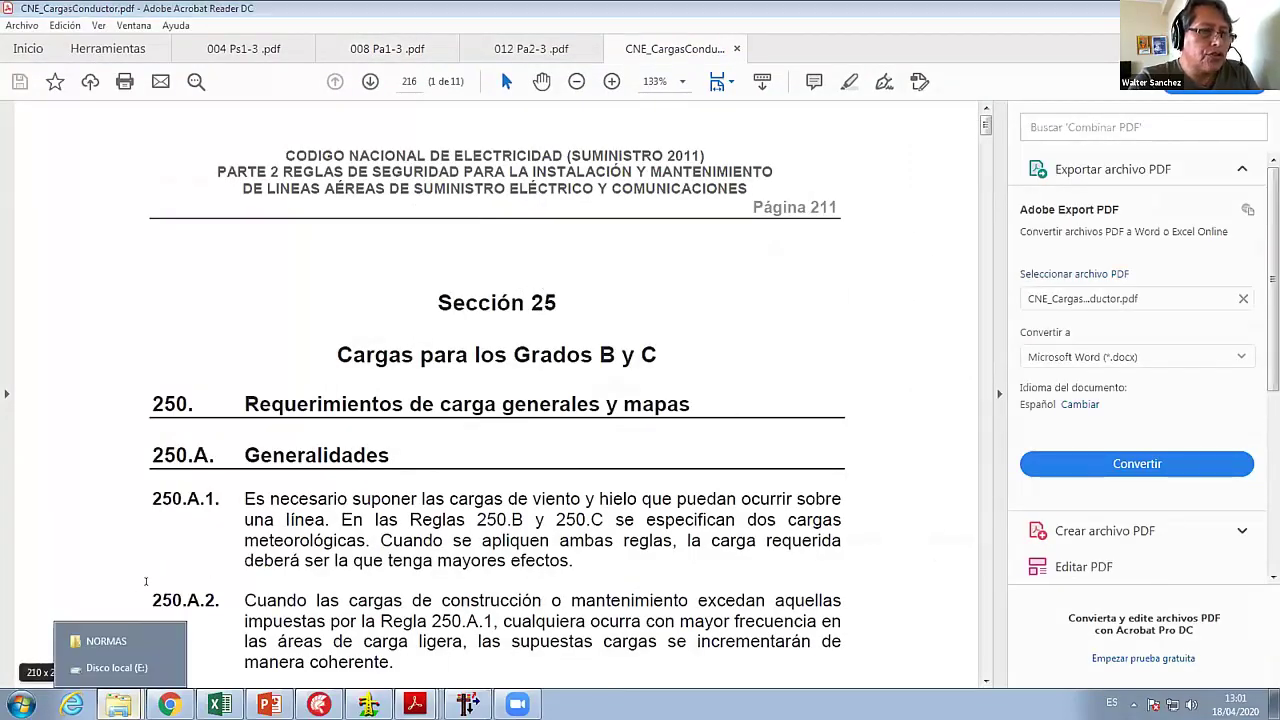
# - Open the Codigo Nacional de Electricidad de Suministro 2011 PDF from the Curso_DLT-CAD 2108 course folder
pyautogui.click(108, 641)
pyautogui.click(261, 31)
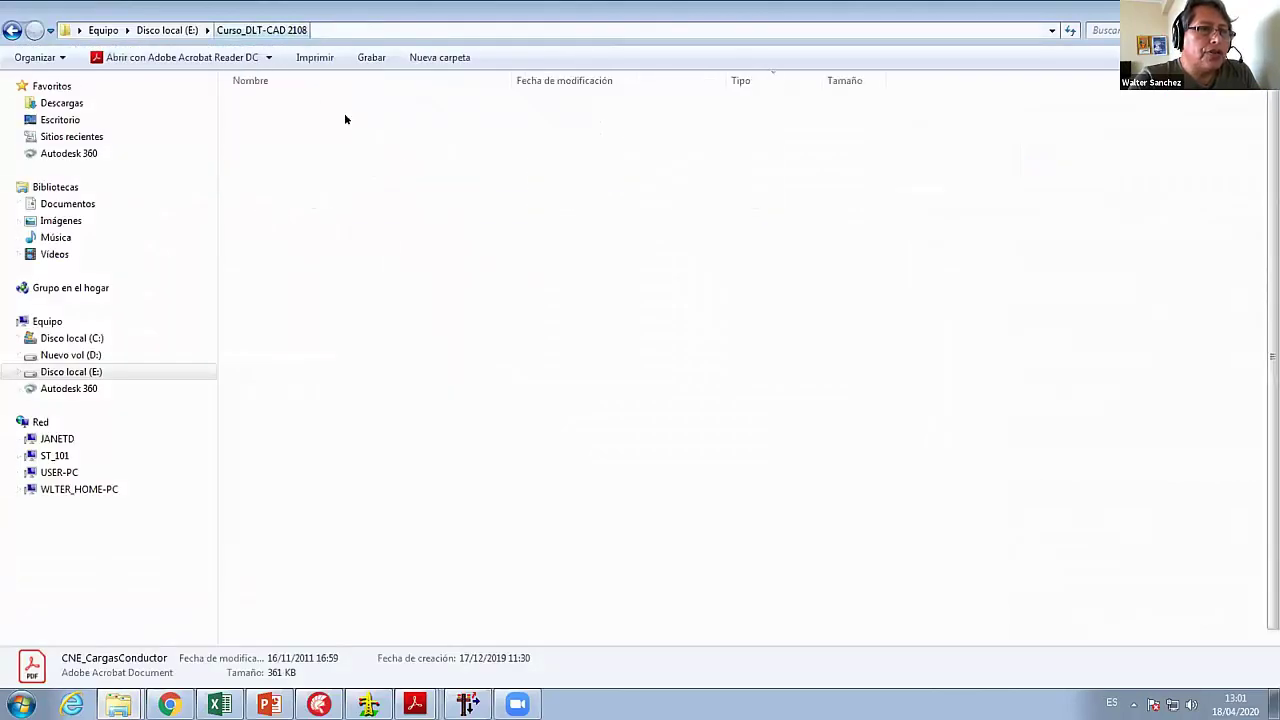
pyautogui.doubleClick(300, 134)
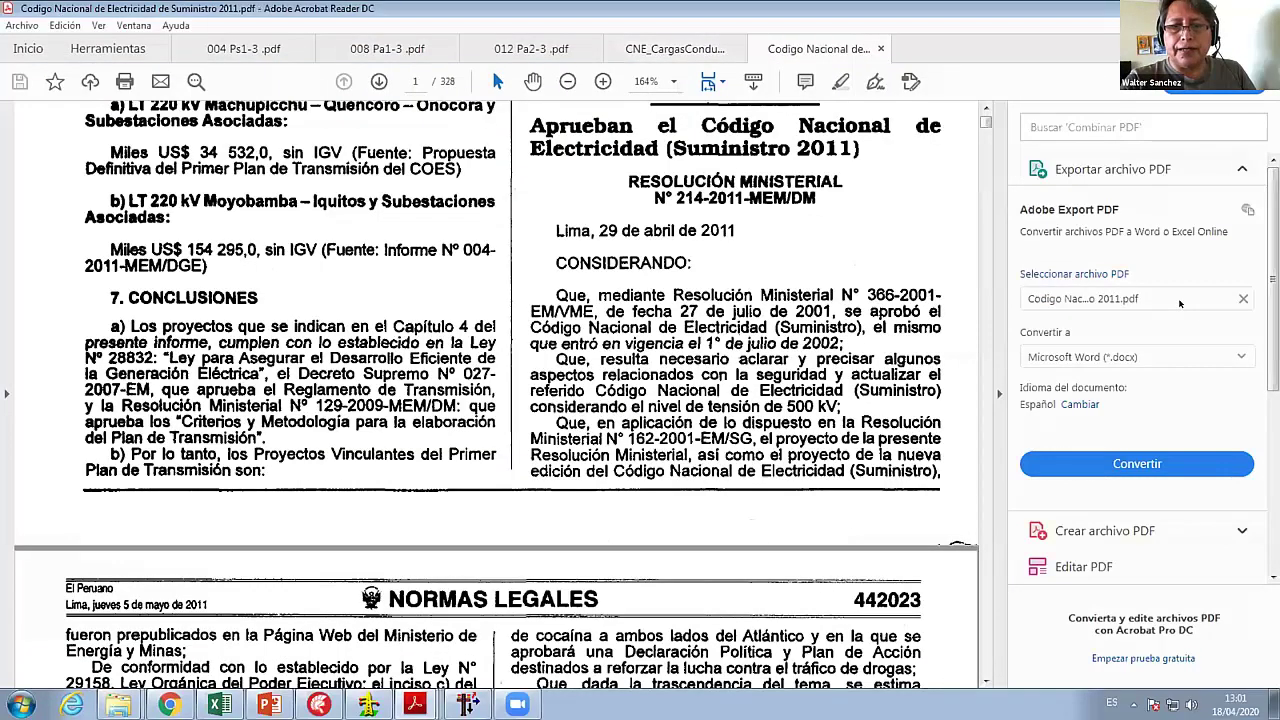
# - Find Section 25 of the code and examine rules 250.A and 250.B on wind and ice load zones and altitude areas
pyautogui.hotkey('ctrl', 'a')
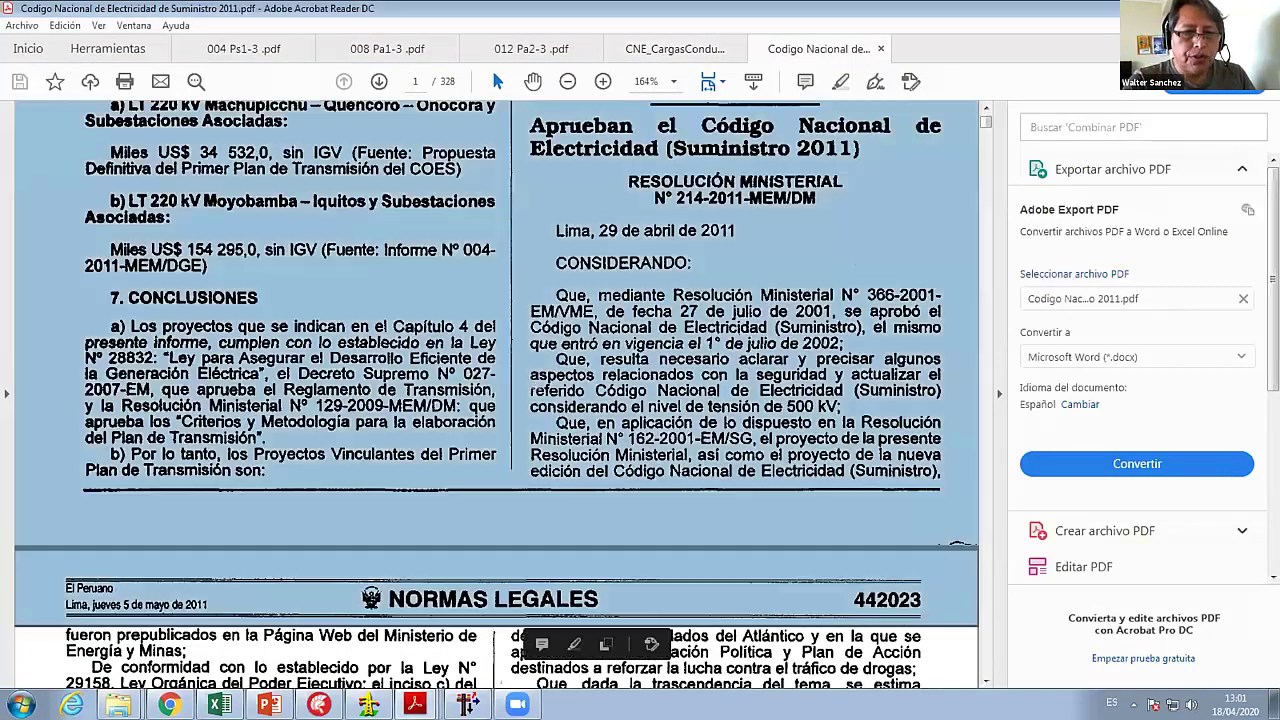
pyautogui.scroll(-10, 985, 377)
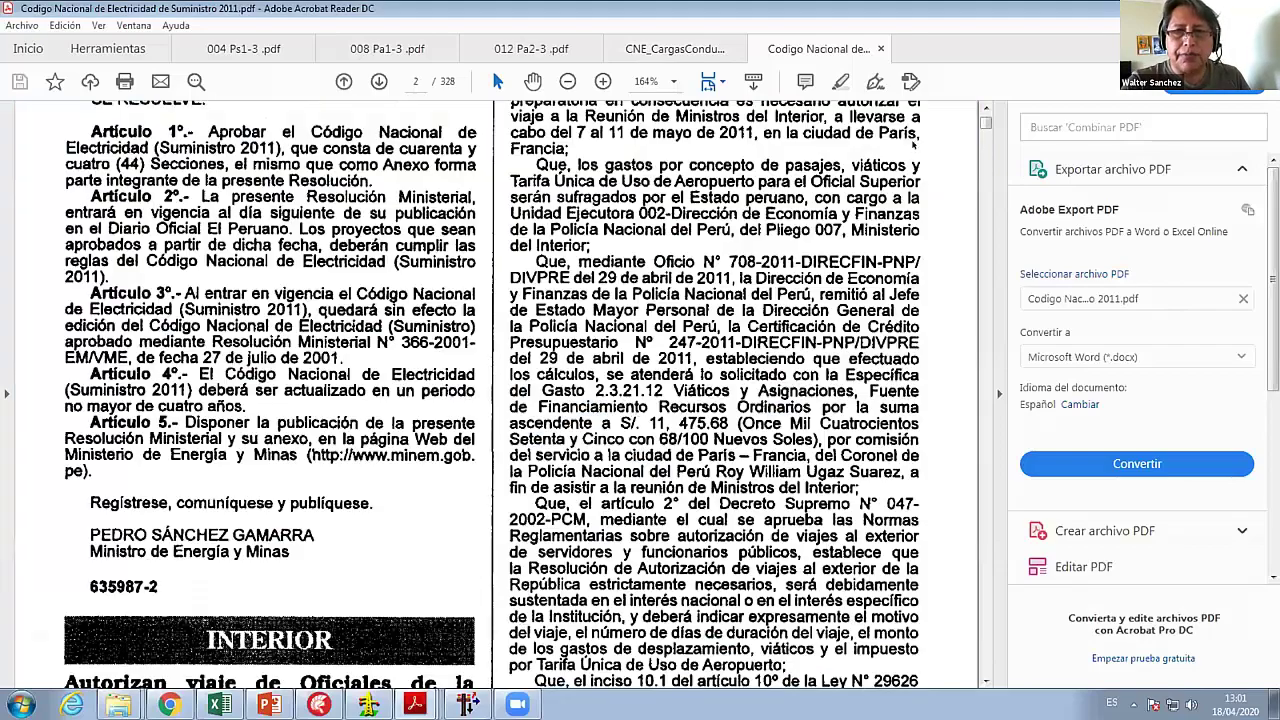
pyautogui.scroll(-5, 985, 377)
pyautogui.hotkey('ctrl', '-')
pyautogui.moveTo(985, 377); pyautogui.dragTo(992, 485)
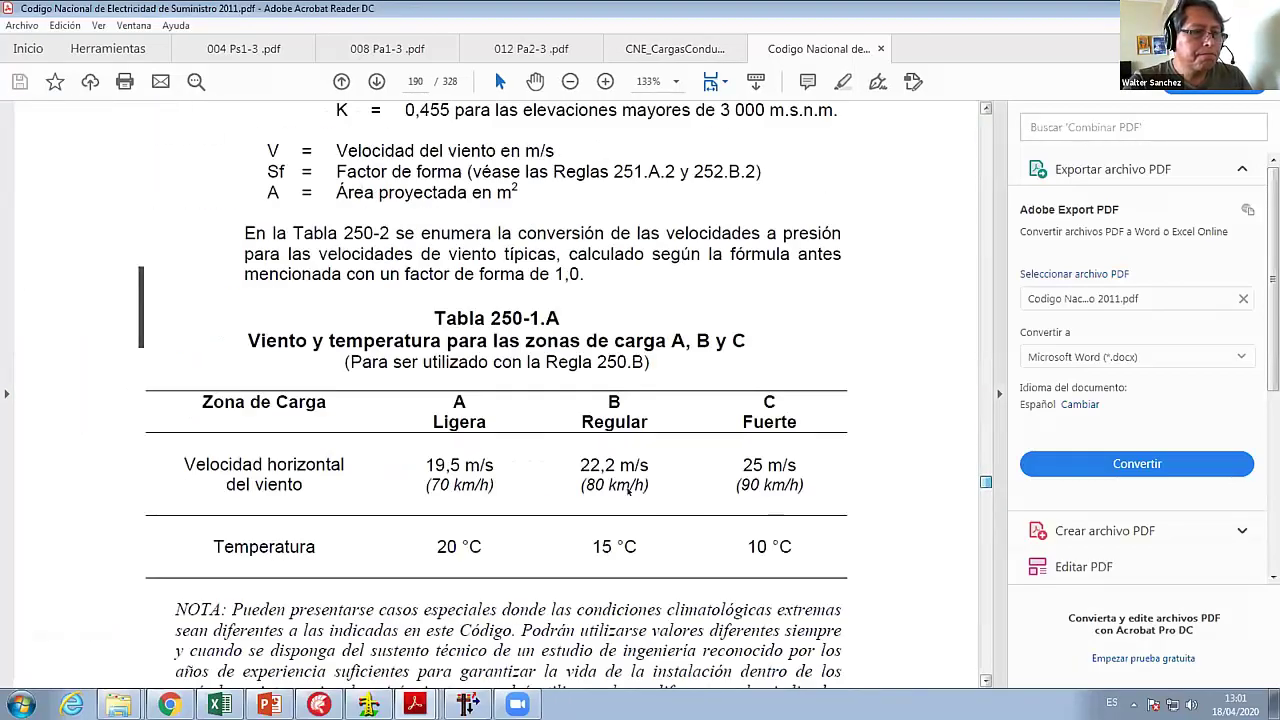
pyautogui.scroll(5, 569, 432)
pyautogui.scroll(15, 569, 432)
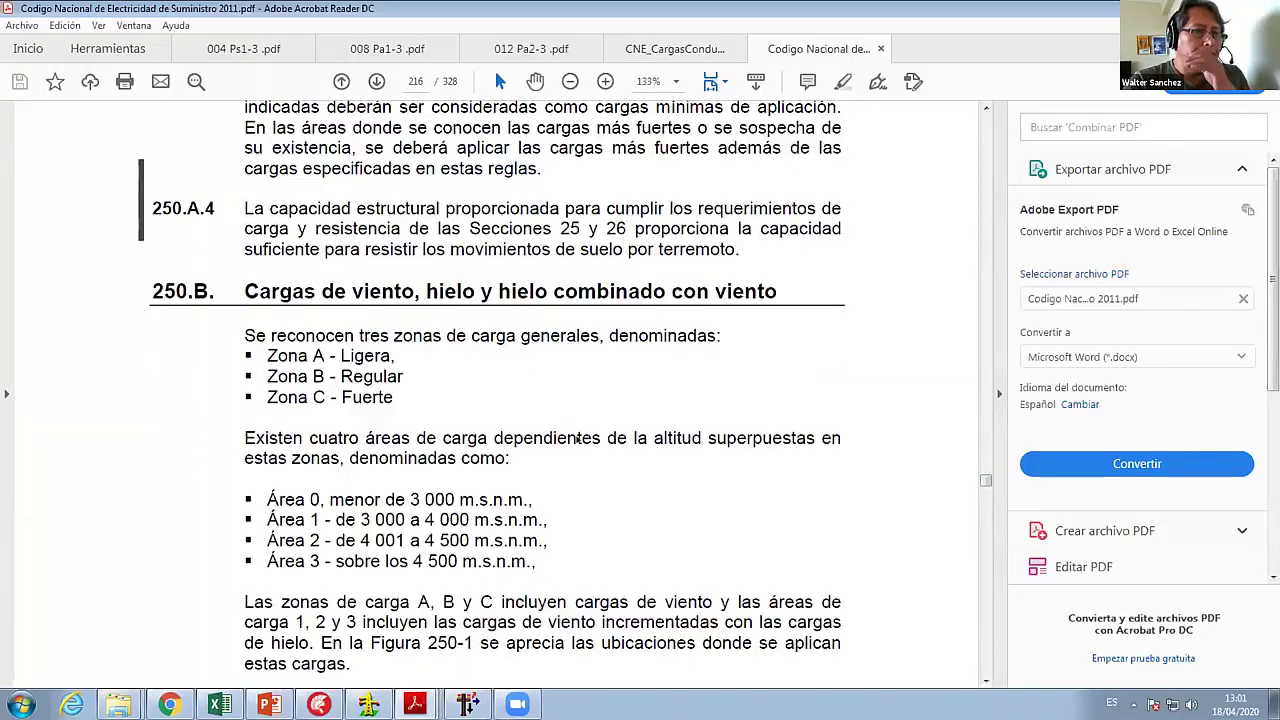
pyautogui.scroll(1, 556, 442)
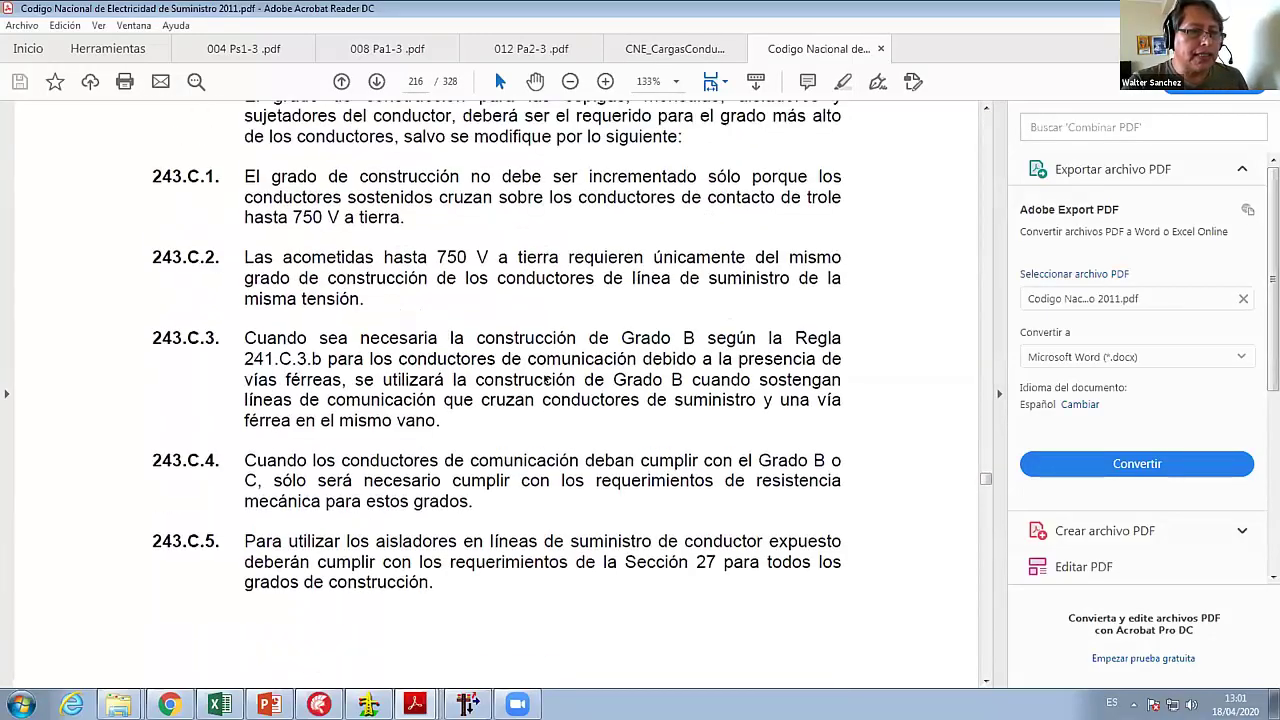
pyautogui.scroll(-15, 556, 442)
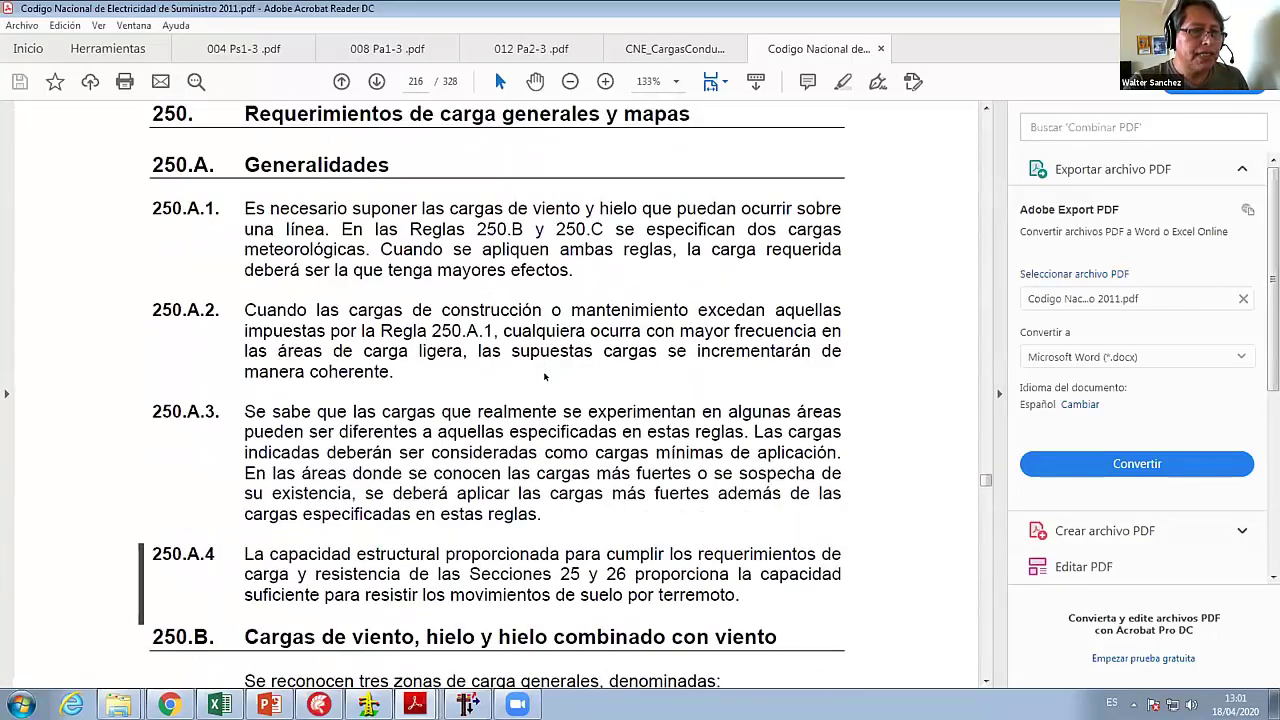
pyautogui.scroll(-8, 545, 376)
pyautogui.scroll(3, 545, 376)
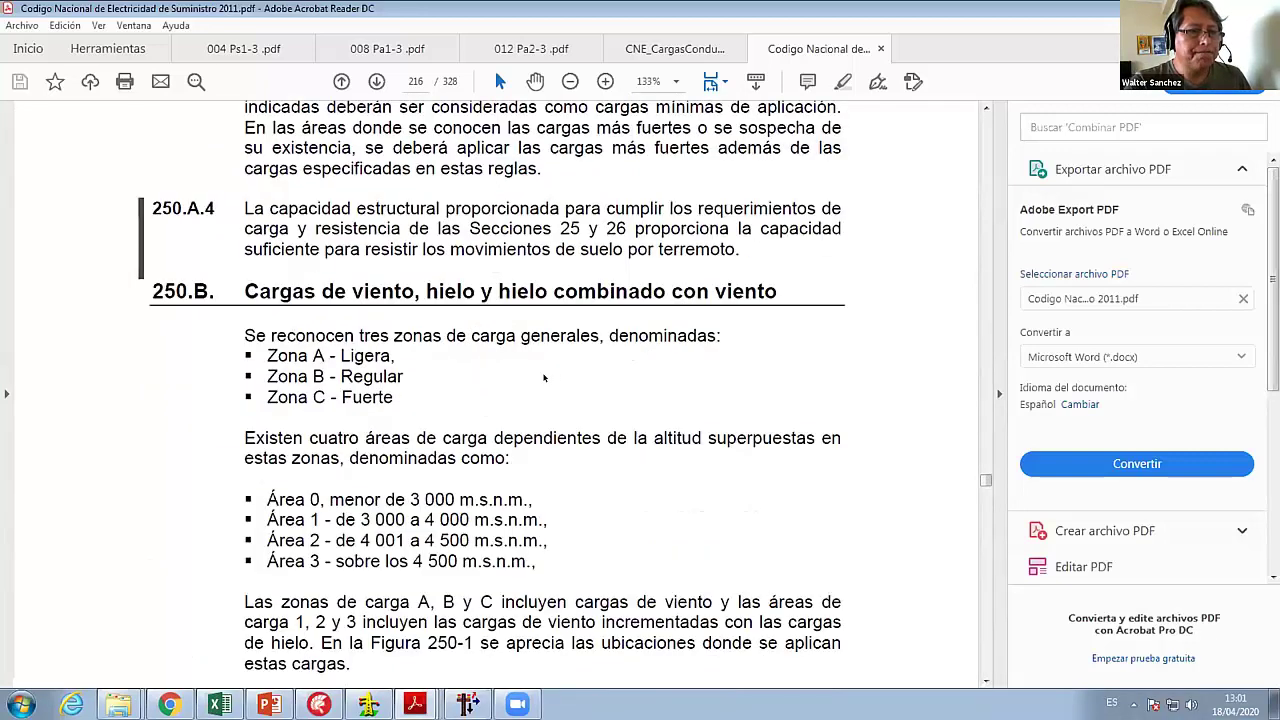
pyautogui.scroll(2, 537, 367)
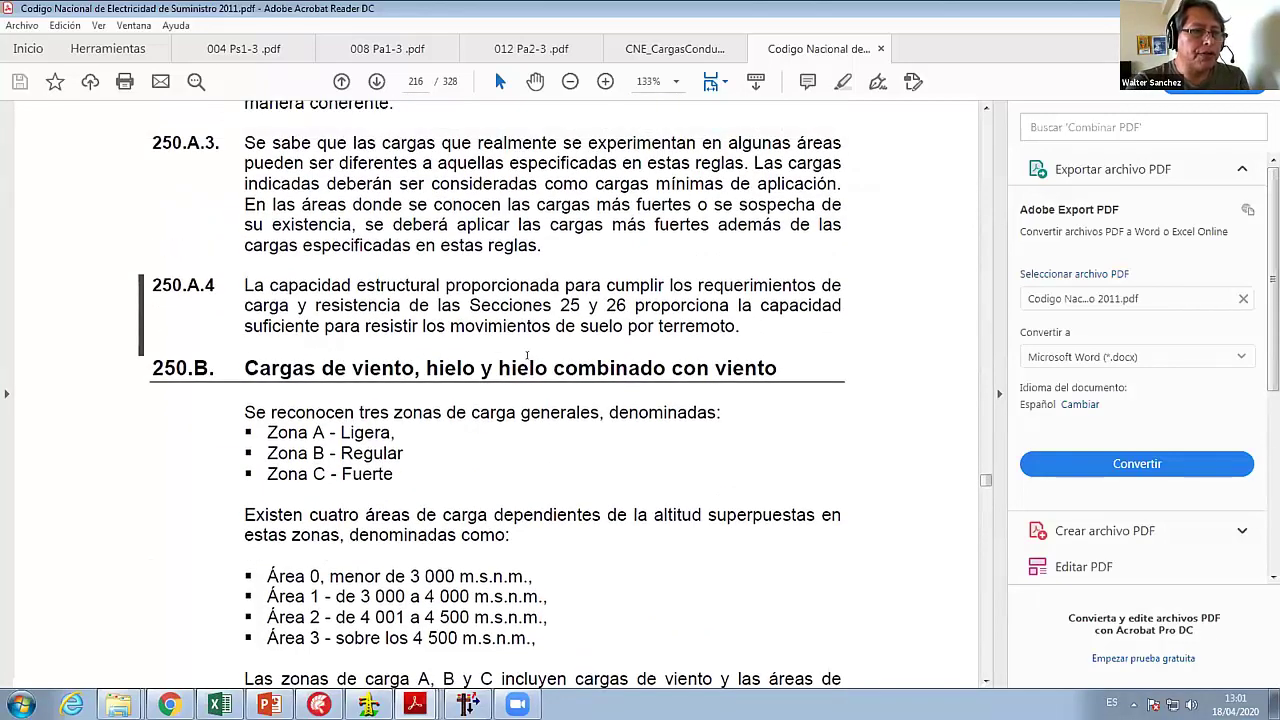
# - Examine Tables 250-1.A and 250-1-B and the Figure 250-1 map of Peru's load zones
pyautogui.scroll(-15, 643, 403)
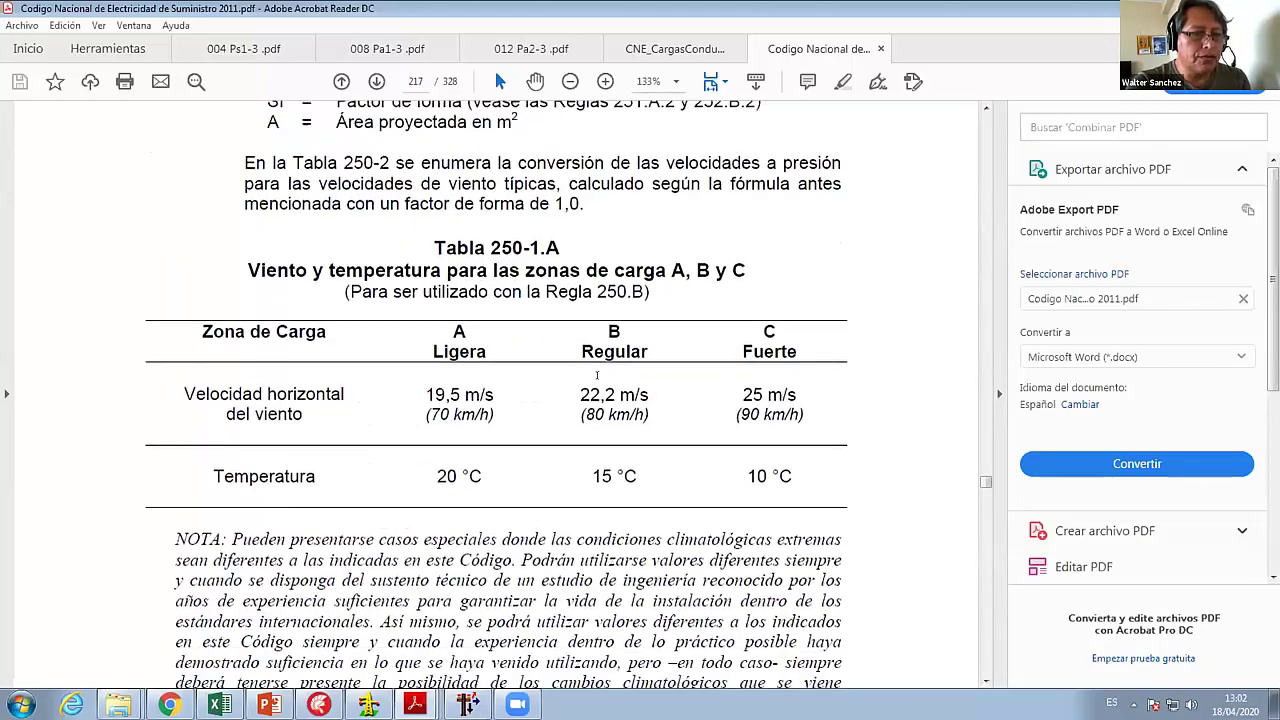
pyautogui.scroll(-12, 594, 377)
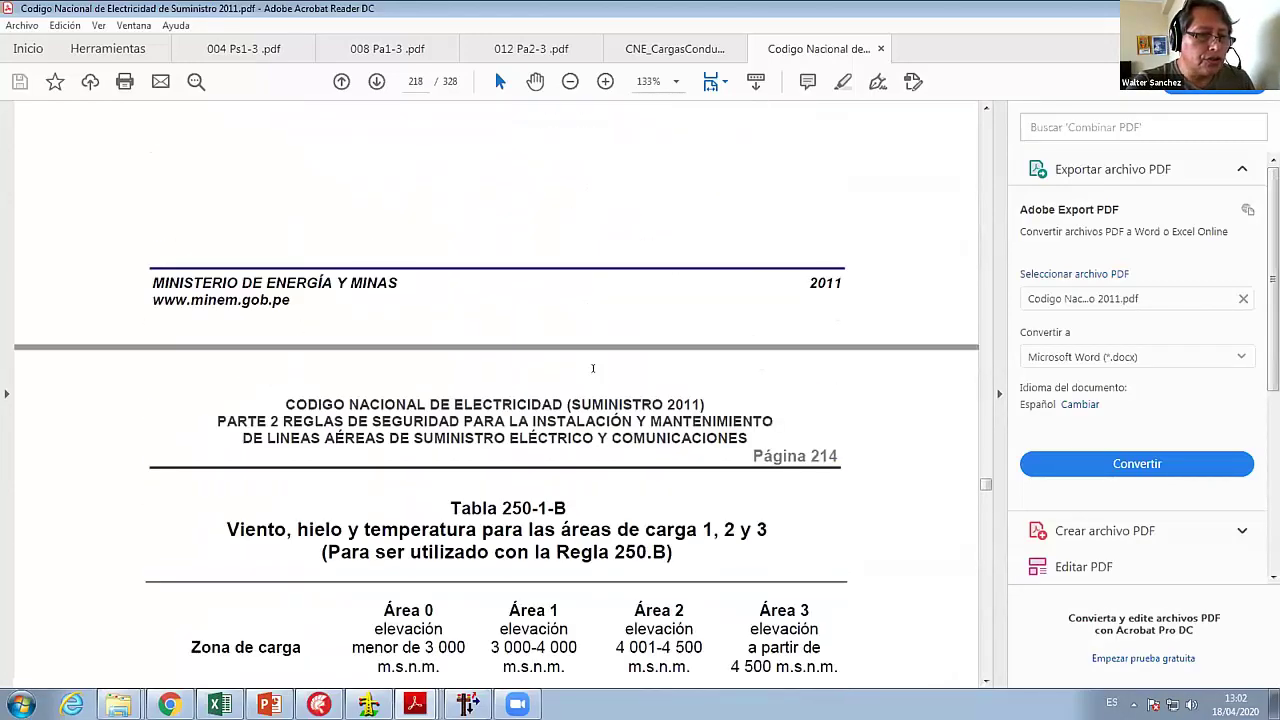
pyautogui.scroll(-8, 587, 372)
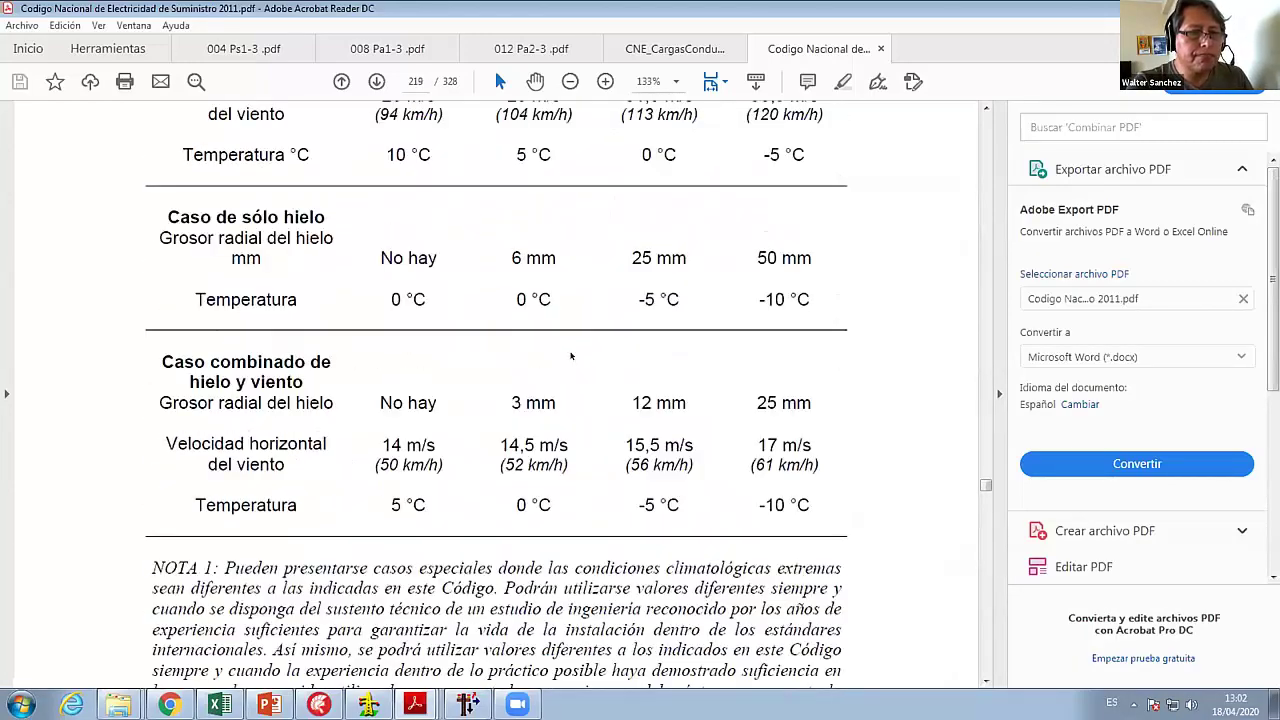
pyautogui.scroll(-6, 571, 356)
pyautogui.scroll(18, 570, 370)
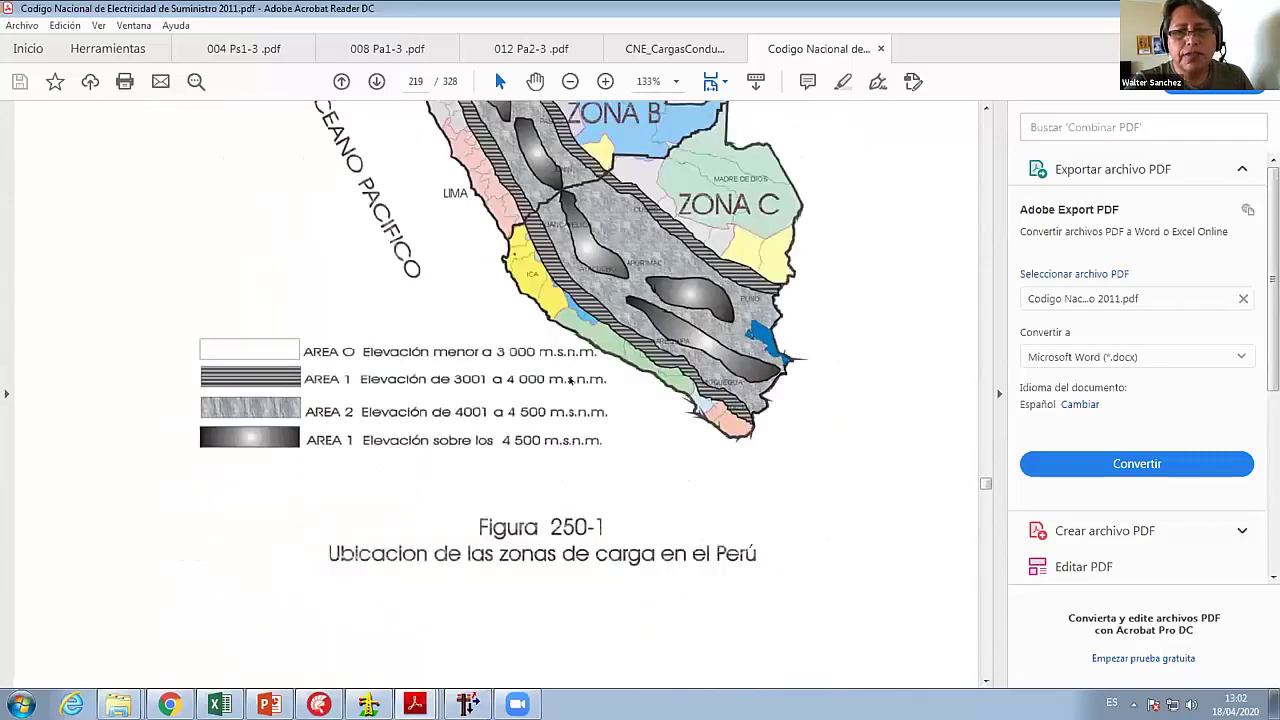
pyautogui.scroll(15, 569, 379)
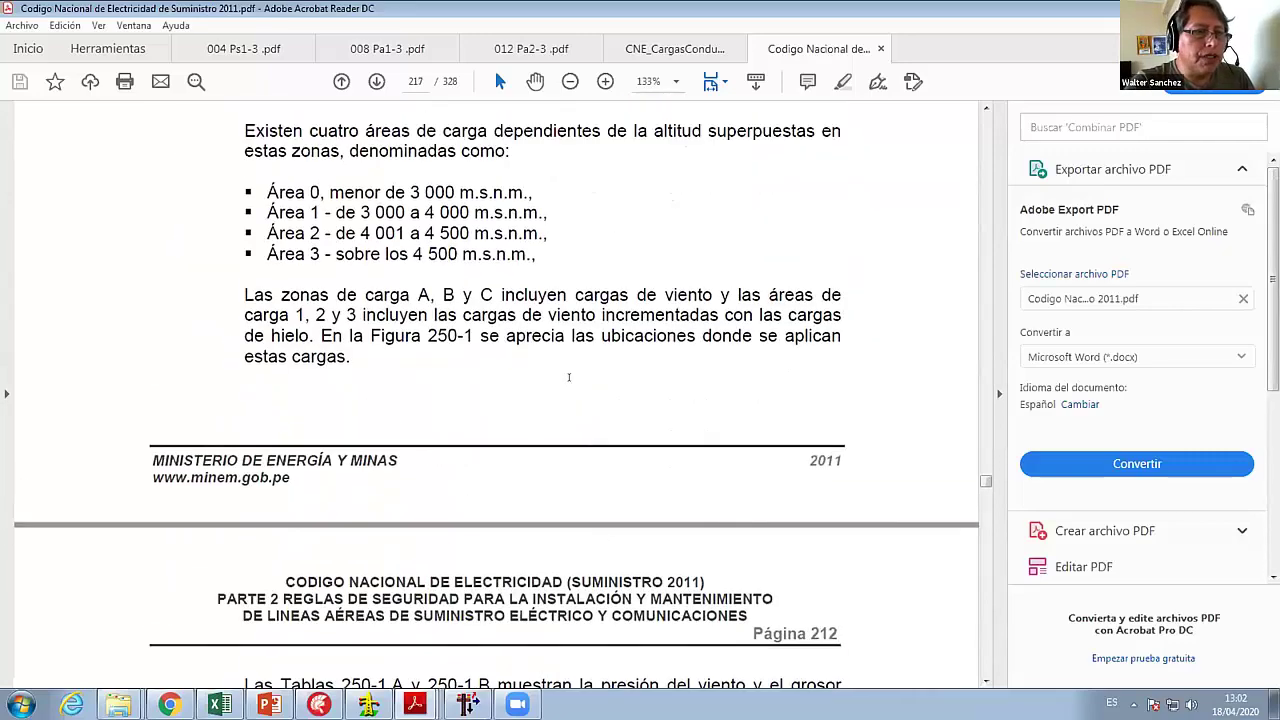
# - Examine the construction grades for line supports in section 243 and for communication conductors in Table 242-2
pyautogui.scroll(20, 569, 377)
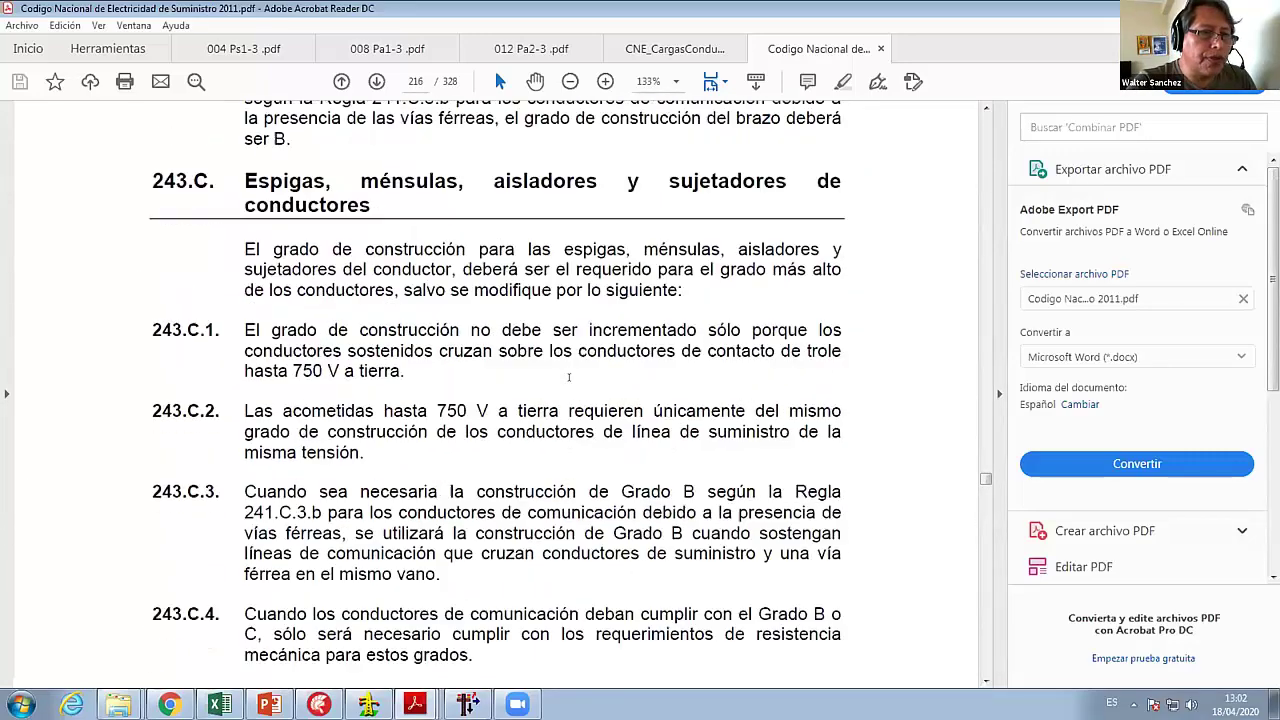
pyautogui.scroll(20, 569, 377)
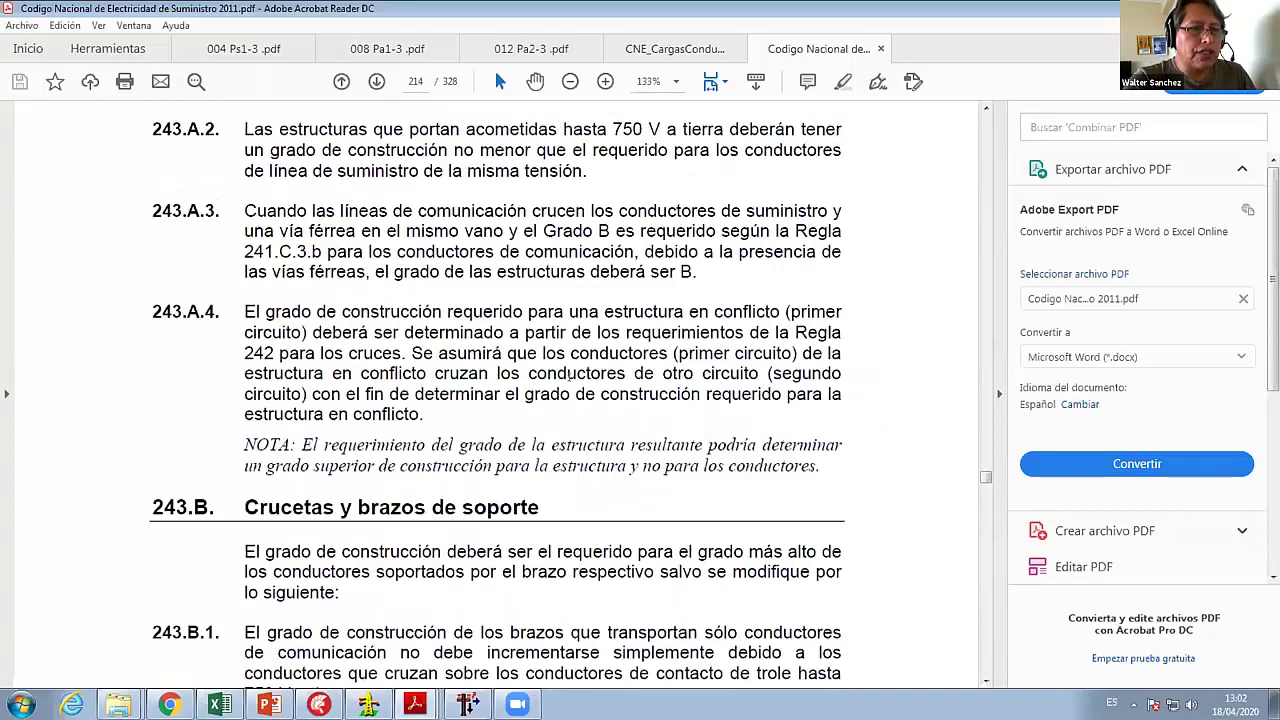
pyautogui.scroll(8, 569, 376)
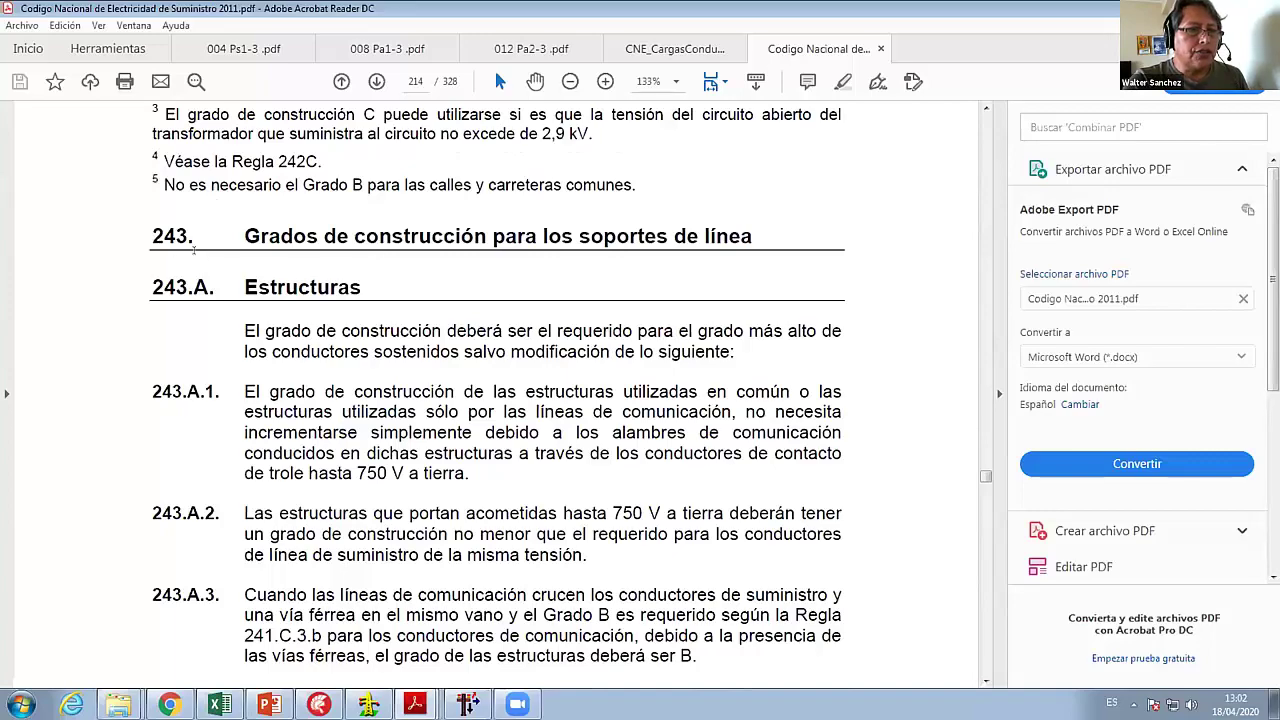
pyautogui.scroll(10, 352, 314)
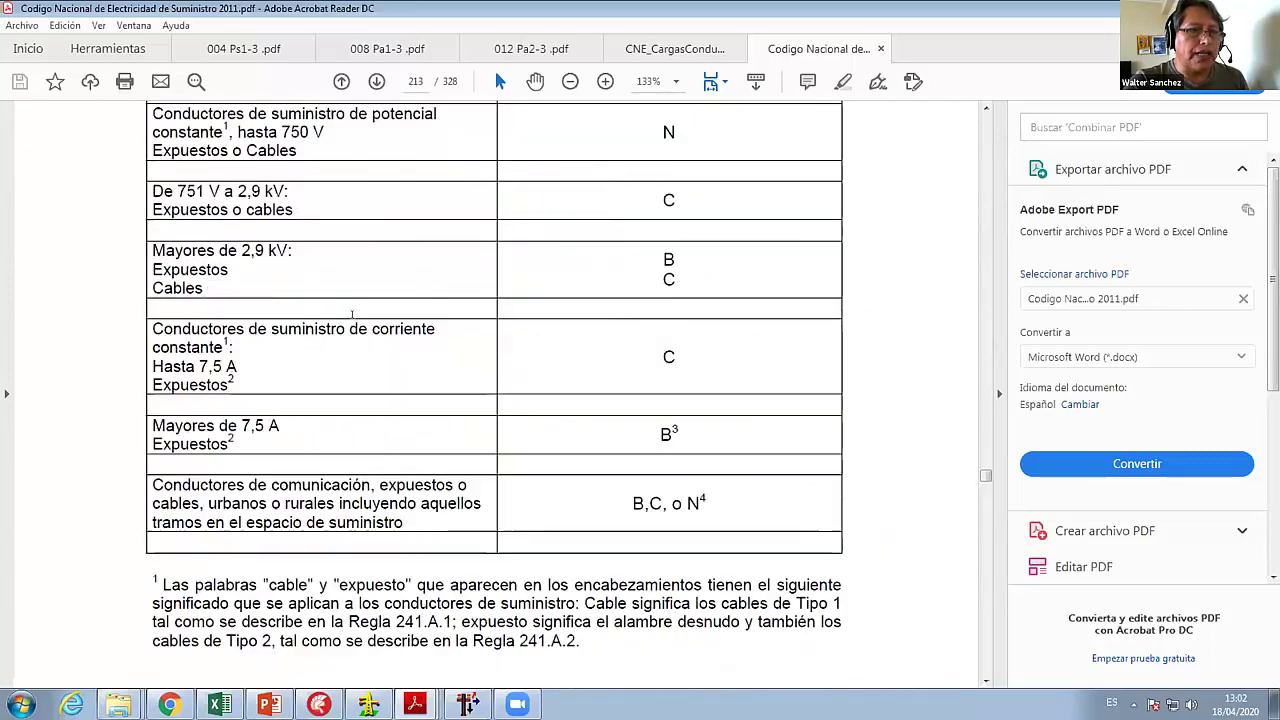
pyautogui.scroll(10, 352, 314)
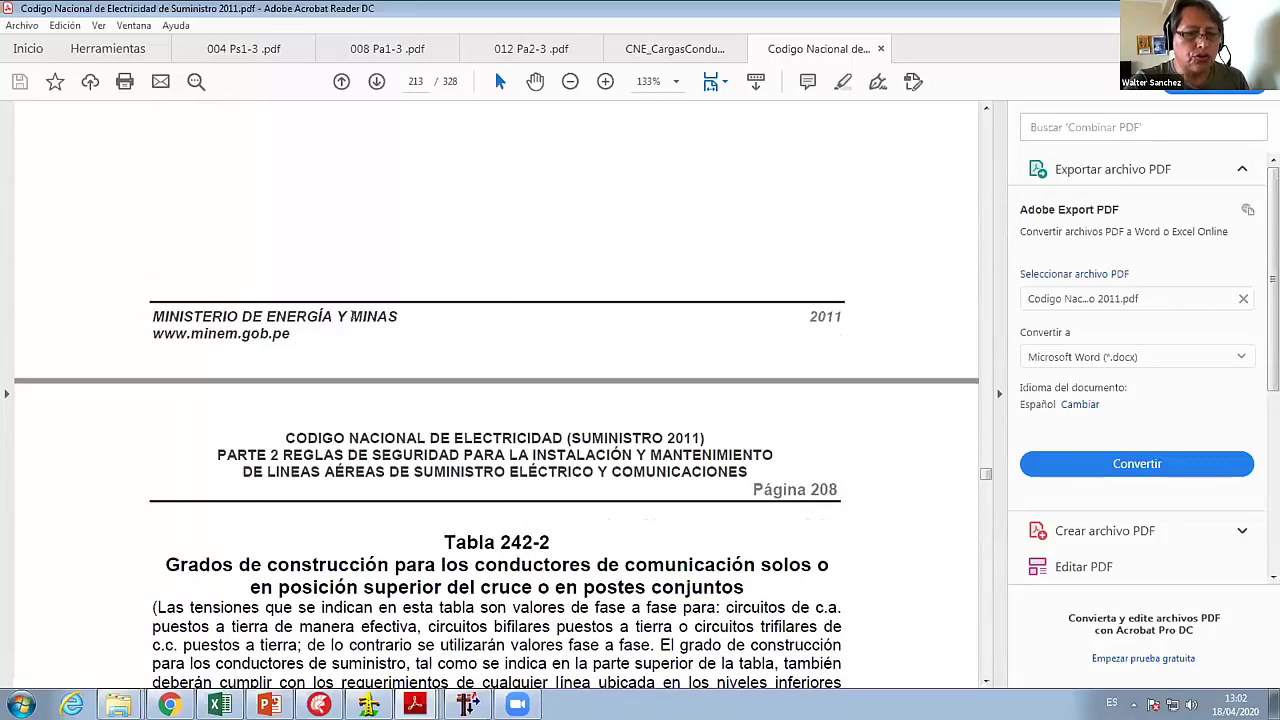
pyautogui.scroll(-10, 531, 401)
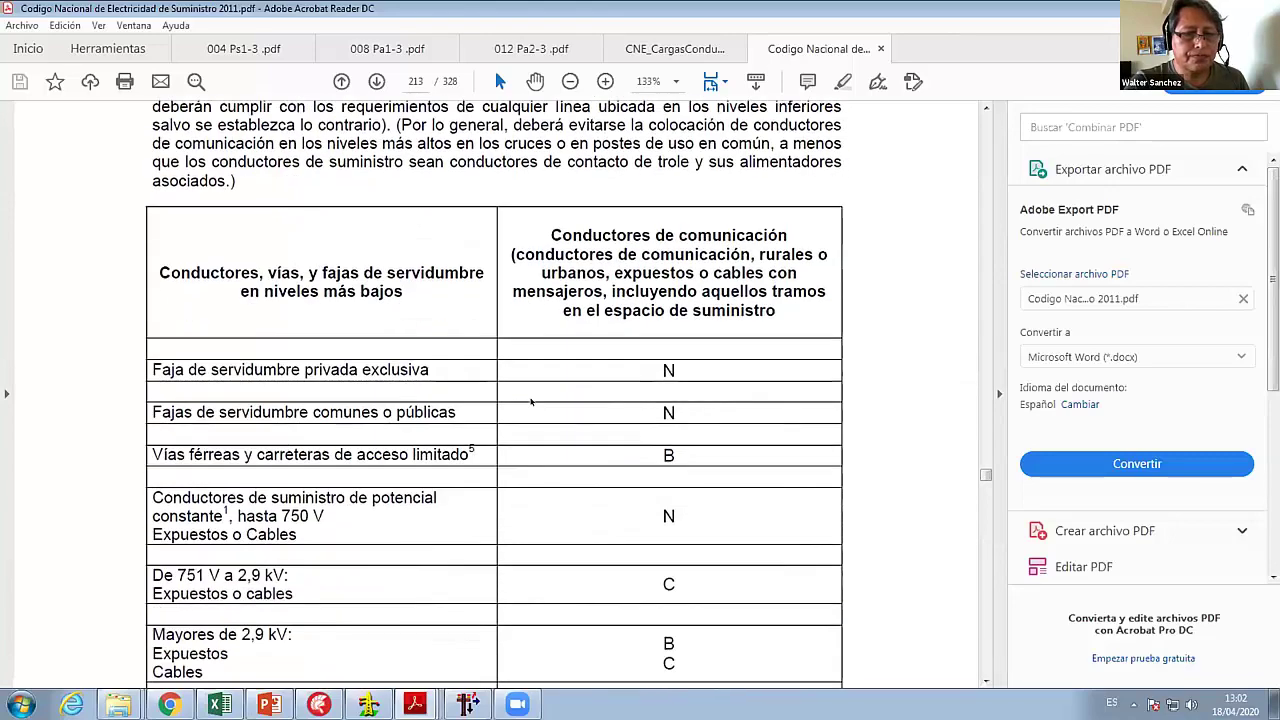
pyautogui.scroll(-3, 593, 469)
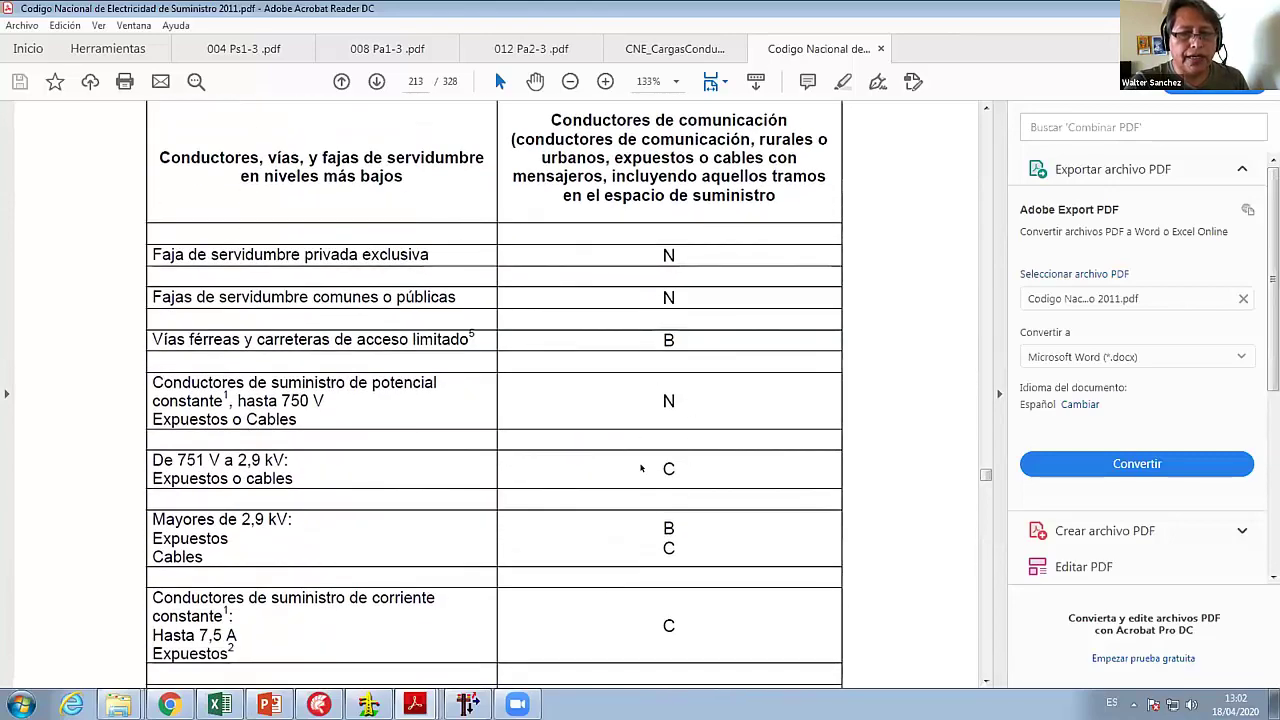
pyautogui.scroll(7, 606, 481)
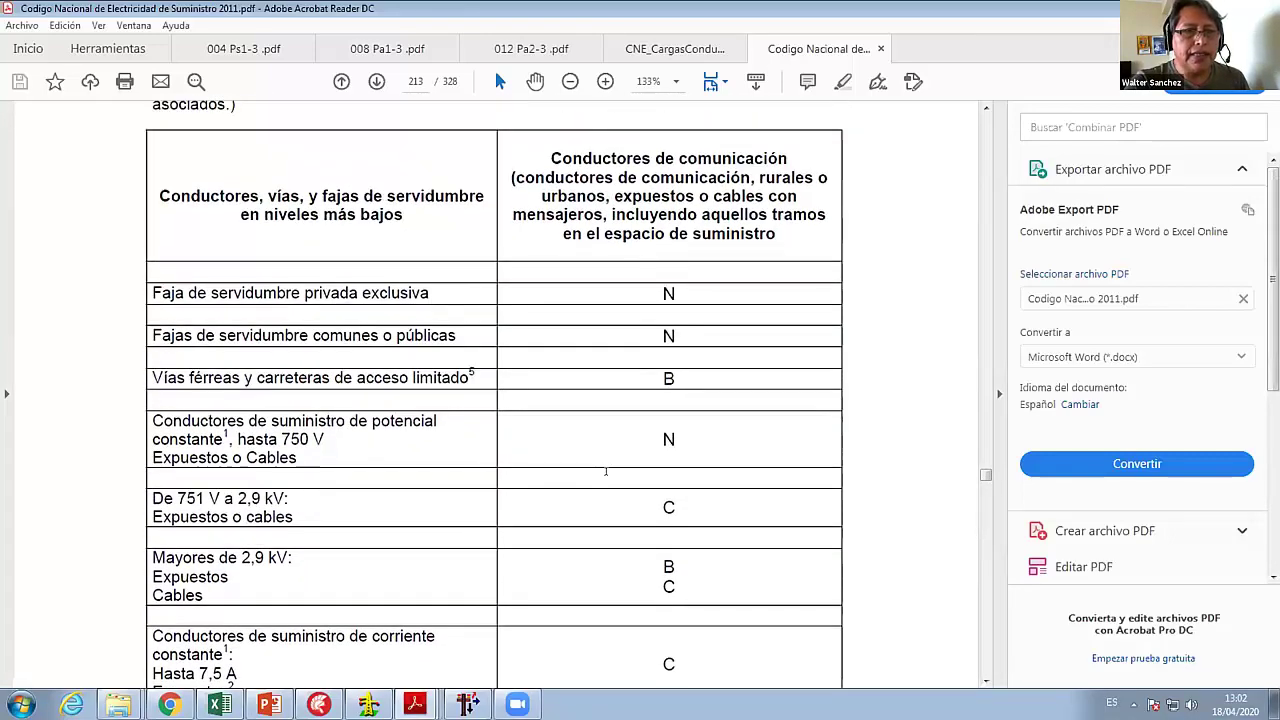
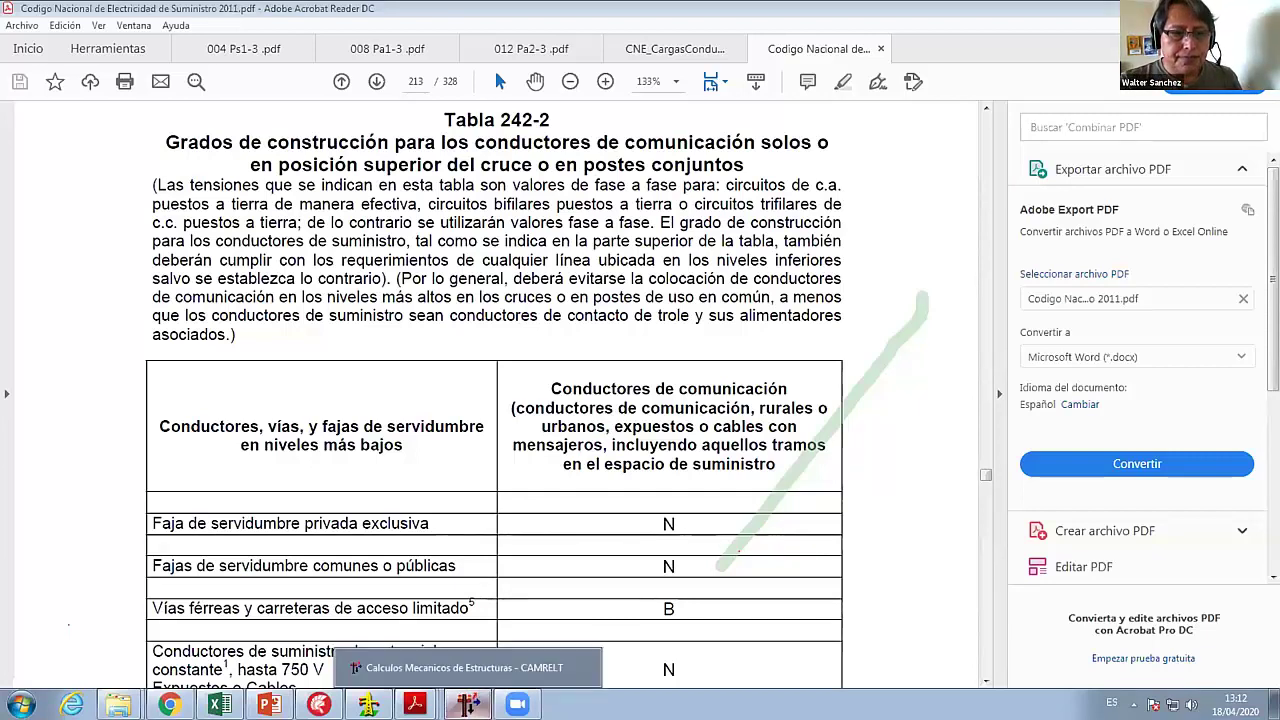
# - Switch back to CAMRELT and open the maximum span by phase separation calculation for the AC-33-II structure
pyautogui.click(468, 705)
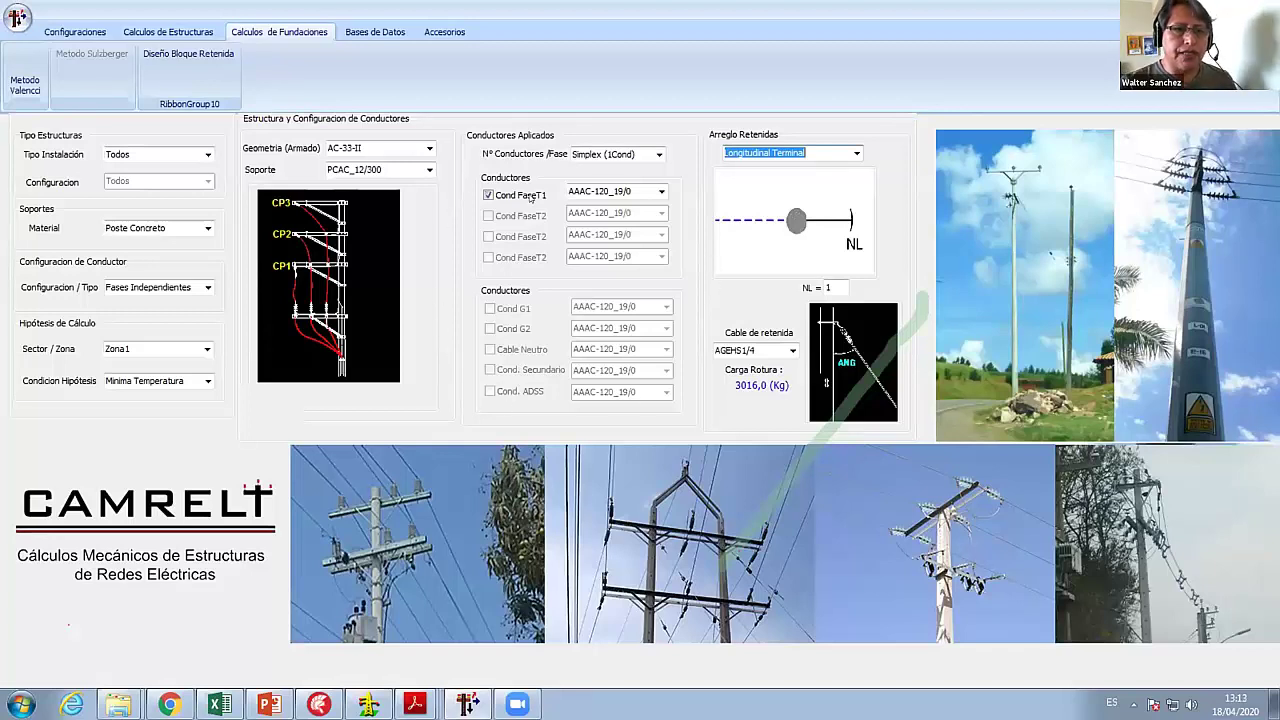
pyautogui.click(489, 196)
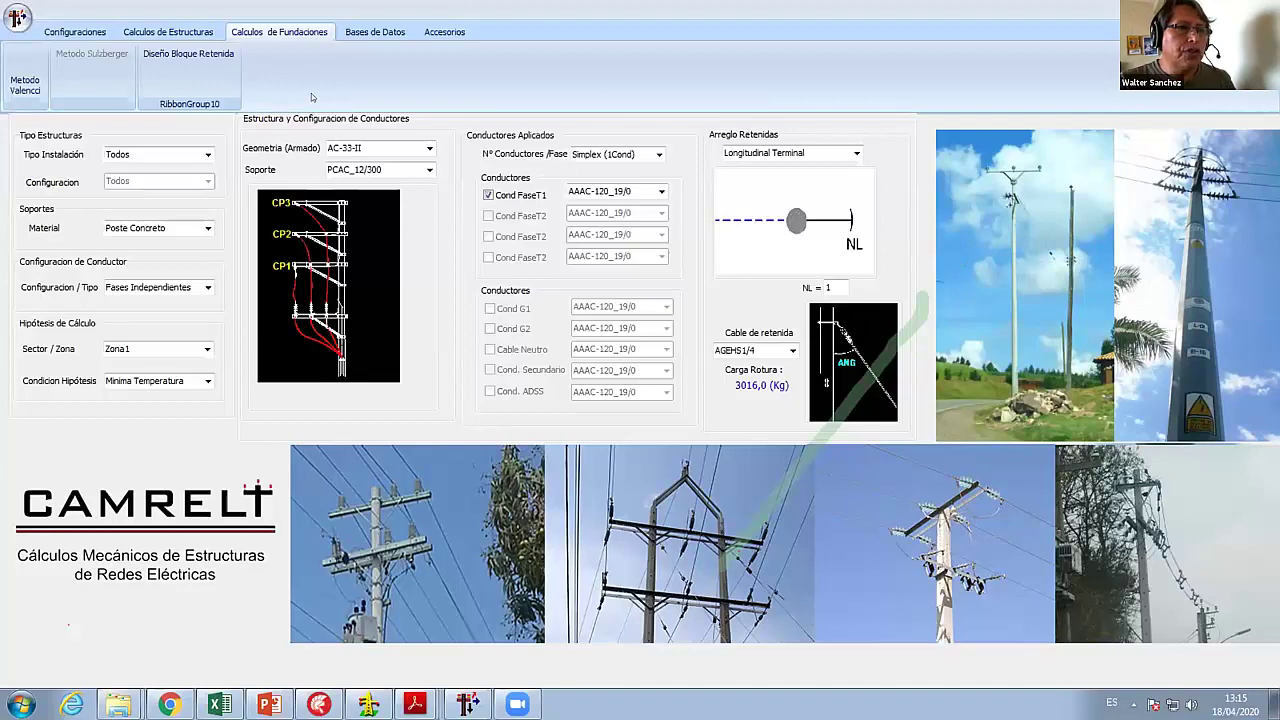
pyautogui.click(188, 32)
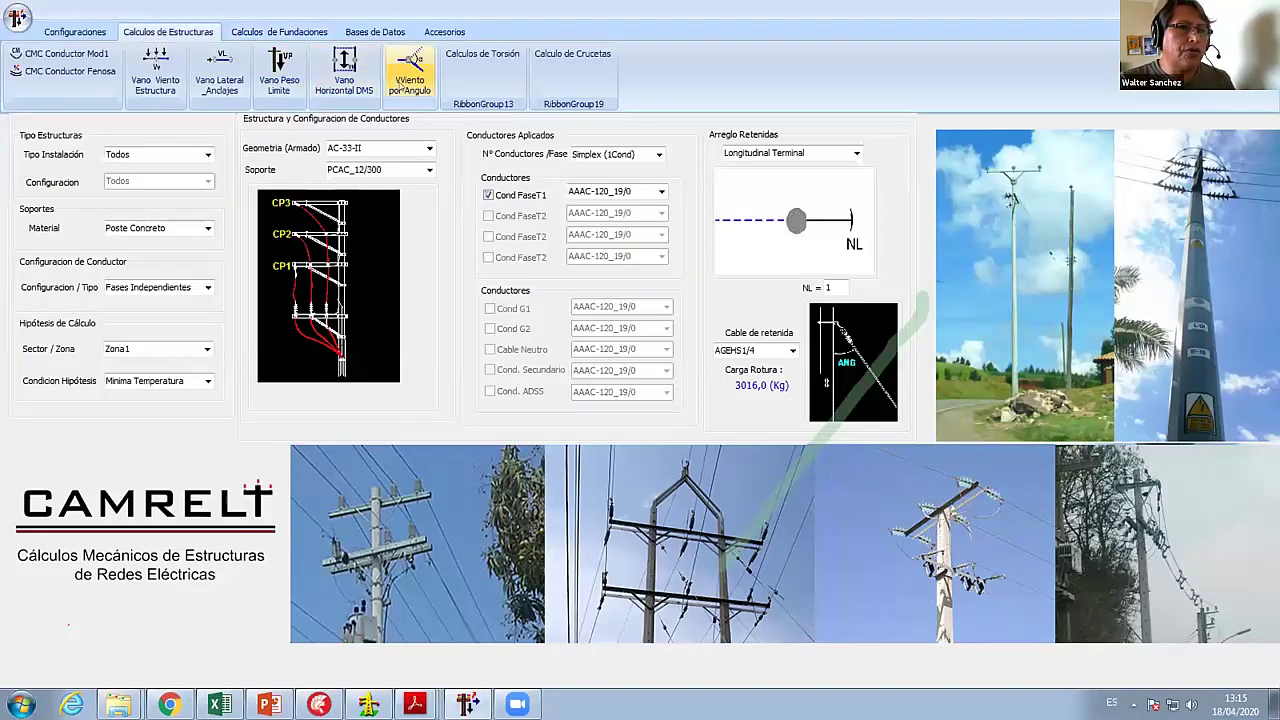
pyautogui.click(349, 78)
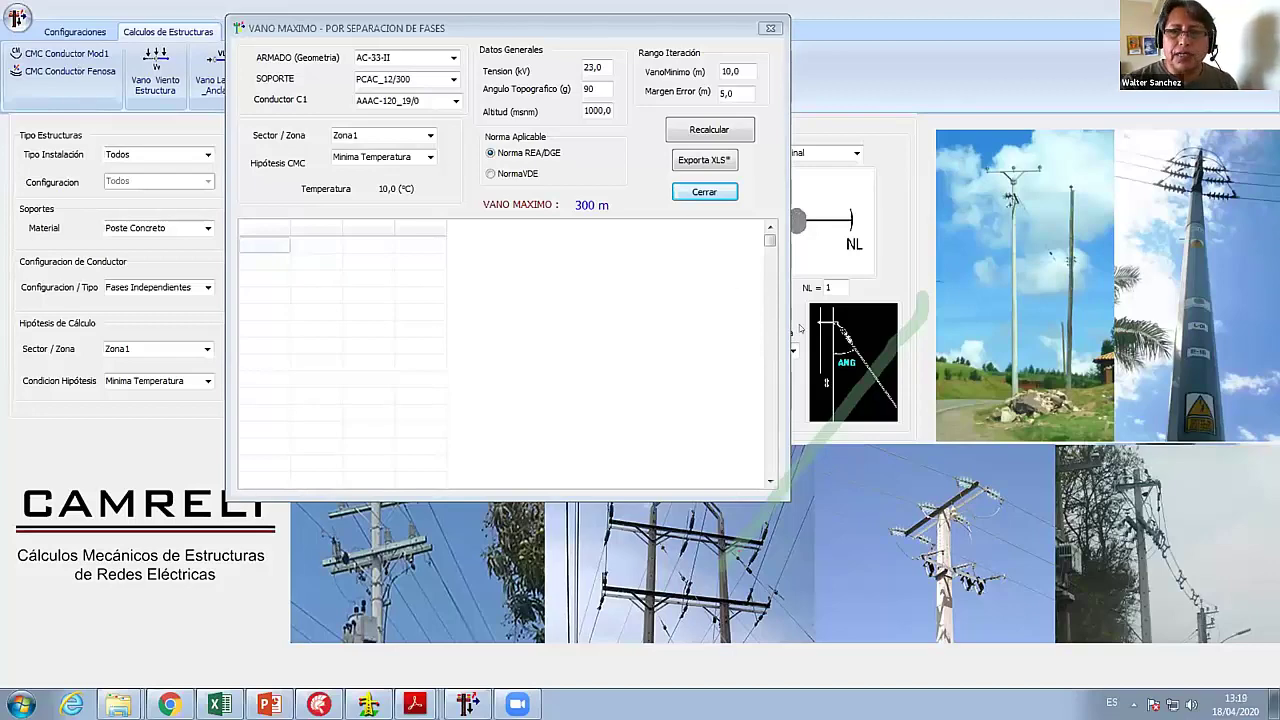
# - Close the maximum span calculation and open the miscellaneous calculation settings (Cálculos Varios) of the general configuration
pyautogui.click(771, 28)
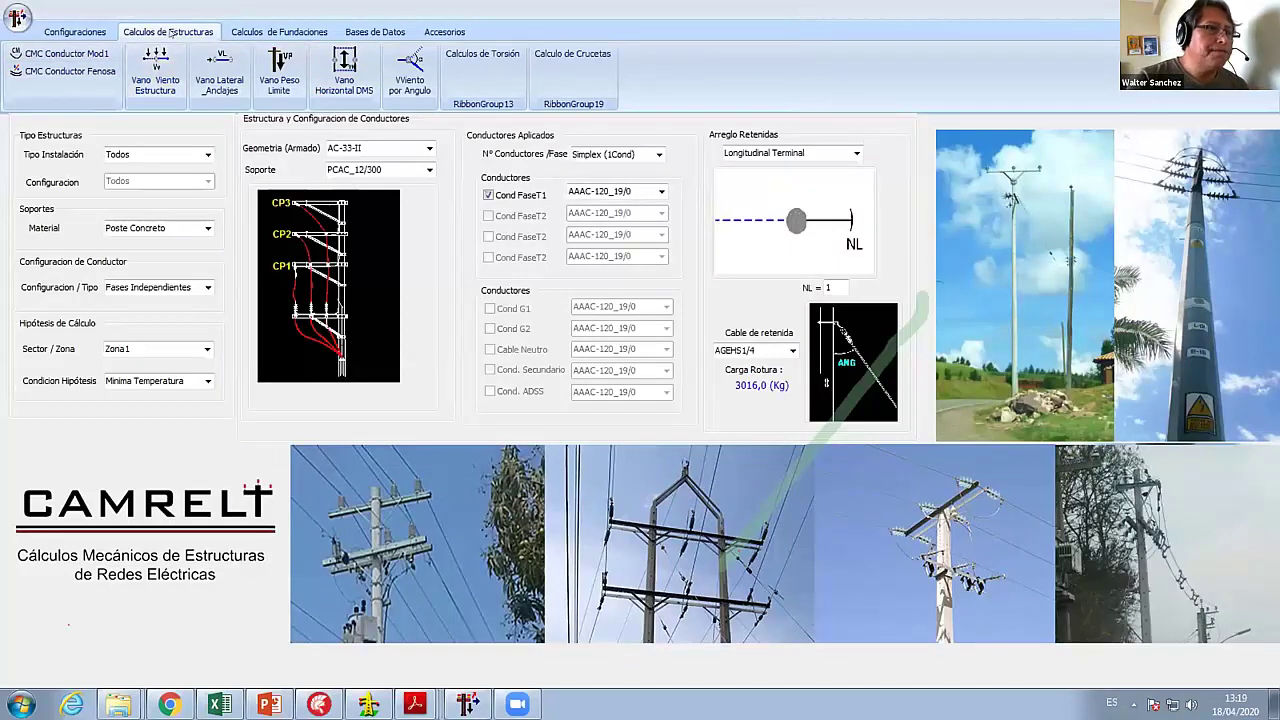
pyautogui.click(75, 31)
pyautogui.click(139, 75)
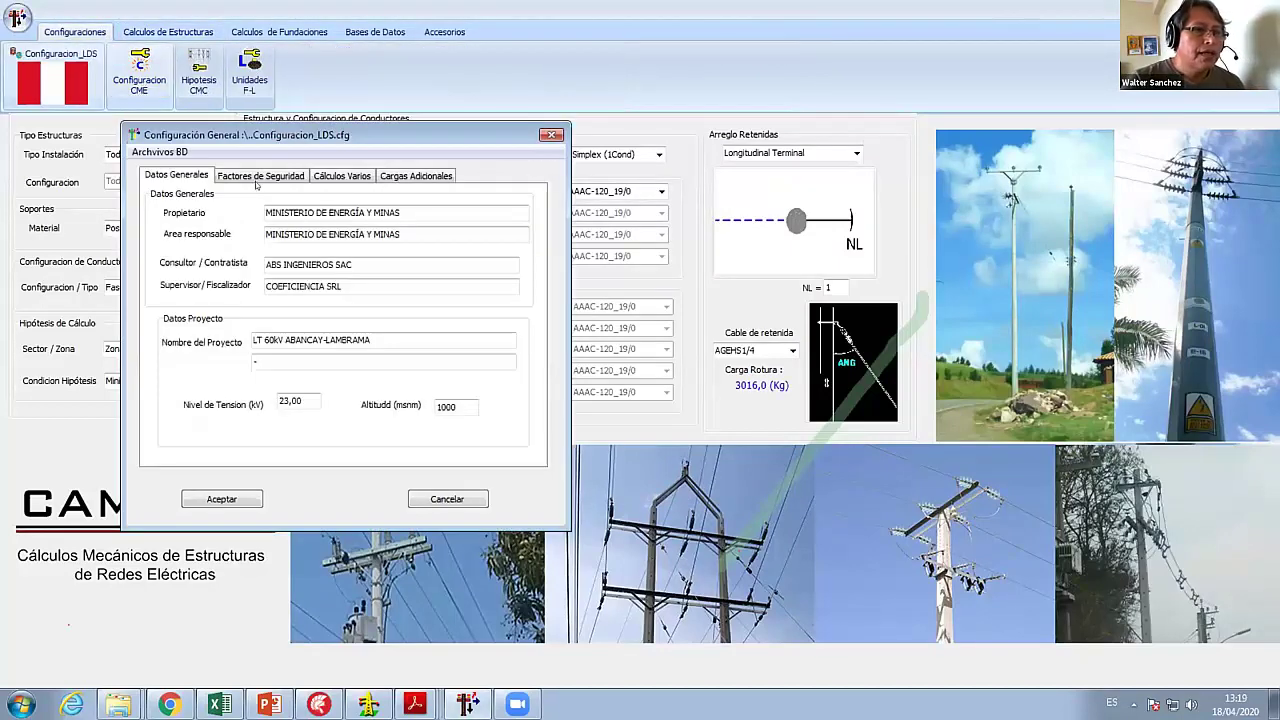
pyautogui.click(258, 178)
pyautogui.click(362, 175)
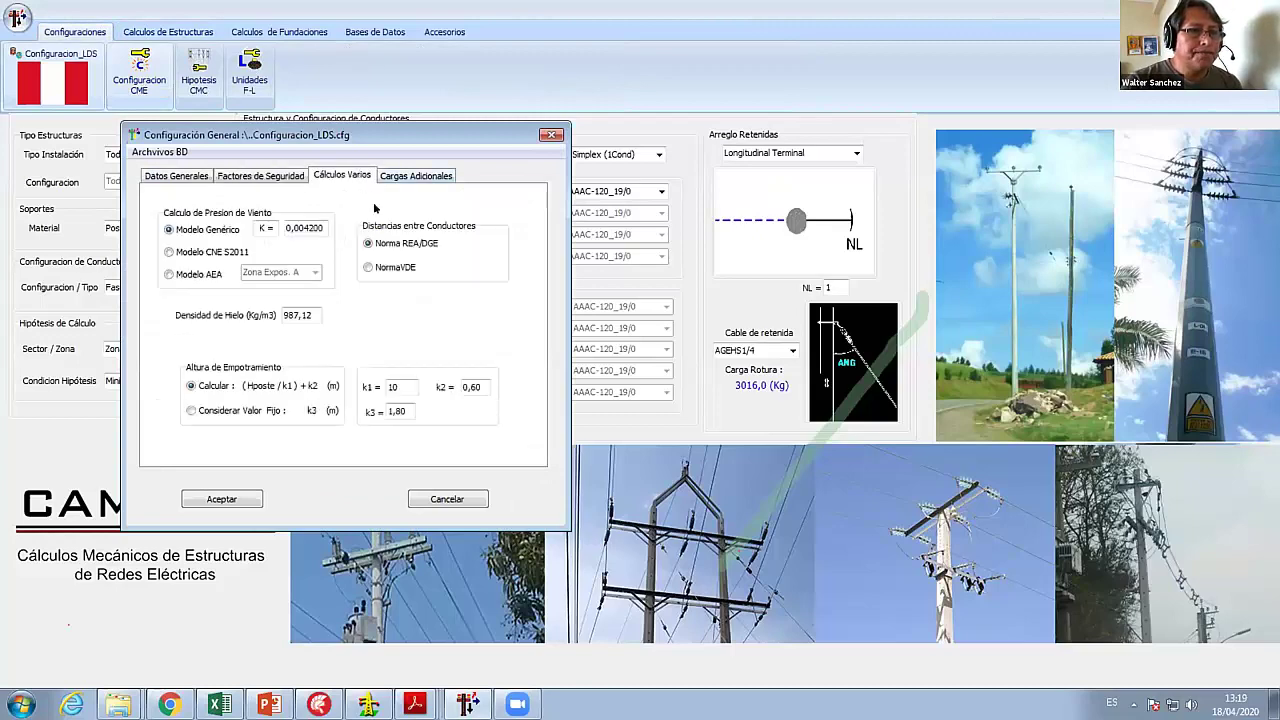
pyautogui.moveTo(374, 137); pyautogui.dragTo(486, 79)
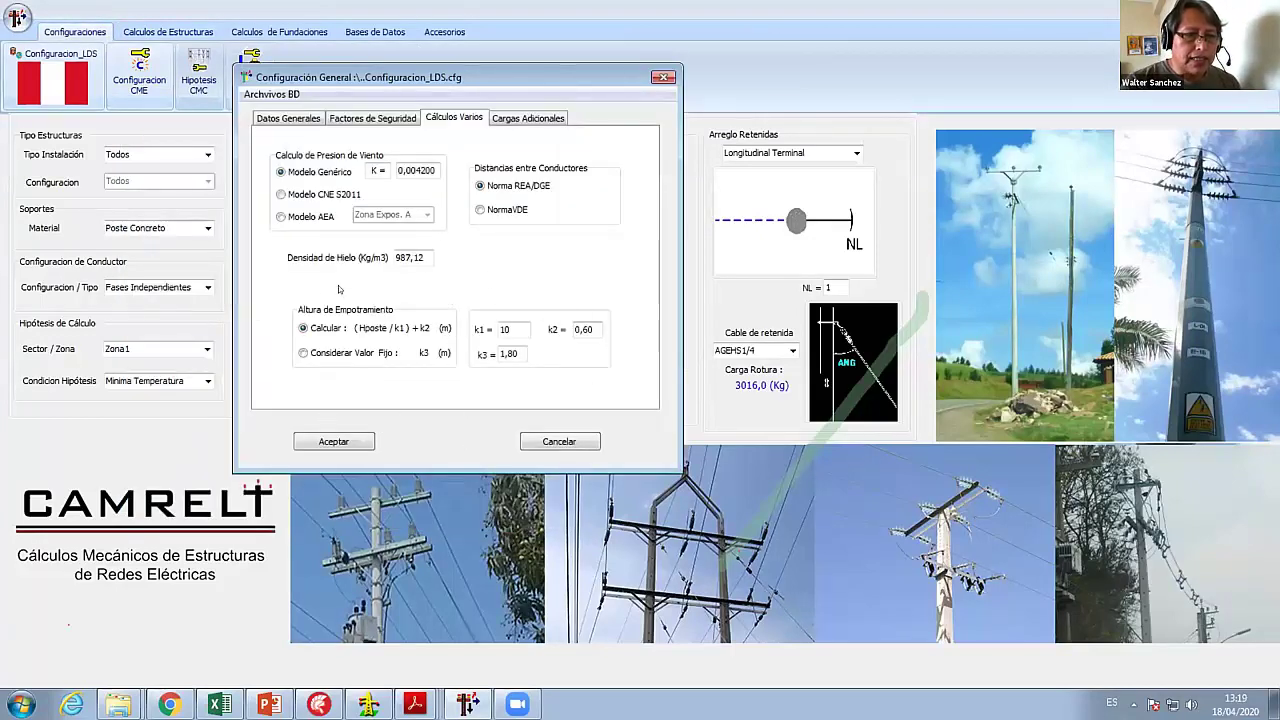
# - Examine the k1 and k2 coefficients of the pole embedment height formula in the general configuration
pyautogui.doubleClick(505, 329)
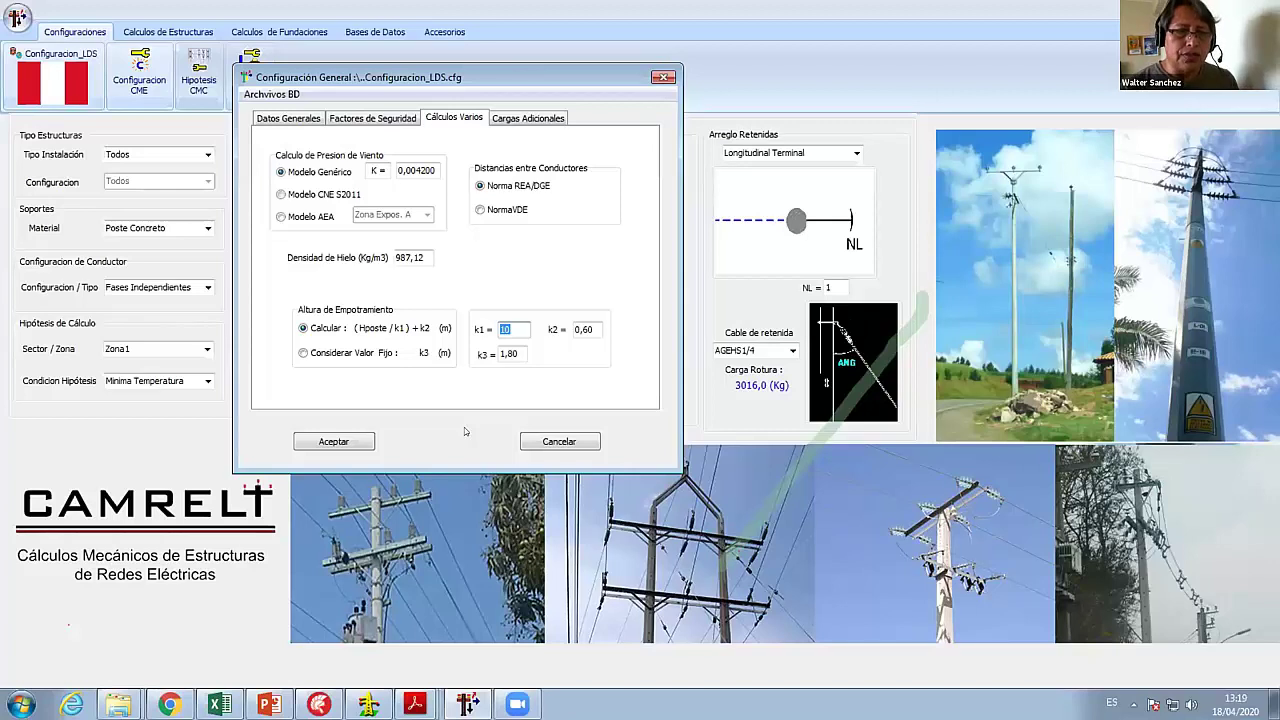
pyautogui.doubleClick(586, 329)
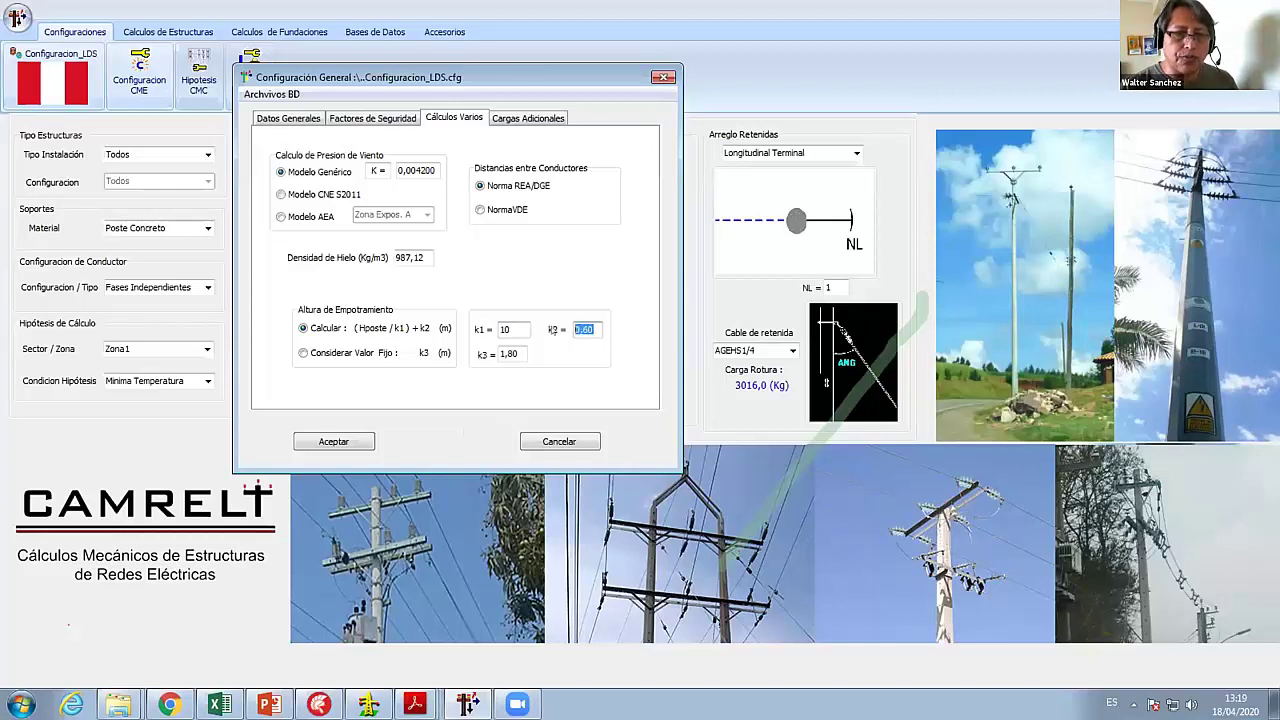
pyautogui.doubleClick(515, 329)
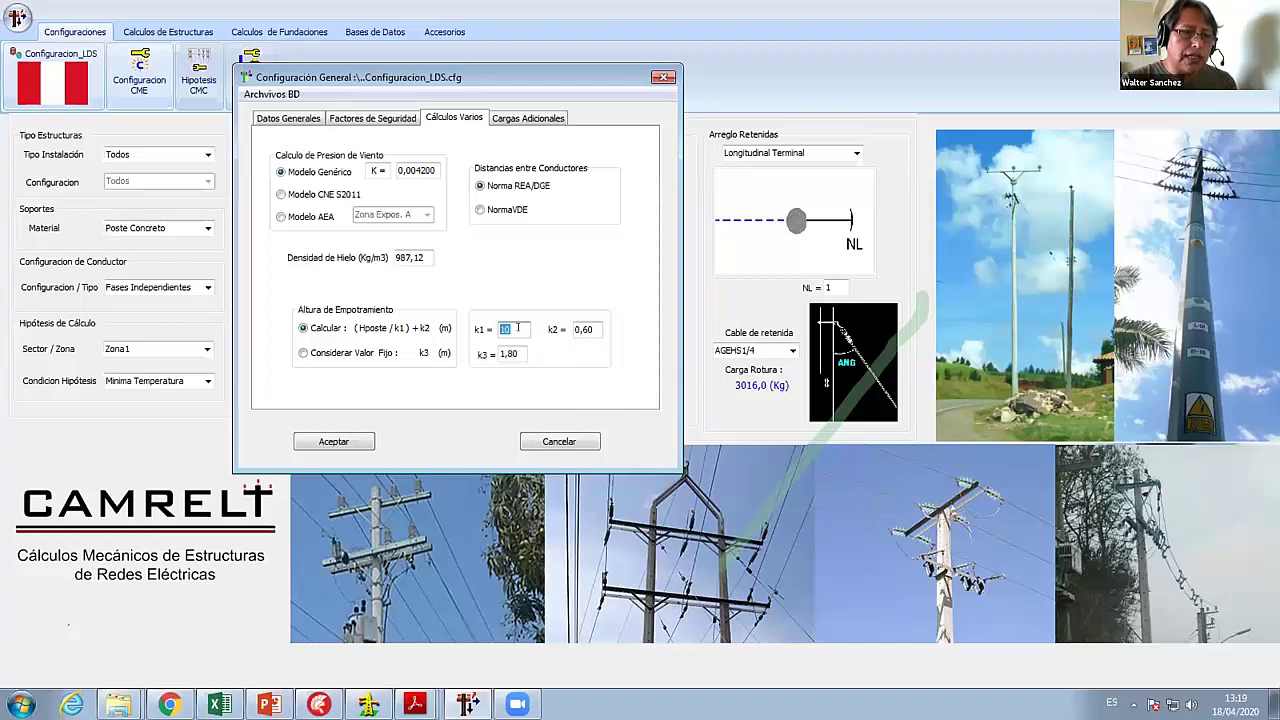
pyautogui.doubleClick(584, 329)
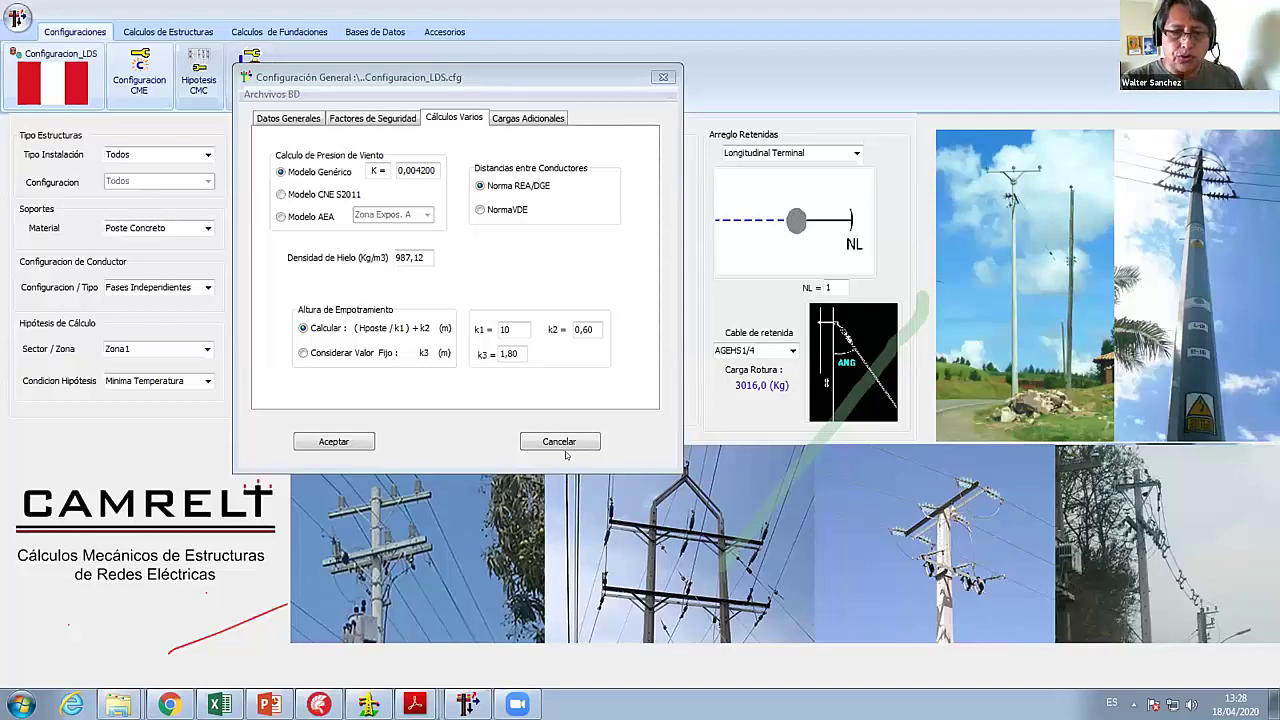
pyautogui.click(430, 80)
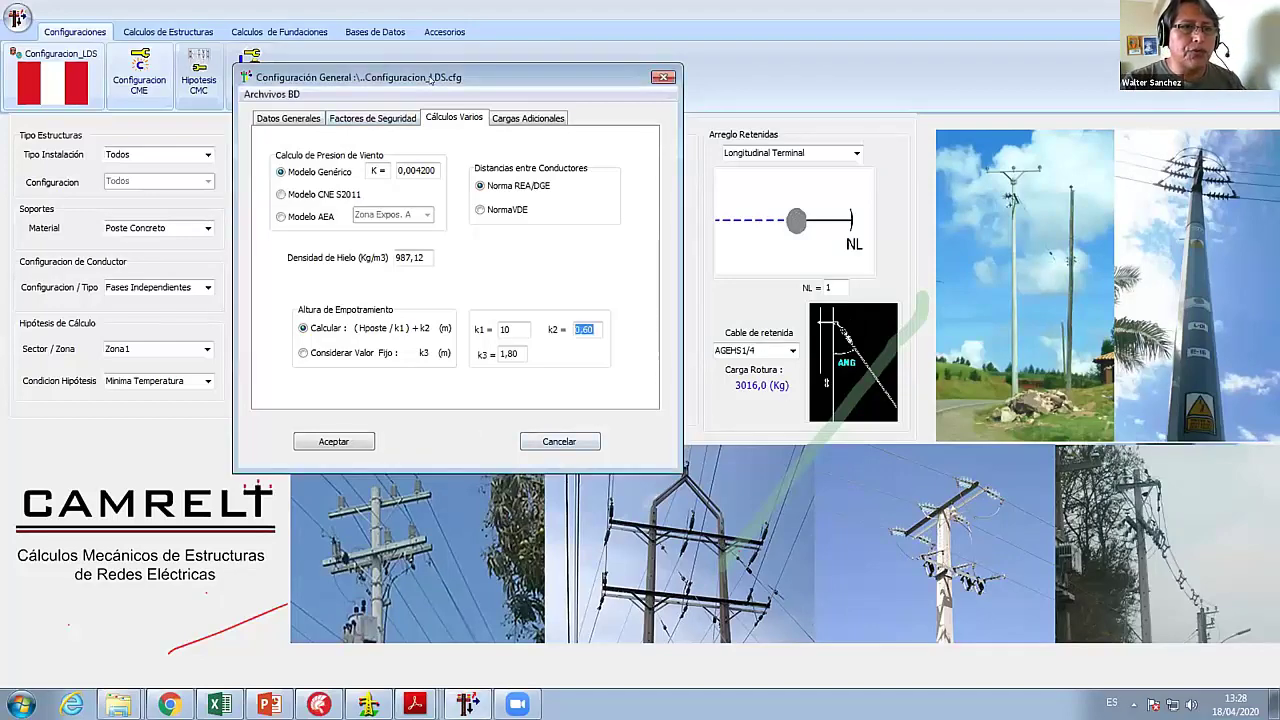
pyautogui.moveTo(430, 78); pyautogui.dragTo(372, 91)
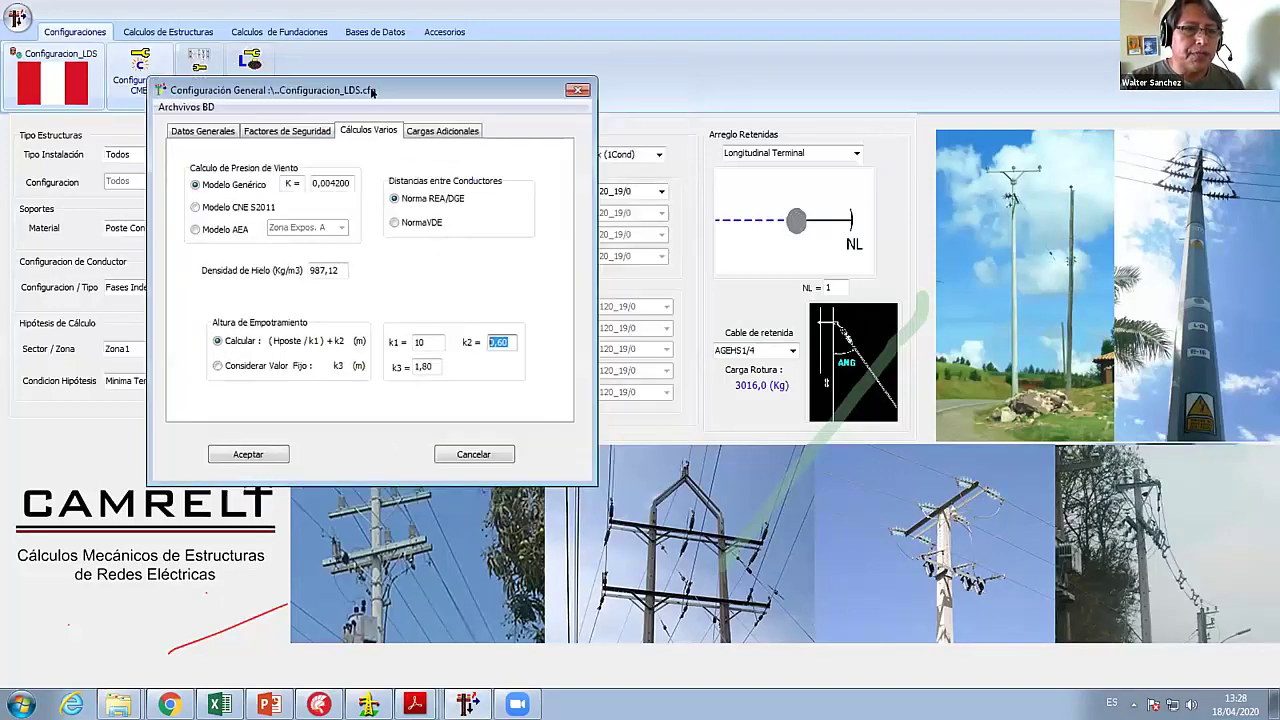